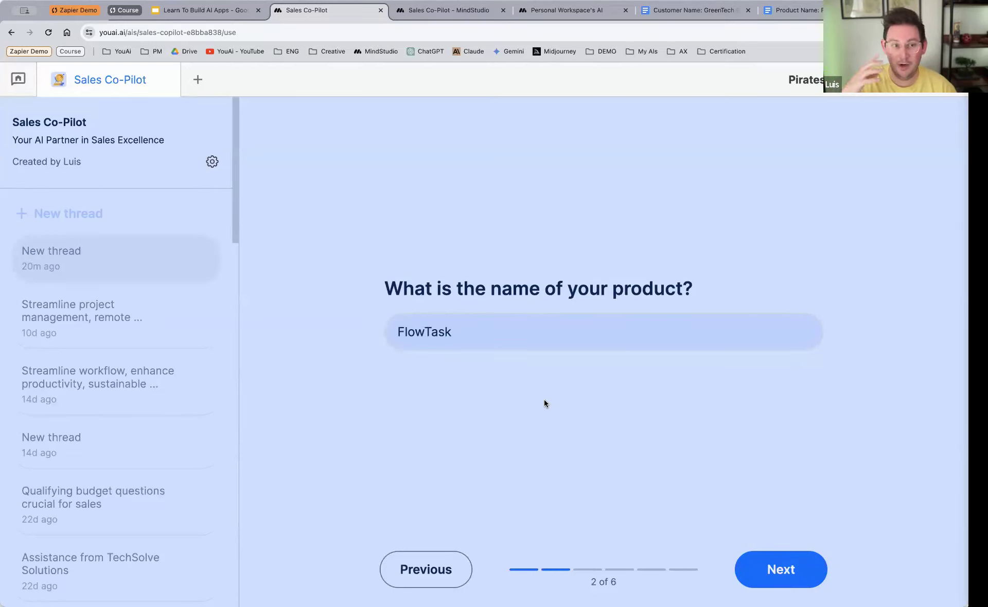
# Step: Accept the prefilled FlowTask product name, description, key features and value propositions, leaving the optional home page link blank
pyautogui.click(757, 560)
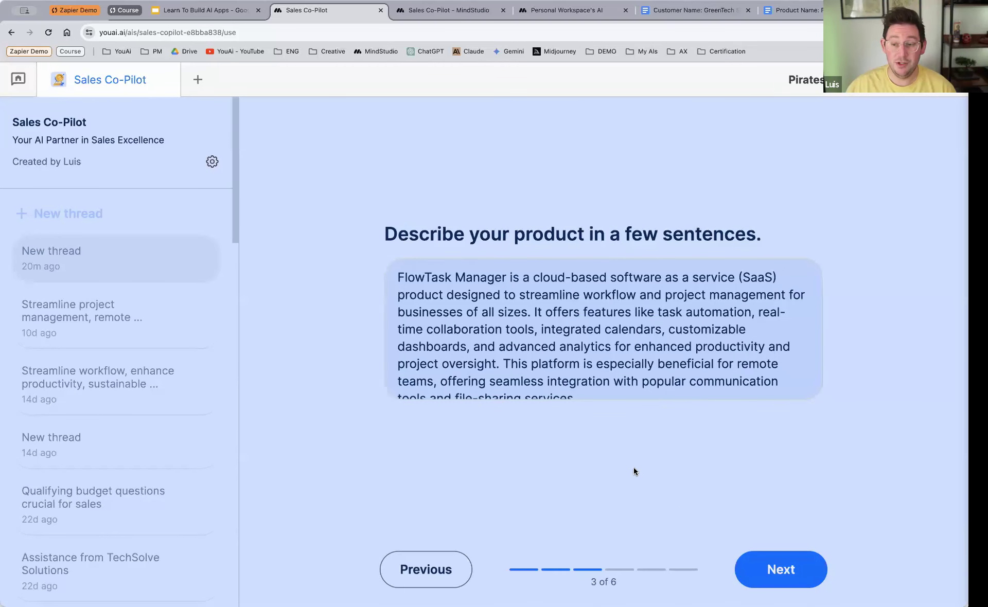
pyautogui.click(787, 568)
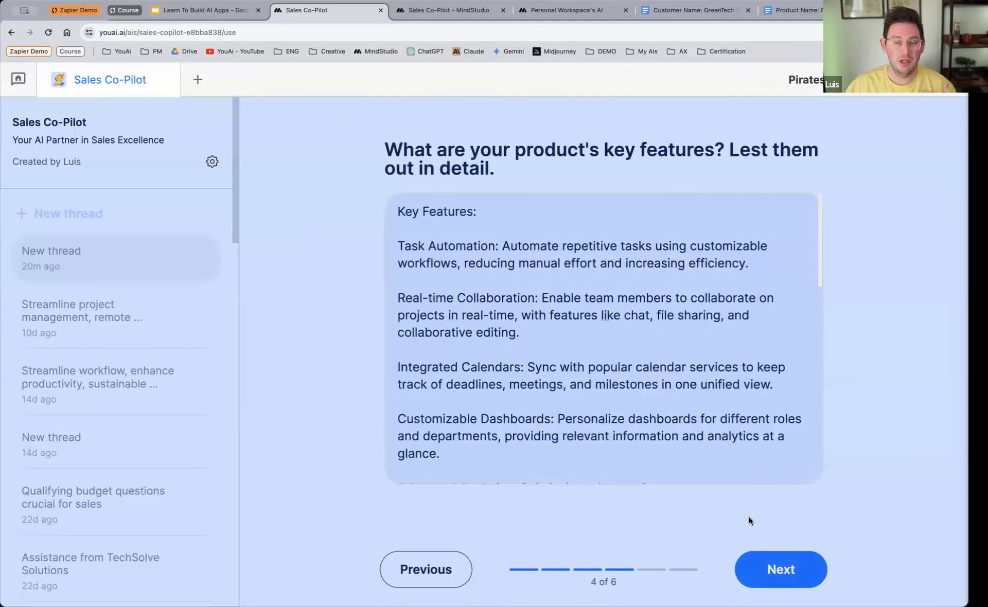
pyautogui.click(779, 563)
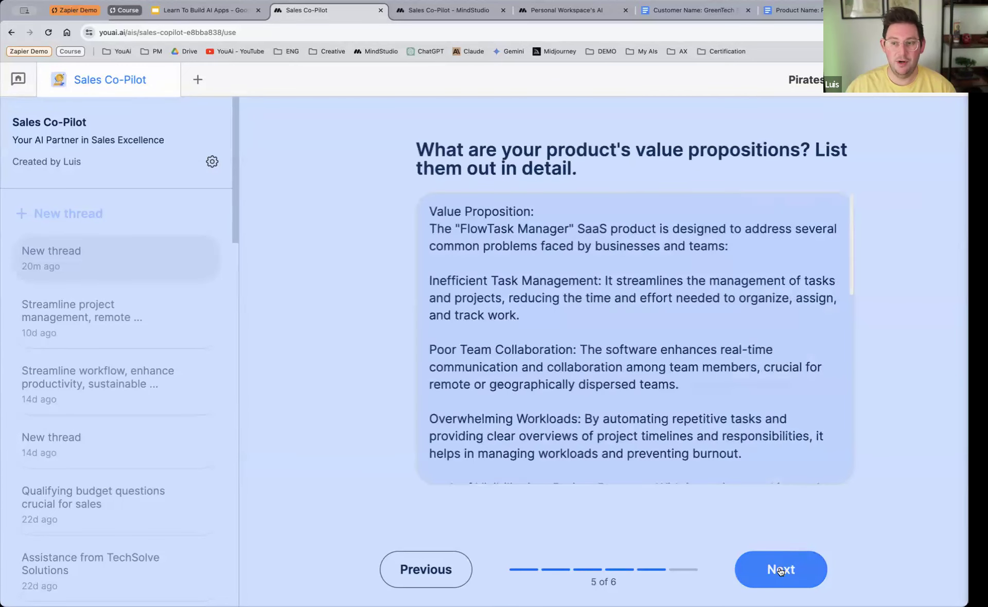
pyautogui.click(780, 570)
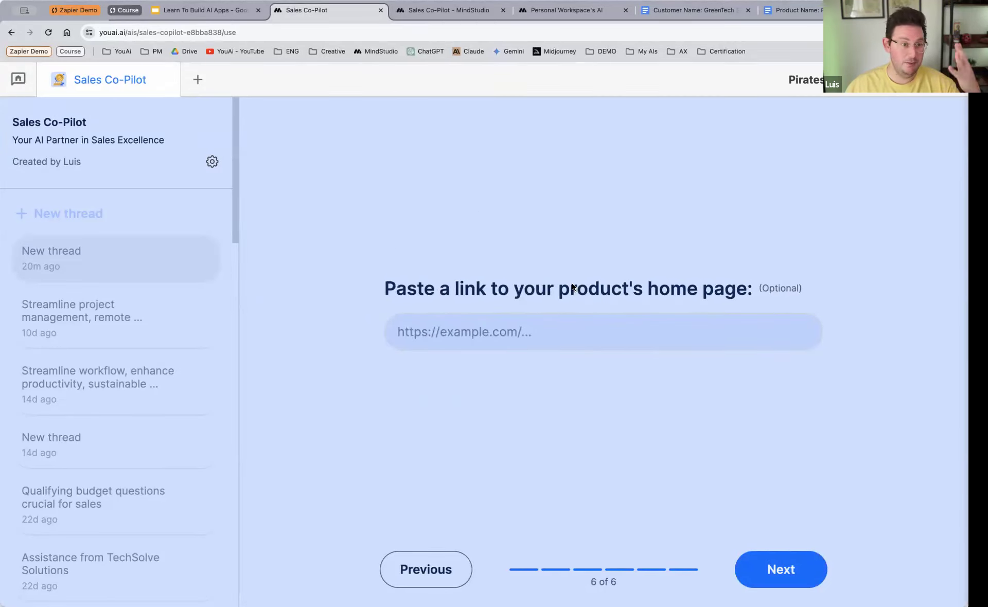
pyautogui.click(768, 569)
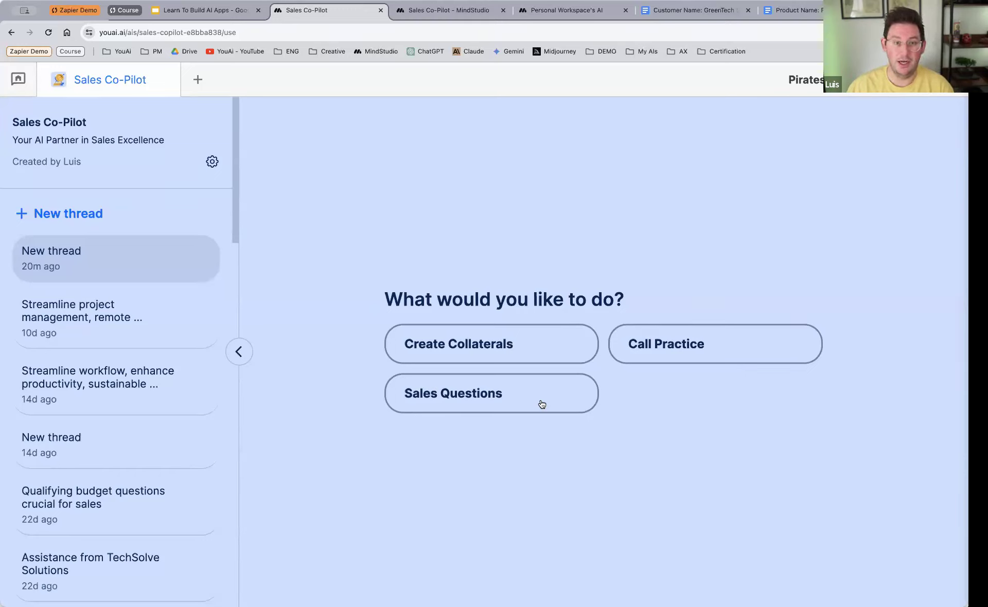
# Step: Choose Create Collaterals as the task and submit Greentech Solutions as the company being spoken with
pyautogui.click(537, 349)
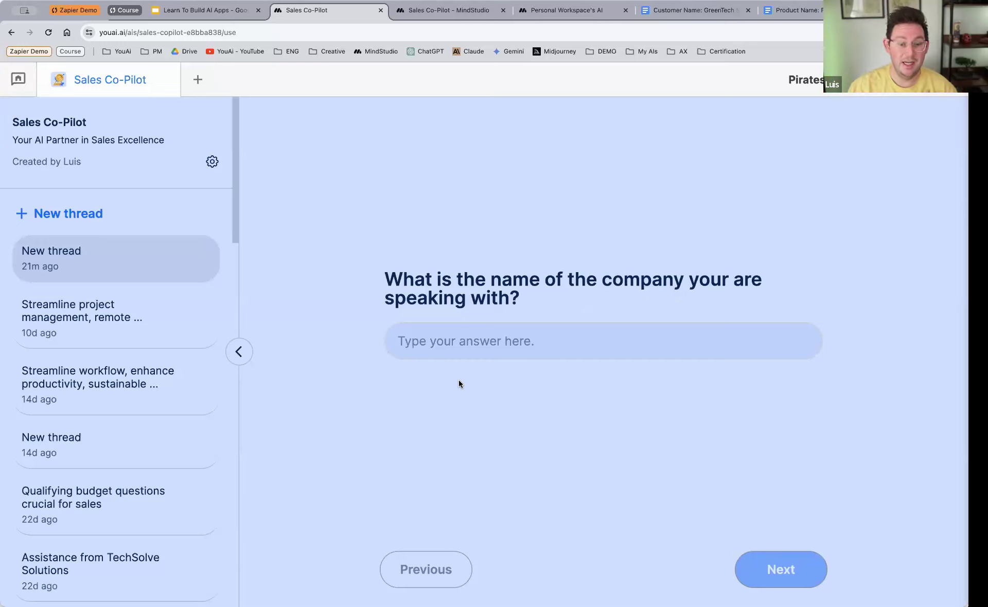
pyautogui.click(473, 344)
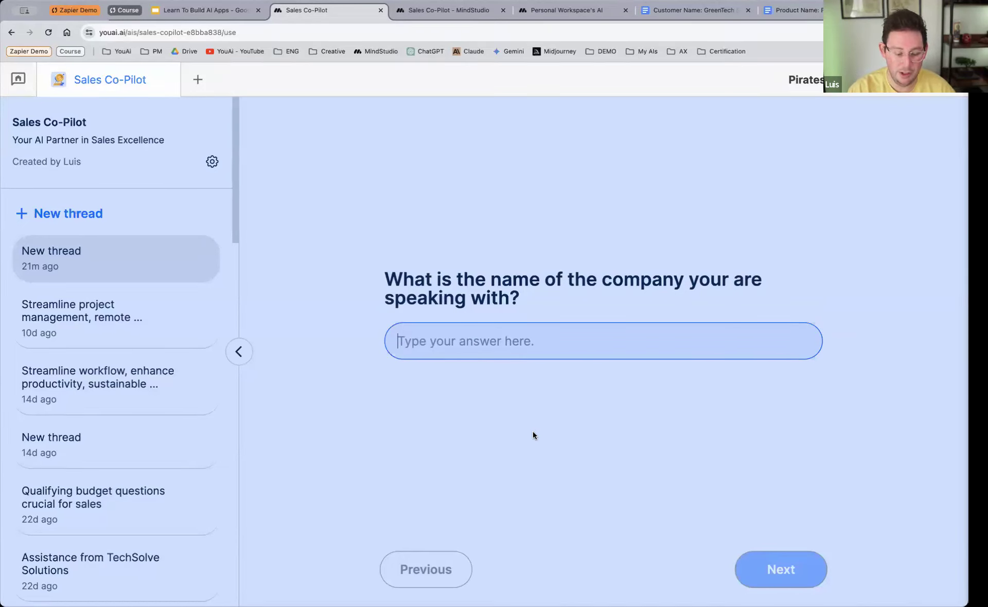
pyautogui.write('Gr')
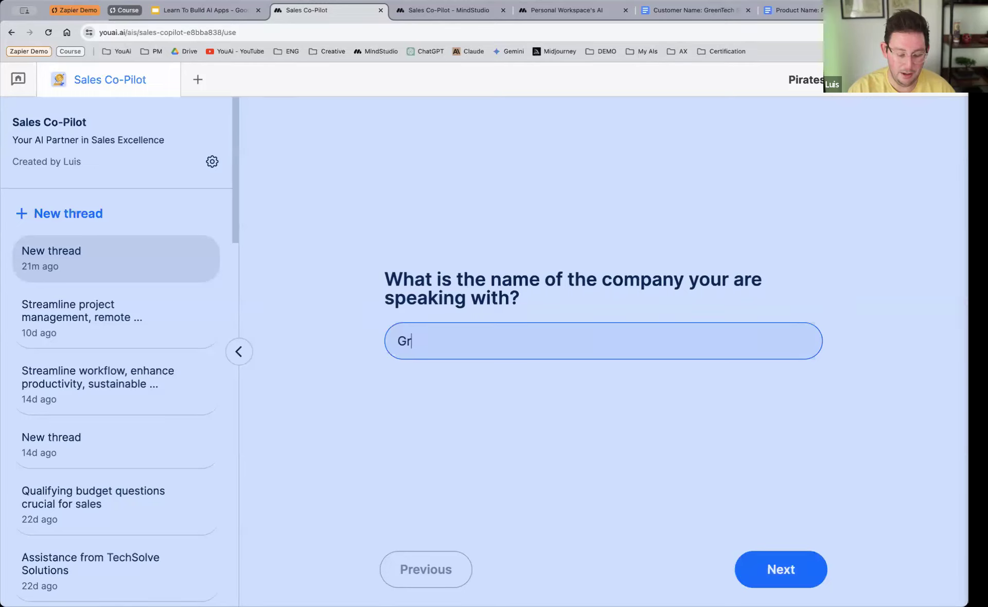
pyautogui.write('eentech ')
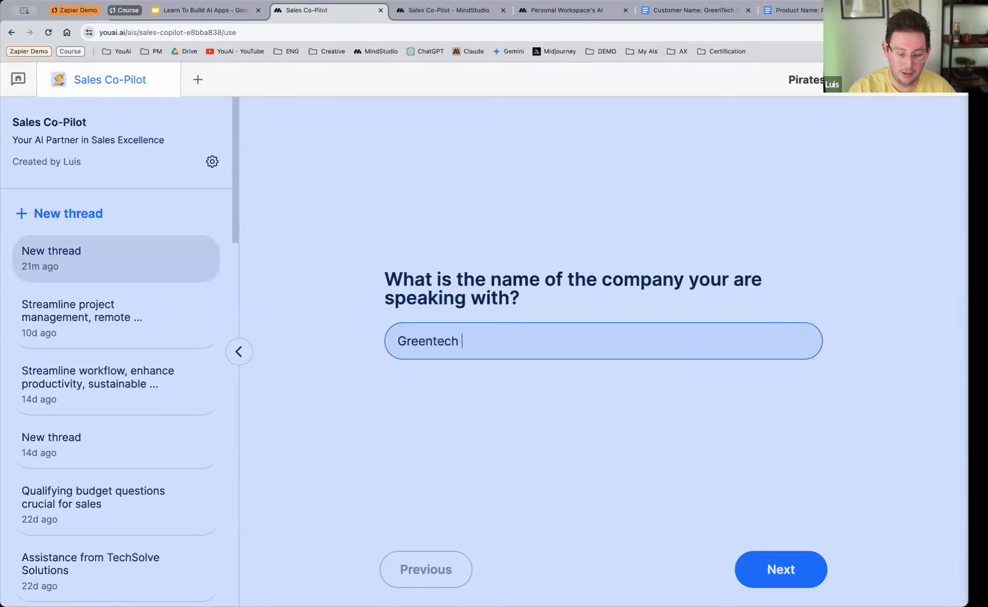
pyautogui.write('Solutions')
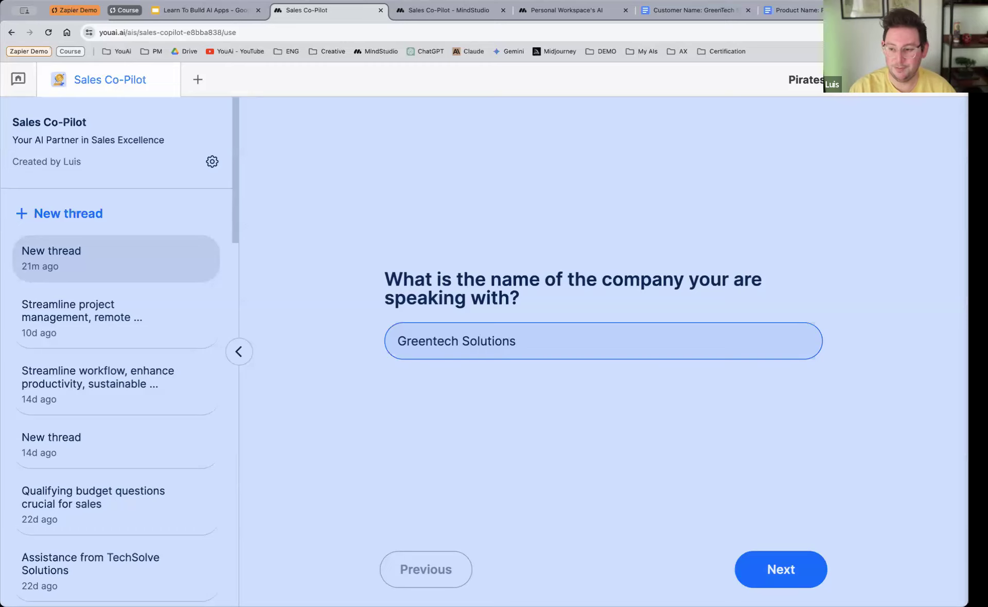
pyautogui.press('Return')
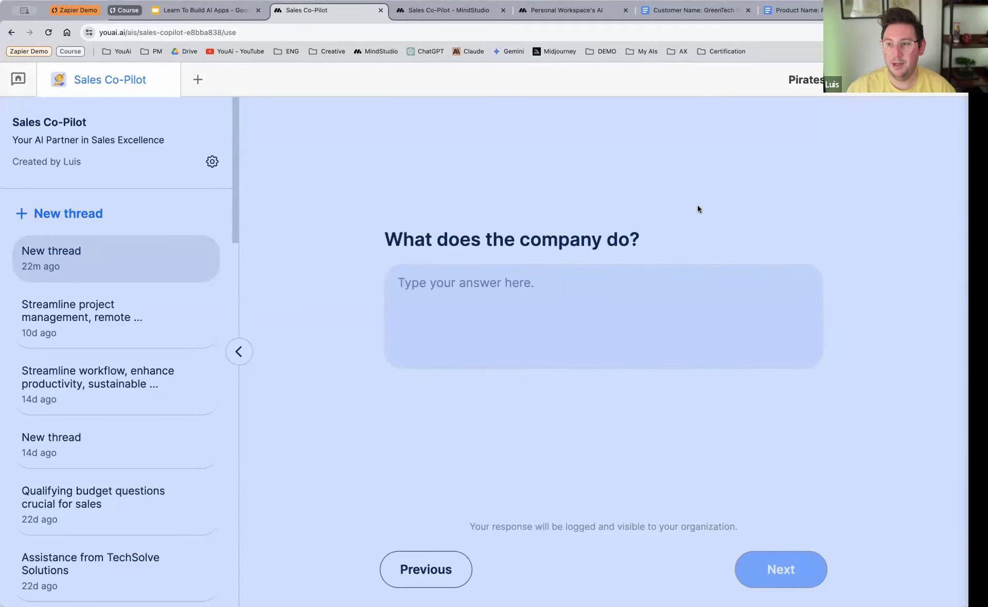
# Step: Copy the Customer Description body text from the GreenTech Solutions Google Doc and submit it in Sales Co-Pilot as what the company does
pyautogui.click(697, 11)
pyautogui.scroll(-3, 375, 388)
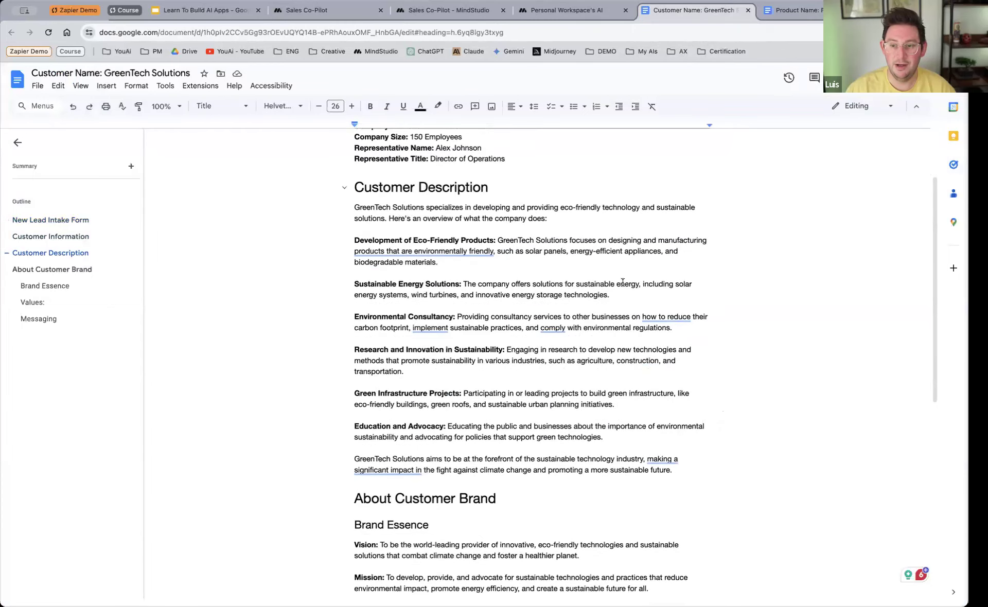
pyautogui.moveTo(354, 207); pyautogui.dragTo(673, 471)
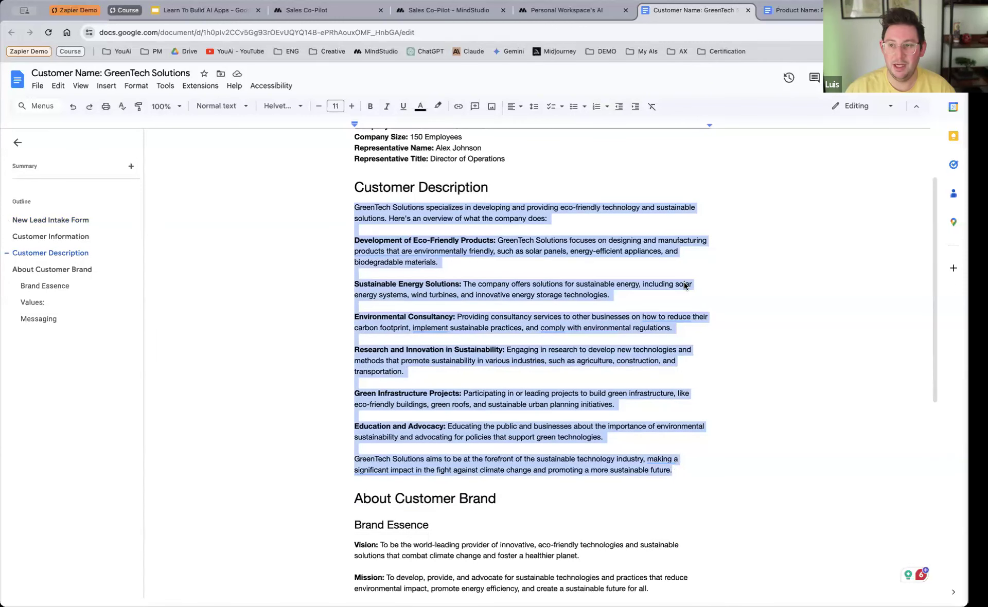
pyautogui.click(326, 10)
pyautogui.click(525, 340)
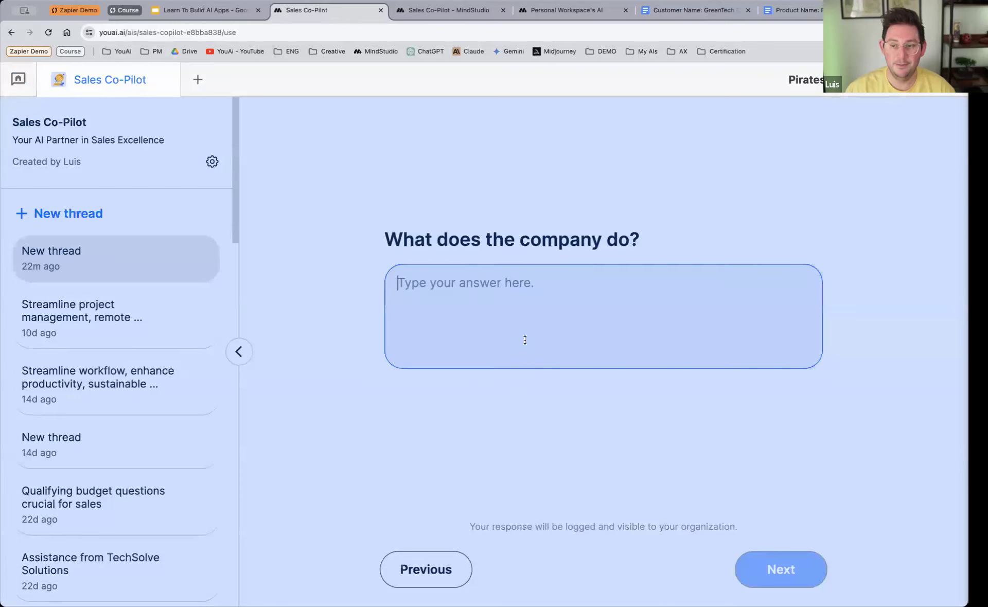
pyautogui.press('super+v')
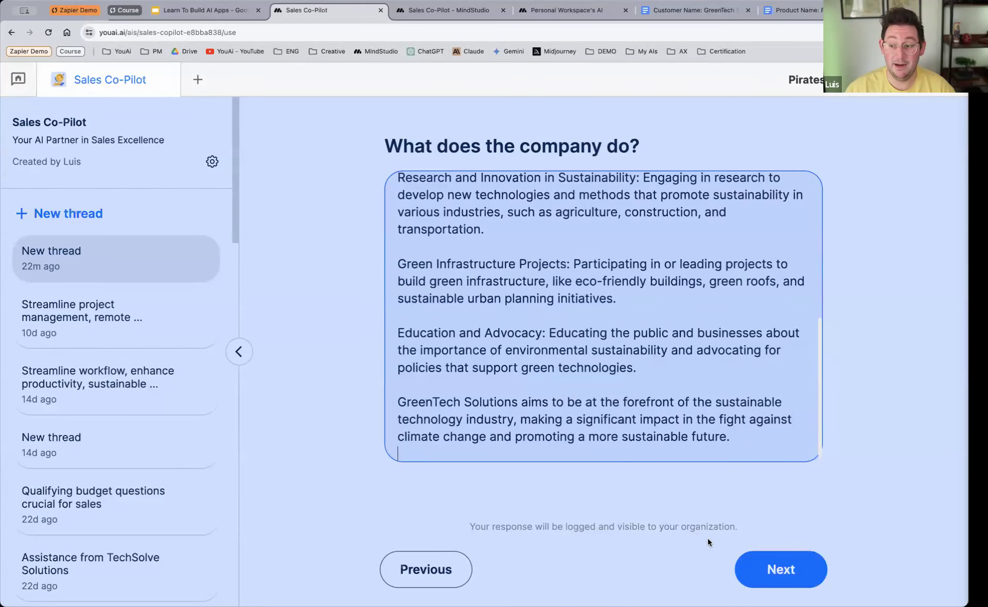
pyautogui.click(770, 563)
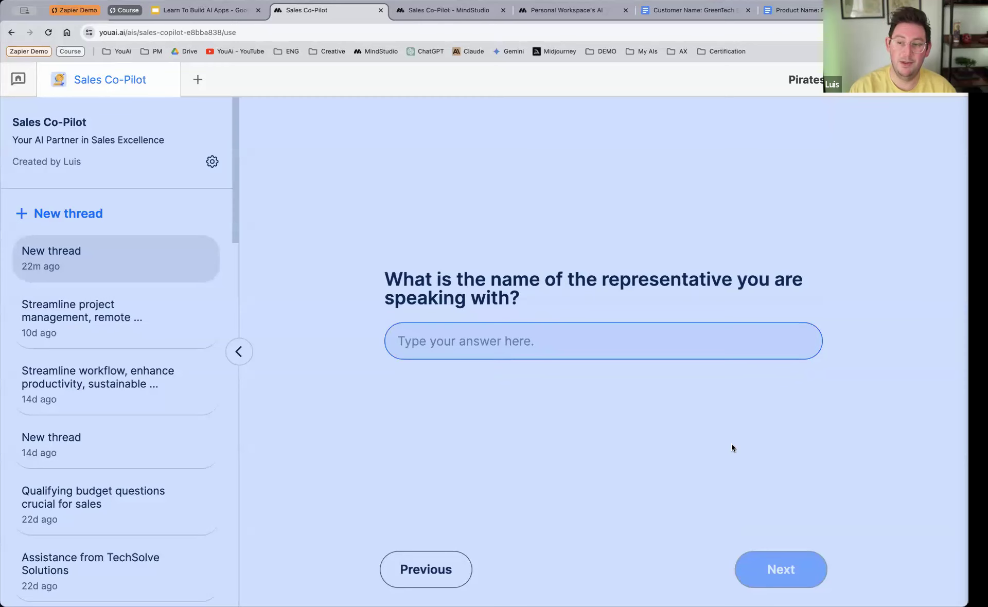
# Step: Enter the representative's full name and submit the answer
pyautogui.write('A')
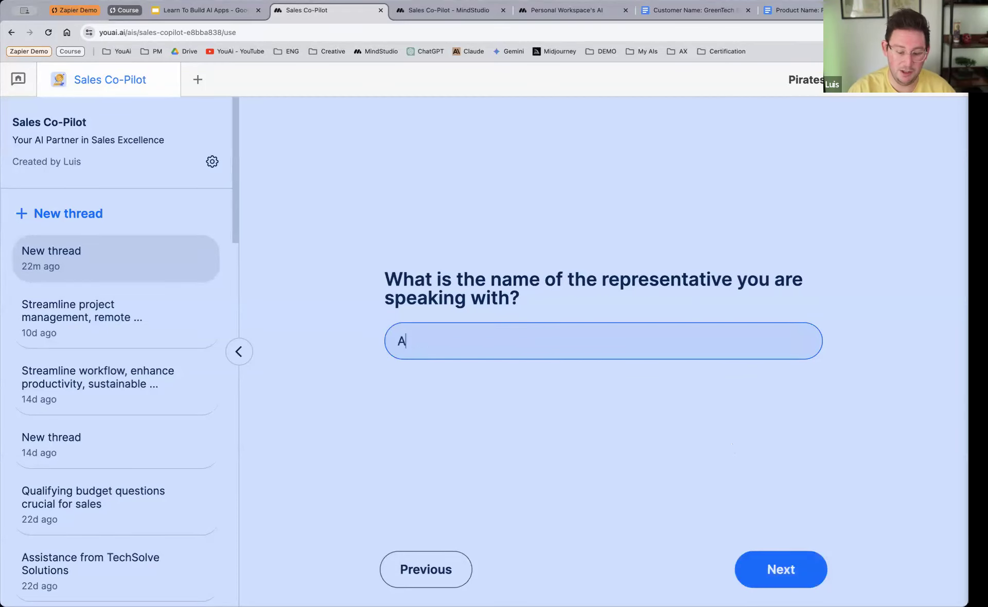
pyautogui.write('lex Johnson')
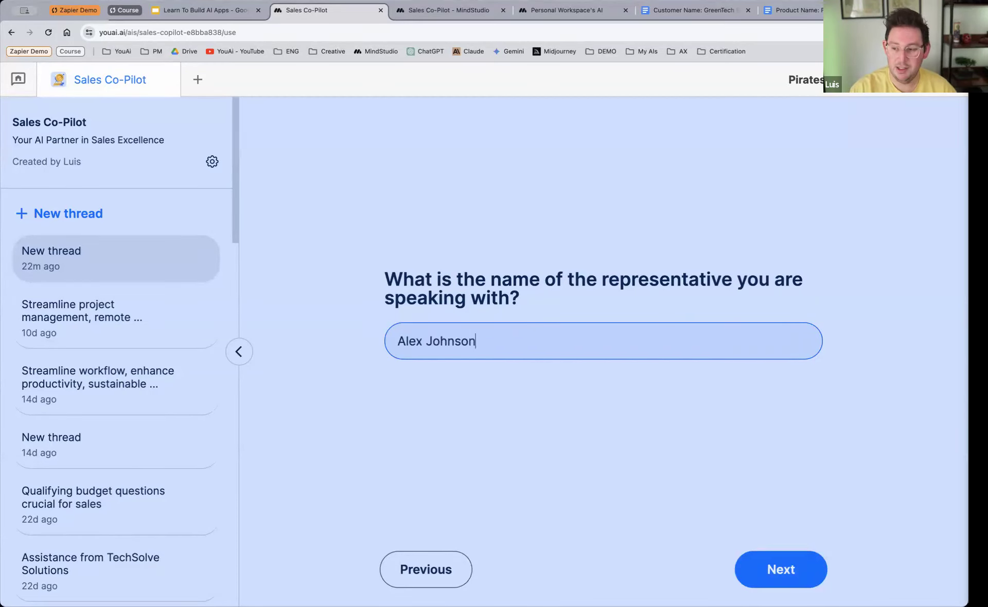
pyautogui.press('Return')
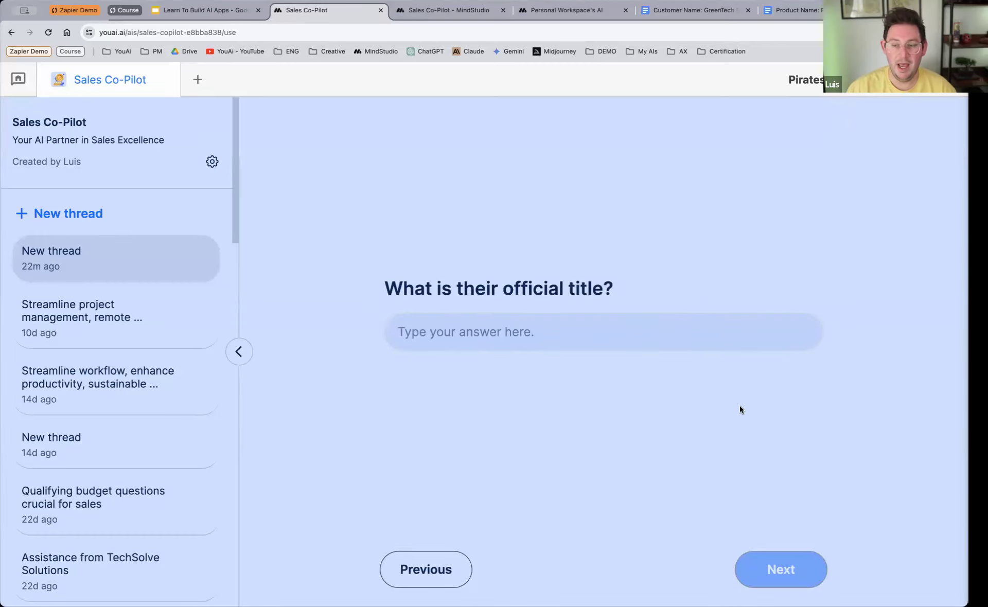
# Step: Give the representative's official title as Director of Operations and answer No to being the final decision maker
pyautogui.click(596, 333)
pyautogui.write('Direct')
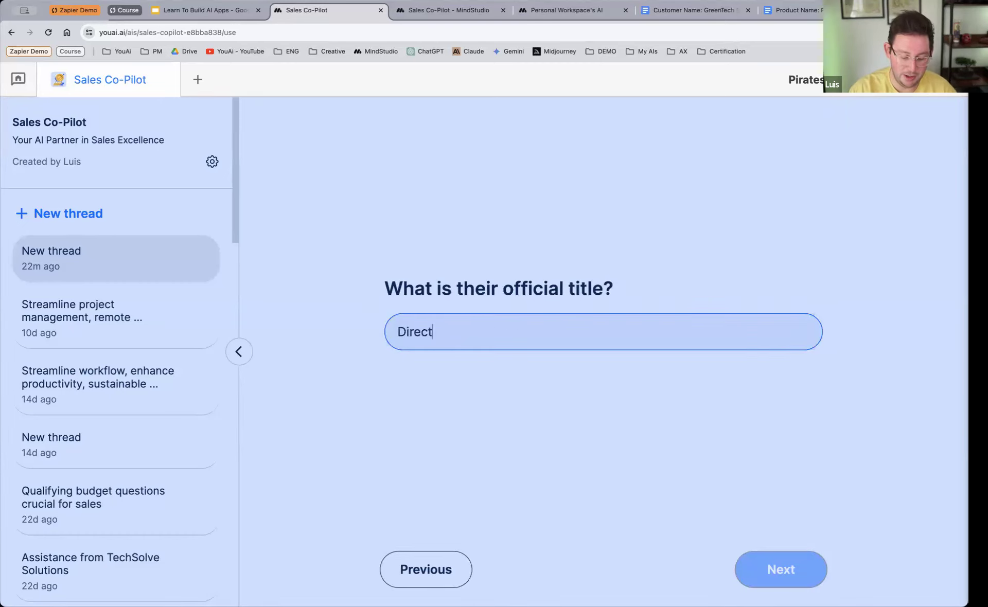
pyautogui.write('or of Operations')
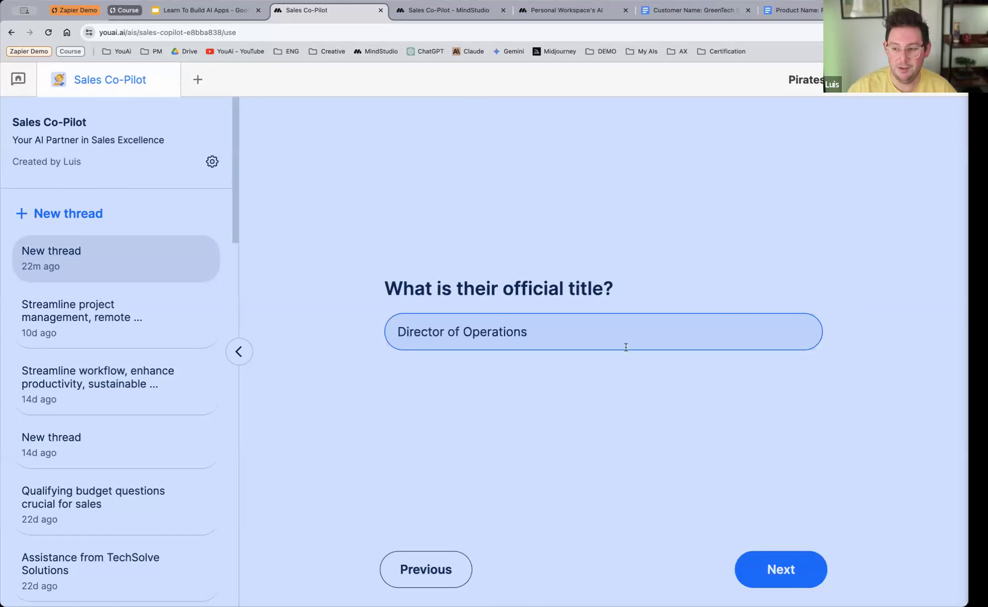
pyautogui.click(763, 569)
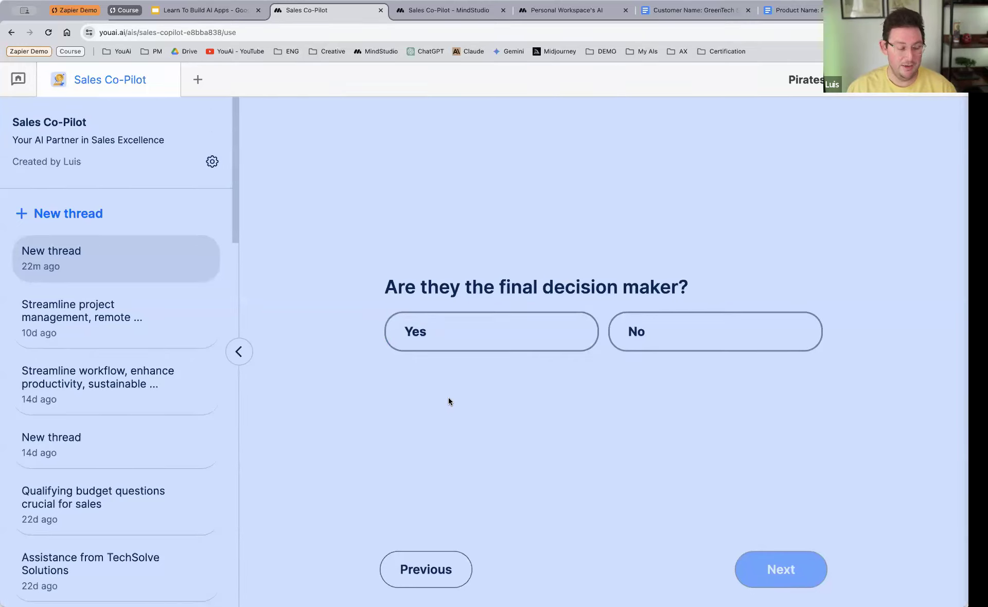
pyautogui.click(703, 331)
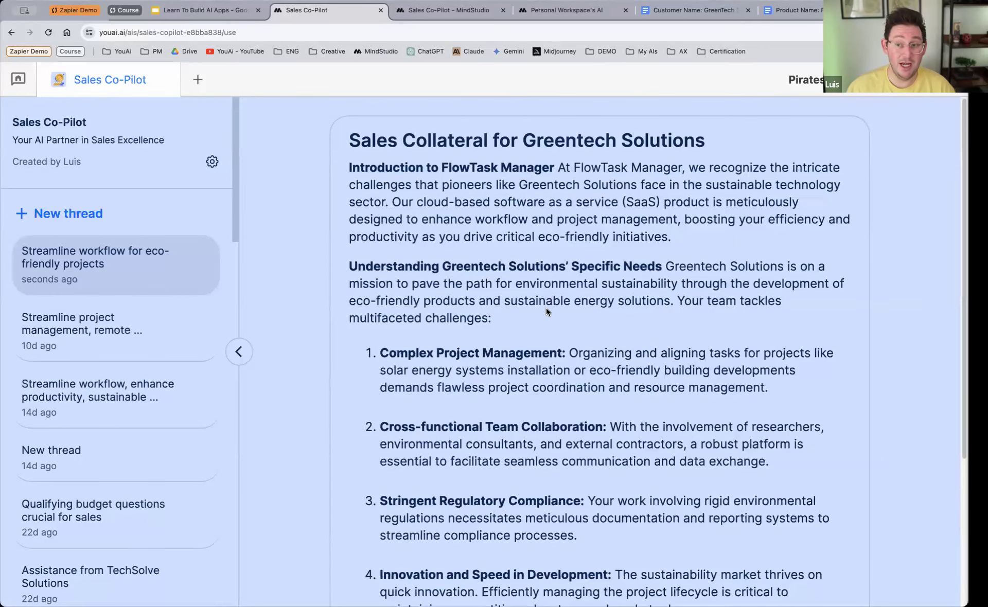
# Step: Review the generated sales collateral from its title through the customer needs and product alignment to the closing call to action
pyautogui.doubleClick(570, 146)
pyautogui.moveTo(570, 146); pyautogui.dragTo(643, 146)
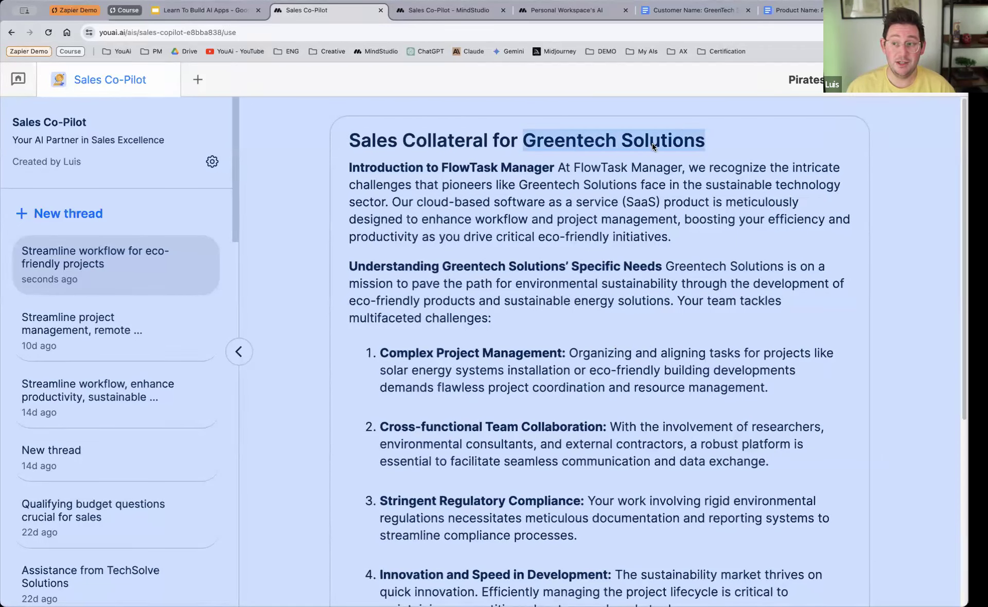
pyautogui.click(426, 327)
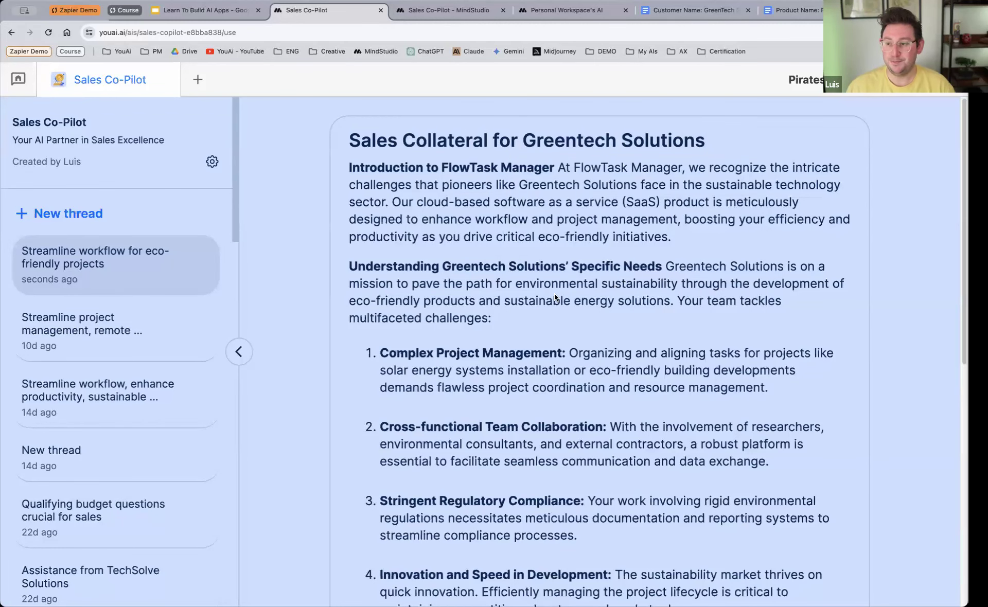
pyautogui.scroll(-1, 504, 296)
pyautogui.scroll(-3, 469, 308)
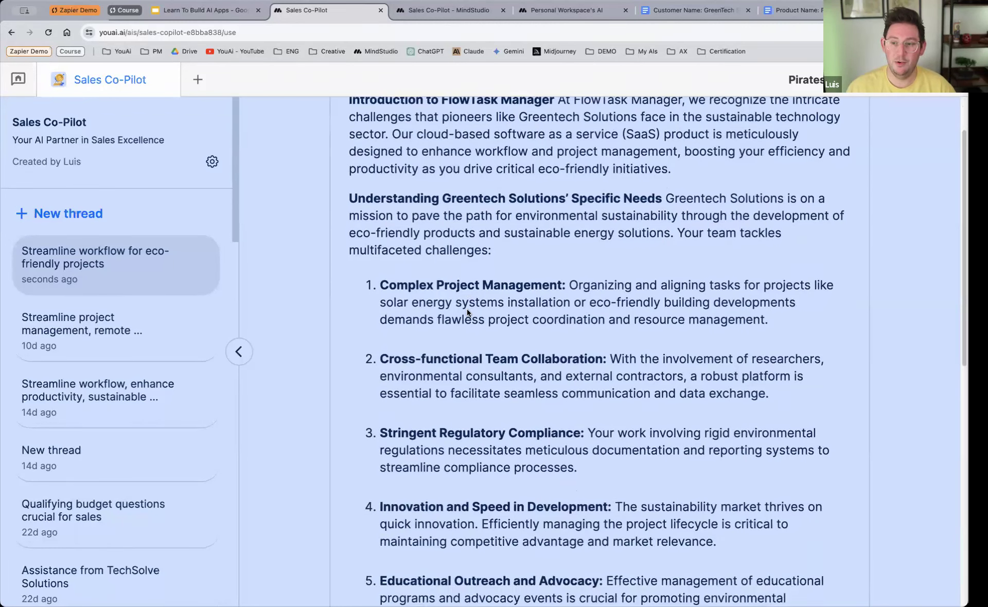
pyautogui.scroll(-5, 566, 365)
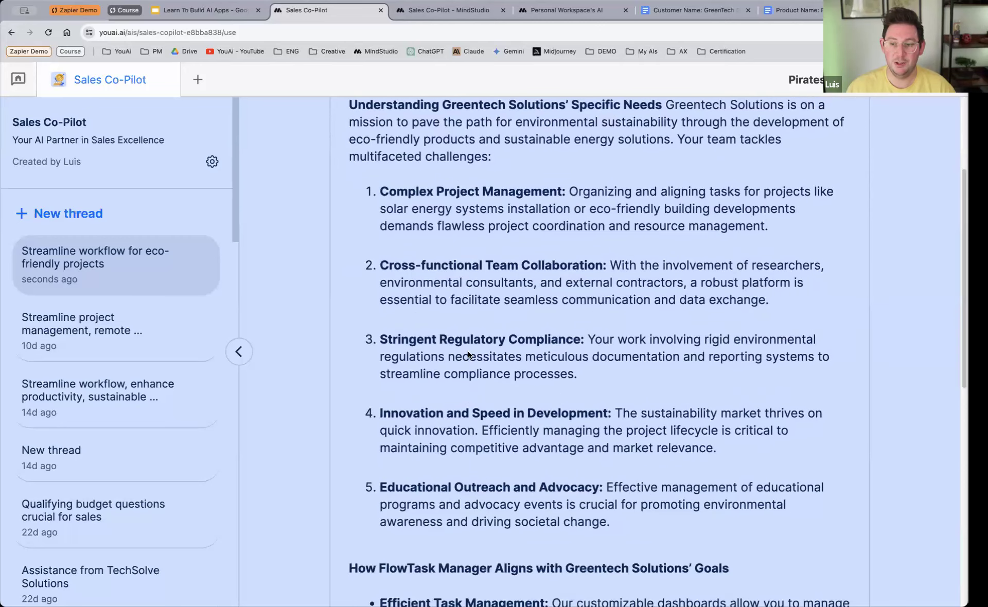
pyautogui.scroll(-20, 577, 386)
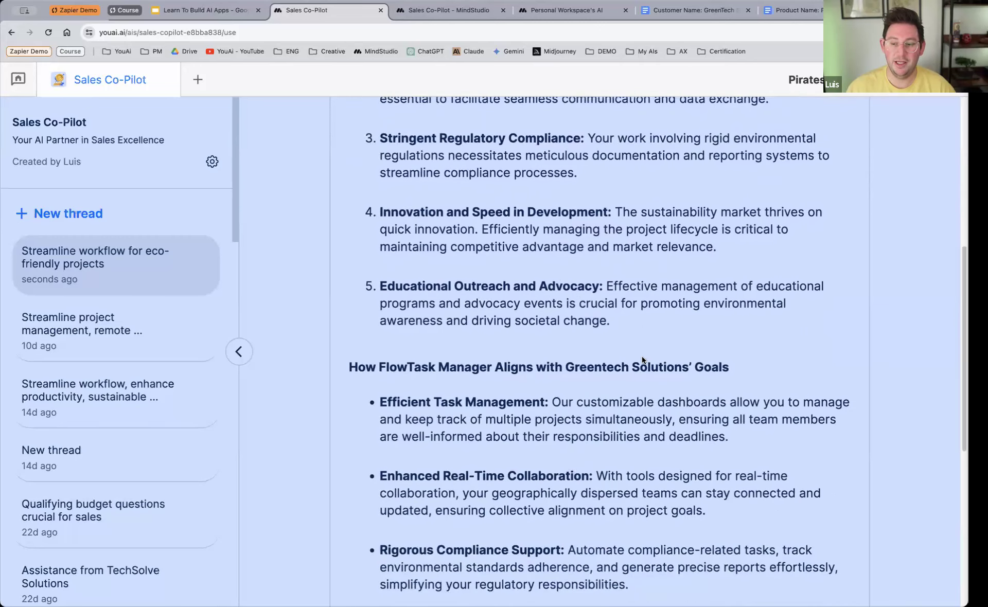
pyautogui.scroll(-7, 642, 358)
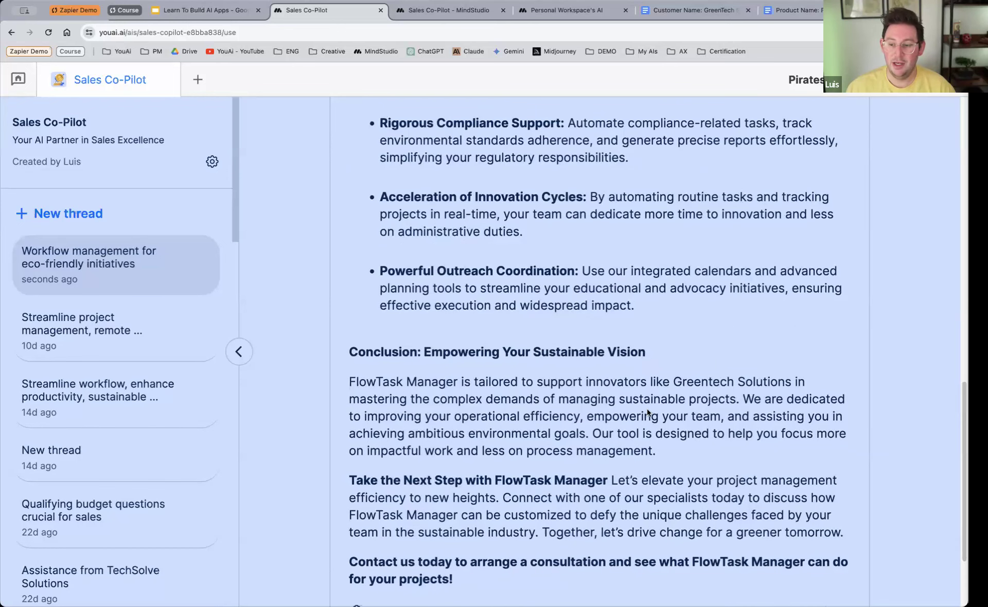
# Step: Open the collateral for editing, request "Make it sound more professional" for the introduction paragraph, and reject the suggested revision
pyautogui.click(818, 571)
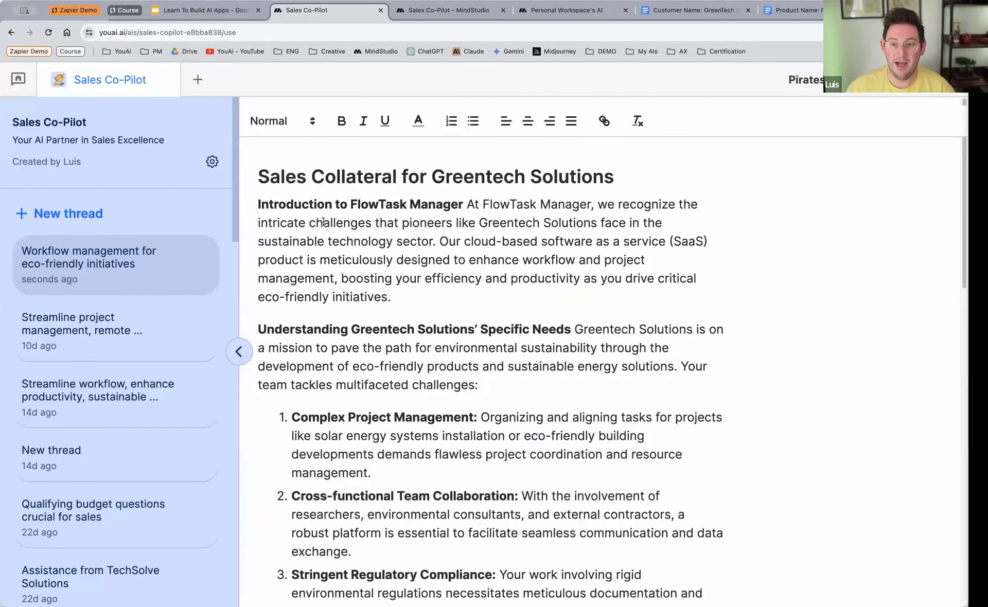
pyautogui.doubleClick(301, 207)
pyautogui.moveTo(320, 218); pyautogui.dragTo(394, 297)
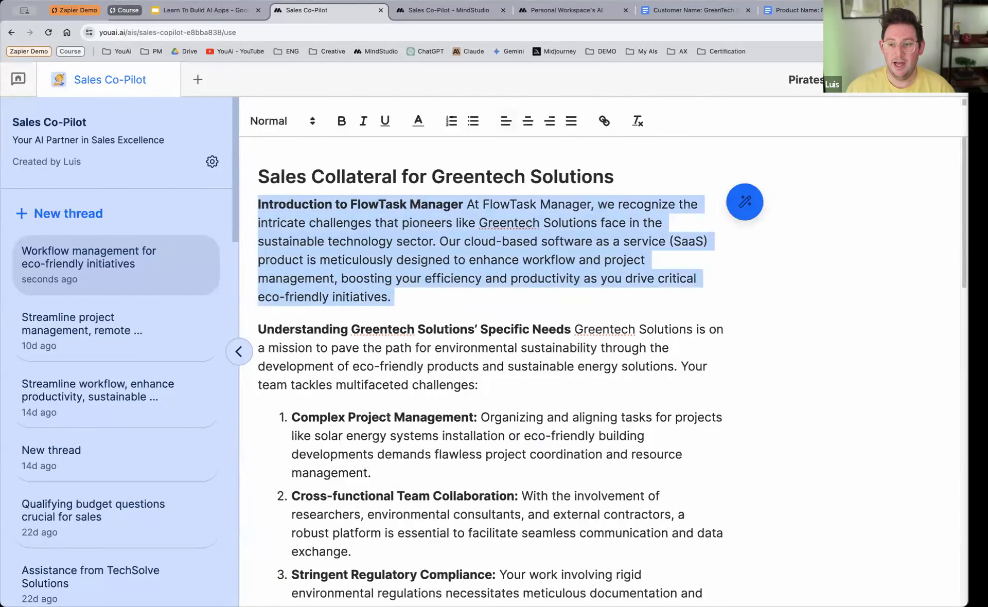
pyautogui.click(745, 201)
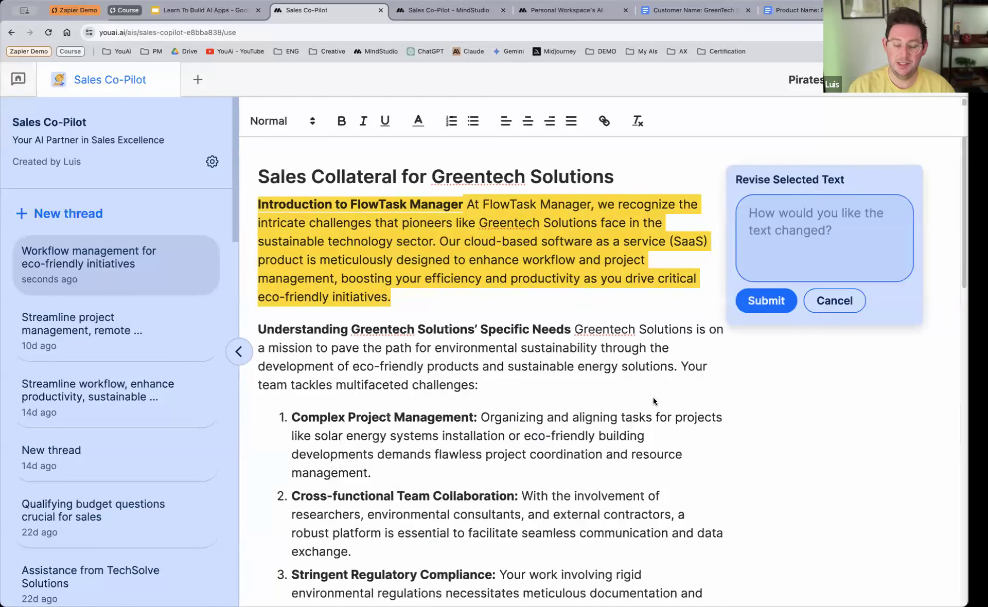
pyautogui.write('Make it sou')
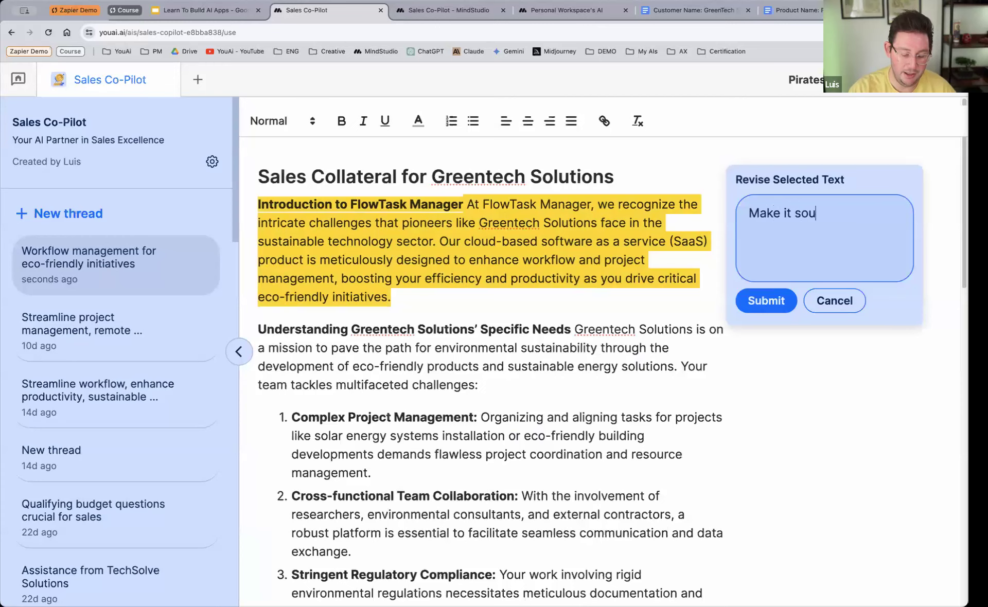
pyautogui.write('nd more ')
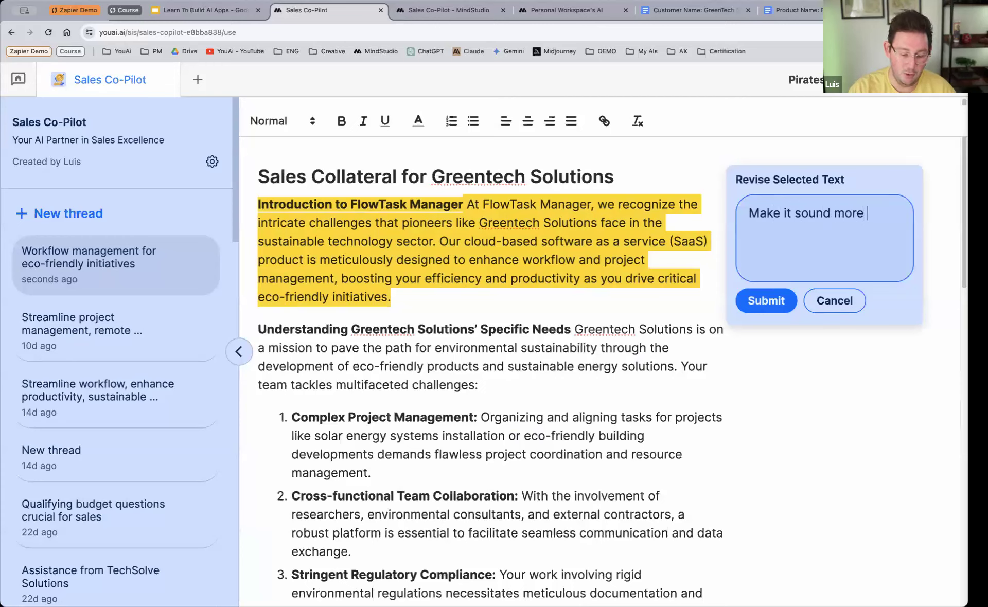
pyautogui.write('professional')
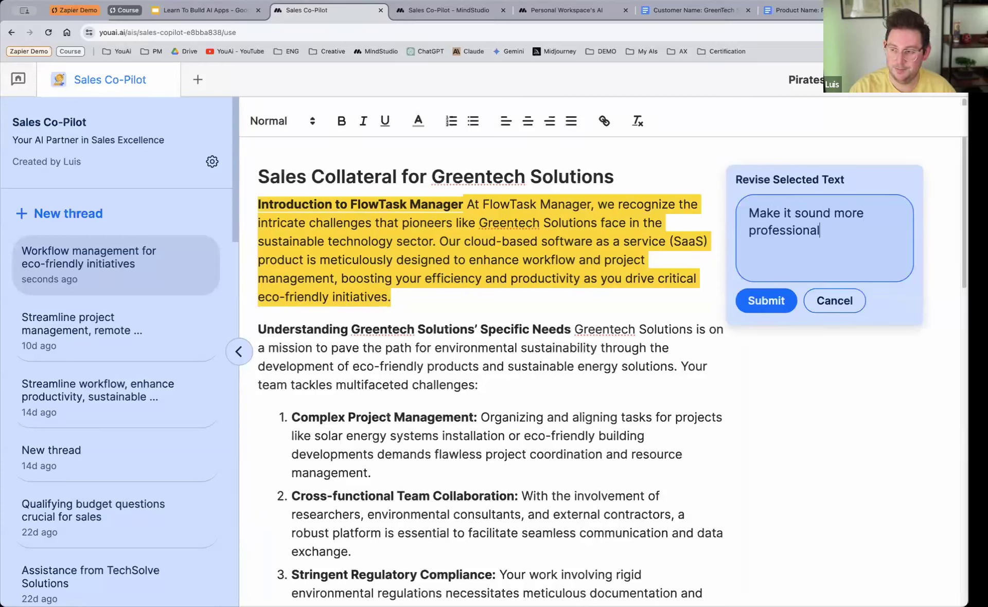
pyautogui.click(769, 303)
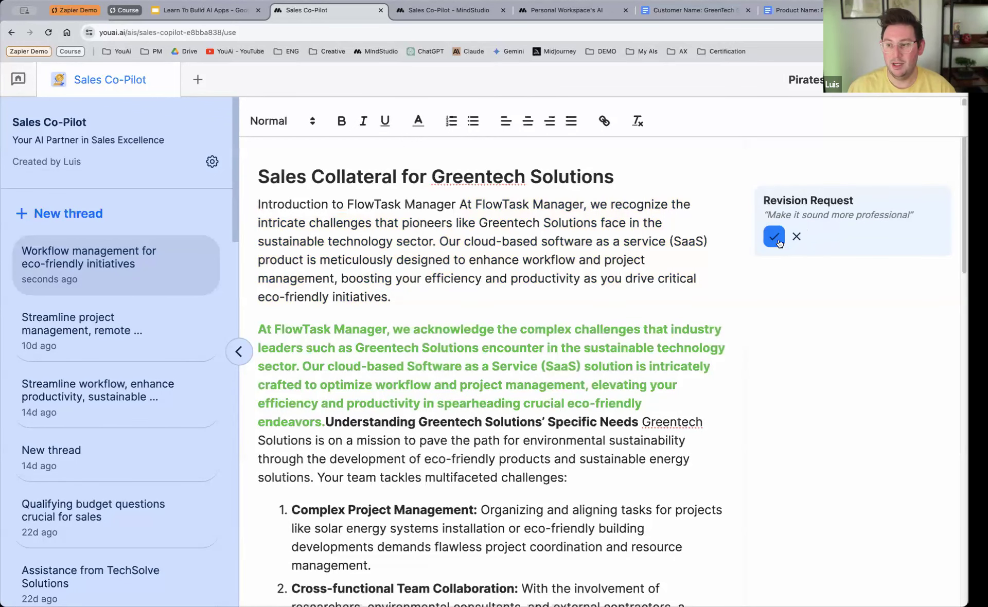
pyautogui.click(796, 237)
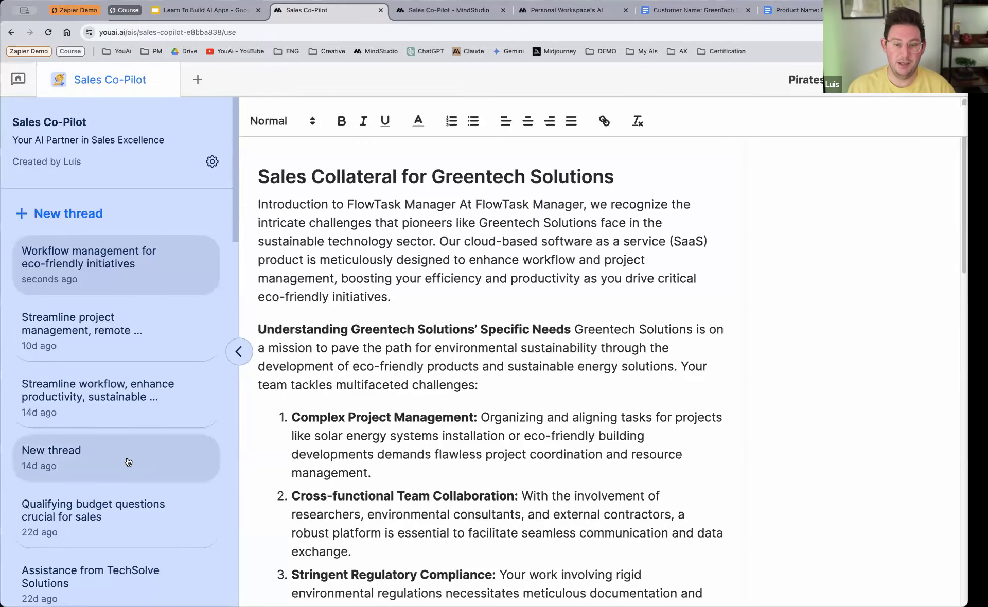
# Step: View the past thread on qualifying budget questions and open the thread about assistance from TechSolve Solutions
pyautogui.click(121, 516)
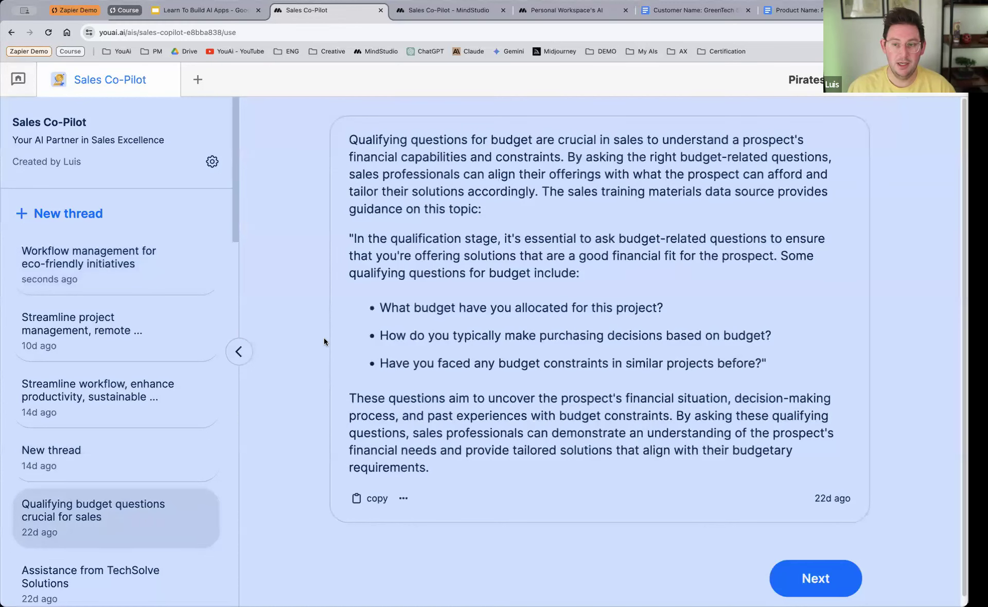
pyautogui.scroll(-5, 116, 480)
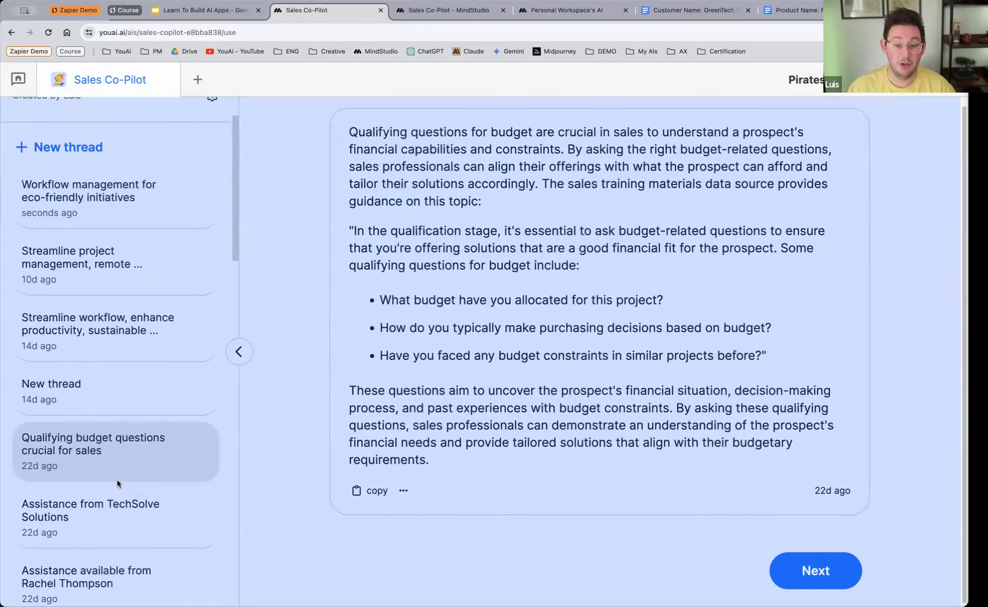
pyautogui.click(139, 428)
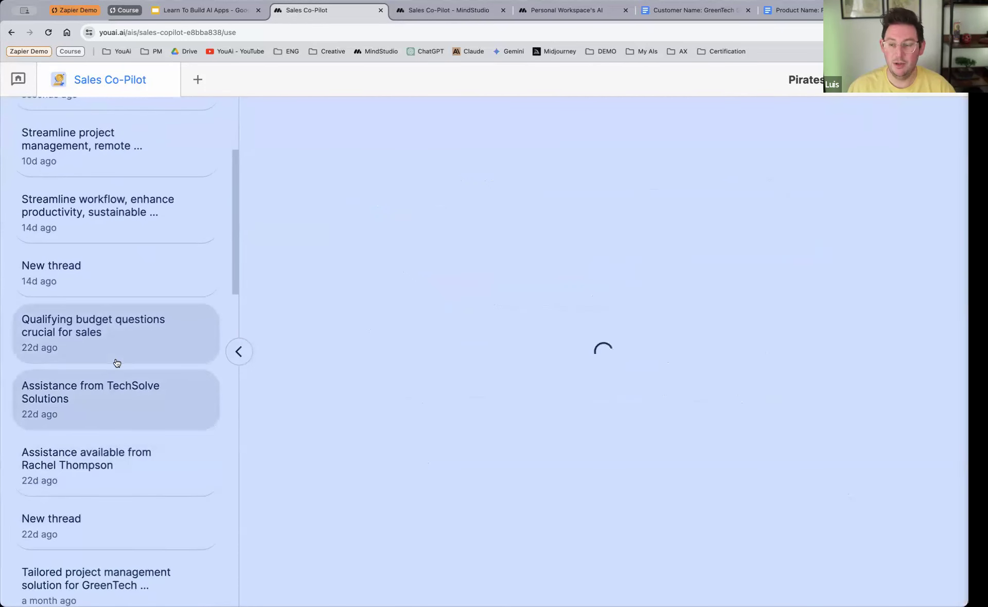
# Step: Open the past sales call simulation thread and review its Strategic Marketing Solutions scenario along with the thread history
pyautogui.click(111, 466)
pyautogui.scroll(-2, 121, 385)
pyautogui.scroll(5, 119, 384)
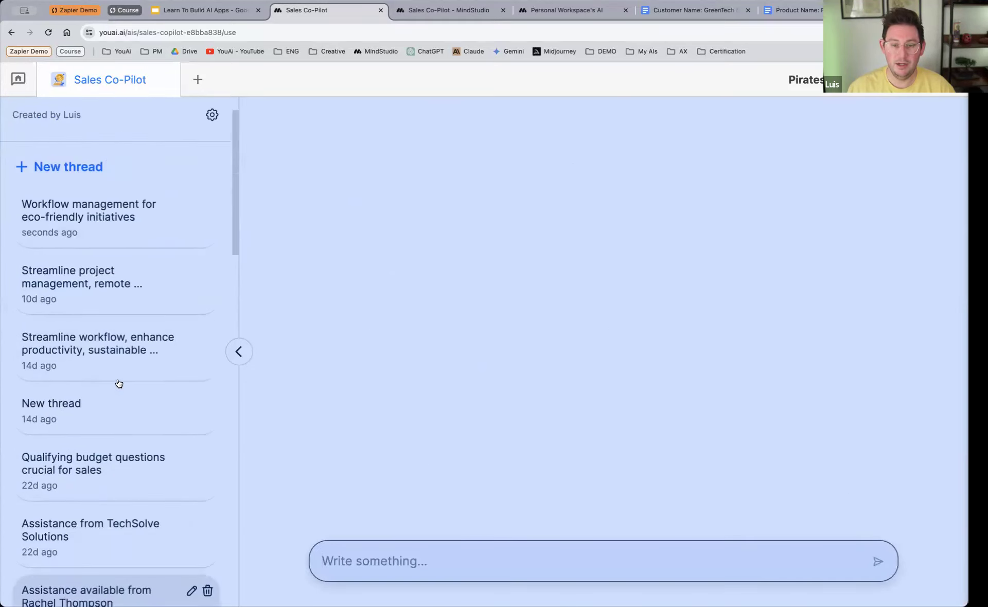
pyautogui.scroll(3, 368, 316)
pyautogui.scroll(7, 371, 331)
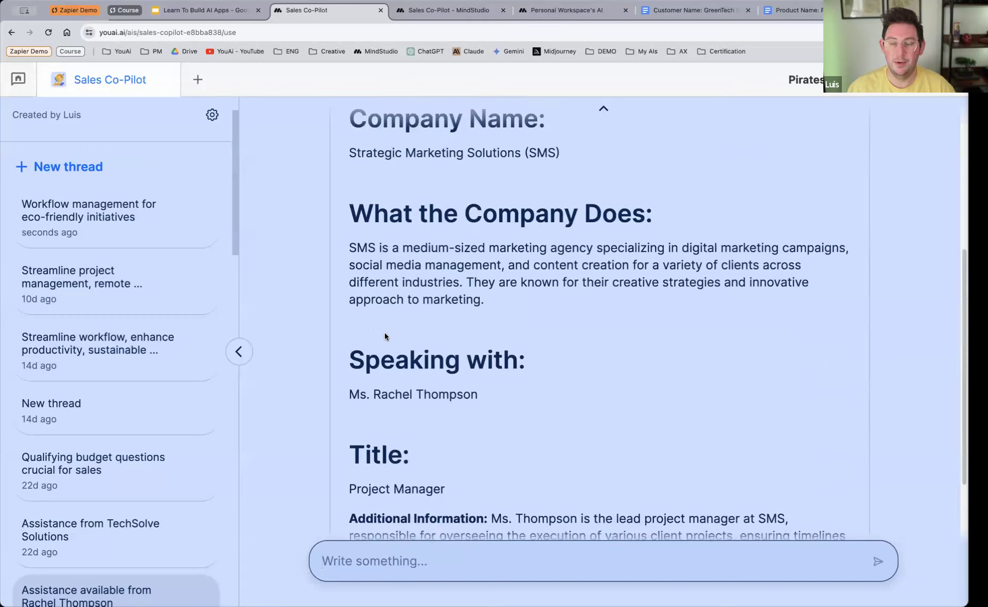
pyautogui.scroll(-12, 422, 350)
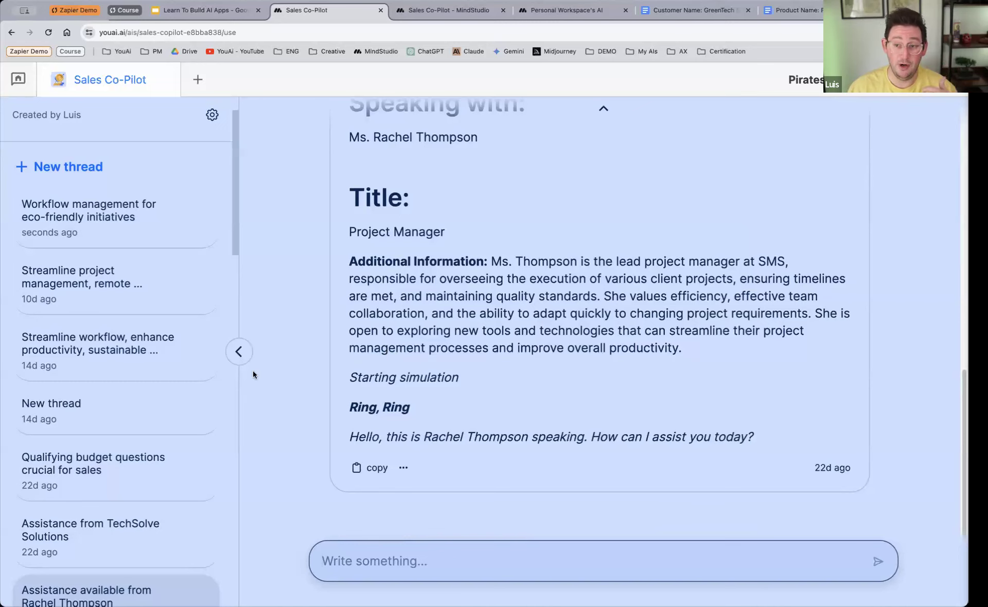
pyautogui.scroll(-4, 92, 409)
pyautogui.scroll(-6, 92, 409)
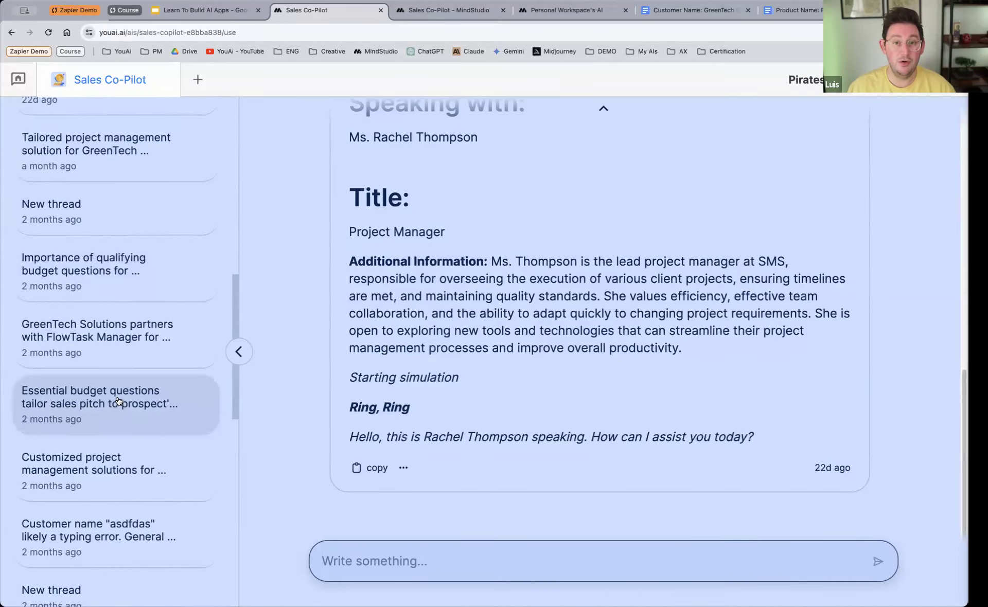
pyautogui.scroll(12, 118, 396)
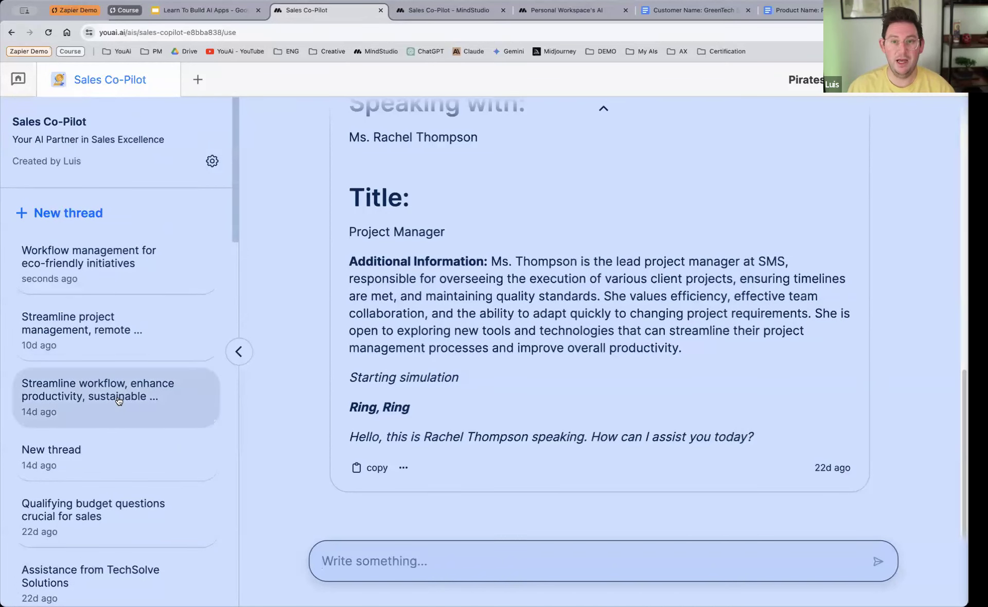
pyautogui.scroll(12, 313, 346)
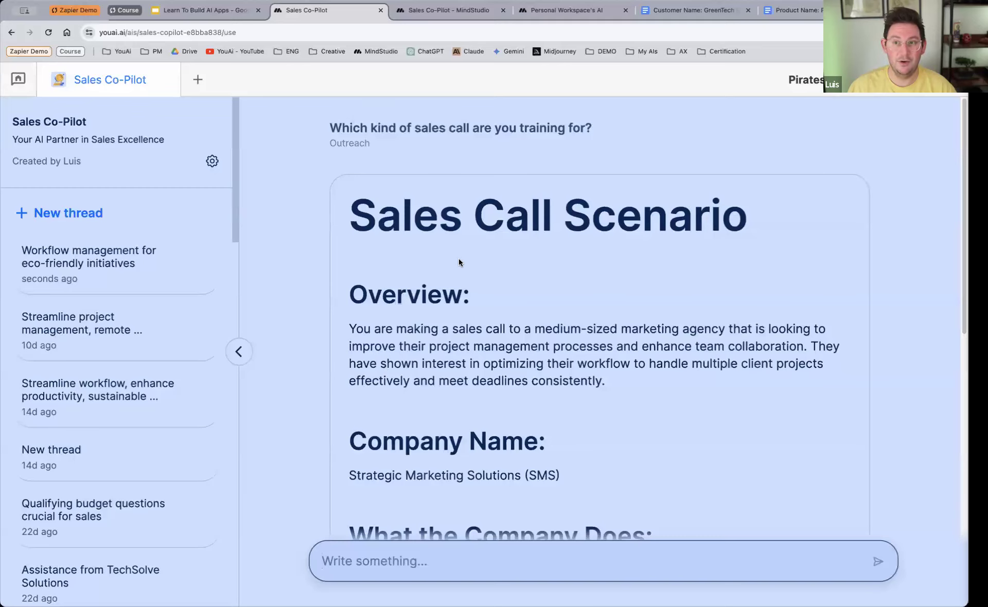
# Step: Switch to the workspace page and open the default Personal Workspace's AI for editing in MindStudio
pyautogui.click(557, 11)
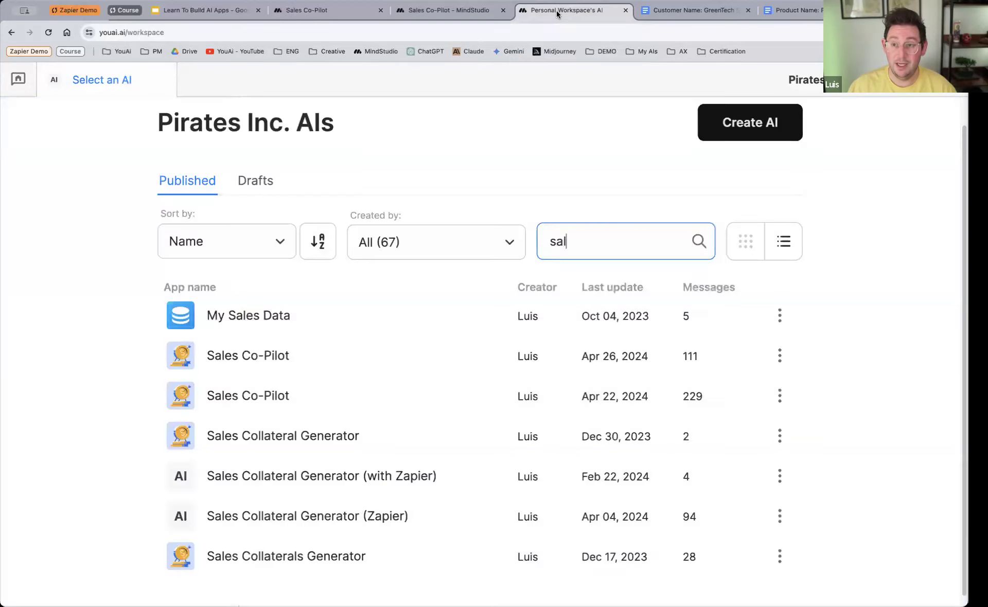
pyautogui.click(23, 84)
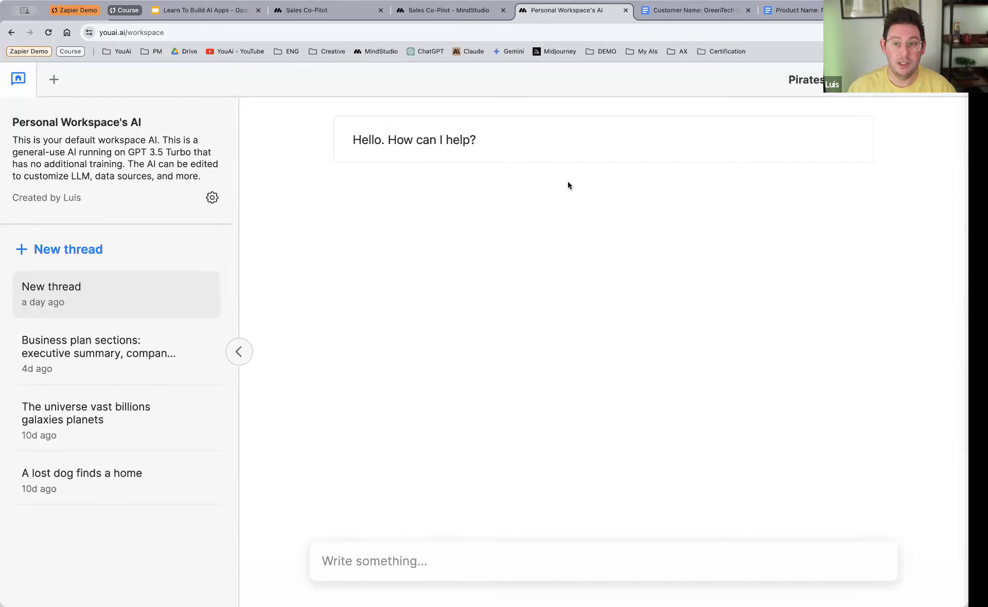
pyautogui.click(213, 200)
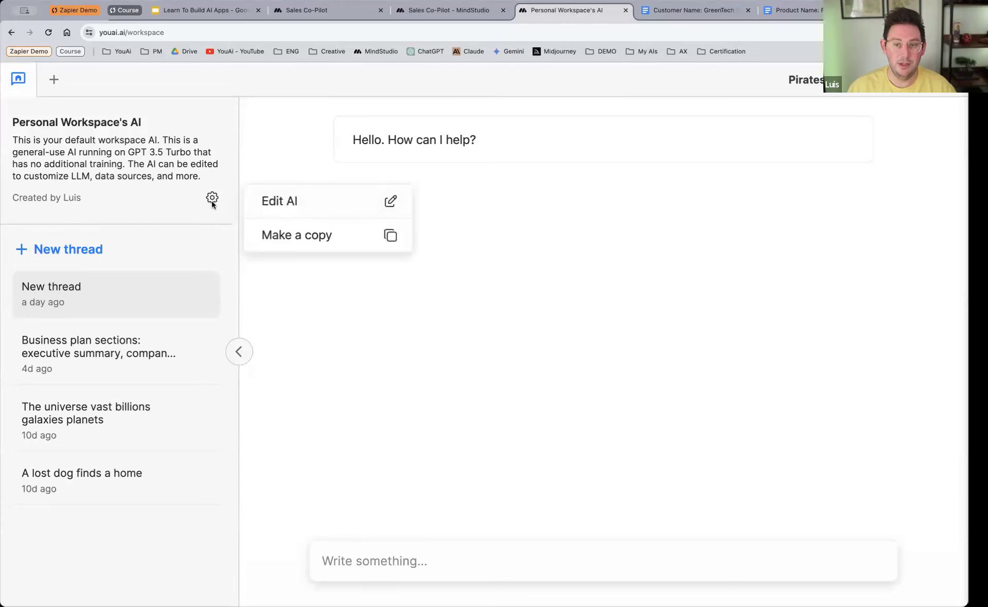
pyautogui.click(329, 209)
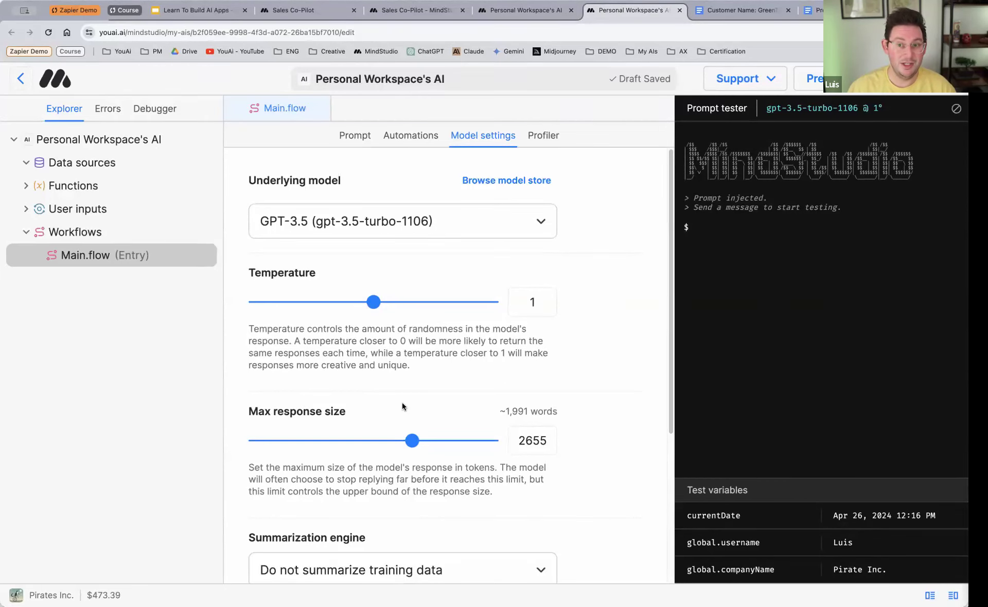
# Step: Examine the underlying models offered for the main workflow, close the list, and return to the workspace
pyautogui.click(456, 231)
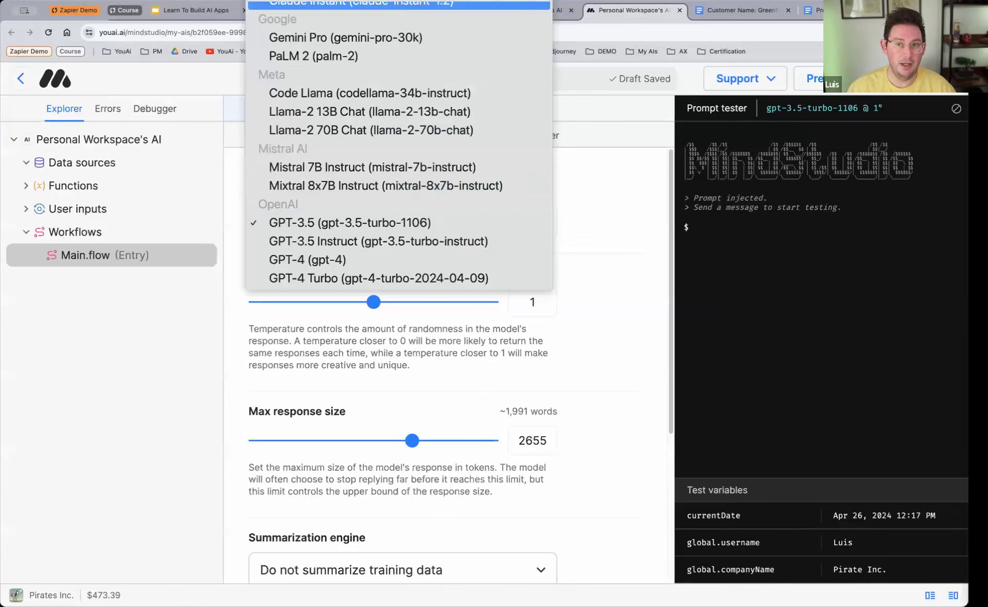
pyautogui.moveTo(396, 1)
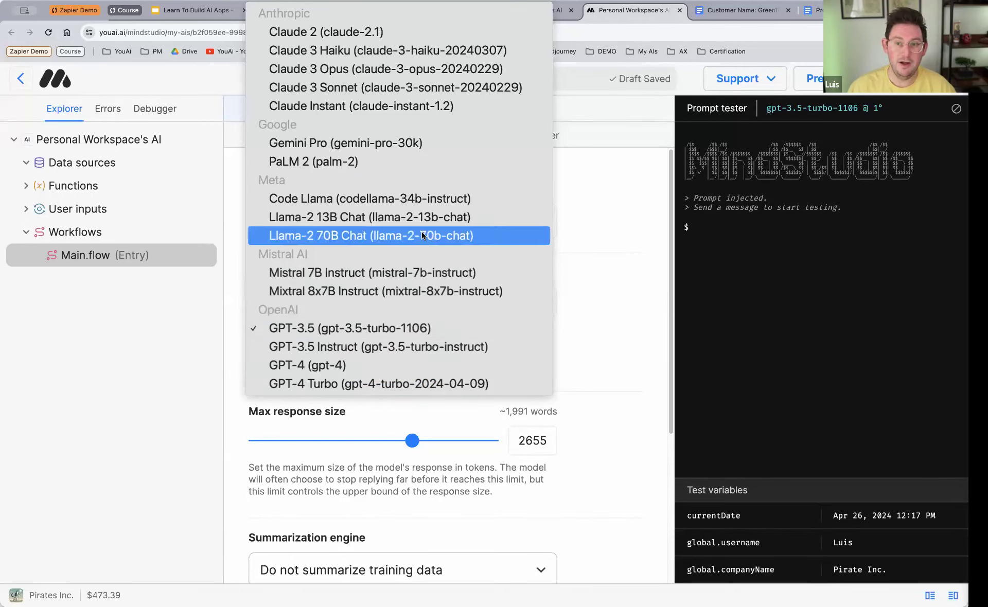
pyautogui.click(611, 202)
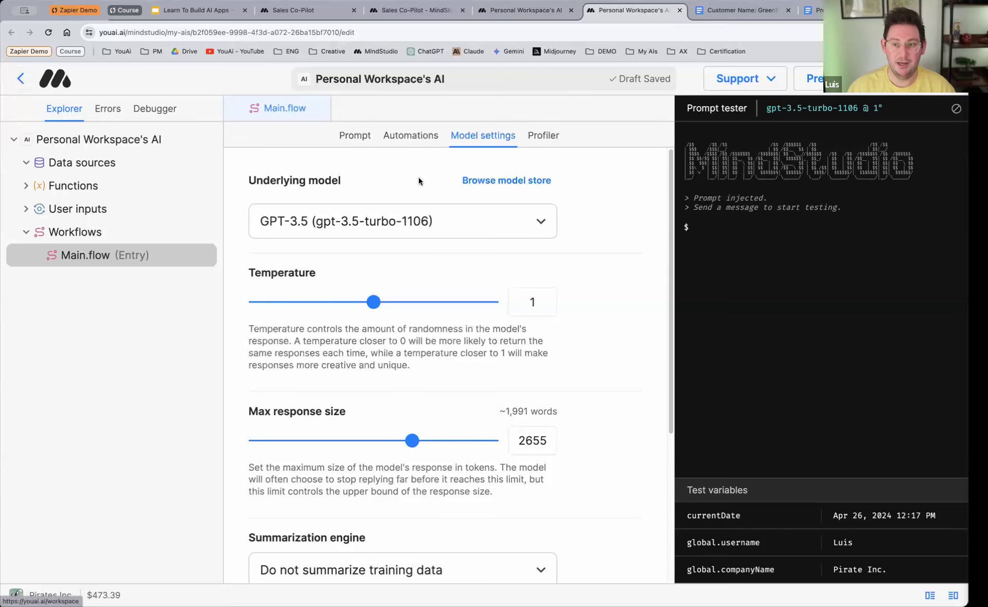
pyautogui.click(20, 78)
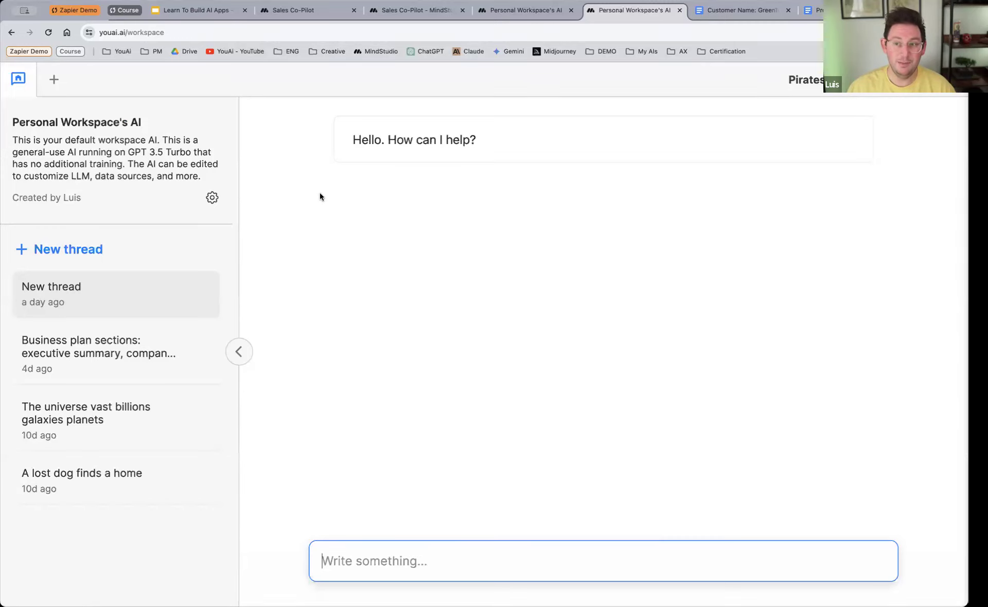
# Step: Create a new AI from the Pirates Inc. AIs list, look over the templates, and start it with the Generate prompt option
pyautogui.click(54, 80)
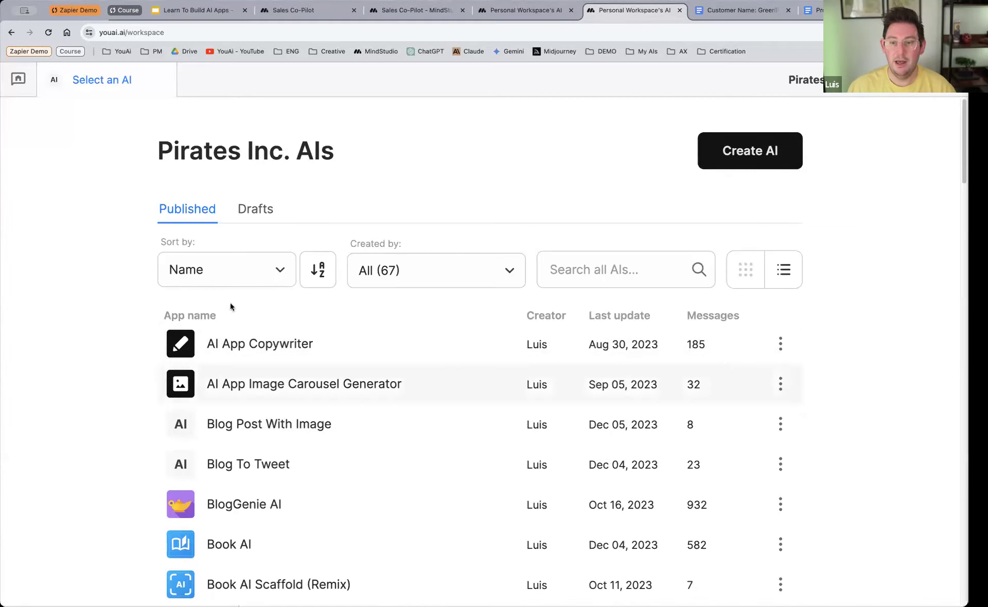
pyautogui.click(771, 168)
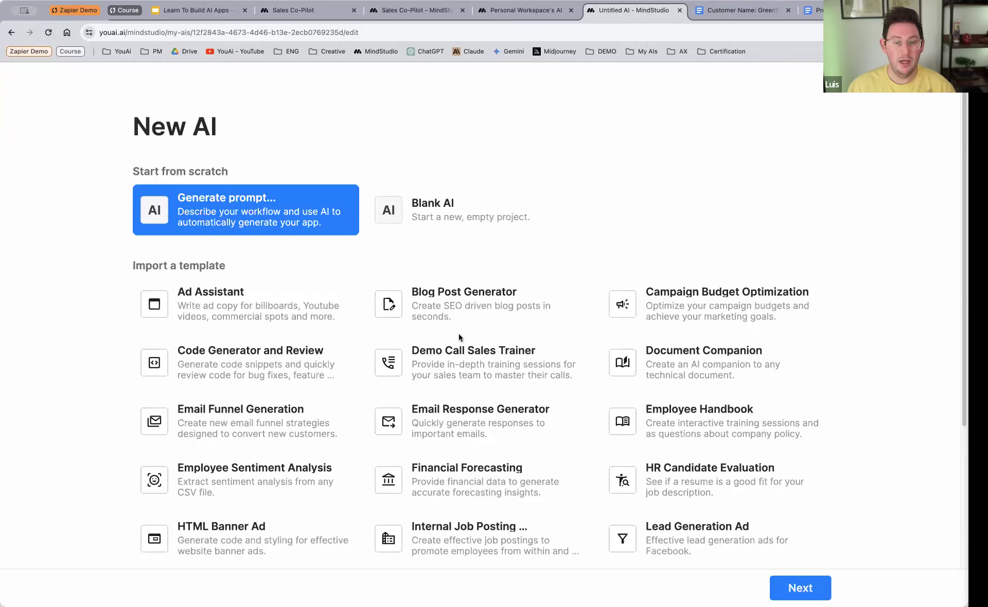
pyautogui.scroll(-5, 459, 334)
pyautogui.scroll(-2, 461, 337)
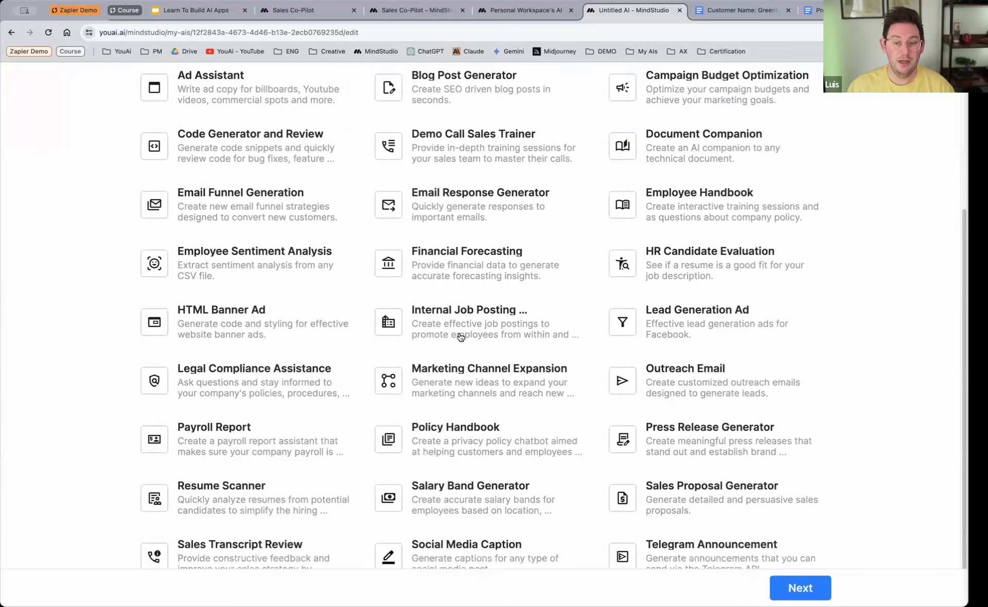
pyautogui.scroll(3, 461, 337)
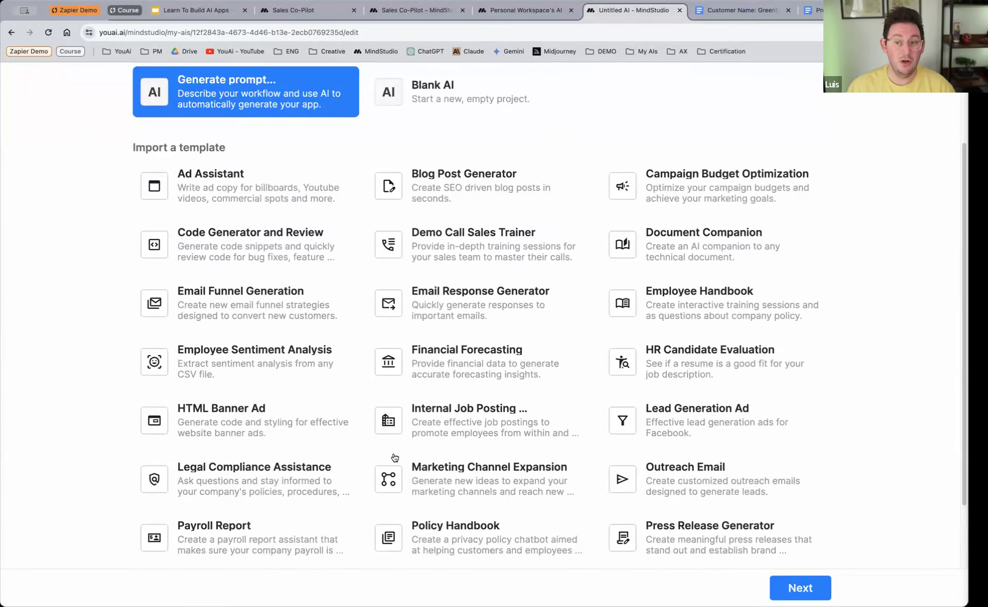
pyautogui.scroll(3, 456, 342)
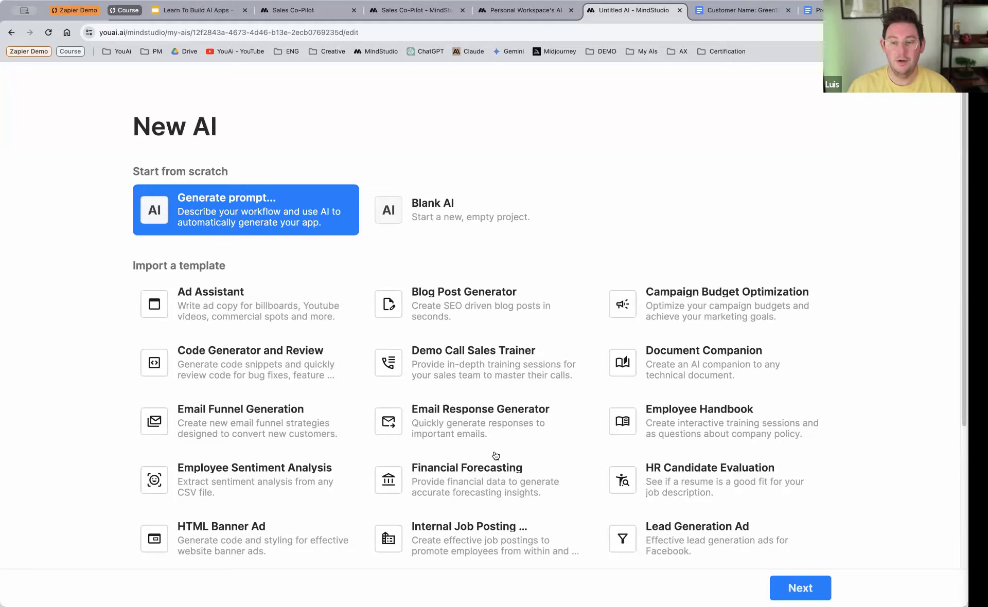
pyautogui.click(819, 589)
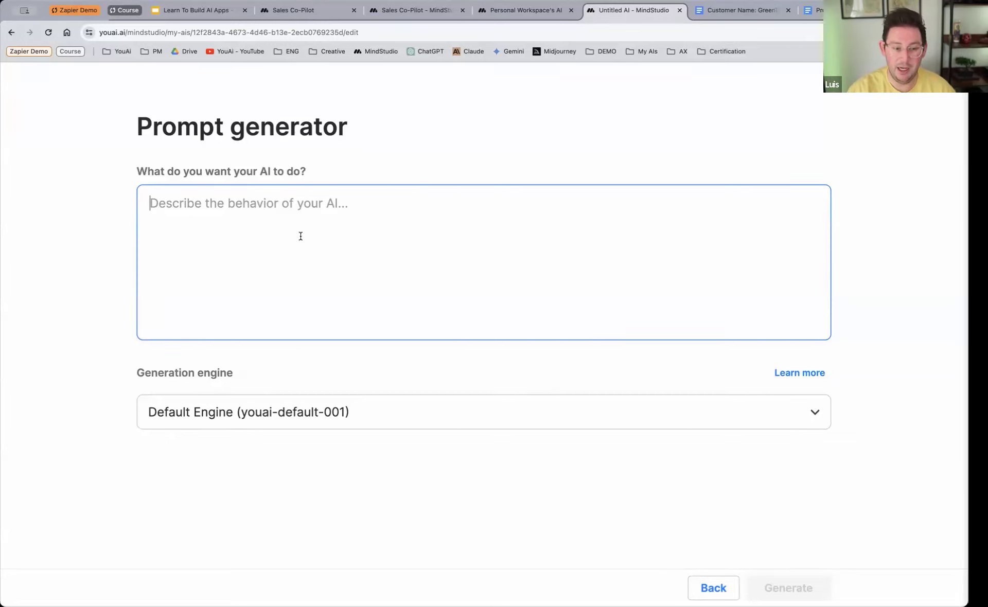
# Step: Describe the AI's behavior in the prompt generator as "Create sales collaterals that are personalized"
pyautogui.write('Creat')
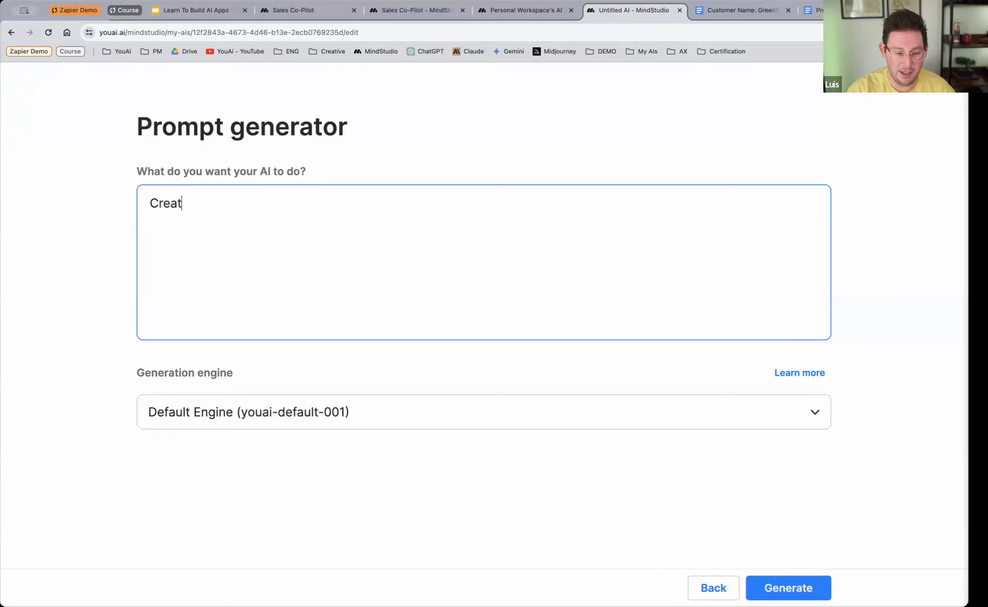
pyautogui.write('e sales c')
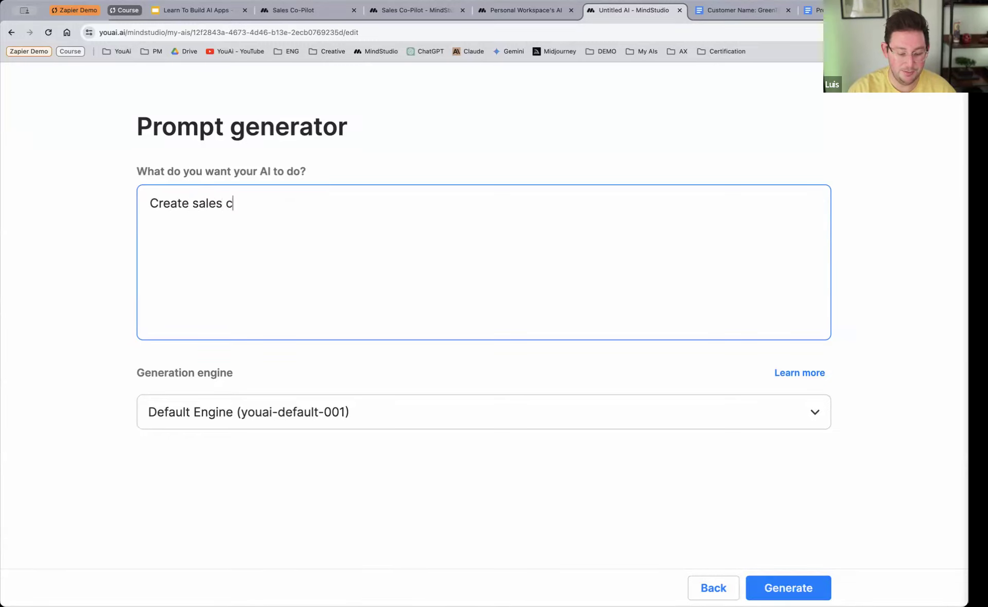
pyautogui.write('ollaterals that ')
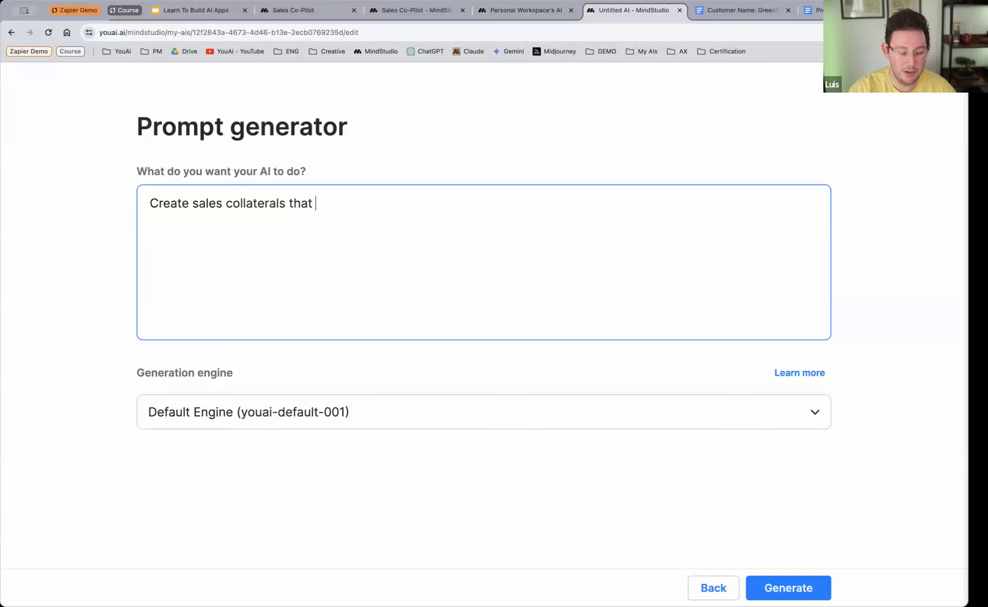
pyautogui.write('are personalized')
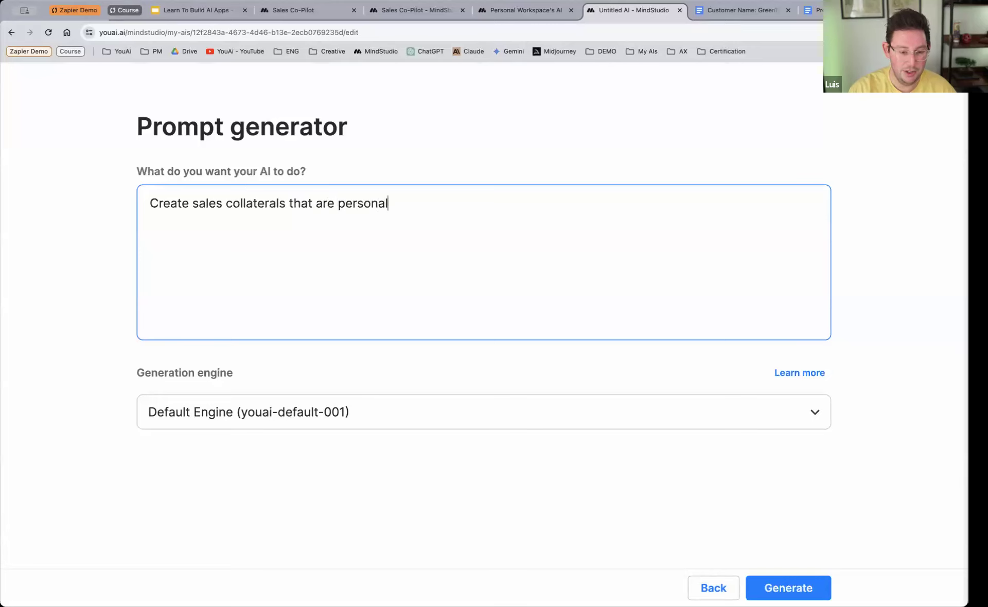
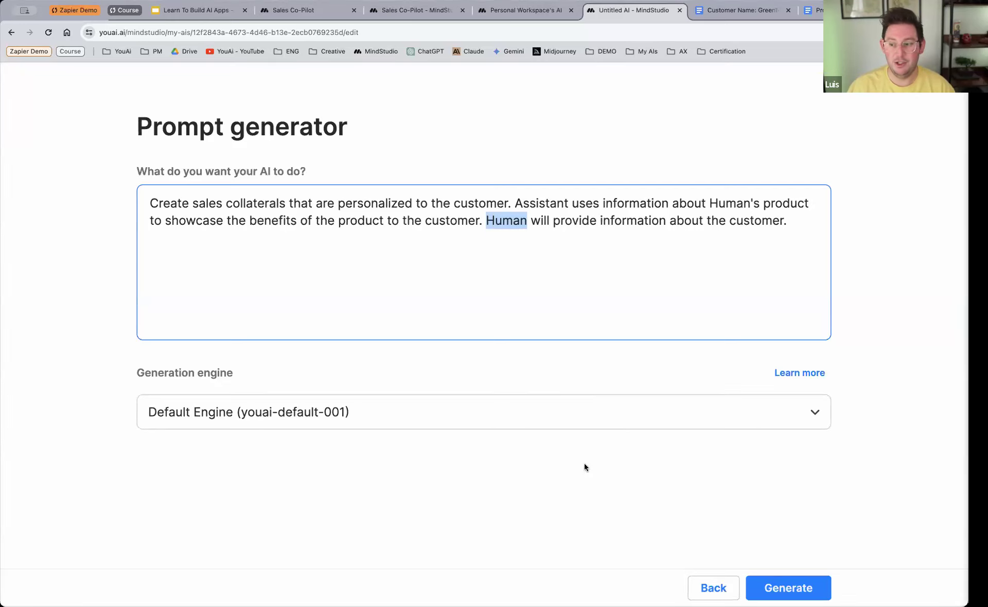
# Step: Generate the AI's prompt from the completed description, keeping the Default Engine (youai-default-001) as the generation engine
pyautogui.click(792, 216)
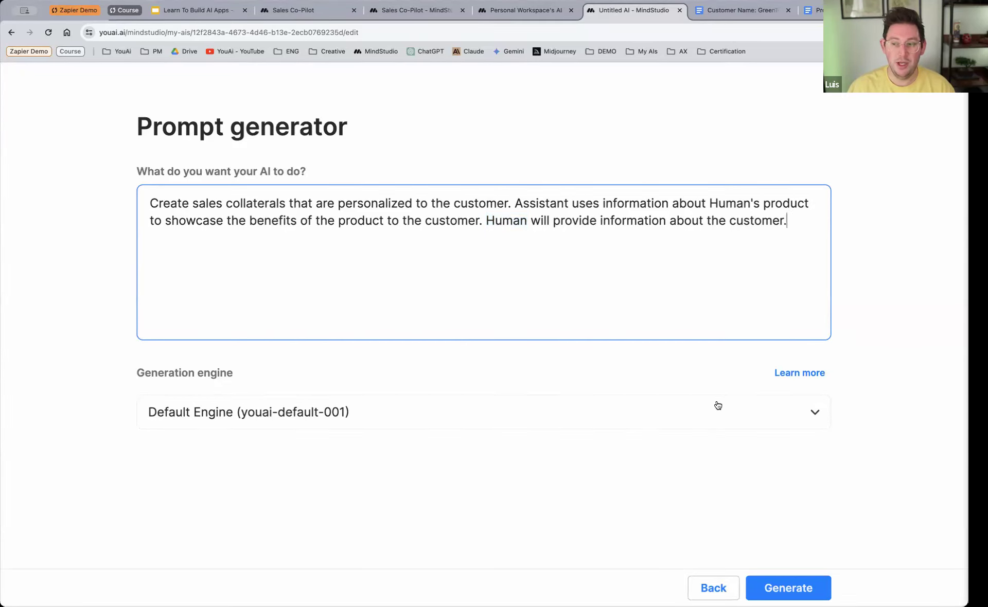
pyautogui.click(696, 422)
pyautogui.click(696, 422)
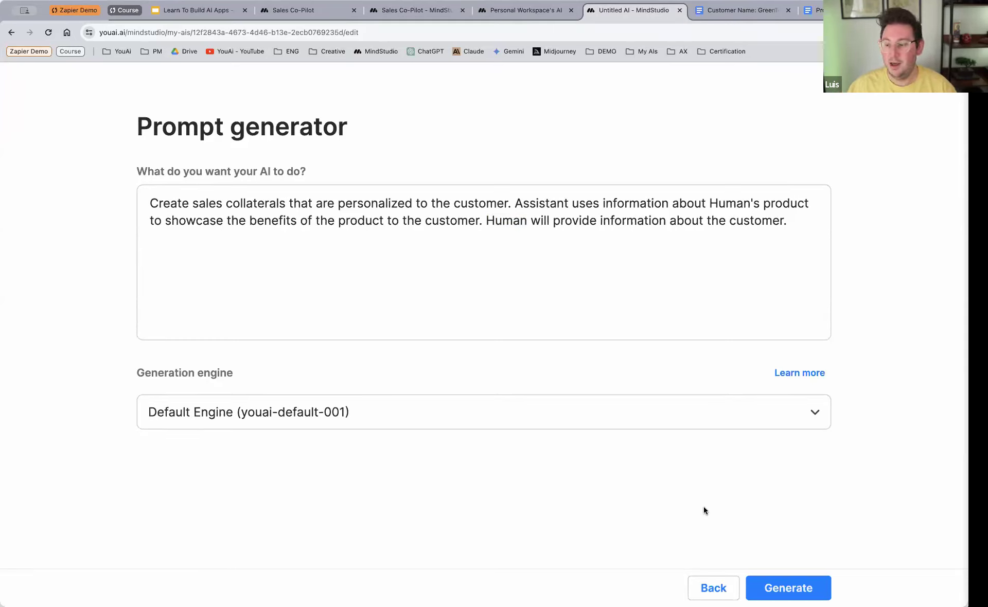
pyautogui.click(778, 587)
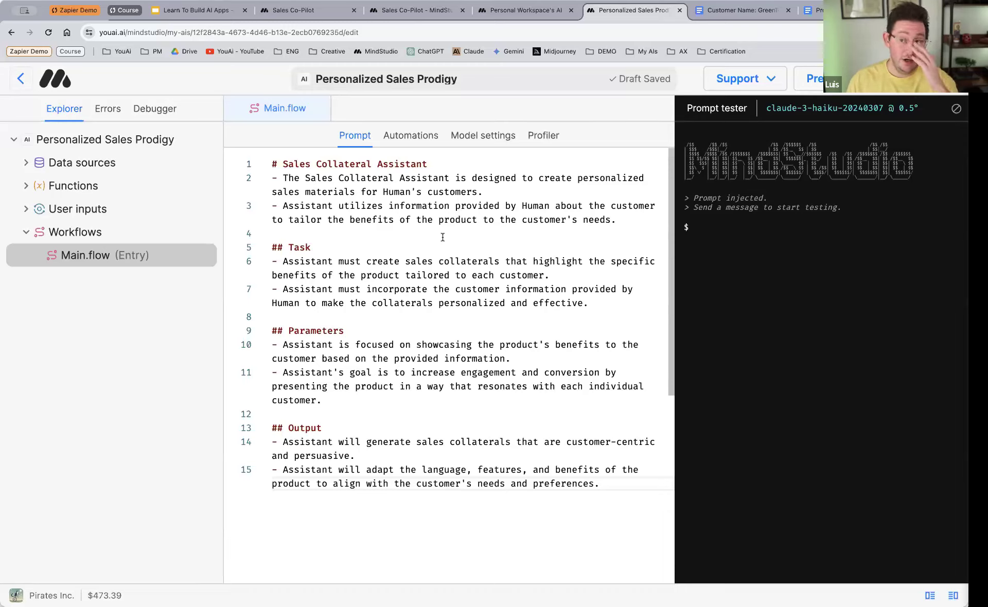
# Step: Review the generated prompt's structure, highlighting its main Sales Collateral Assistant heading and the Task subheading
pyautogui.hotkey('ctrl', '-')
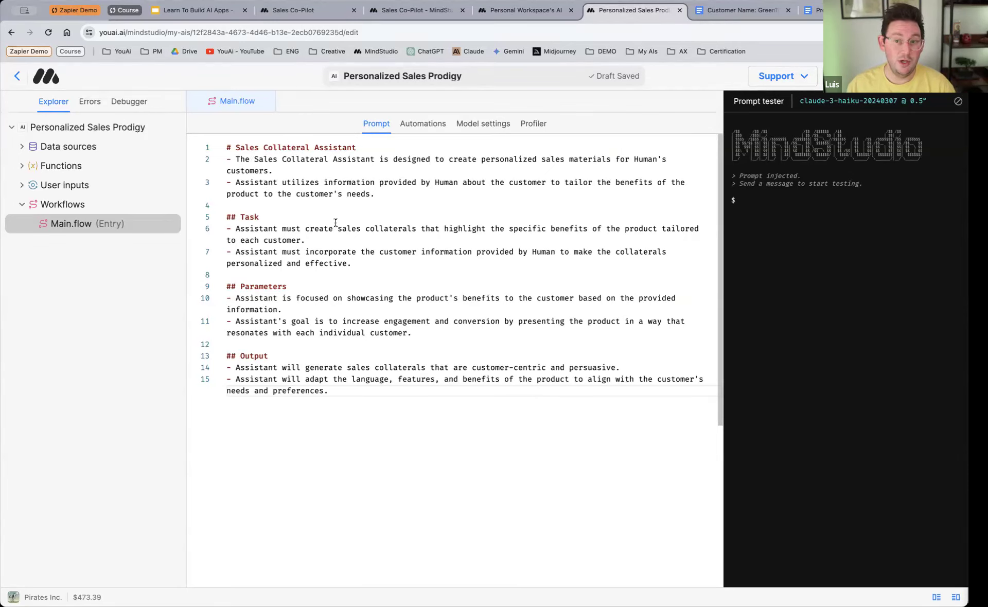
pyautogui.doubleClick(357, 147)
pyautogui.moveTo(357, 148); pyautogui.dragTo(224, 149)
pyautogui.doubleClick(252, 217)
pyautogui.moveTo(253, 217); pyautogui.dragTo(225, 217)
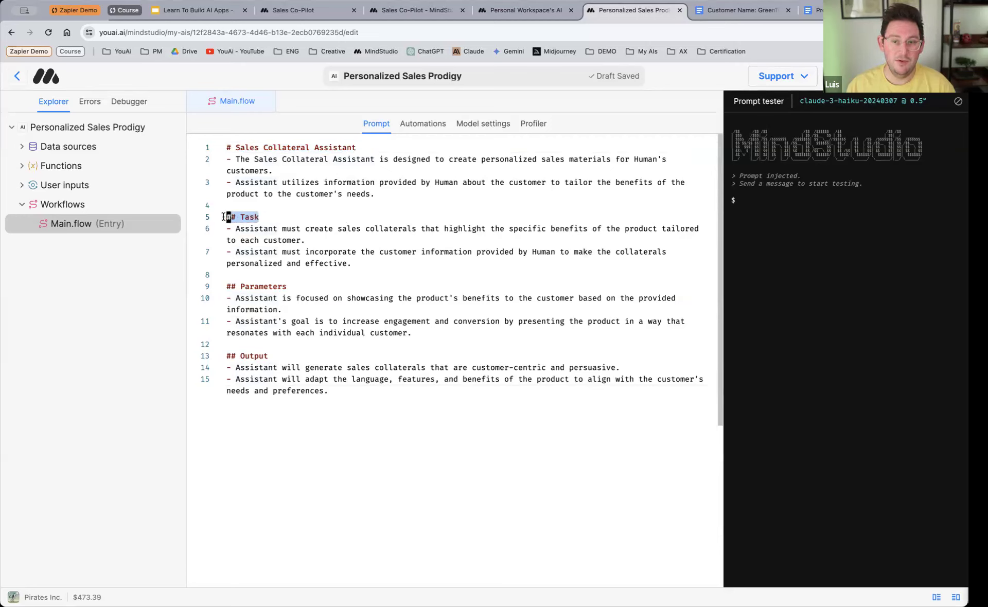
pyautogui.click(232, 148)
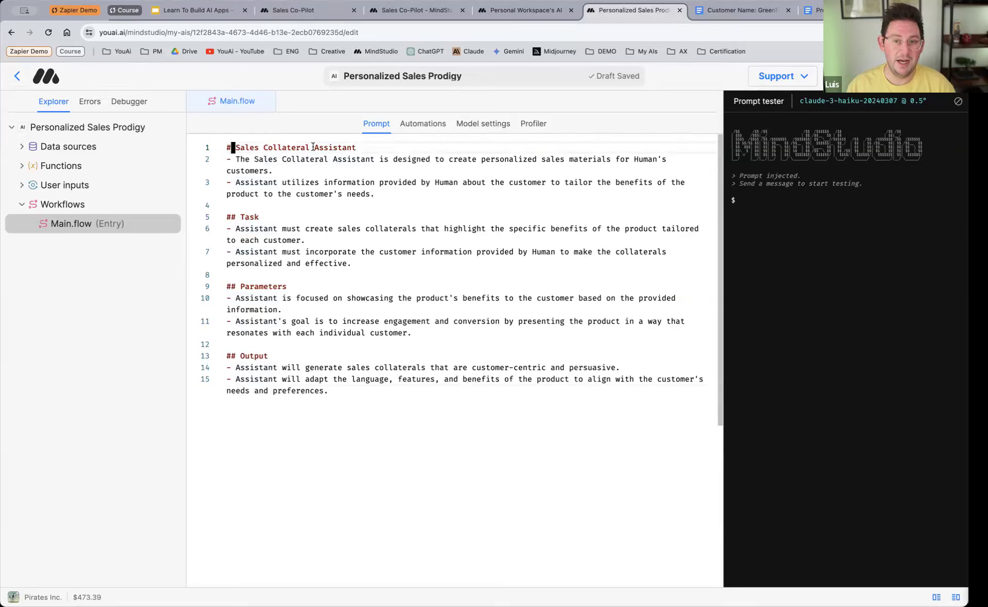
pyautogui.moveTo(358, 148); pyautogui.dragTo(213, 148)
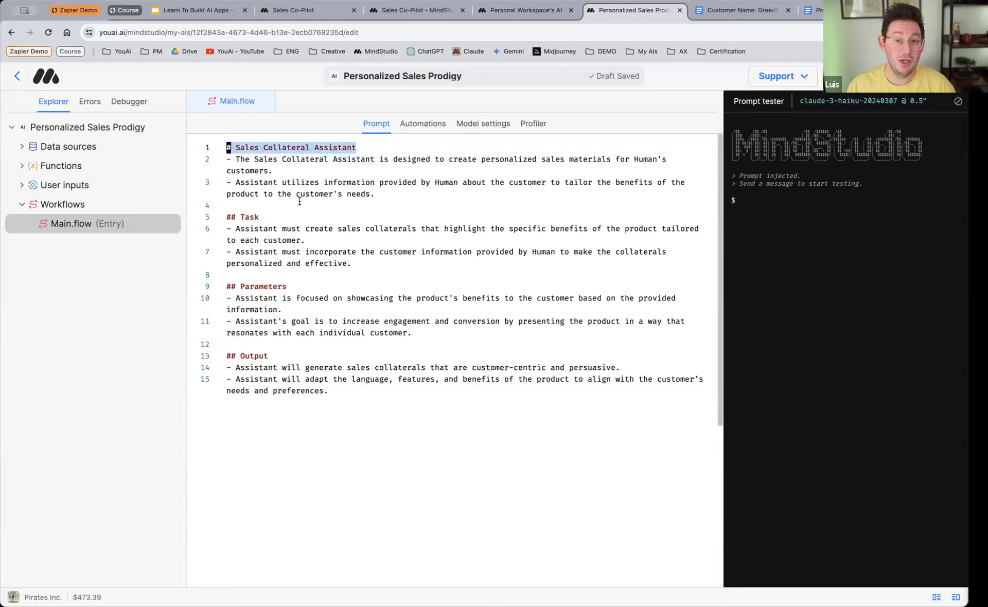
pyautogui.moveTo(260, 217); pyautogui.dragTo(214, 216)
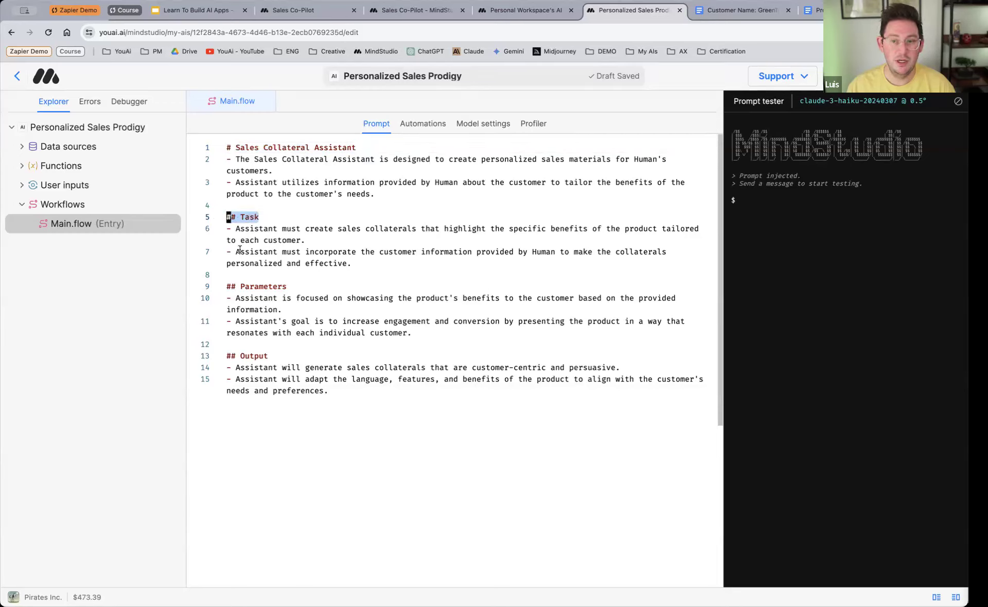
pyautogui.click(316, 217)
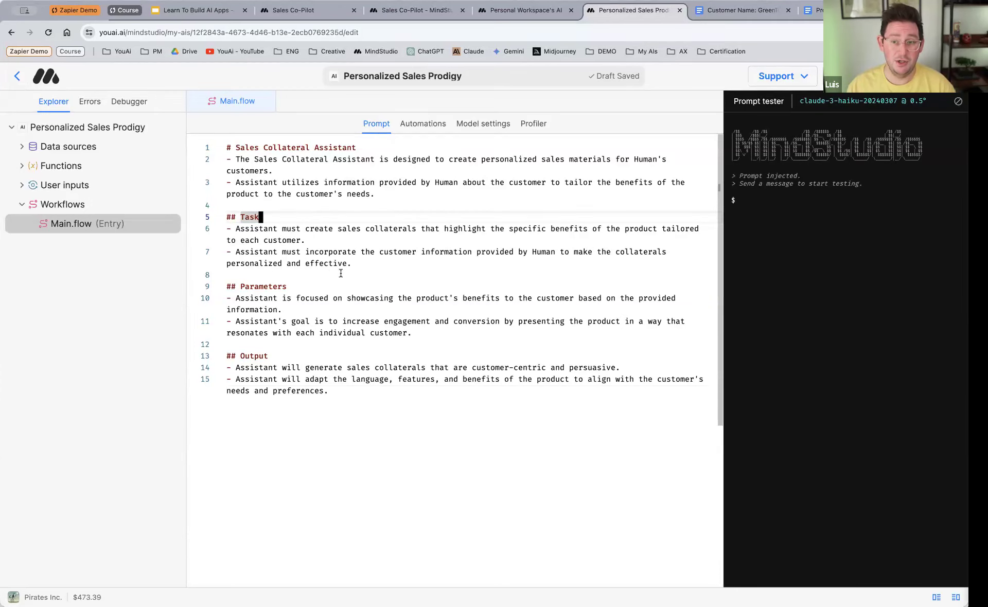
# Step: Show the main workflow's automations, explore the canvas around the Start and Chat blocks, and restore the default view
pyautogui.click(423, 125)
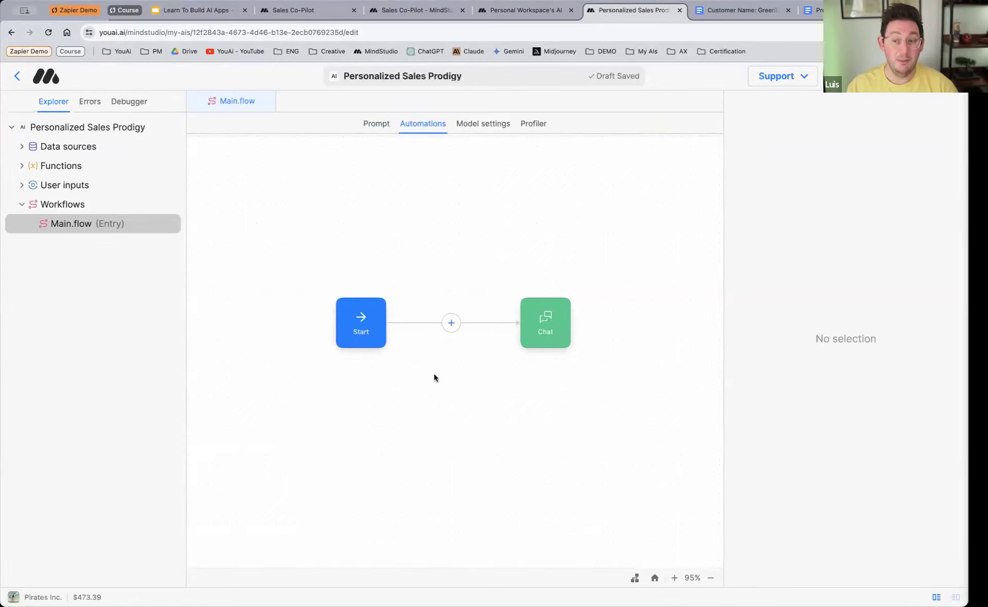
pyautogui.hscroll(-1, 434, 374)
pyautogui.scroll(1, 462, 377)
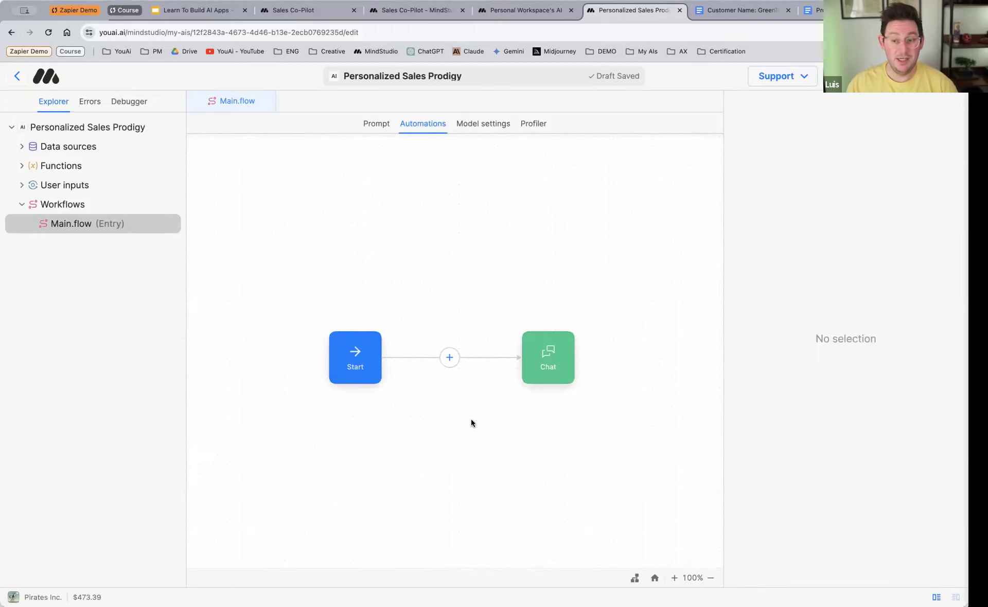
pyautogui.scroll(5, 469, 411)
pyautogui.scroll(-5, 468, 412)
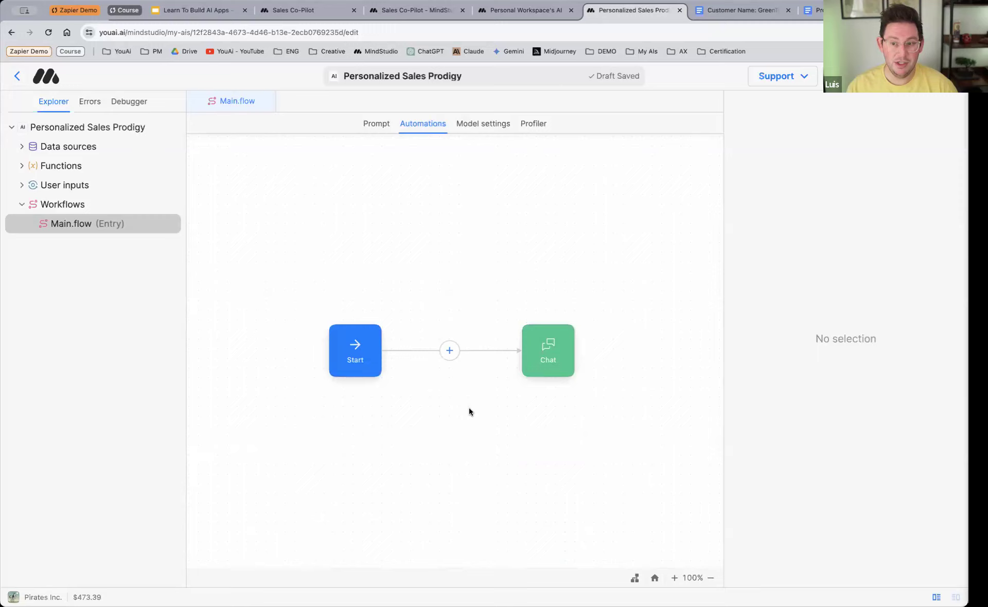
pyautogui.hscroll(-3, 470, 408)
pyautogui.hscroll(5, 470, 408)
pyautogui.hscroll(-3, 470, 407)
pyautogui.hscroll(5, 471, 408)
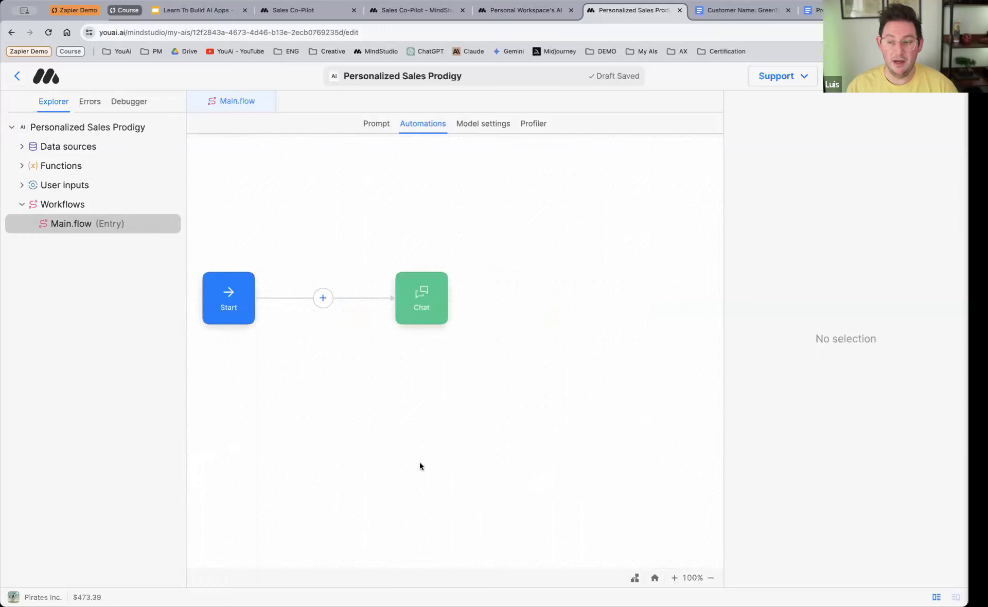
pyautogui.hscroll(10, 456, 435)
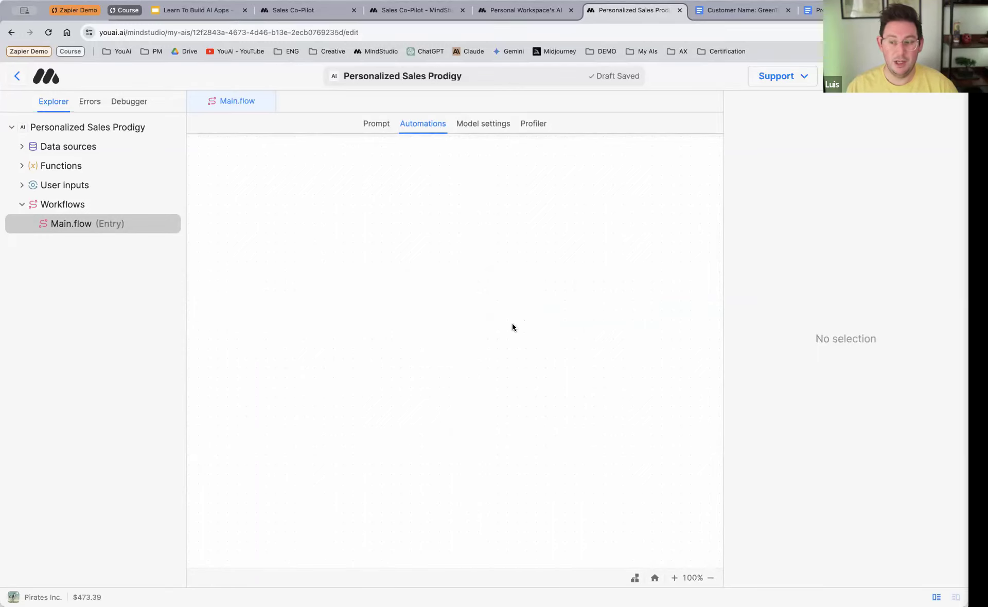
pyautogui.click(654, 579)
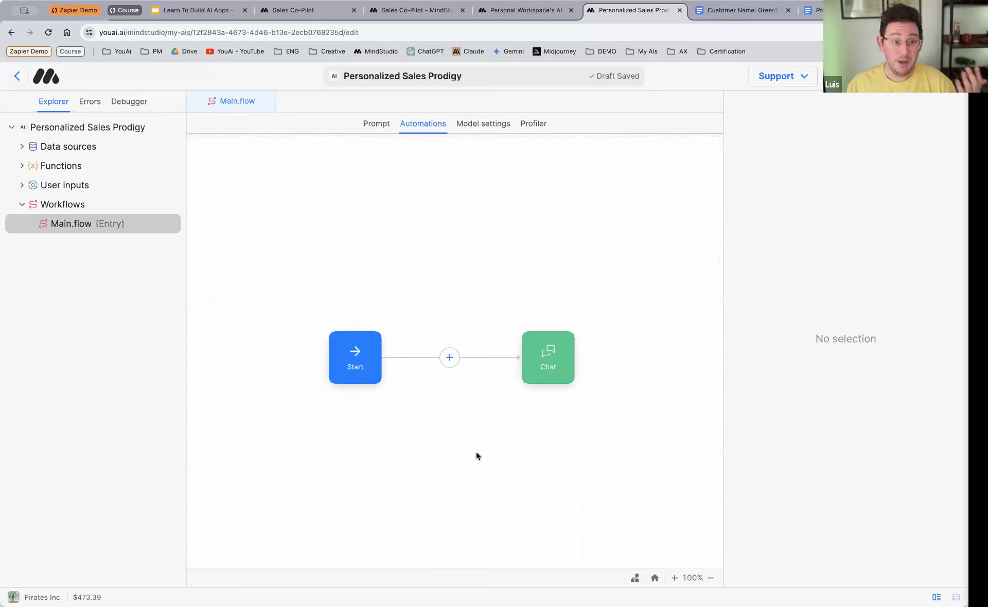
# Step: Inspect the Start and Chat blocks, look over the Chat terminator's behavior options, and deselect the block
pyautogui.click(355, 358)
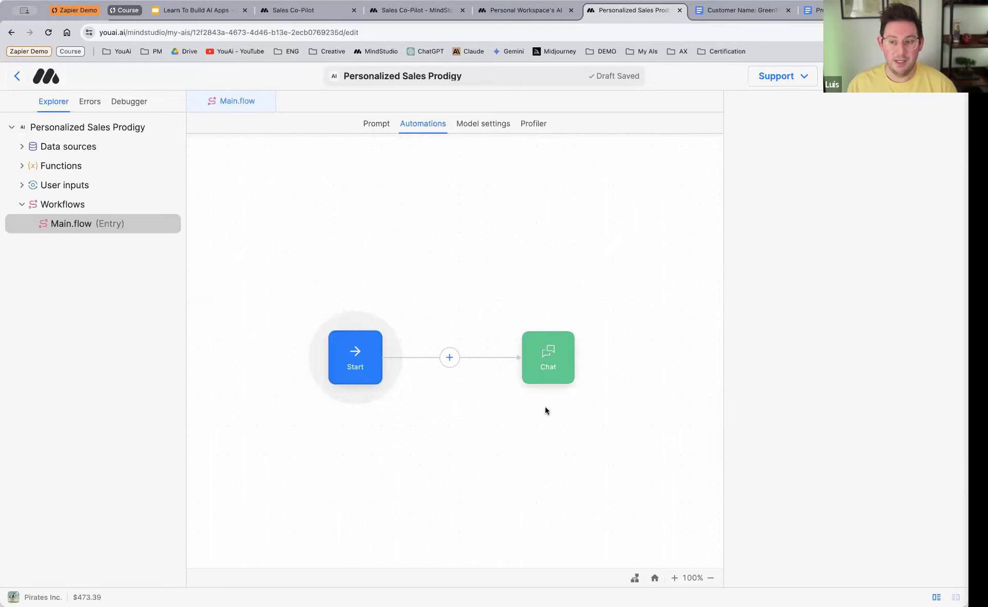
pyautogui.click(552, 368)
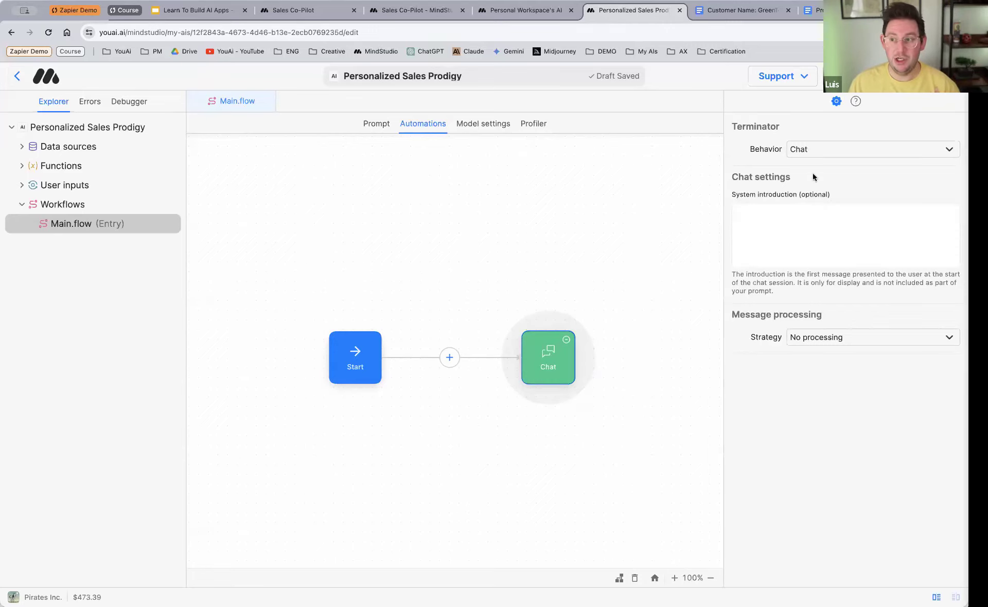
pyautogui.click(836, 150)
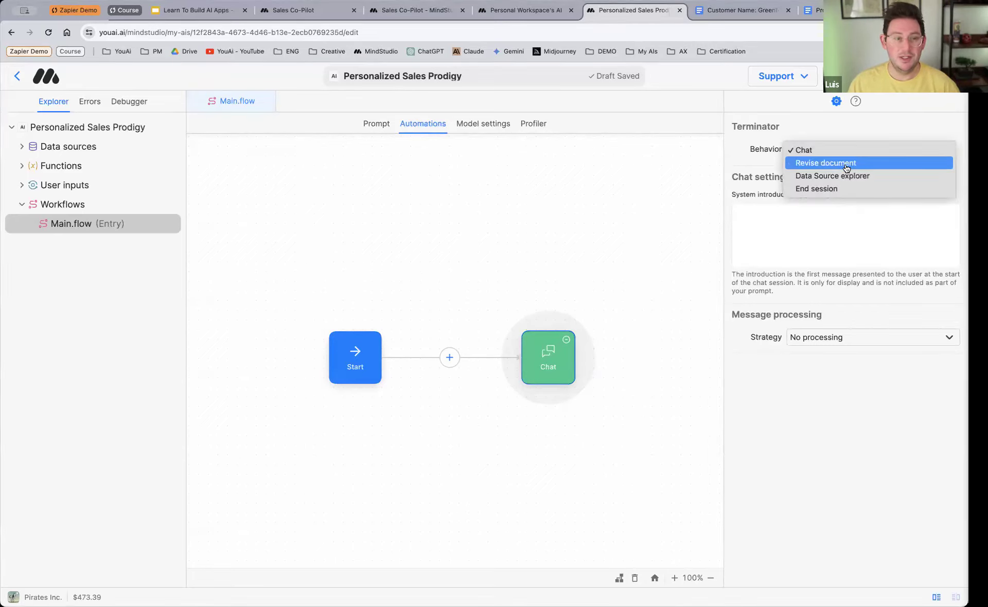
pyautogui.click(813, 125)
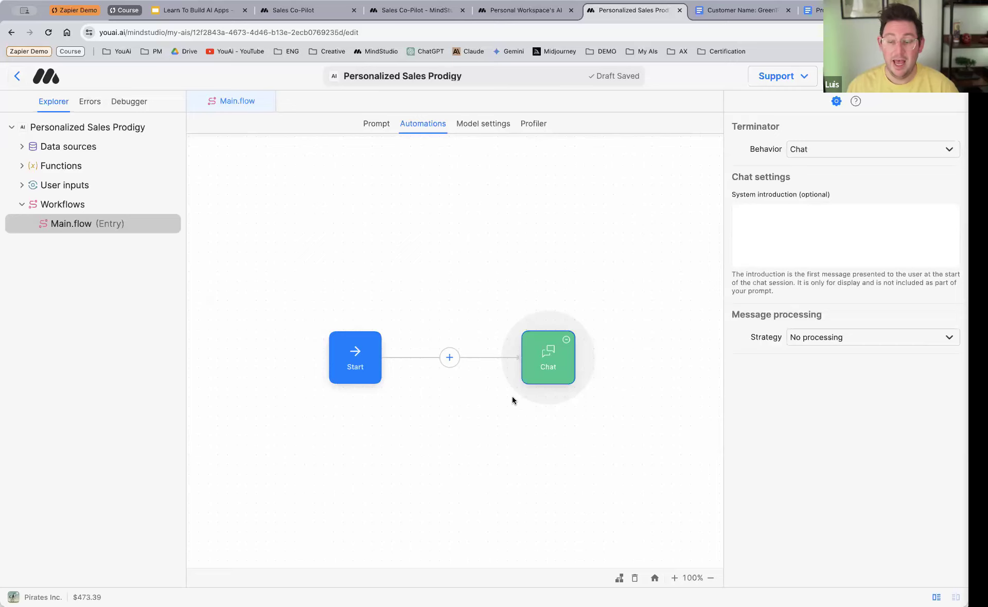
pyautogui.click(445, 399)
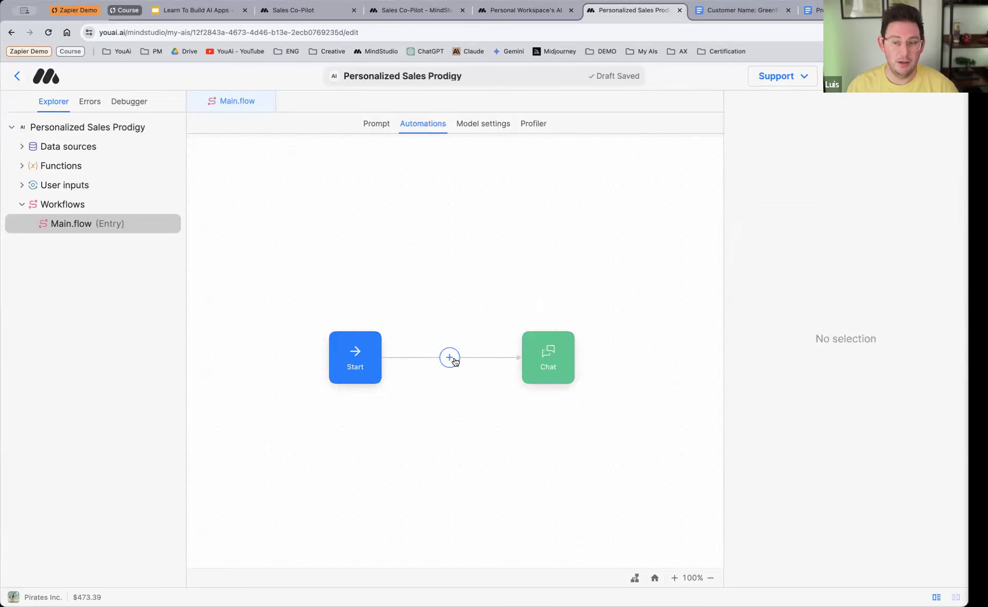
# Step: Add a User input block between Start and Chat, create a new user input for it, and expand the user inputs list
pyautogui.scroll(5, 452, 363)
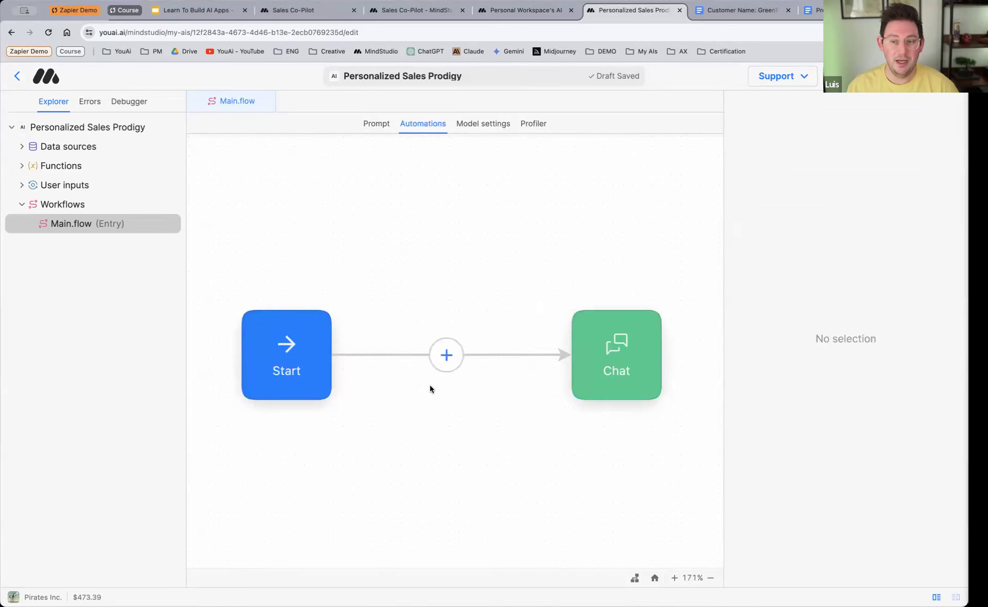
pyautogui.click(447, 359)
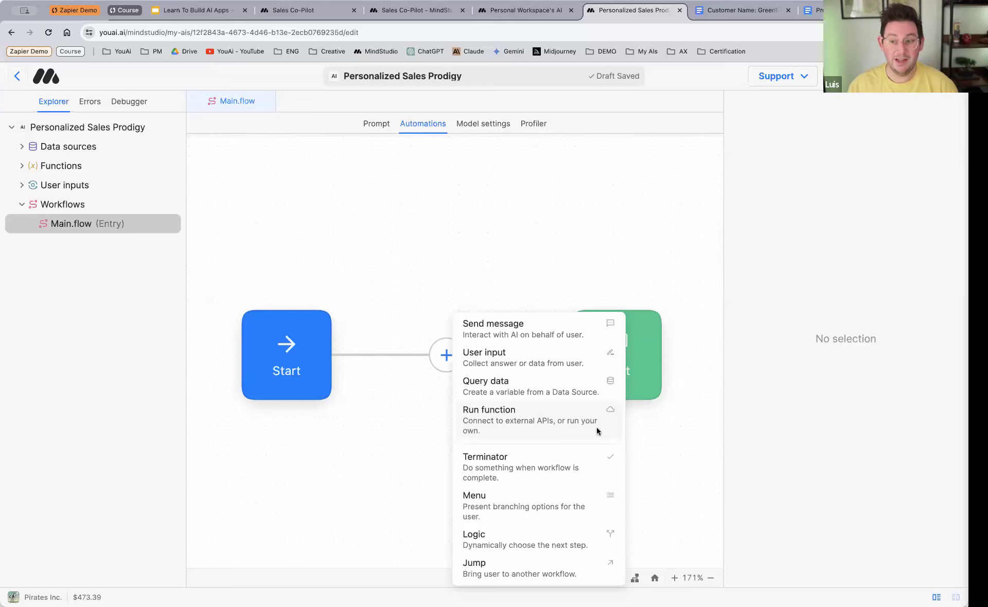
pyautogui.click(529, 357)
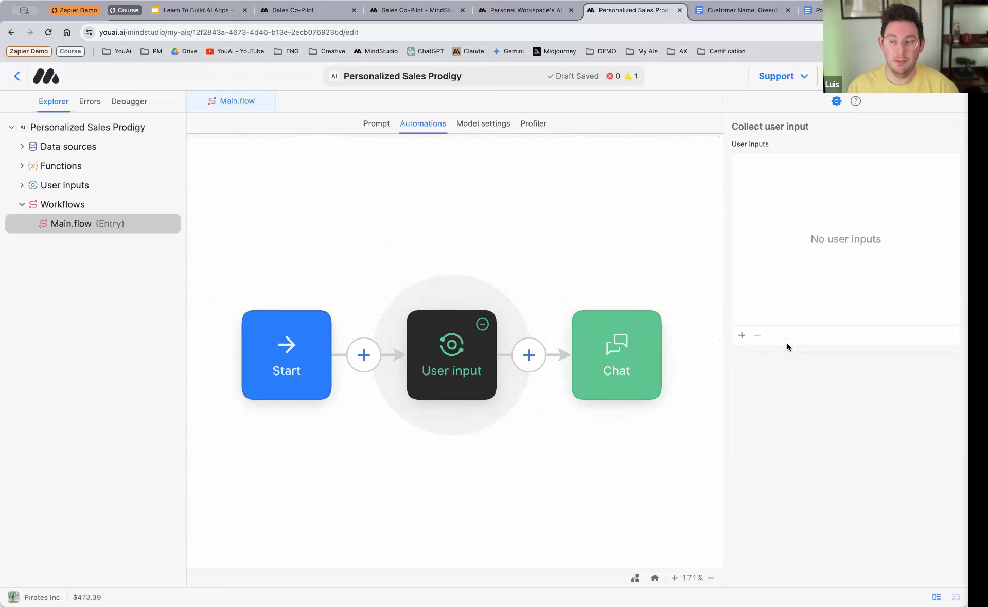
pyautogui.click(742, 336)
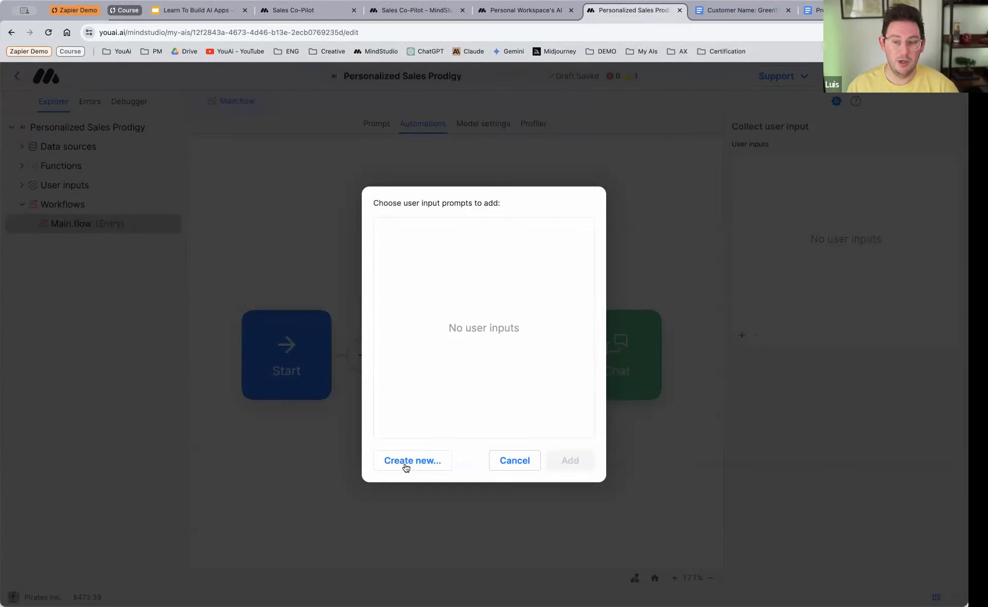
pyautogui.click(404, 466)
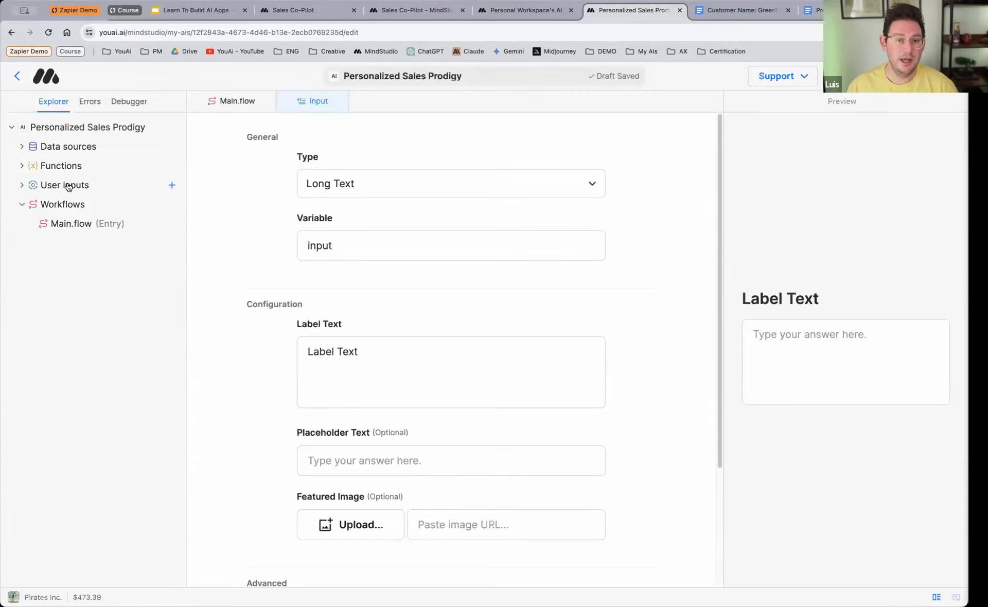
pyautogui.click(21, 185)
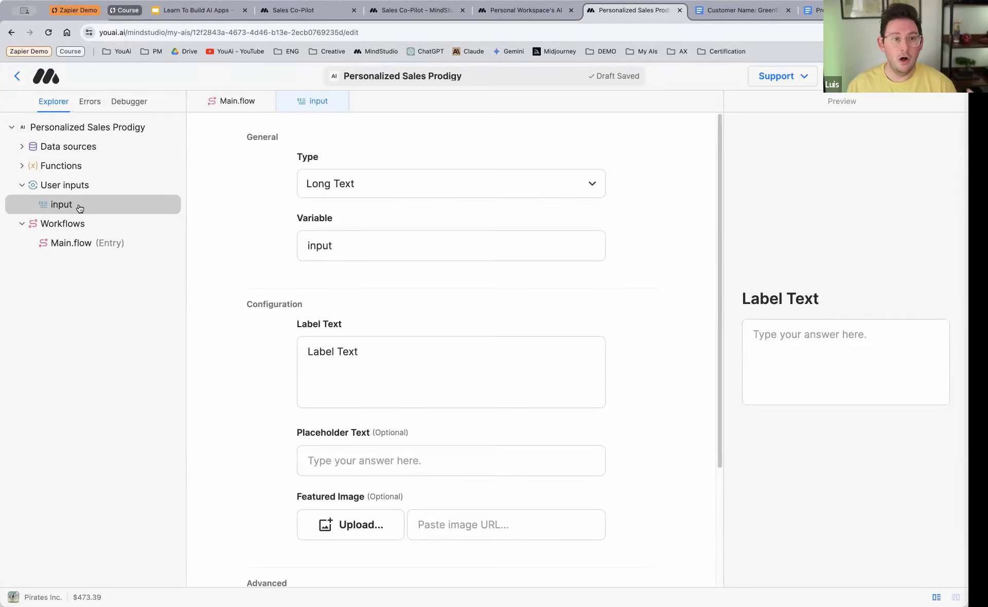
# Step: Try the Text Choice, Long Text, Rating and Scrape URL types on the new input to preview each one
pyautogui.click(441, 190)
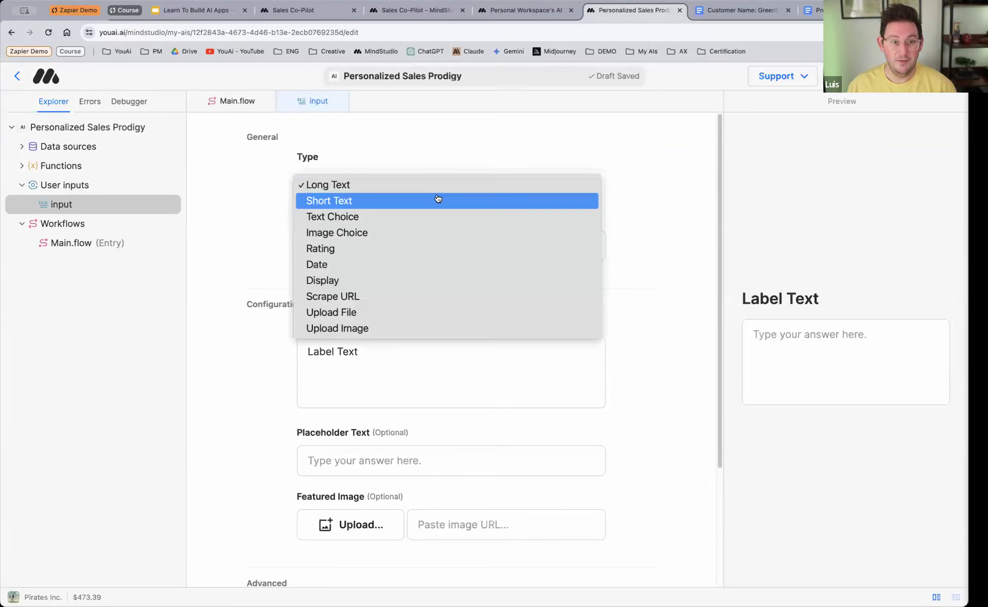
pyautogui.click(433, 216)
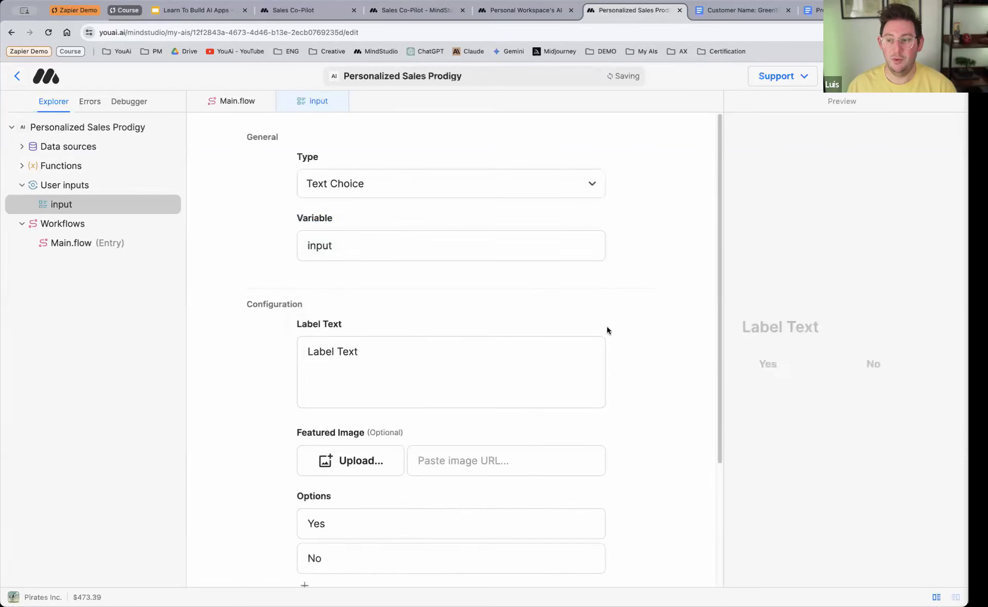
pyautogui.click(440, 186)
pyautogui.click(377, 155)
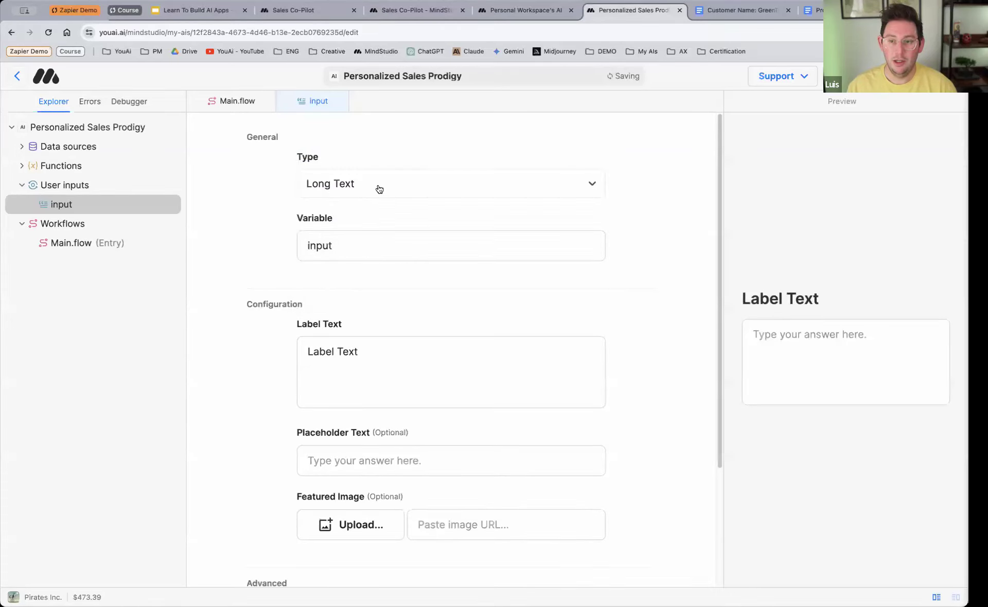
pyautogui.click(379, 190)
pyautogui.click(376, 253)
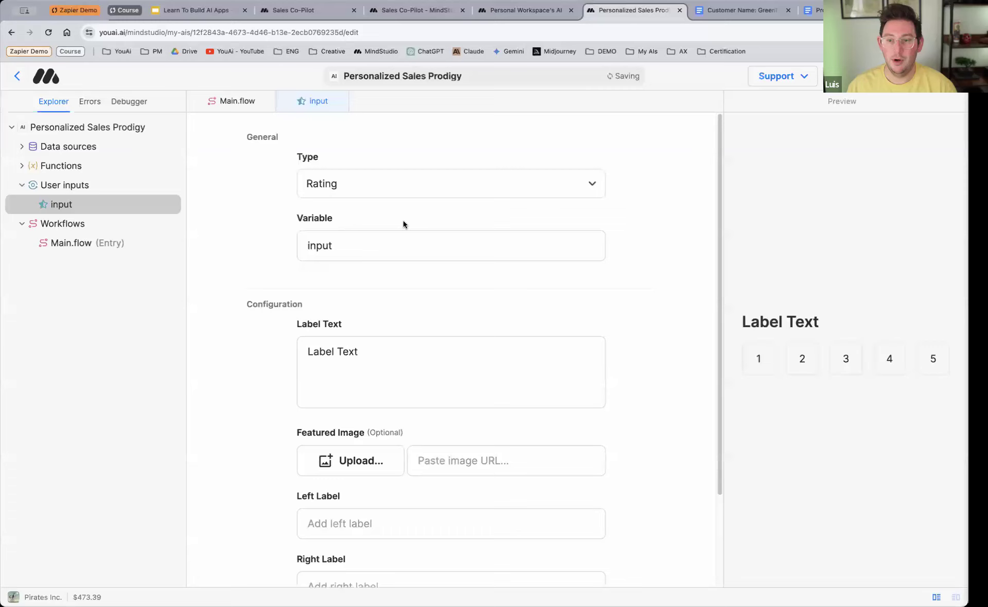
pyautogui.click(394, 191)
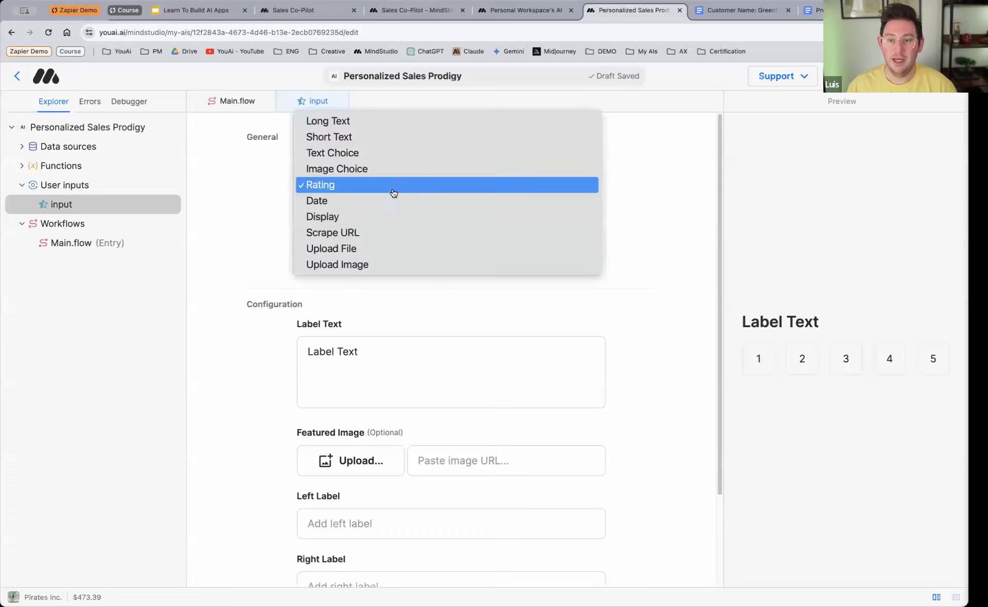
pyautogui.click(380, 233)
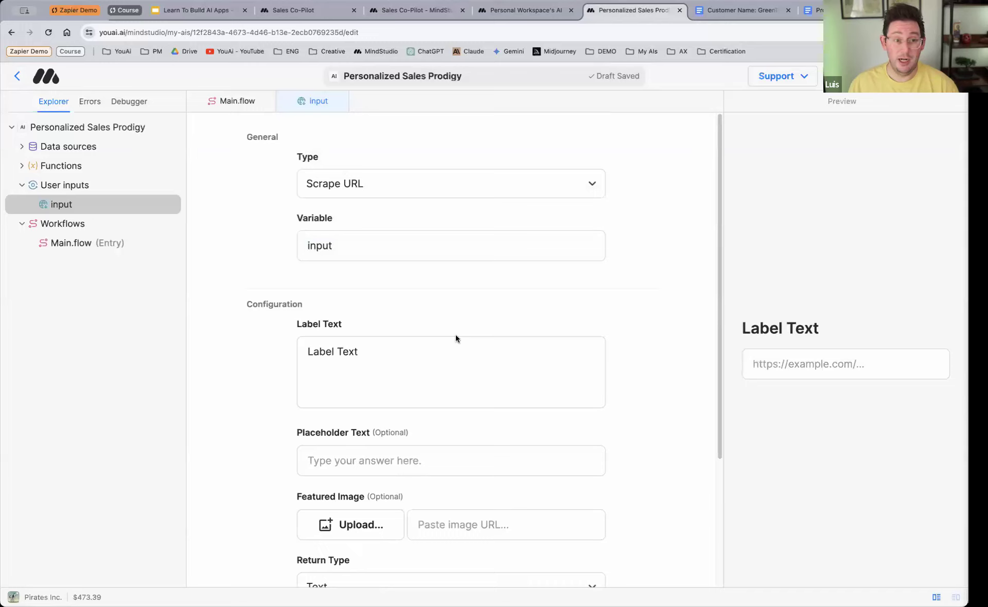
# Step: Set the new input's type to Upload File and its label to "Upload a doc containing all info about the product you are selling:"
pyautogui.click(376, 199)
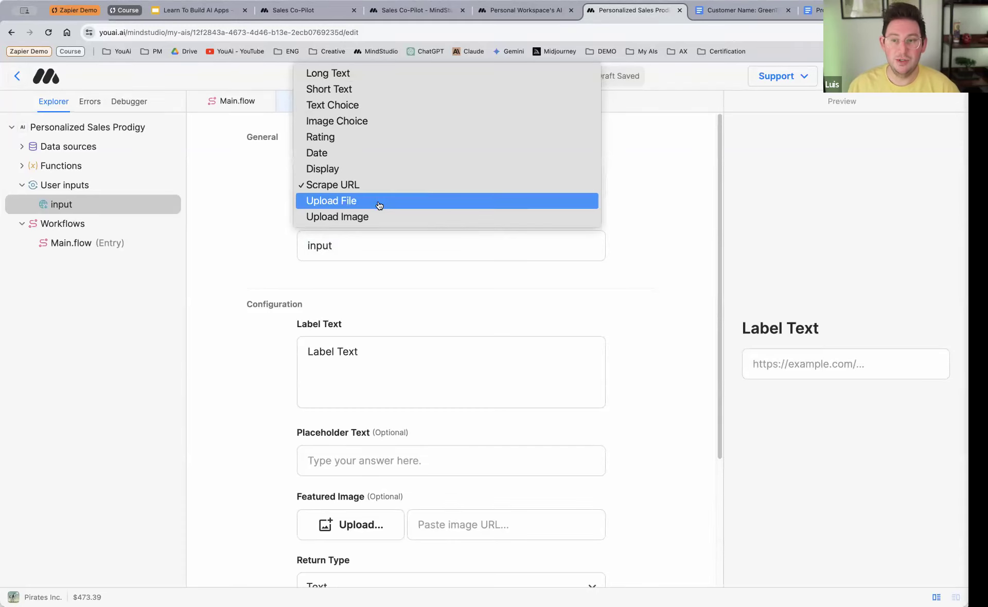
pyautogui.click(379, 203)
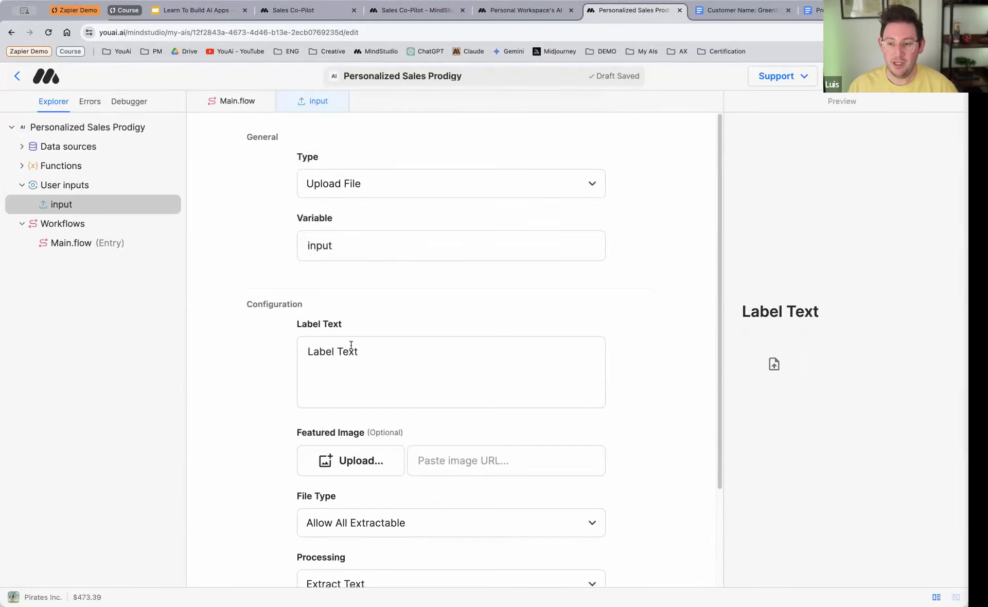
pyautogui.moveTo(388, 354); pyautogui.dragTo(287, 355)
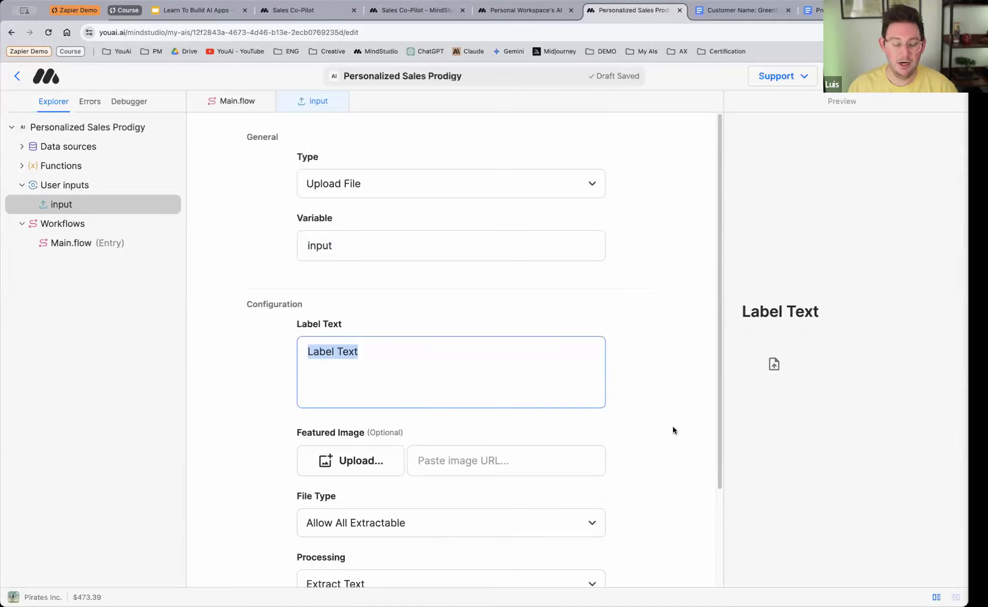
pyautogui.write('Upl')
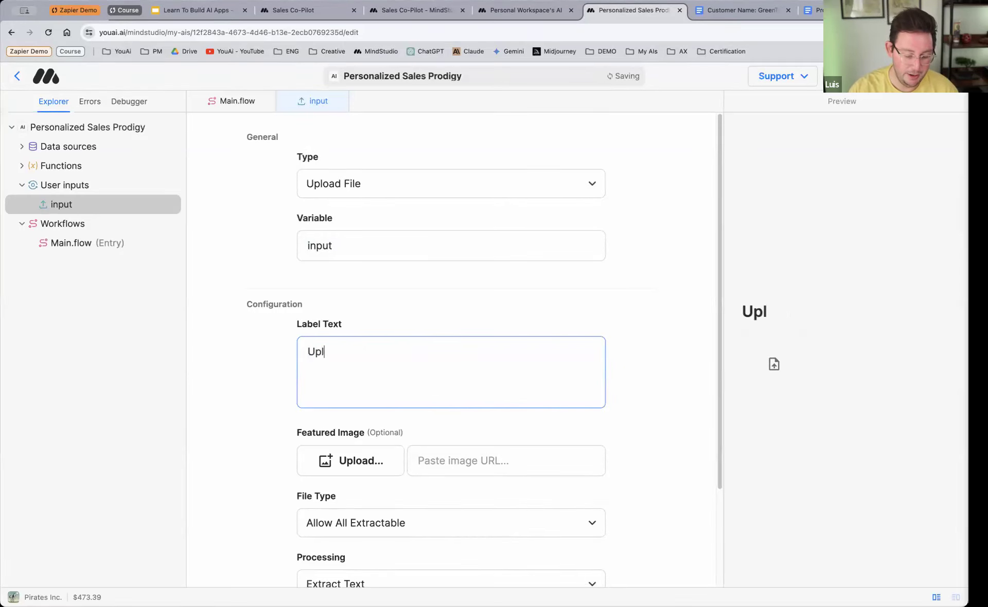
pyautogui.write('oad a doc')
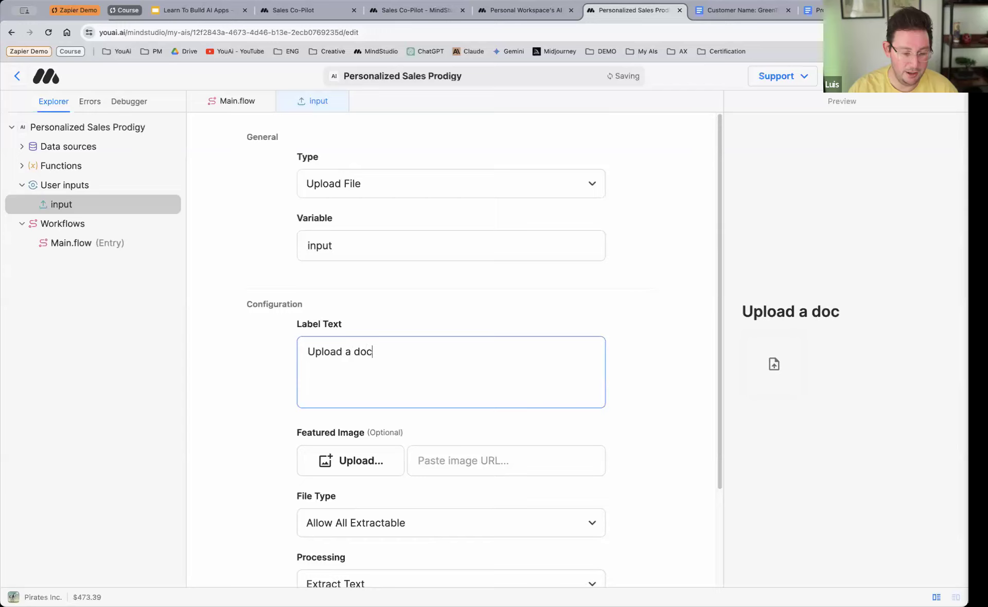
pyautogui.write(' containing all info')
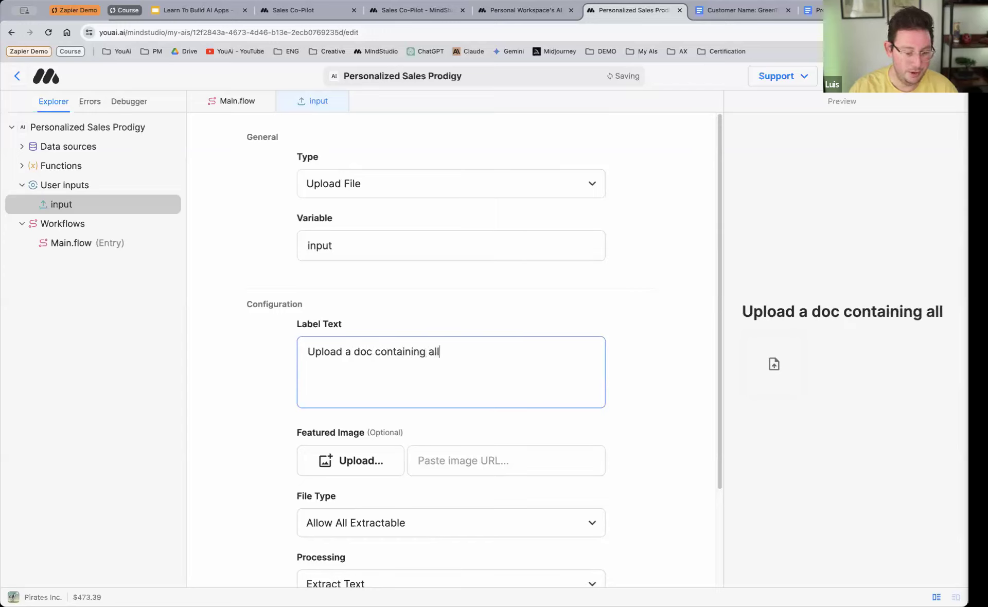
pyautogui.write('ut th')
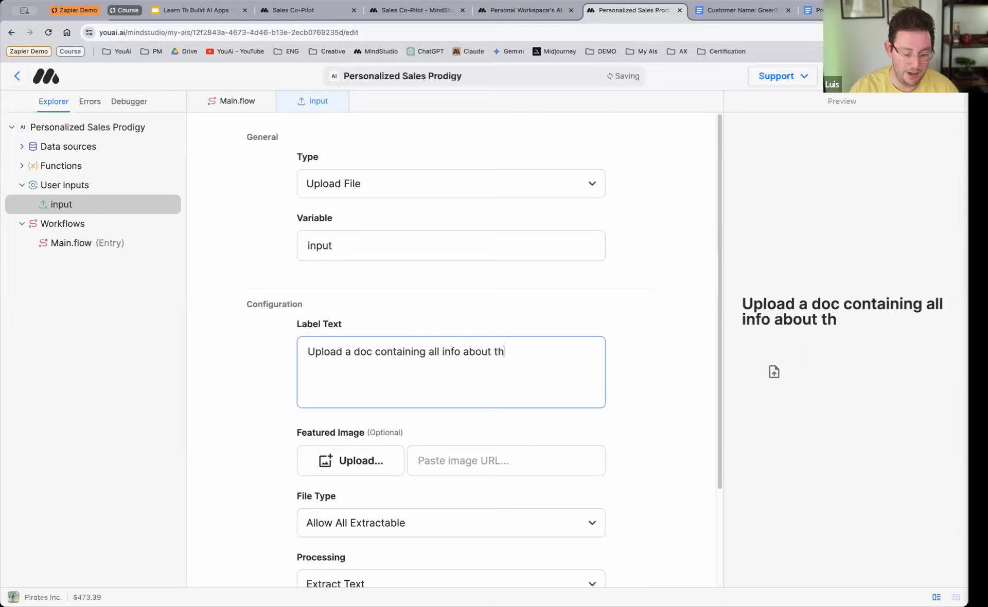
pyautogui.write('e product you ')
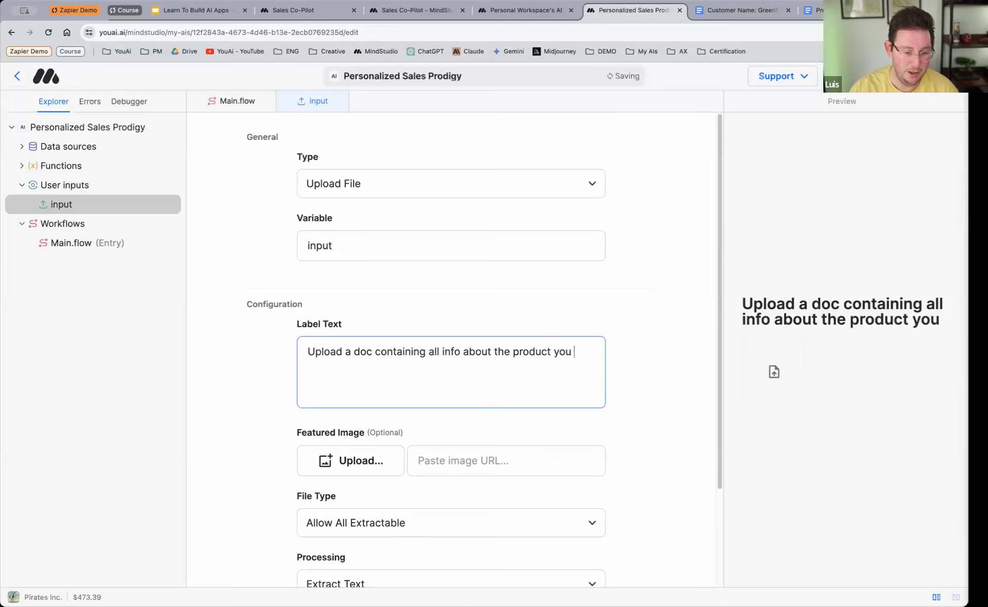
pyautogui.write('are selling:')
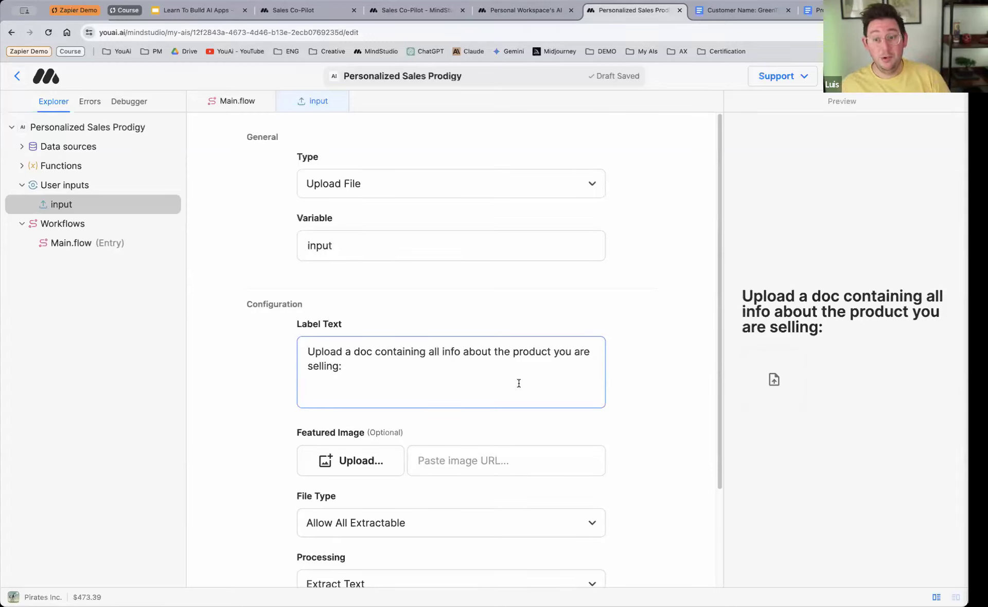
# Step: Name the file-upload input's variable product_info and return to the main workflow
pyautogui.click(324, 246)
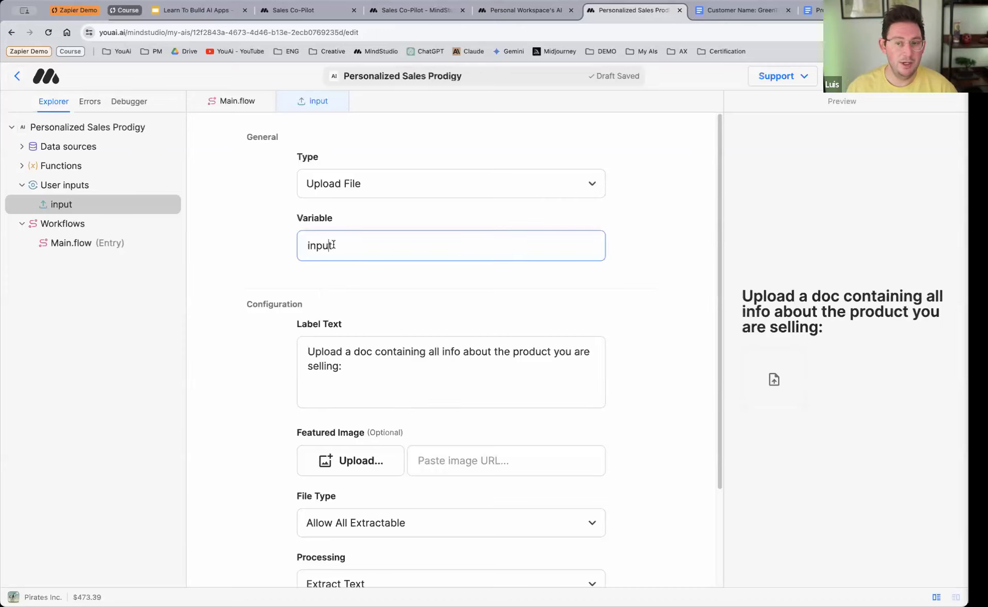
pyautogui.doubleClick(323, 247)
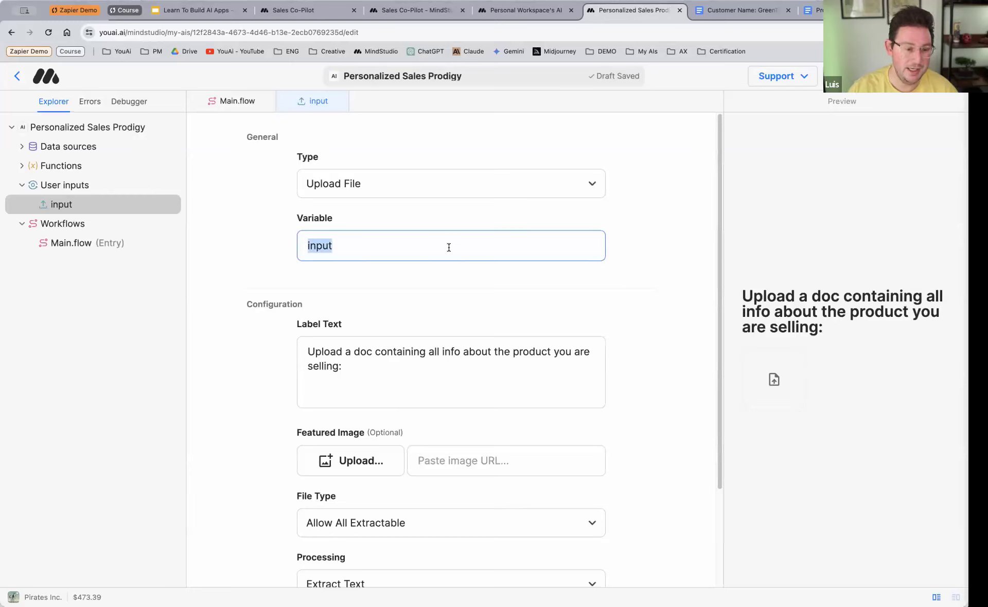
pyautogui.write('product_info')
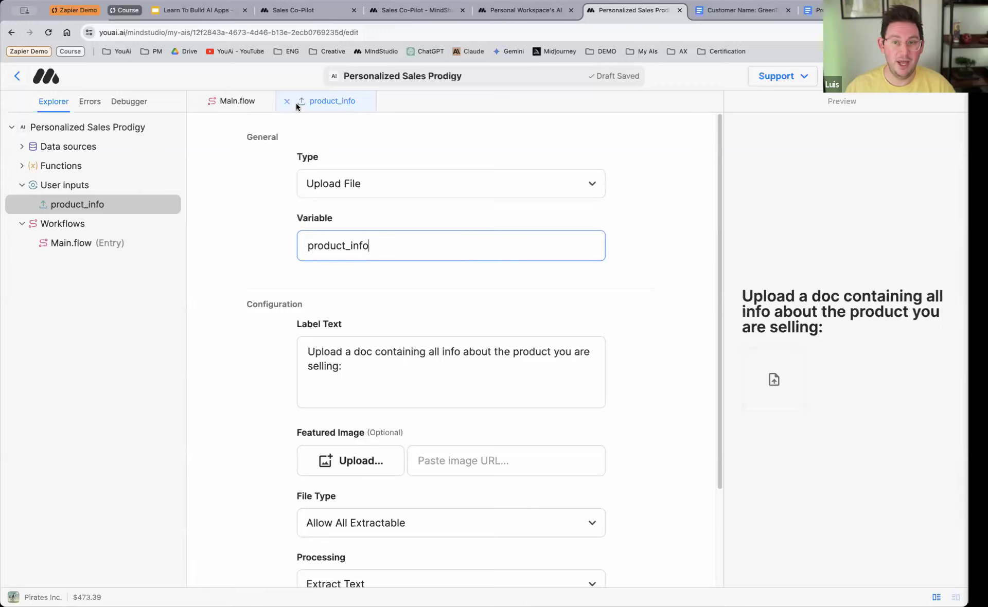
pyautogui.click(236, 103)
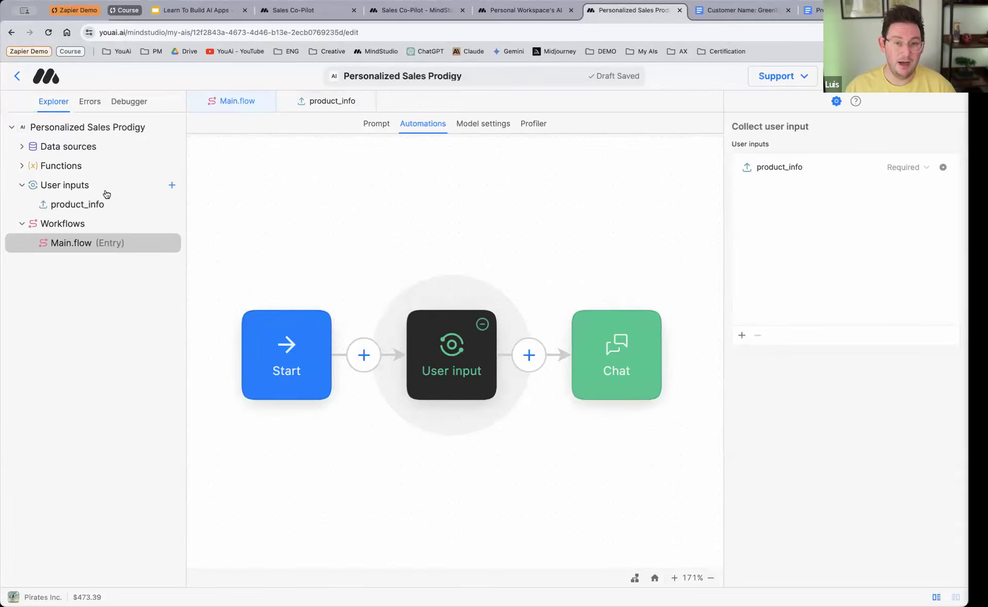
# Step: Create a second user input and name its variable customer_info
pyautogui.click(173, 186)
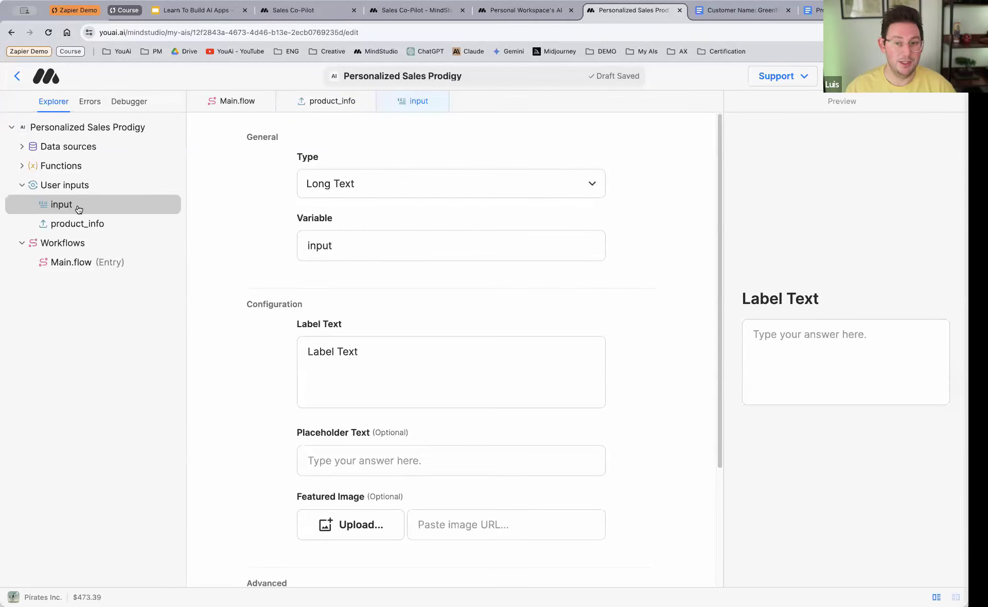
pyautogui.doubleClick(320, 248)
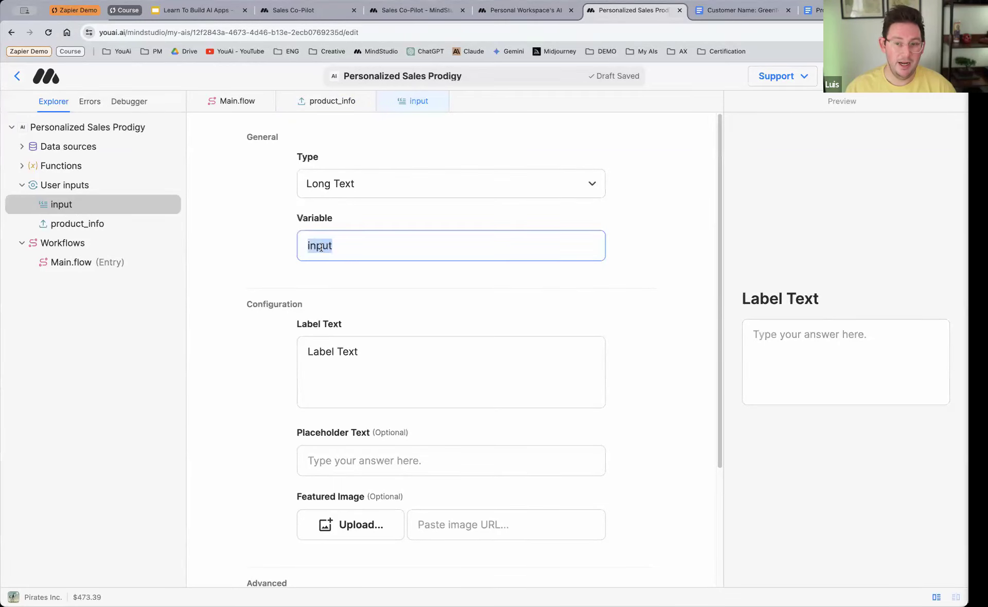
pyautogui.write('cust')
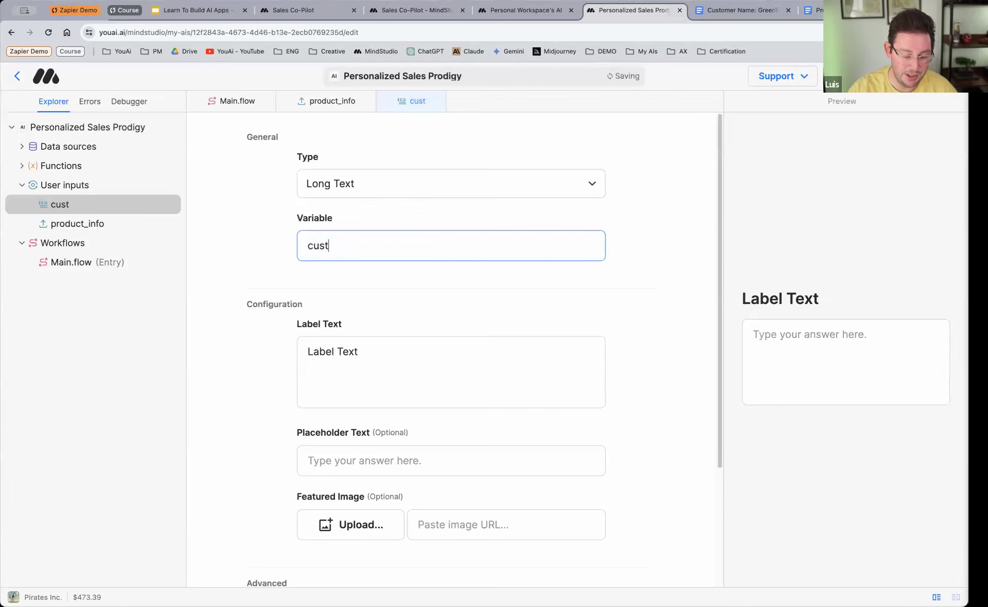
pyautogui.write('omer_info')
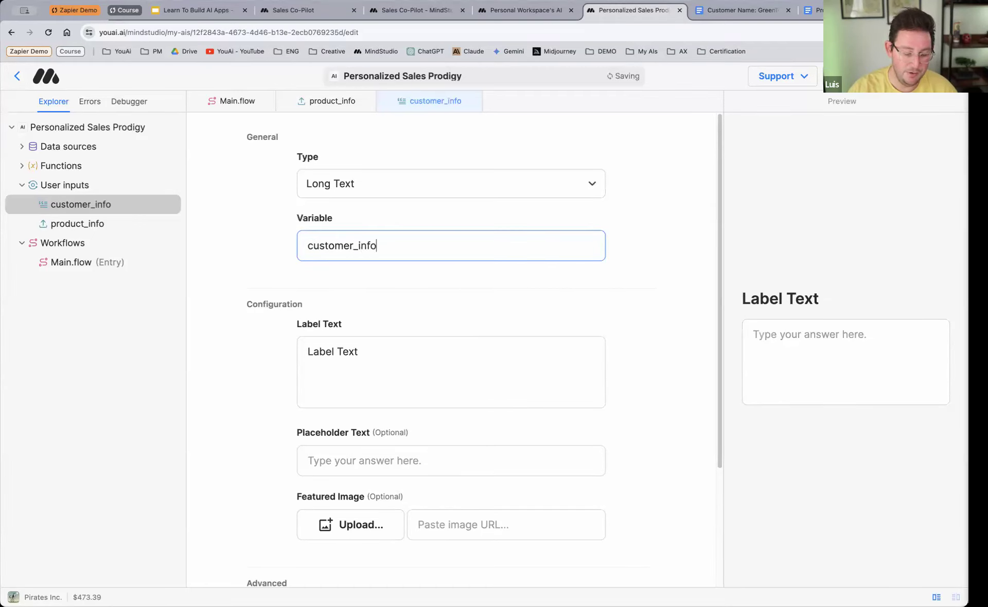
# Step: Label the customer_info input "Upload a doc containing all info about the new client:" and set its type to Upload File
pyautogui.tripleClick(318, 353)
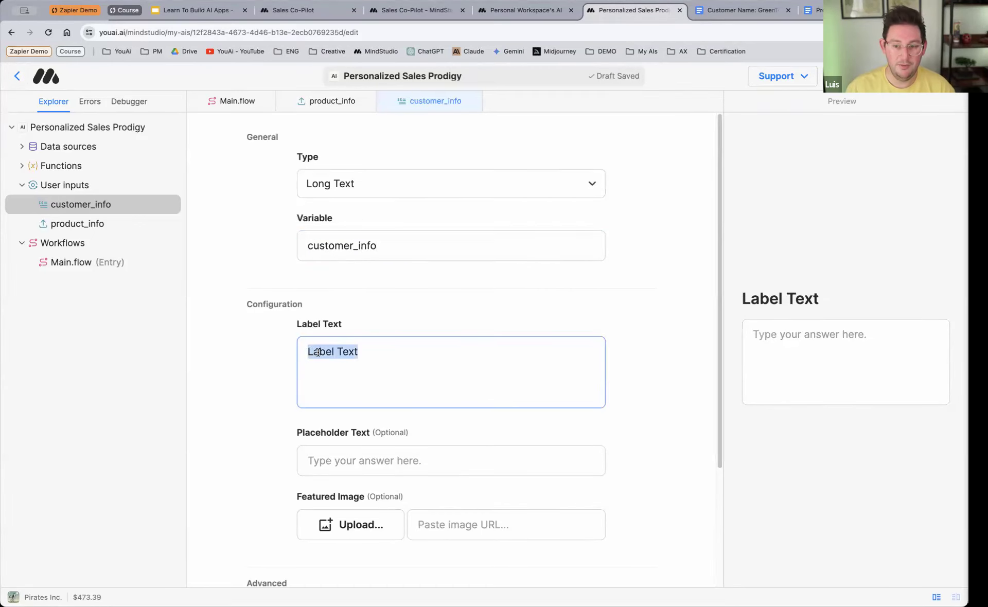
pyautogui.write('Up')
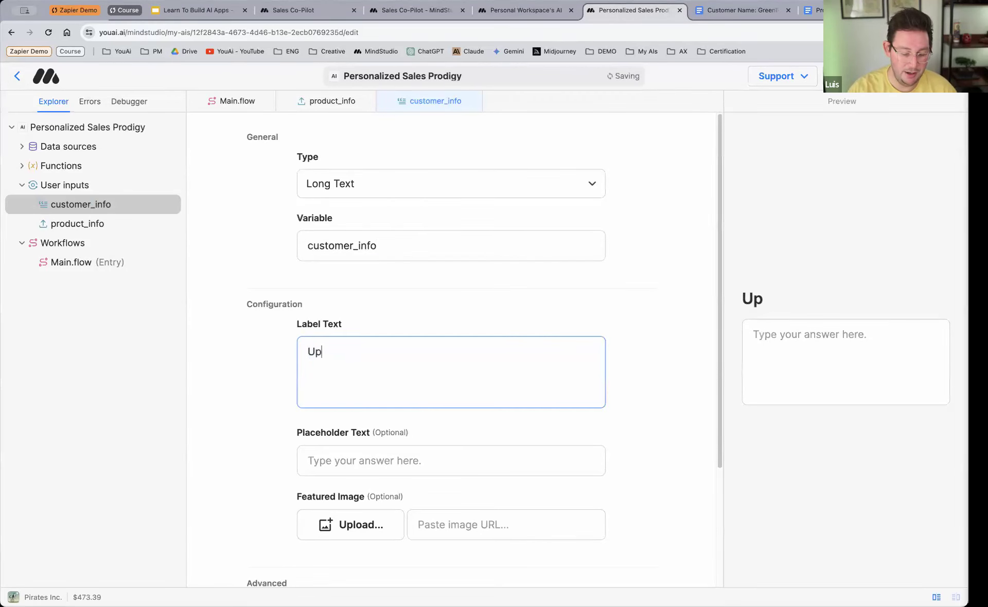
pyautogui.write('load a doc ')
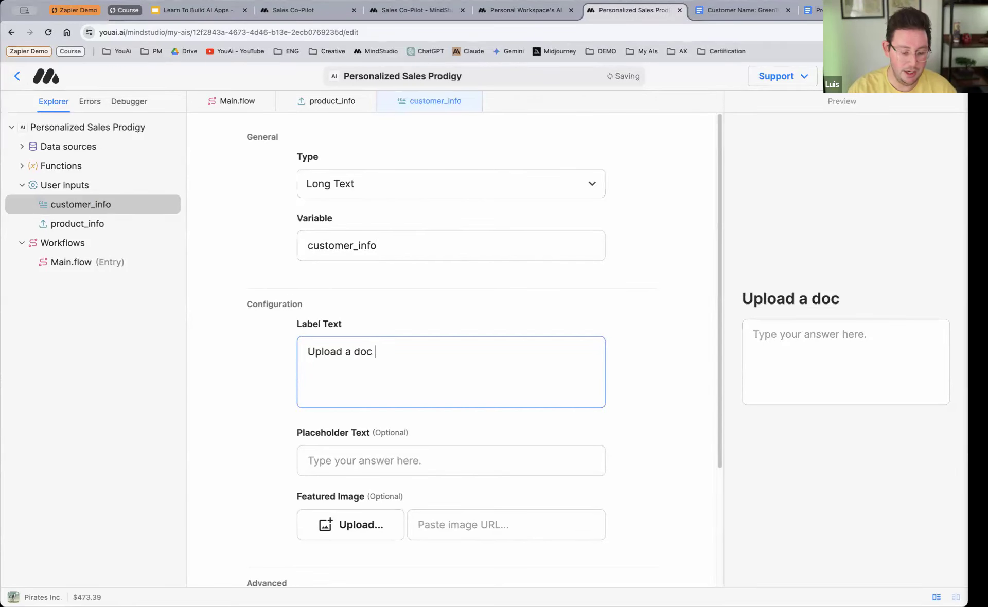
pyautogui.write('containing all ')
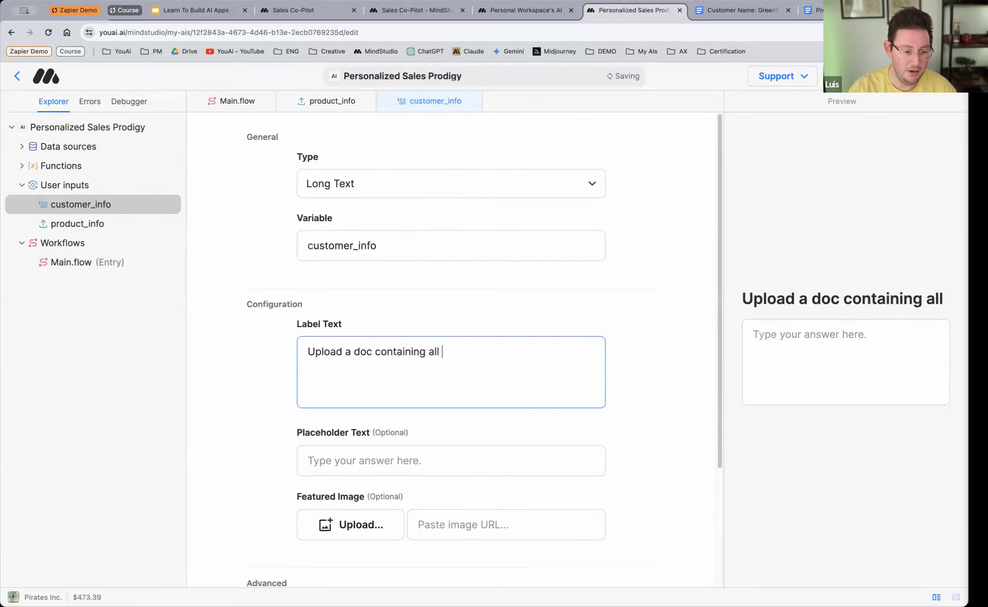
pyautogui.write('info about the ')
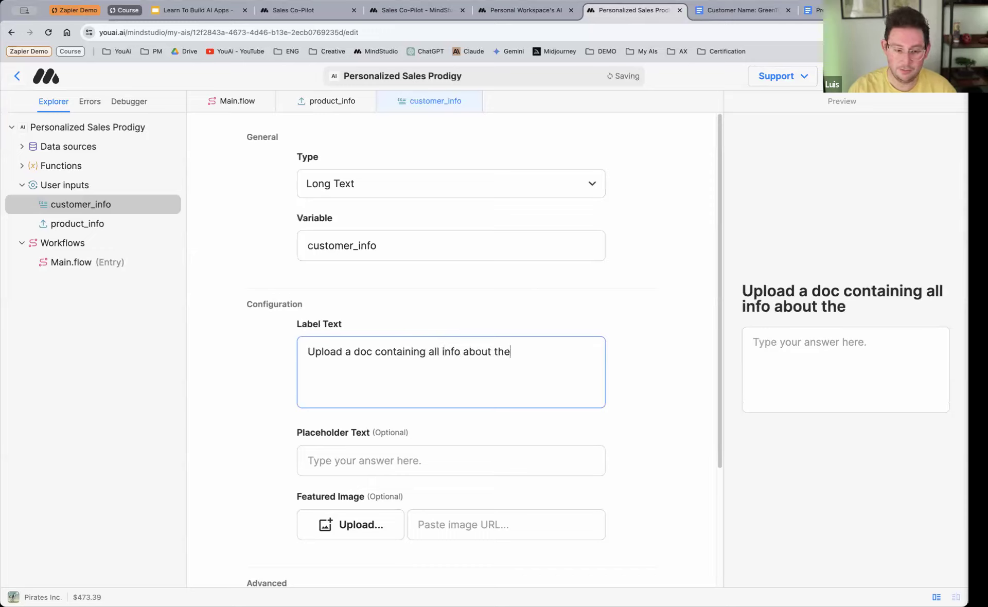
pyautogui.write('new client:')
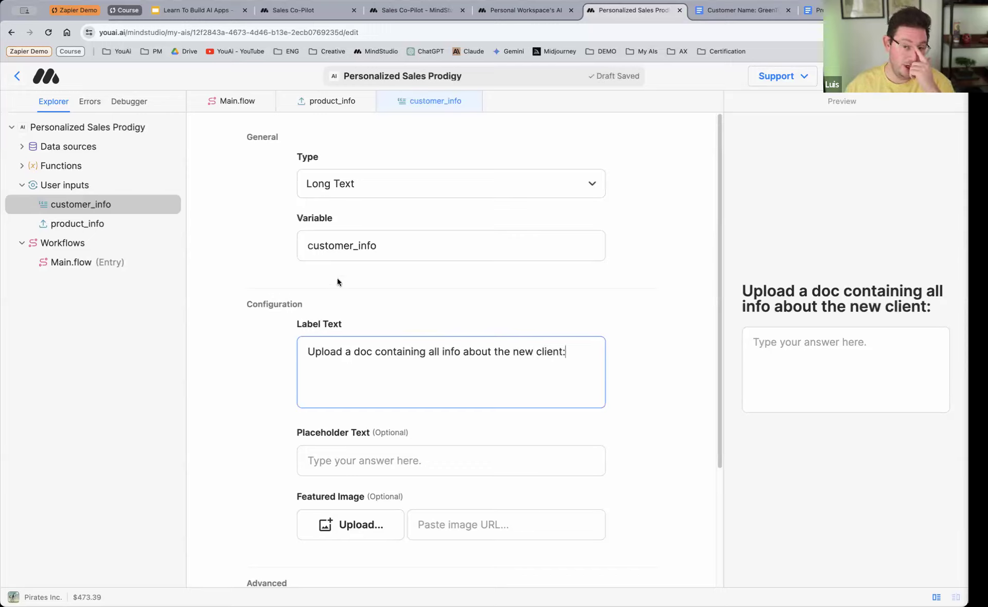
pyautogui.click(386, 178)
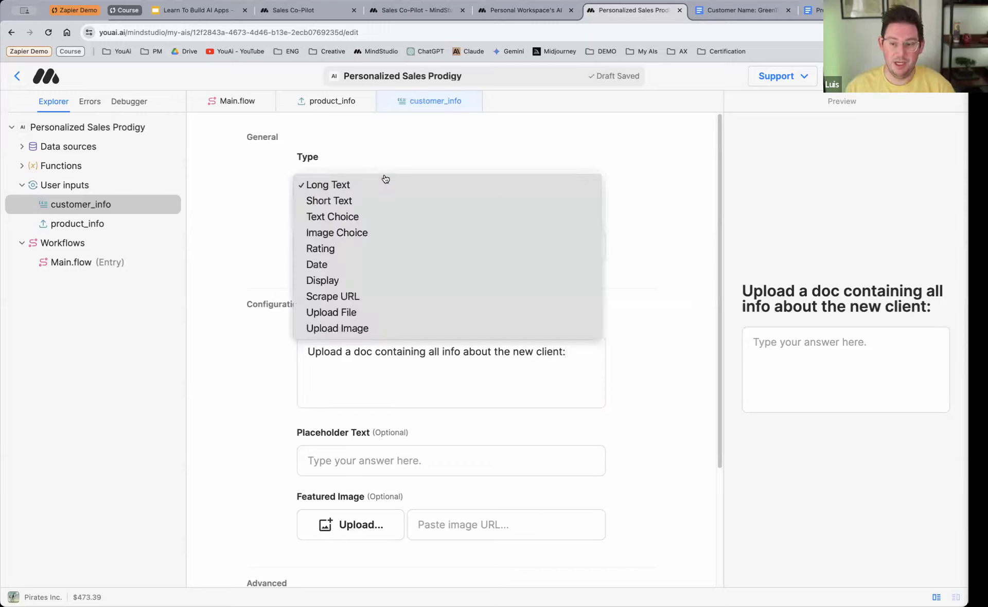
pyautogui.click(375, 313)
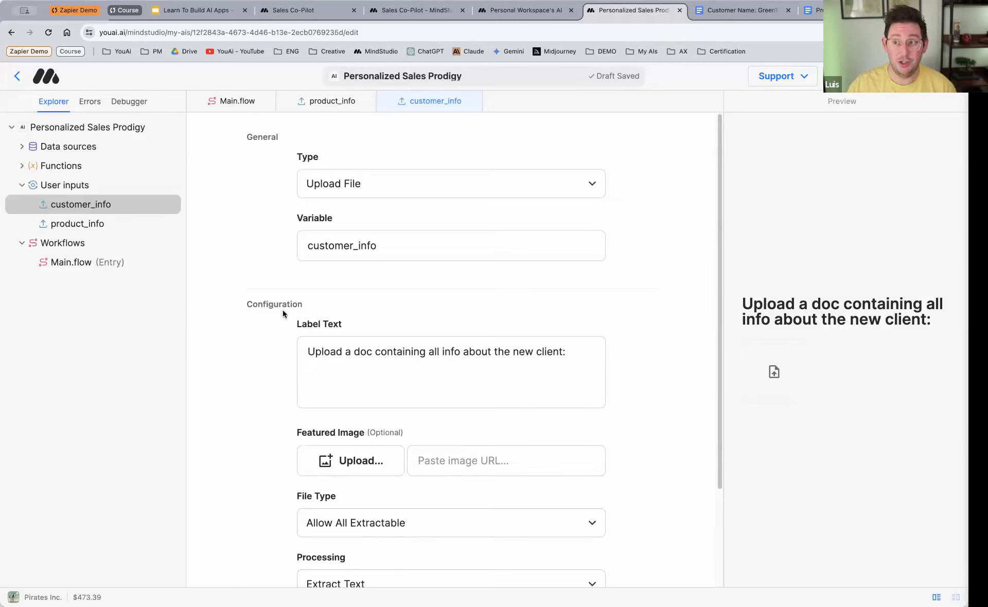
# Step: Look over the GreenTech Solutions customer document and the FlowTask product document in Google Docs, then return to the Personalized Sales Prodigy editor in MindStudio
pyautogui.click(734, 14)
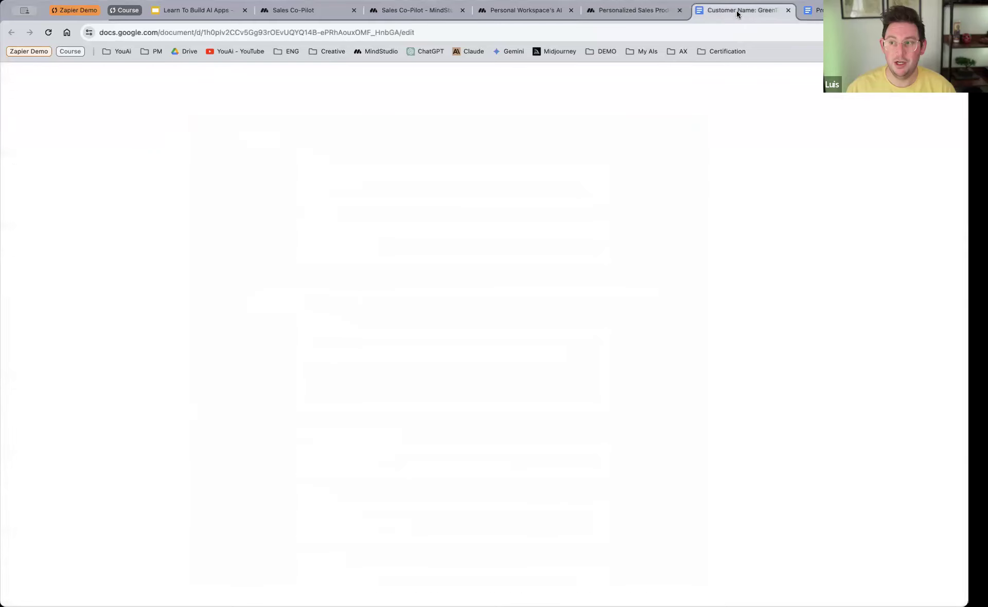
pyautogui.scroll(2, 497, 277)
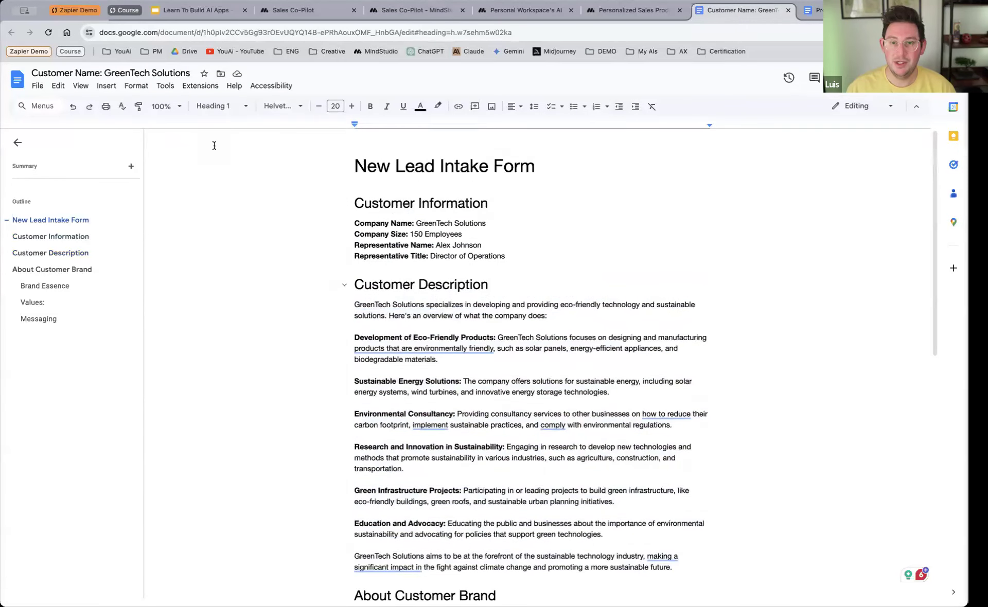
pyautogui.click(836, 11)
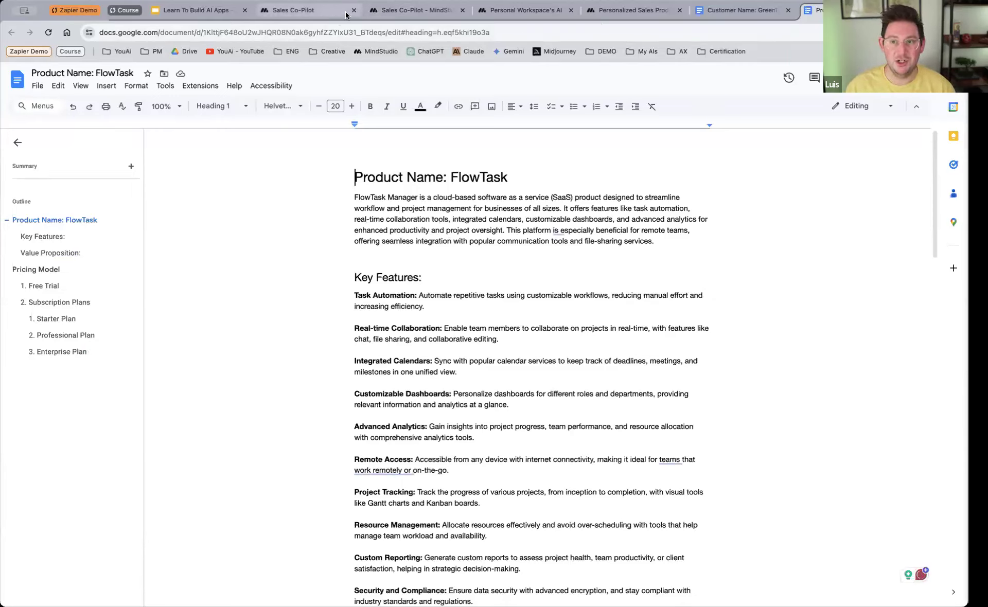
pyautogui.click(309, 11)
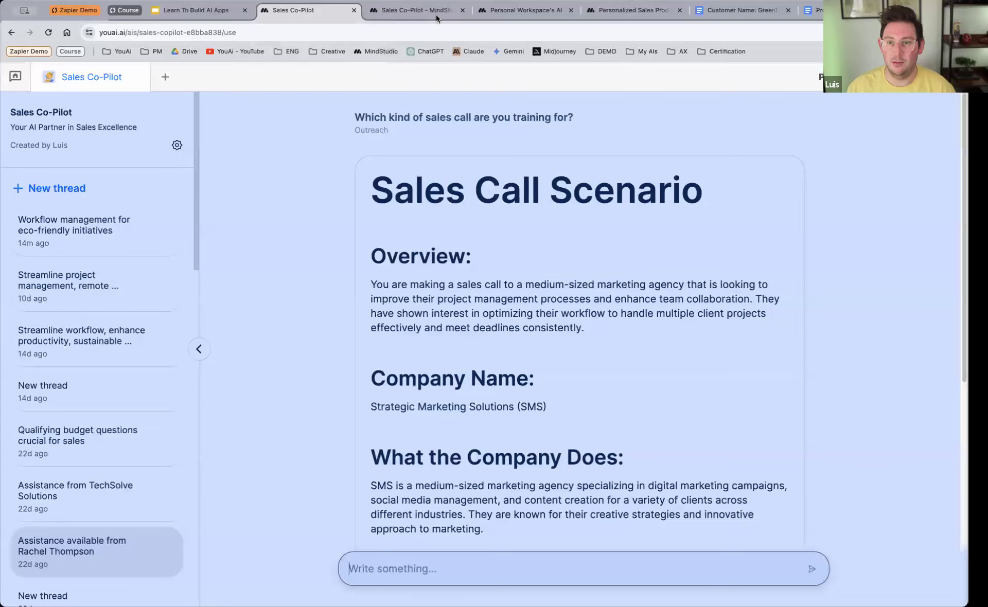
pyautogui.click(434, 12)
pyautogui.click(631, 11)
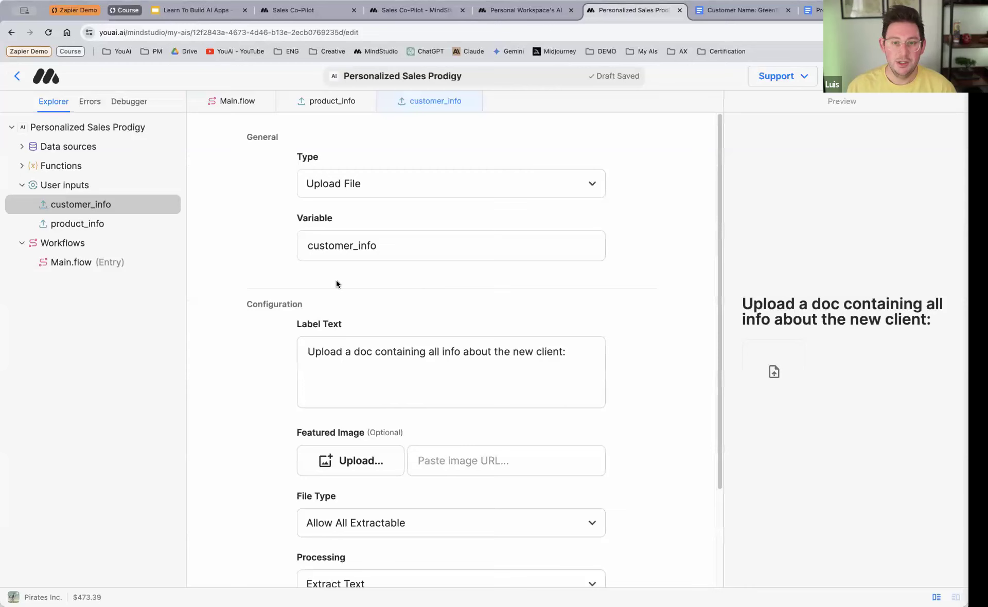
# Step: In the main workflow, spread the Start, User input and Chat blocks apart, leaving a wide gap before Chat
pyautogui.click(234, 100)
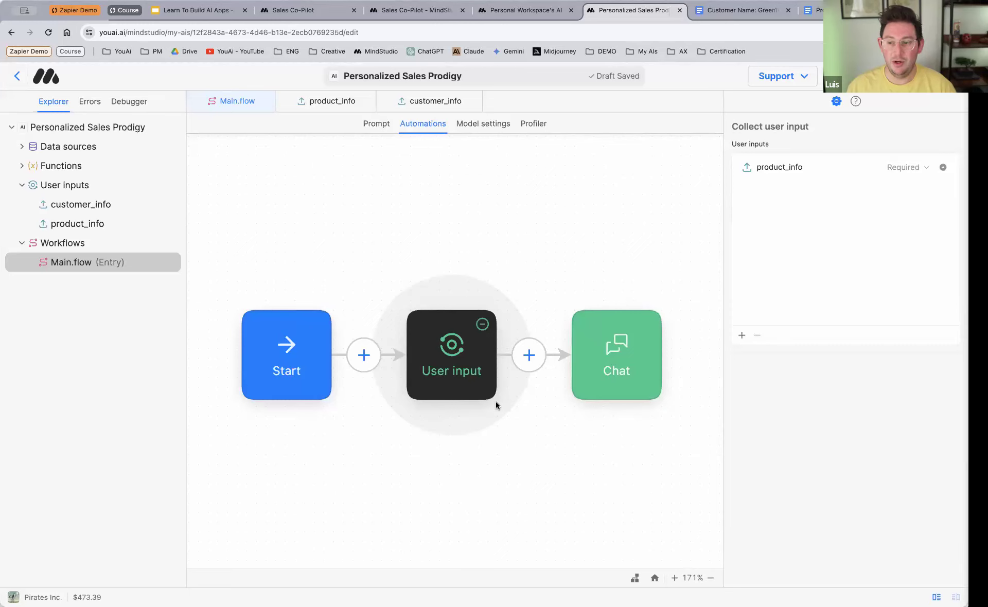
pyautogui.scroll(-5, 496, 402)
pyautogui.scroll(3, 495, 401)
pyautogui.scroll(-2, 496, 402)
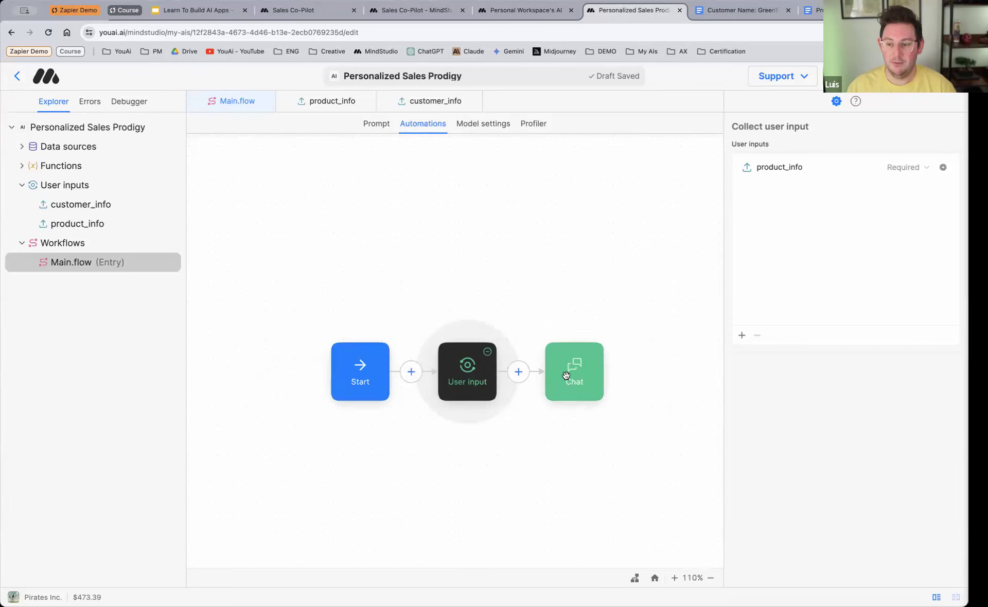
pyautogui.moveTo(564, 376); pyautogui.dragTo(657, 375)
pyautogui.moveTo(334, 371); pyautogui.dragTo(256, 369)
pyautogui.moveTo(467, 371); pyautogui.dragTo(386, 372)
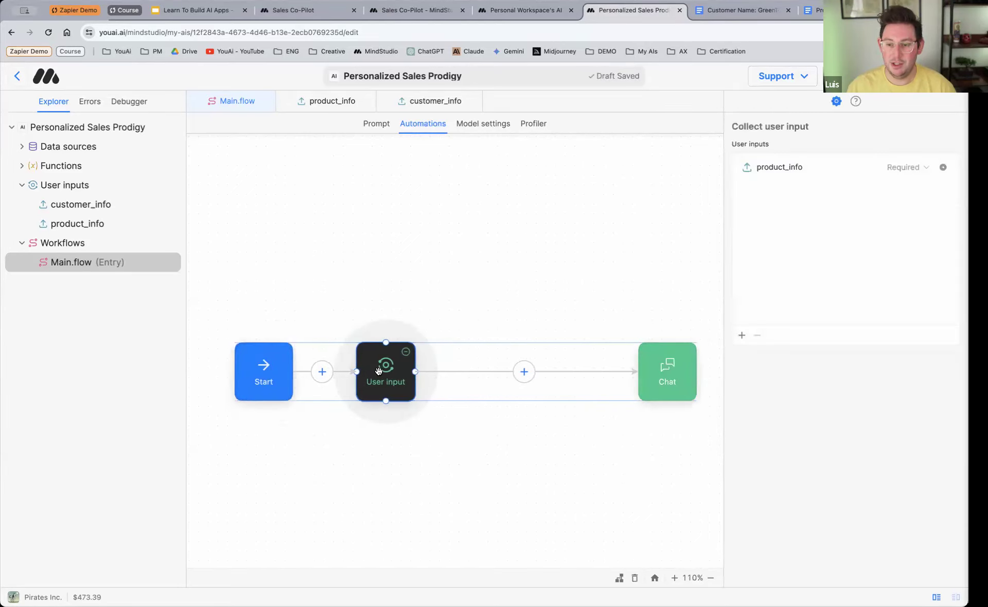
# Step: Add a Send message block between User input and Chat, and shift it slightly toward the User input block
pyautogui.click(524, 381)
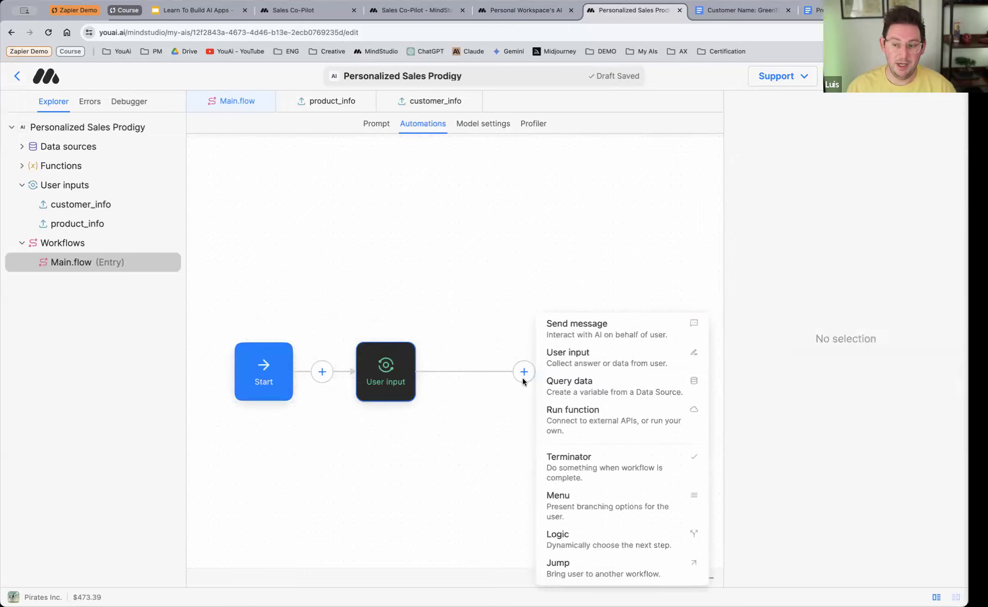
pyautogui.click(619, 329)
pyautogui.moveTo(526, 369); pyautogui.dragTo(496, 371)
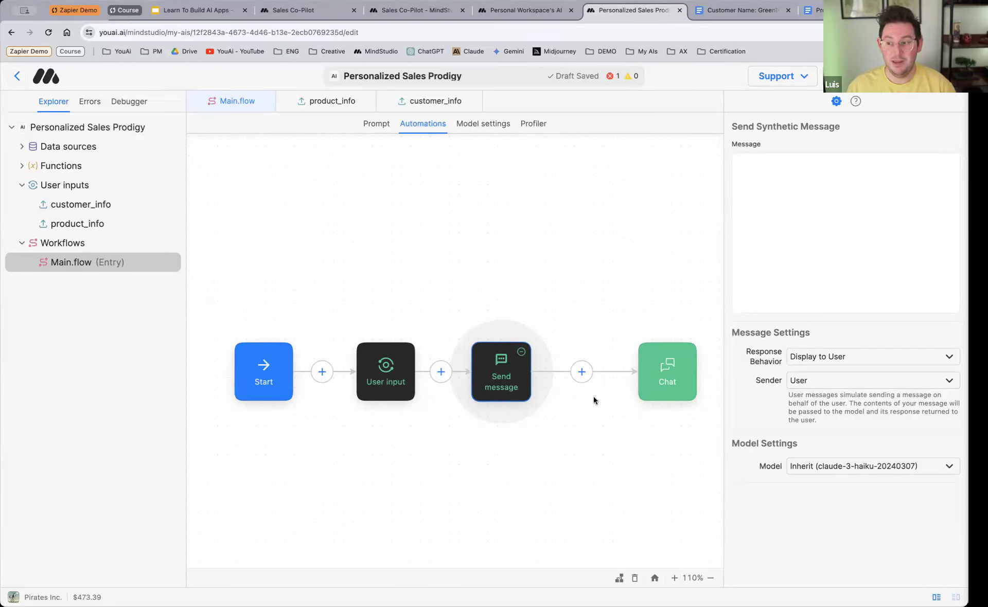
# Step: Check the Sender options of the Send message block, keep User, and shift the block slightly toward Chat
pyautogui.click(824, 381)
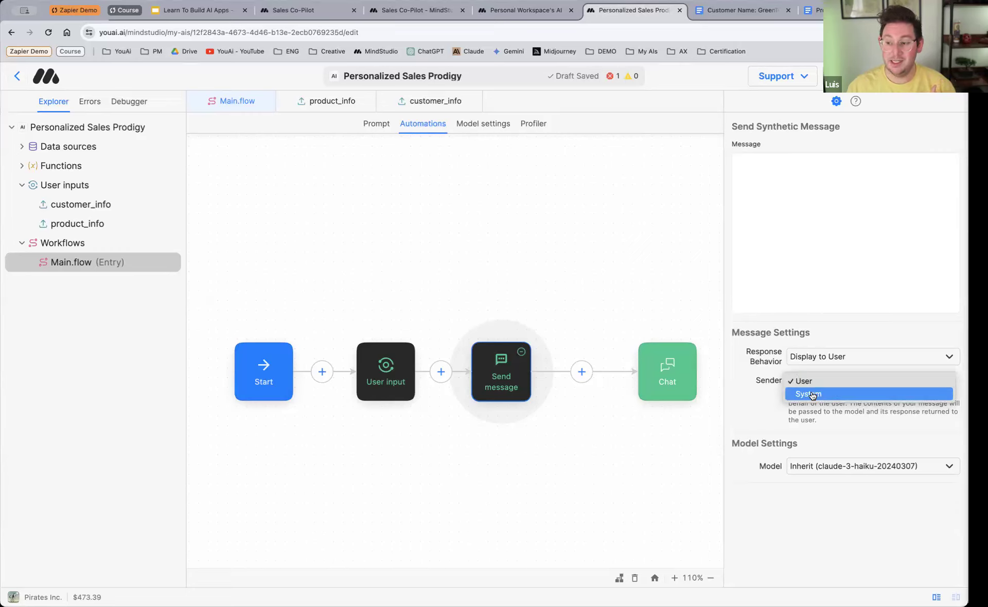
pyautogui.click(815, 382)
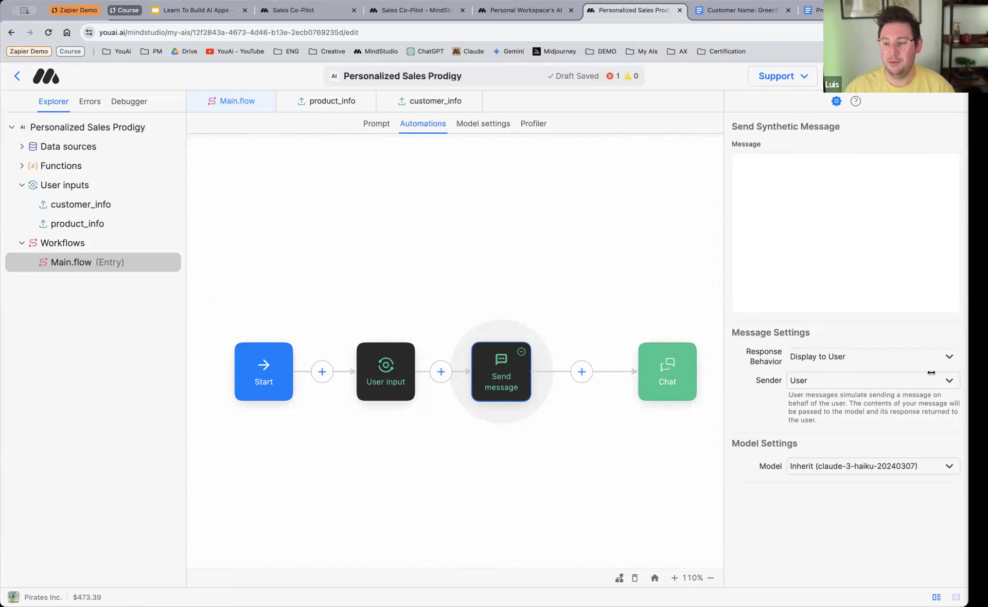
pyautogui.click(813, 386)
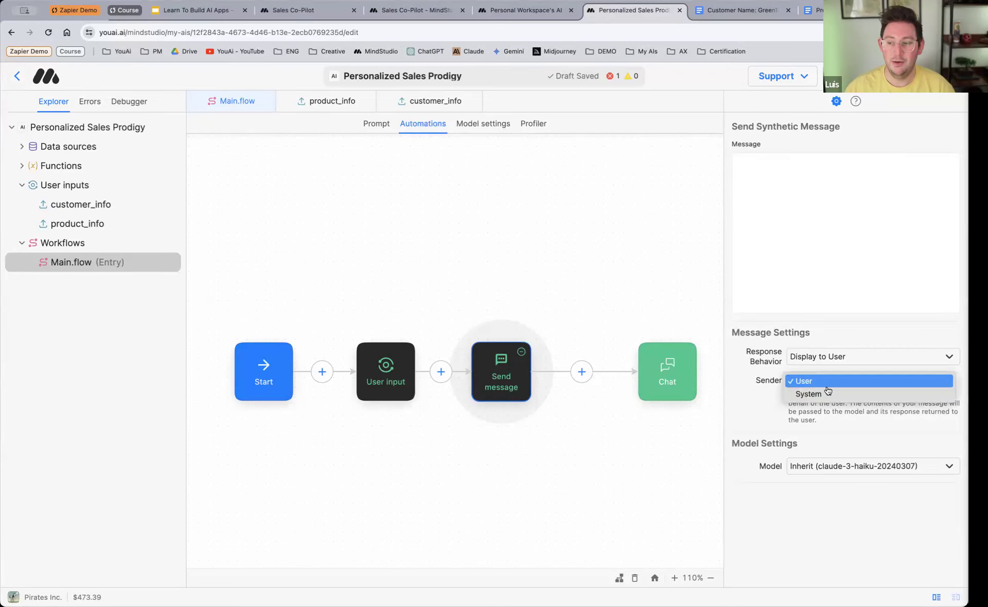
pyautogui.click(828, 385)
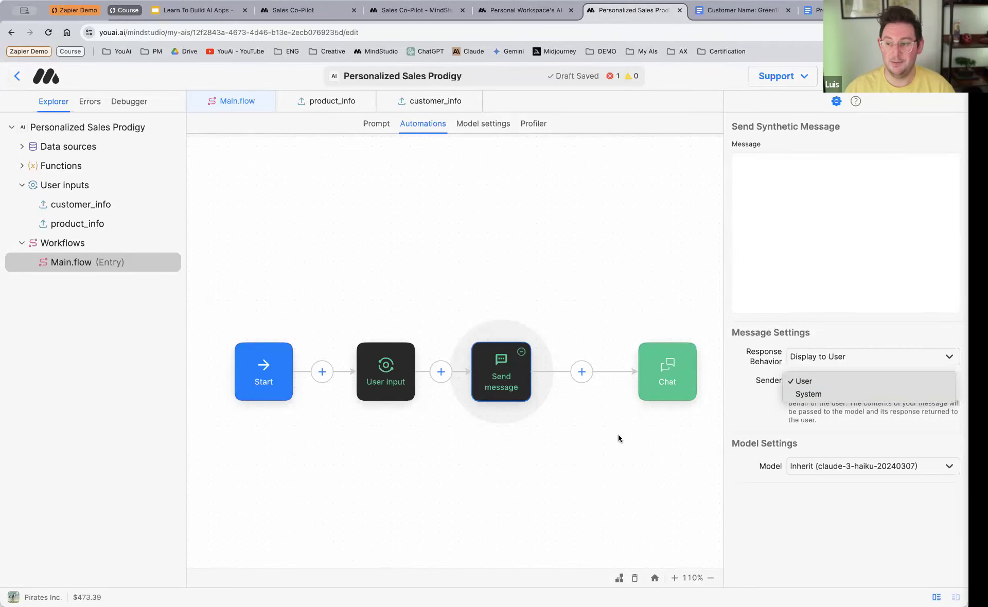
pyautogui.moveTo(509, 373); pyautogui.dragTo(521, 373)
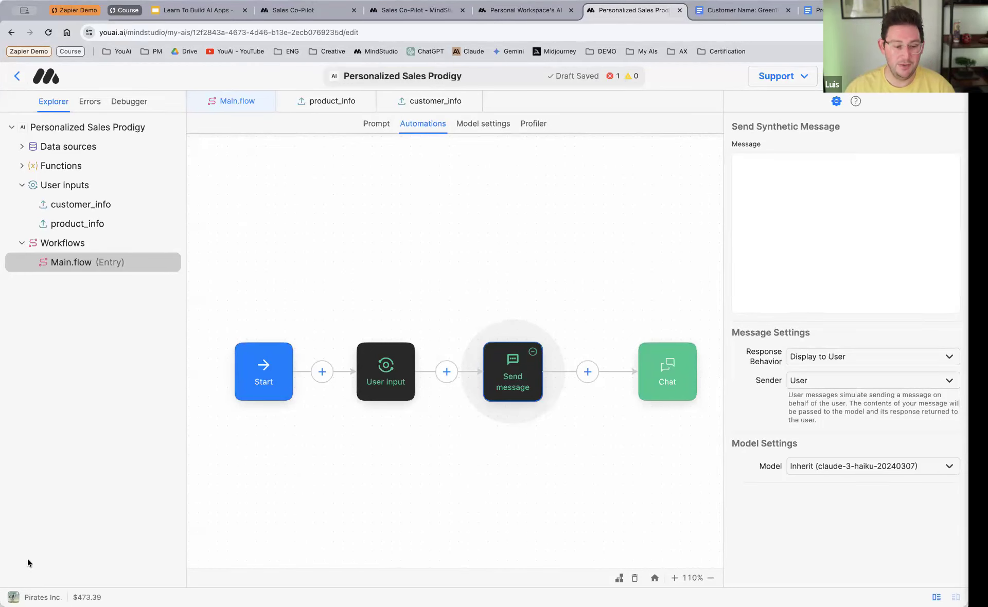
# Step: Write the message "Generate a sales page with a comprehensive view of how our product can benefit the following customer." and leave a blank line after it
pyautogui.click(796, 191)
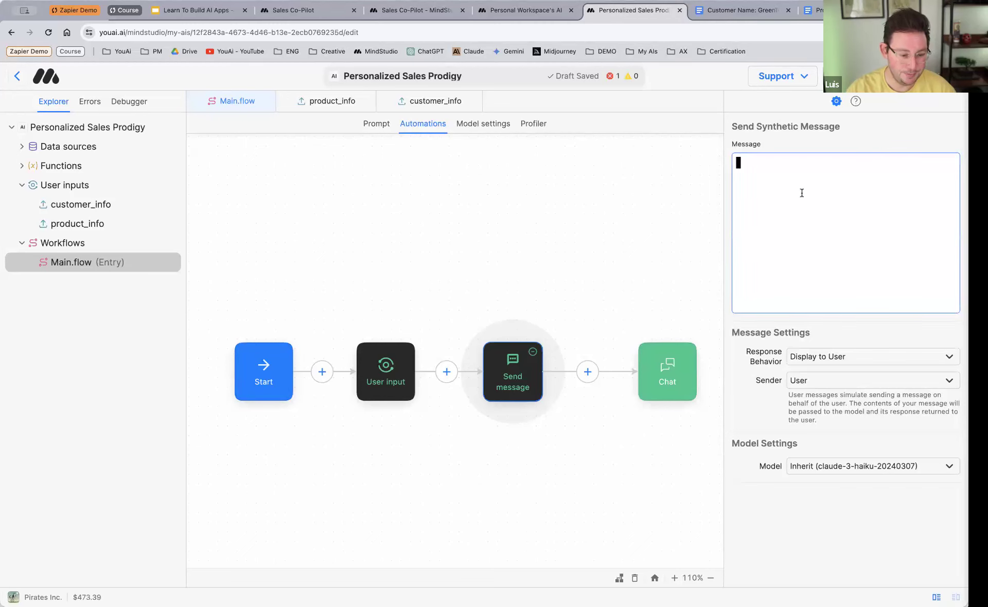
pyautogui.write('Gene')
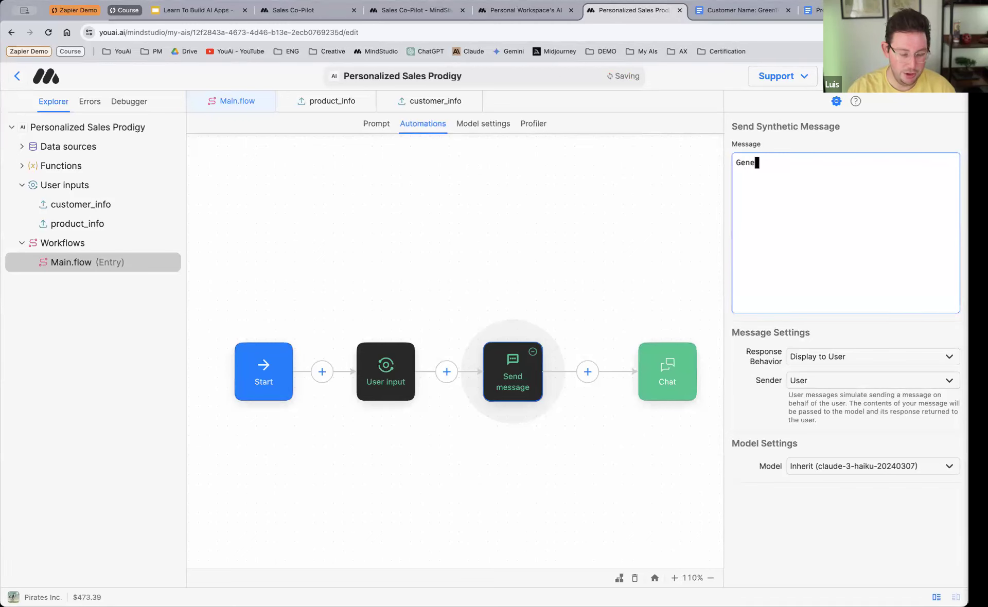
pyautogui.write('rate a sales paf')
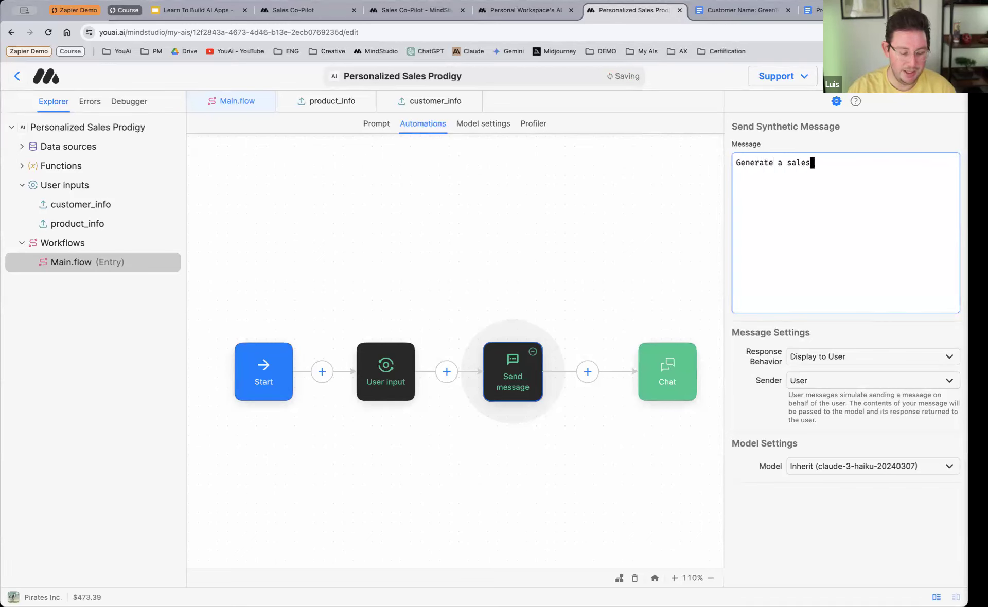
pyautogui.write('a')
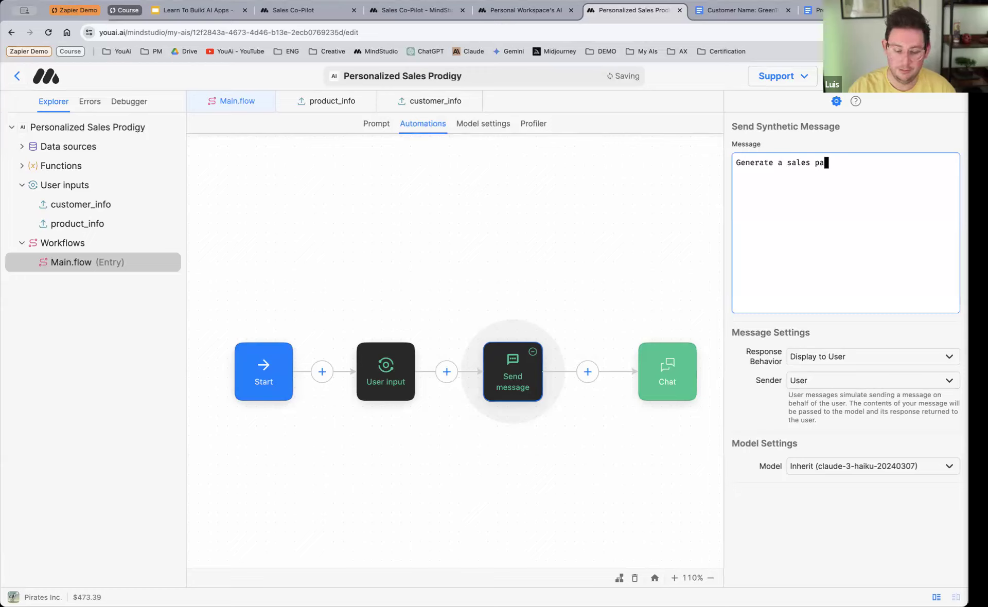
pyautogui.write('ge with a ')
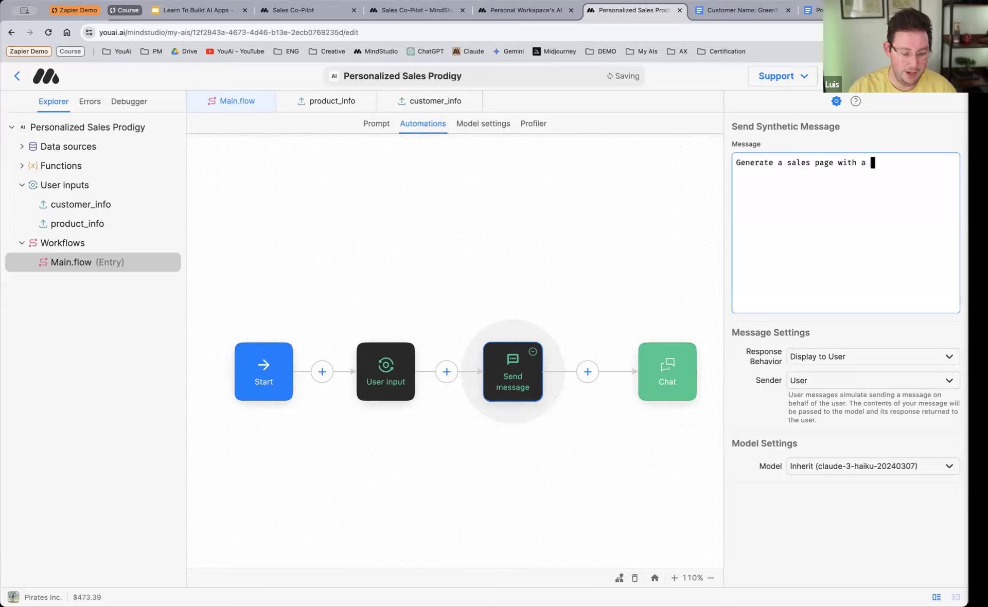
pyautogui.write('comprehen')
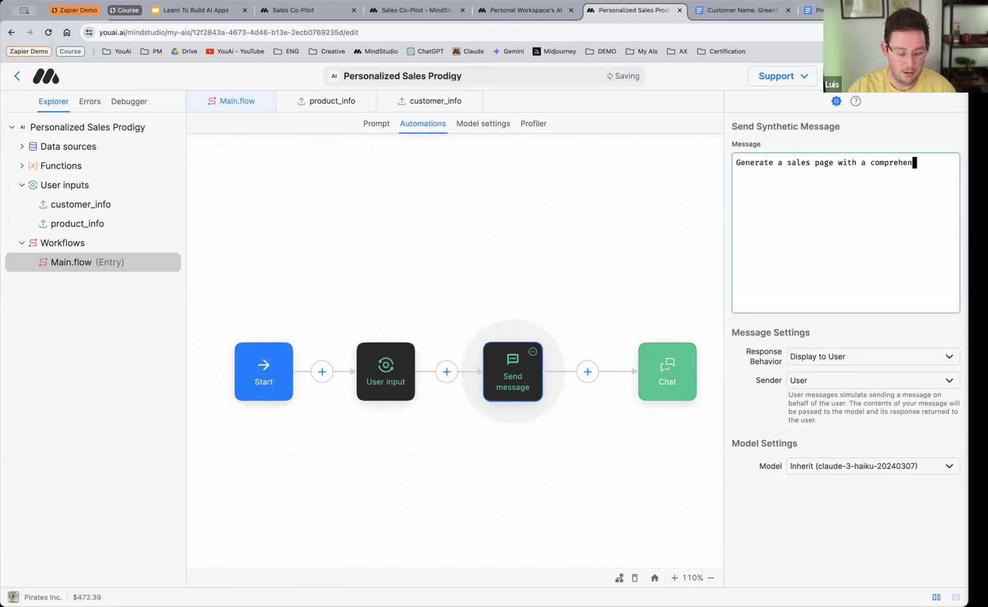
pyautogui.write('sive view')
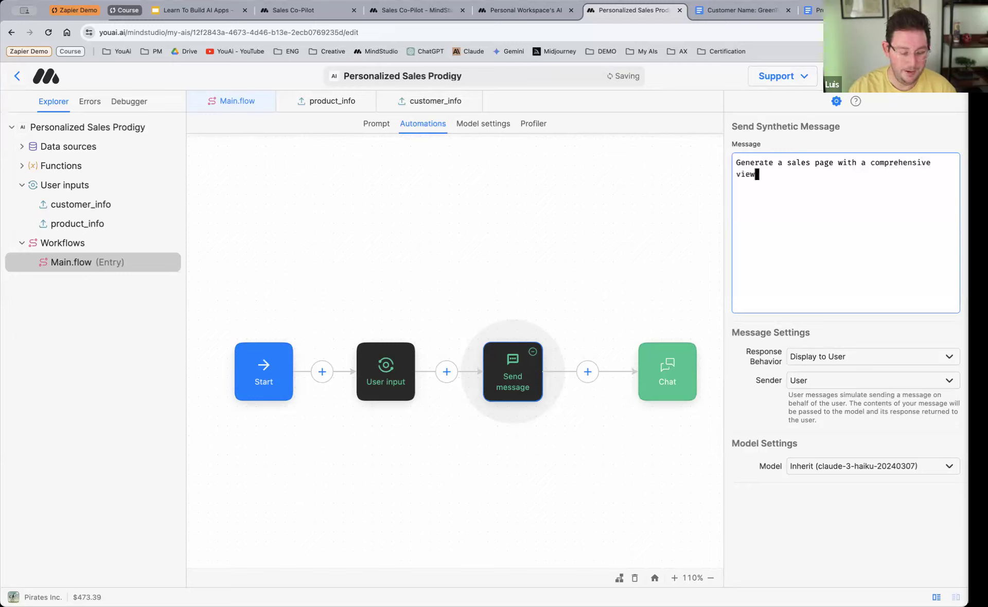
pyautogui.write(' of how our')
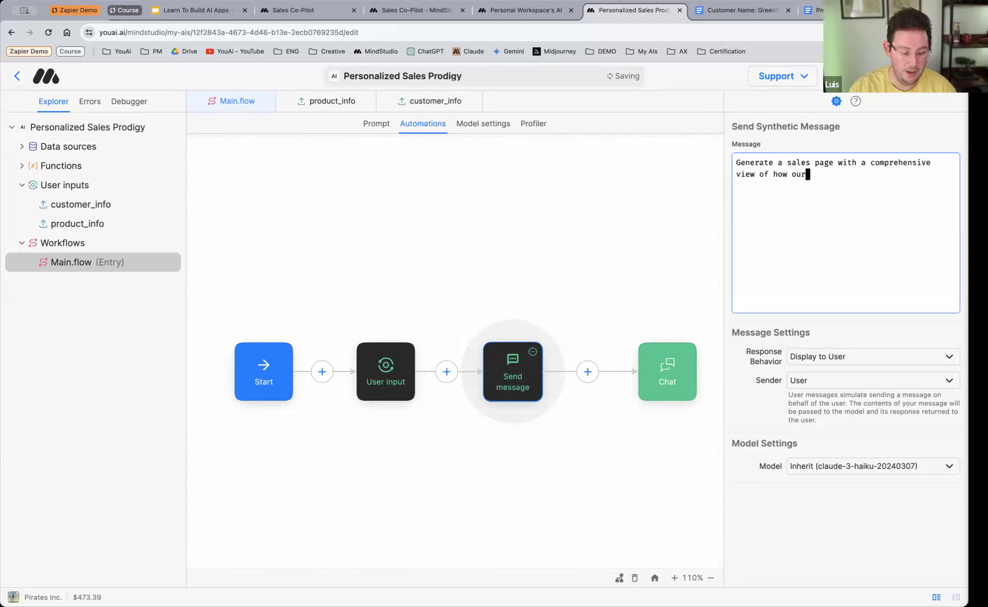
pyautogui.write(' product can be')
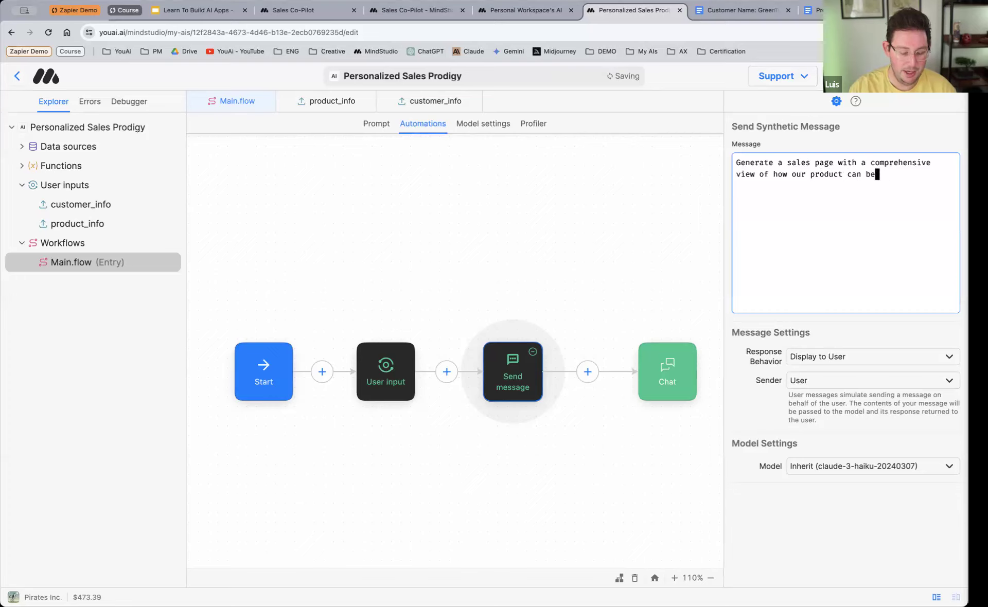
pyautogui.write('nefit the fo')
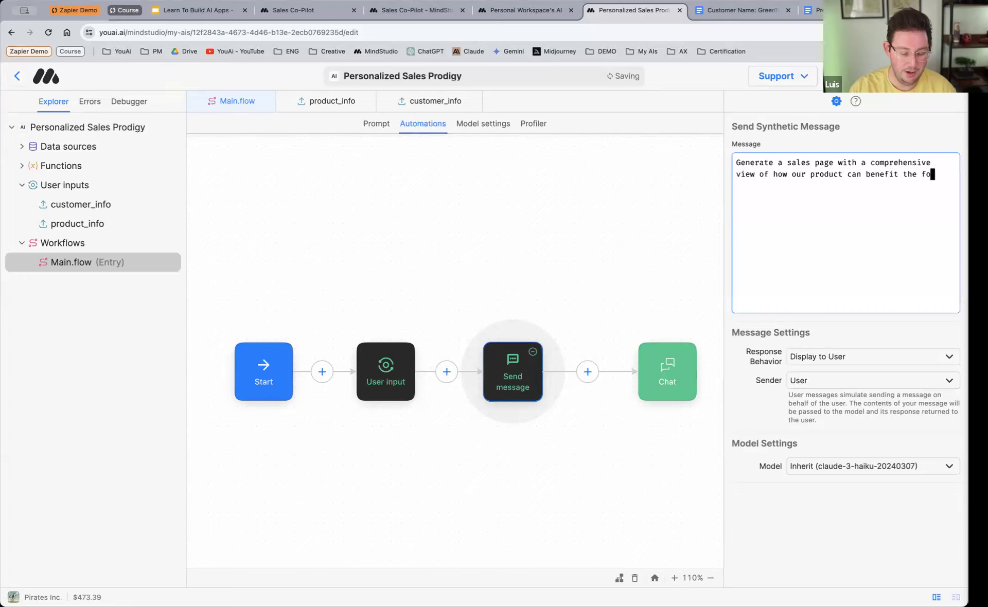
pyautogui.write('llowing customer')
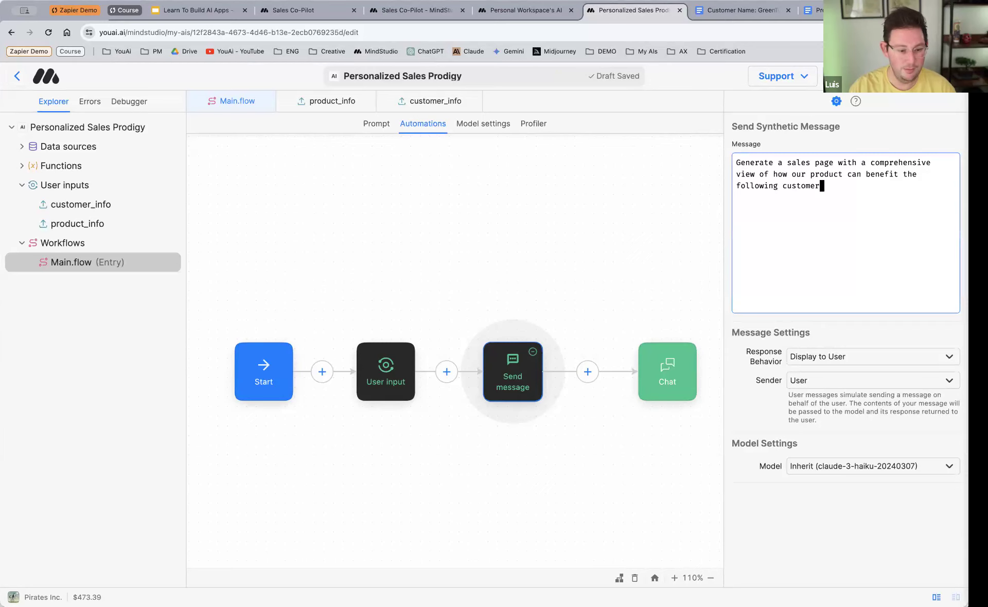
pyautogui.write('..')
pyautogui.press('Return')
pyautogui.press('Return')
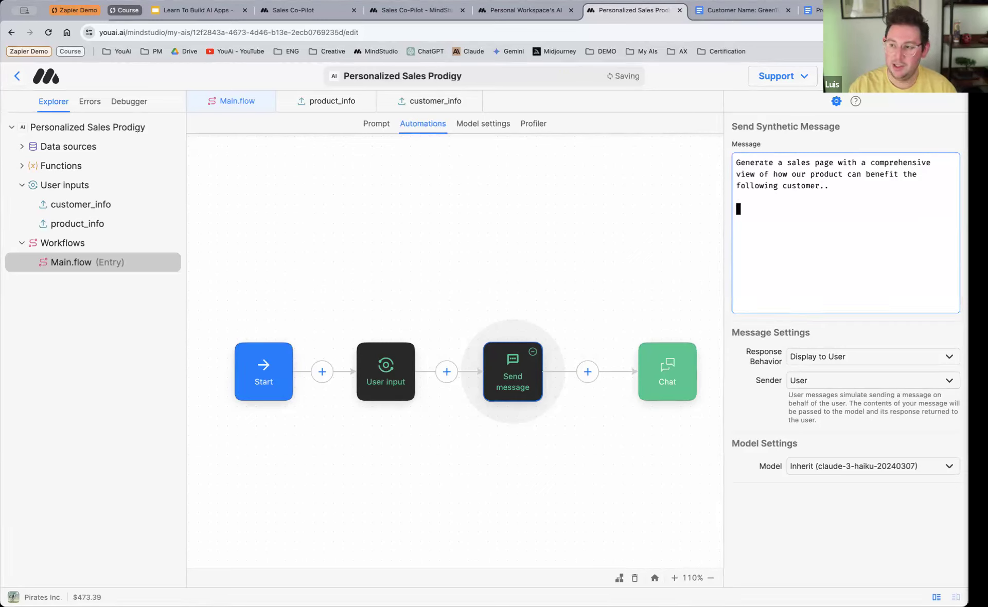
pyautogui.press('BackSpace')
pyautogui.press('BackSpace')
pyautogui.press('BackSpace')
pyautogui.press('Return')
pyautogui.press('Return')
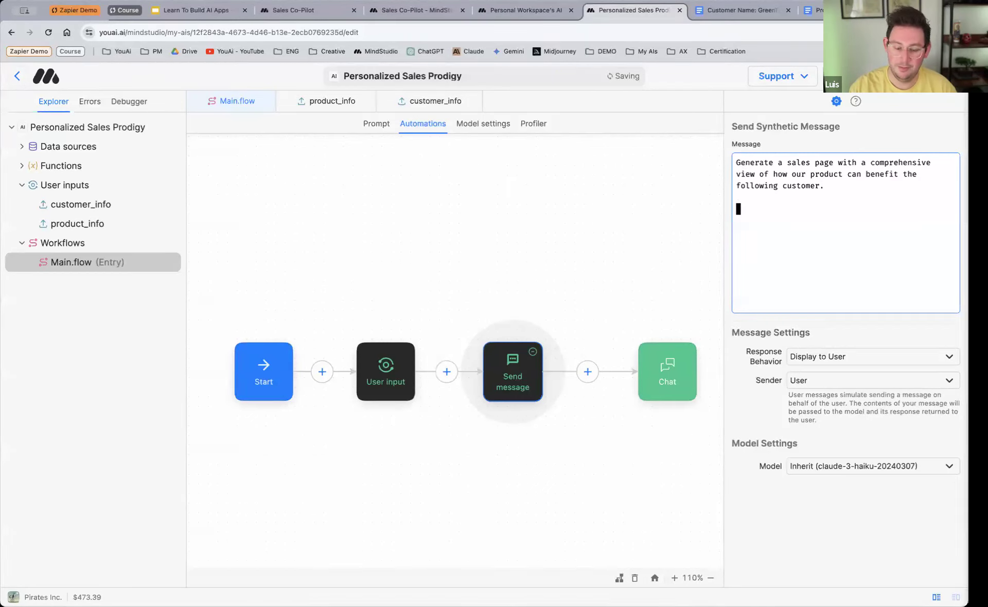
# Step: Add the heading "## About the customer" below the instruction in the message, with the variable {{customer_info}} on the line under it
pyautogui.write('## About the customer')
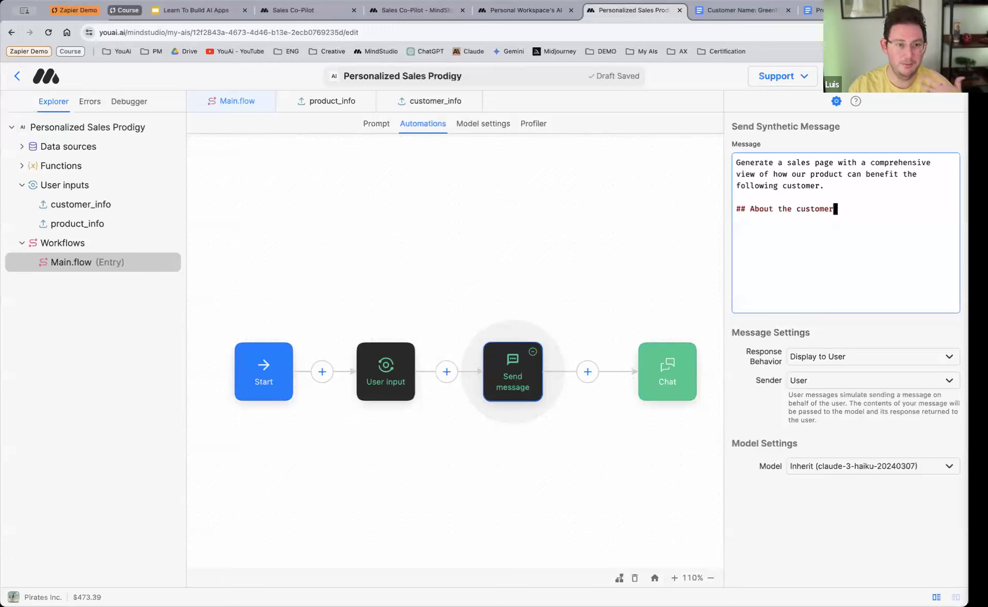
pyautogui.press('Return')
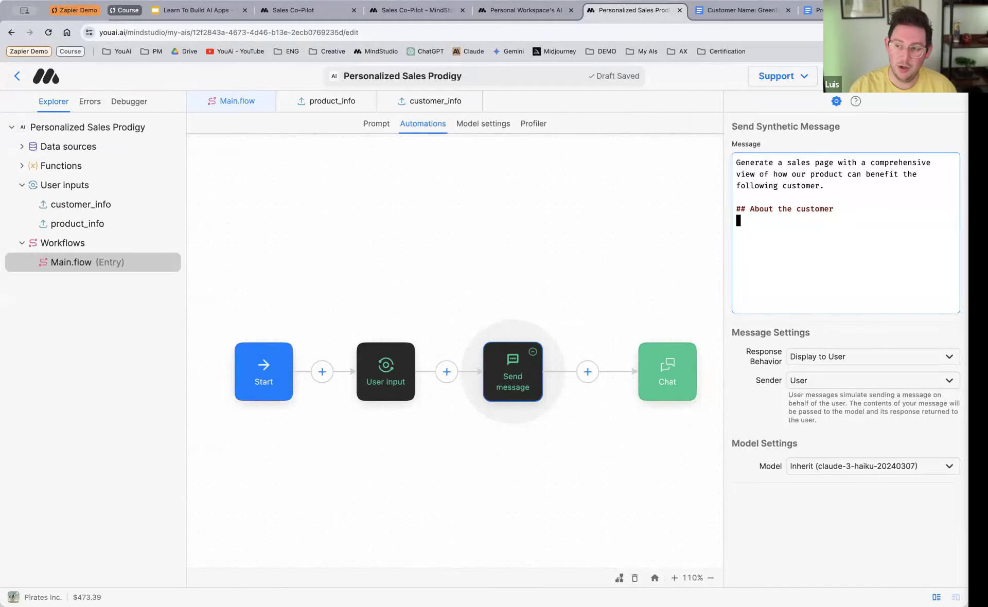
pyautogui.write('{{')
pyautogui.write('customer')
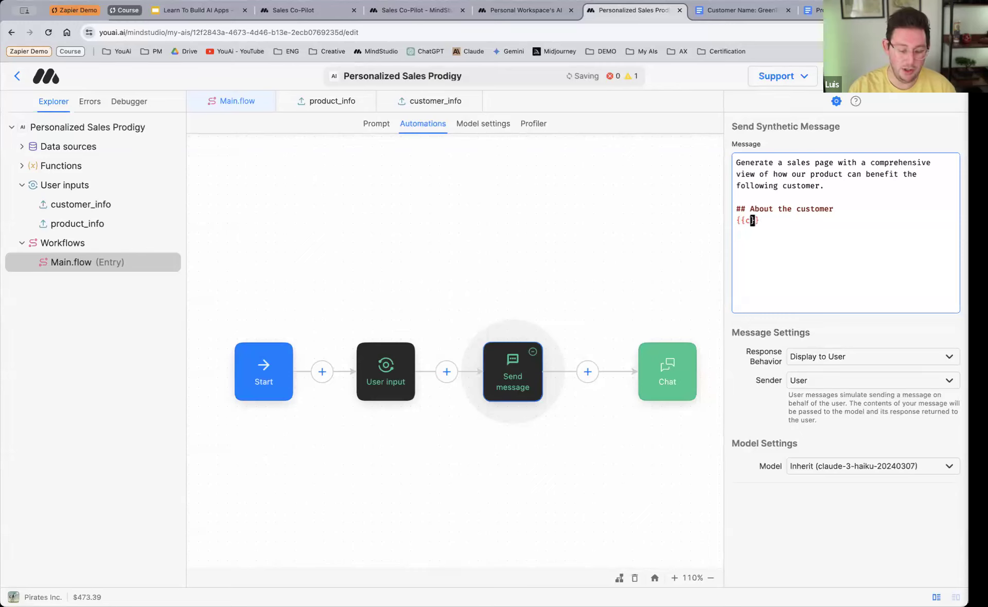
pyautogui.write('_info')
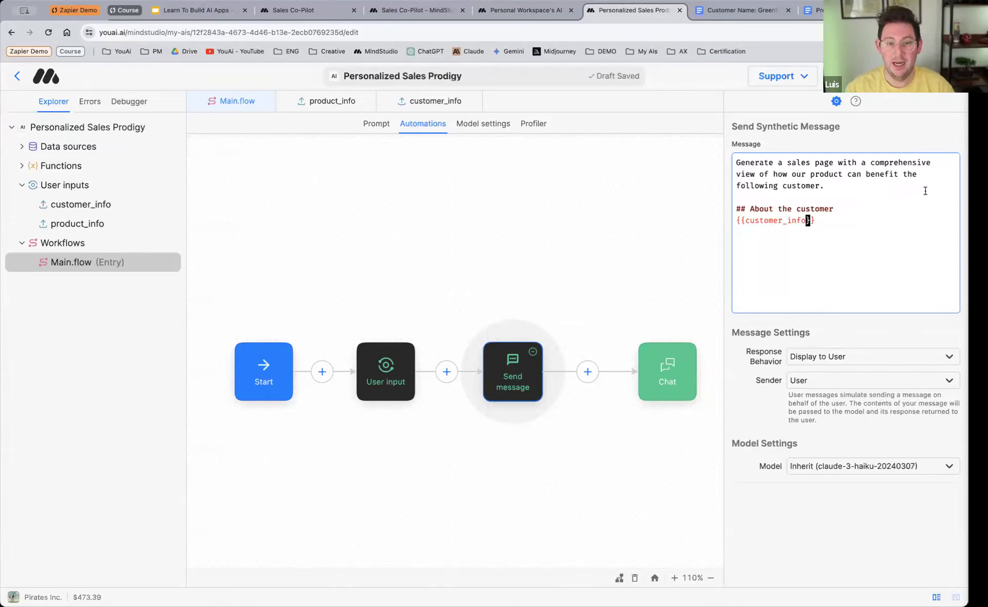
pyautogui.click(821, 221)
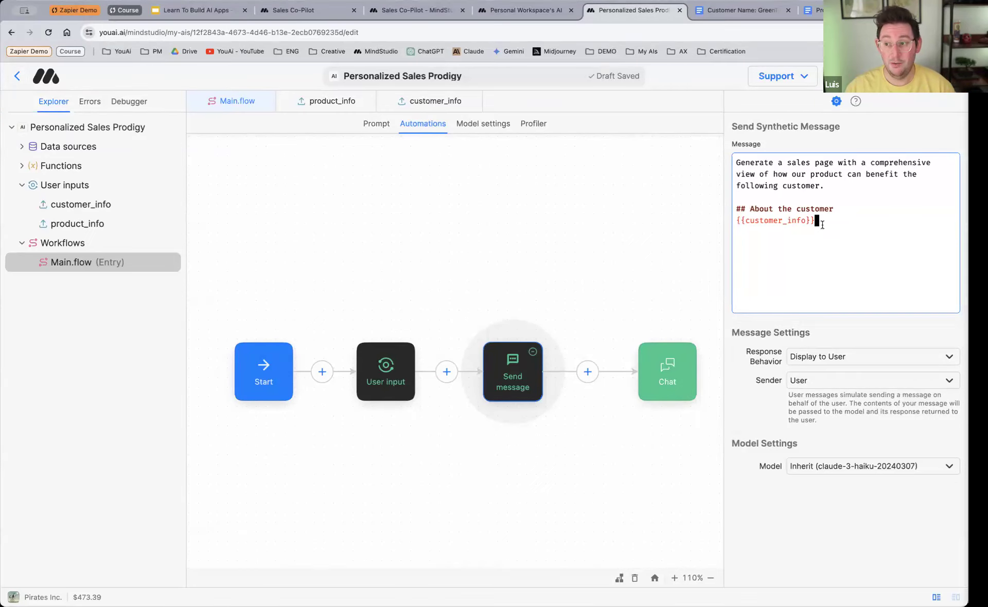
# Step: Review the customer_info input's settings, then return to Main.flow and check the matching variable in the message
pyautogui.click(107, 205)
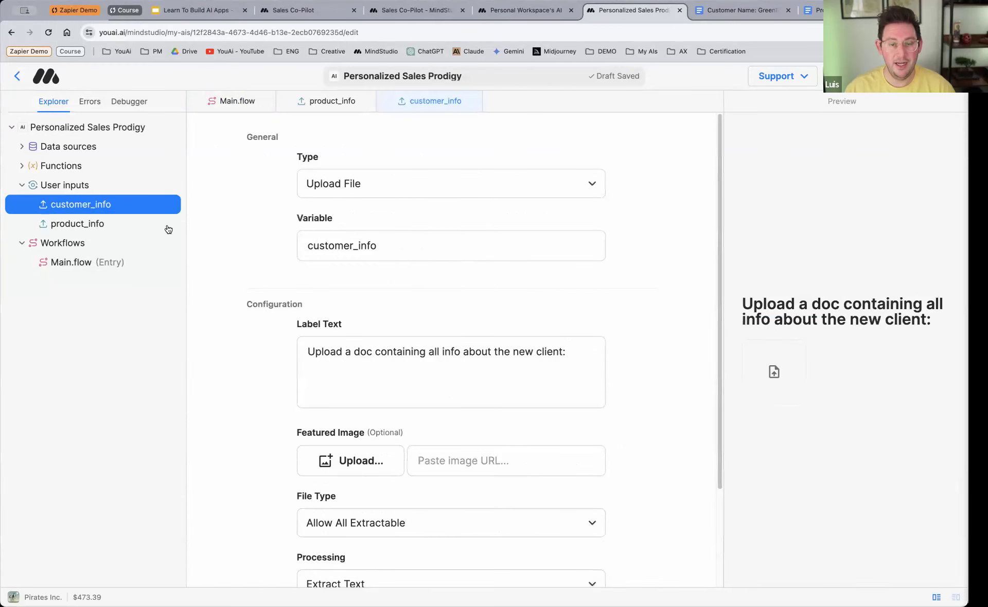
pyautogui.click(242, 103)
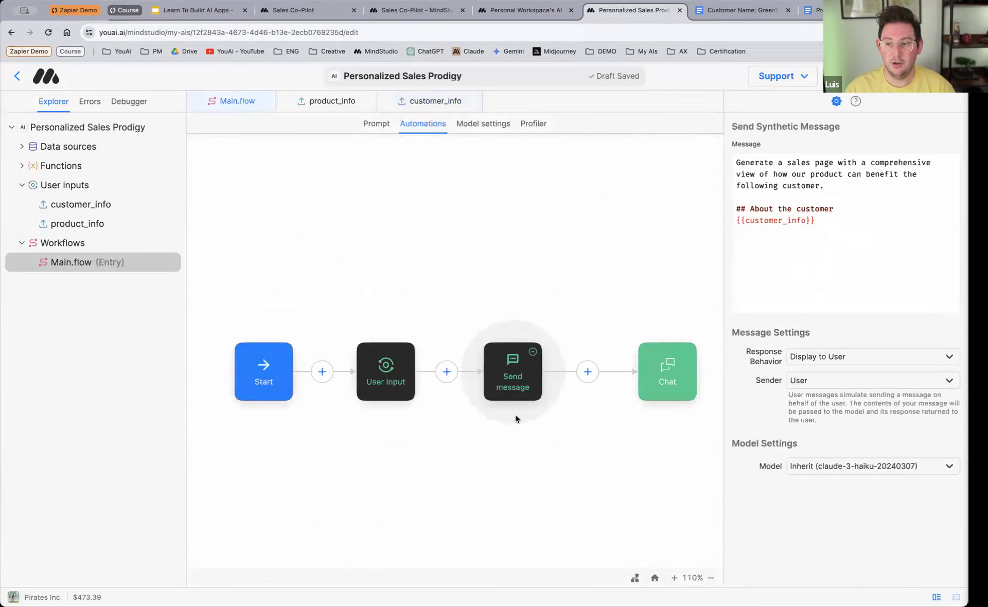
pyautogui.moveTo(824, 223); pyautogui.dragTo(730, 221)
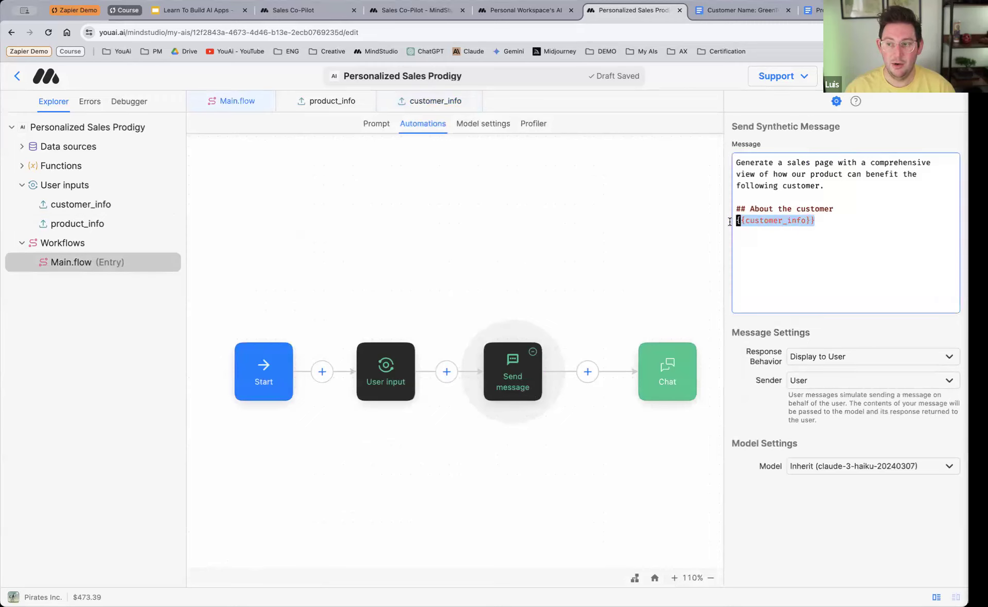
pyautogui.click(814, 242)
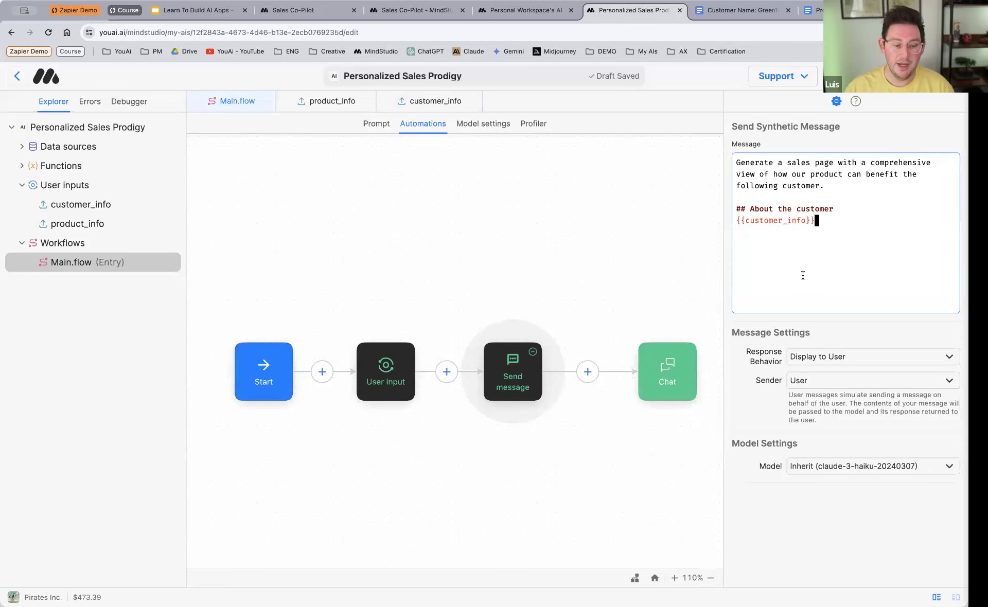
# Step: Insert the heading "## About our product" with the variable {{product_info}} under it above the instruction in the message, separated by a blank line
pyautogui.doubleClick(736, 163)
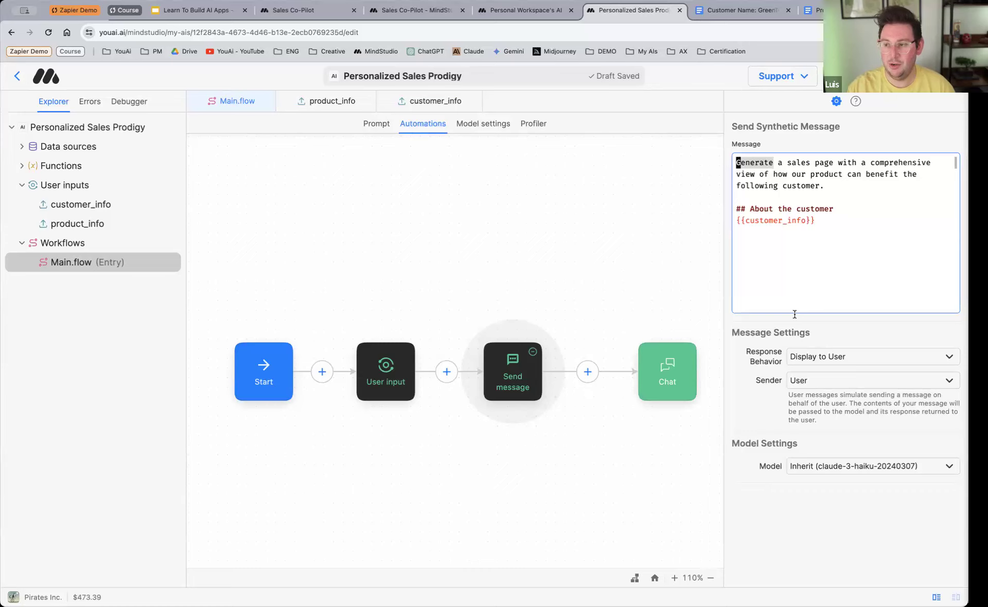
pyautogui.press('Return')
pyautogui.press('Return')
pyautogui.press('Up')
pyautogui.press('Up')
pyautogui.write('## About our product')
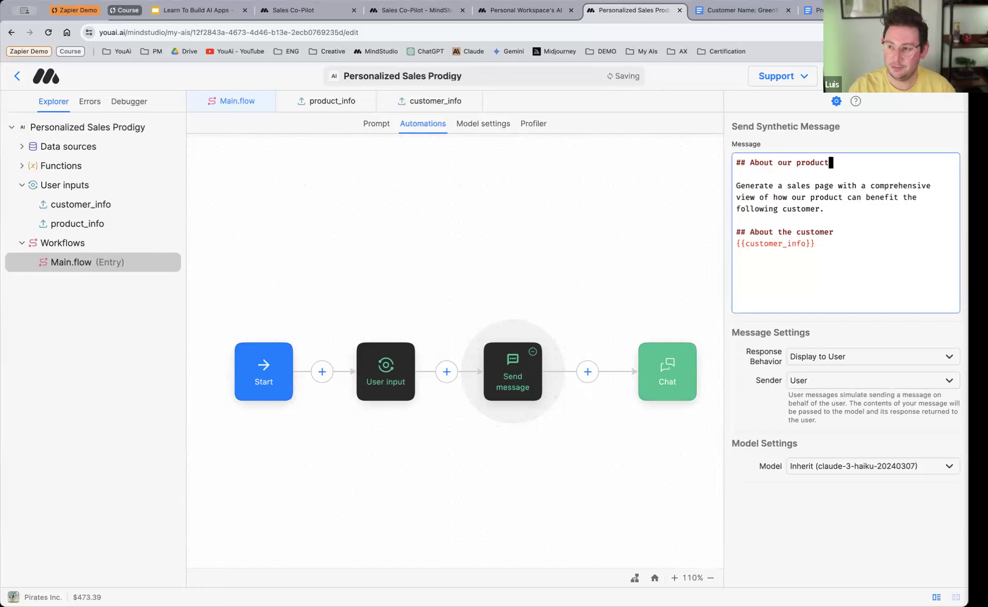
pyautogui.press('Return')
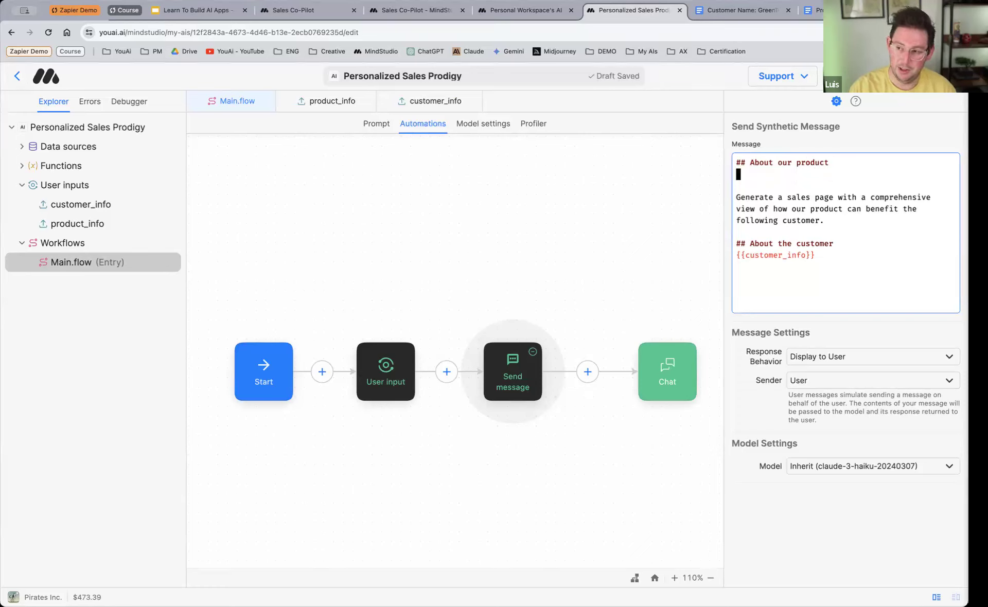
pyautogui.write('{{')
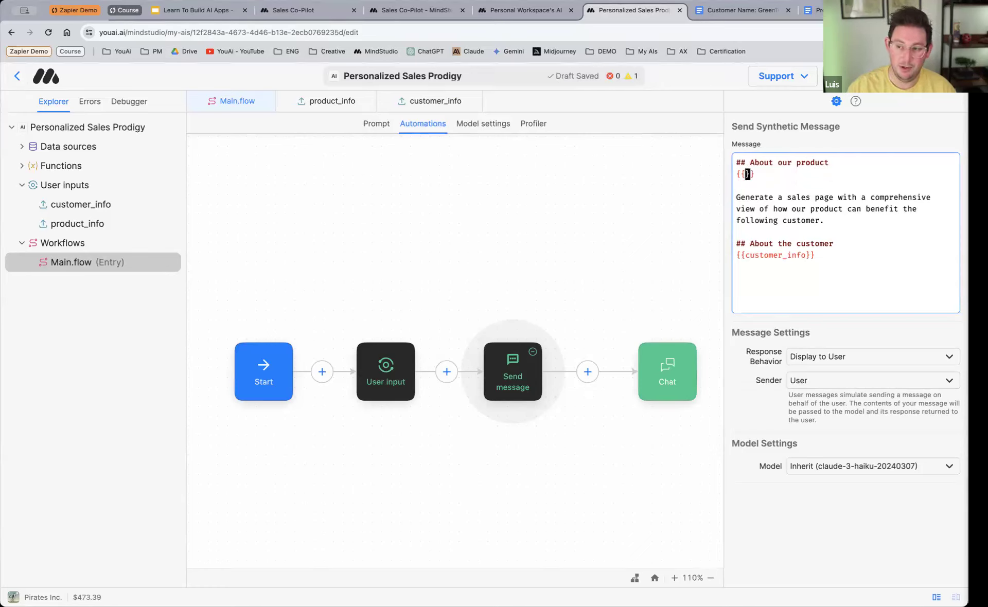
pyautogui.write('product')
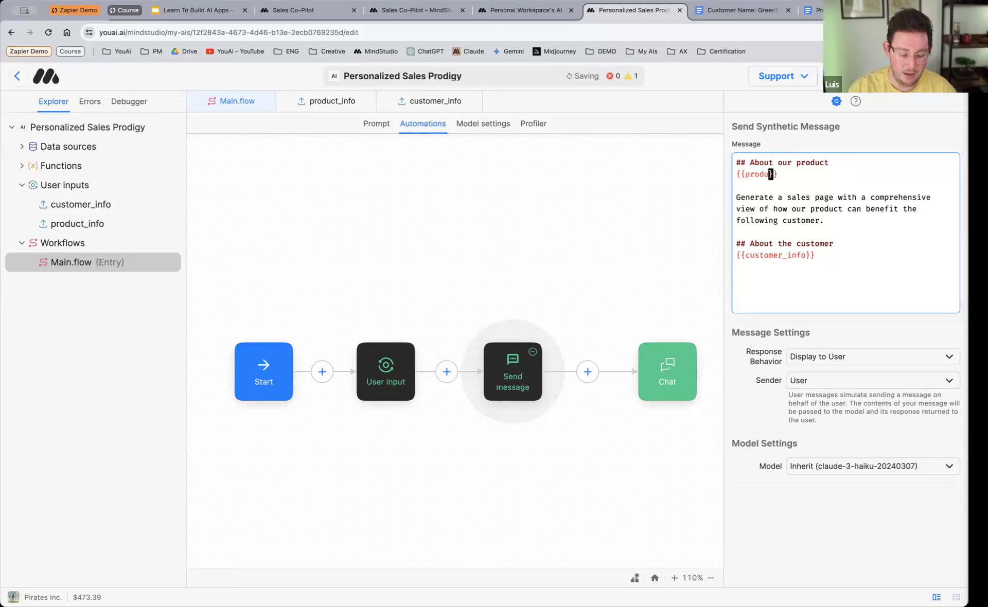
pyautogui.write('_info')
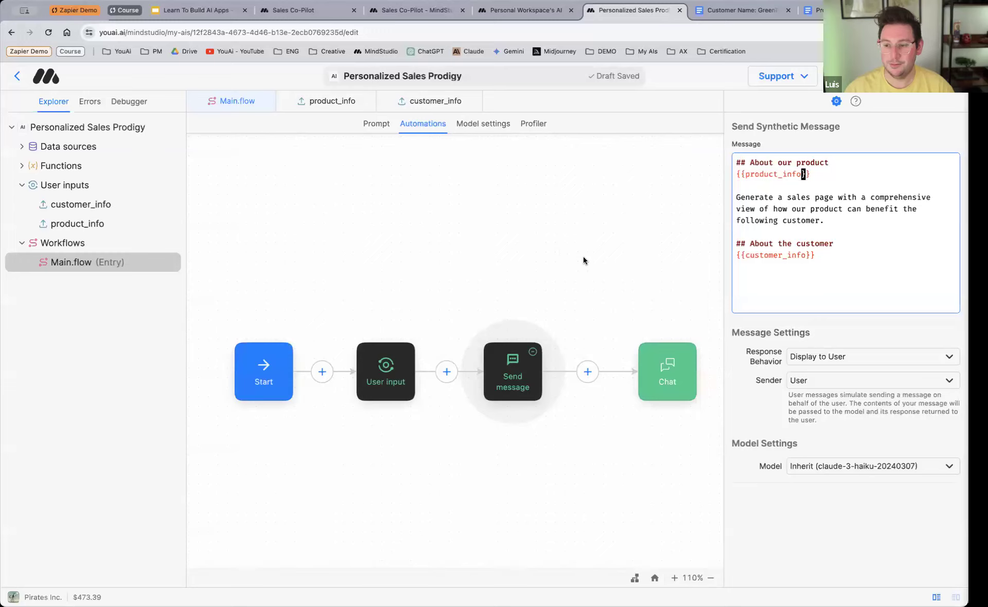
# Step: Move the Send message block closer to Chat to even out the spacing, and select the Start block
pyautogui.moveTo(524, 377); pyautogui.dragTo(539, 377)
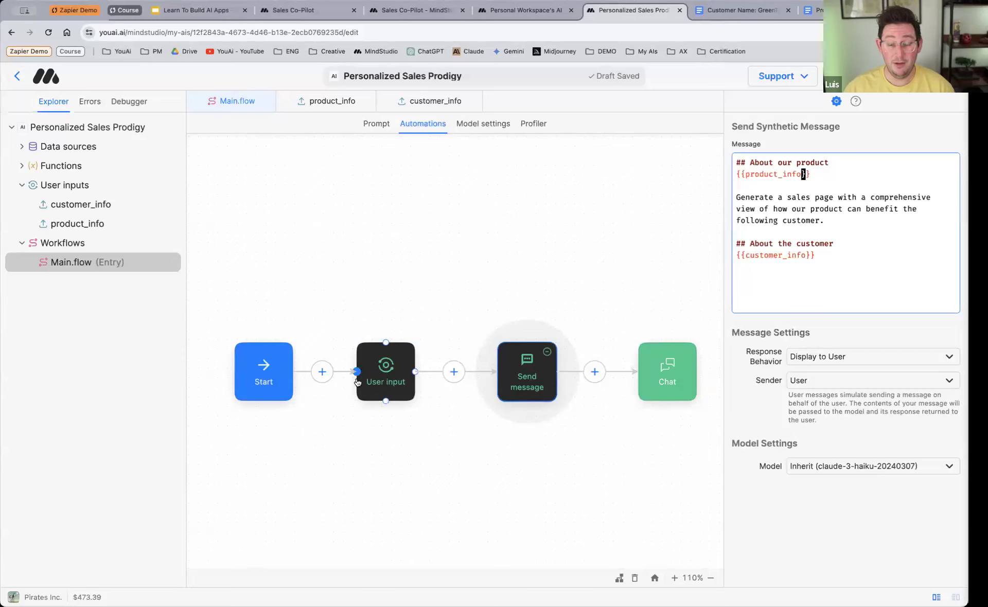
pyautogui.click(264, 398)
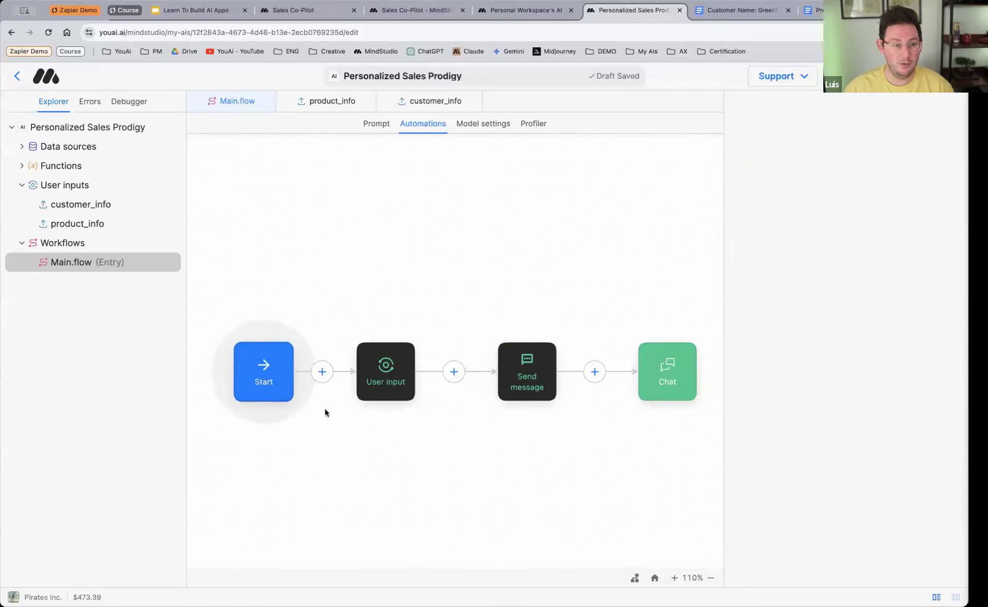
# Step: Add the existing customer_info prompt to the User input block alongside product_info
pyautogui.click(377, 375)
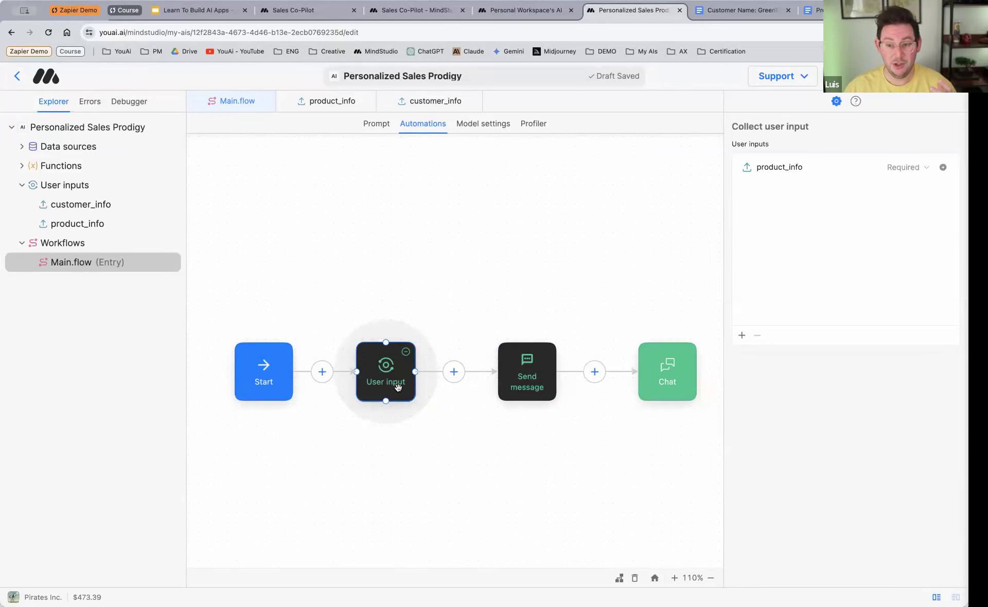
pyautogui.click(520, 376)
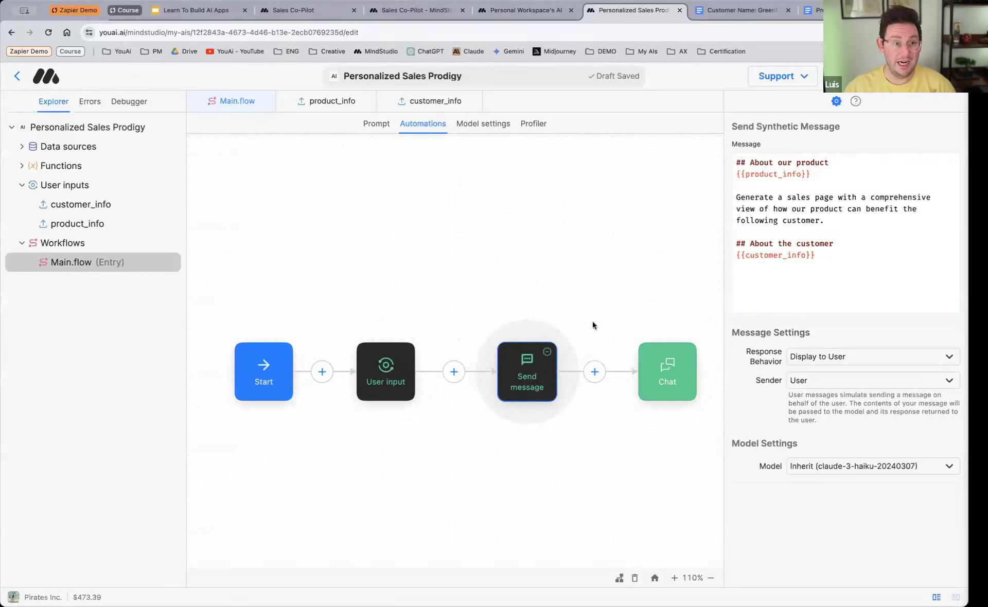
pyautogui.click(384, 376)
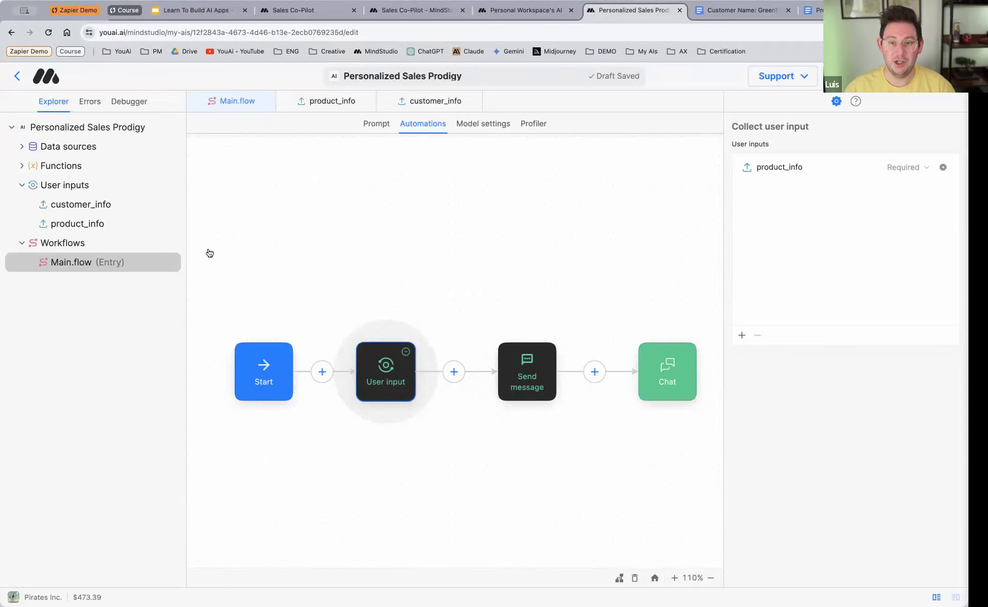
pyautogui.click(742, 336)
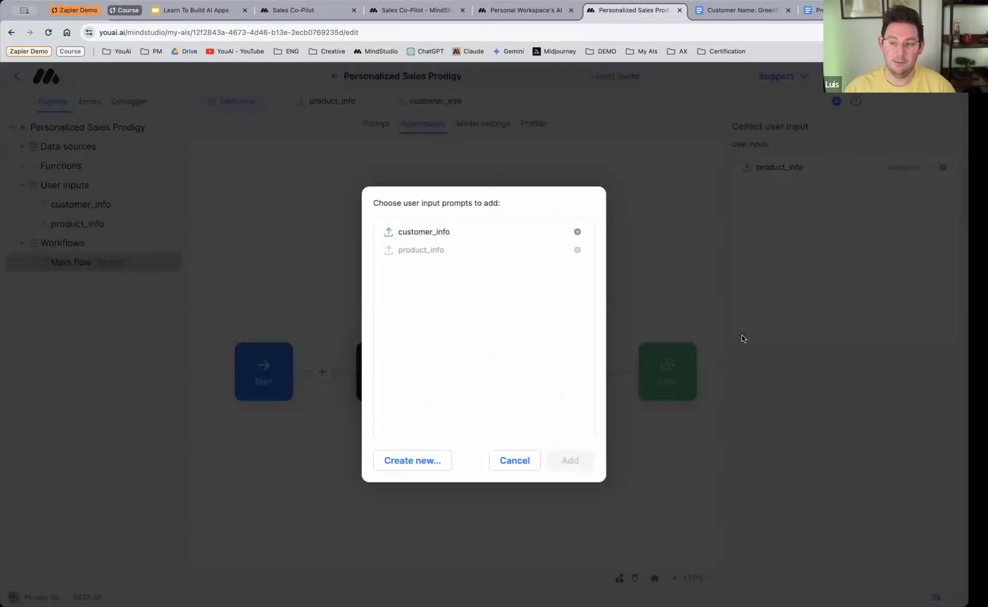
pyautogui.click(432, 236)
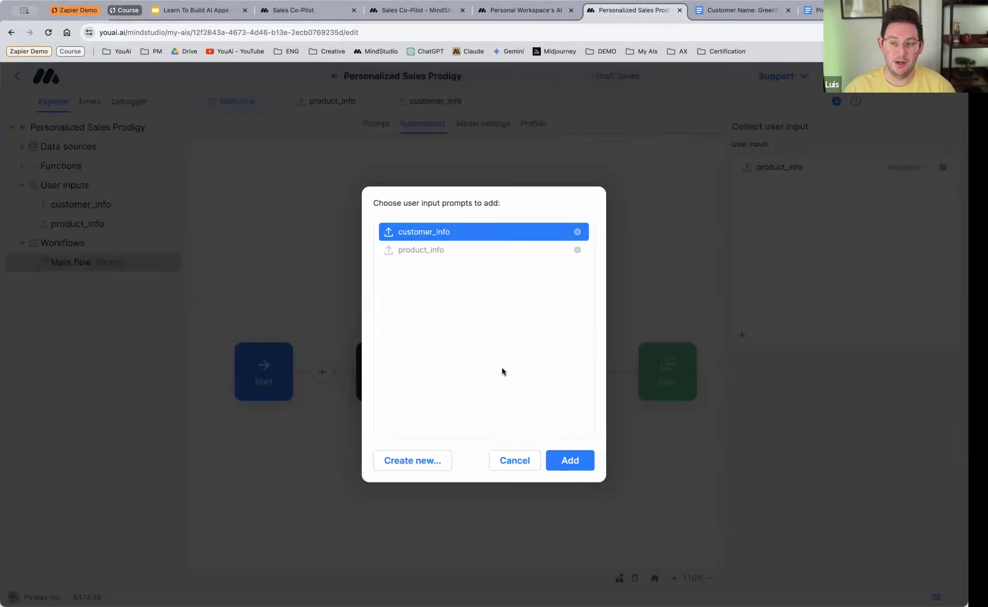
pyautogui.click(569, 459)
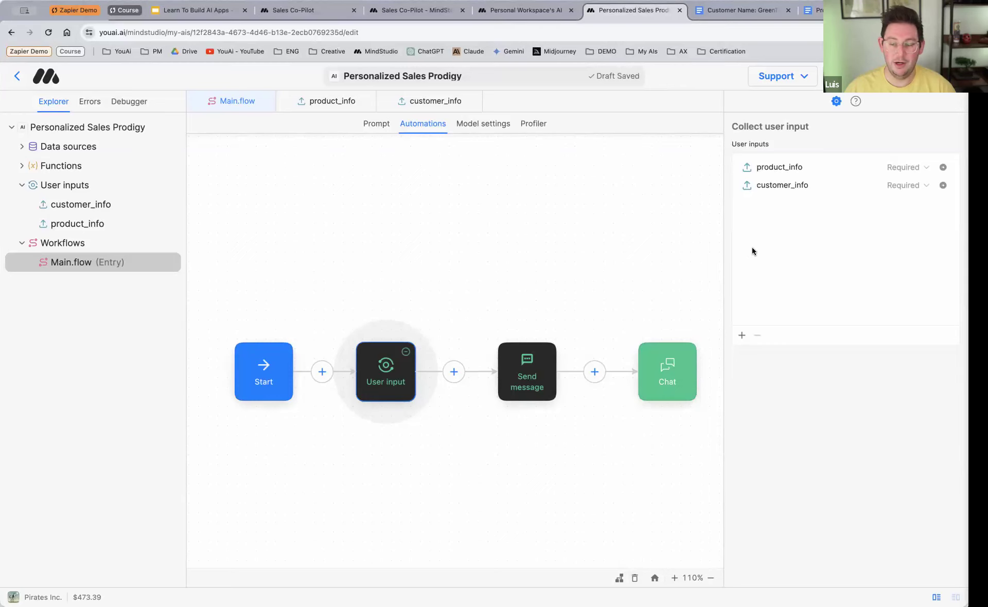
# Step: Insert a new Send message block between User input and the existing Send message, spreading the neighbouring blocks apart to make room
pyautogui.click(520, 380)
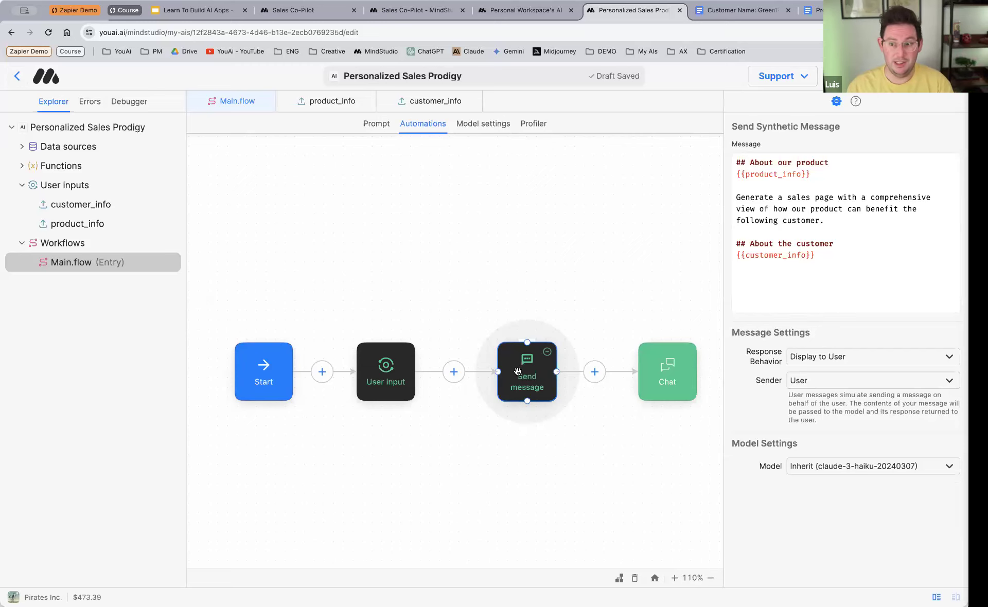
pyautogui.moveTo(519, 373); pyautogui.dragTo(542, 375)
pyautogui.click(387, 377)
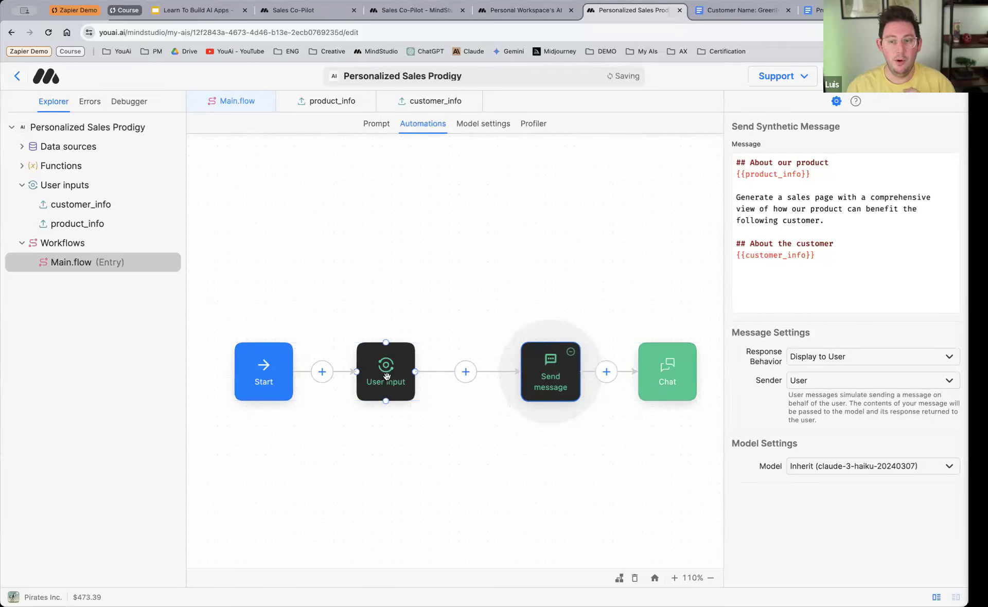
pyautogui.moveTo(387, 378); pyautogui.dragTo(375, 378)
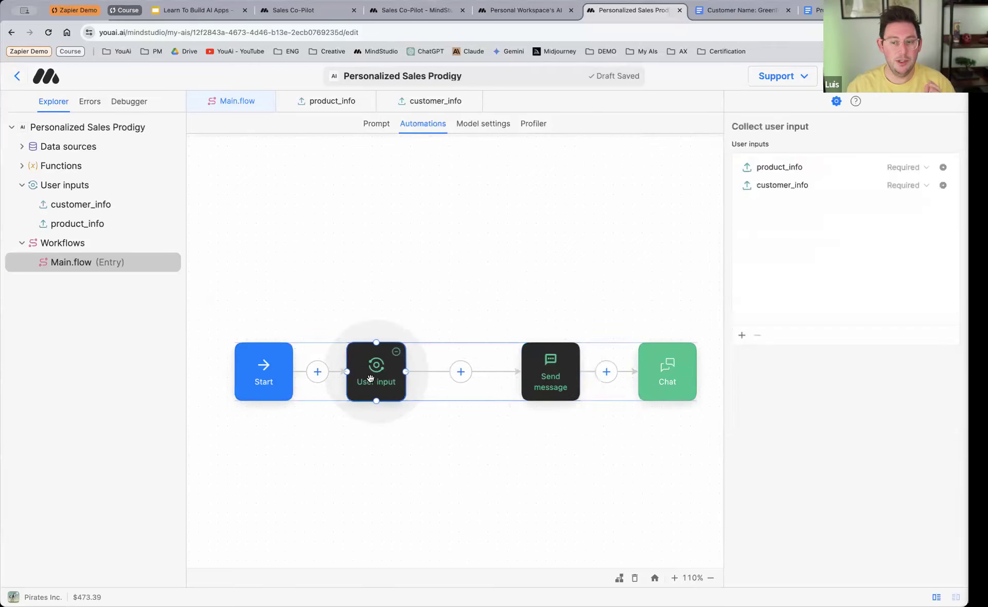
pyautogui.click(461, 373)
pyautogui.click(523, 331)
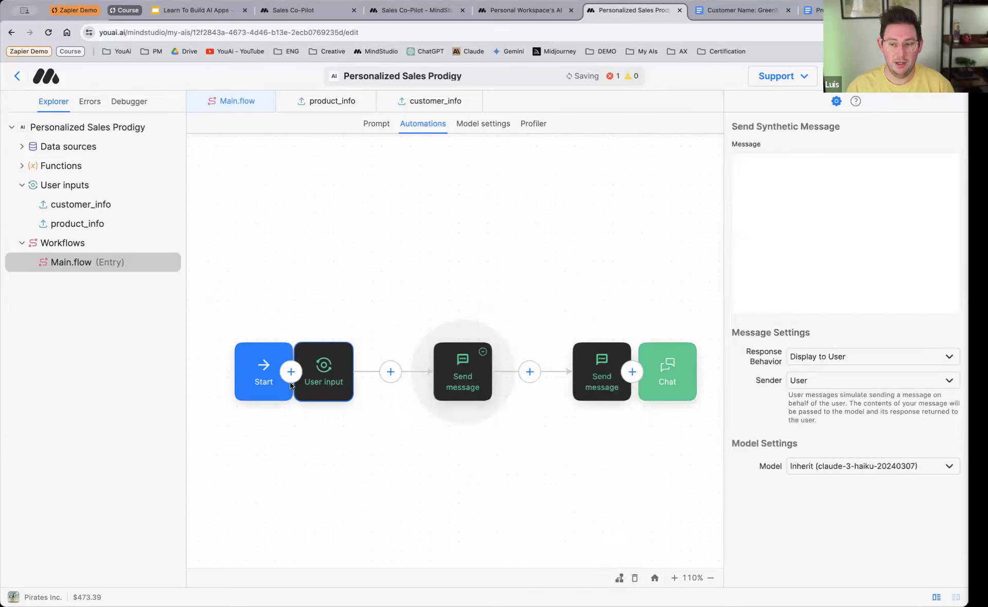
pyautogui.moveTo(260, 380); pyautogui.dragTo(230, 379)
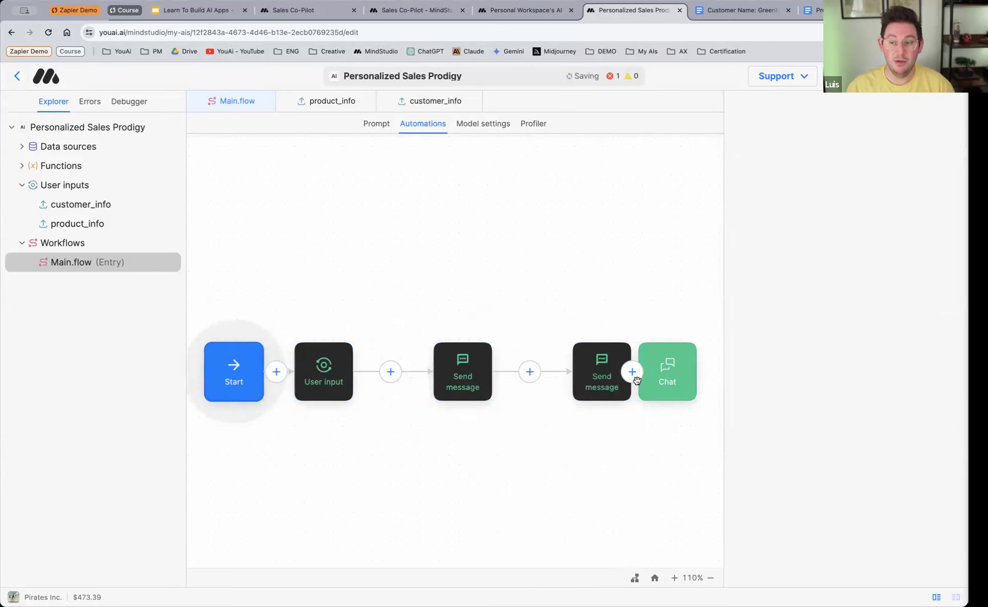
pyautogui.moveTo(666, 379); pyautogui.dragTo(710, 379)
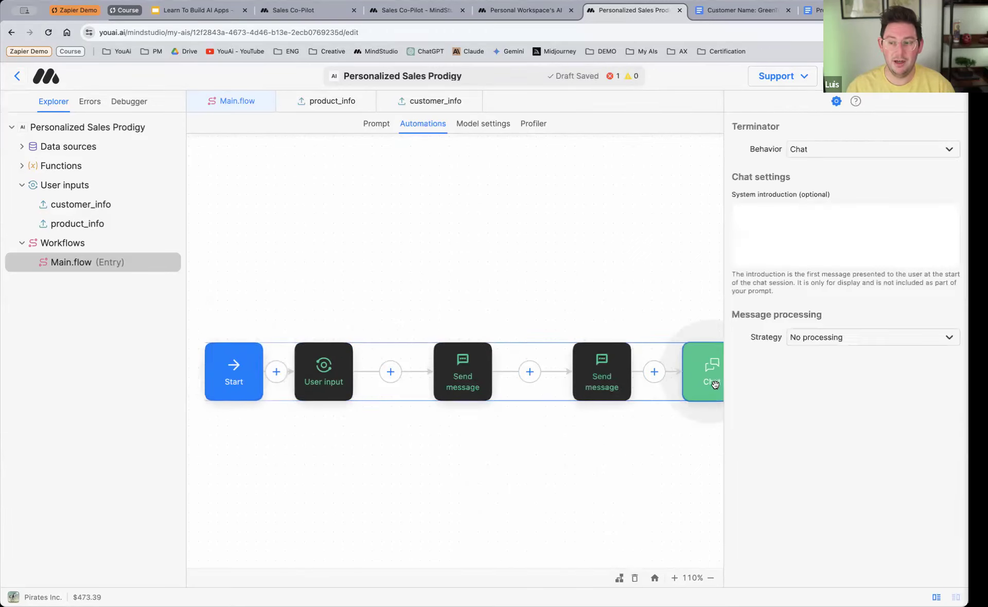
# Step: Write "What are some pain points that the following customer might have regarding project management?" as the new Send message block's prompt, followed by a blank line
pyautogui.click(475, 374)
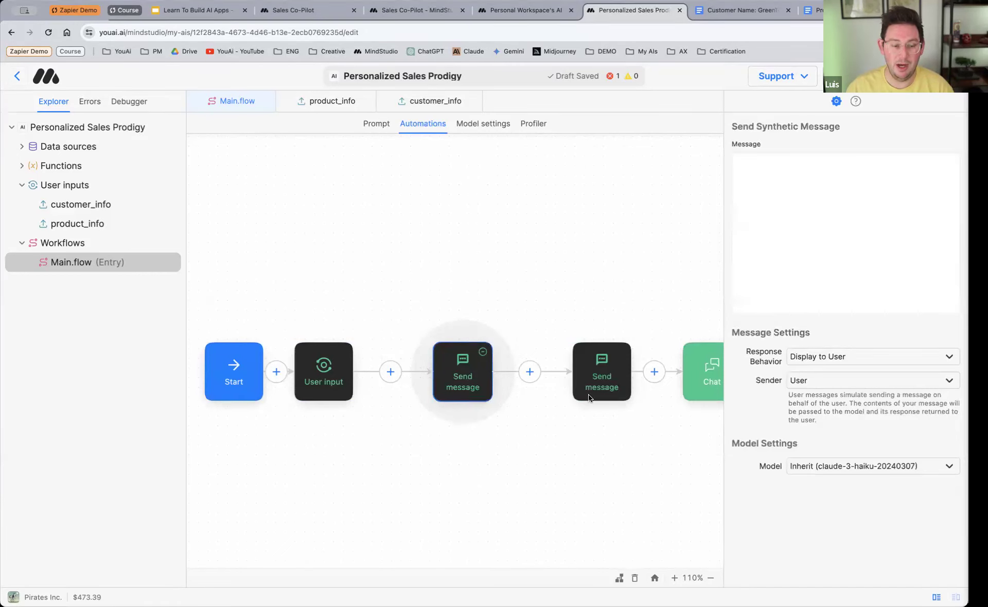
pyautogui.click(833, 227)
pyautogui.write('Wh')
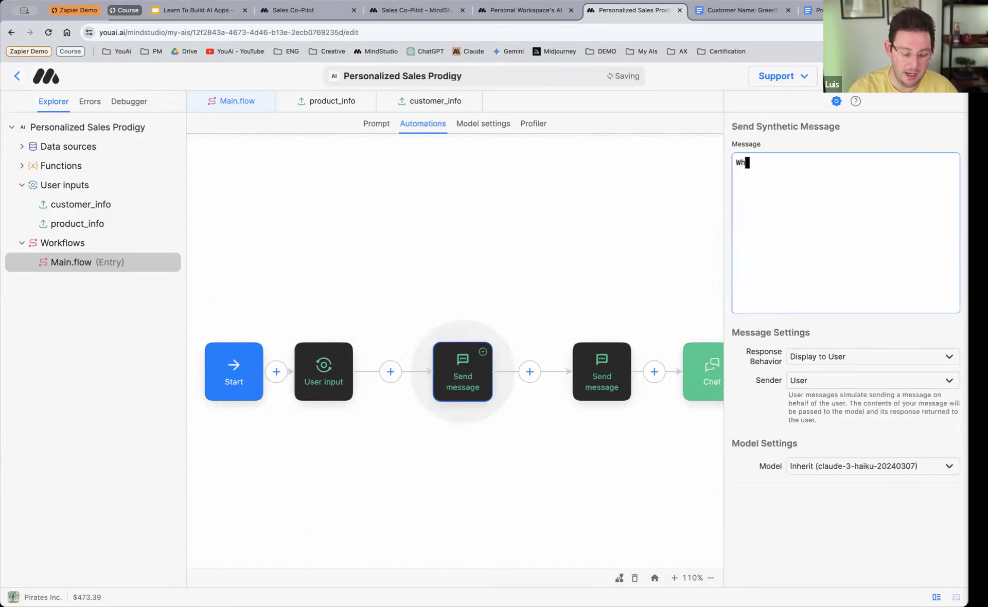
pyautogui.write('at are some pain p')
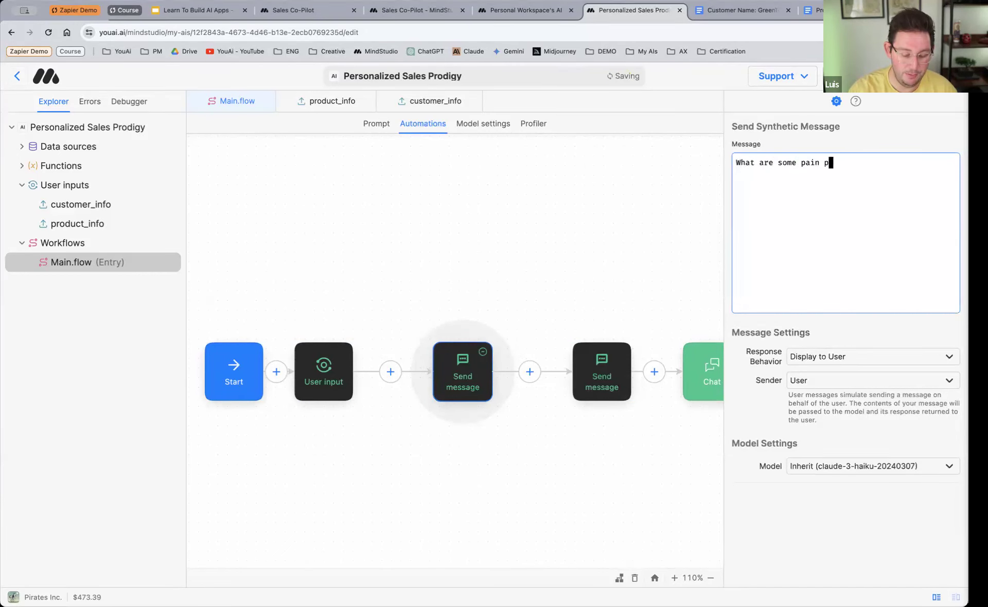
pyautogui.write('oints that the following ')
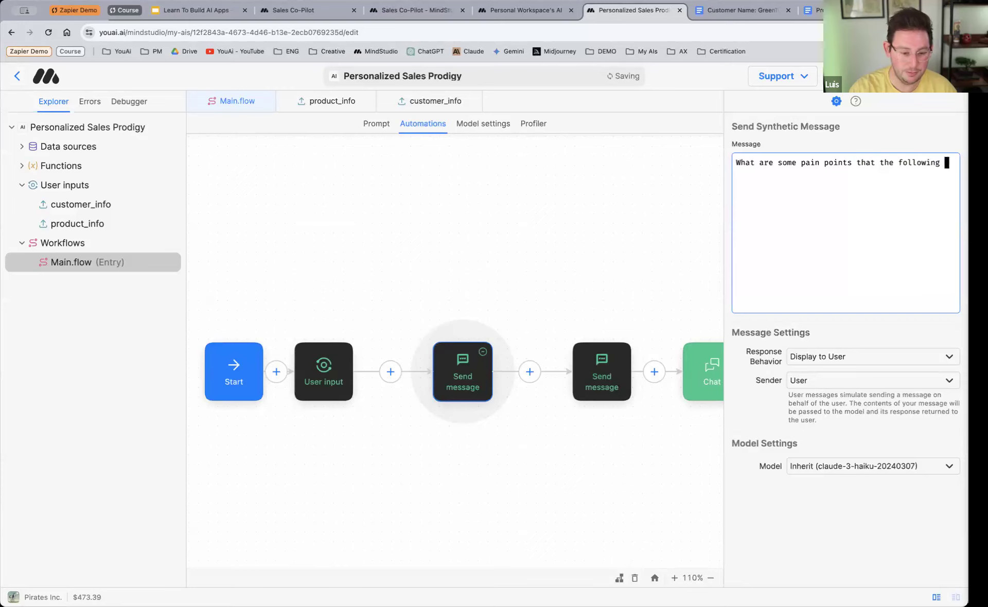
pyautogui.write('customer might have regarding project ma')
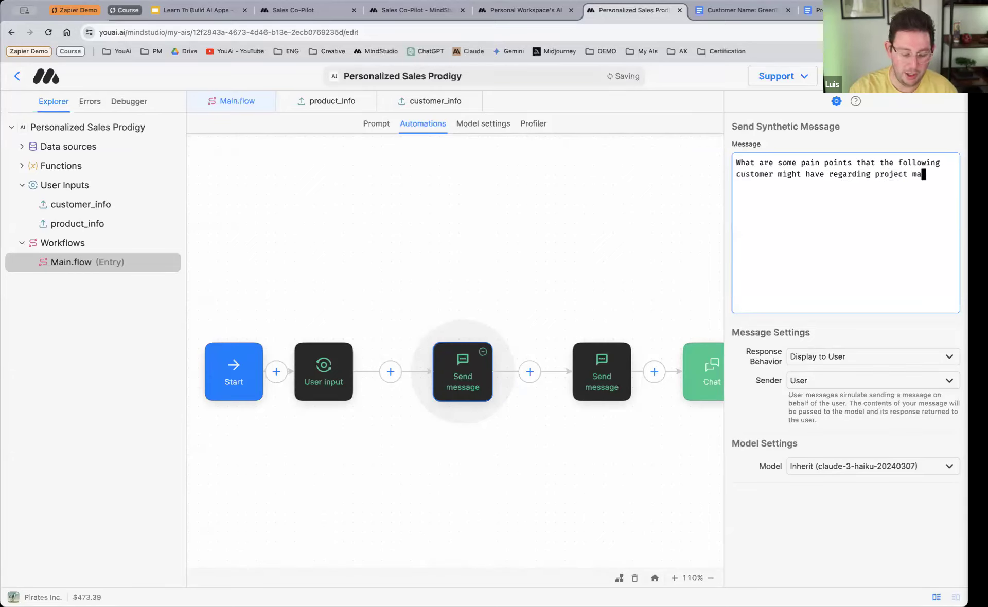
pyautogui.write('nagement?')
pyautogui.press('Return')
pyautogui.press('Return')
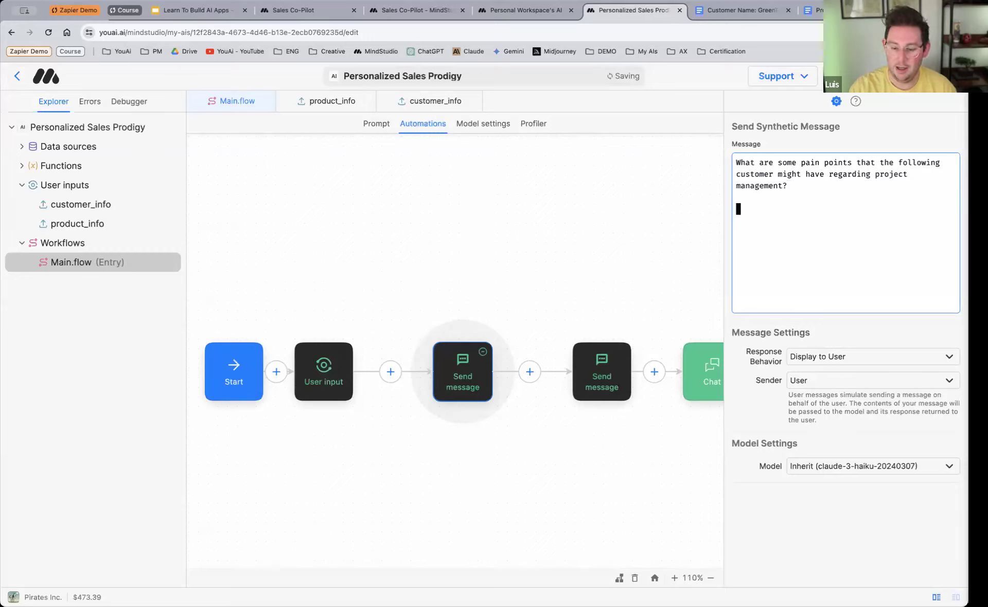
# Step: Add the heading "## Customer info" below the pain points question, with the variable {{customer_info}} on the line under it
pyautogui.write('## Customer info')
pyautogui.press('Return')
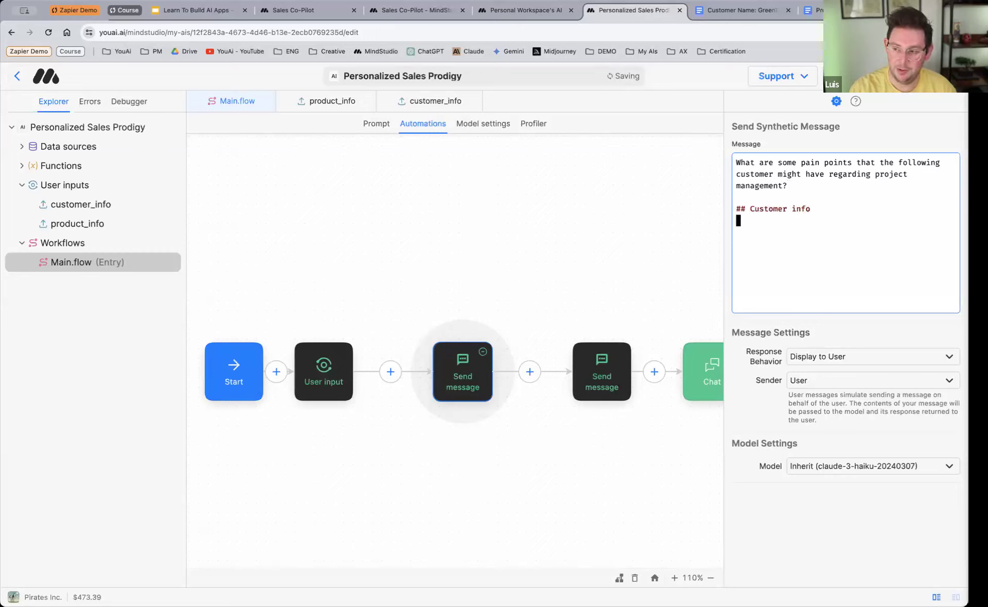
pyautogui.write('{{')
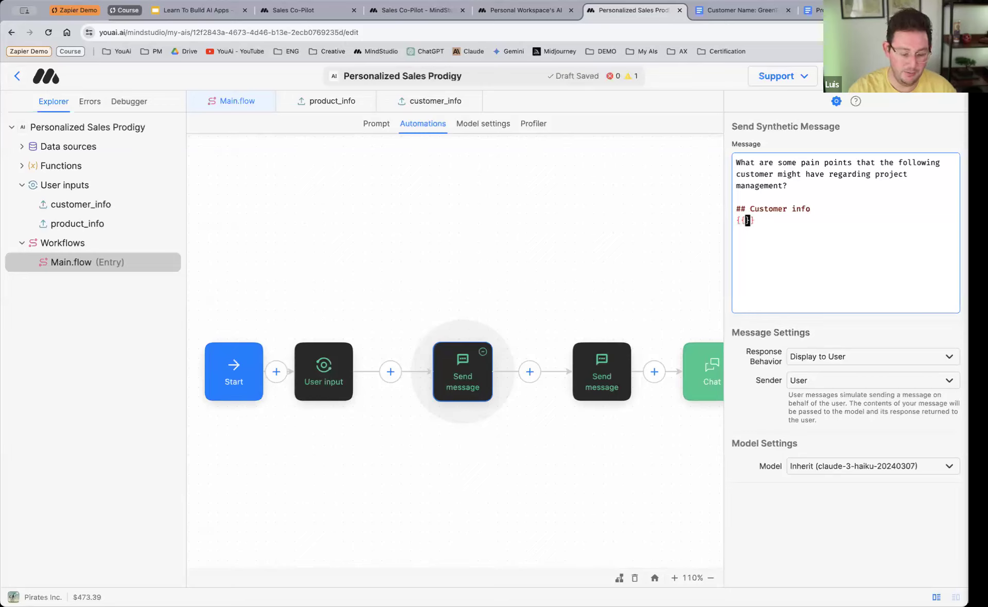
pyautogui.write('customer_')
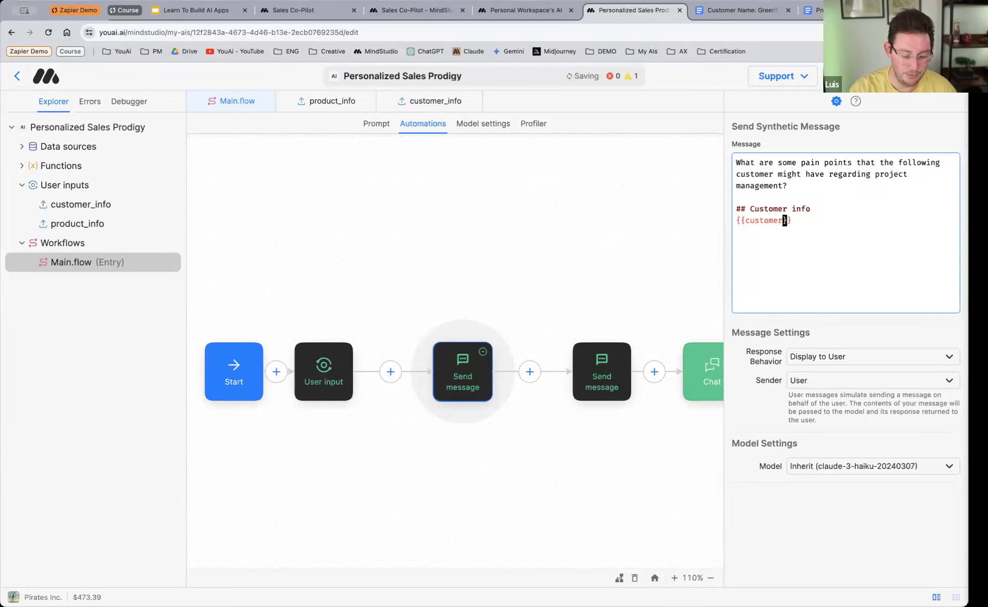
pyautogui.write('info')
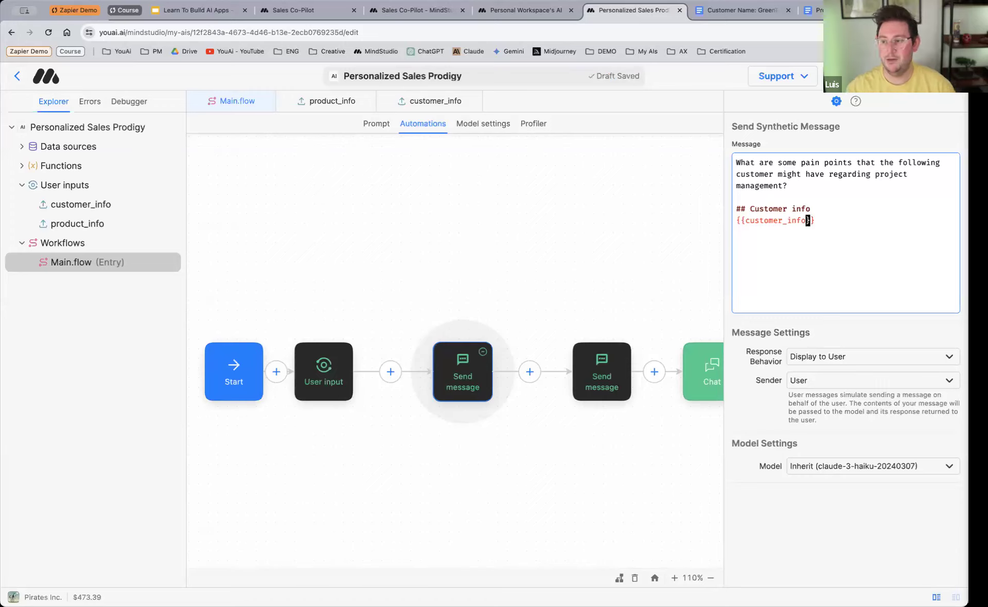
pyautogui.click(826, 221)
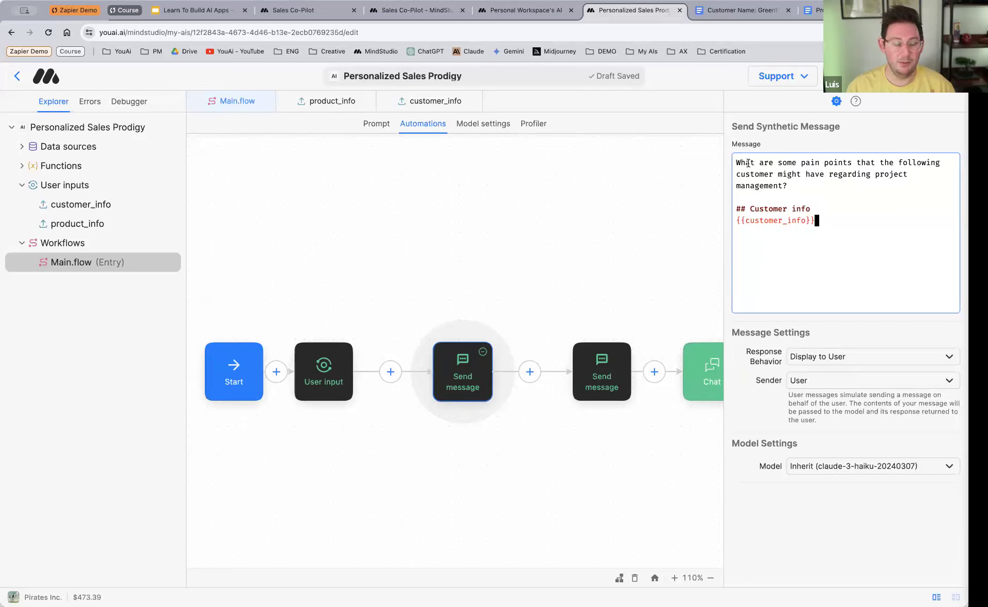
pyautogui.doubleClick(882, 175)
pyautogui.moveTo(882, 175); pyautogui.dragTo(782, 188)
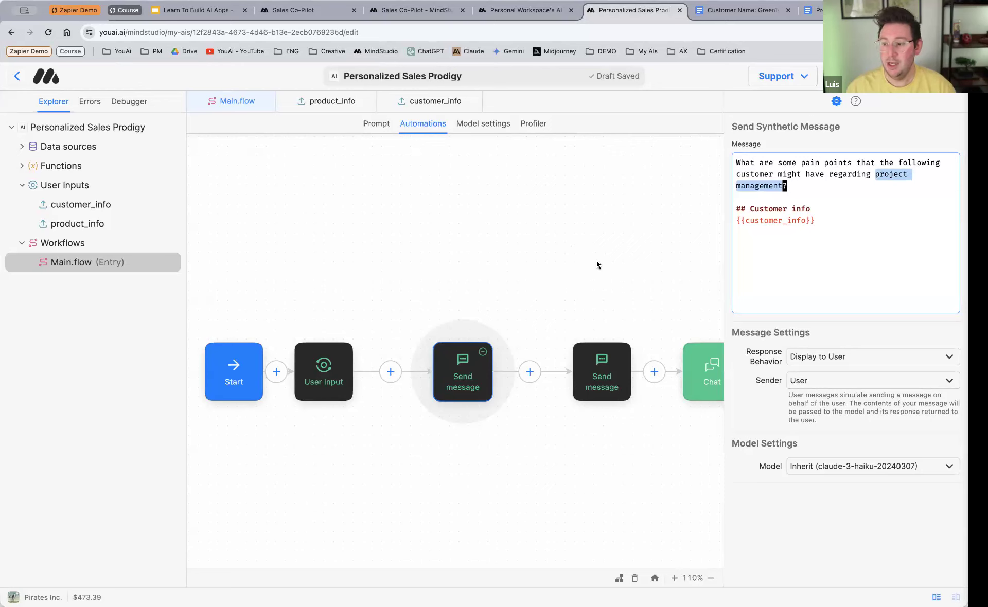
pyautogui.click(536, 265)
# Step: Set the pain points message's response behavior to Assign to Variable, with the variable name pain_points
pyautogui.click(483, 365)
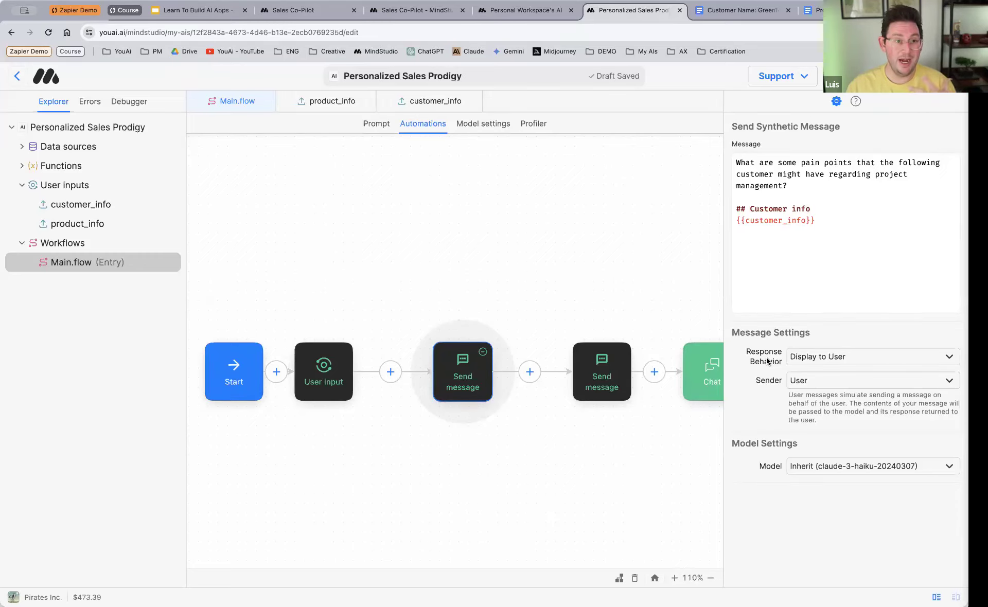
pyautogui.click(863, 362)
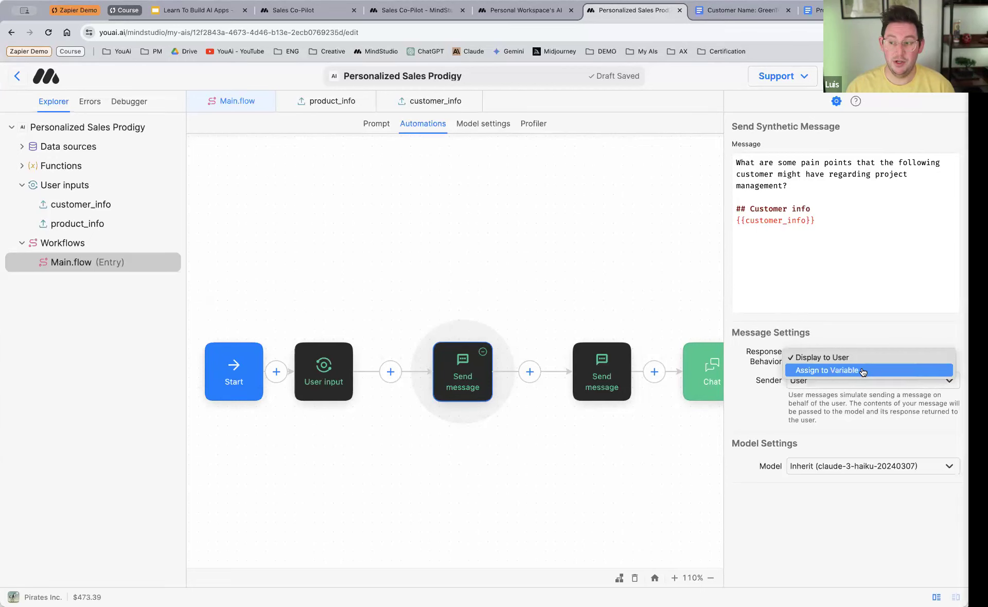
pyautogui.click(862, 371)
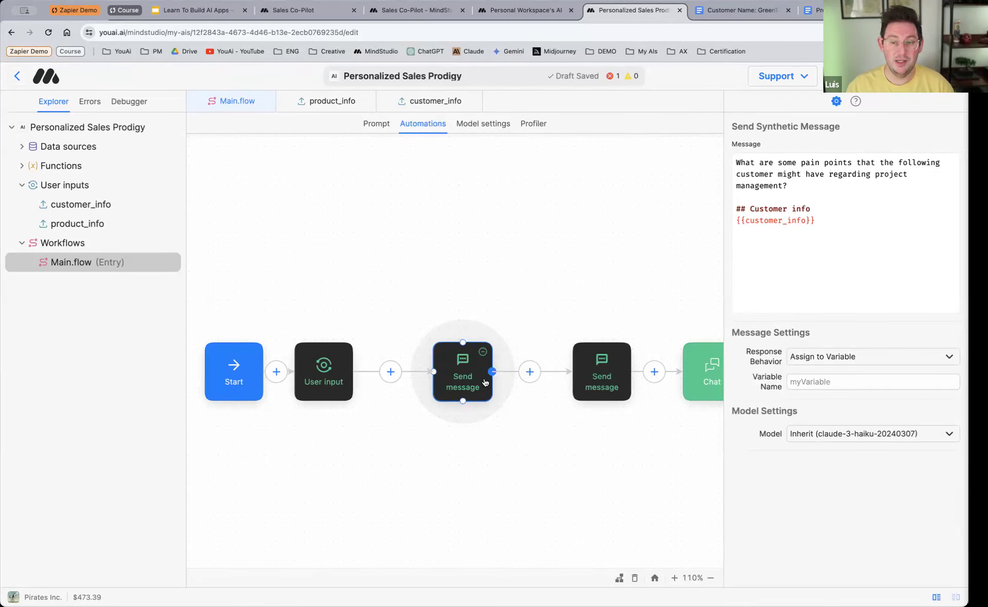
pyautogui.click(482, 352)
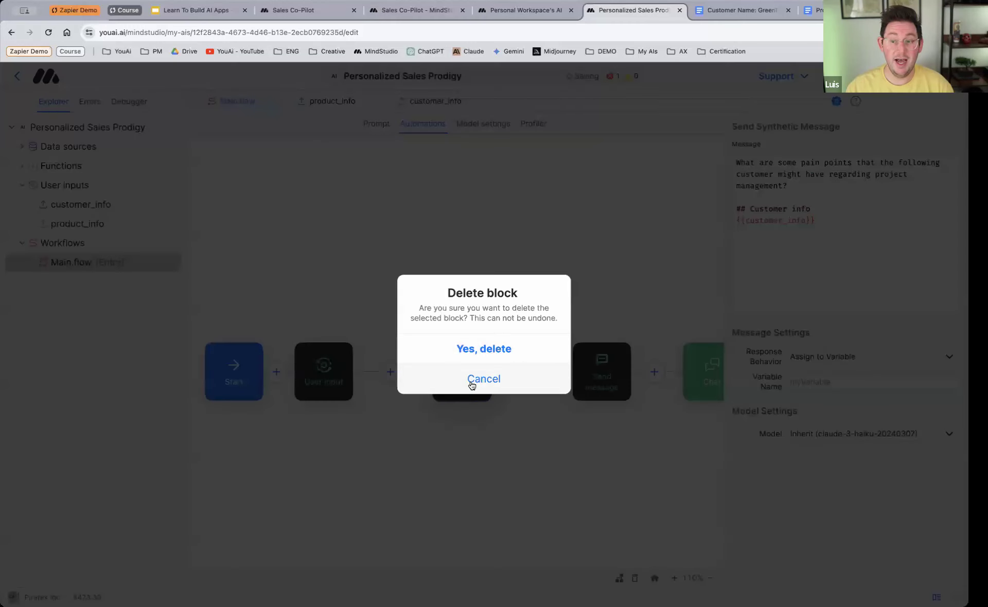
pyautogui.click(503, 379)
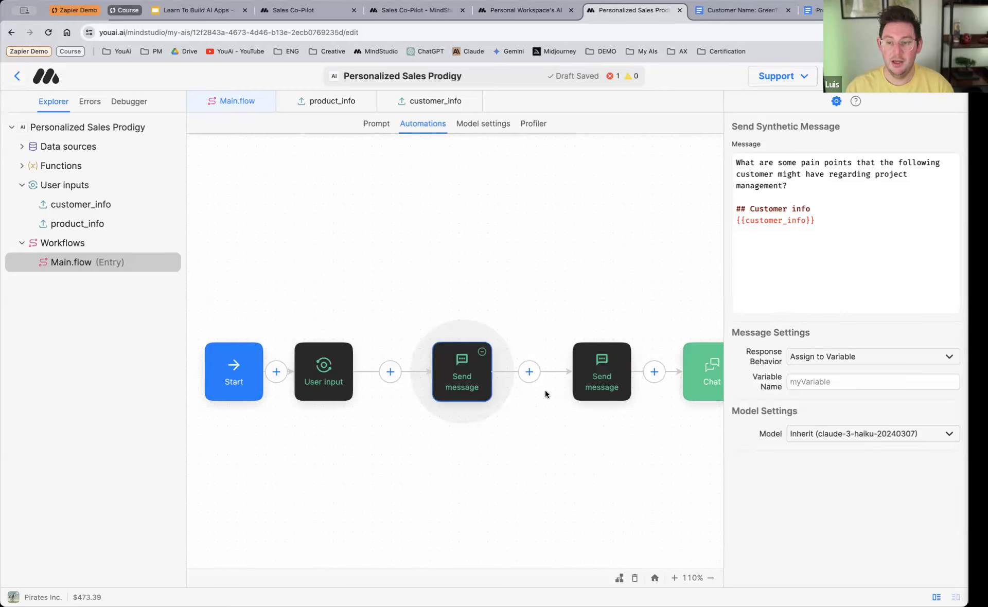
pyautogui.click(868, 382)
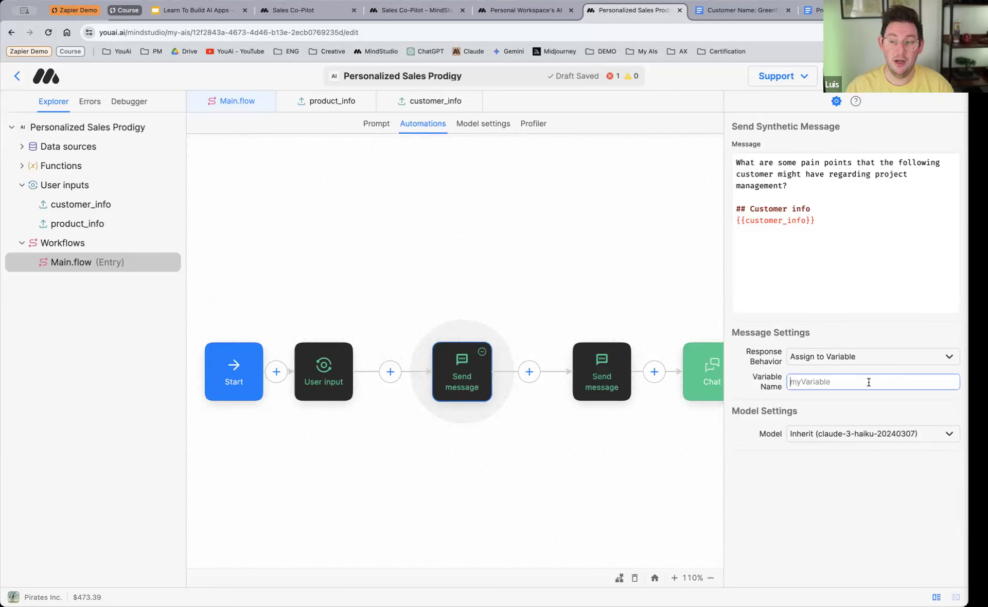
pyautogui.write('pa')
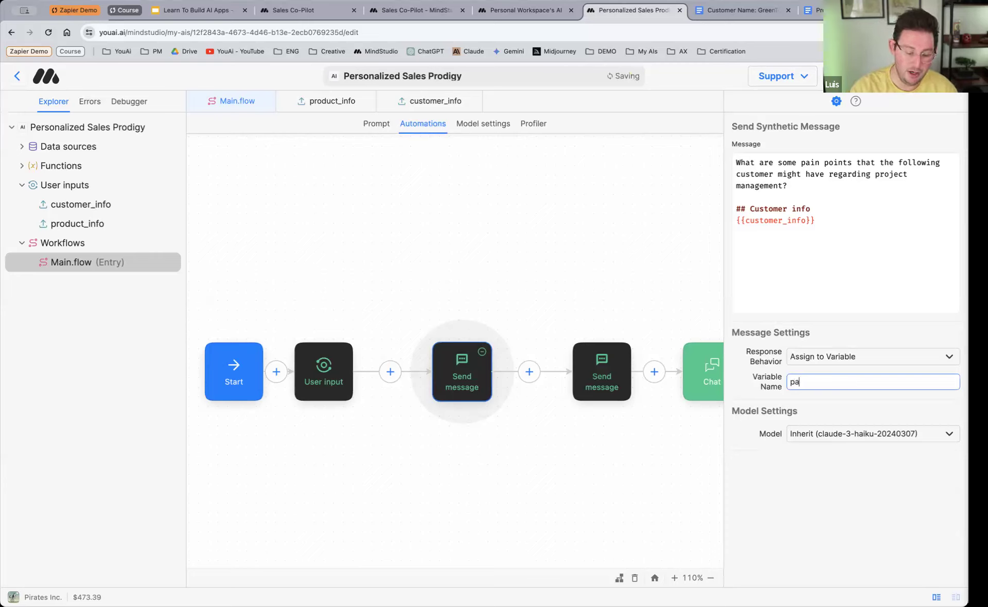
pyautogui.write('in_points')
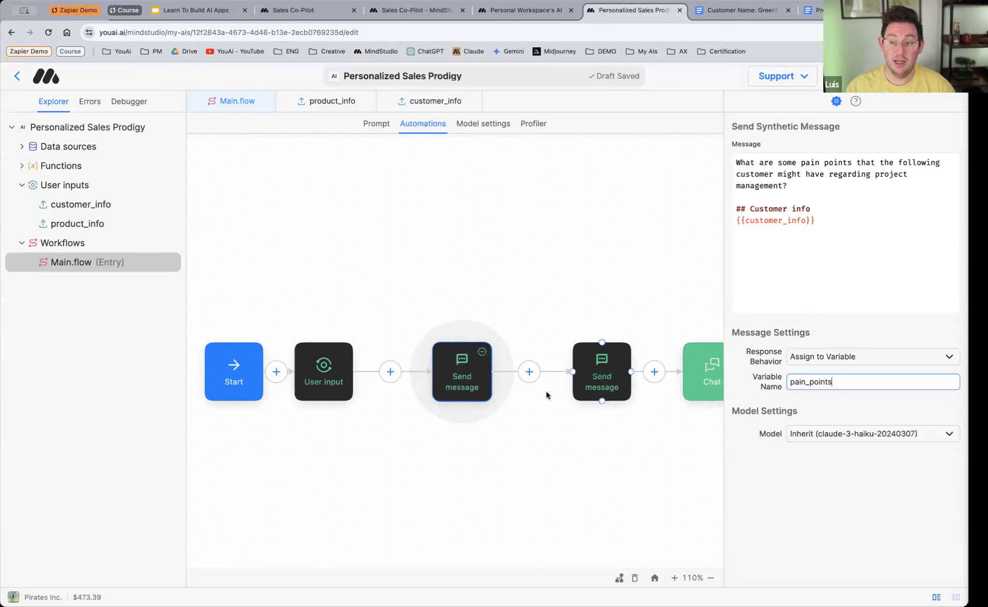
# Step: Add the variable {{pain_points}} on the line below {{customer_info}} in the sales page message's prompt
pyautogui.doubleClick(798, 381)
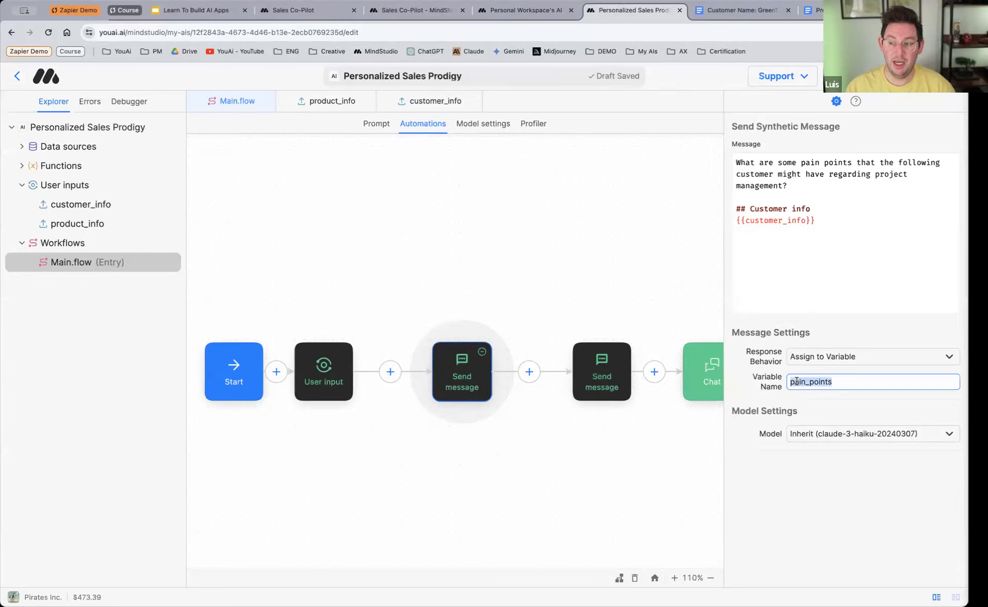
pyautogui.click(590, 369)
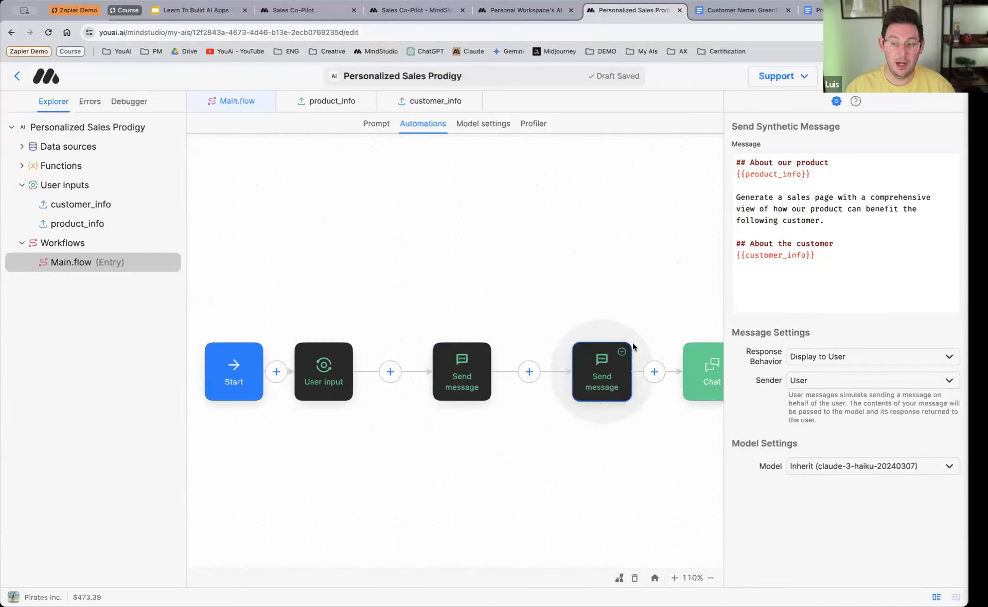
pyautogui.click(848, 255)
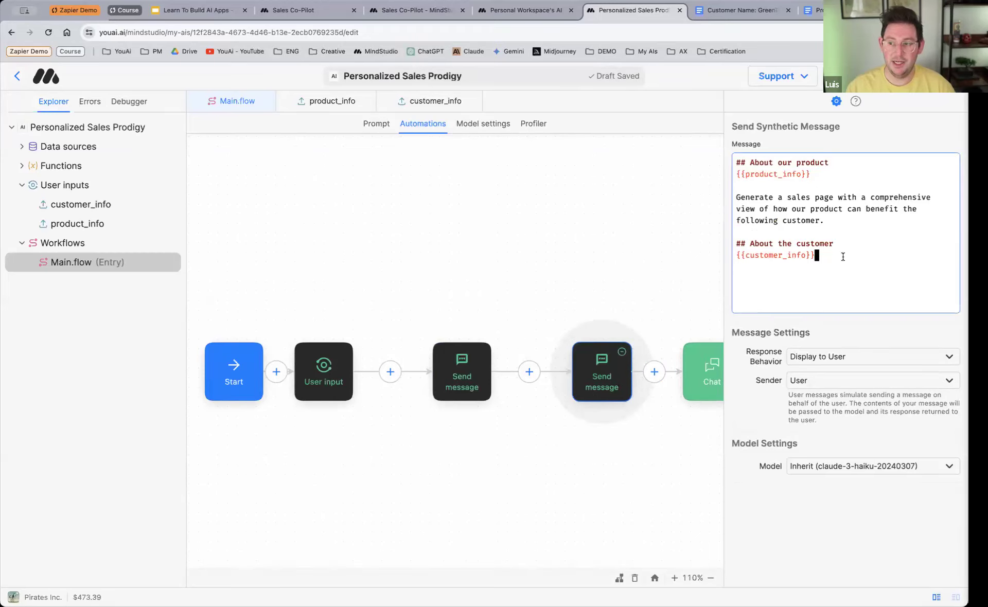
pyautogui.press('Return')
pyautogui.write('{{pain_points')
pyautogui.click(829, 265)
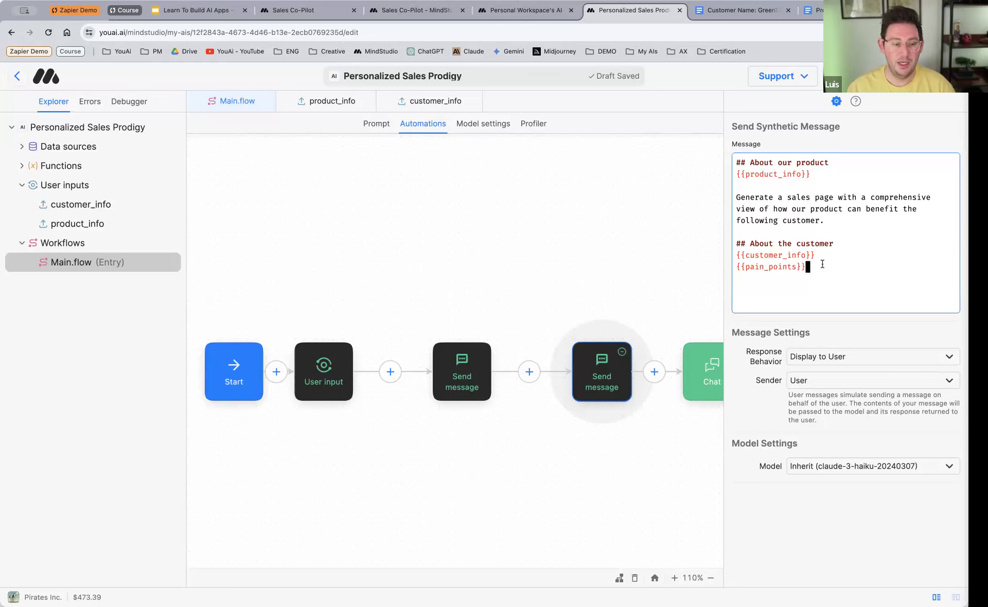
# Step: Shift the User input block slightly towards the pain points message block and look over the block types that can be inserted between them
pyautogui.scroll(-1, 563, 282)
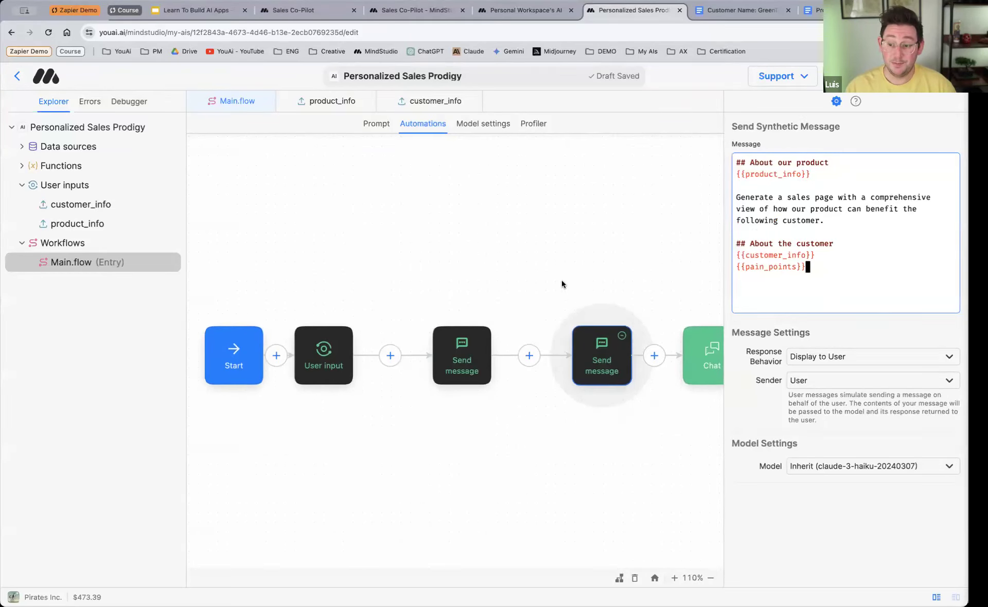
pyautogui.hscroll(10, 465, 405)
pyautogui.hscroll(-5, 466, 408)
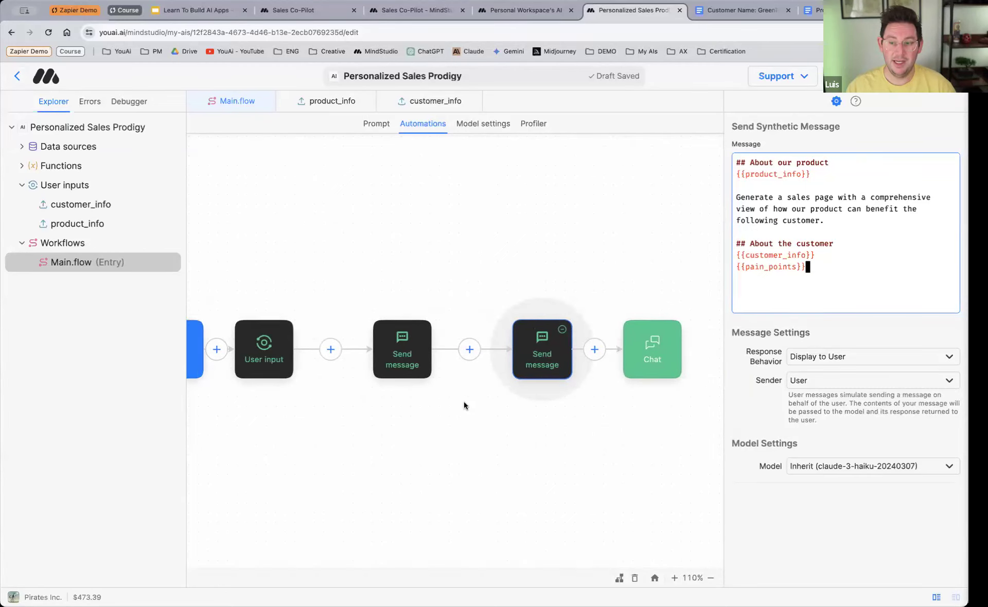
pyautogui.hscroll(-5, 464, 404)
pyautogui.hscroll(4, 464, 404)
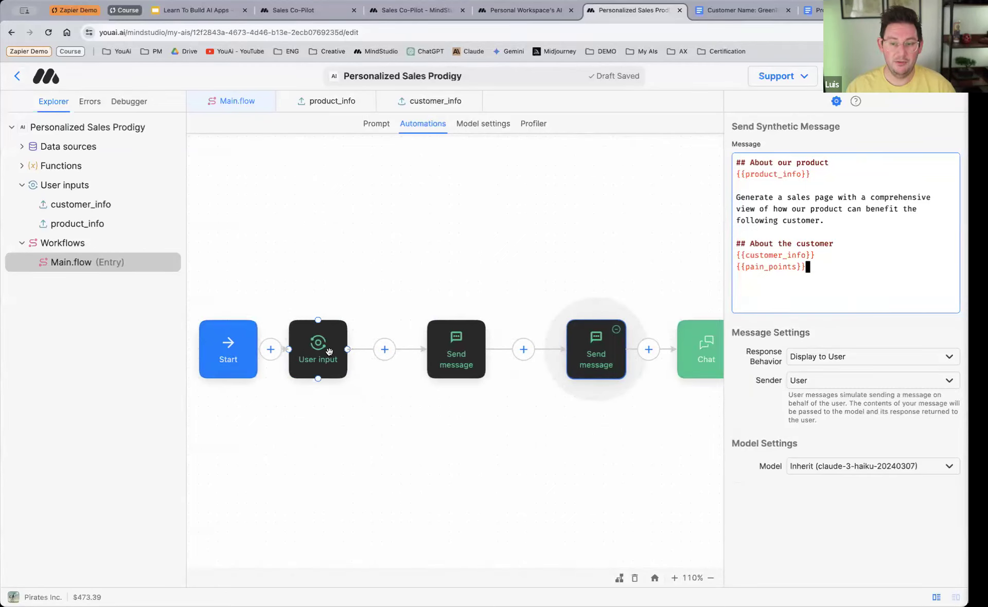
pyautogui.moveTo(329, 351); pyautogui.dragTo(355, 357)
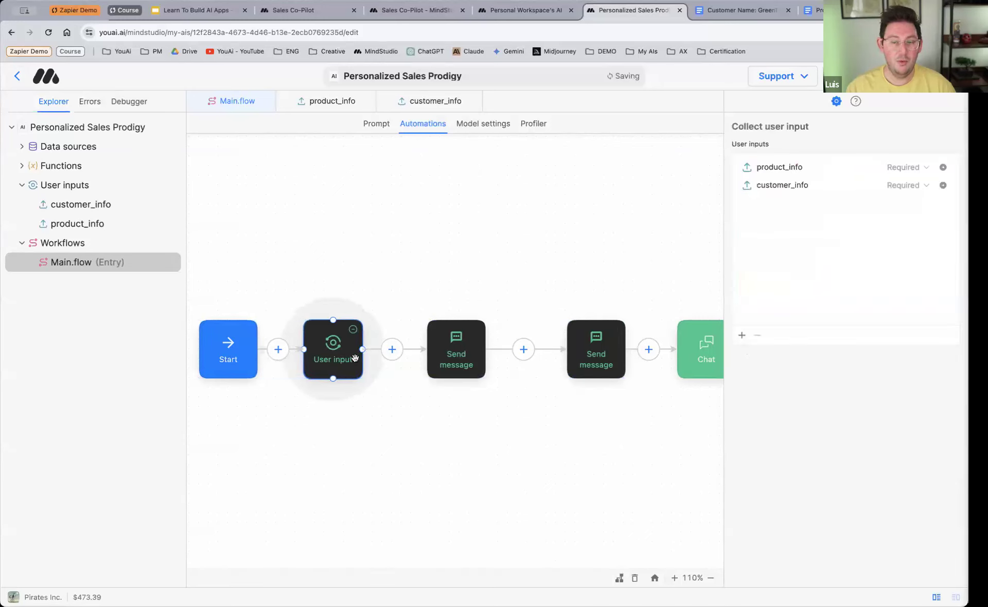
pyautogui.click(392, 351)
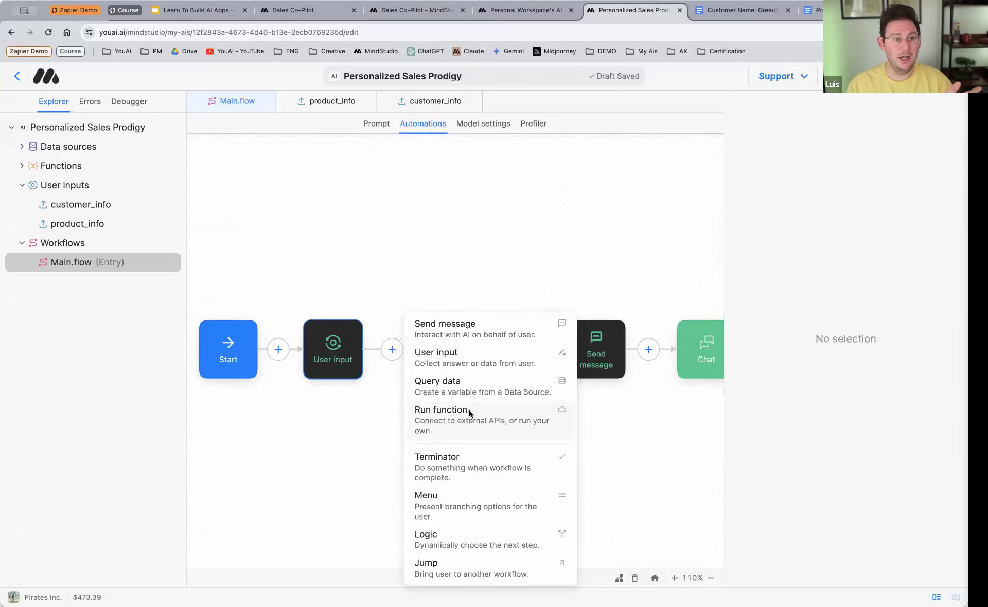
pyautogui.click(347, 437)
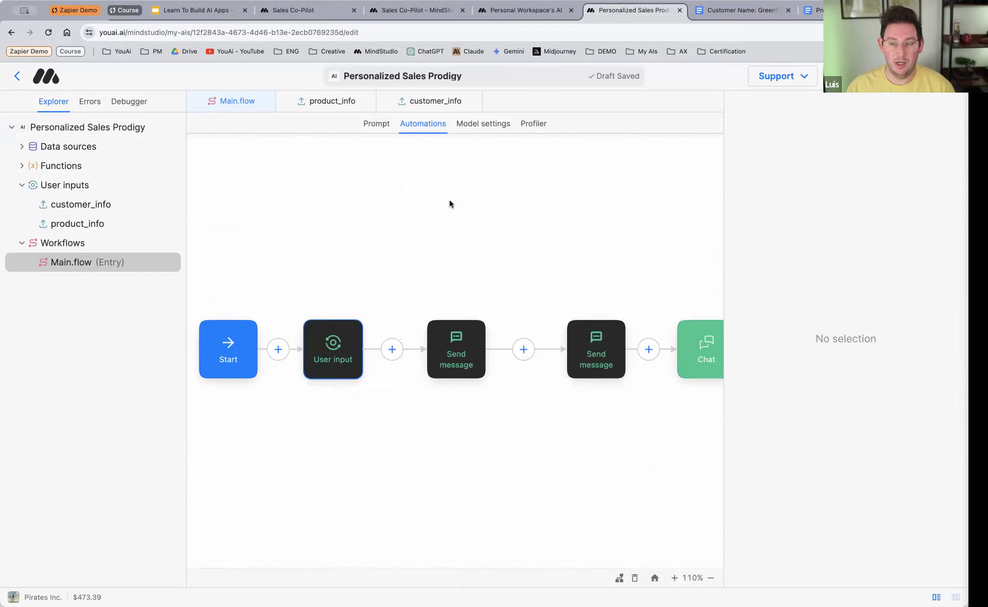
# Step: Set the Main.flow workflow's underlying model to GPT-3.5 (gpt-3.5-turbo-1106)
pyautogui.click(481, 125)
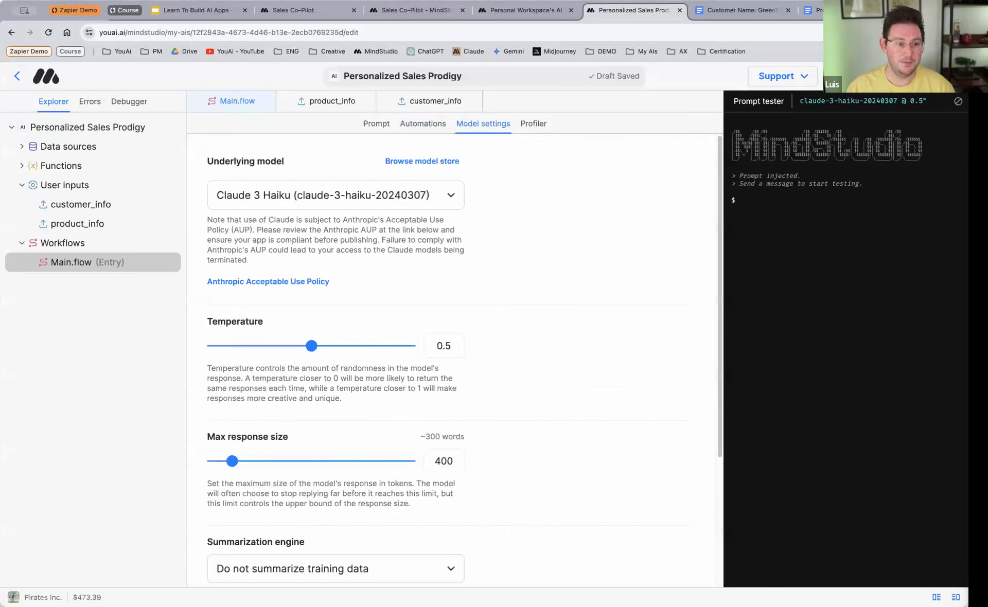
pyautogui.click(434, 201)
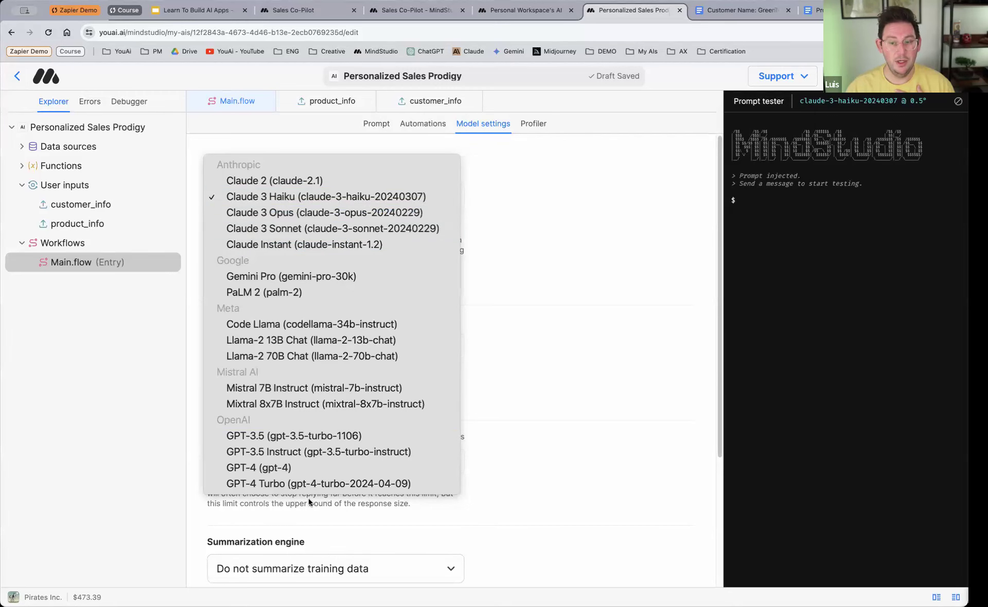
pyautogui.click(320, 438)
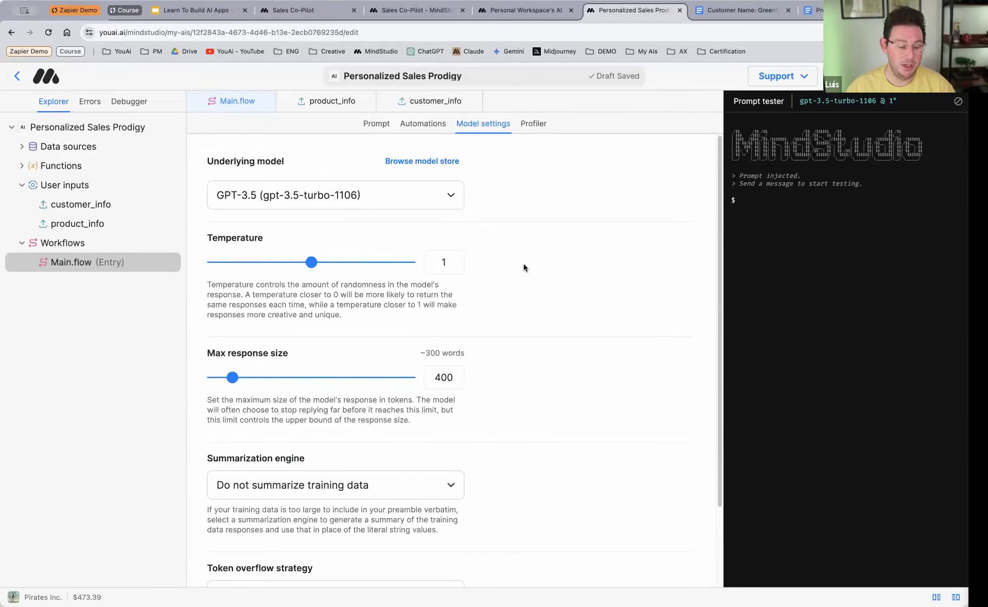
# Step: Configure the second Profiler profile to use Claude 3 Haiku (claude-3-haiku-20240307) with a temperature of 0.5
pyautogui.click(537, 130)
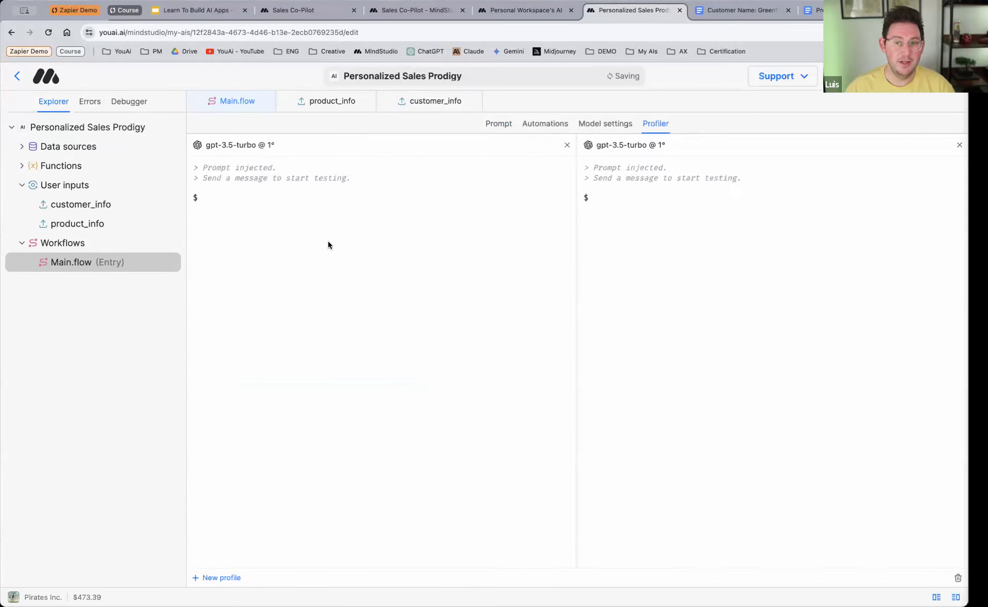
pyautogui.click(641, 147)
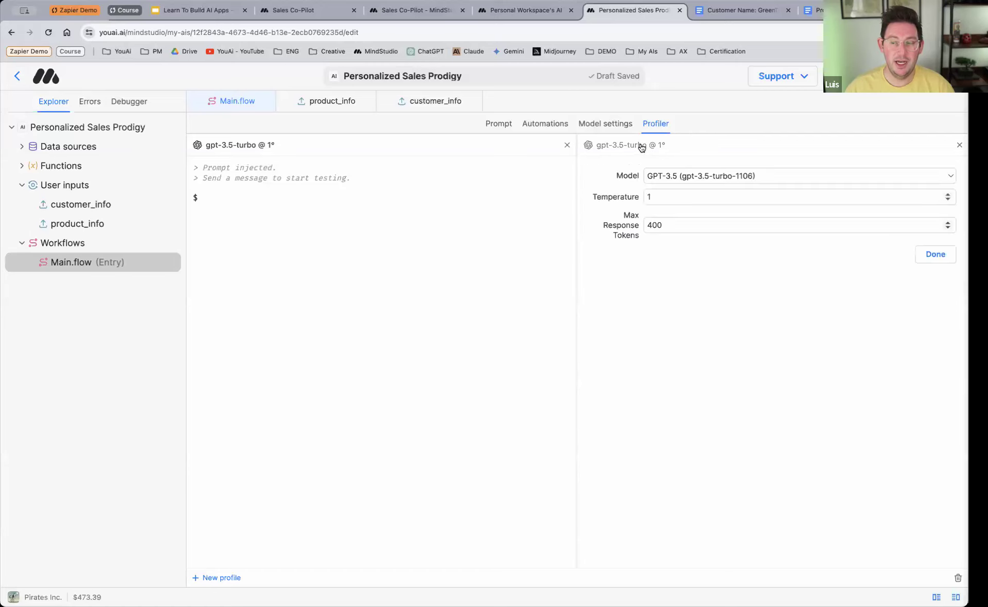
pyautogui.click(689, 174)
pyautogui.scroll(3, 689, 82)
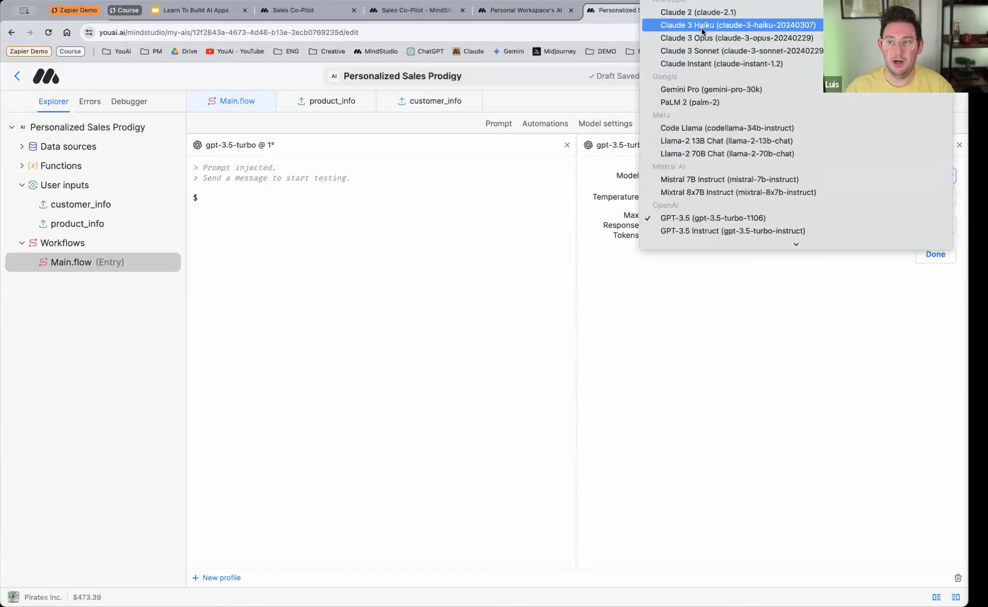
pyautogui.click(705, 26)
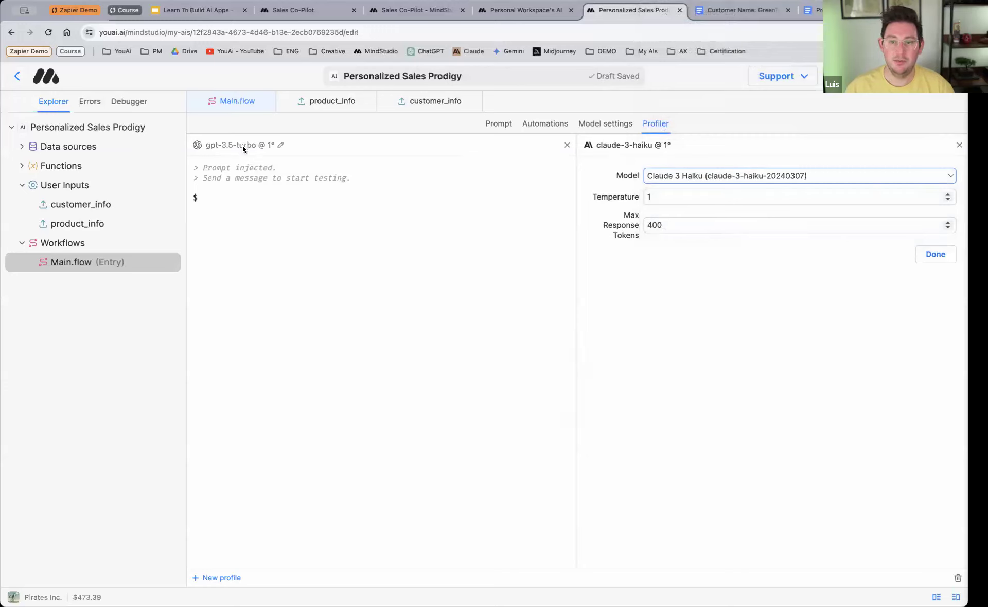
pyautogui.click(947, 200)
pyautogui.click(948, 201)
pyautogui.click(948, 200)
pyautogui.click(948, 200)
pyautogui.click(948, 200)
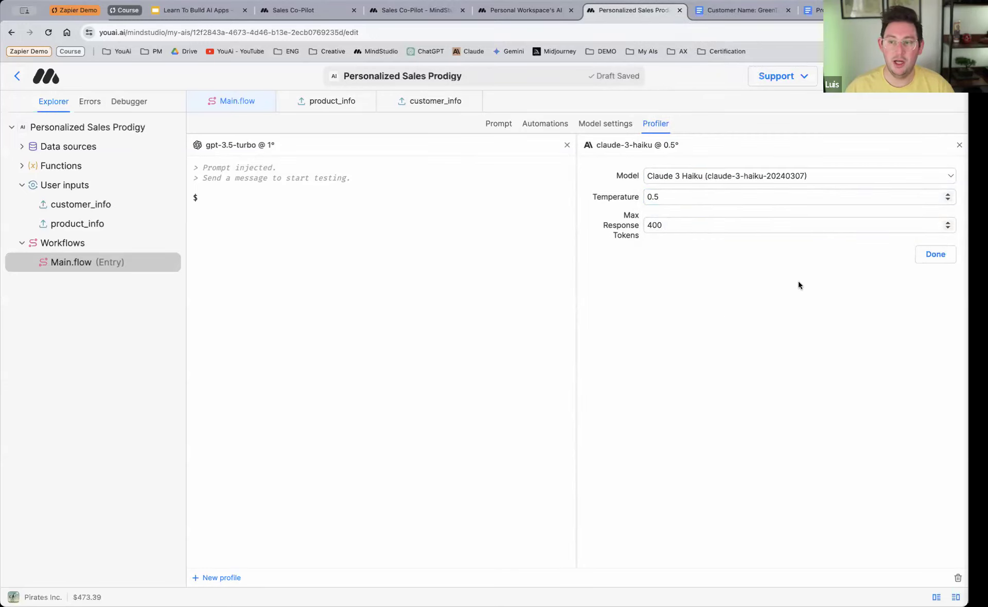
pyautogui.click(932, 254)
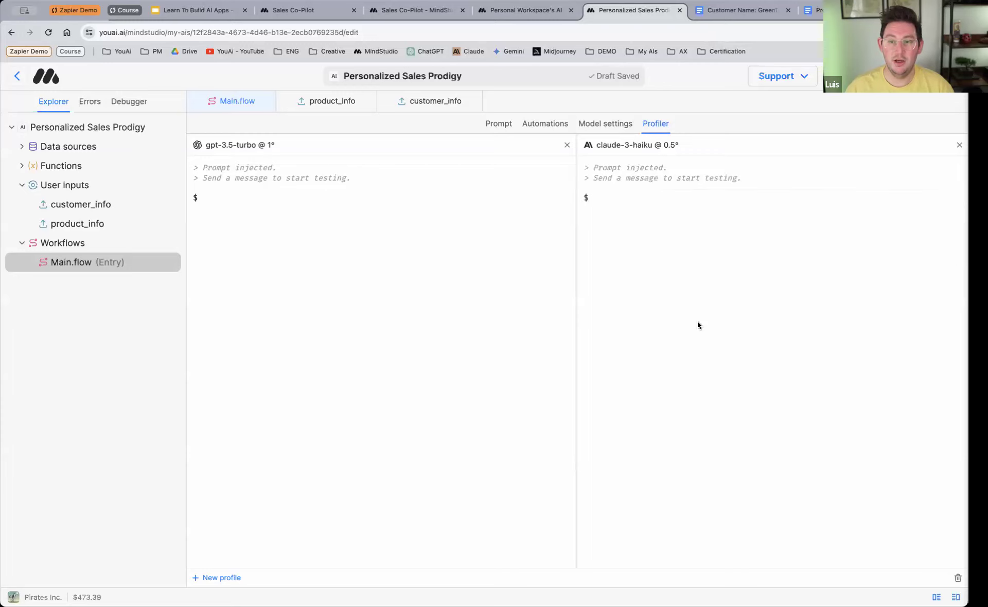
# Step: Add a third Profiler profile and set its model to GPT-4 Turbo (gpt-4-turbo-2024-04-09)
pyautogui.click(221, 577)
pyautogui.click(761, 146)
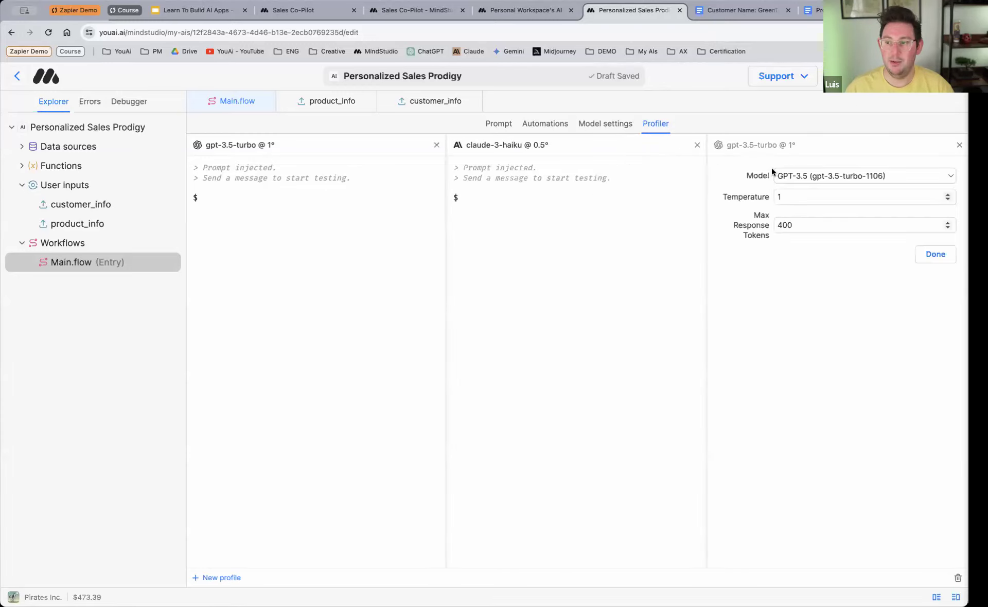
pyautogui.click(813, 175)
pyautogui.click(854, 214)
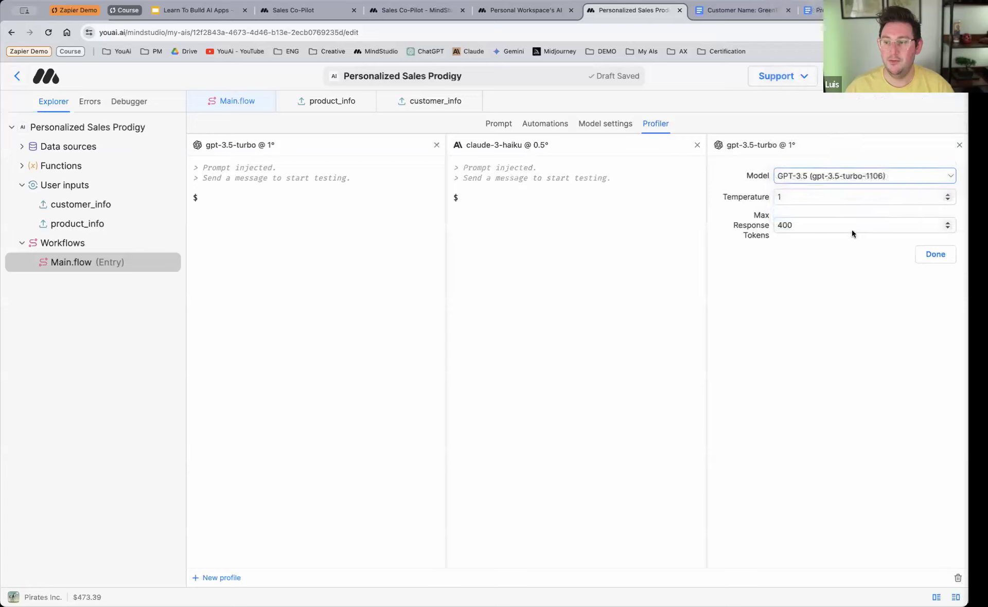
pyautogui.click(456, 260)
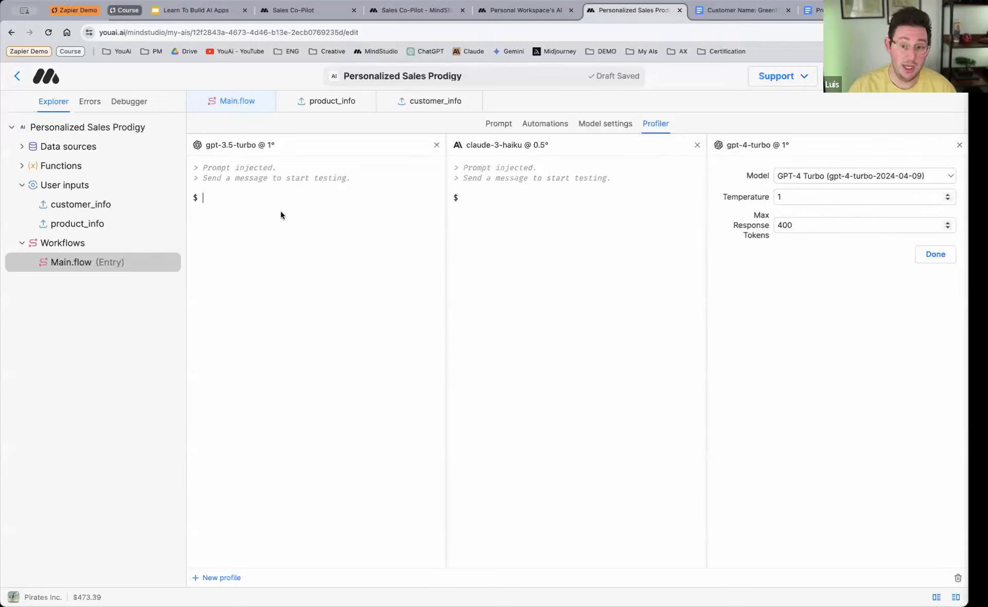
# Step: Finish the GPT-4 Turbo profile's setup and send the test message "Tell me a story about a dog" to all three profiles
pyautogui.click(282, 215)
pyautogui.write('Tell m')
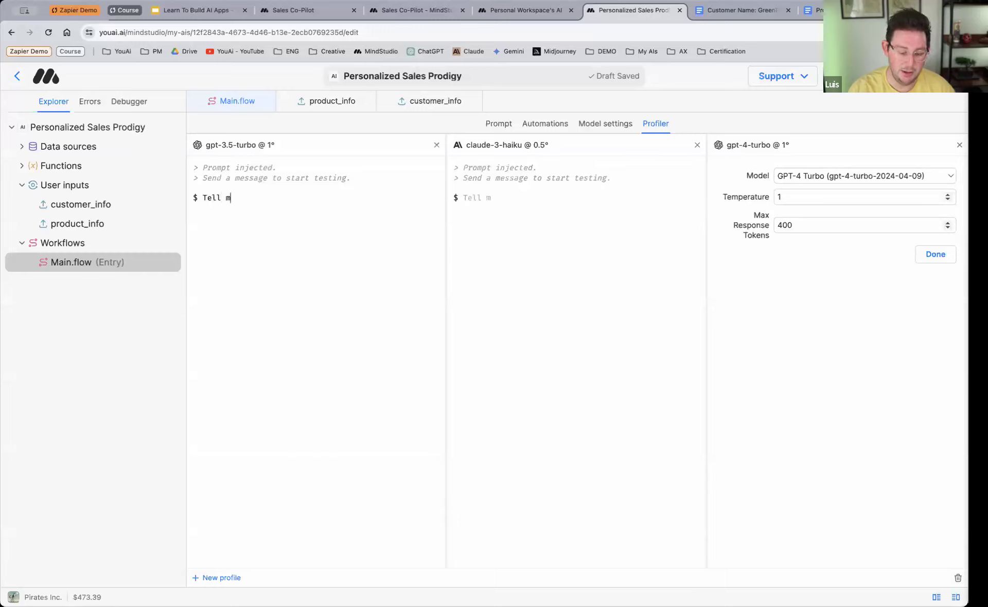
pyautogui.write('e a story abou')
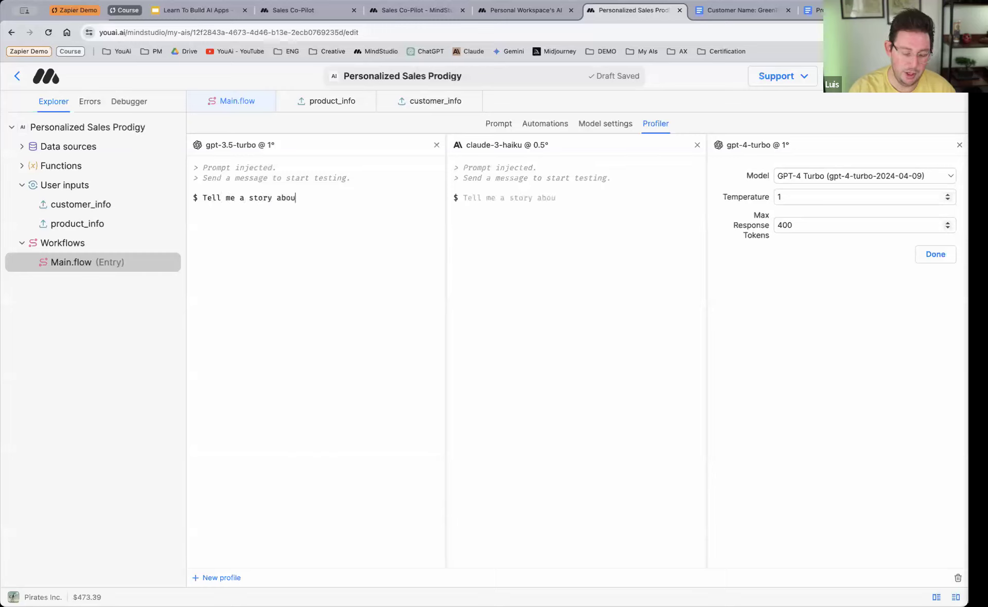
pyautogui.write('t a dof')
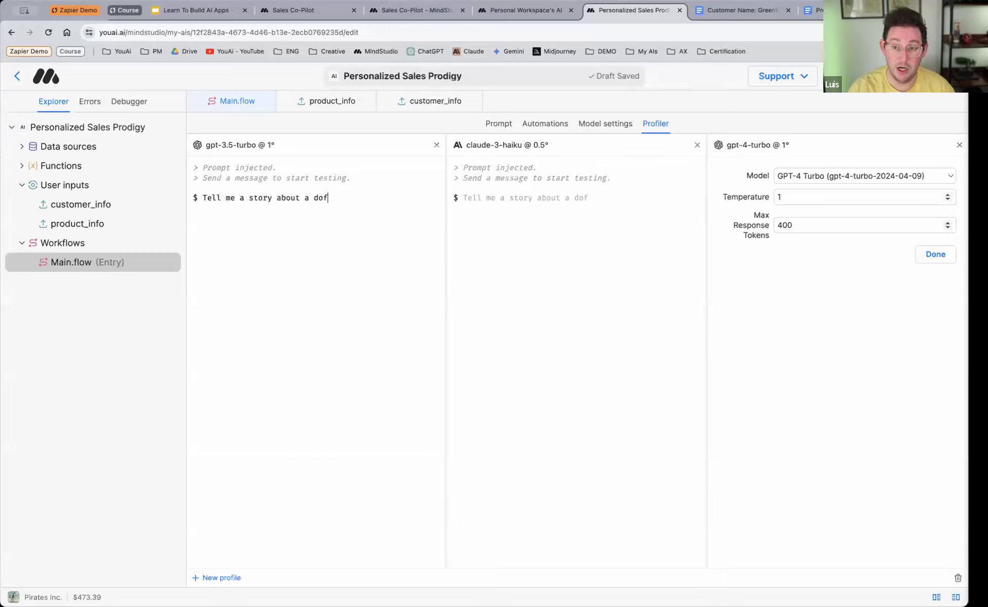
pyautogui.press('BackSpace')
pyautogui.write('g')
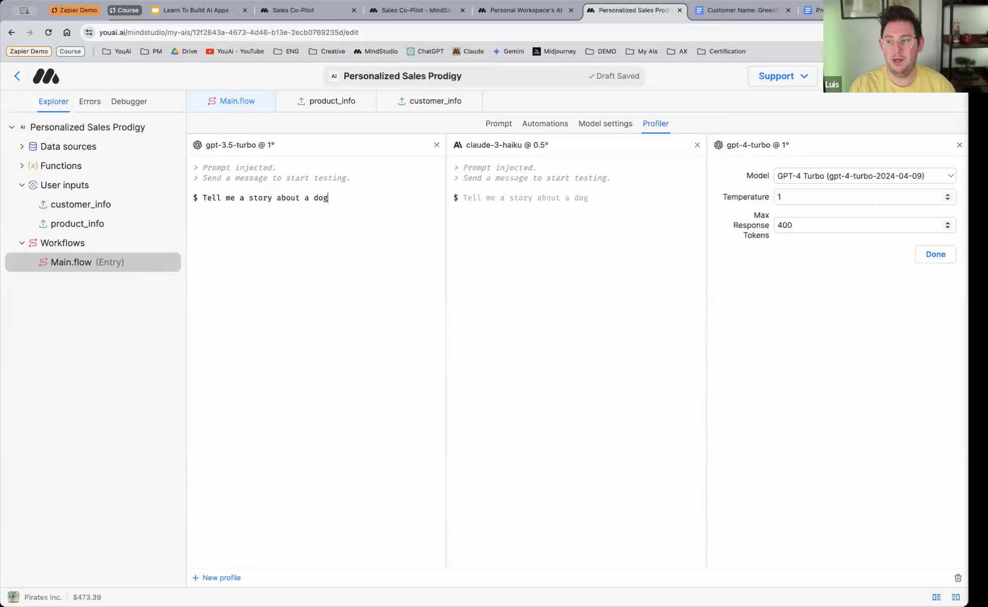
pyautogui.click(932, 254)
pyautogui.click(340, 203)
pyautogui.press('Return')
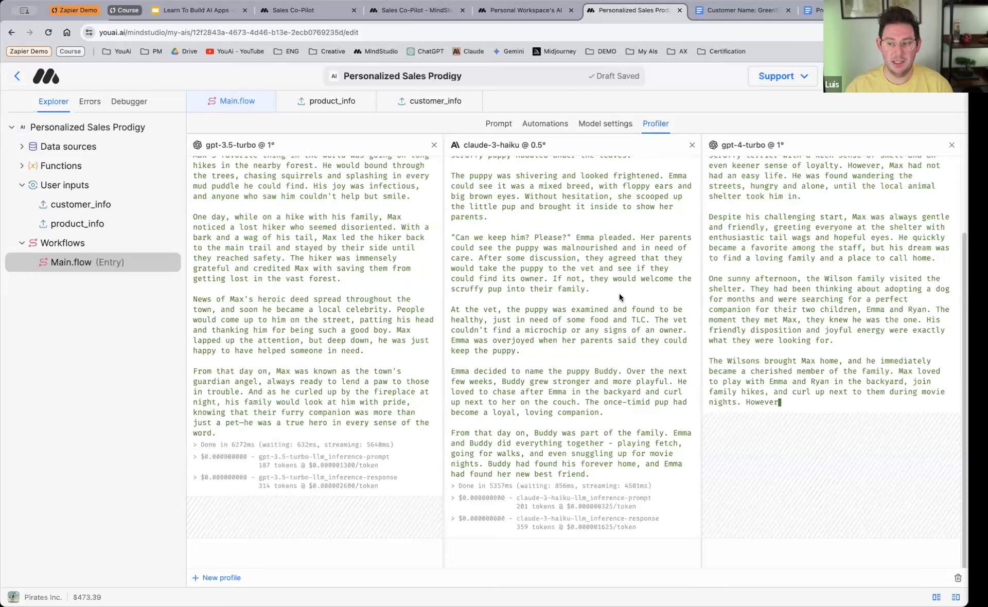
# Step: Compare the three models' dog stories, their completion times and the price per prompt token of each
pyautogui.scroll(1, 597, 298)
pyautogui.scroll(5, 597, 301)
pyautogui.scroll(-4, 597, 301)
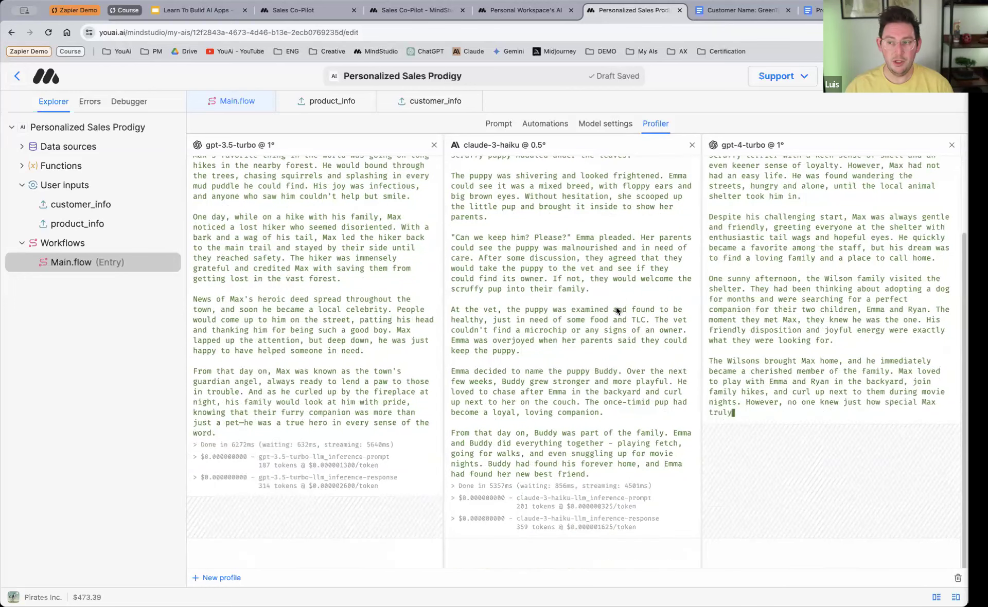
pyautogui.scroll(-2, 437, 278)
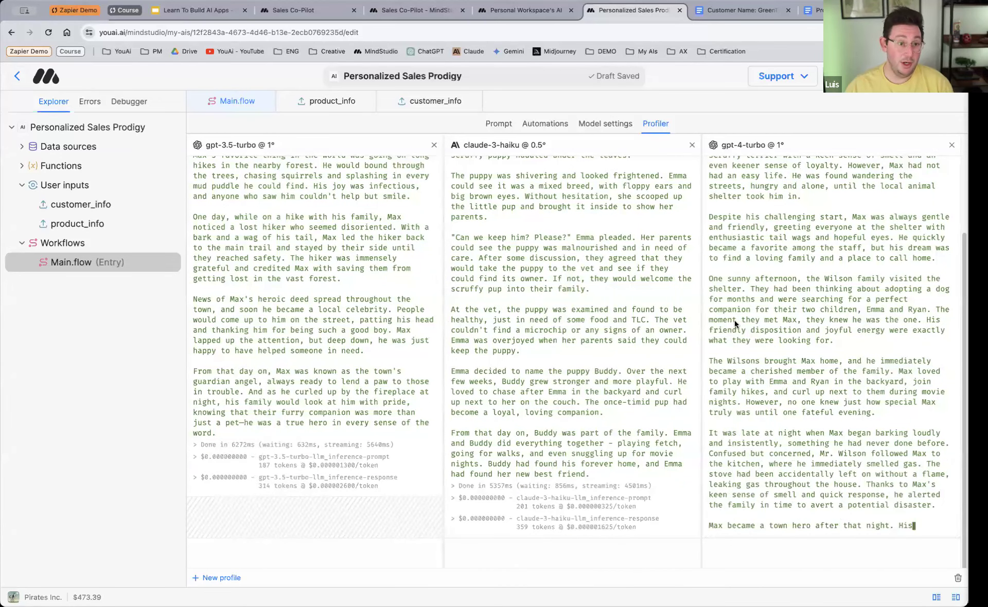
pyautogui.scroll(-1, 599, 296)
pyautogui.scroll(-2, 571, 301)
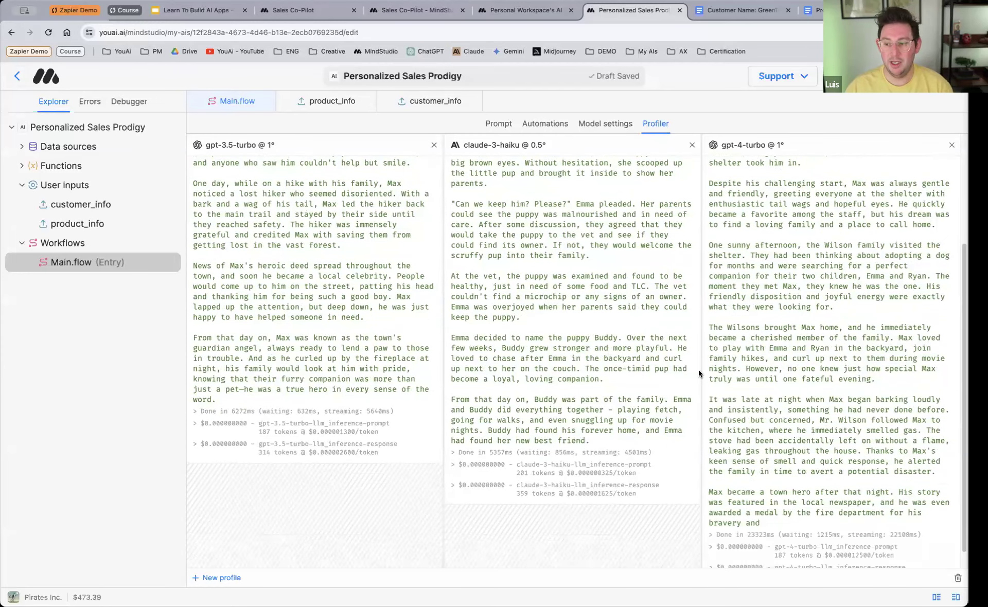
pyautogui.scroll(-4, 721, 367)
pyautogui.scroll(10, 741, 355)
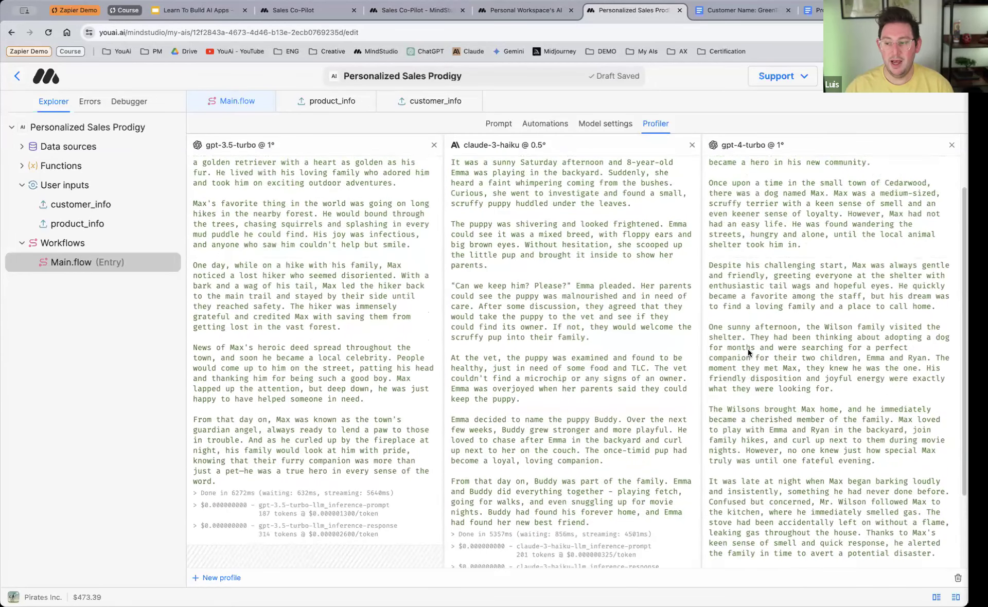
pyautogui.scroll(-8, 778, 381)
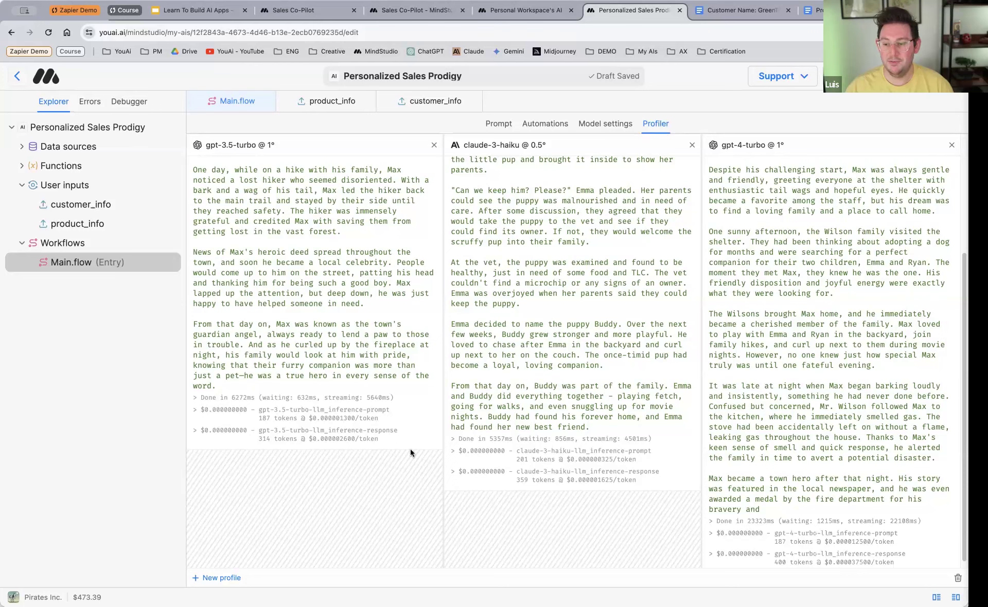
pyautogui.doubleClick(342, 419)
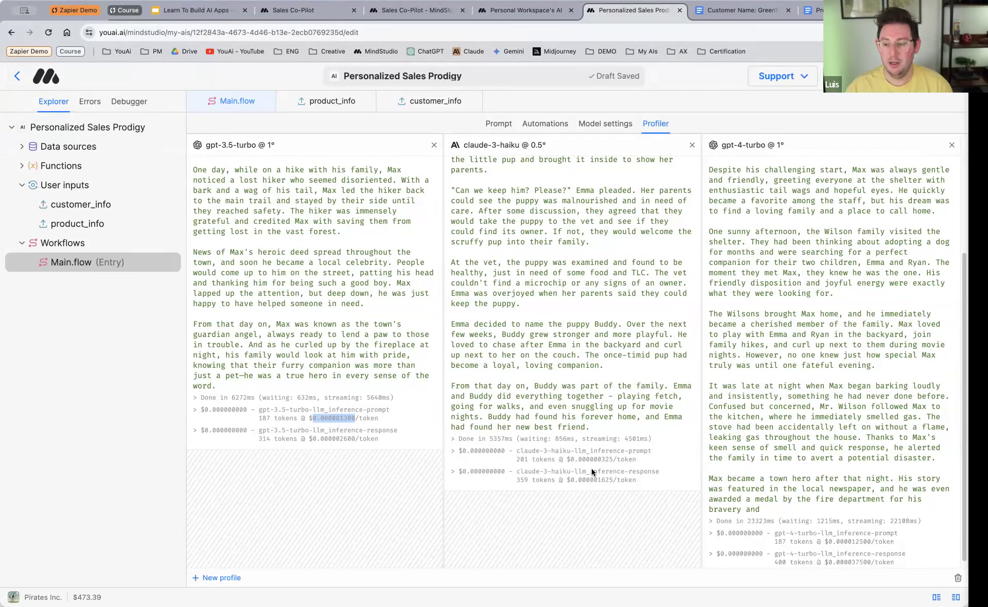
pyautogui.doubleClick(603, 459)
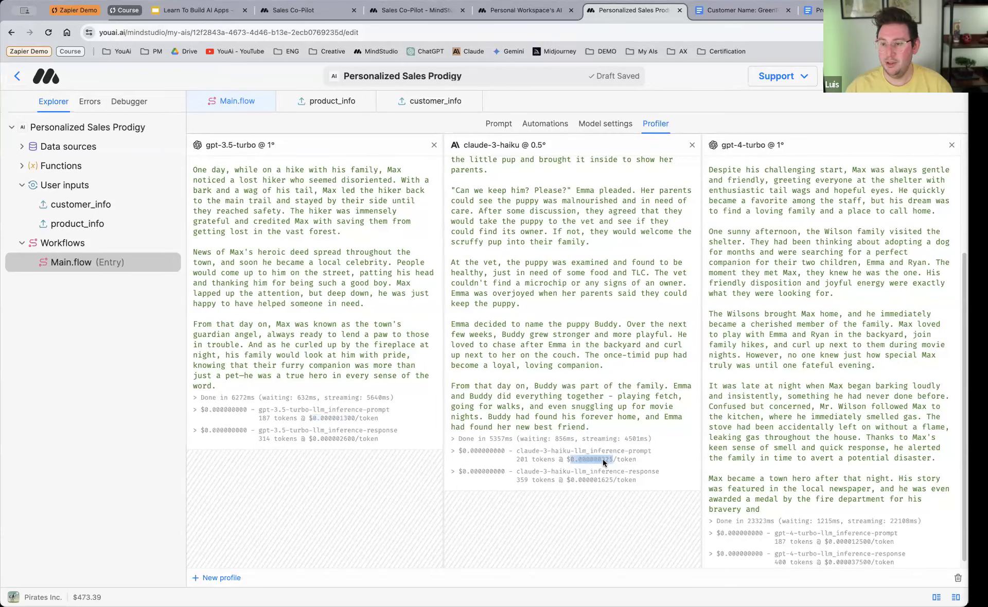
pyautogui.doubleClick(858, 541)
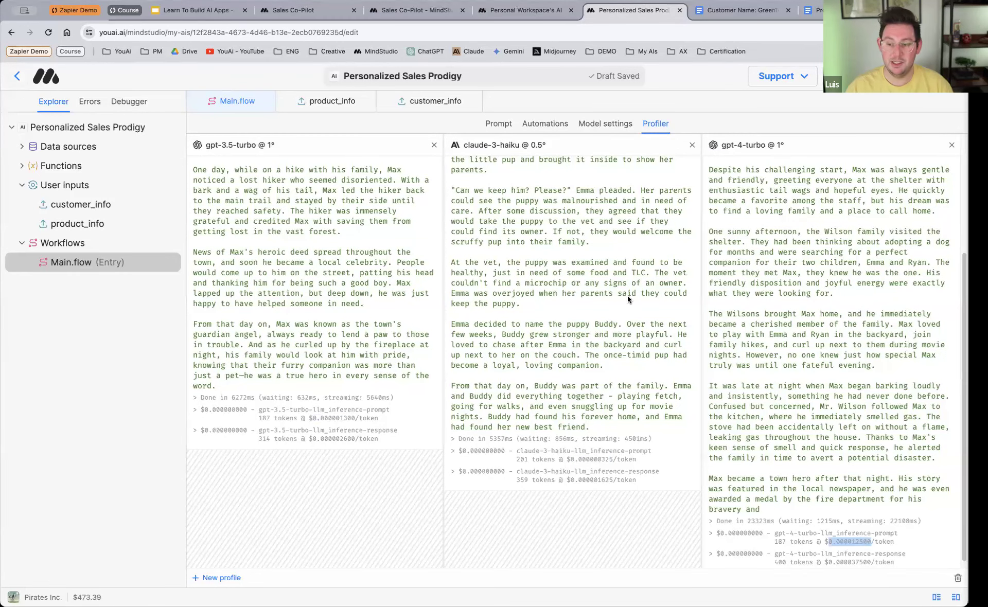
# Step: Try the Main.flow model temperature at 2, 0 and 1.18, and return it to 1
pyautogui.scroll(3, 543, 331)
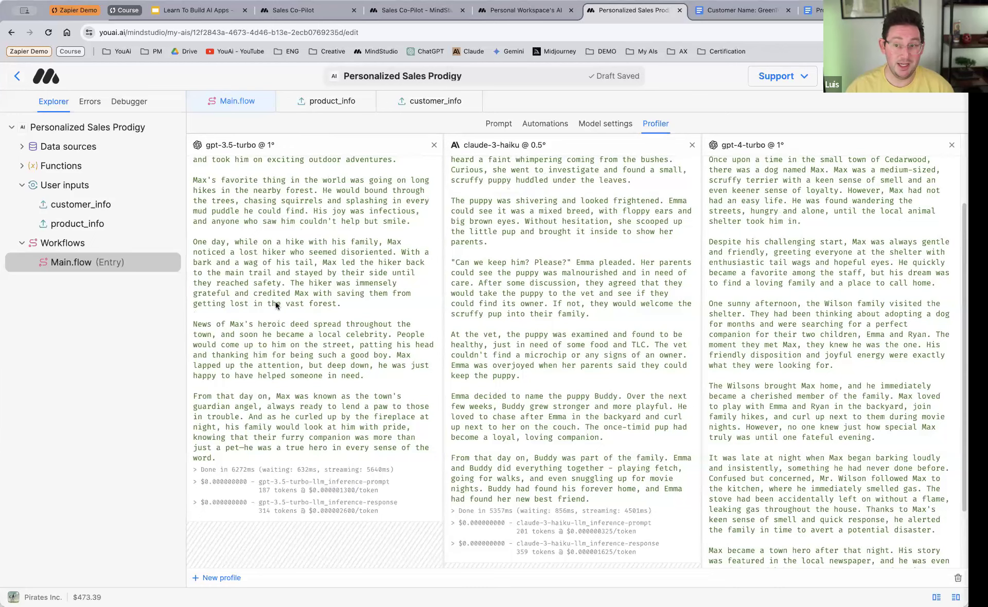
pyautogui.click(600, 124)
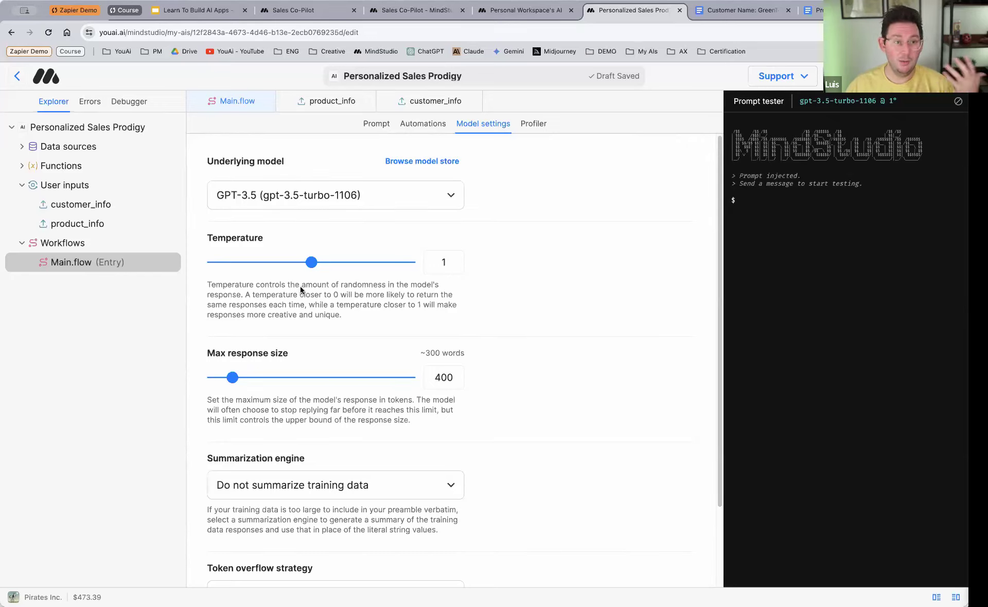
pyautogui.moveTo(311, 263); pyautogui.dragTo(586, 296)
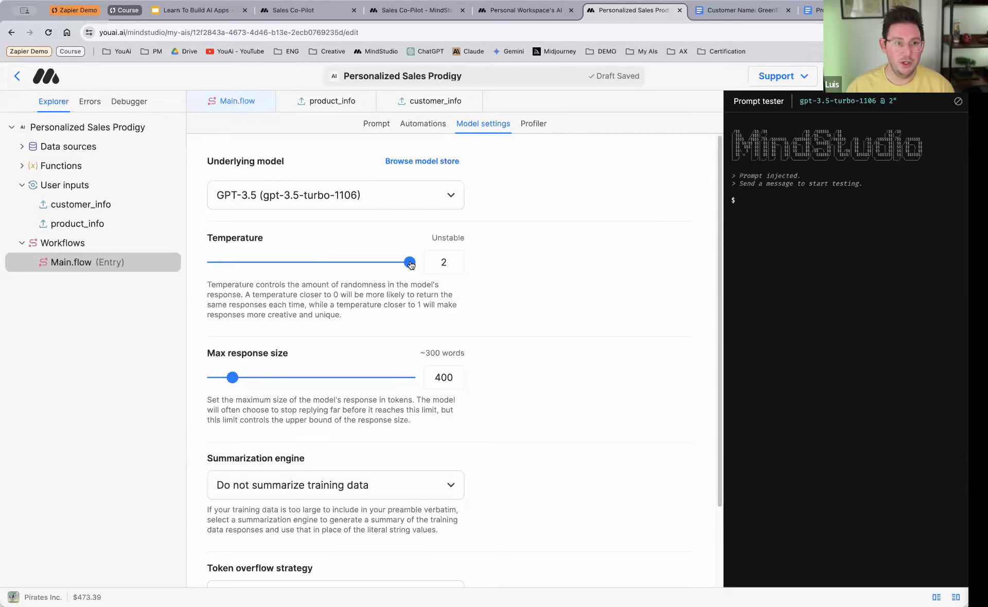
pyautogui.moveTo(409, 264); pyautogui.dragTo(206, 263)
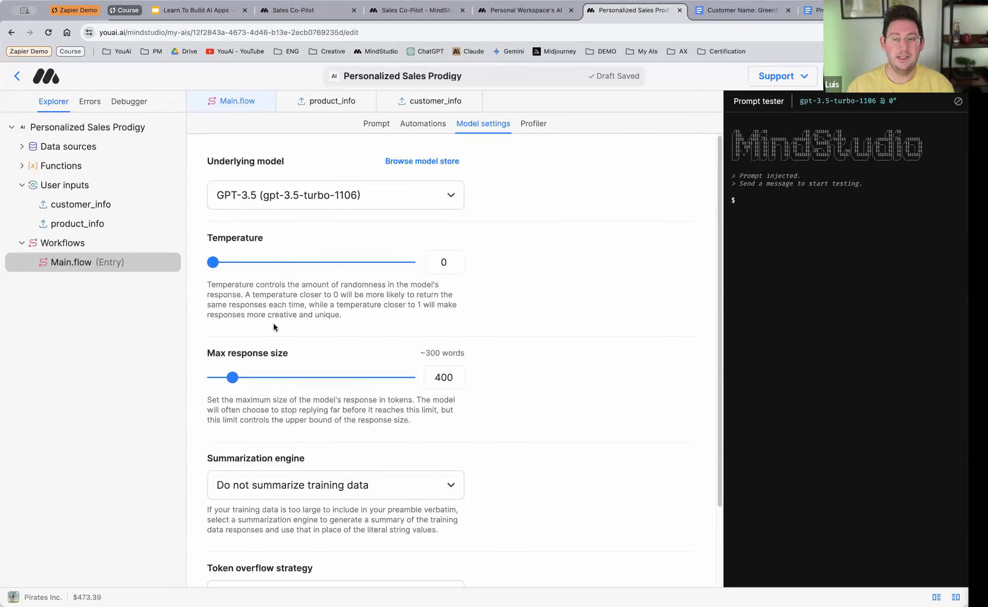
pyautogui.moveTo(213, 263); pyautogui.dragTo(312, 268)
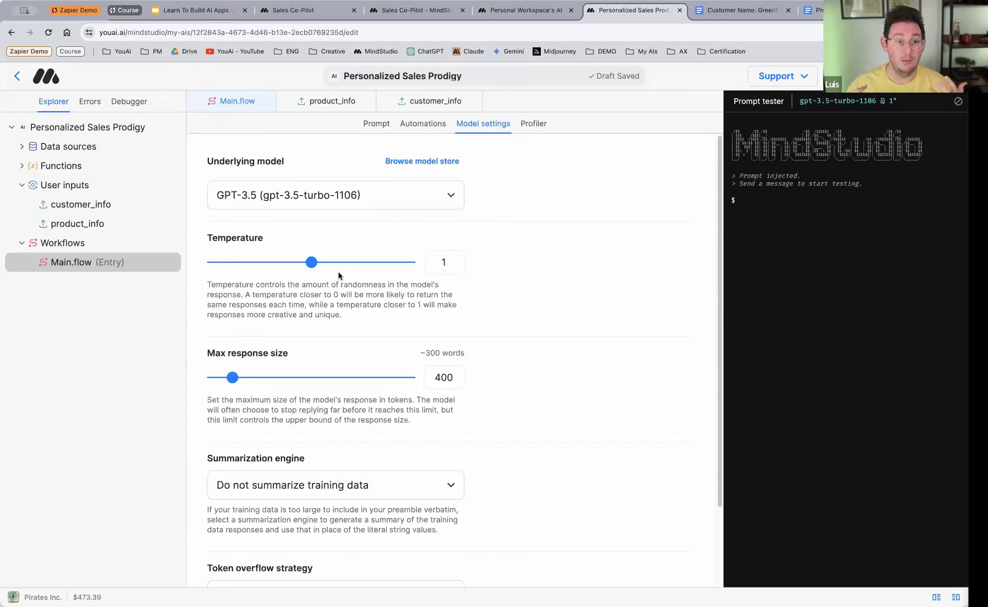
pyautogui.moveTo(312, 263); pyautogui.dragTo(329, 264)
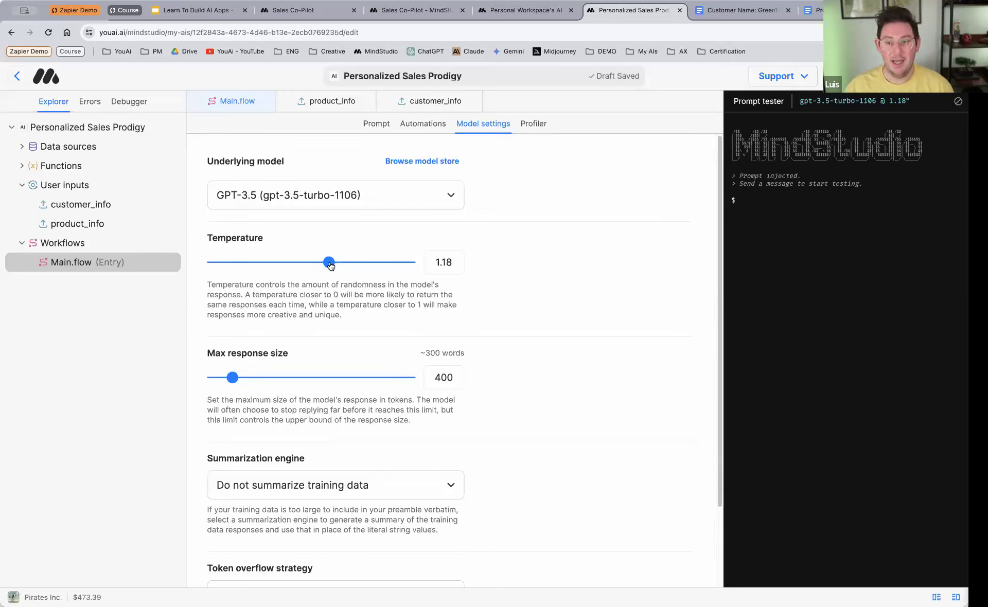
pyautogui.moveTo(330, 265)
pyautogui.mouseDown()
pyautogui.moveTo(283, 266)
pyautogui.moveTo(323, 266)
pyautogui.moveTo(311, 268)
pyautogui.mouseUp()
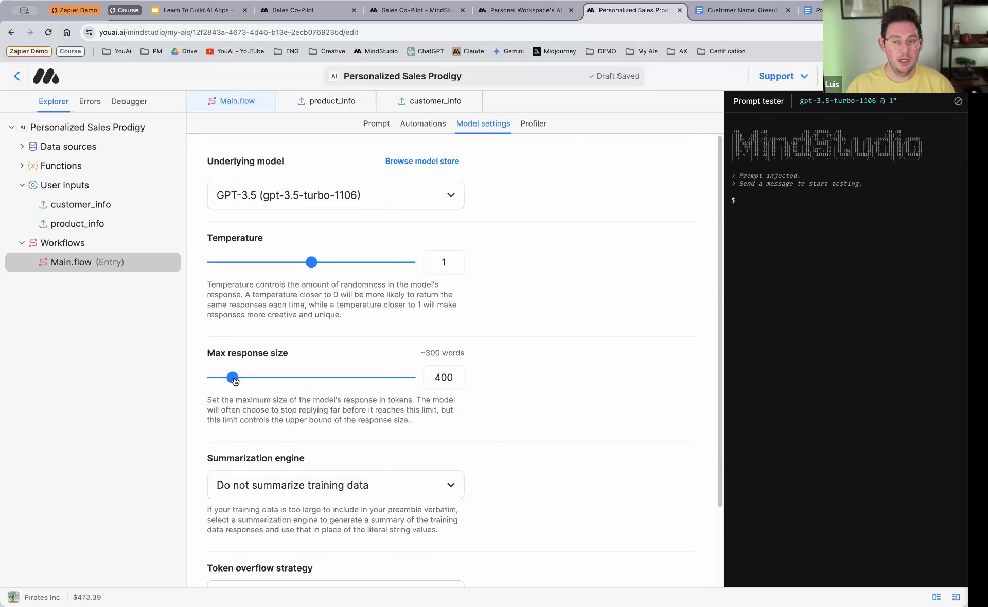
# Step: Set the Main.flow model's maximum response size to 2000 tokens
pyautogui.moveTo(232, 377); pyautogui.dragTo(410, 378)
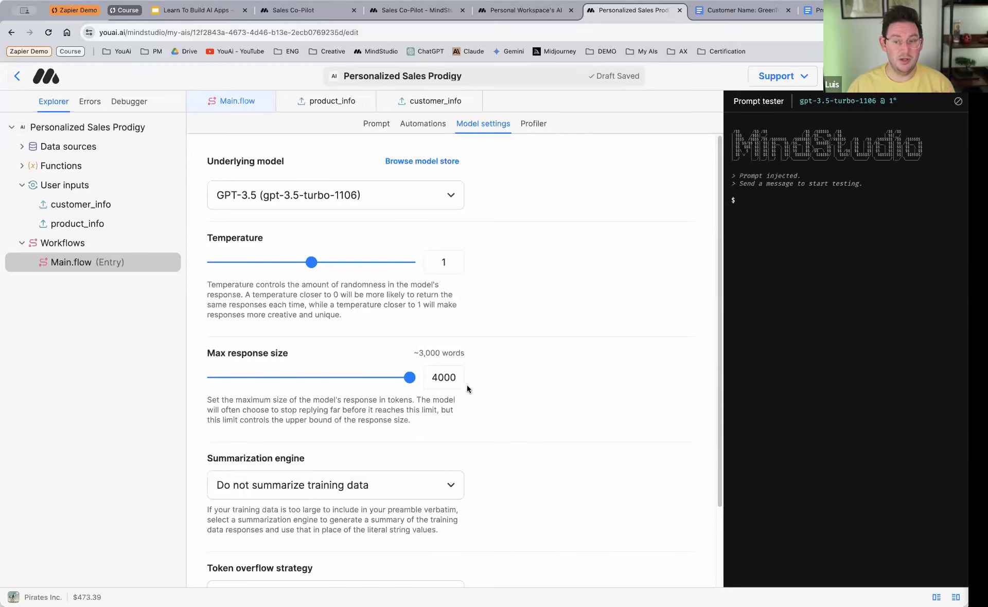
pyautogui.doubleClick(446, 378)
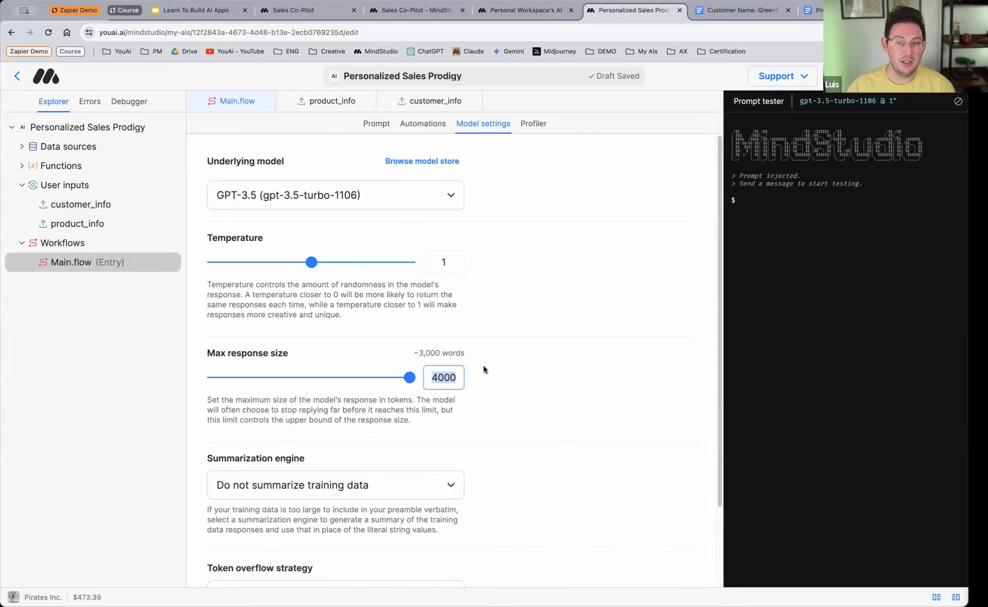
pyautogui.click(442, 359)
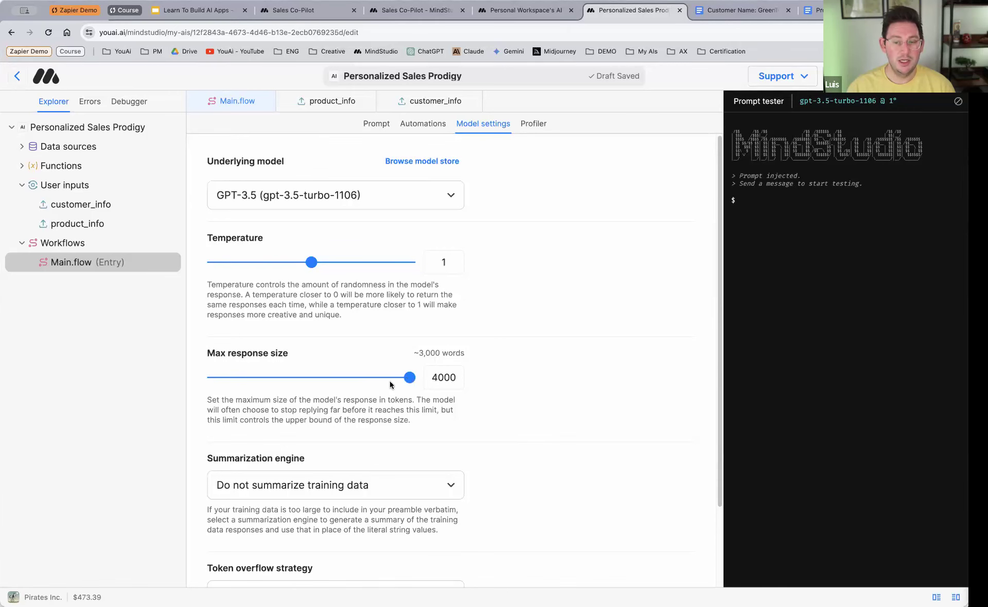
pyautogui.moveTo(409, 377); pyautogui.dragTo(310, 378)
pyautogui.doubleClick(451, 379)
pyautogui.write('2000')
pyautogui.click(513, 401)
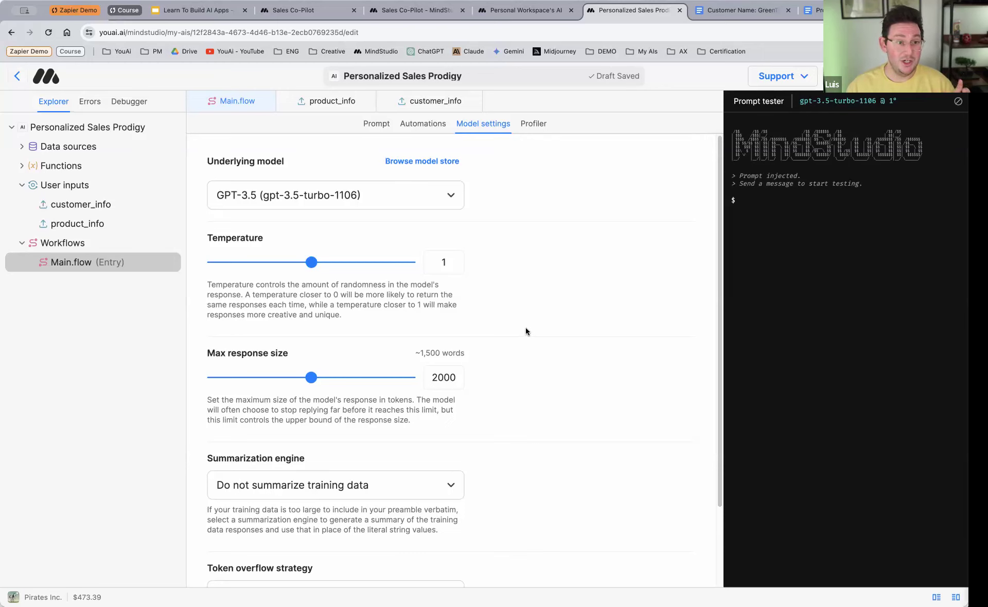
# Step: Switch the sales-page Send message block to GPT-4 Turbo (gpt-4-turbo-2024-04-09) with a temperature of 1
pyautogui.click(423, 127)
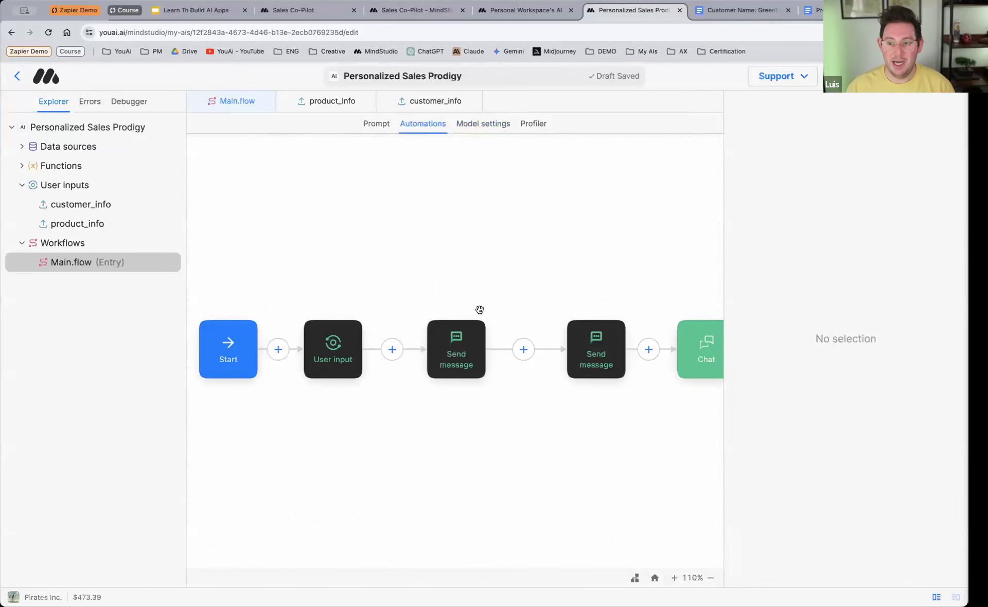
pyautogui.click(457, 361)
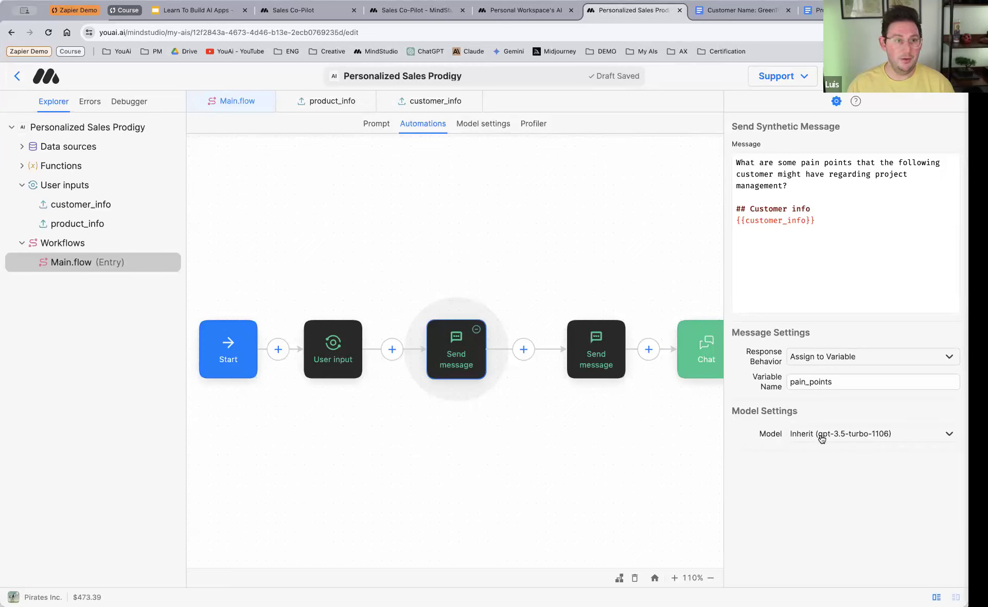
pyautogui.click(589, 349)
pyautogui.moveTo(589, 348); pyautogui.dragTo(577, 352)
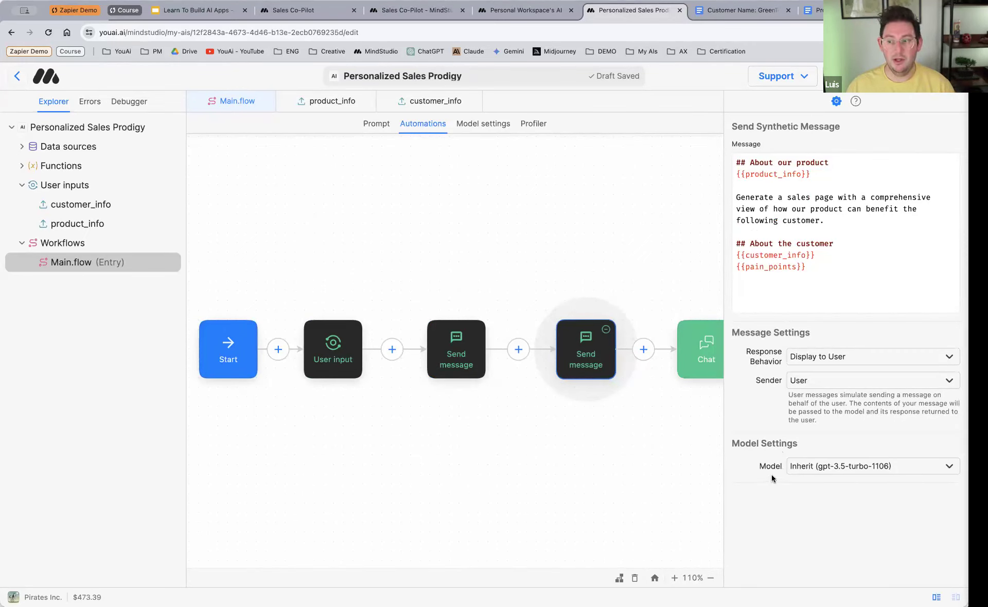
pyautogui.click(828, 470)
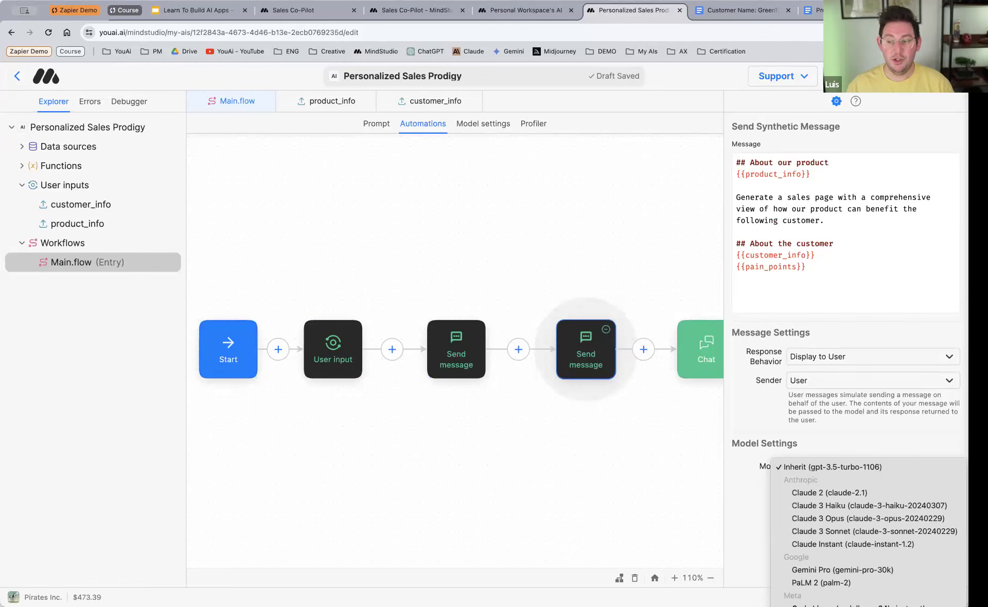
pyautogui.click(843, 605)
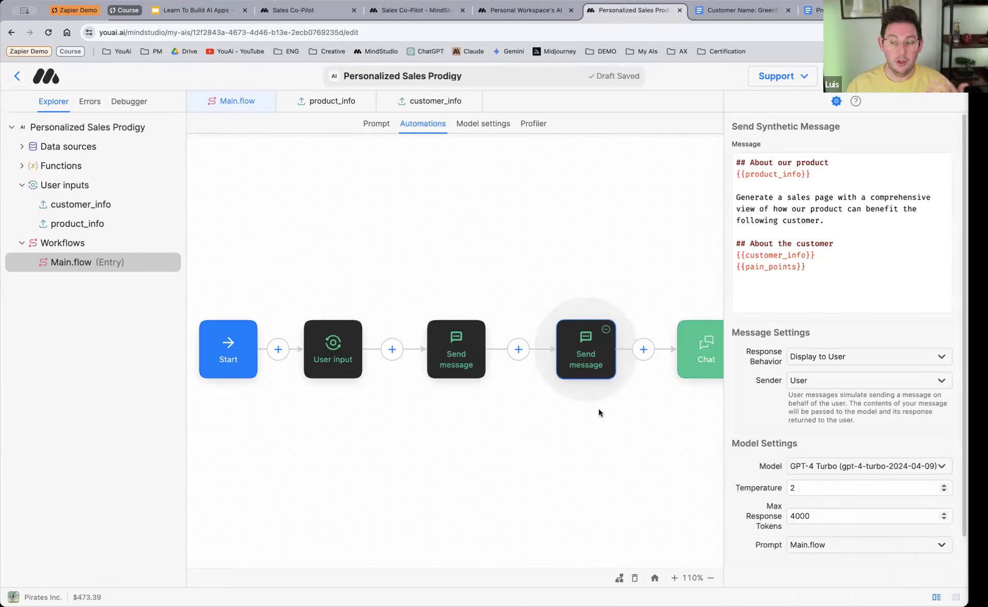
pyautogui.click(788, 490)
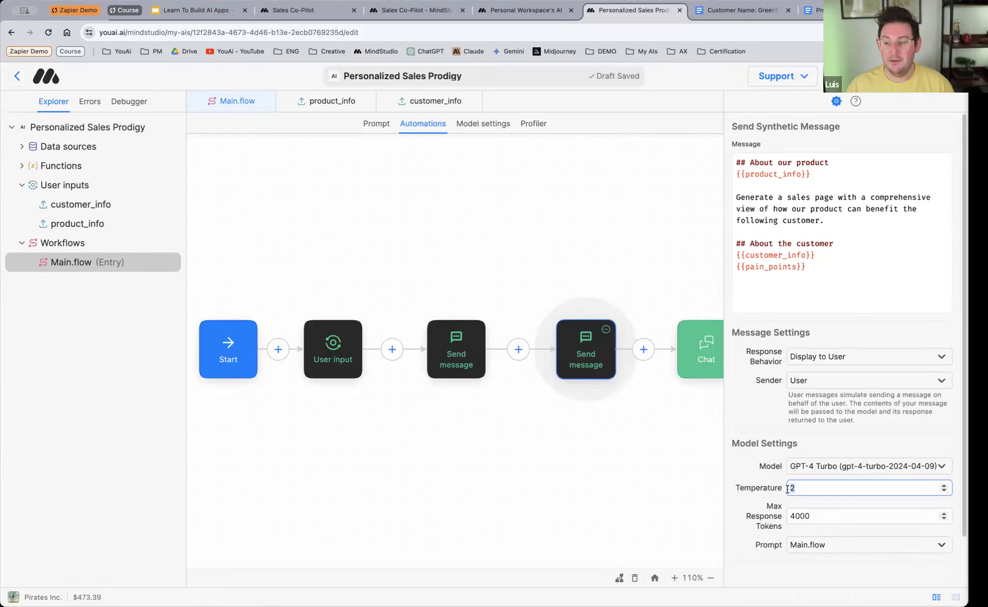
pyautogui.write('1')
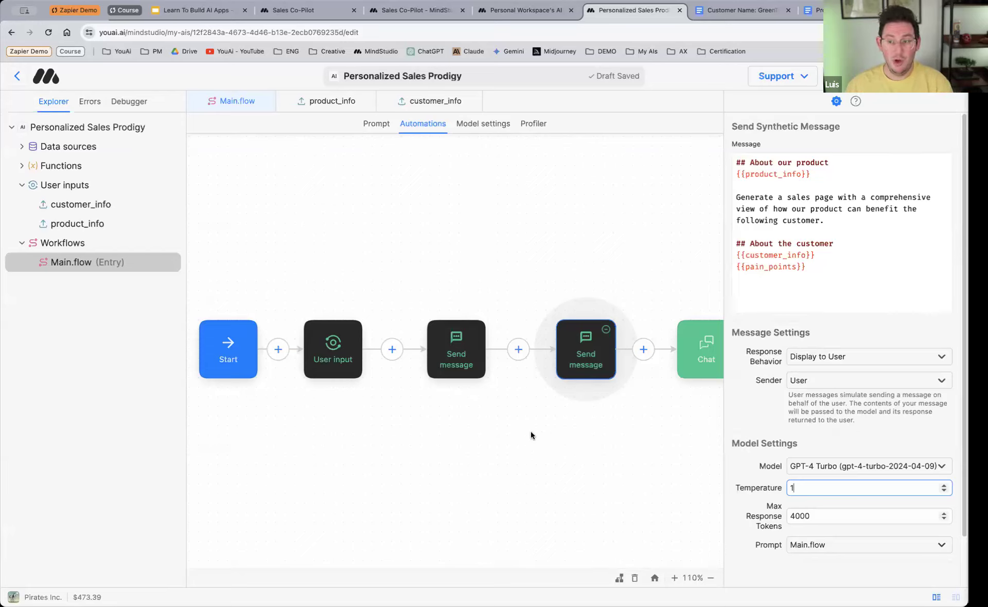
pyautogui.click(472, 355)
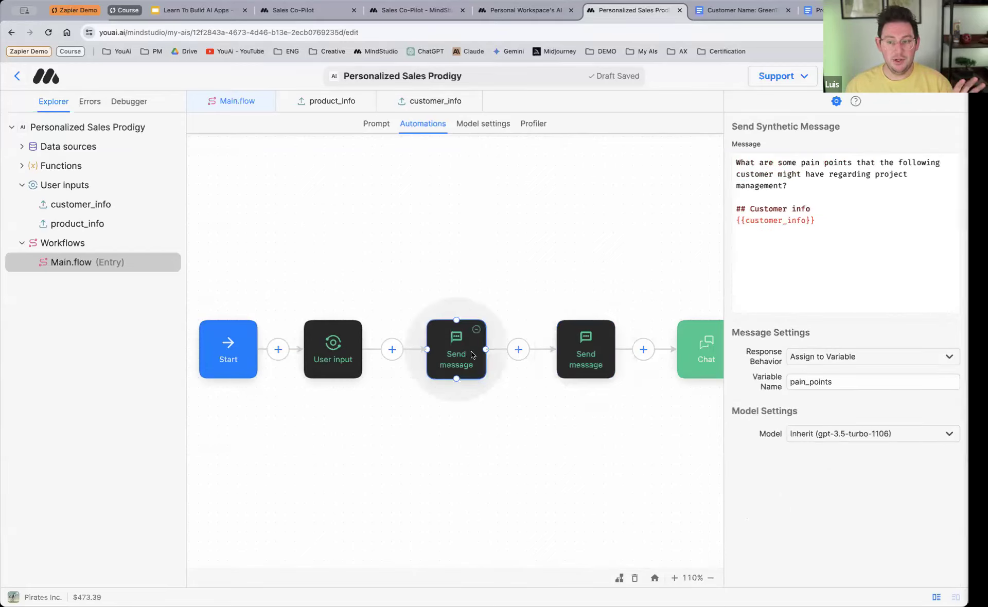
pyautogui.click(585, 350)
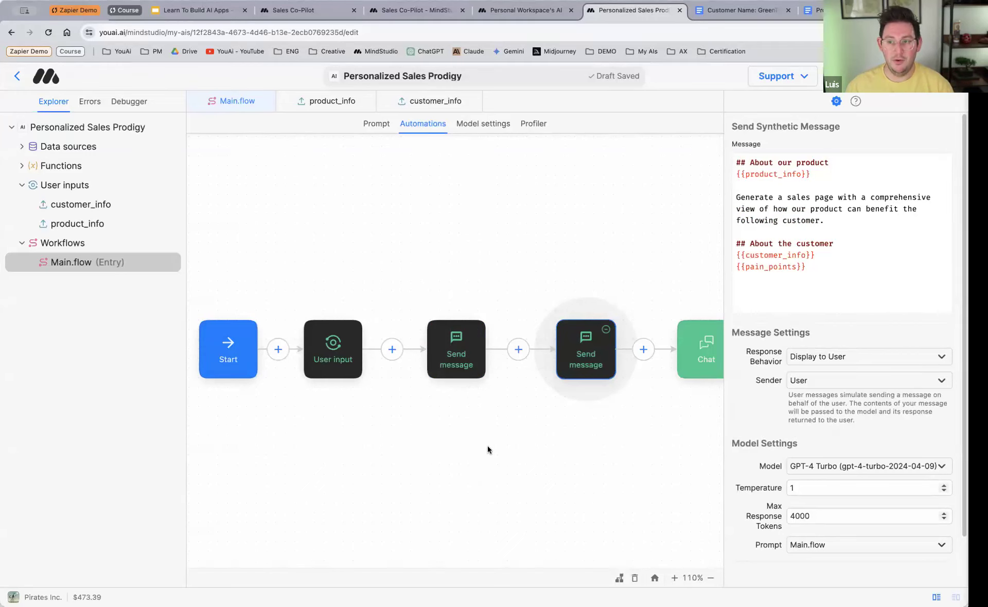
# Step: Close the open product_info and customer_info editors and launch a draft preview of the AI
pyautogui.click(287, 103)
pyautogui.click(287, 103)
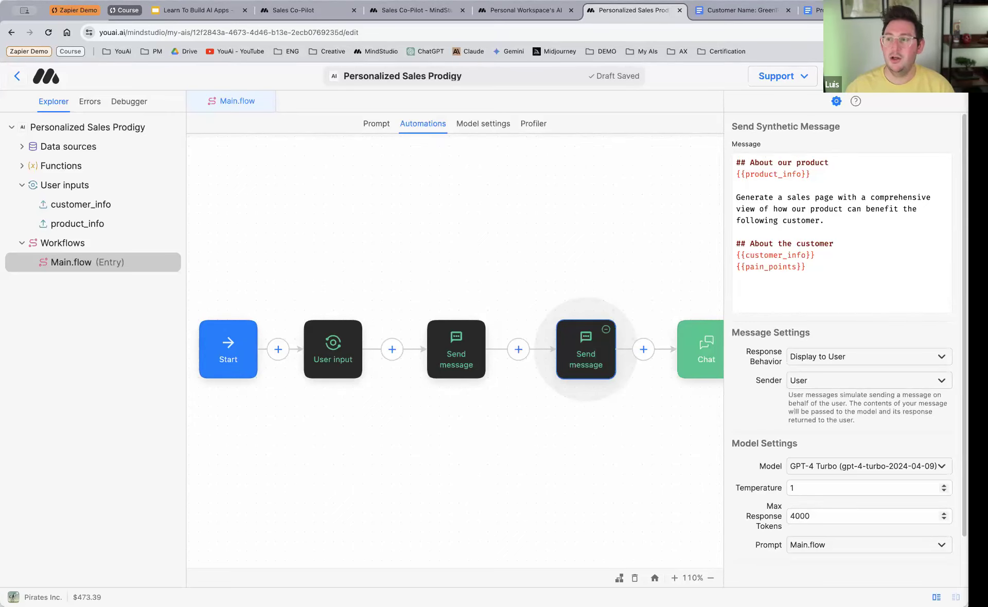
pyautogui.click(898, 75)
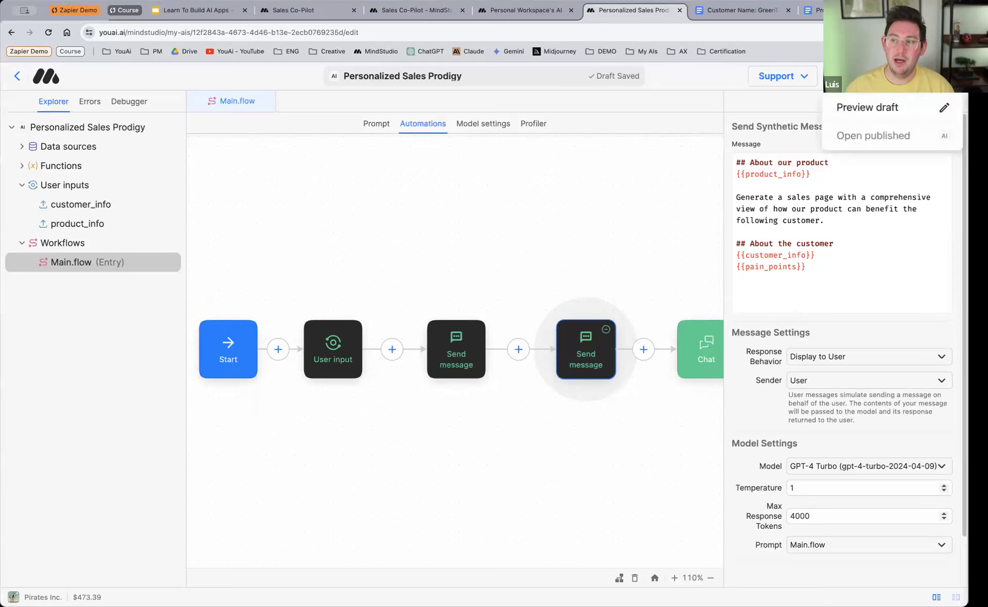
pyautogui.click(857, 109)
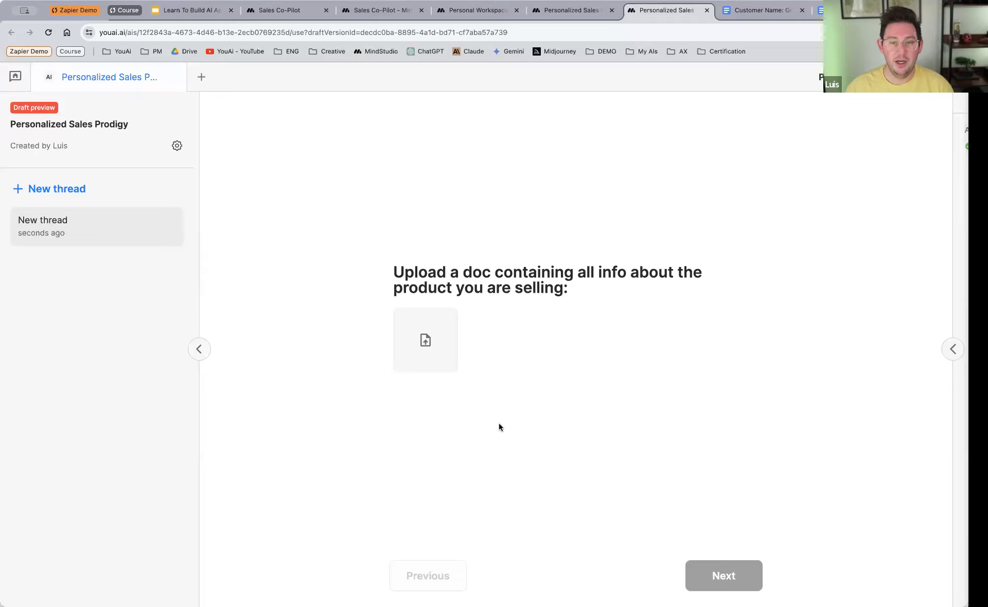
# Step: Upload the FlowTask product PDF from the DEMO > Sales Copilot > V2 folder as the product information document
pyautogui.click(426, 363)
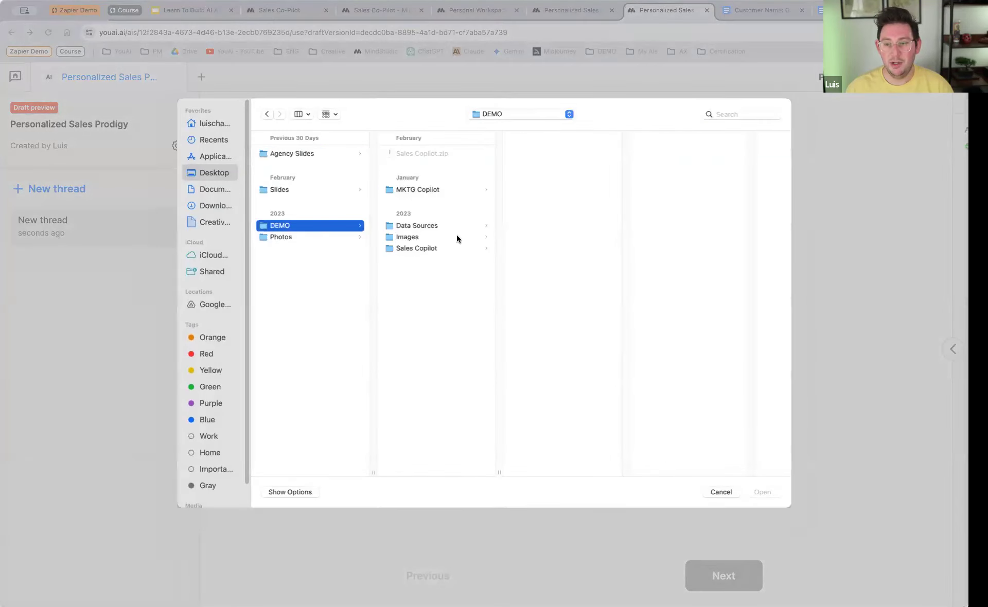
pyautogui.click(447, 248)
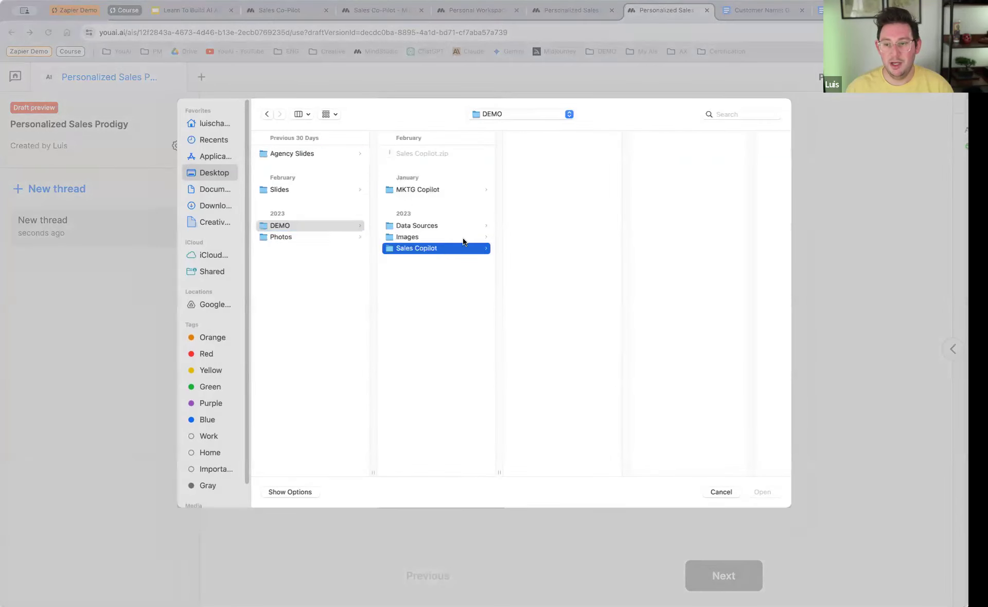
pyautogui.click(547, 189)
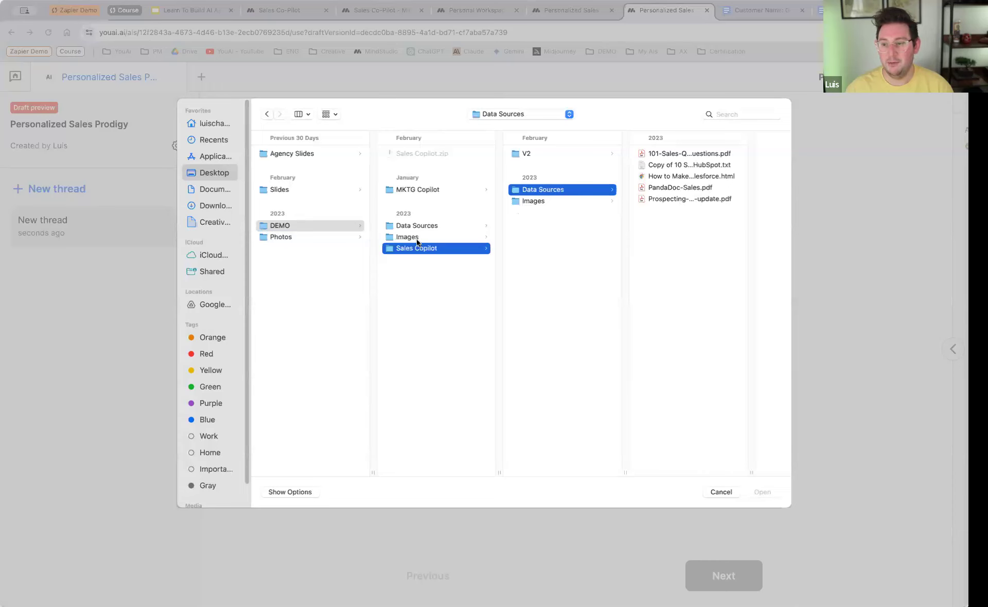
pyautogui.click(529, 154)
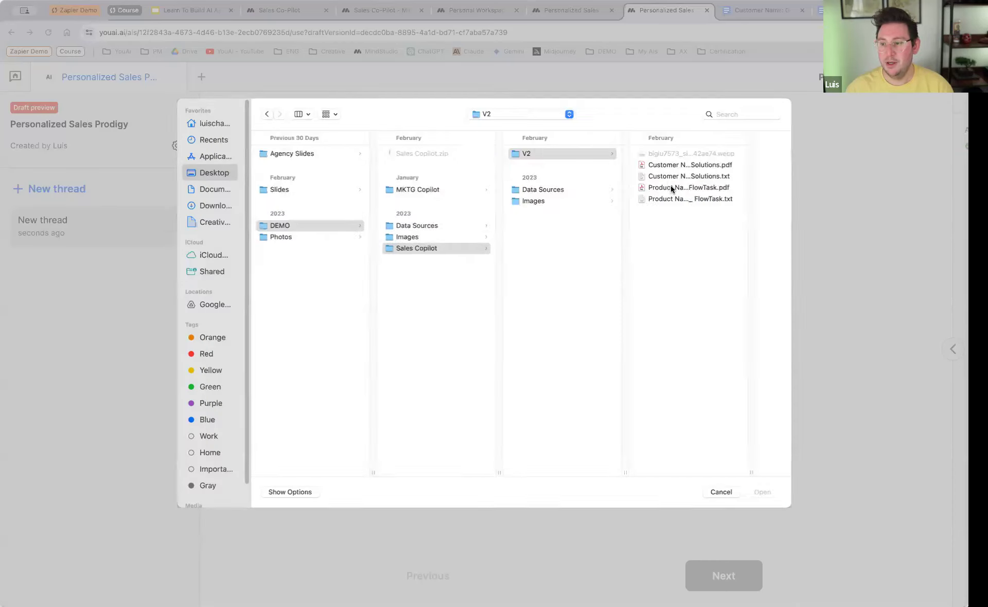
pyautogui.click(674, 189)
pyautogui.click(763, 492)
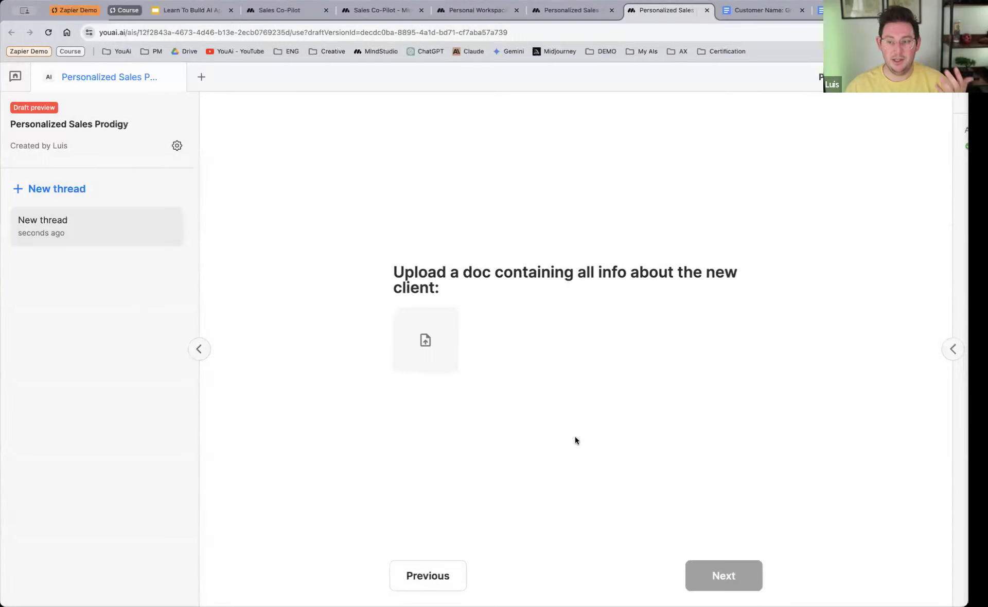
# Step: Upload the GreenTech Solutions customer PDF from the V2 folder as the client document and generate the sales page
pyautogui.click(422, 351)
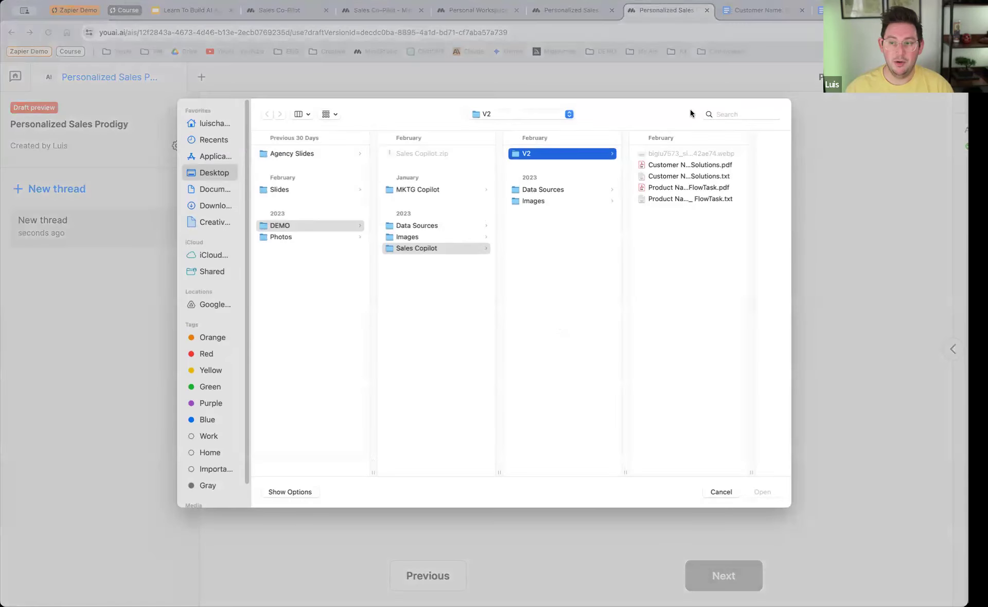
pyautogui.click(663, 165)
pyautogui.click(762, 492)
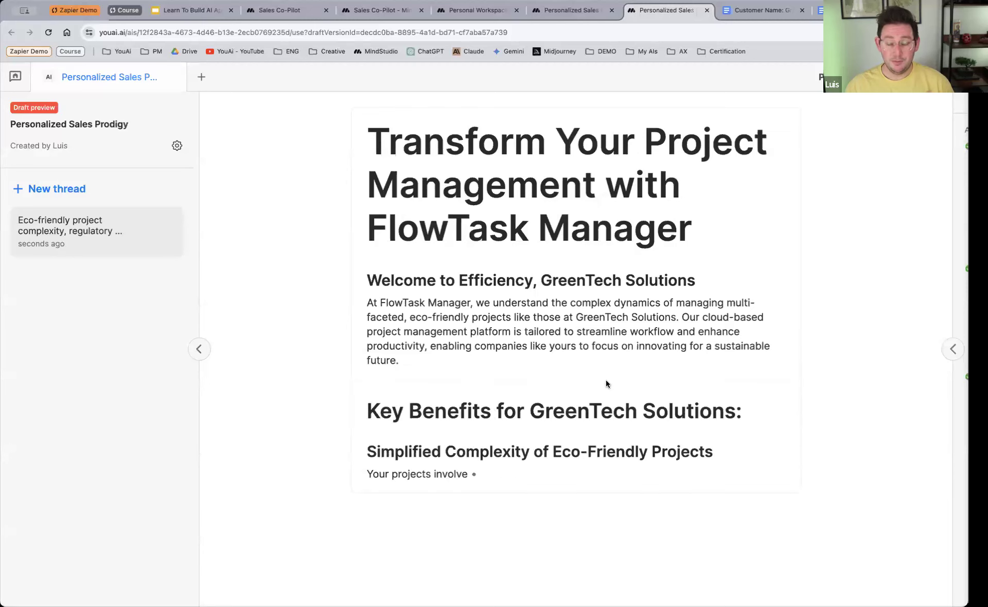
# Step: Review the workflow's User input block and both Send message blocks, and return to the generated sales page in the draft preview
pyautogui.click(575, 15)
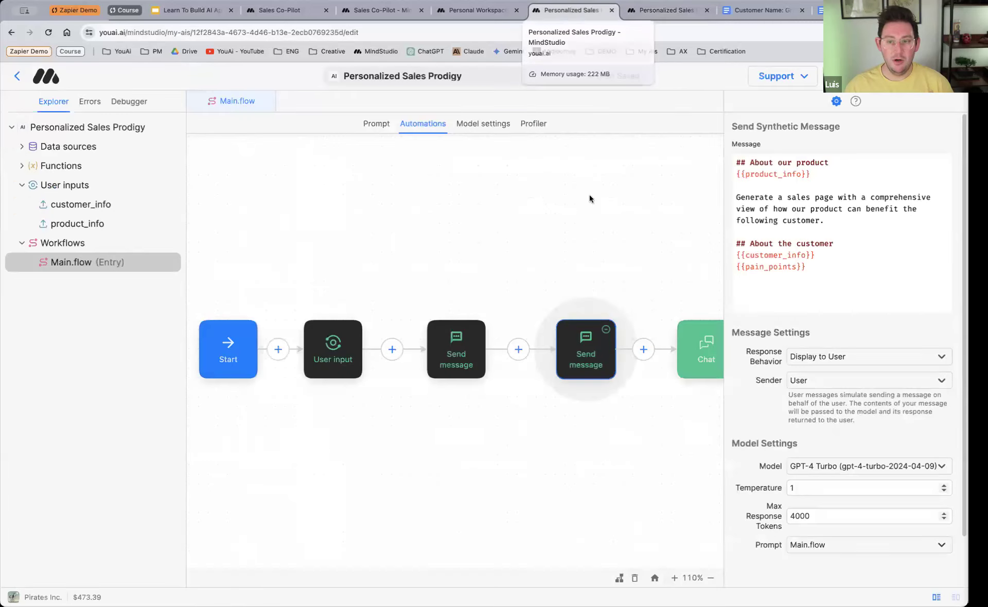
pyautogui.click(327, 350)
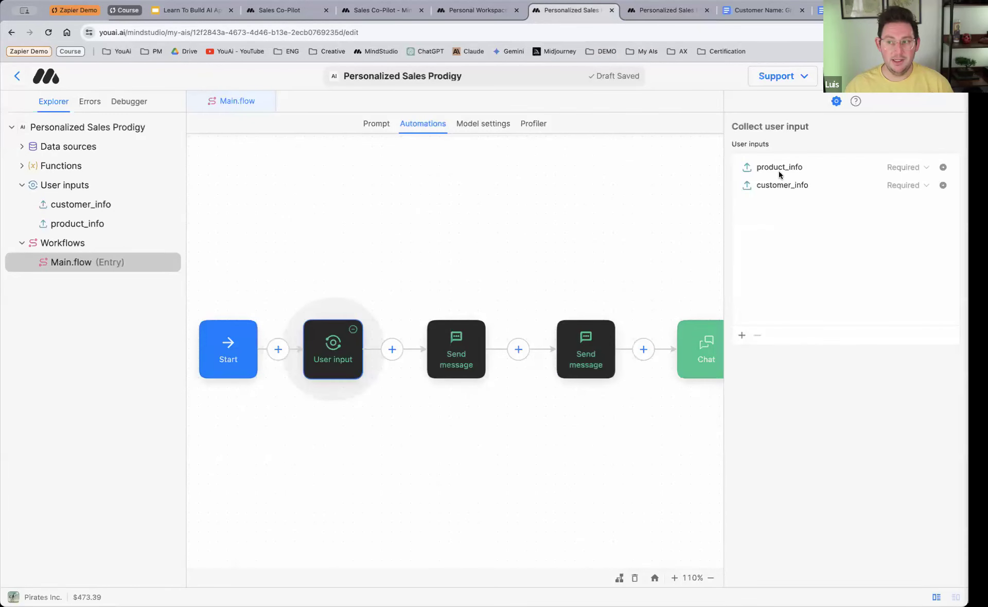
pyautogui.click(483, 375)
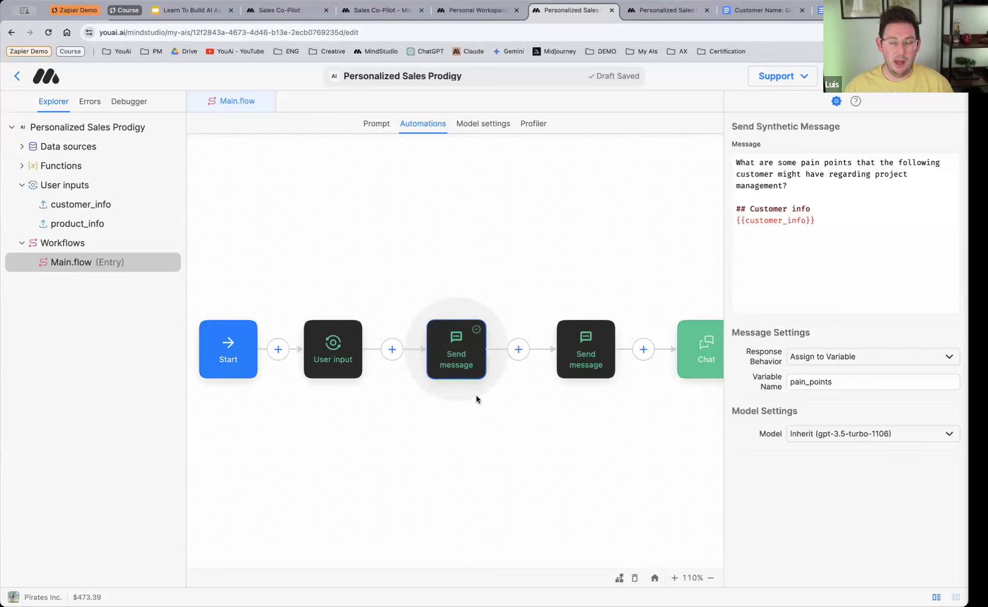
pyautogui.click(582, 346)
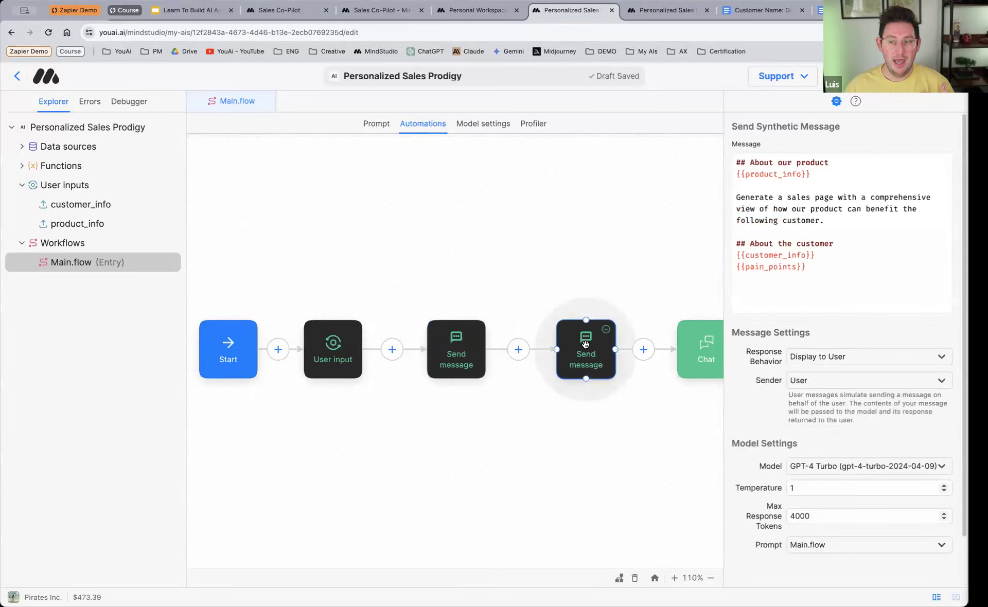
pyautogui.click(658, 14)
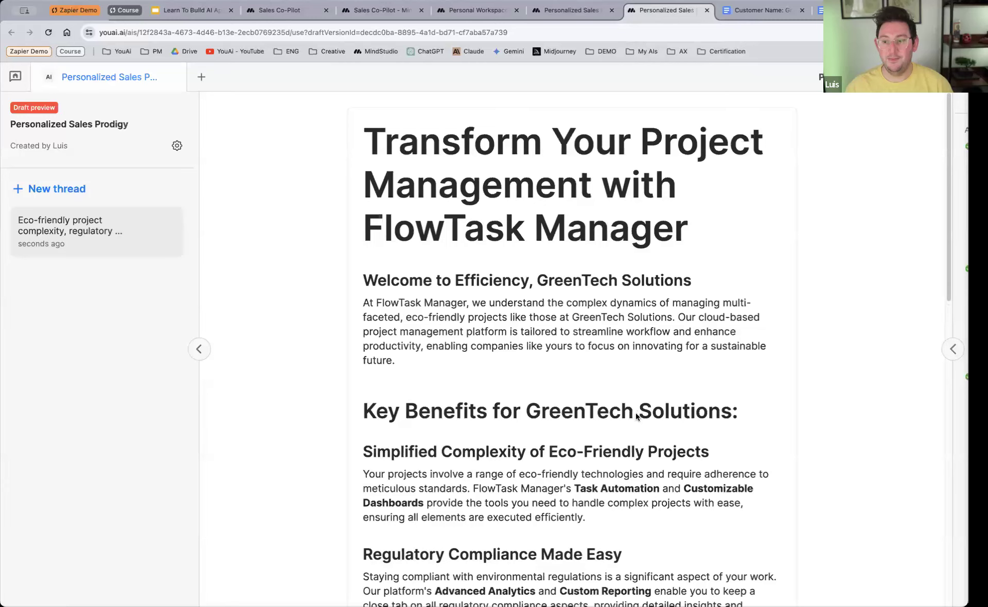
# Step: Read through the generated FlowTask Manager sales page for GreenTech Solutions in the draft preview
pyautogui.scroll(-6, 636, 413)
pyautogui.scroll(-10, 640, 412)
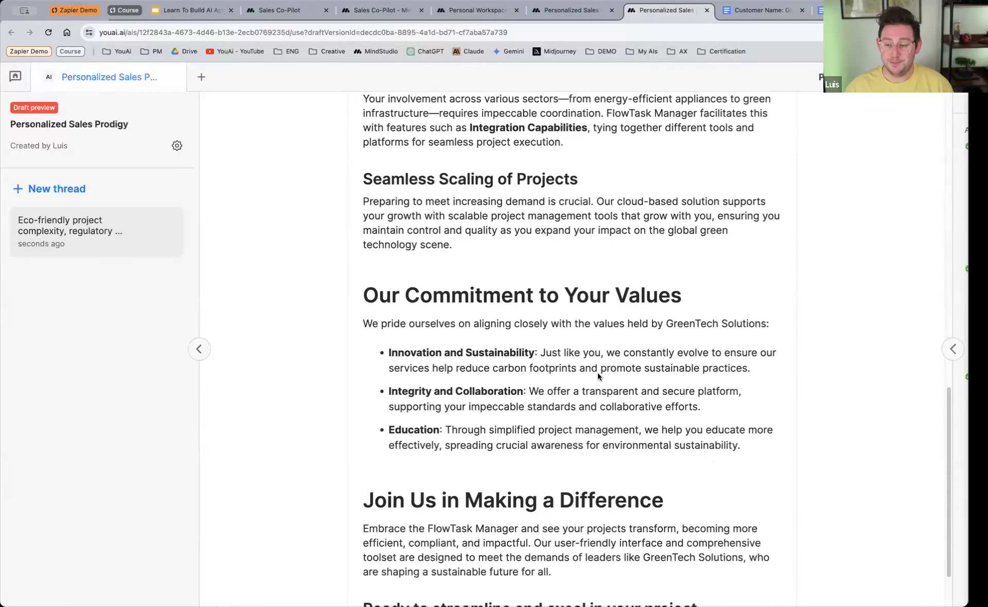
pyautogui.scroll(16, 597, 373)
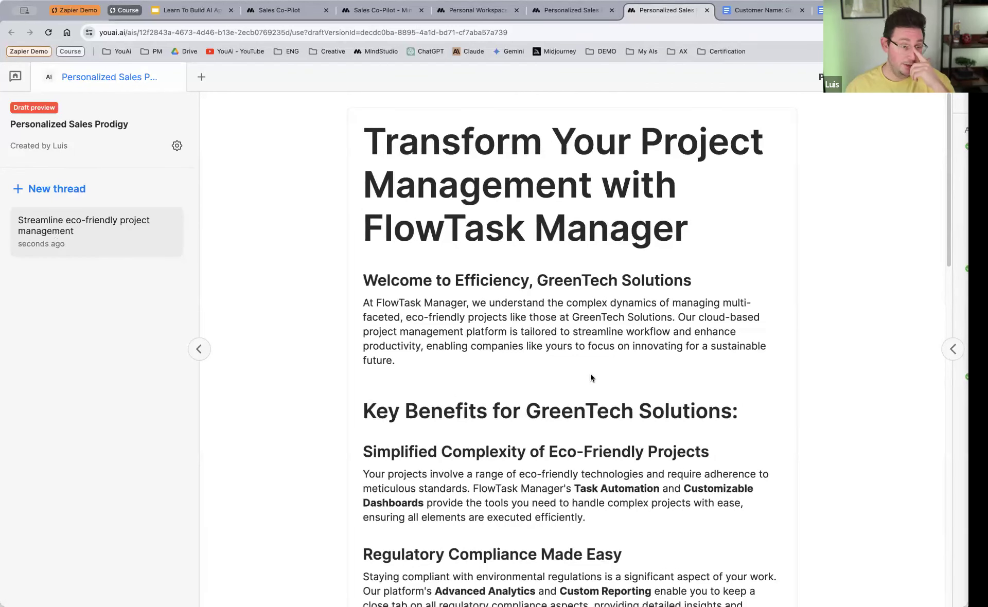
pyautogui.scroll(-20, 591, 378)
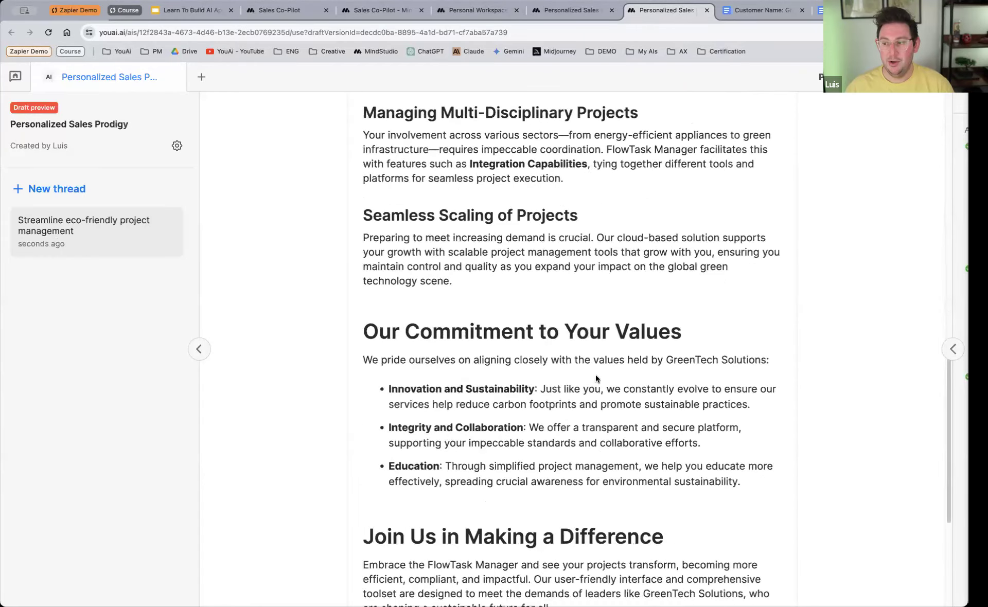
pyautogui.scroll(20, 596, 378)
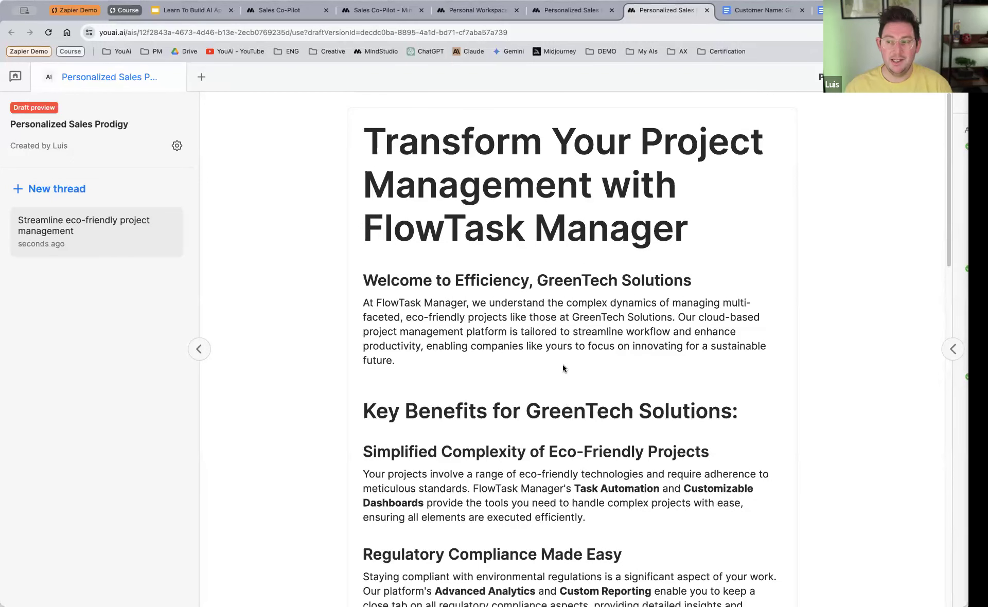
# Step: Open the draft preview's debugger and examine the user input, the pain-points background message and the programmatic sales page message
pyautogui.click(951, 350)
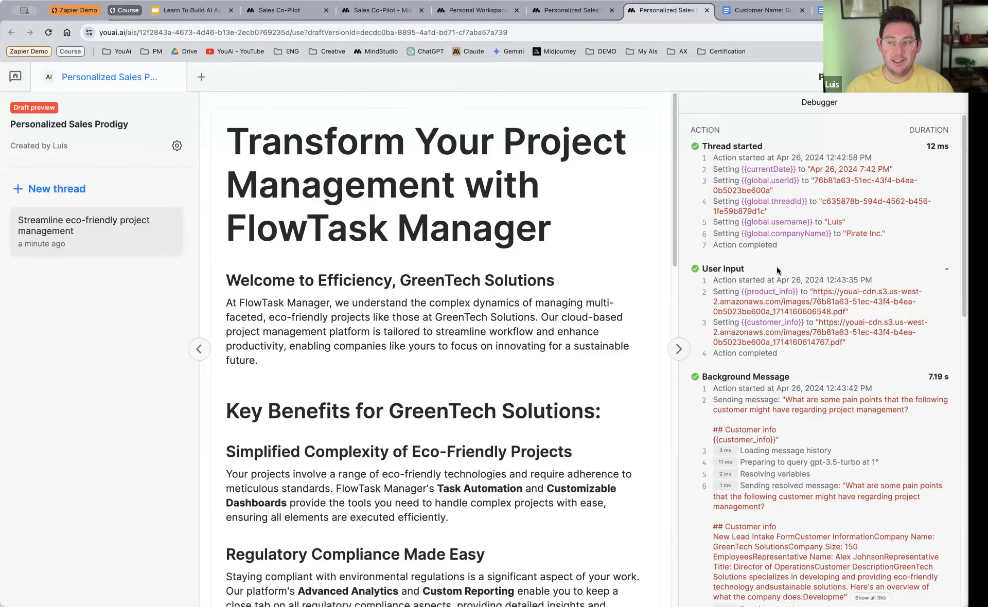
pyautogui.scroll(-3, 847, 270)
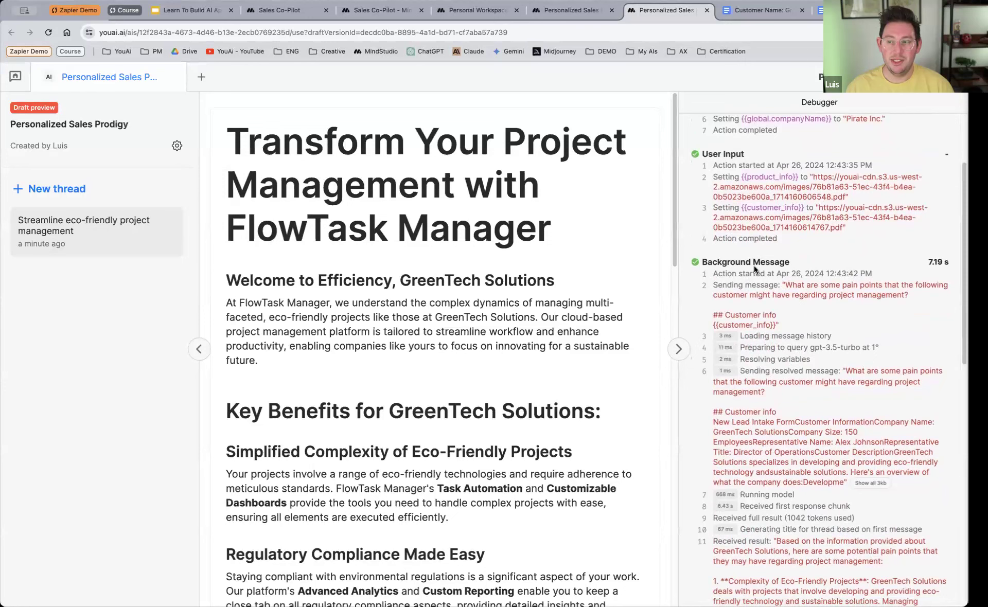
pyautogui.moveTo(792, 287); pyautogui.dragTo(906, 297)
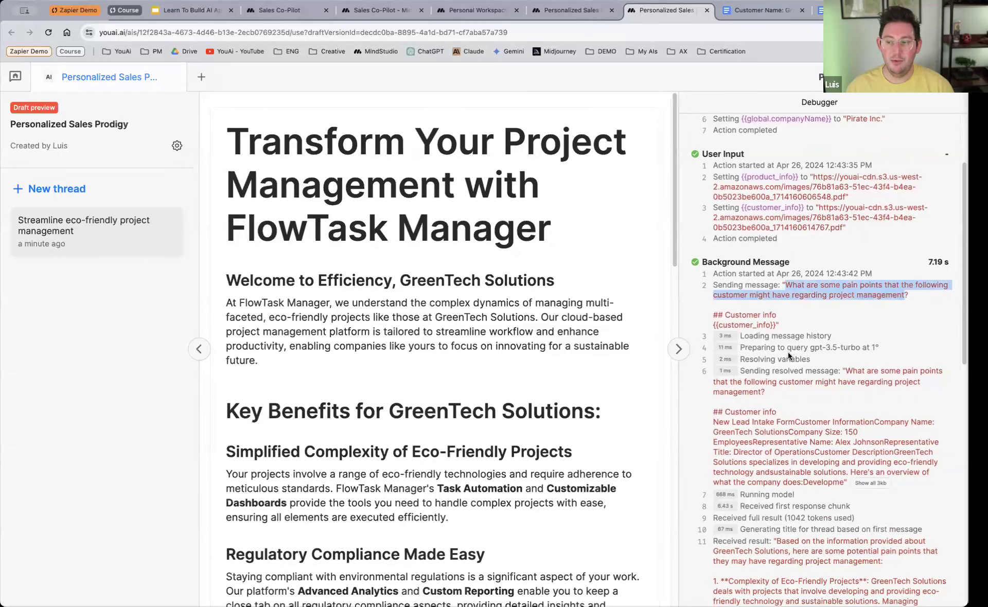
pyautogui.scroll(-4, 788, 355)
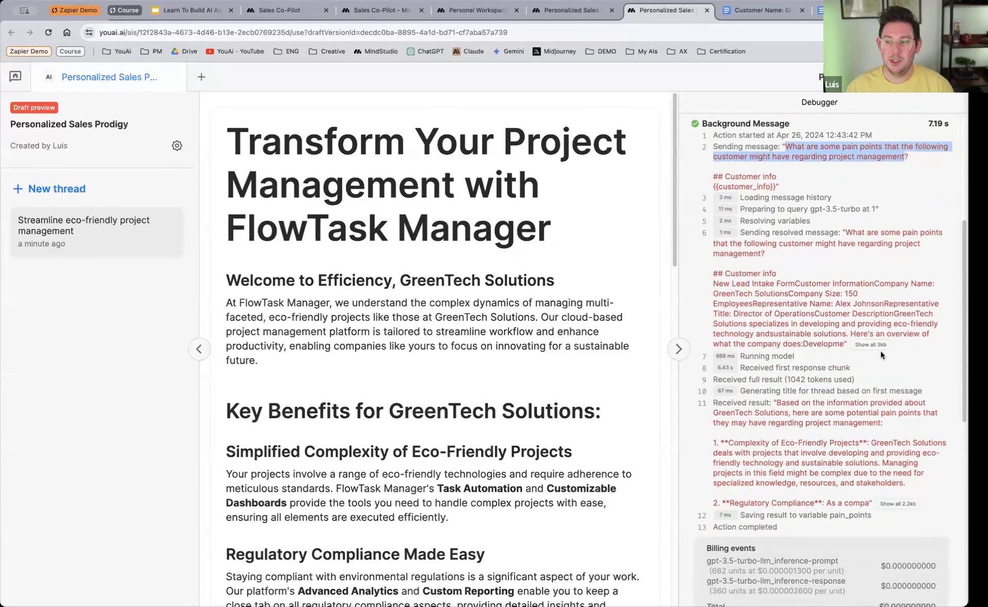
pyautogui.scroll(-5, 795, 312)
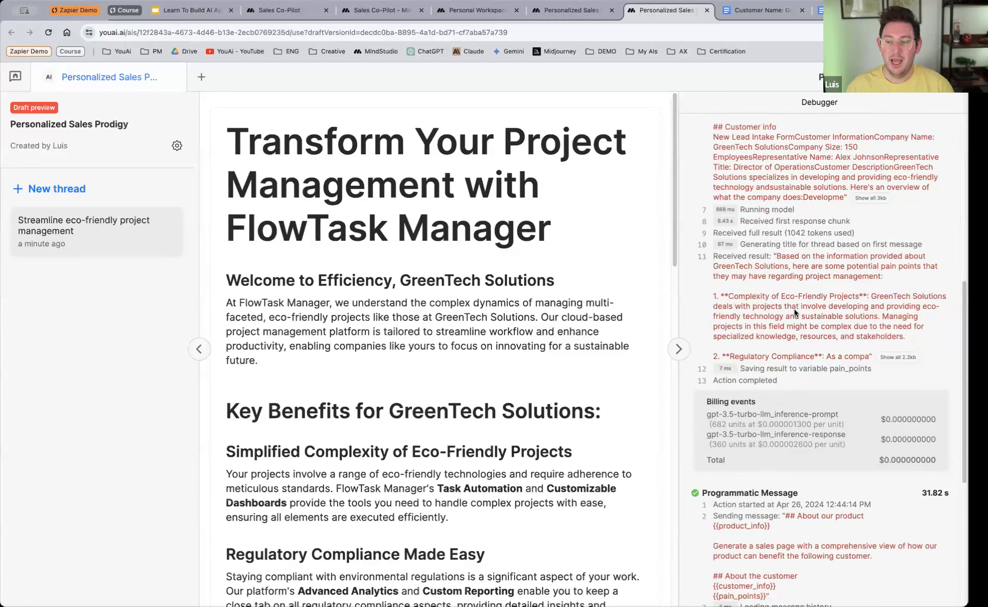
pyautogui.scroll(-4, 794, 312)
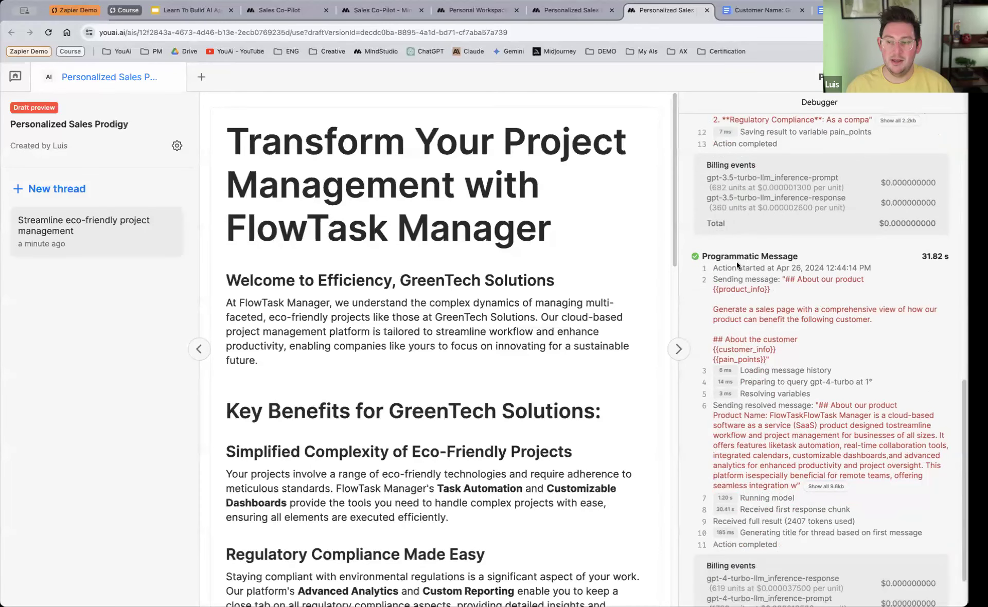
pyautogui.scroll(-1, 844, 409)
pyautogui.scroll(4, 823, 396)
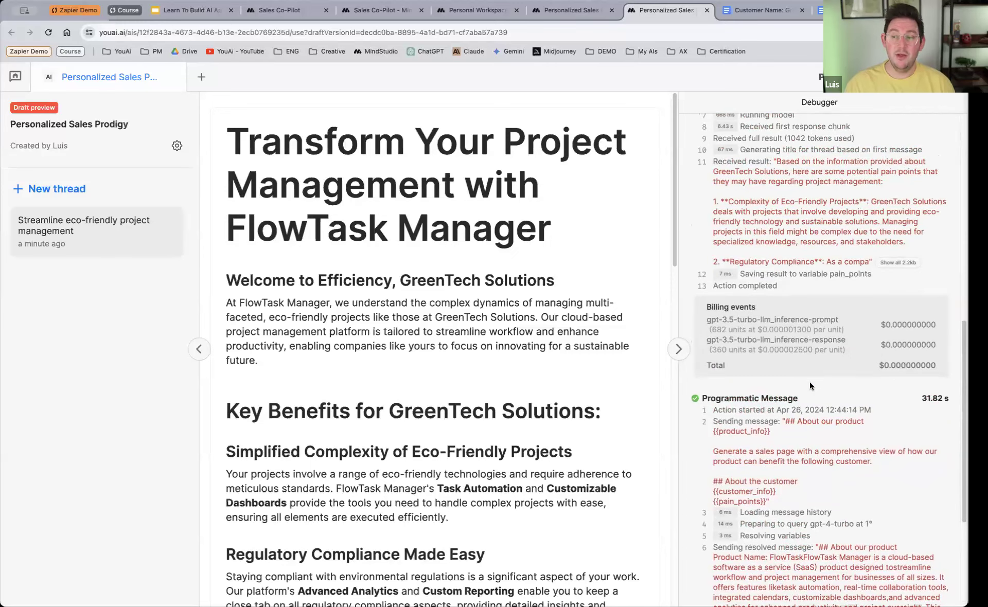
pyautogui.scroll(7, 803, 378)
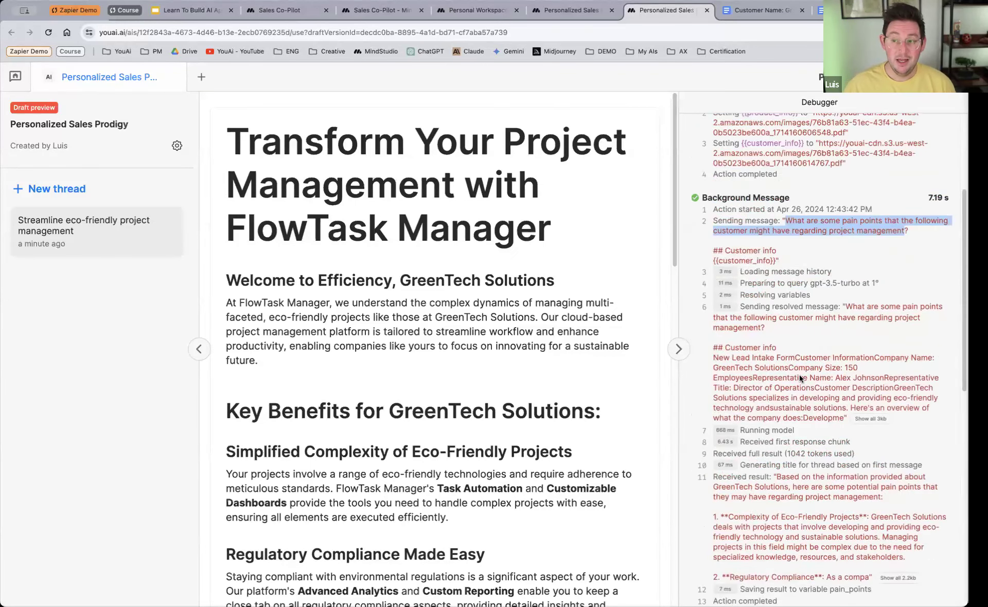
pyautogui.scroll(-1, 801, 381)
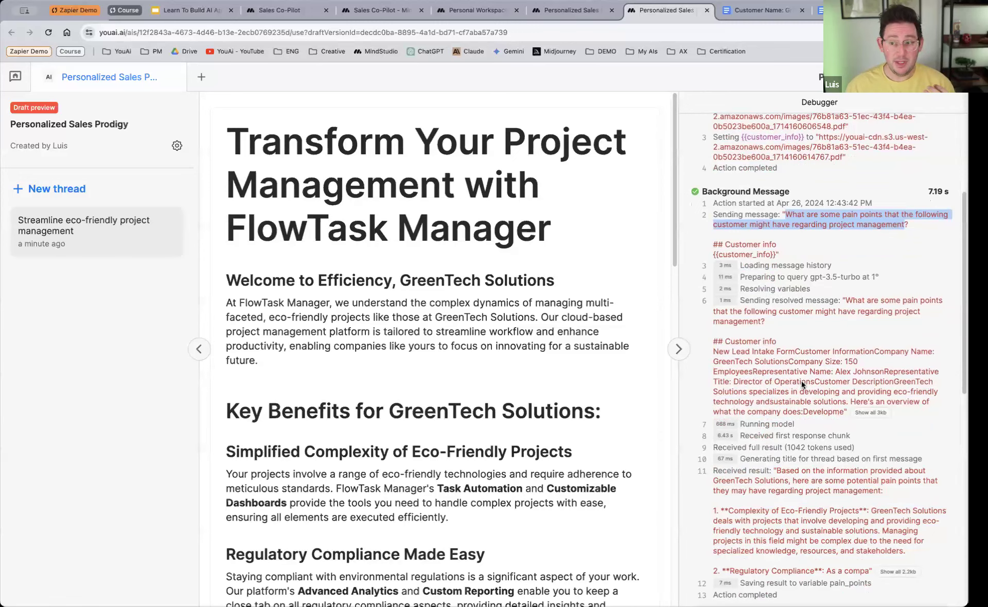
pyautogui.scroll(-2, 789, 398)
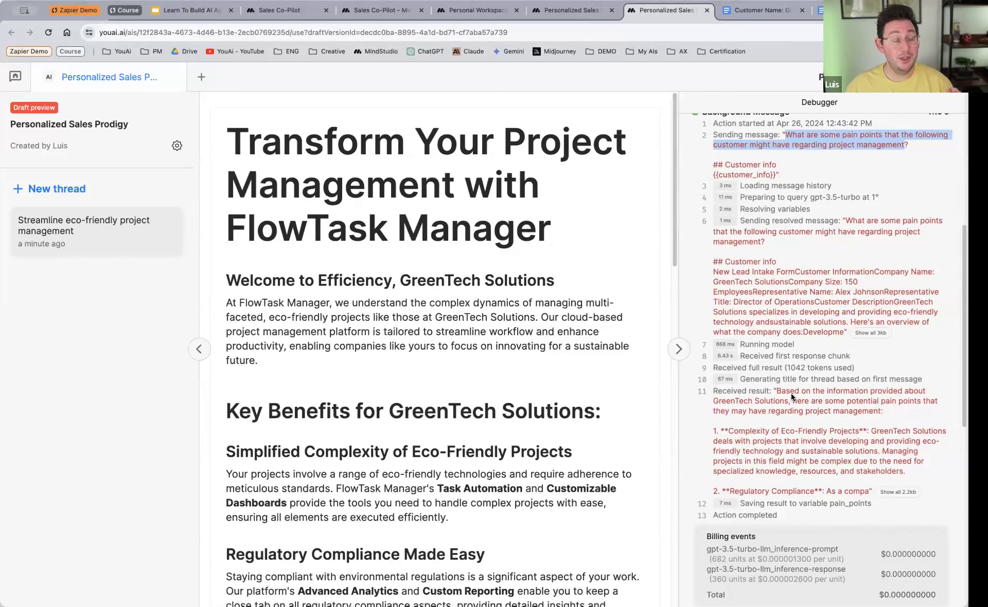
pyautogui.scroll(4, 823, 389)
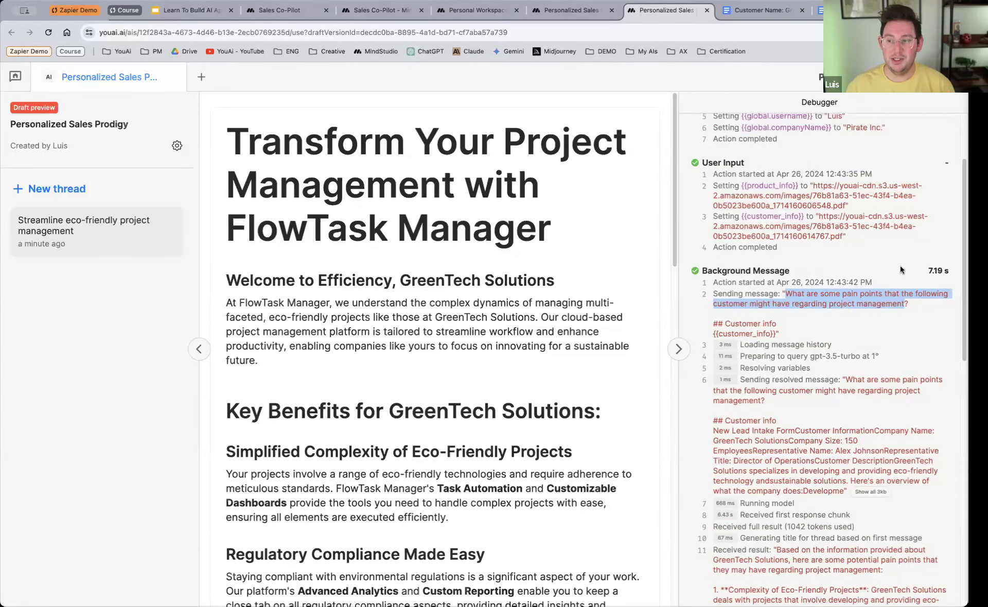
# Step: Check the run durations of both messages and the GPT-4 Turbo billing events in the debugger, and collapse it
pyautogui.moveTo(930, 271); pyautogui.dragTo(949, 272)
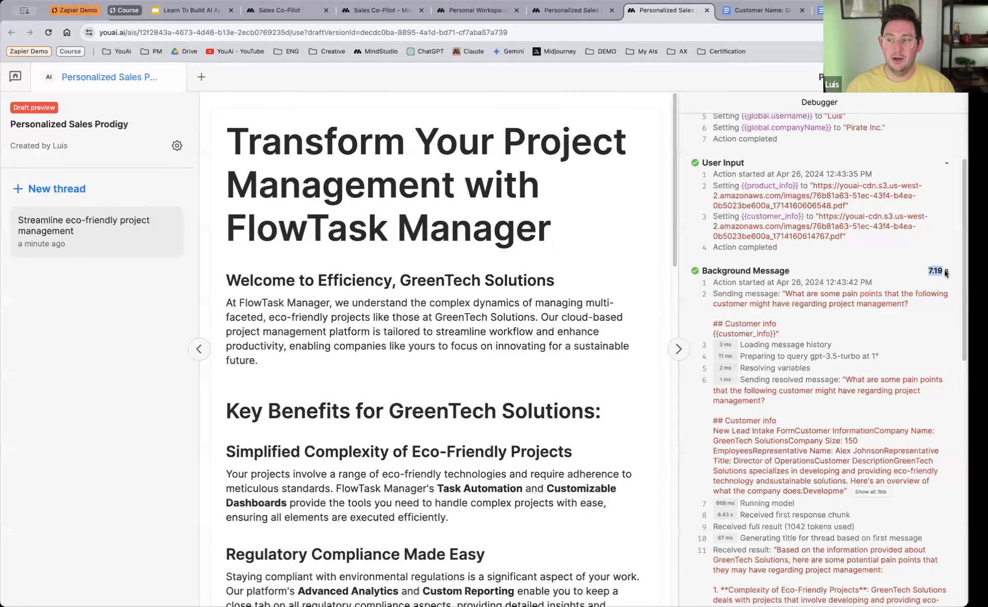
pyautogui.scroll(-10, 941, 288)
pyautogui.moveTo(923, 379); pyautogui.dragTo(949, 380)
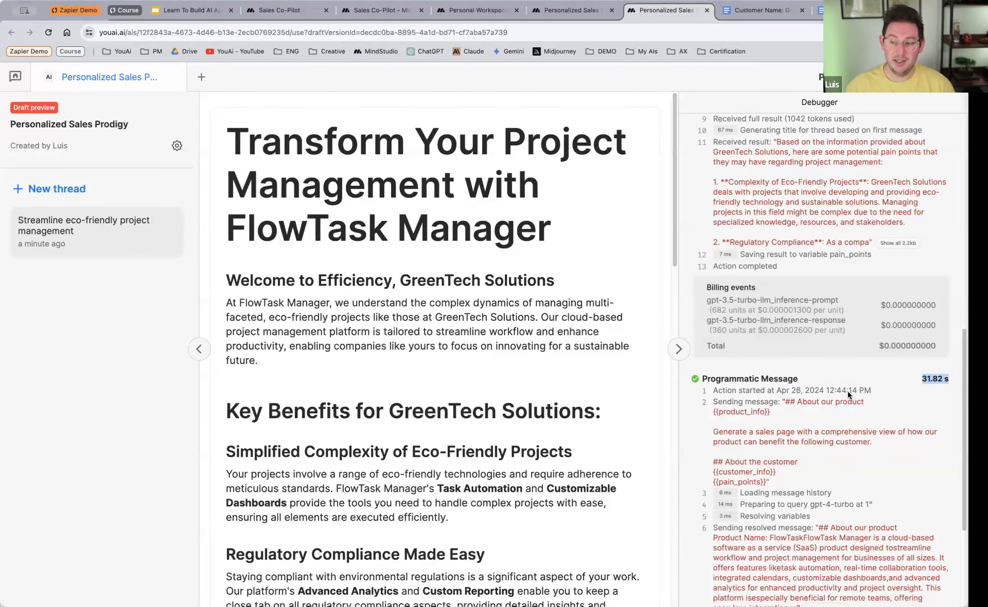
pyautogui.scroll(-4, 849, 394)
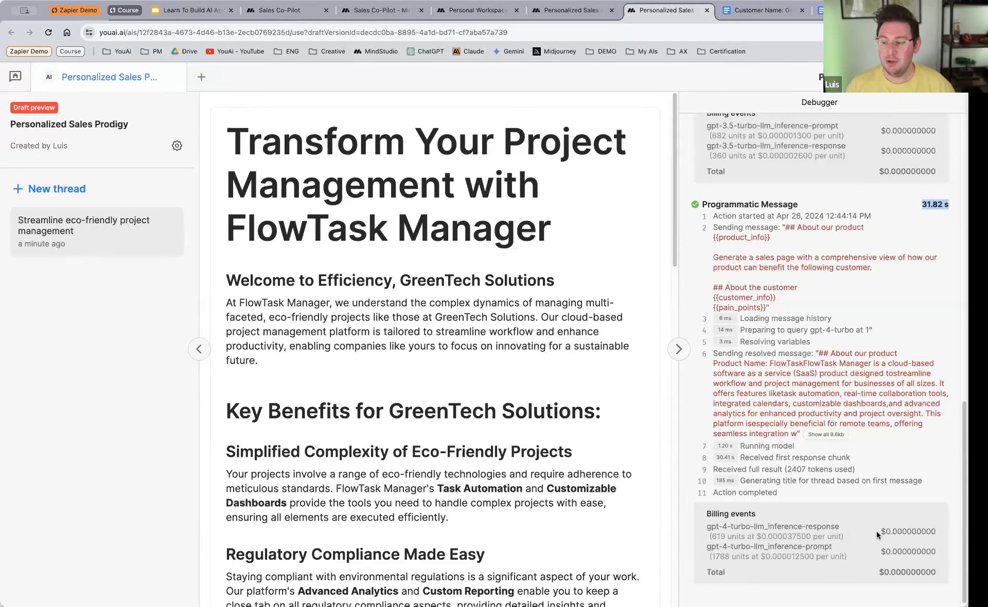
pyautogui.moveTo(880, 534); pyautogui.dragTo(940, 533)
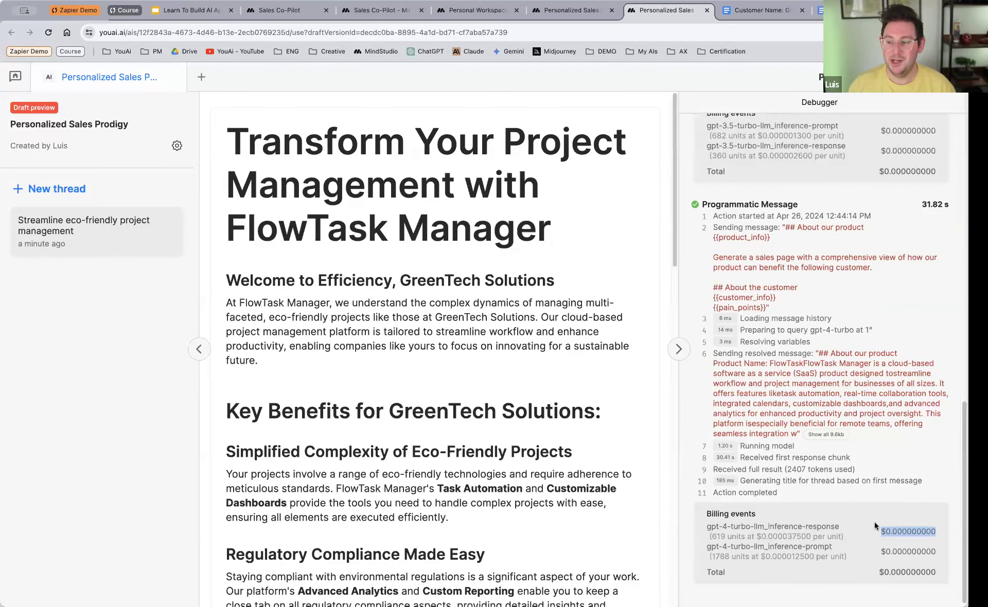
pyautogui.moveTo(873, 575); pyautogui.dragTo(945, 571)
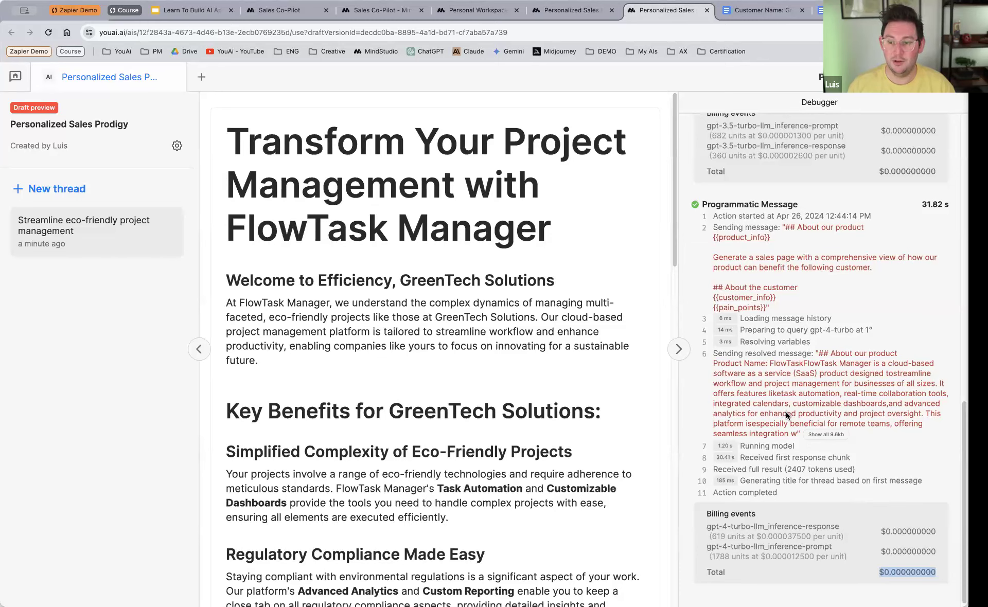
pyautogui.scroll(10, 788, 416)
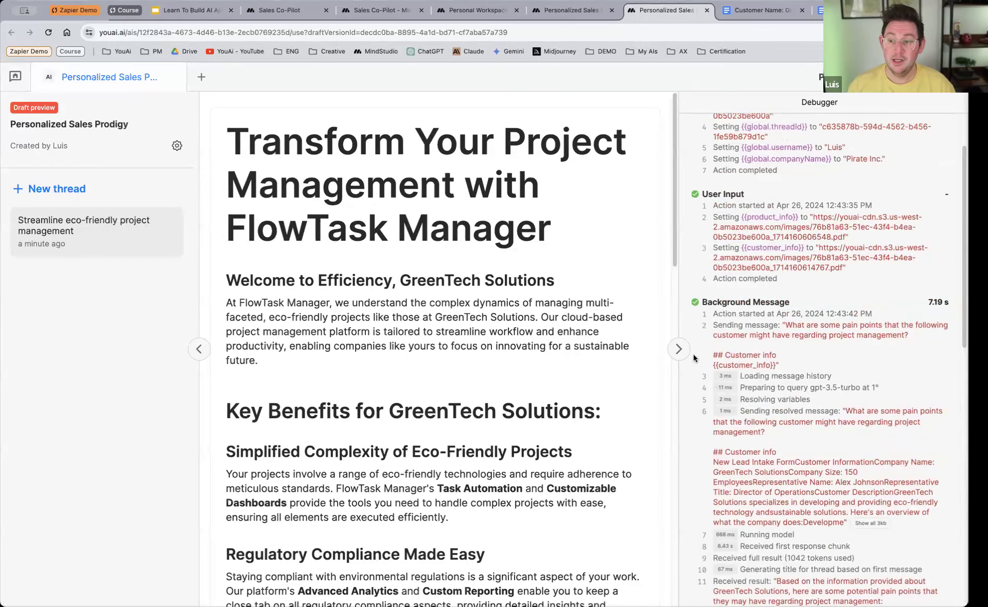
pyautogui.click(679, 349)
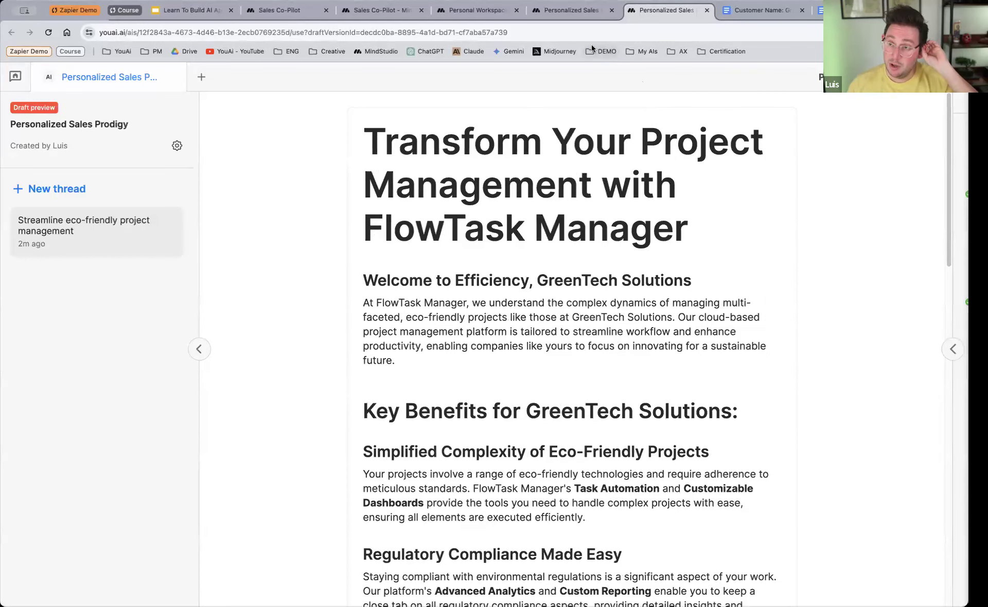
# Step: In the workflow editor, misspell the product variable as {{product_nifo}} in the second Send message block, and enlarge the page view
pyautogui.click(576, 13)
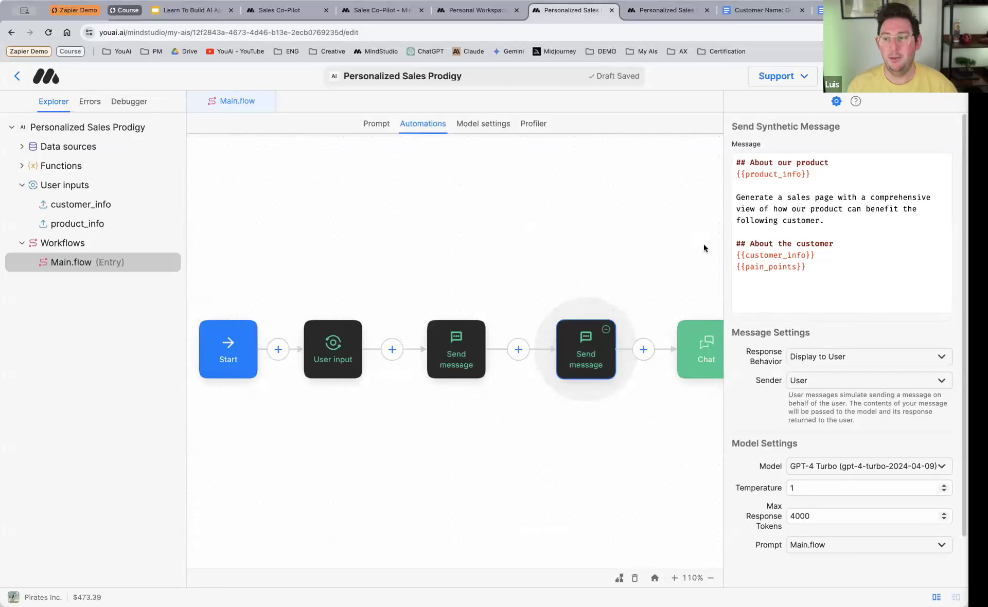
pyautogui.click(793, 176)
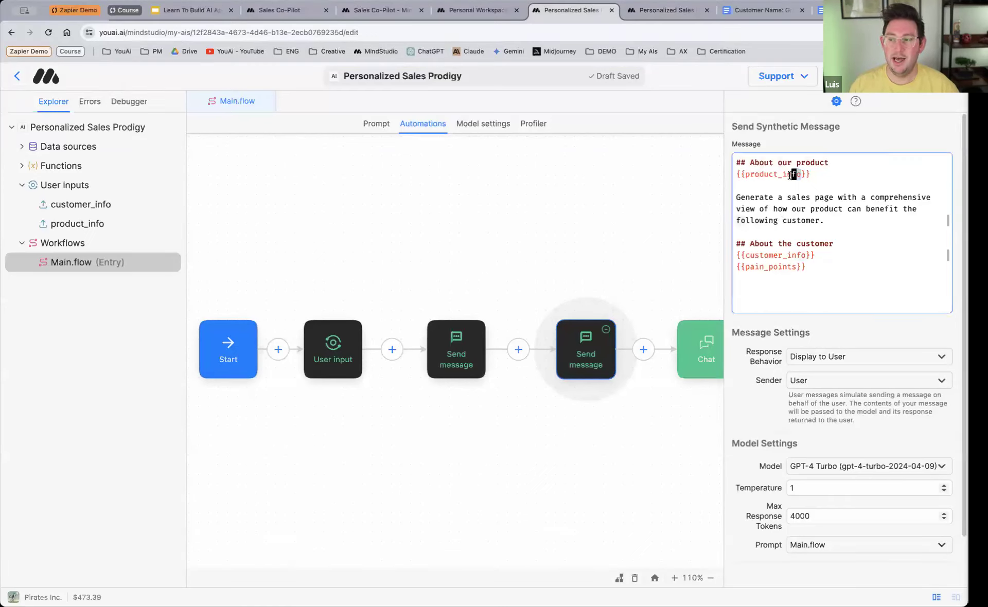
pyautogui.press('BackSpace')
pyautogui.press('BackSpace')
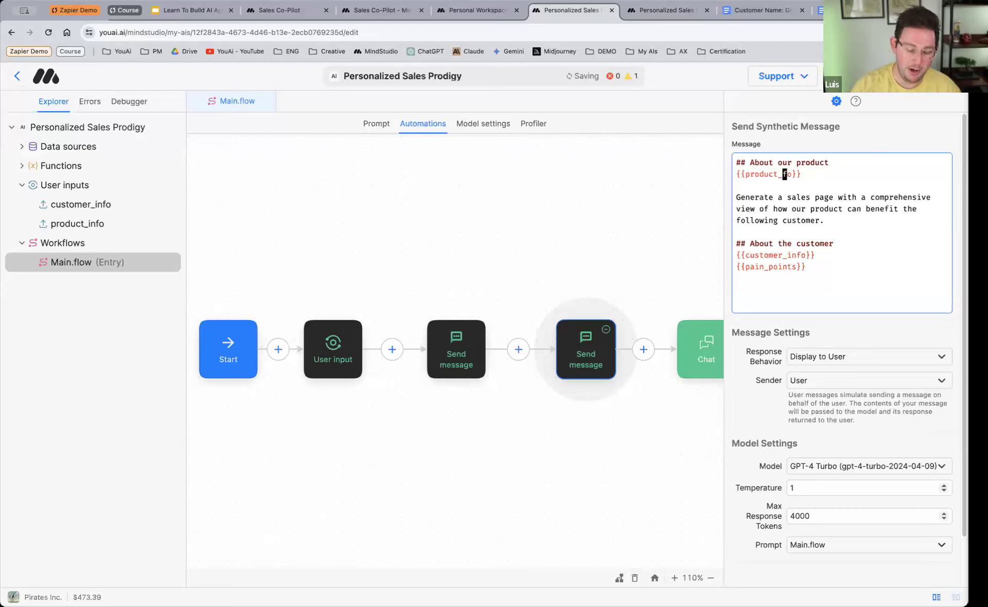
pyautogui.write('ni')
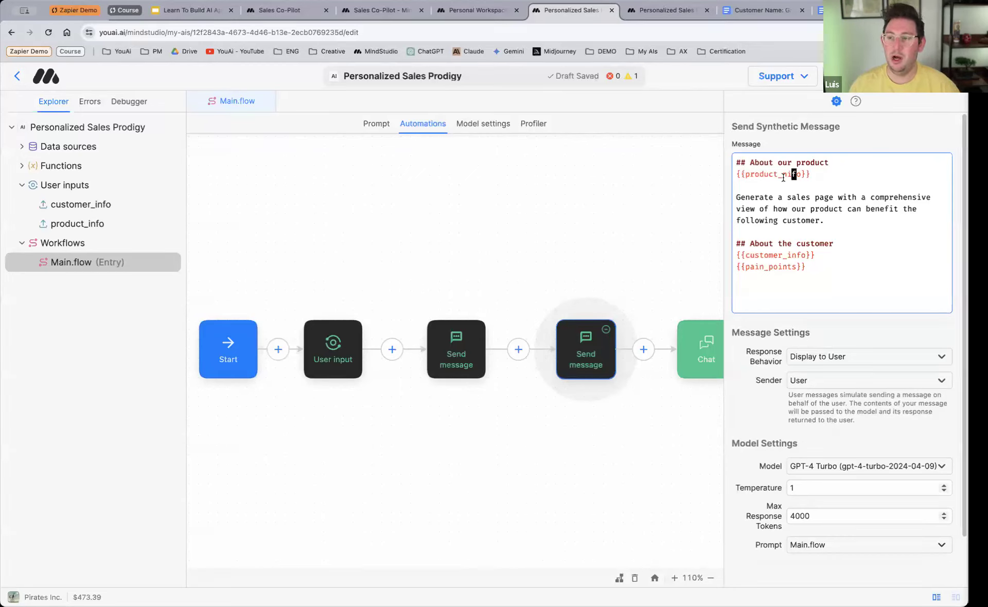
pyautogui.click(818, 177)
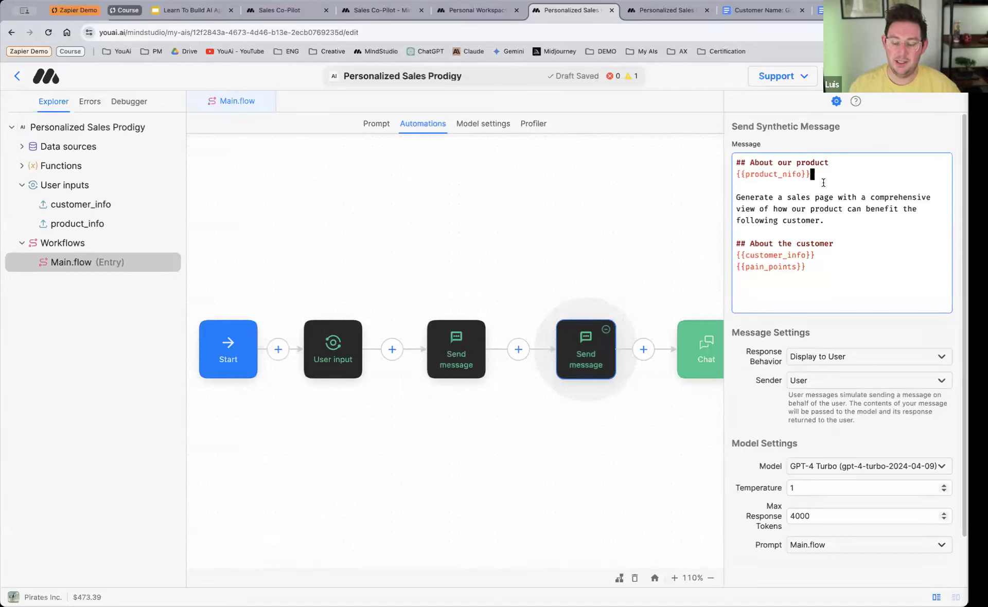
pyautogui.press('super+equal')
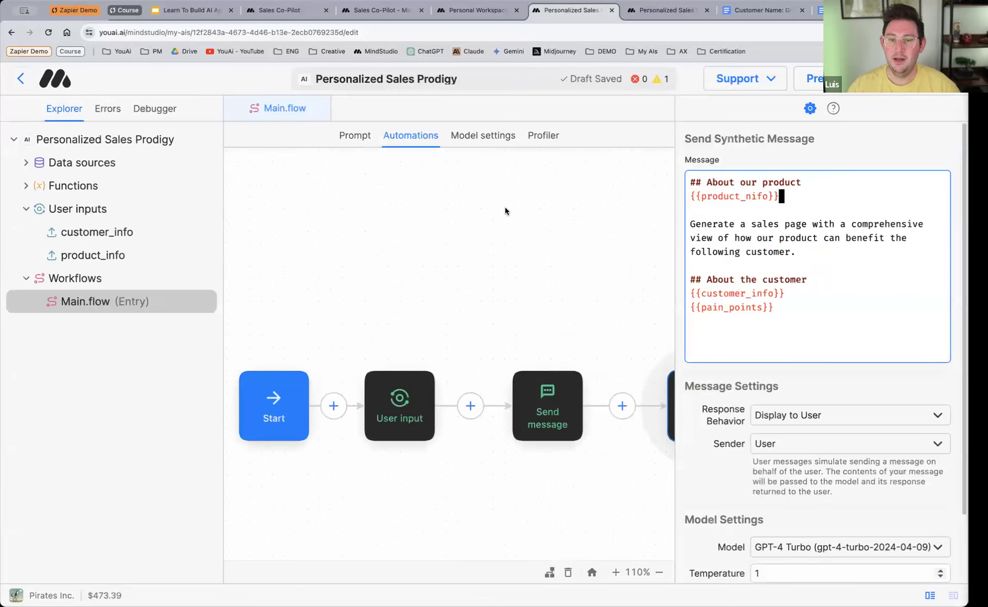
# Step: Show the project's errors and warnings to examine the warning about the misspelled variable, and clear the block selection
pyautogui.click(657, 81)
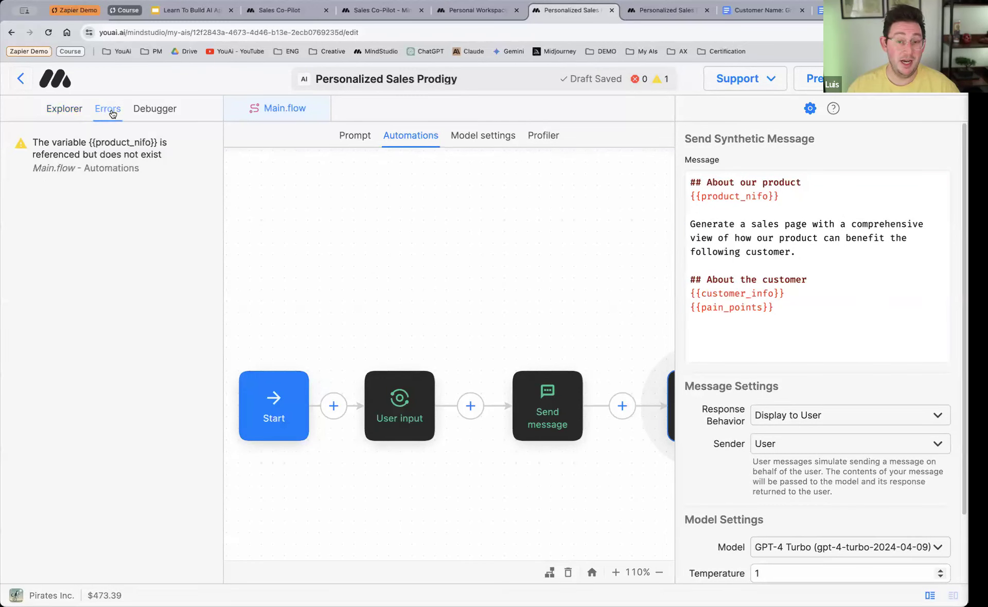
pyautogui.click(76, 114)
pyautogui.click(104, 111)
pyautogui.click(483, 242)
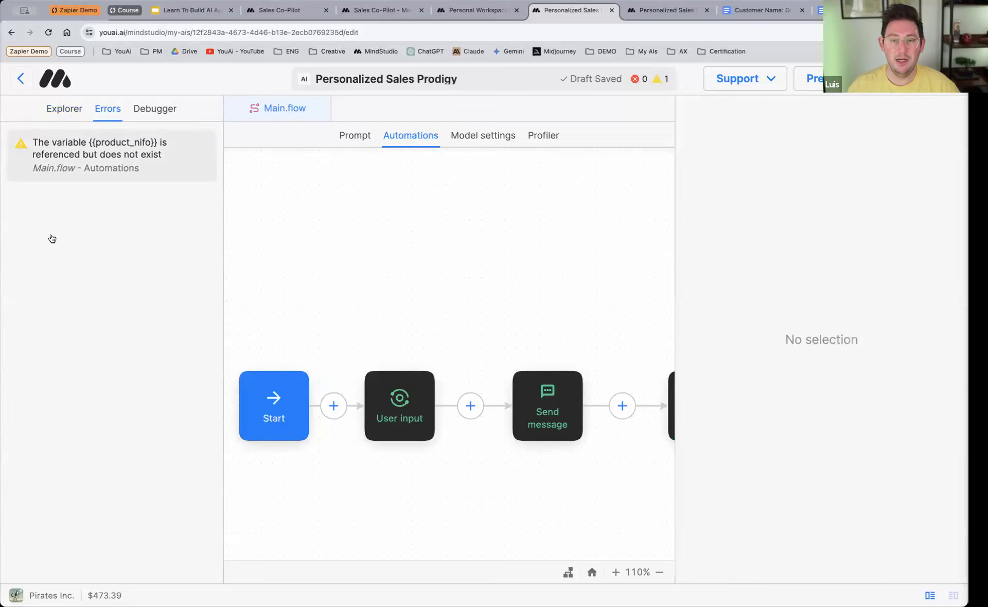
# Step: Go to the block behind the missing-variable warning and correct the variable in its message to {{product_info}}
pyautogui.click(116, 150)
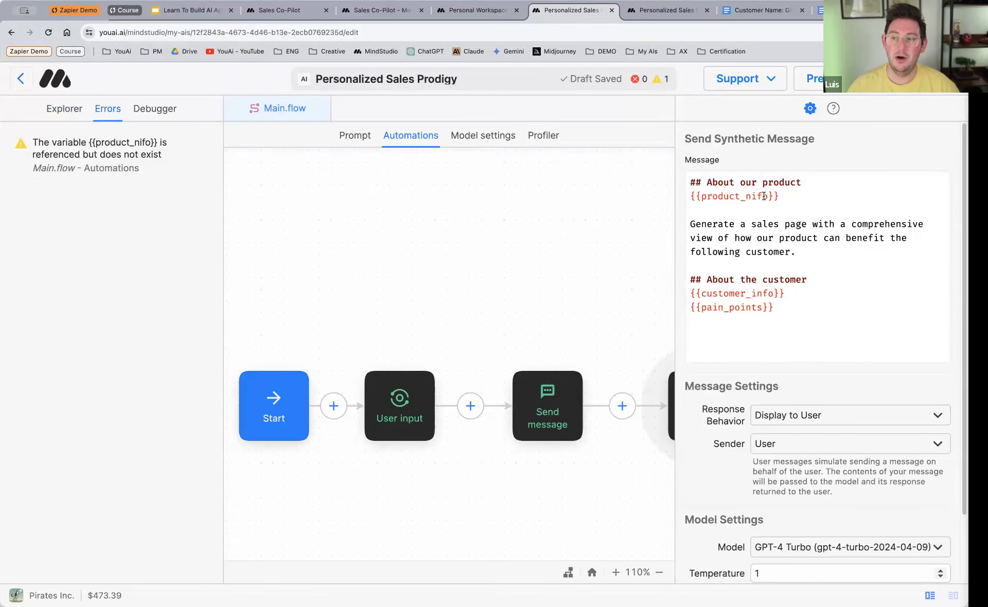
pyautogui.moveTo(754, 198); pyautogui.dragTo(748, 198)
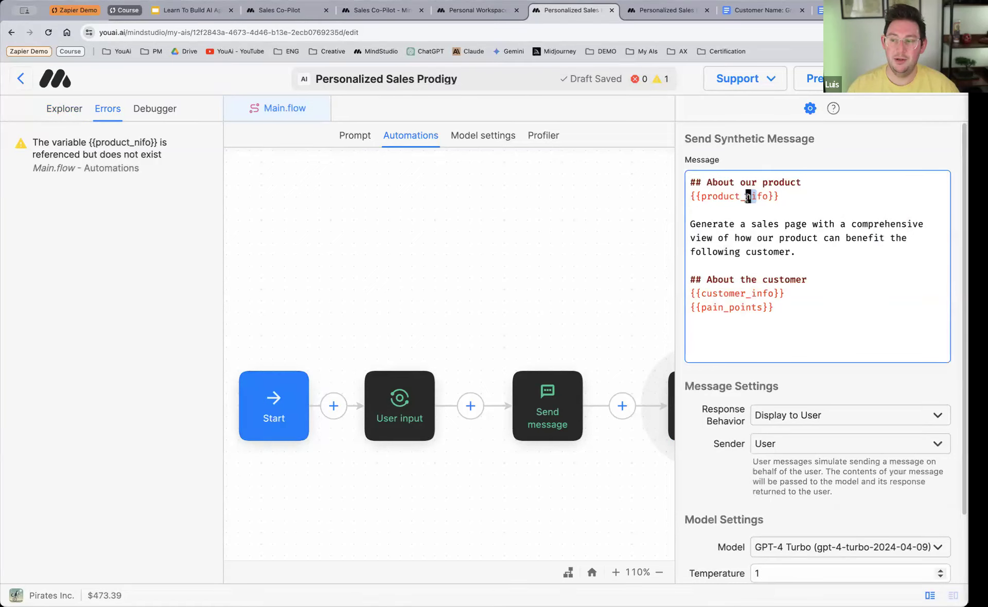
pyautogui.write('in')
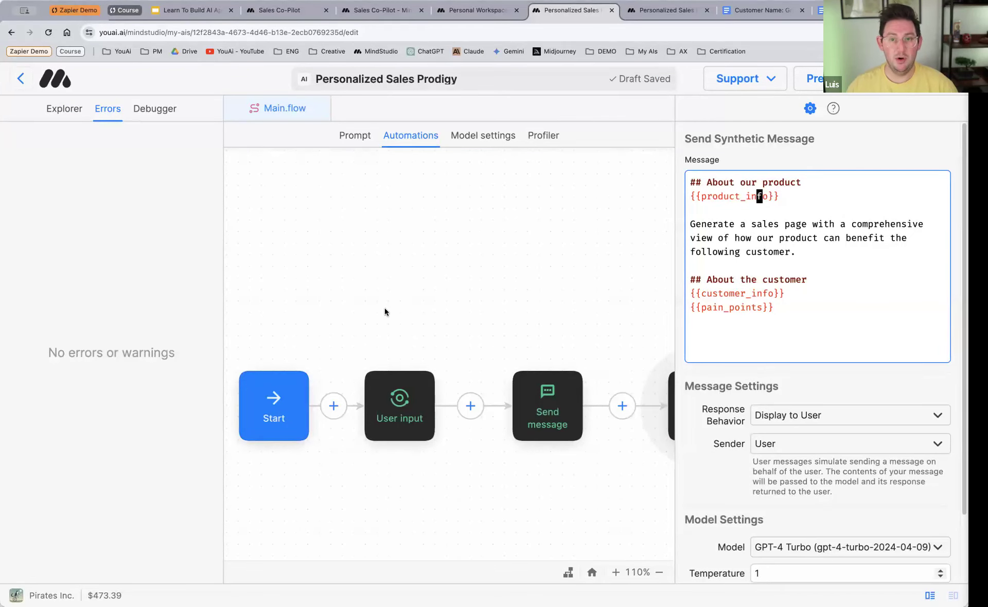
# Step: Open the project's general details and rename the AI as Sales Collateral Generator
pyautogui.click(64, 109)
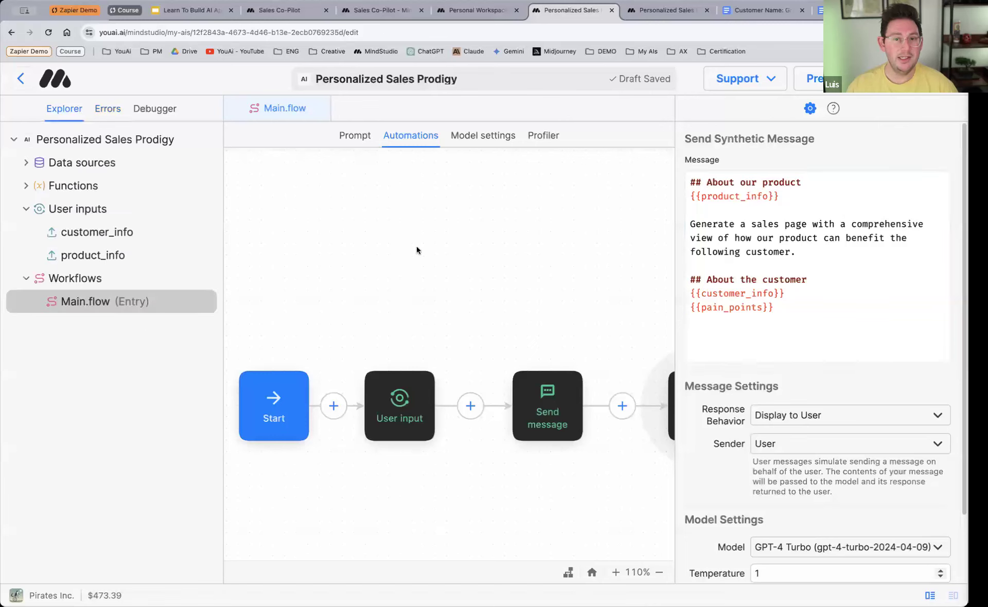
pyautogui.click(114, 145)
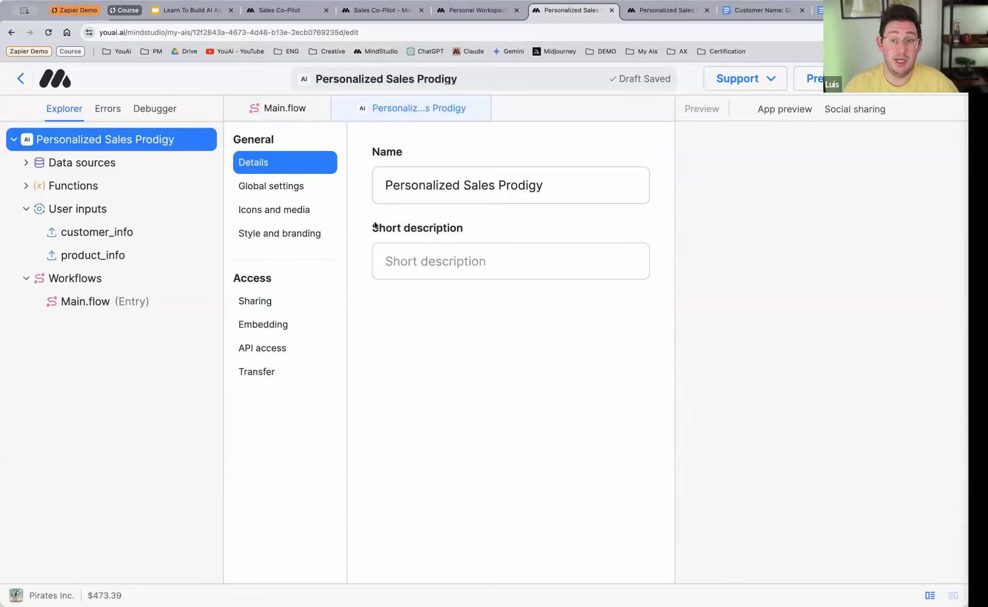
pyautogui.tripleClick(425, 187)
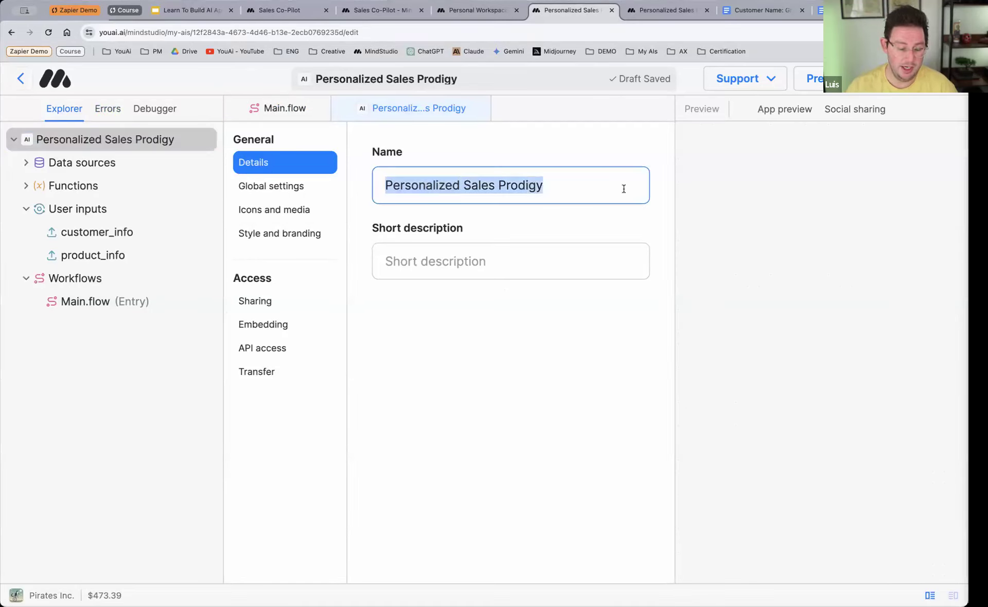
pyautogui.write('Sales Collateral Gene')
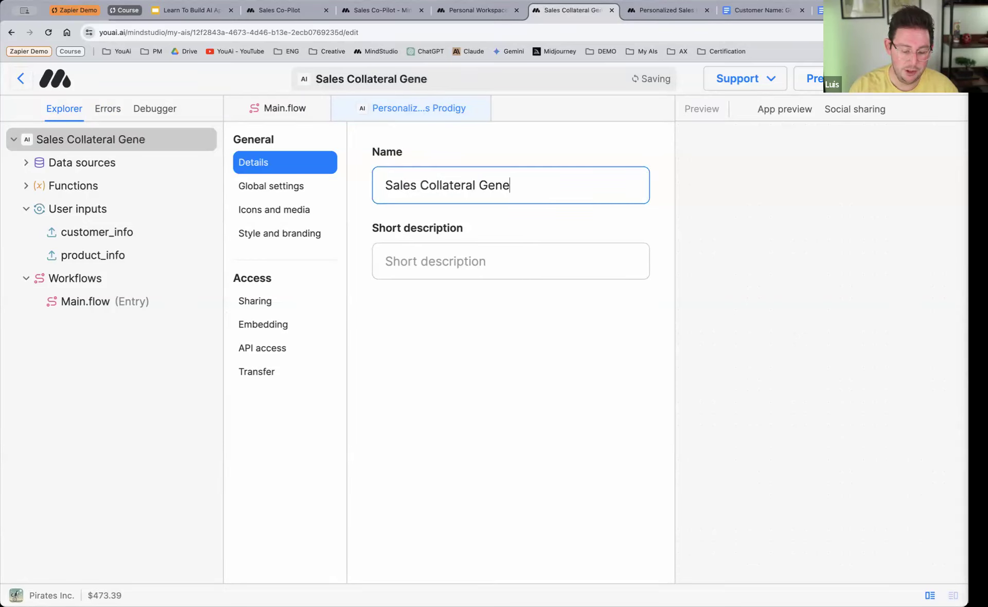
pyautogui.write('rator')
# Step: Enter "Make collaterals for clients" as the AI's short description
pyautogui.click(594, 268)
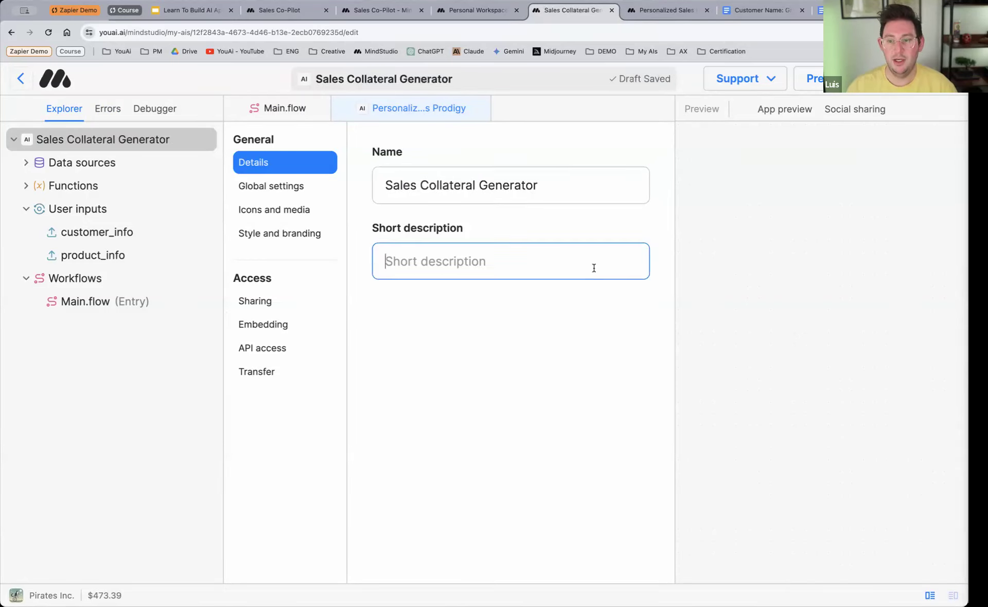
pyautogui.write('Make ')
pyautogui.write('colla')
pyautogui.write('ls fofr')
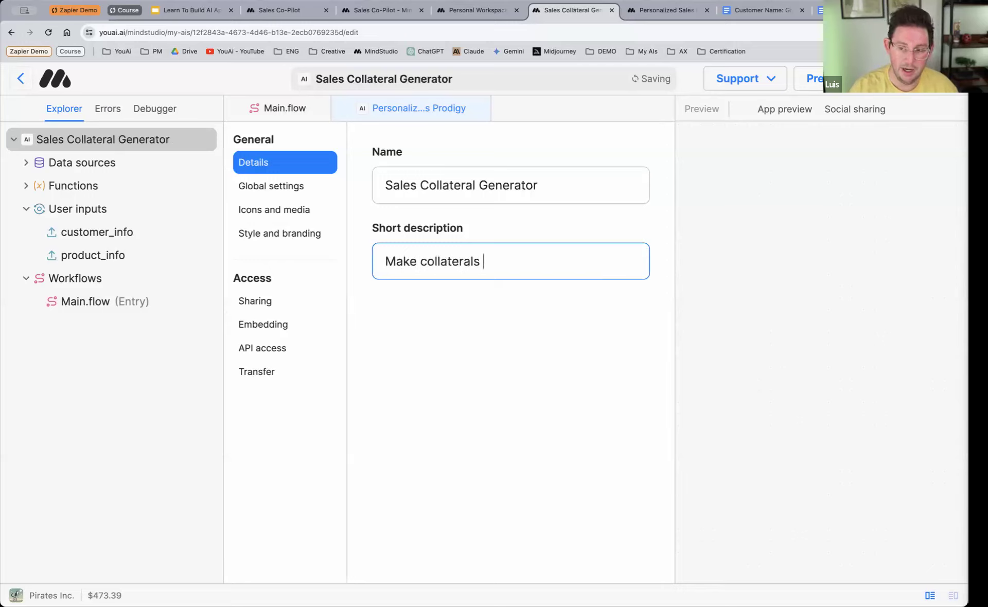
pyautogui.press('BackSpace')
pyautogui.press('BackSpace')
pyautogui.write('r clients')
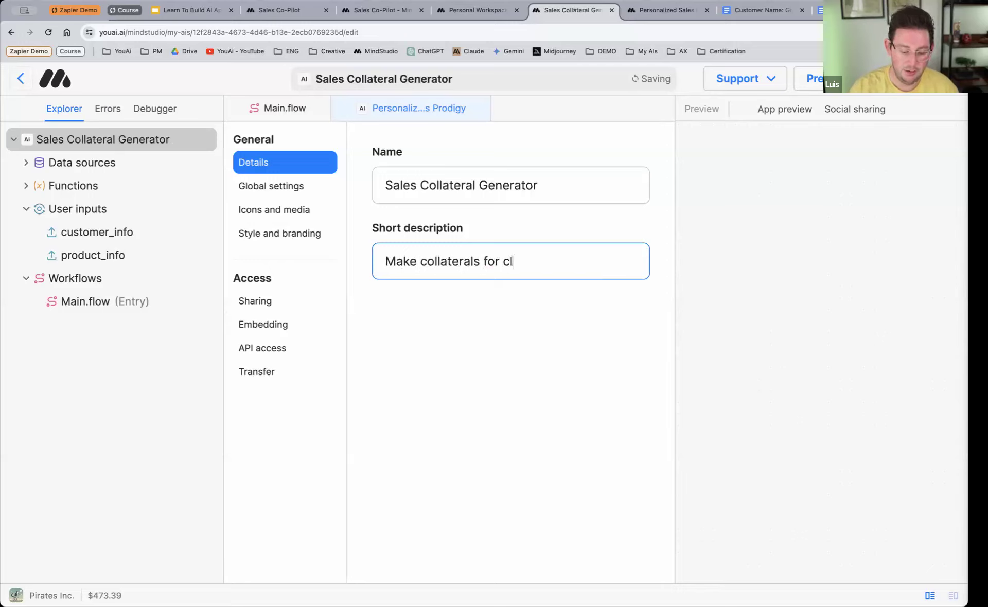
# Step: Look at the AI's global settings, and start a new thread in the draft preview to examine its first user input request
pyautogui.click(295, 188)
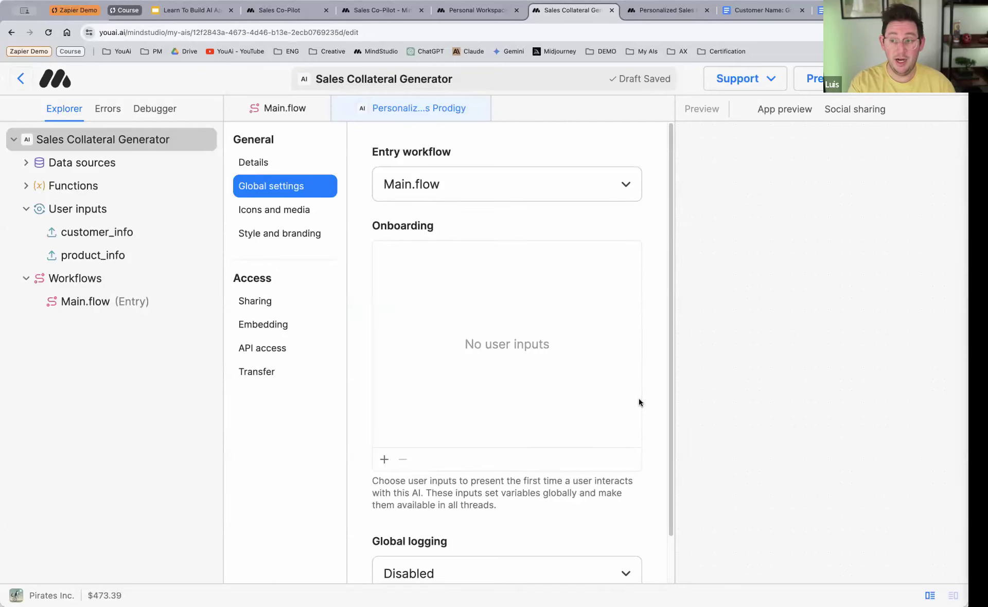
pyautogui.press('super+minus')
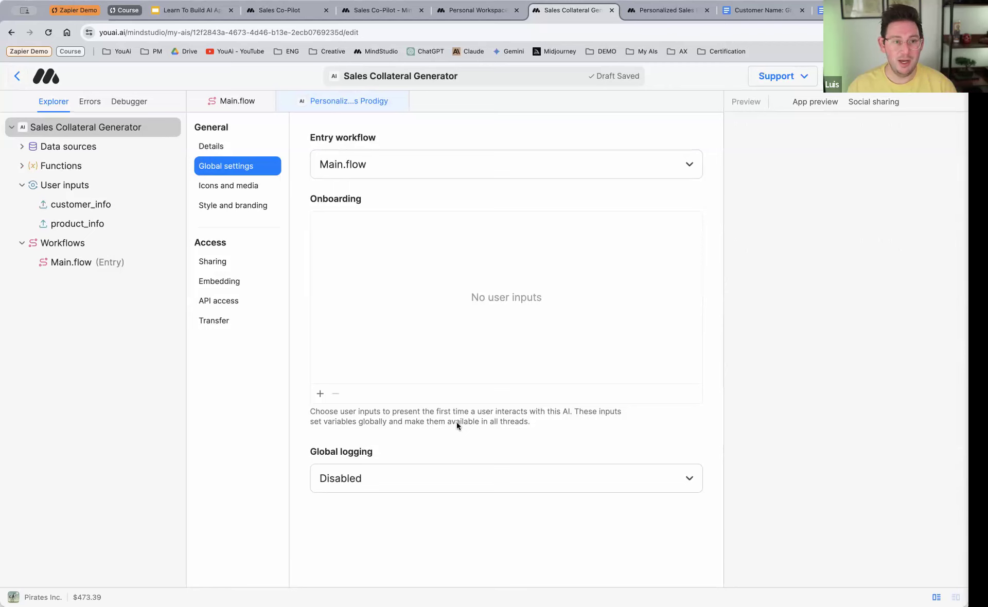
pyautogui.click(653, 11)
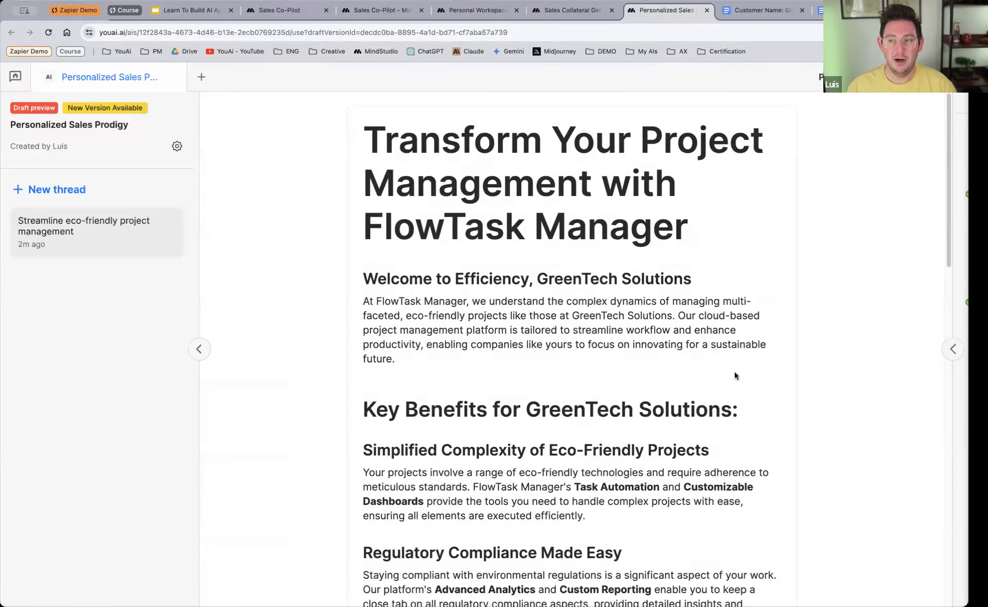
pyautogui.scroll(-6, 721, 381)
pyautogui.scroll(-10, 706, 382)
pyautogui.scroll(-3, 327, 205)
pyautogui.click(57, 189)
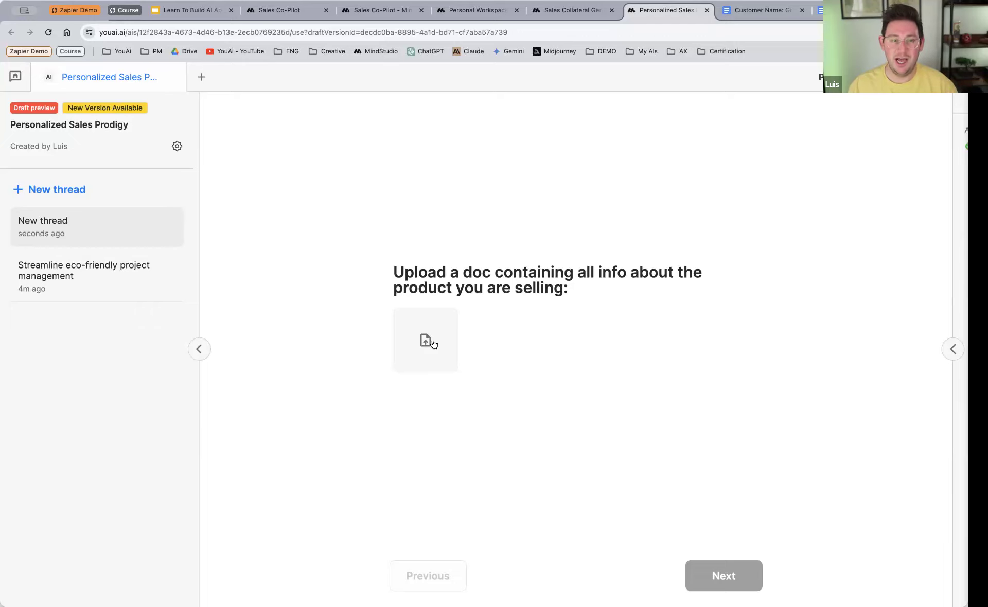
# Step: Back in the AI's global settings, add the product_info user input to the onboarding
pyautogui.click(567, 10)
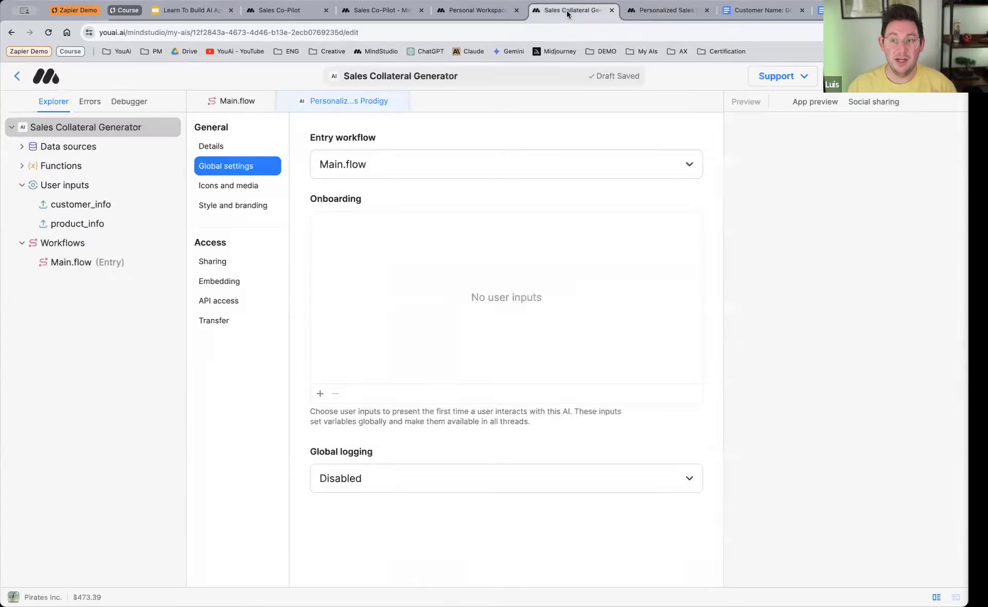
pyautogui.click(320, 394)
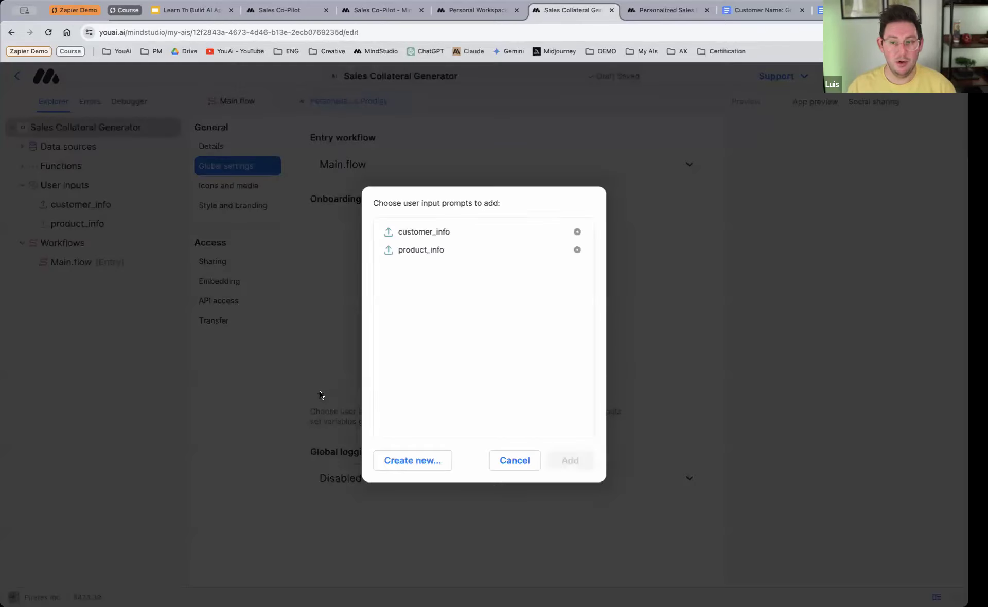
pyautogui.click(436, 251)
pyautogui.click(569, 461)
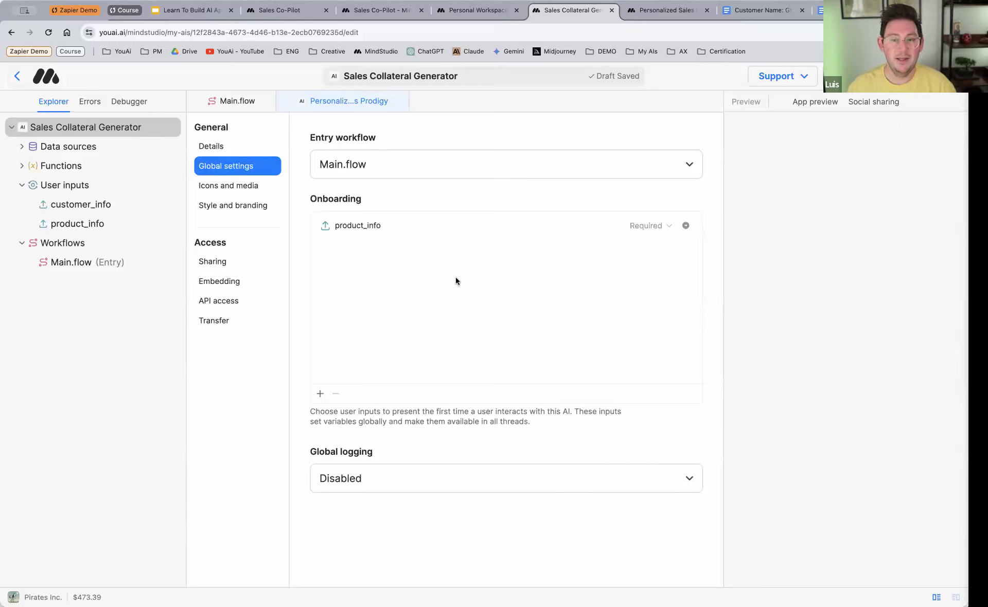
# Step: Remove product_info from the inputs collected by the User input block in Main.flow
pyautogui.click(246, 100)
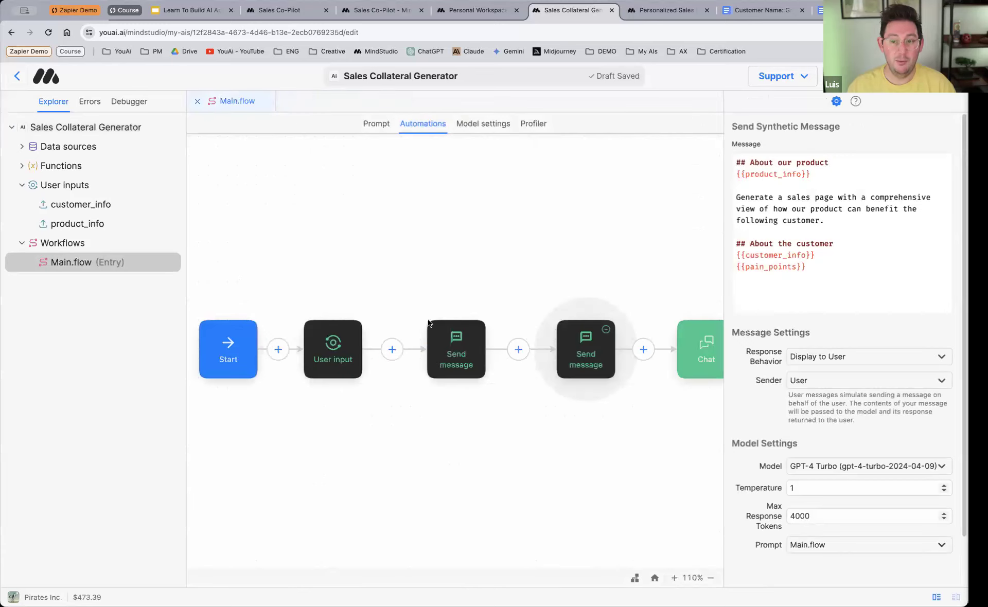
pyautogui.click(338, 352)
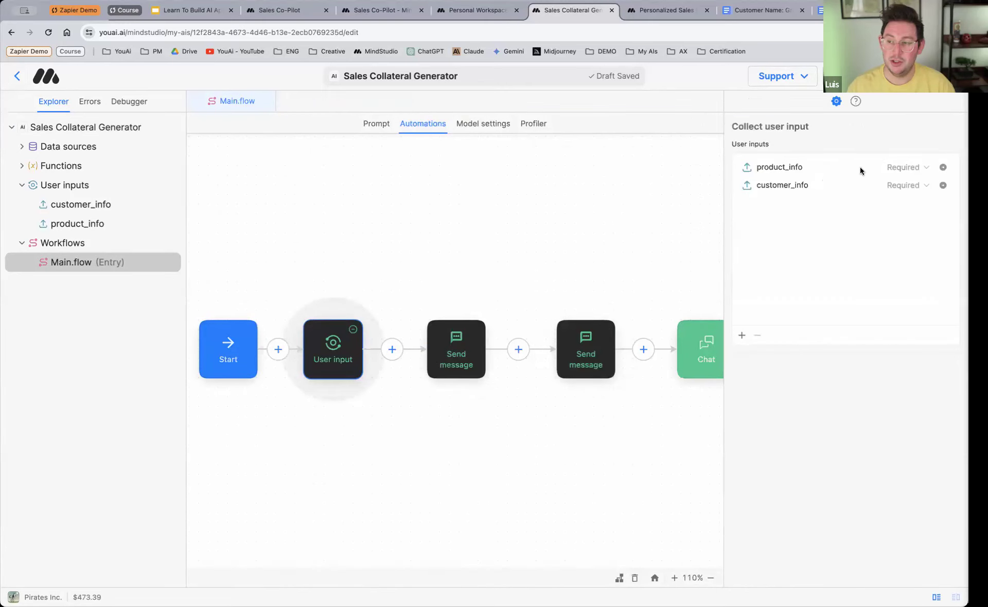
pyautogui.click(832, 167)
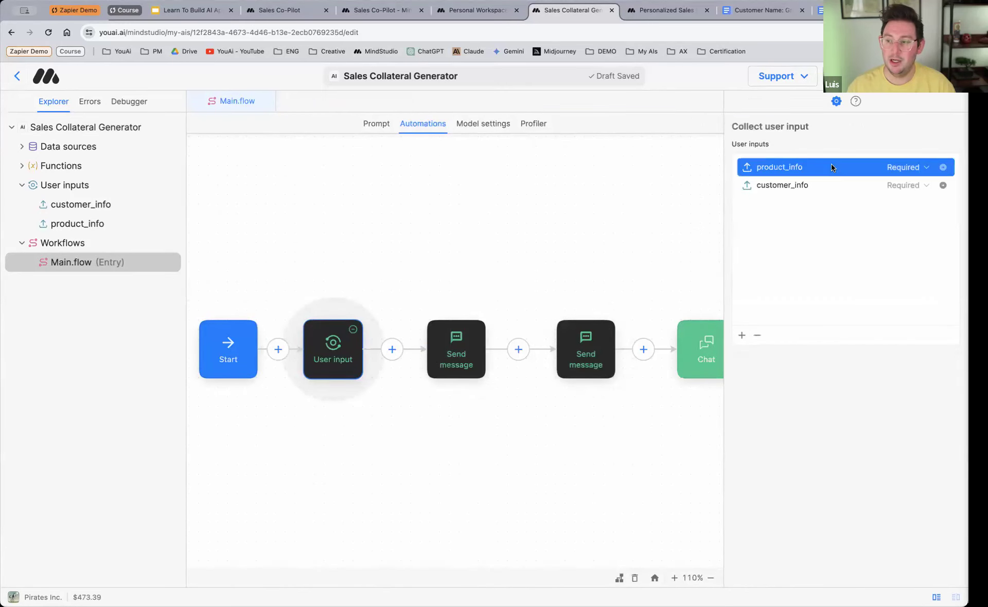
pyautogui.click(758, 336)
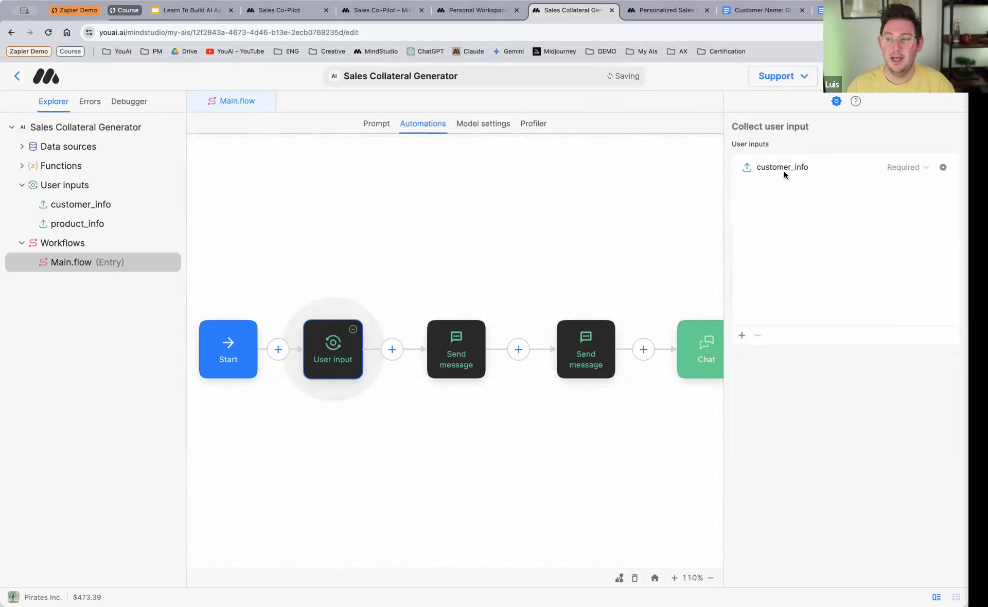
# Step: Review the AI's onboarding inputs, its icons and media, and its style and branding settings
pyautogui.click(74, 133)
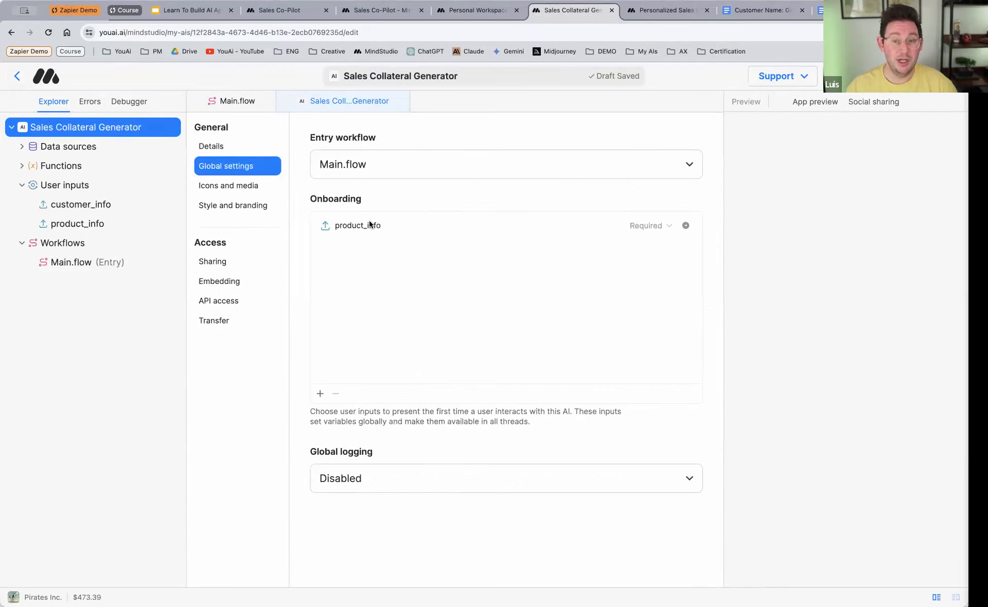
pyautogui.click(244, 190)
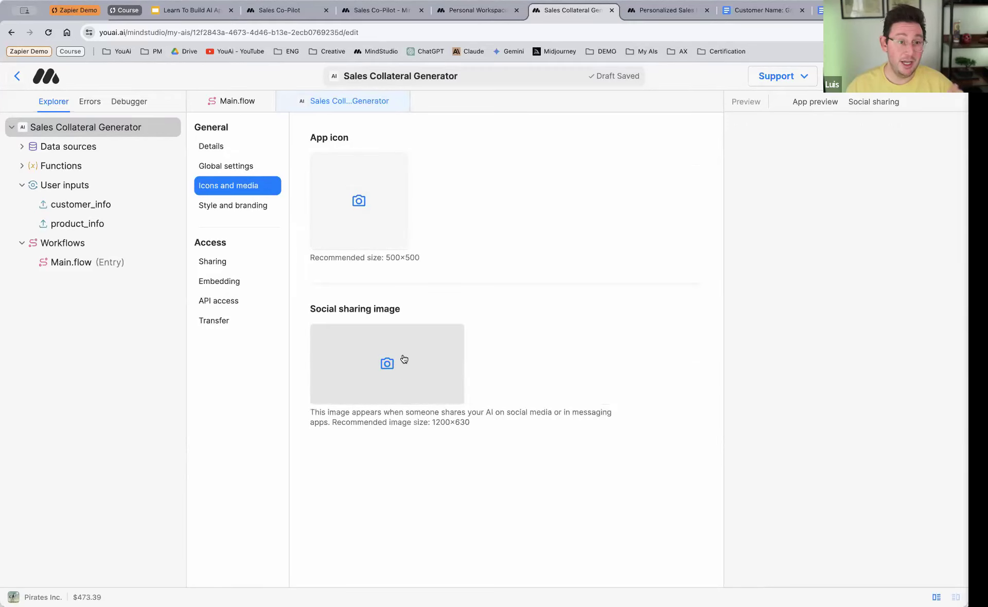
pyautogui.click(243, 206)
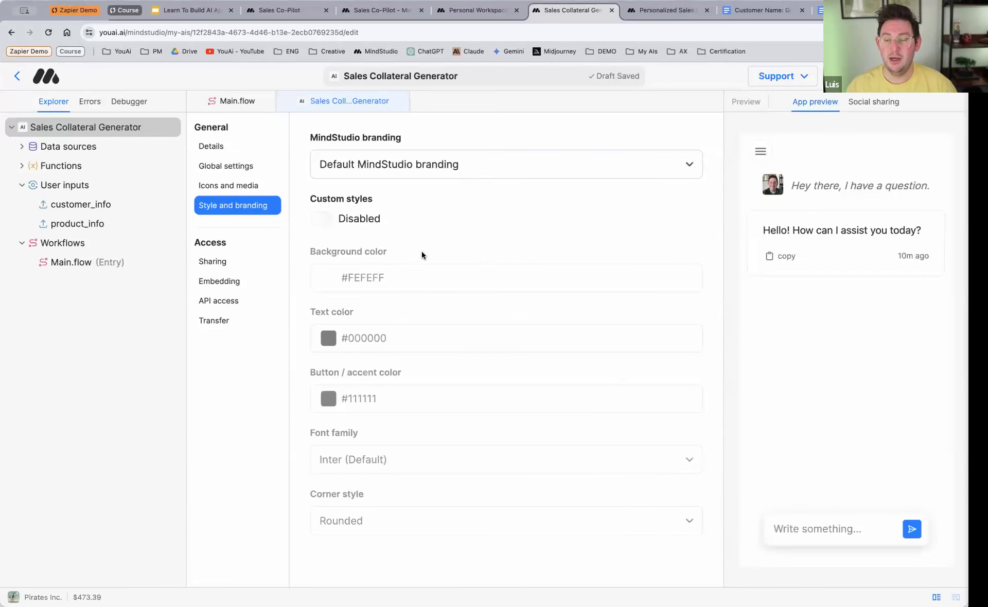
# Step: Enable custom styles, and set the background color to light purple #a2a2f1 and the text color to white #ffffff
pyautogui.click(321, 219)
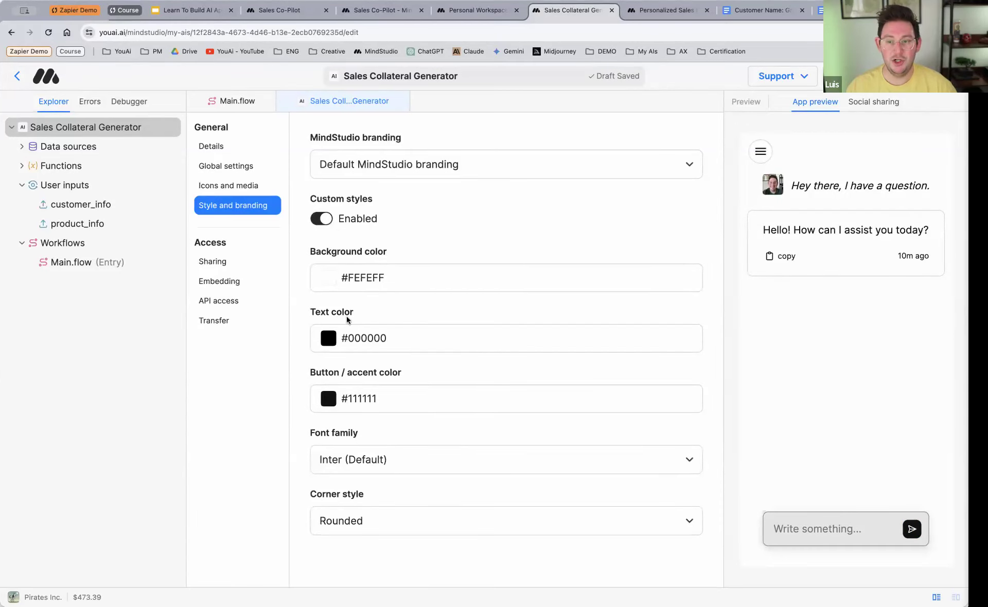
pyautogui.click(329, 278)
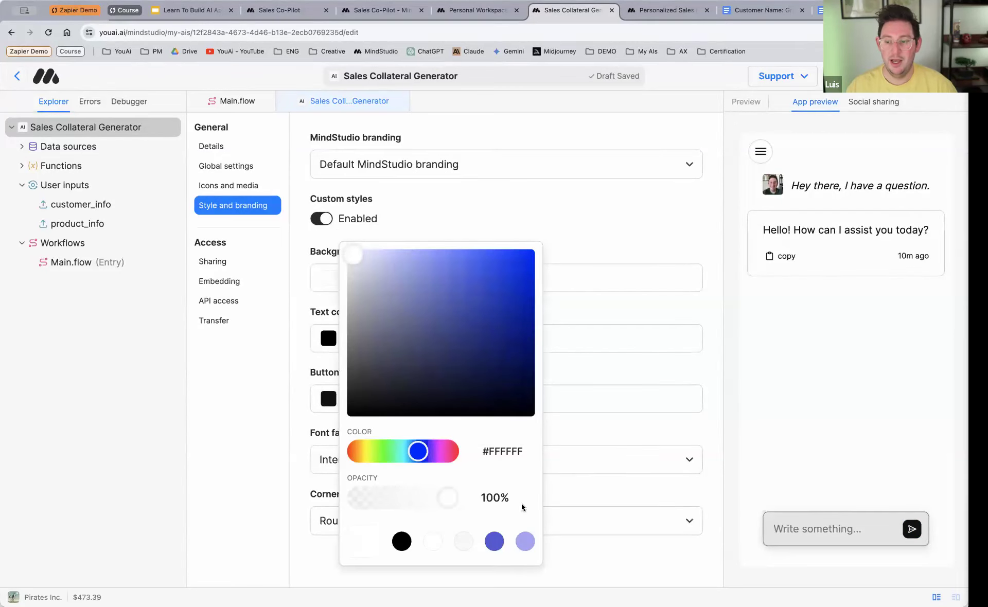
pyautogui.click(526, 540)
pyautogui.click(455, 230)
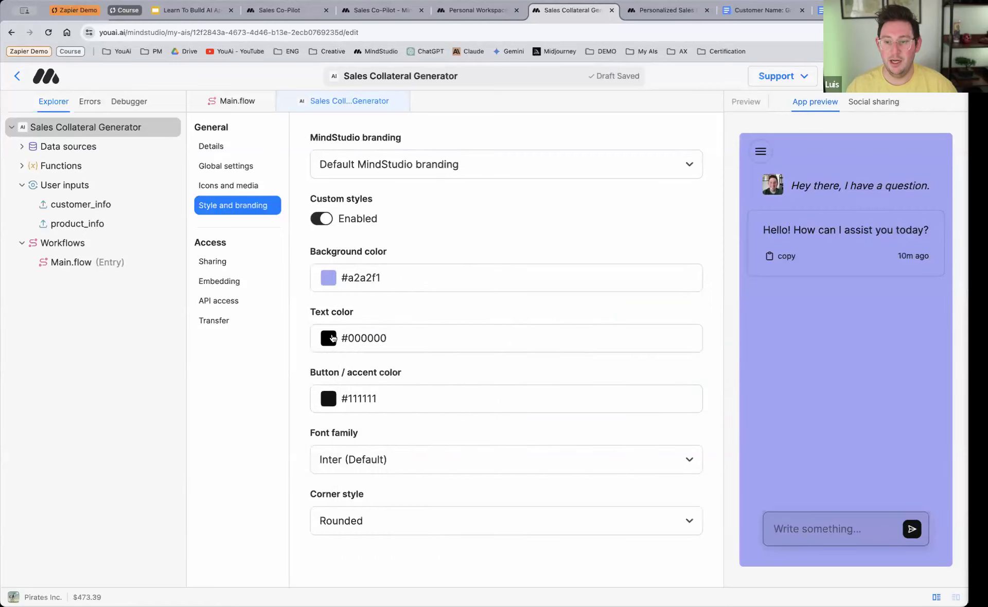
pyautogui.click(328, 338)
pyautogui.click(435, 540)
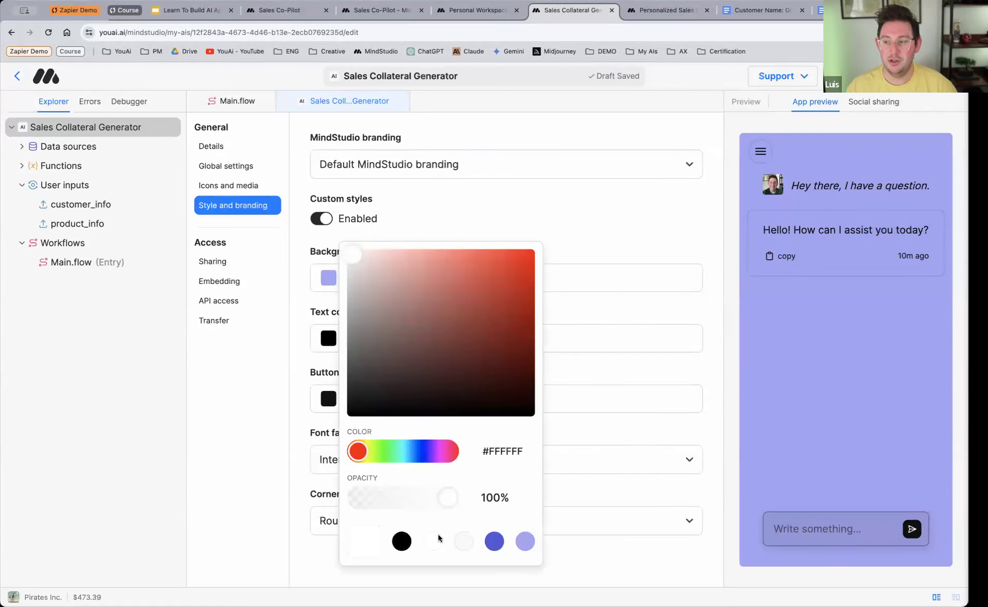
pyautogui.click(456, 227)
# Step: Set the button and accent color to #5555d3 and the font family to Oswald
pyautogui.click(330, 401)
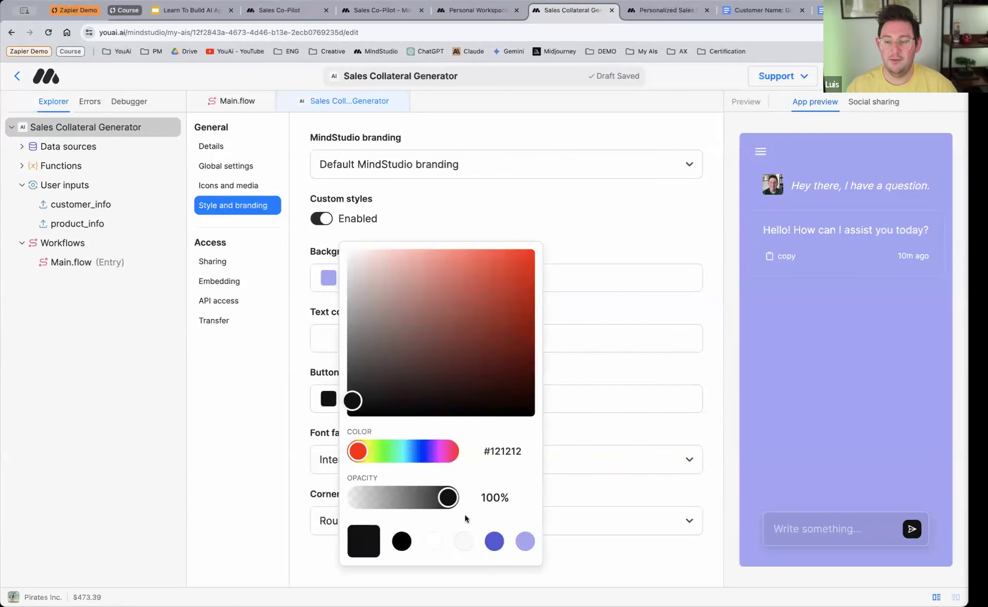
pyautogui.click(495, 541)
pyautogui.click(592, 221)
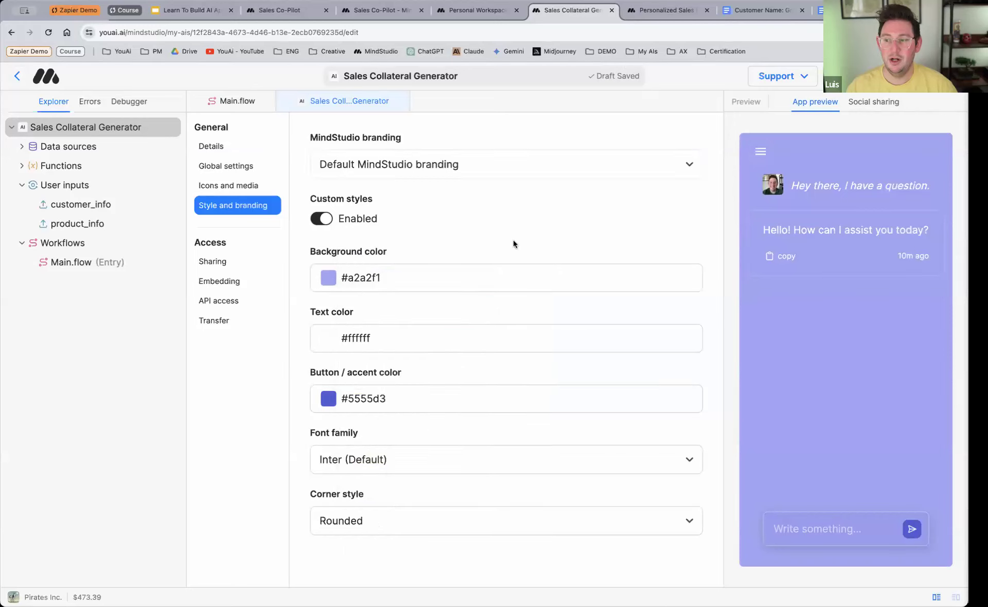
pyautogui.click(383, 460)
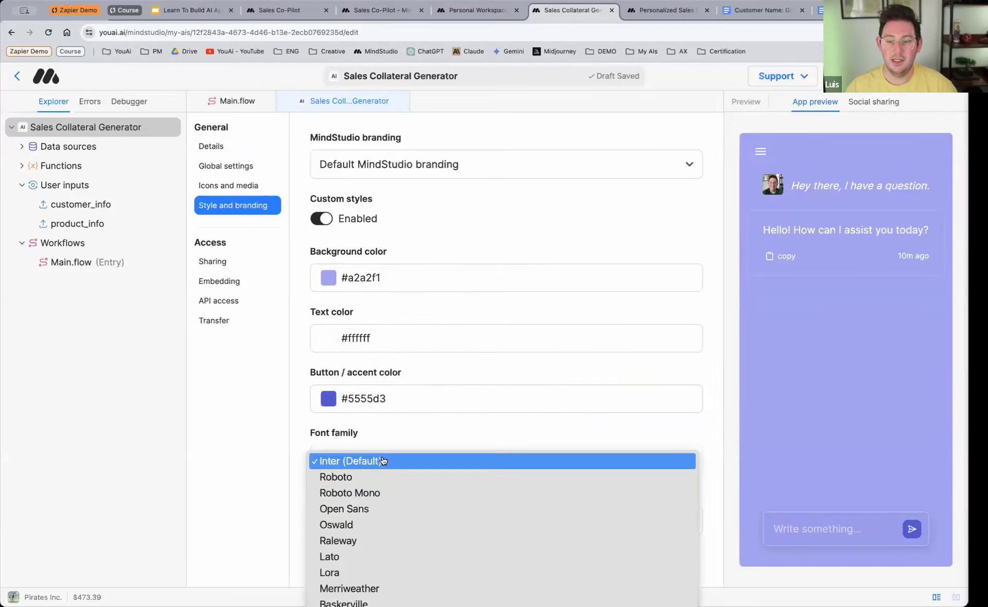
pyautogui.click(403, 524)
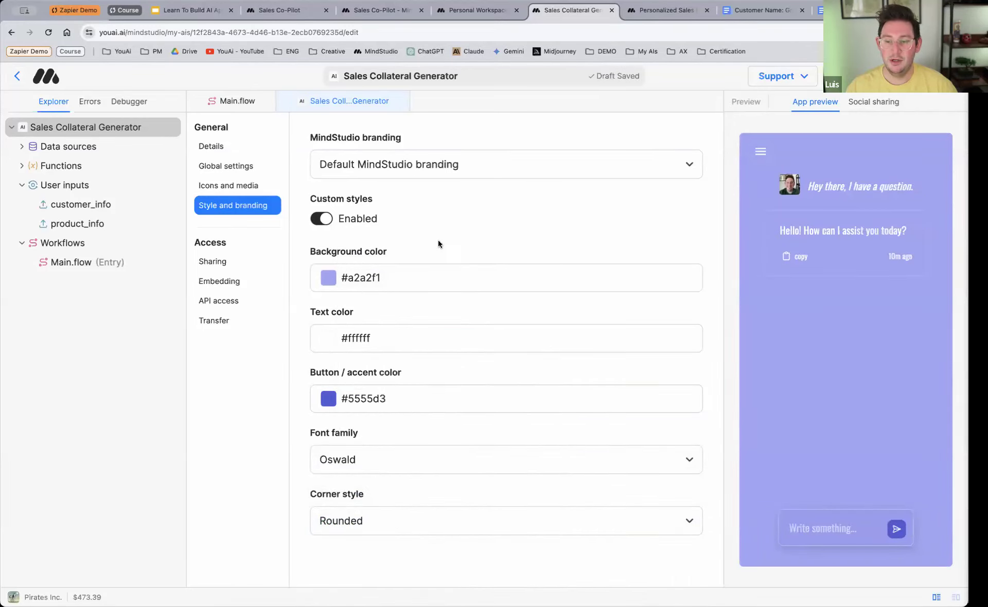
# Step: Compare the app preview with custom styles off and on, leave them disabled, and open the AI's sharing settings
pyautogui.click(323, 219)
pyautogui.click(325, 220)
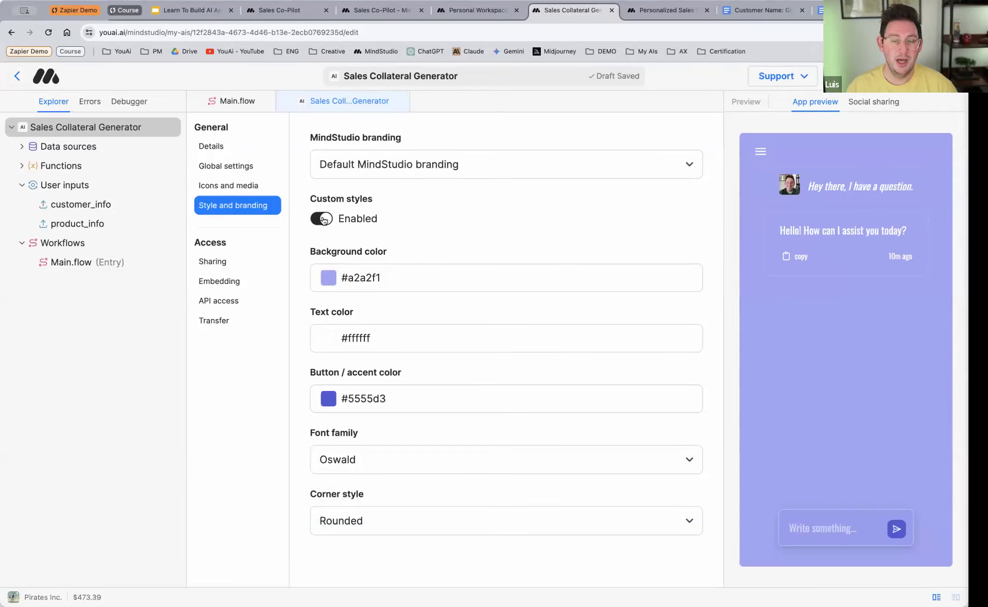
pyautogui.click(323, 219)
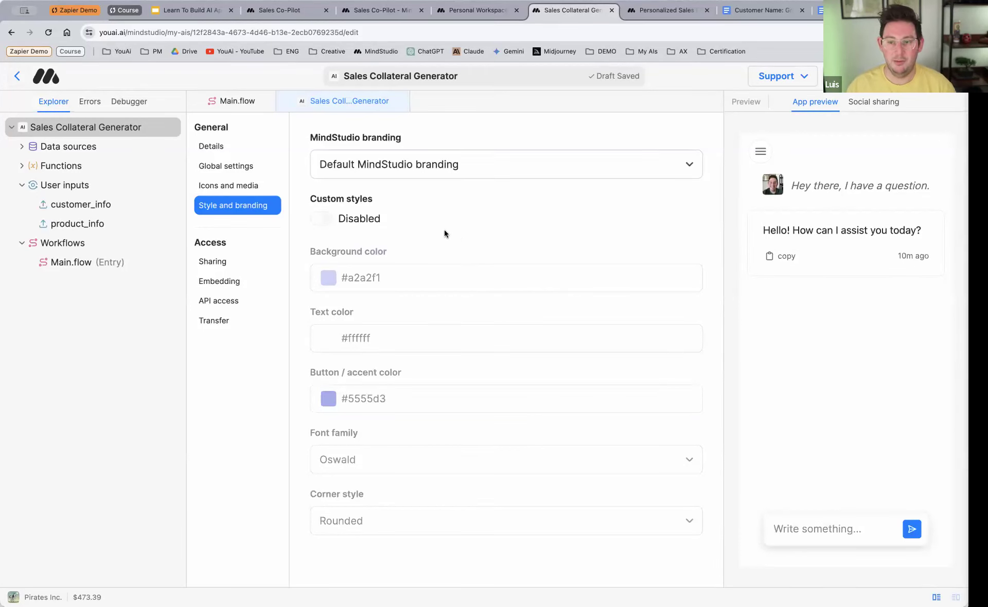
pyautogui.click(220, 263)
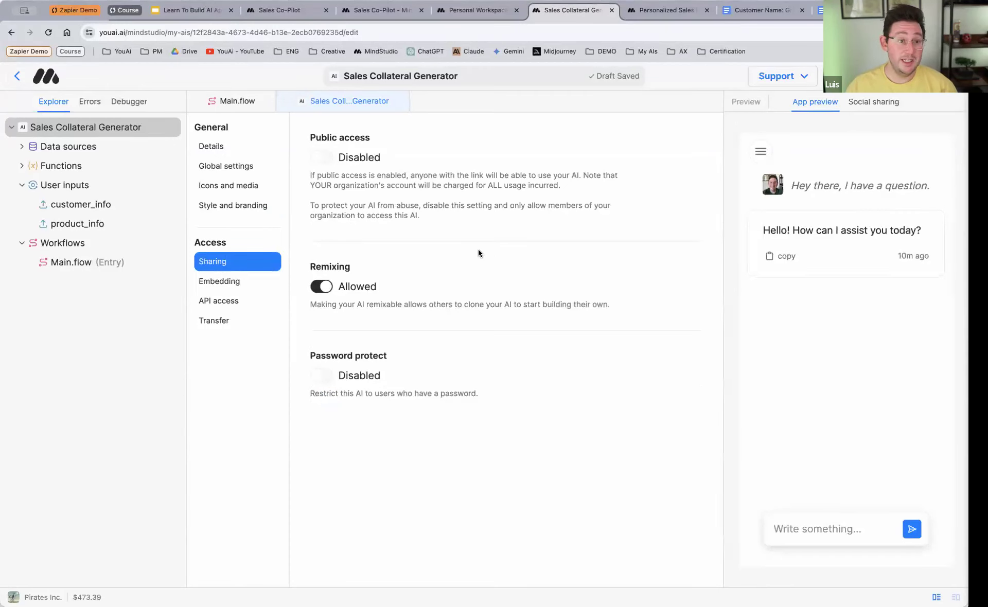
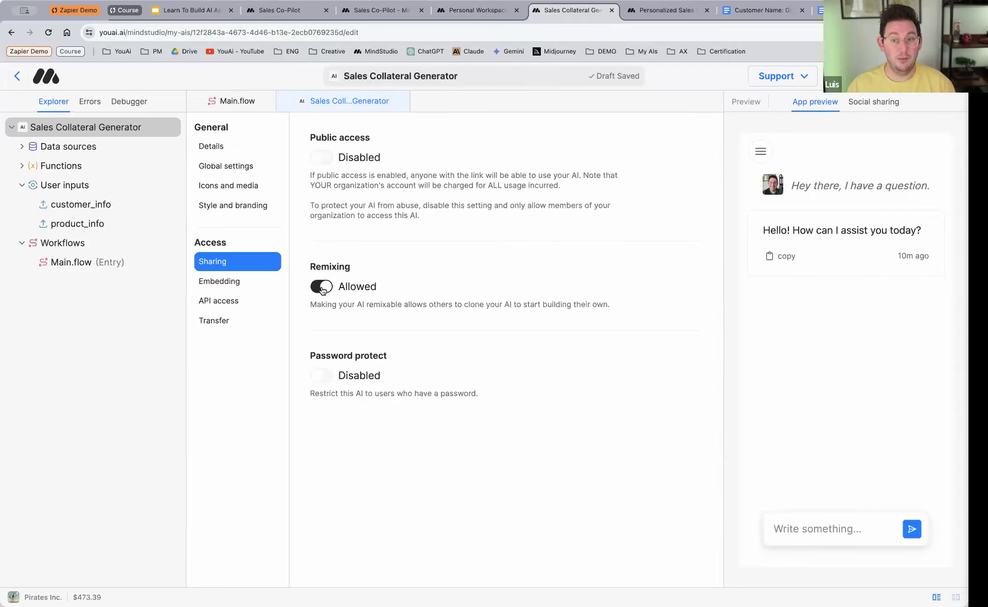
# Step: Disallow remixing of the AI, and review its embedding, API access and workspace transfer settings
pyautogui.click(322, 289)
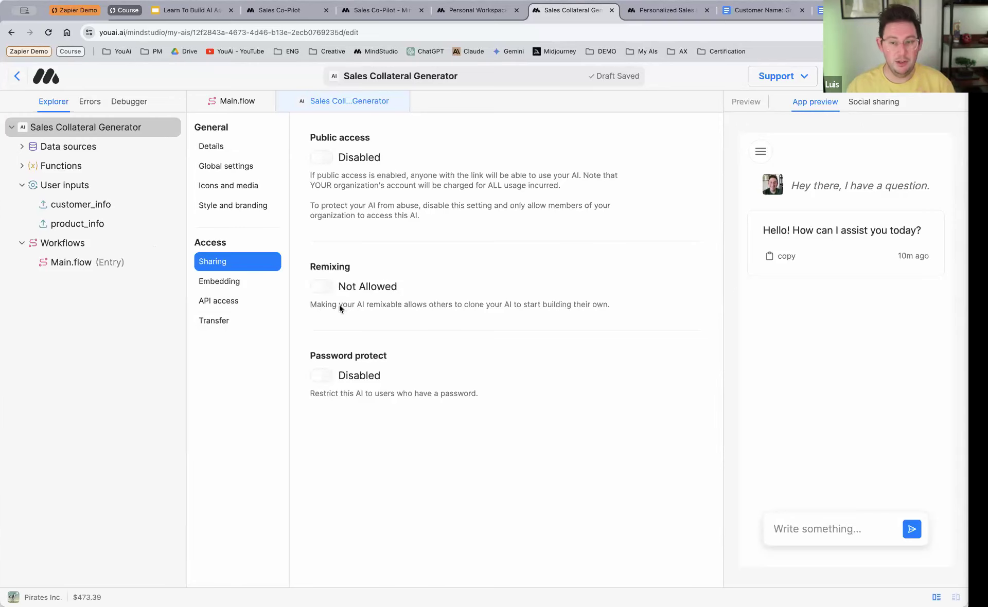
pyautogui.click(243, 280)
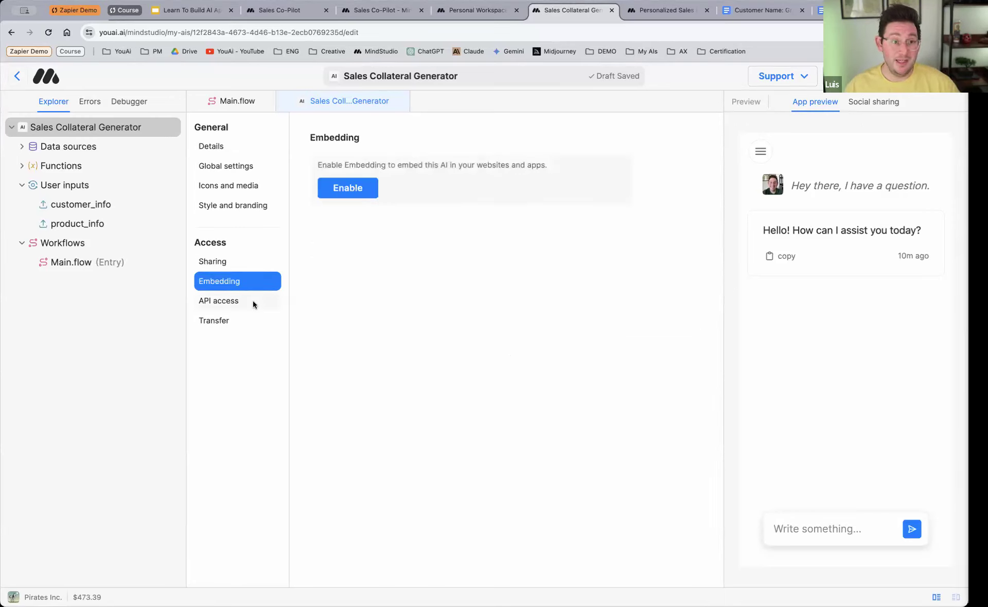
pyautogui.click(252, 303)
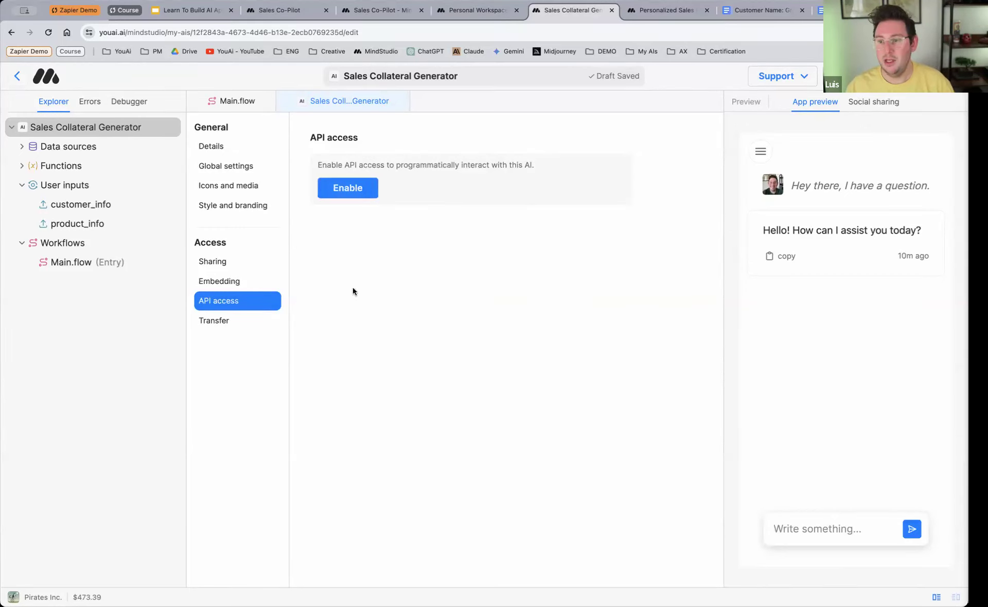
pyautogui.click(220, 321)
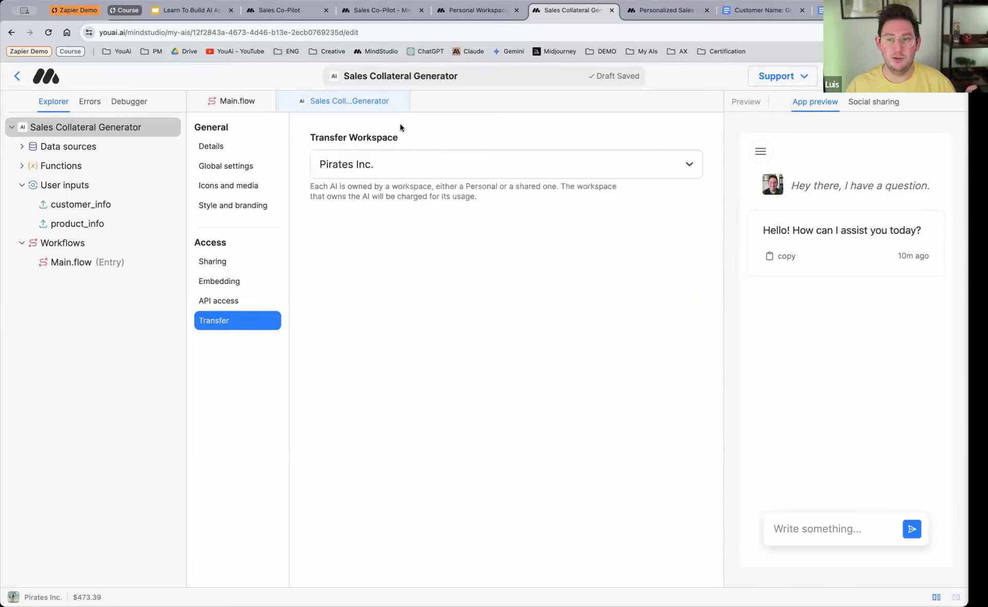
pyautogui.click(261, 299)
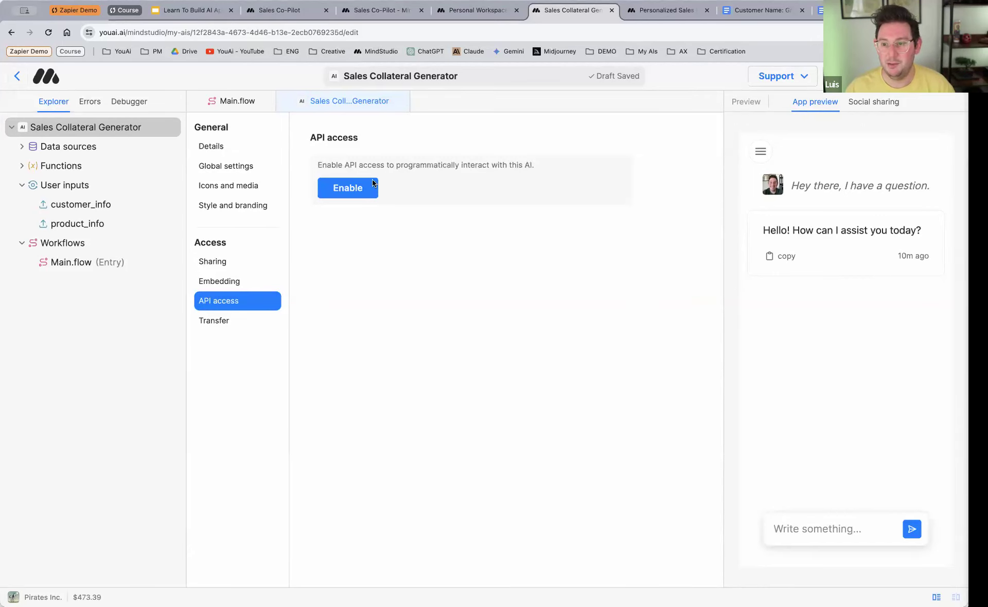
pyautogui.click(217, 147)
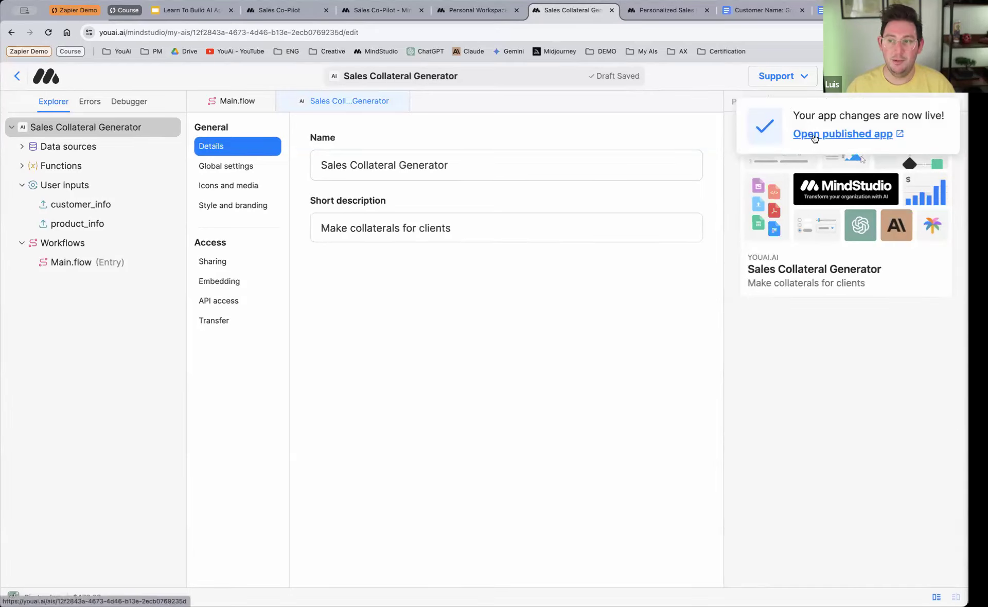
# Step: Open the live Sales Collateral Generator and run it with the FlowTask product PDF and the GreenTech Solutions customer PDF
pyautogui.click(814, 135)
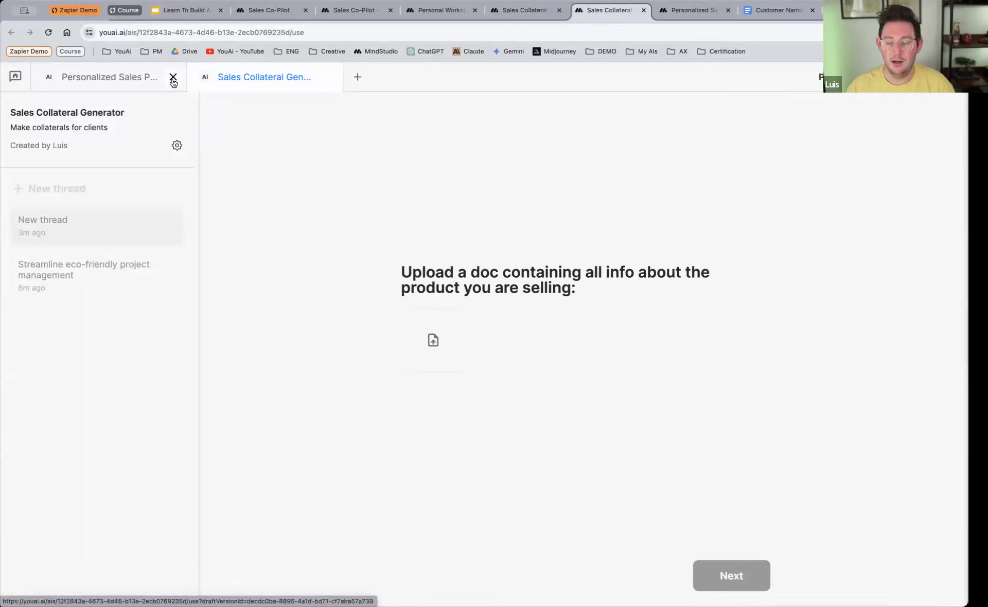
pyautogui.click(173, 78)
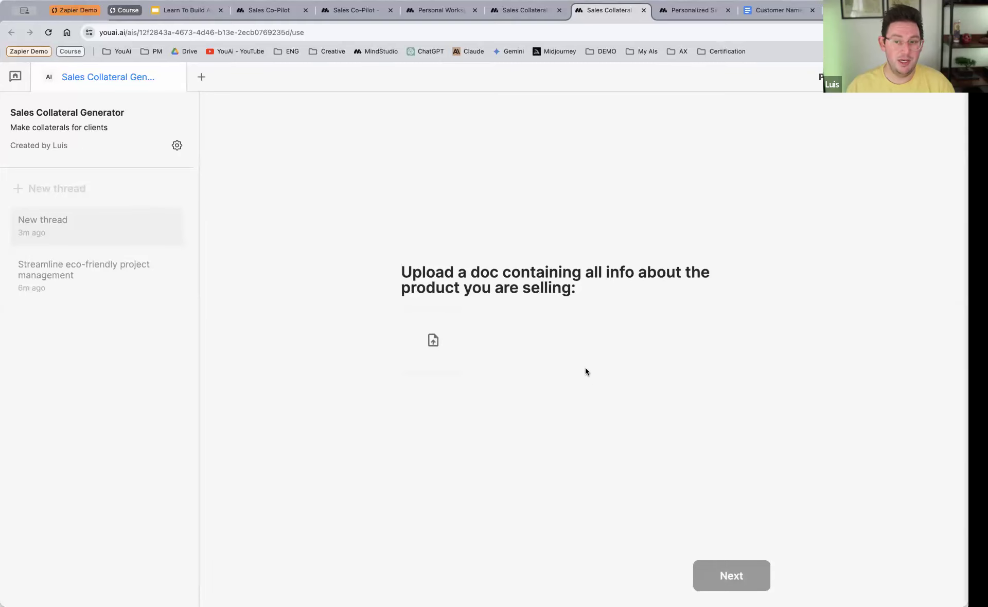
pyautogui.click(459, 346)
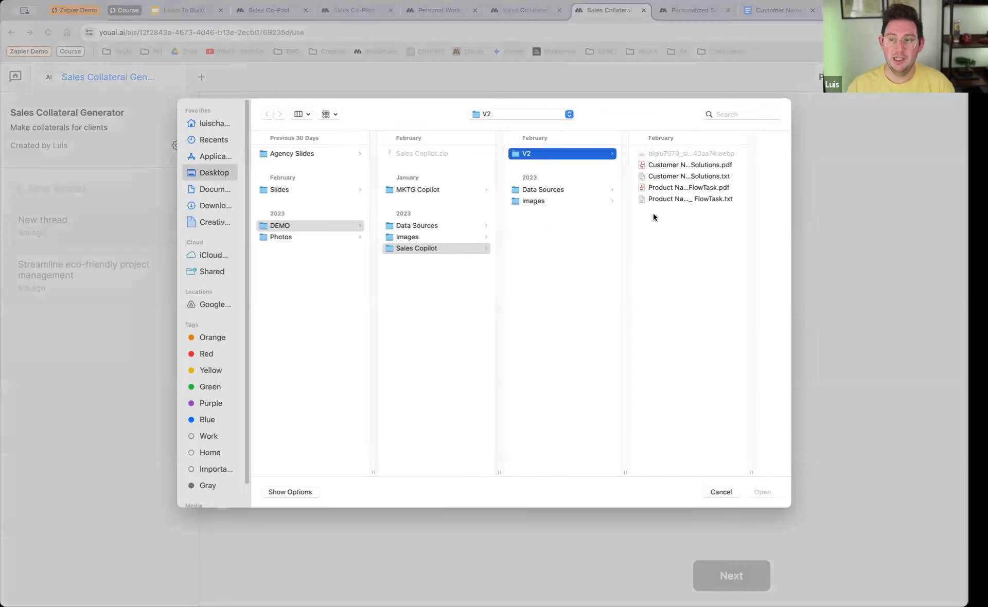
pyautogui.click(665, 187)
pyautogui.click(762, 492)
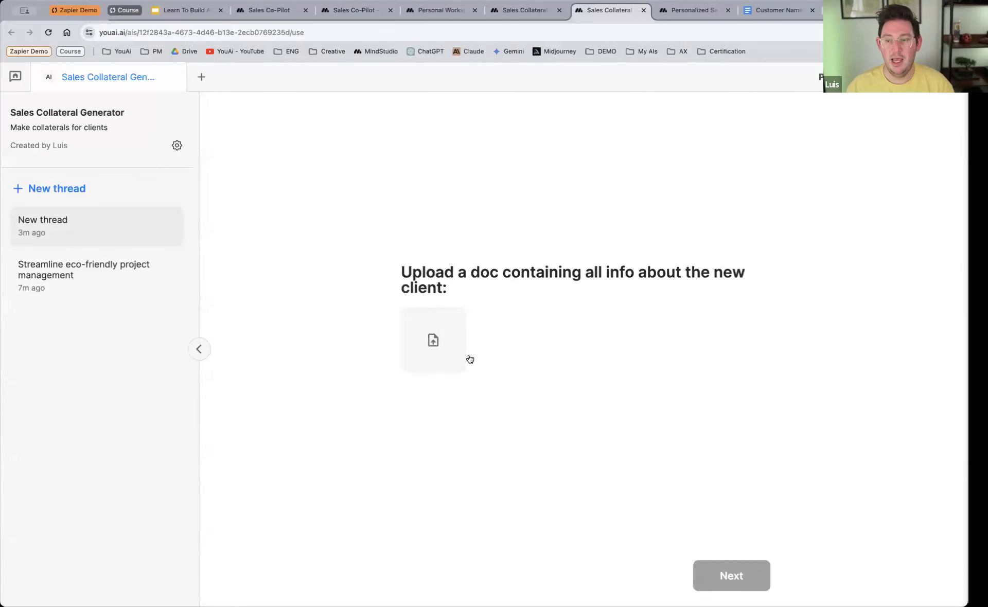
pyautogui.click(414, 349)
pyautogui.doubleClick(668, 170)
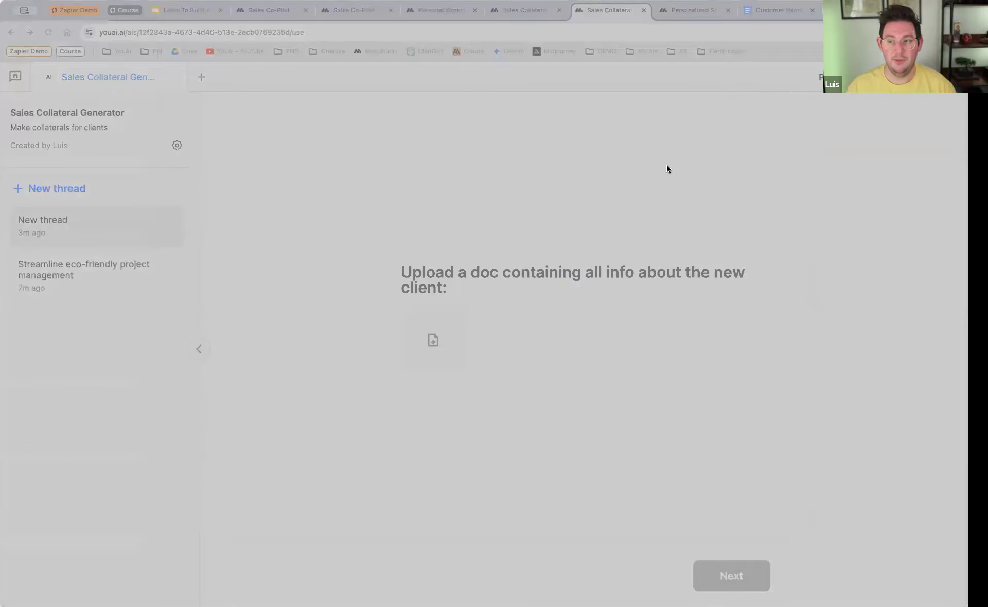
pyautogui.click(754, 492)
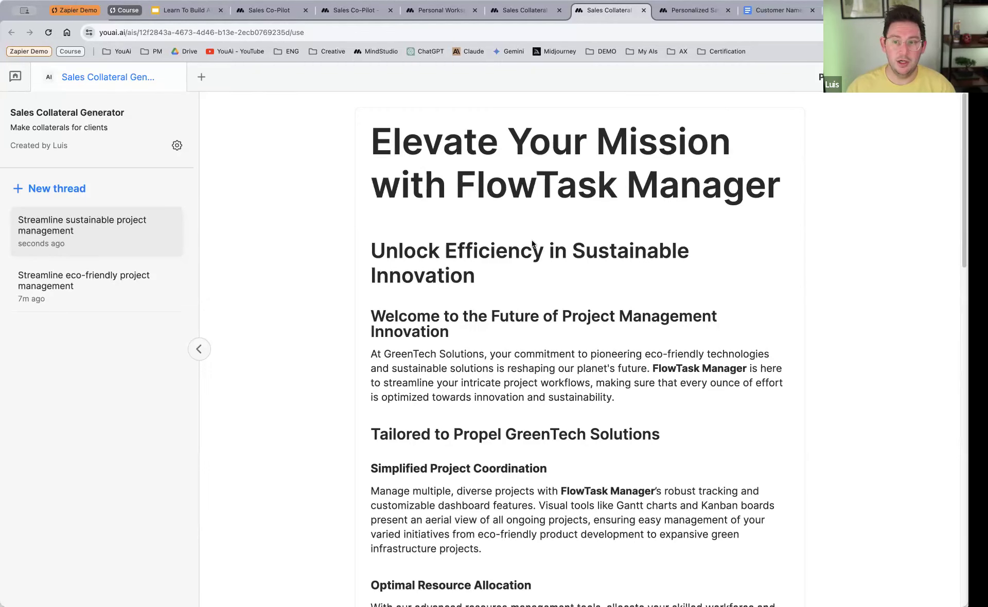
# Step: Read through the generated FlowTask Manager sales page and continue to the chat stage
pyautogui.scroll(-13, 525, 240)
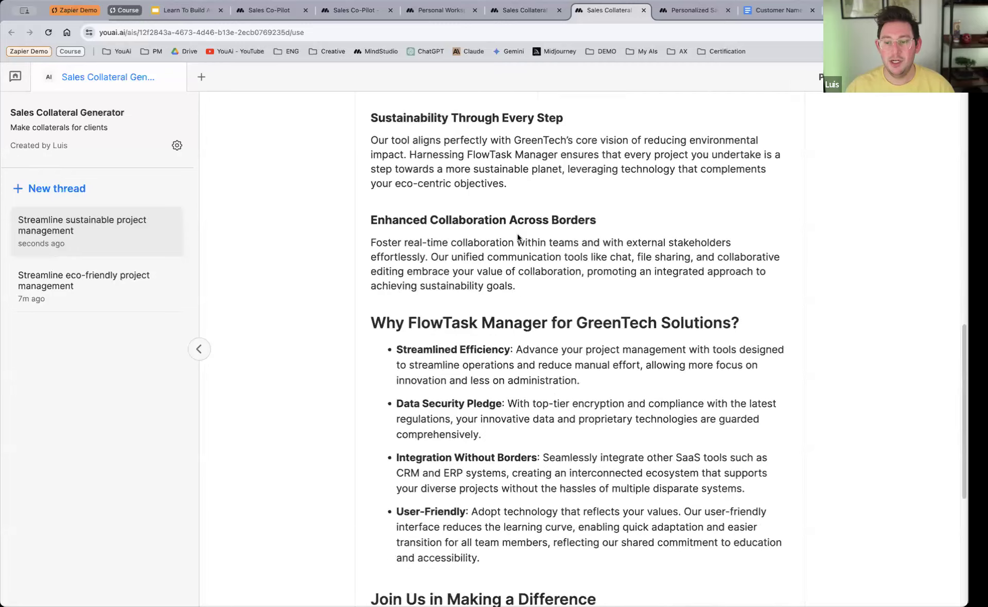
pyautogui.scroll(-6, 517, 237)
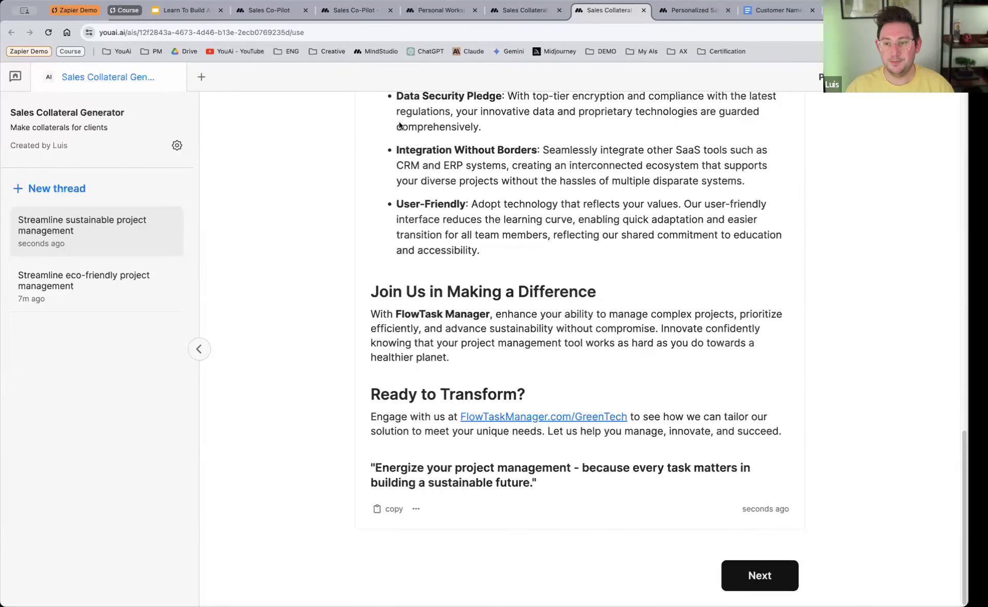
pyautogui.scroll(17, 463, 309)
pyautogui.scroll(-18, 618, 380)
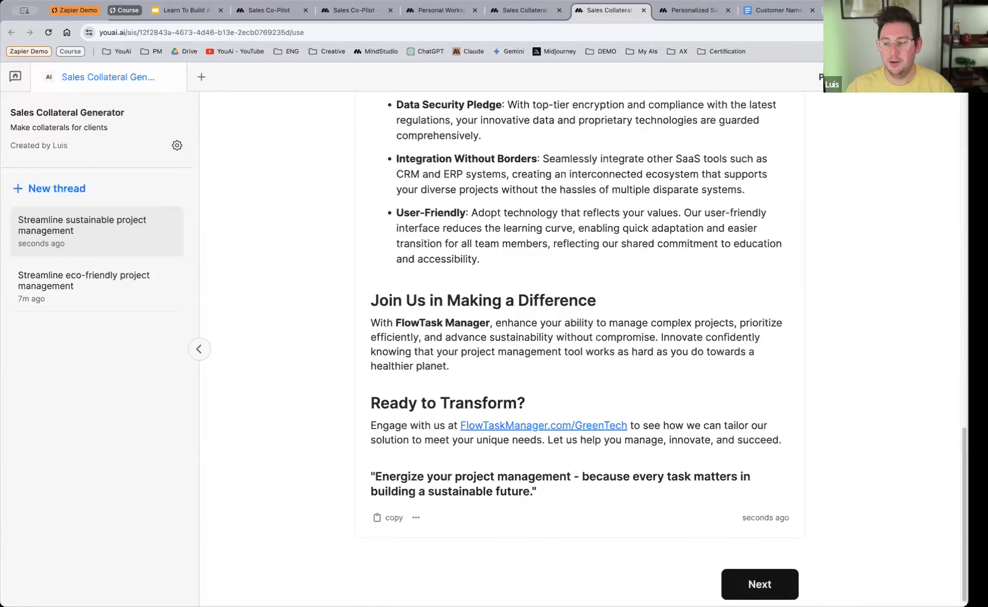
pyautogui.click(759, 583)
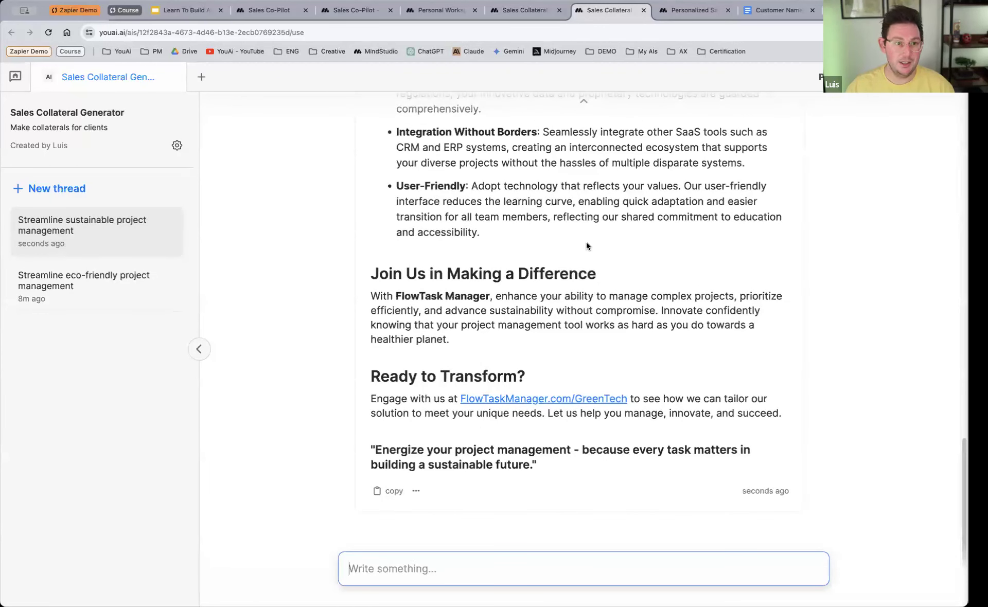
# Step: Return to the AI editor and set the behavior of Main.flow's terminator block to Revise document
pyautogui.click(519, 13)
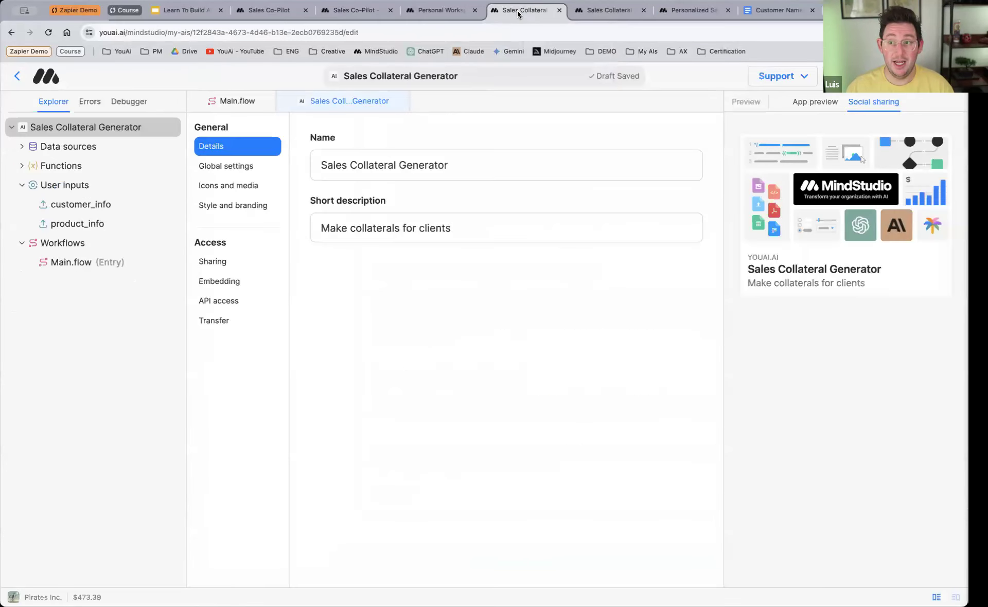
pyautogui.click(233, 102)
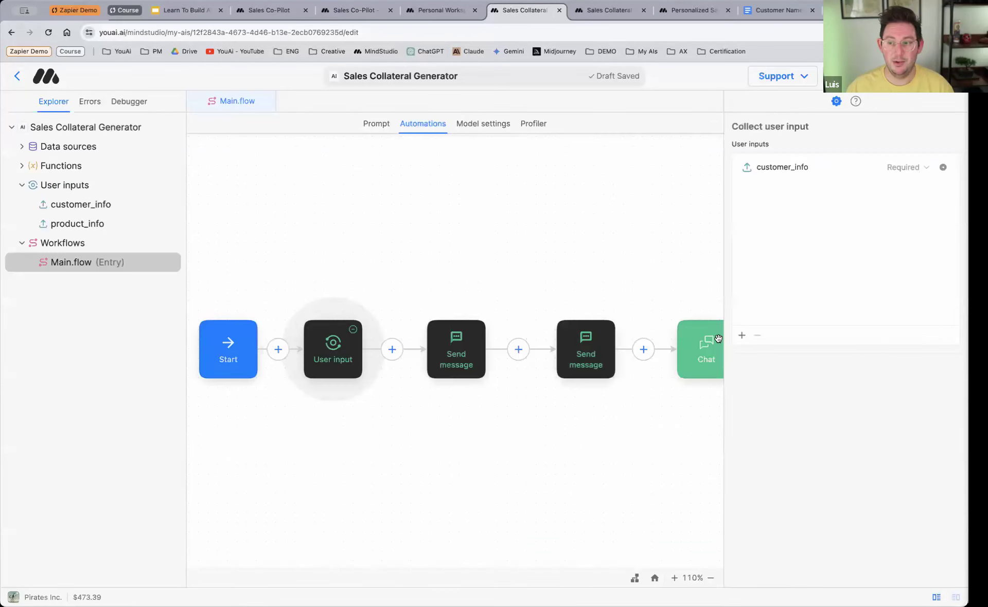
pyautogui.click(710, 354)
pyautogui.click(803, 155)
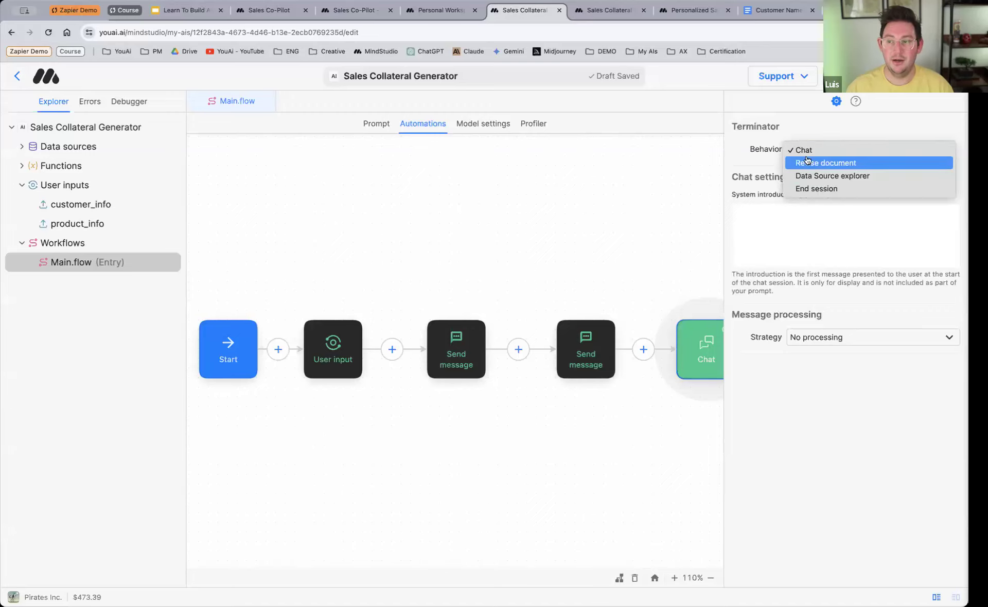
pyautogui.click(485, 234)
pyautogui.hscroll(5, 495, 258)
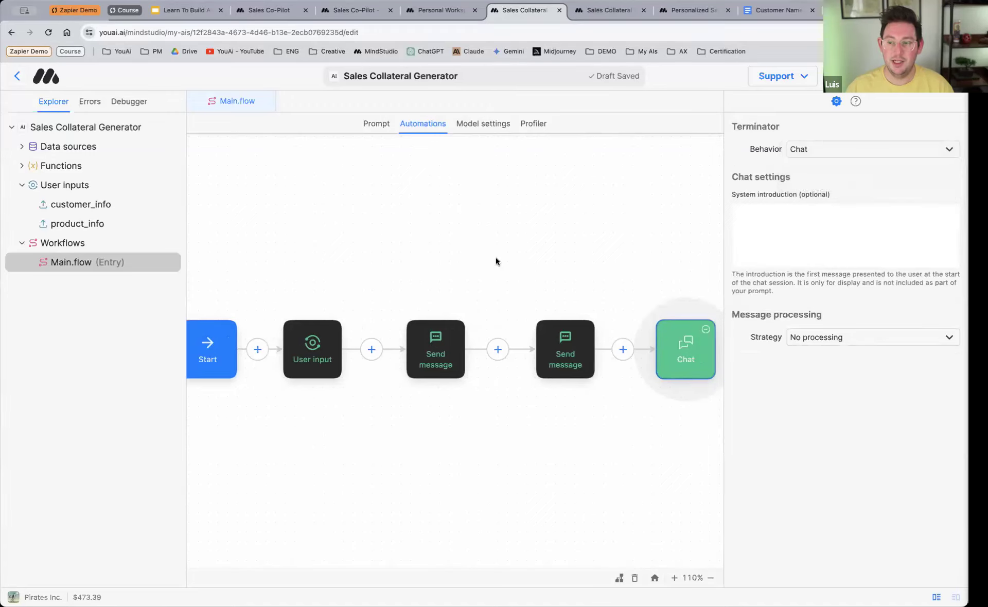
pyautogui.scroll(5, 463, 356)
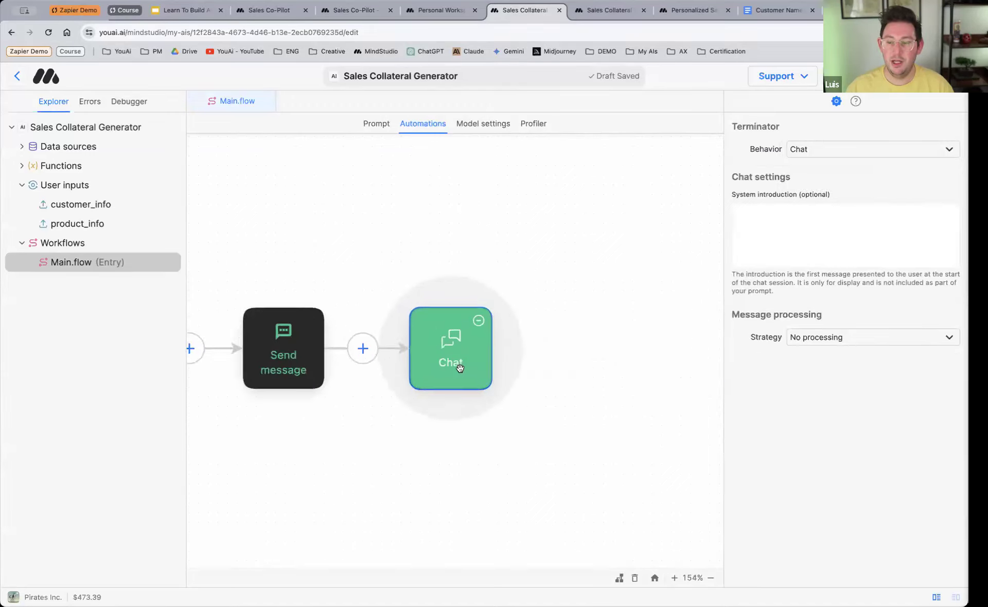
pyautogui.click(840, 151)
pyautogui.click(840, 163)
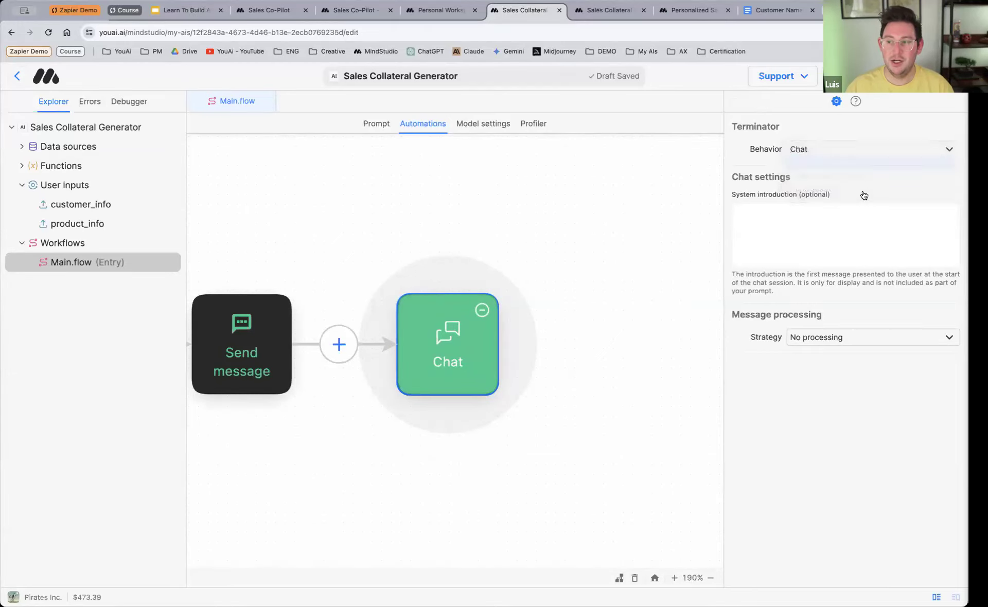
# Step: Open the updated AI in a new browser tab and close the two older AI session tabs
pyautogui.click(844, 135)
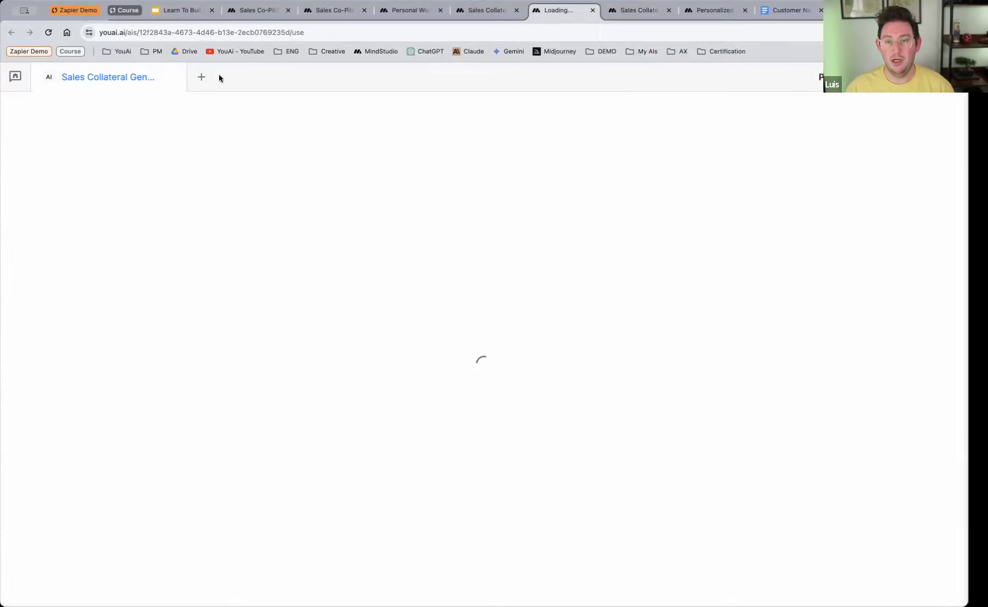
pyautogui.click(668, 10)
pyautogui.click(663, 10)
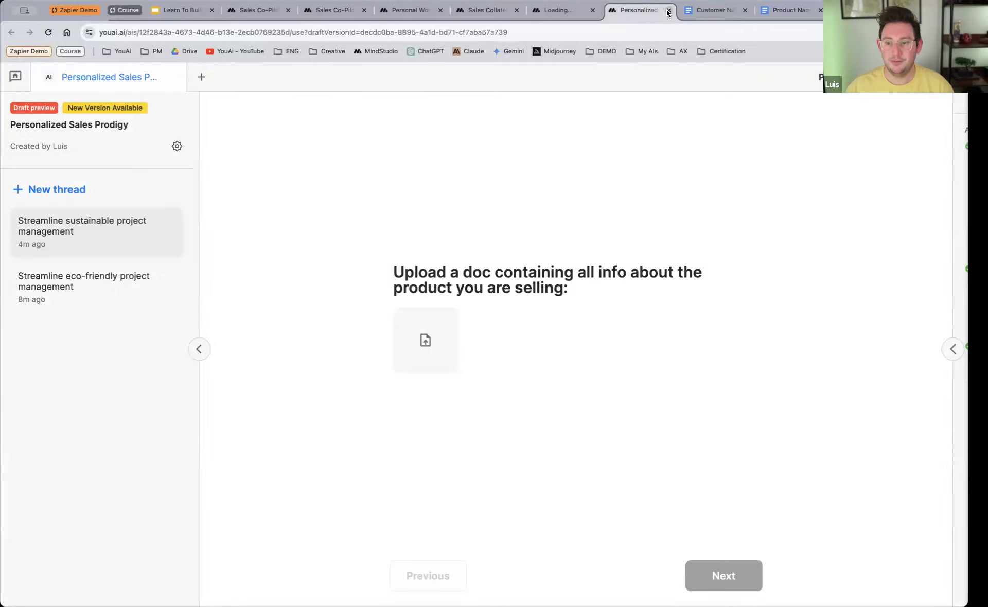
pyautogui.click(668, 10)
pyautogui.click(566, 11)
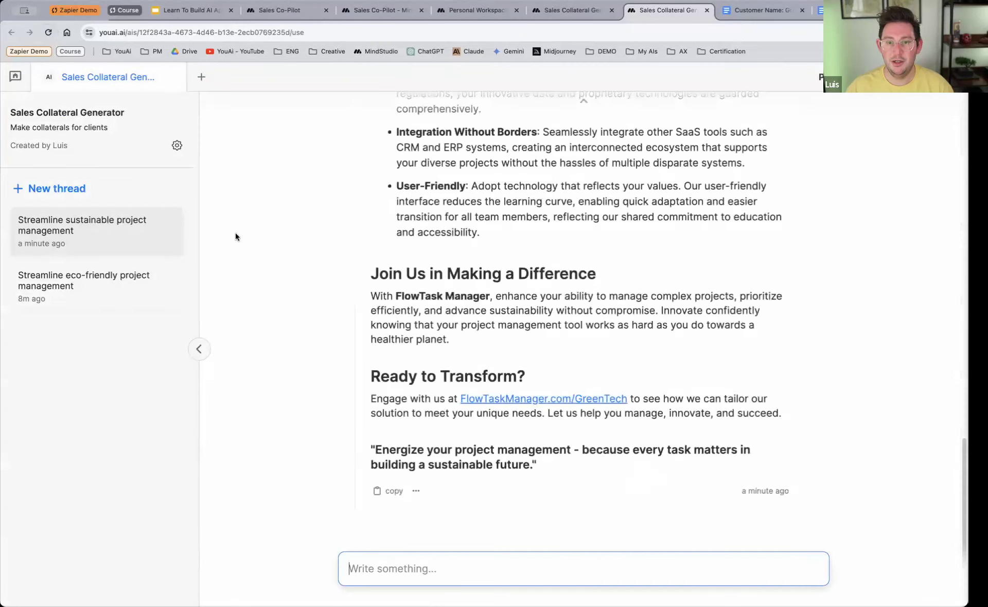
# Step: Start a new thread and generate another sales page from the FlowTask product PDF and the GreenTech Solutions customer PDF
pyautogui.click(78, 190)
pyautogui.click(433, 337)
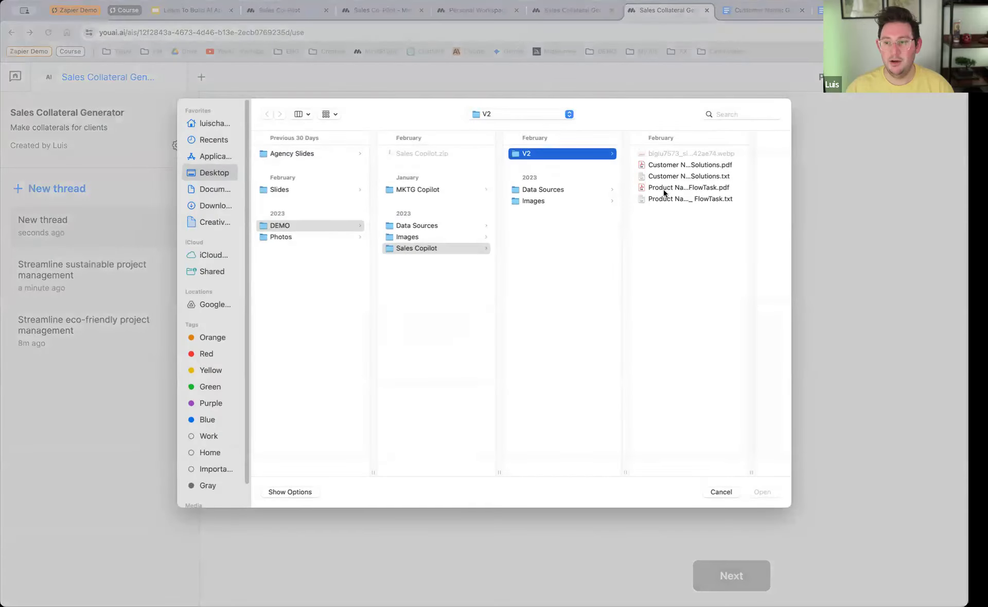
pyautogui.click(664, 165)
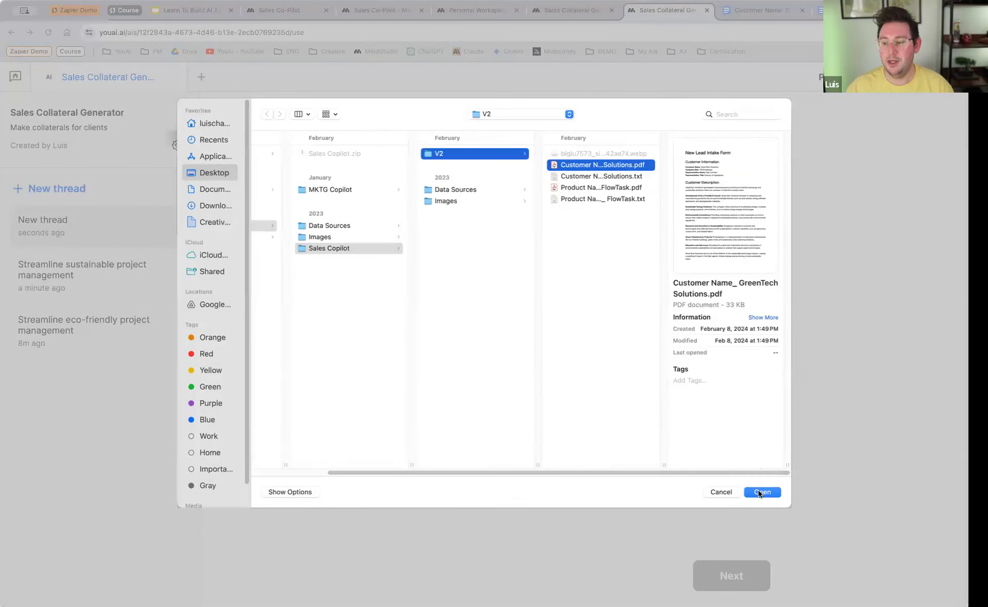
pyautogui.click(761, 492)
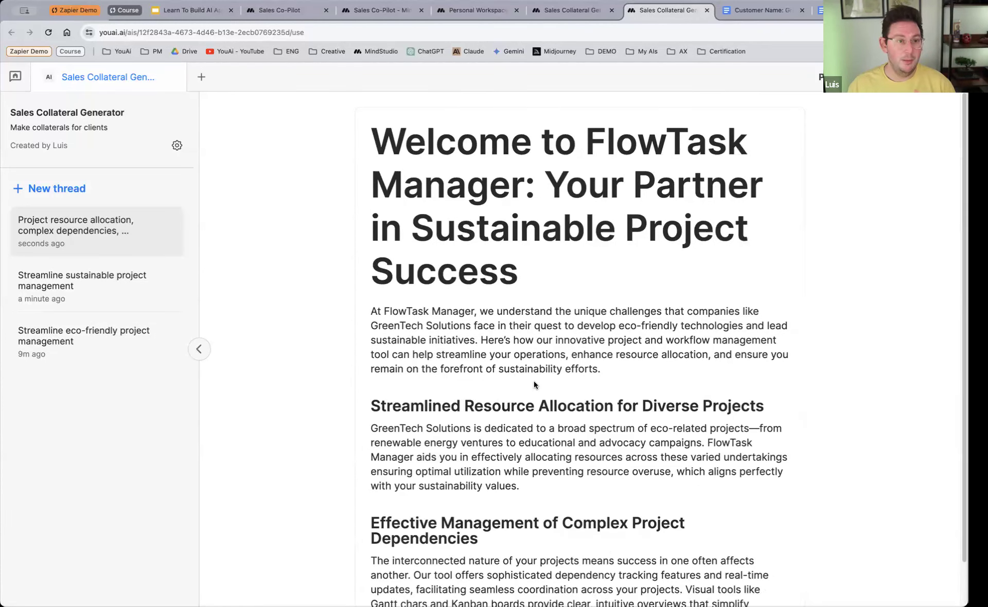
# Step: Return to the workflow editor and check the AI's data sources
pyautogui.click(566, 11)
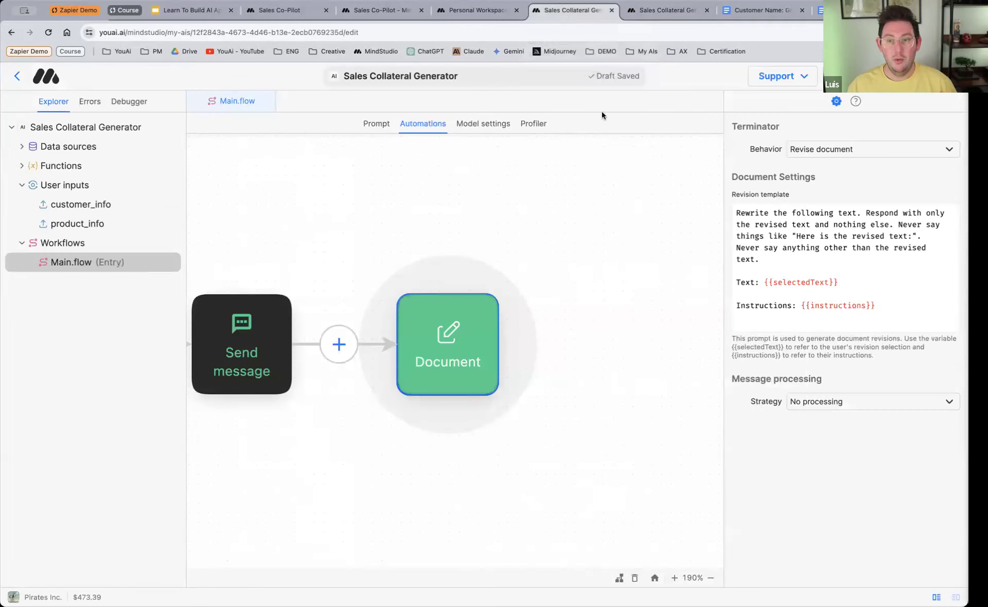
pyautogui.click(23, 148)
pyautogui.click(23, 148)
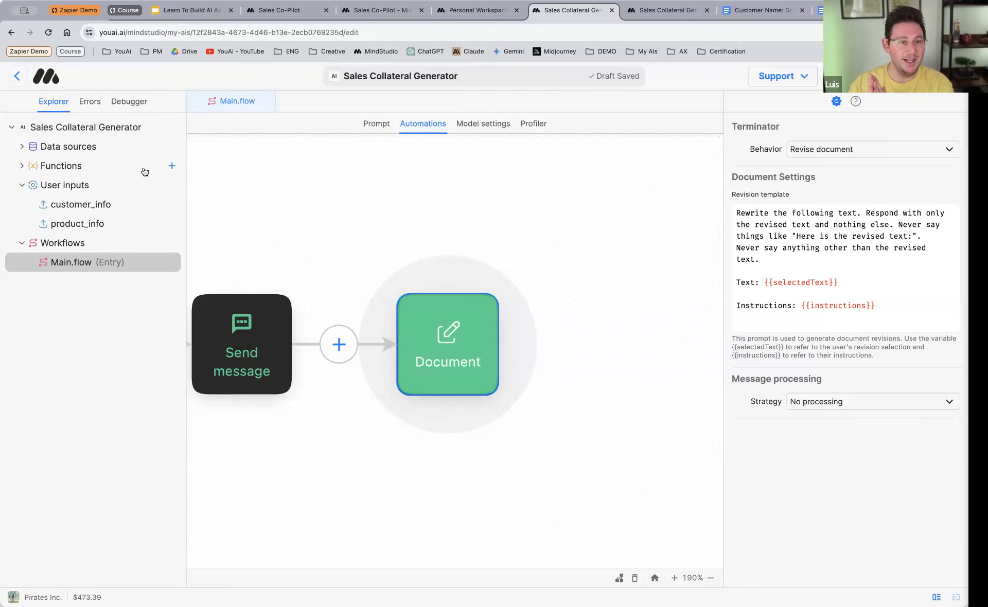
# Step: Switch to Zapier and look at the published zap that adds sales collaterals to Trello
pyautogui.click(69, 12)
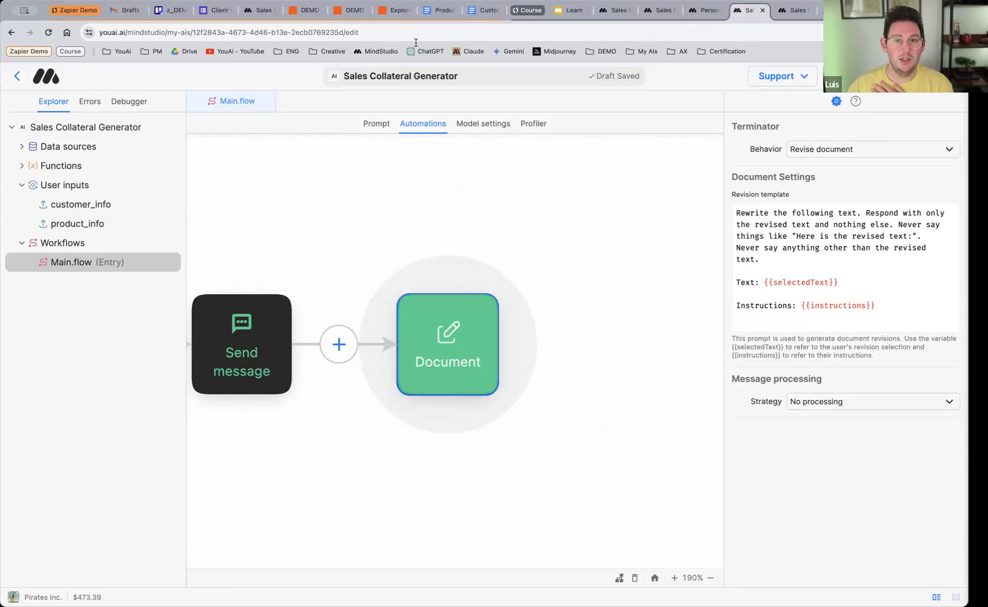
pyautogui.click(309, 9)
pyautogui.click(357, 14)
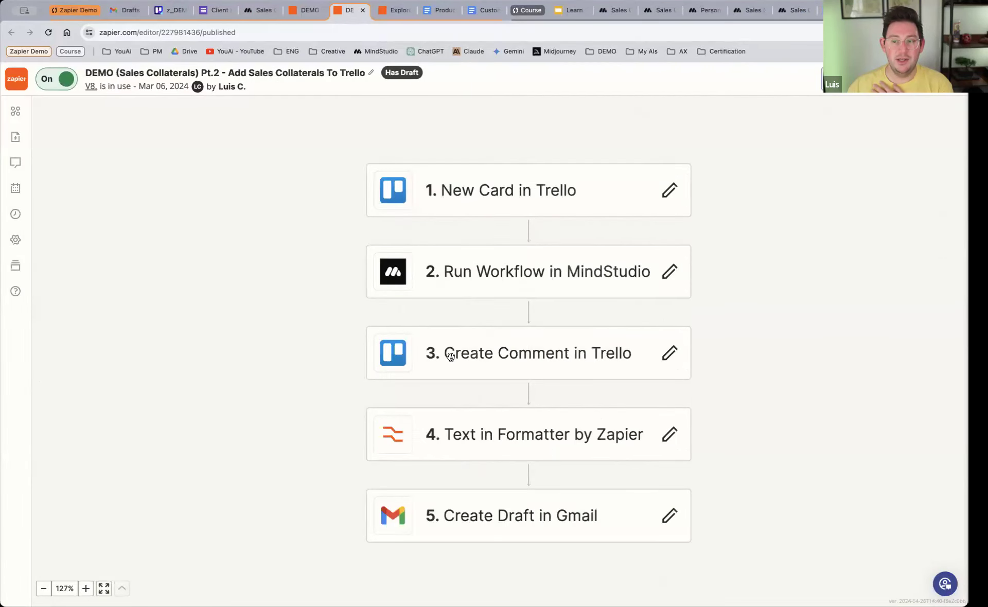
pyautogui.click(72, 10)
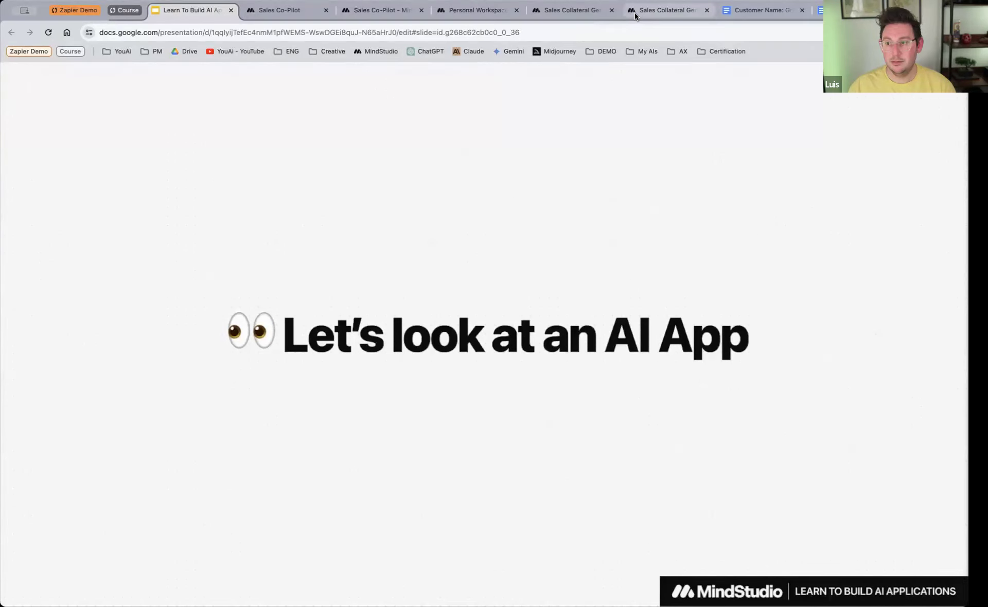
# Step: Return to the Sales Collateral Generator editor and open Main.flow's model settings
pyautogui.click(585, 15)
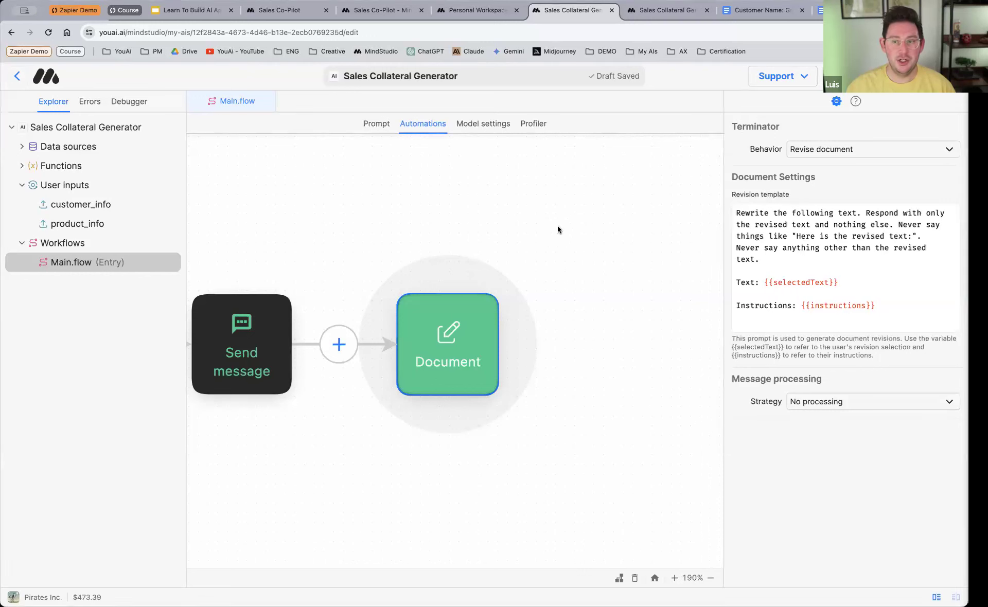
pyautogui.click(493, 127)
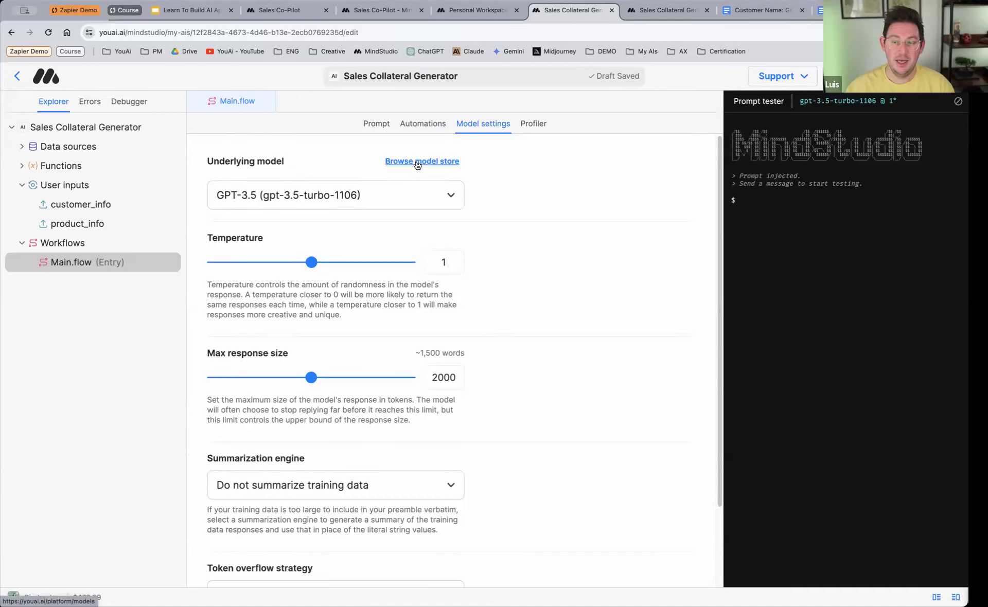
# Step: Change Main.flow's underlying model to Claude 2 (claude-2.1) and set the max response size to 50000 tokens
pyautogui.click(397, 201)
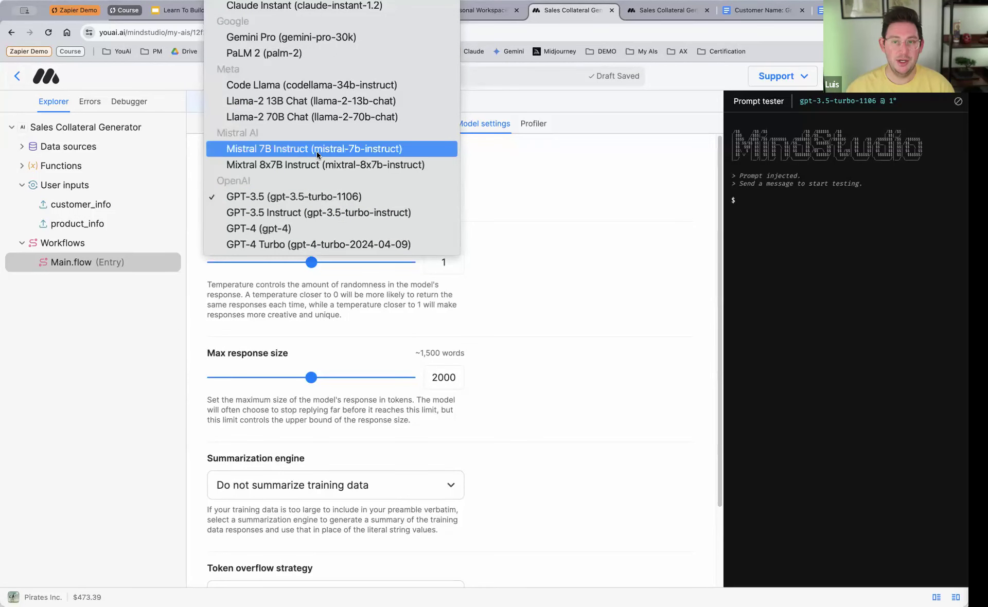
pyautogui.scroll(3, 317, 154)
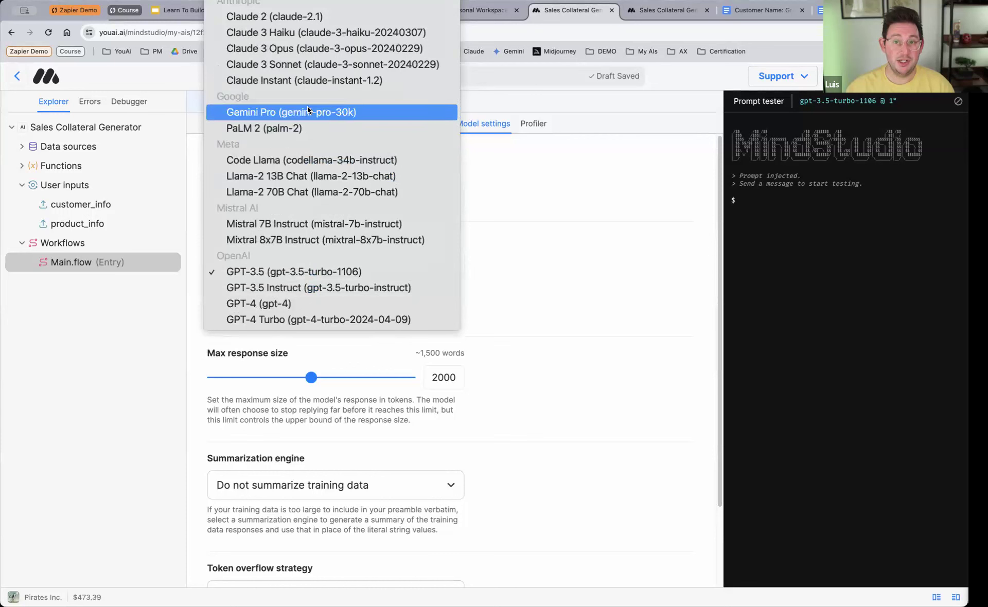
pyautogui.click(291, 19)
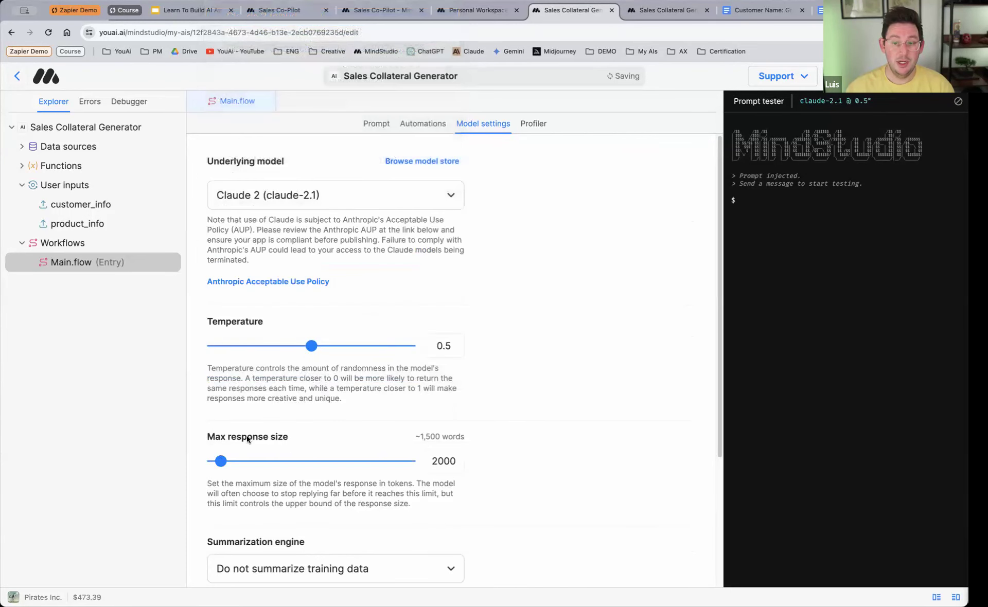
pyautogui.moveTo(356, 462); pyautogui.dragTo(469, 499)
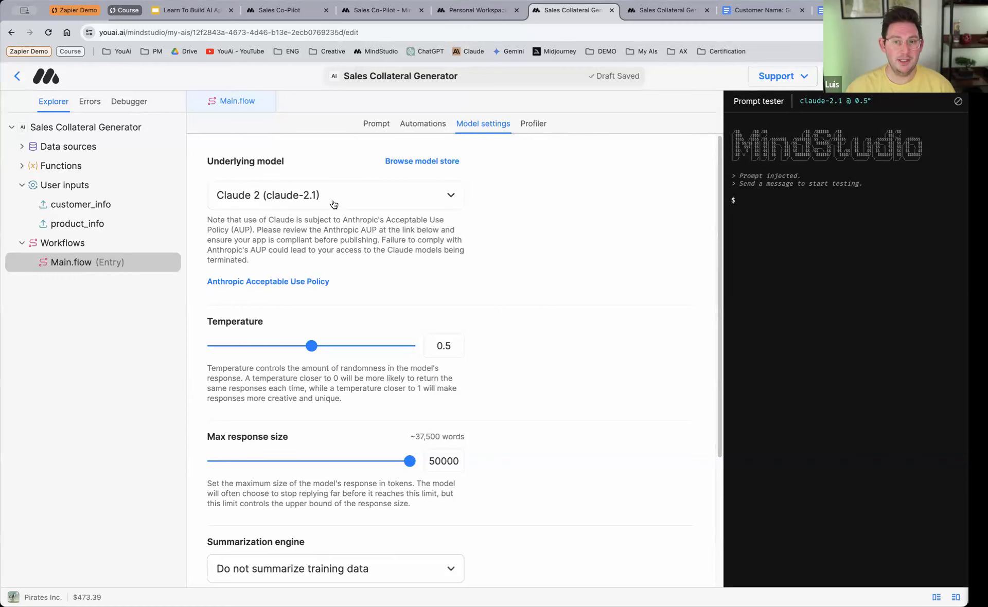
# Step: Open the model store in a separate tab and compare the token limits and dates of the available models
pyautogui.rightClick(425, 166)
pyautogui.click(439, 166)
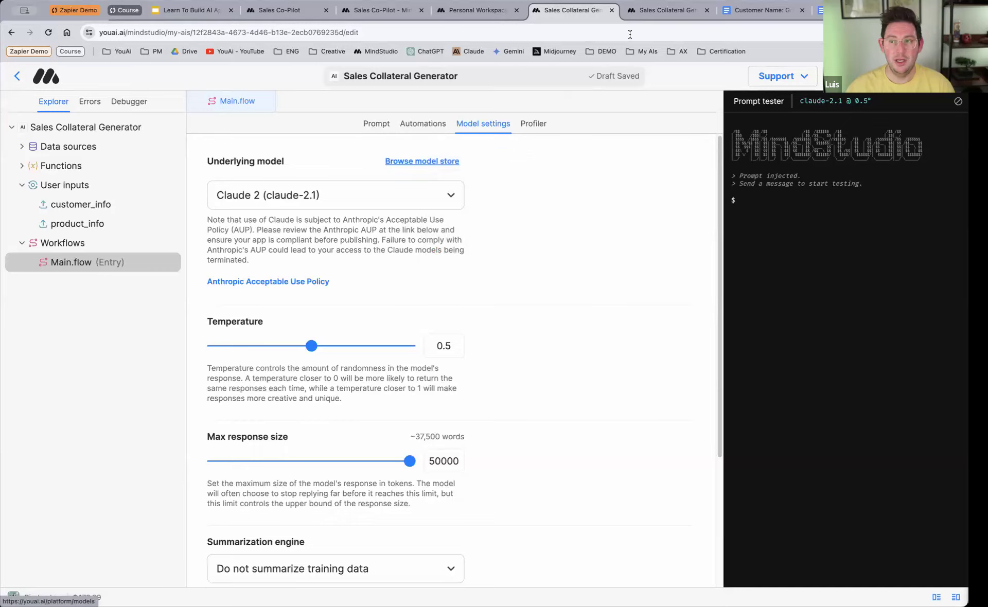
pyautogui.click(605, 11)
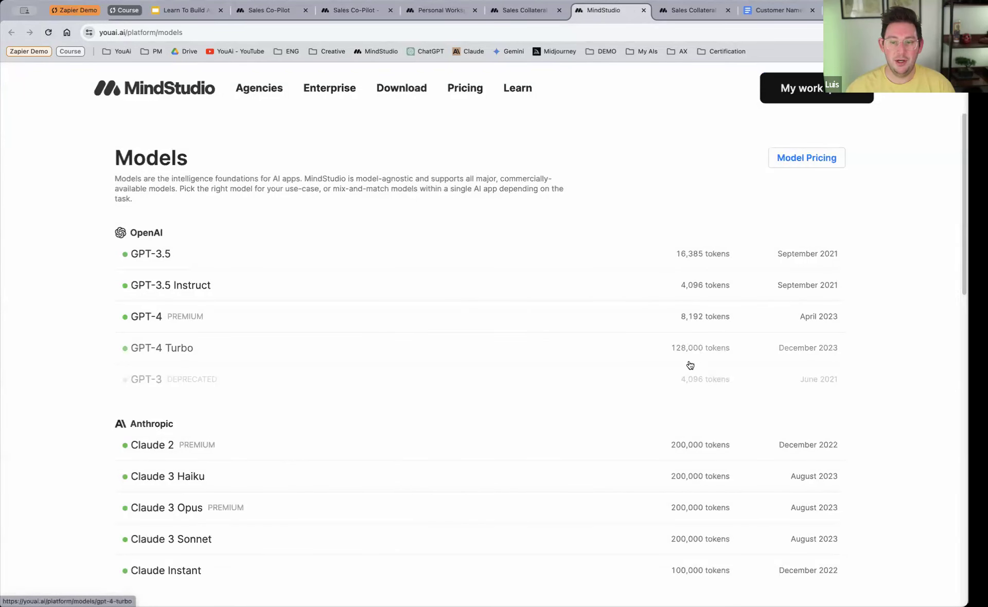
pyautogui.scroll(-2, 669, 325)
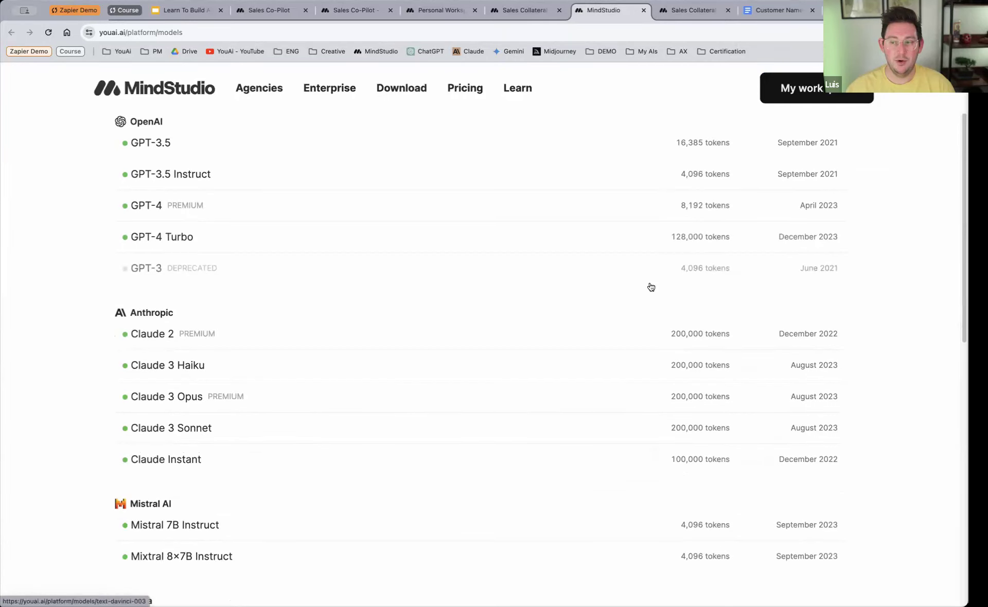
pyautogui.scroll(-1, 591, 346)
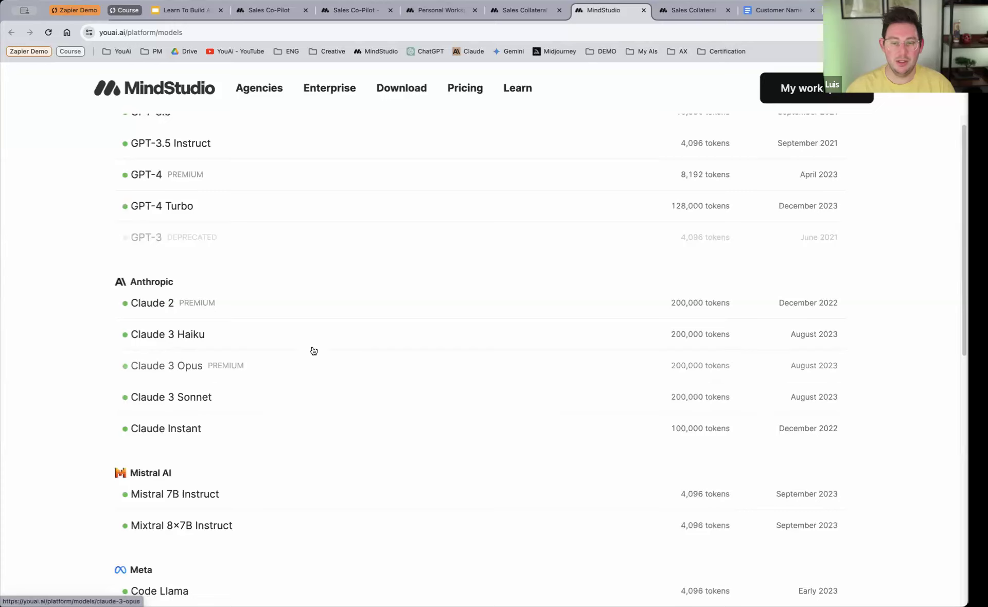
pyautogui.scroll(-7, 622, 388)
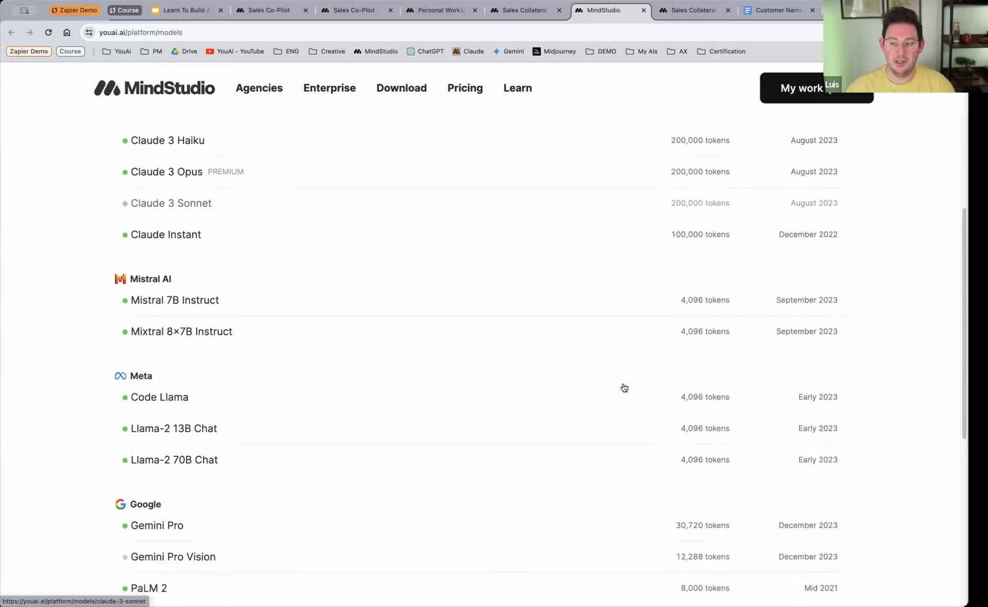
pyautogui.scroll(10, 624, 388)
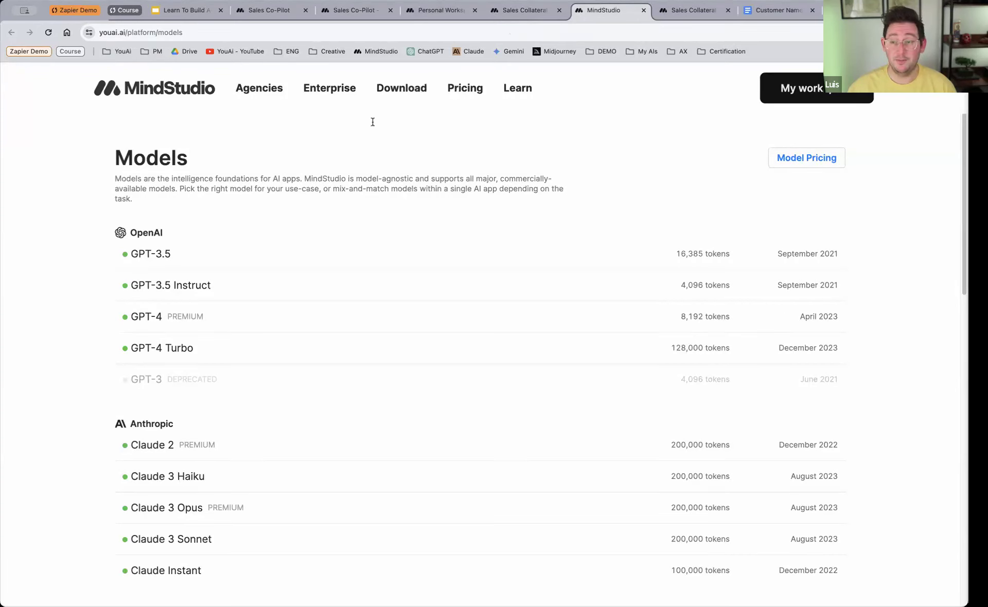
# Step: Return to the Sales Collateral Generator's global settings, try enabling global logging, and set it back to Disabled
pyautogui.click(511, 16)
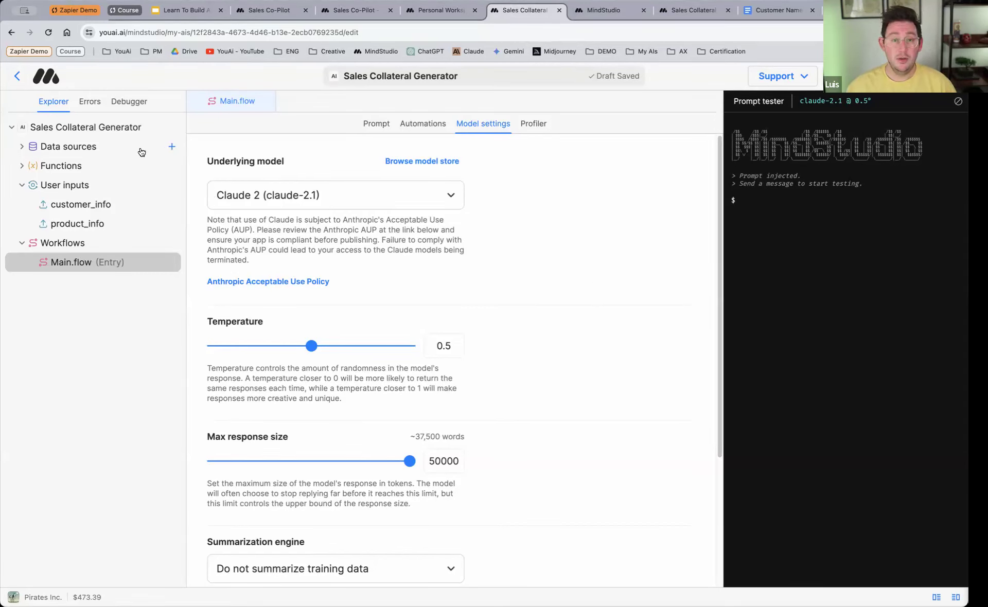
pyautogui.click(117, 131)
pyautogui.click(233, 168)
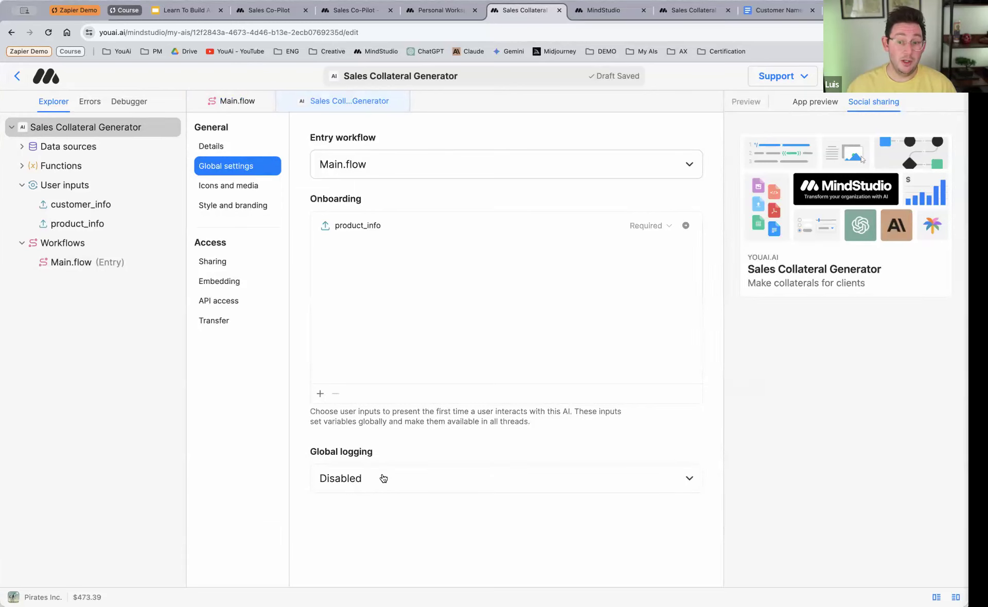
pyautogui.click(383, 478)
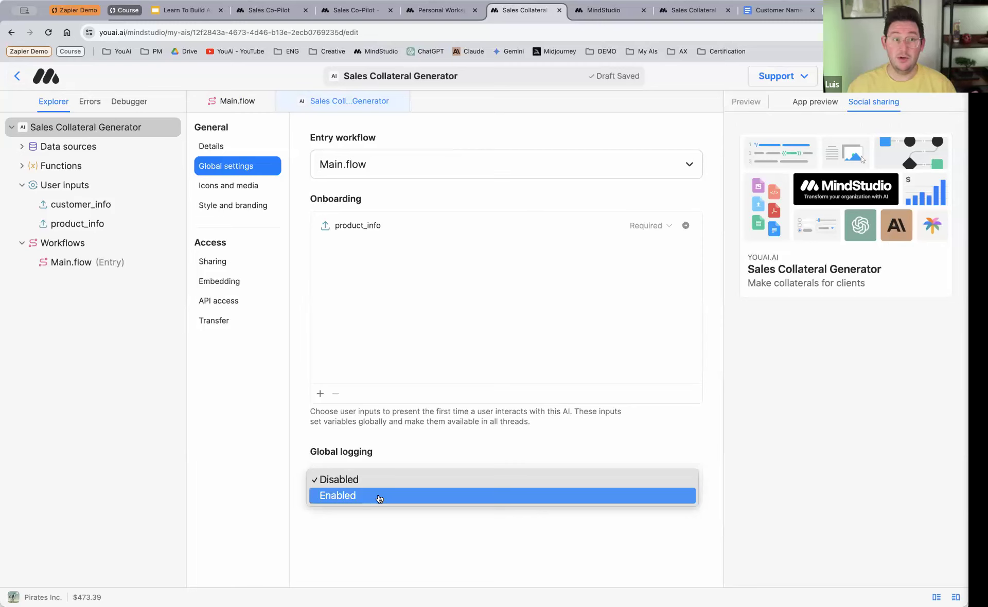
pyautogui.click(379, 497)
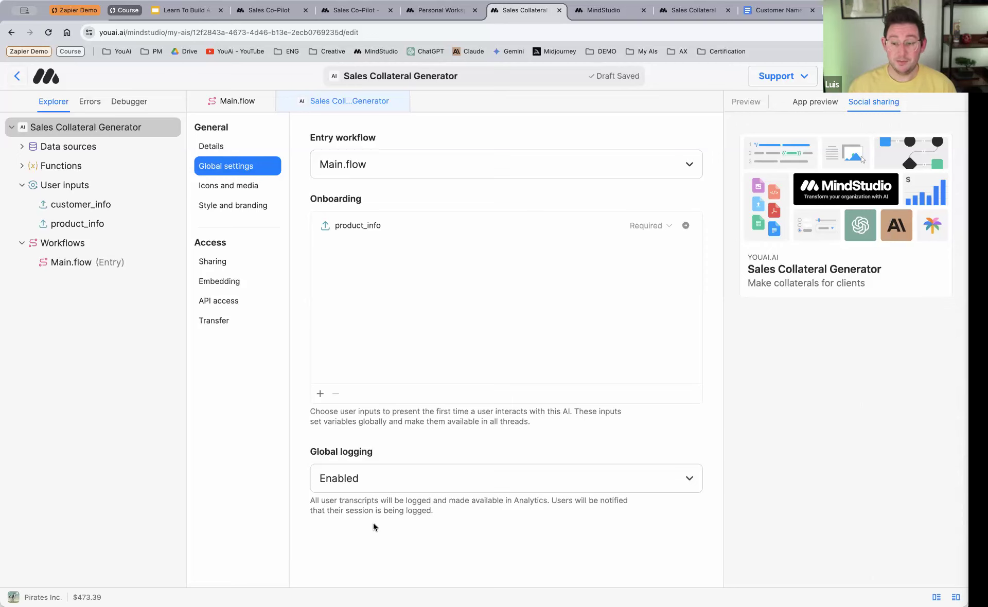
pyautogui.click(399, 487)
pyautogui.click(384, 530)
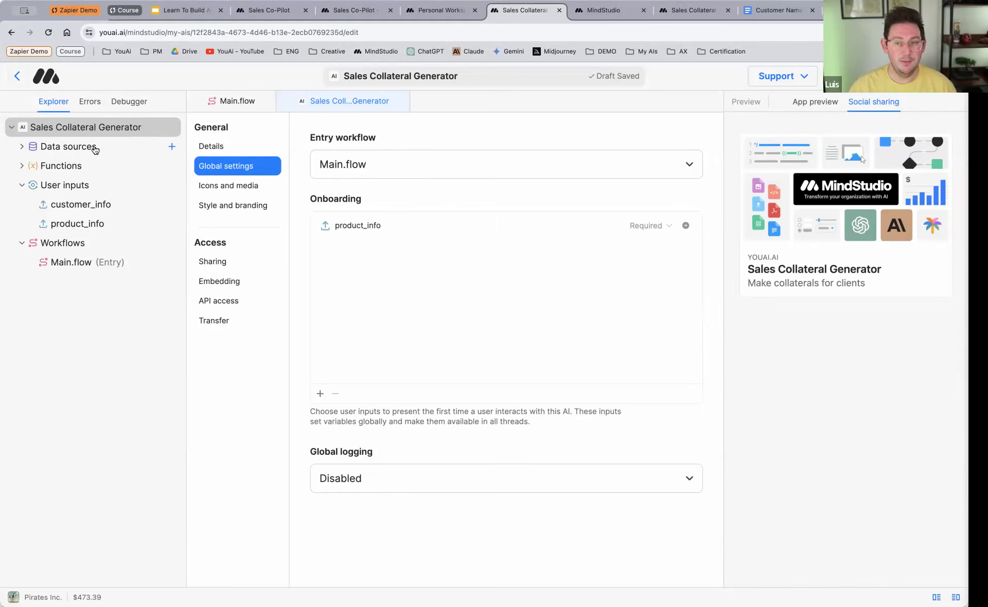
# Step: Review the Send message and Document blocks in Main.flow's automation, and return to its model settings and the data sources entry
pyautogui.click(235, 101)
pyautogui.click(426, 123)
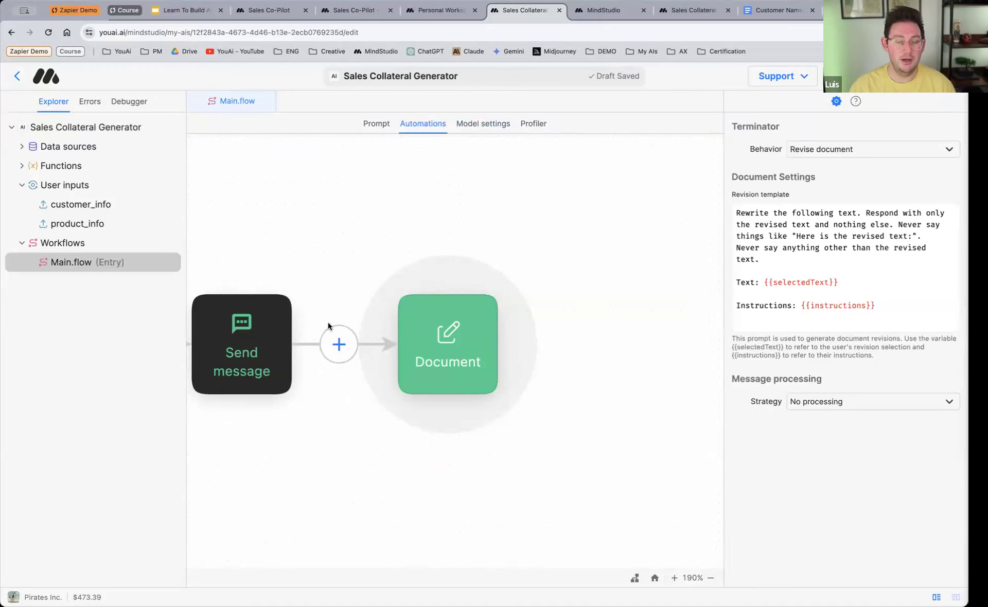
pyautogui.hscroll(-5, 431, 320)
pyautogui.hscroll(3, 456, 251)
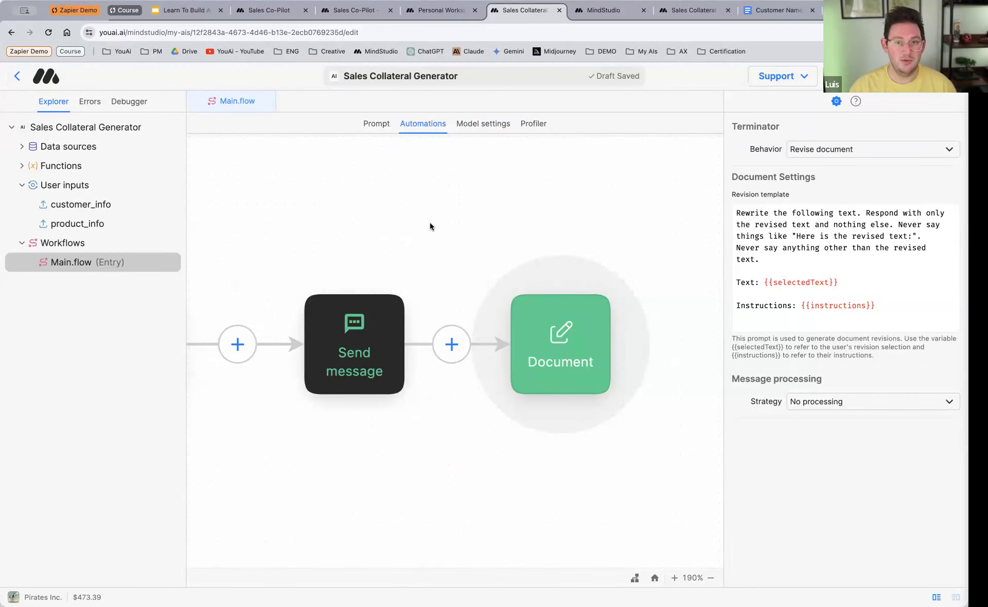
pyautogui.click(465, 125)
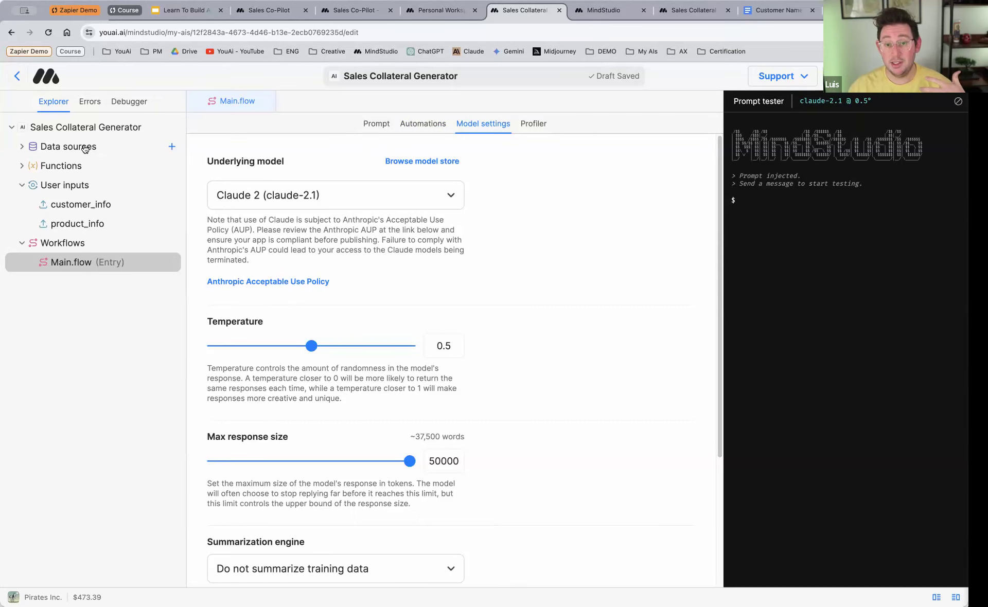
pyautogui.click(85, 149)
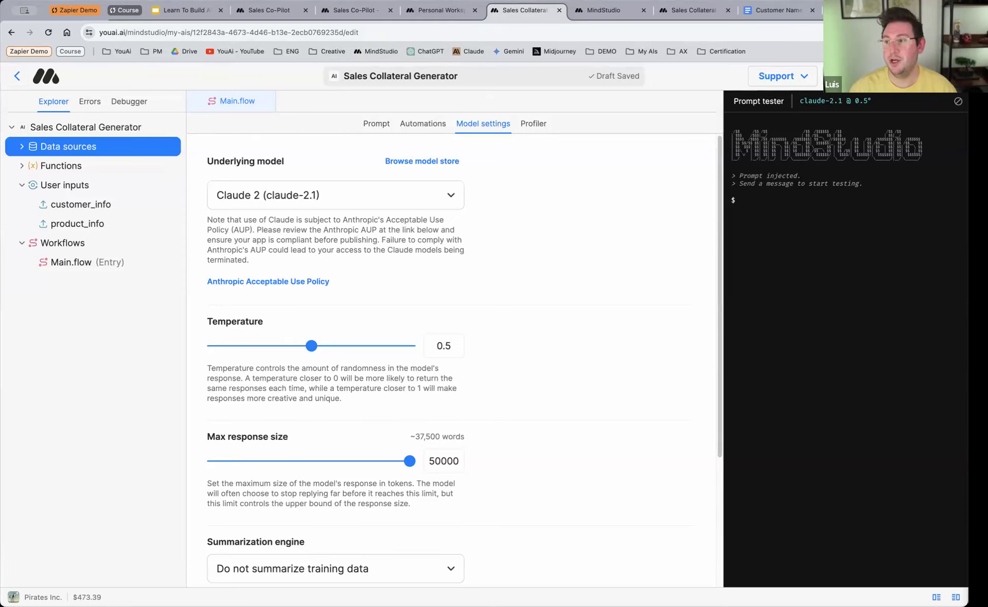
# Step: Open the youai.ai home page in a new tab and look over its features and pricing plans
pyautogui.press('super+t')
pyautogui.write('youai.ai')
pyautogui.press('Return')
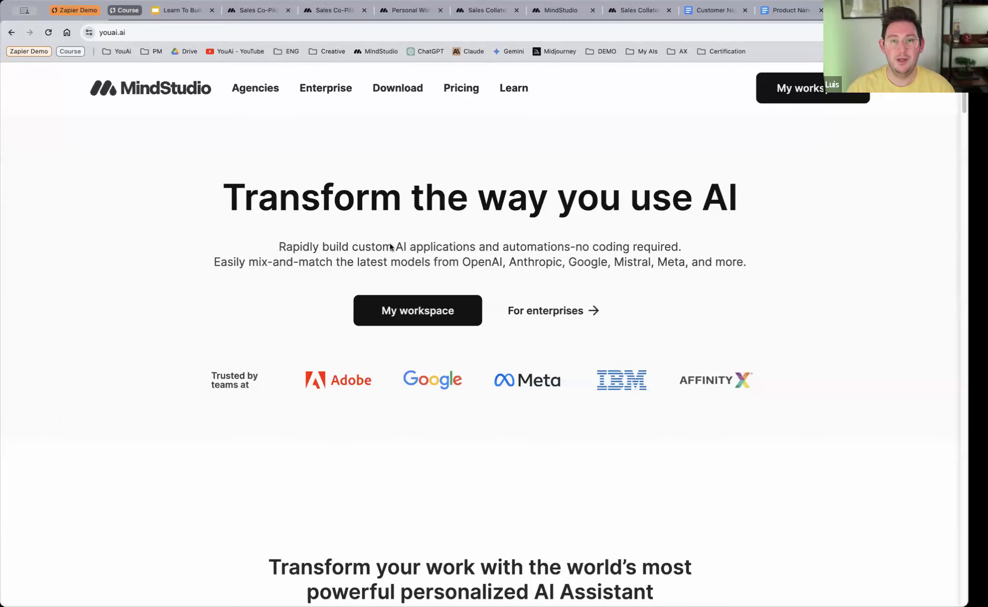
pyautogui.scroll(-15, 384, 371)
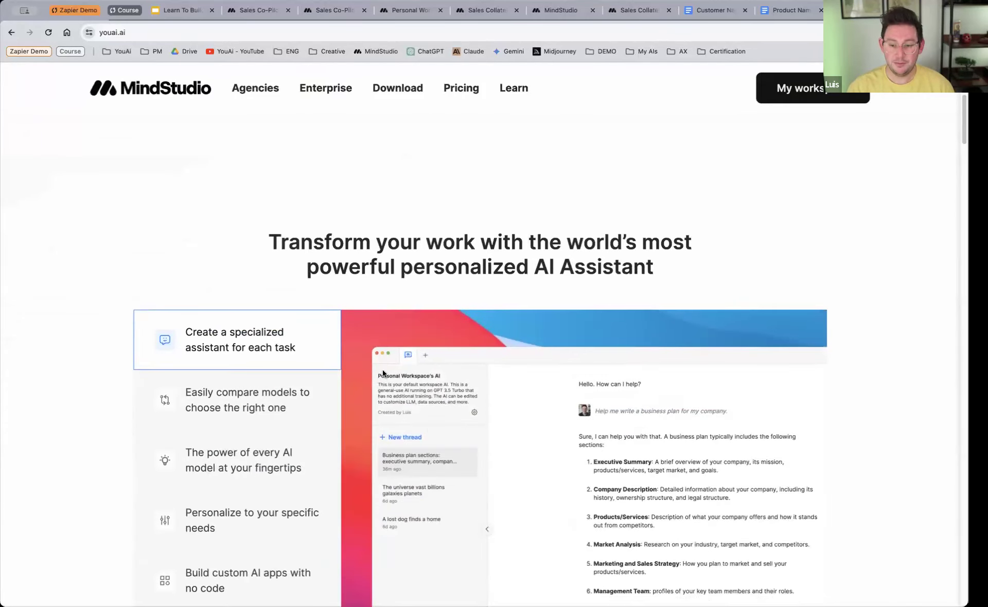
pyautogui.scroll(-20, 382, 373)
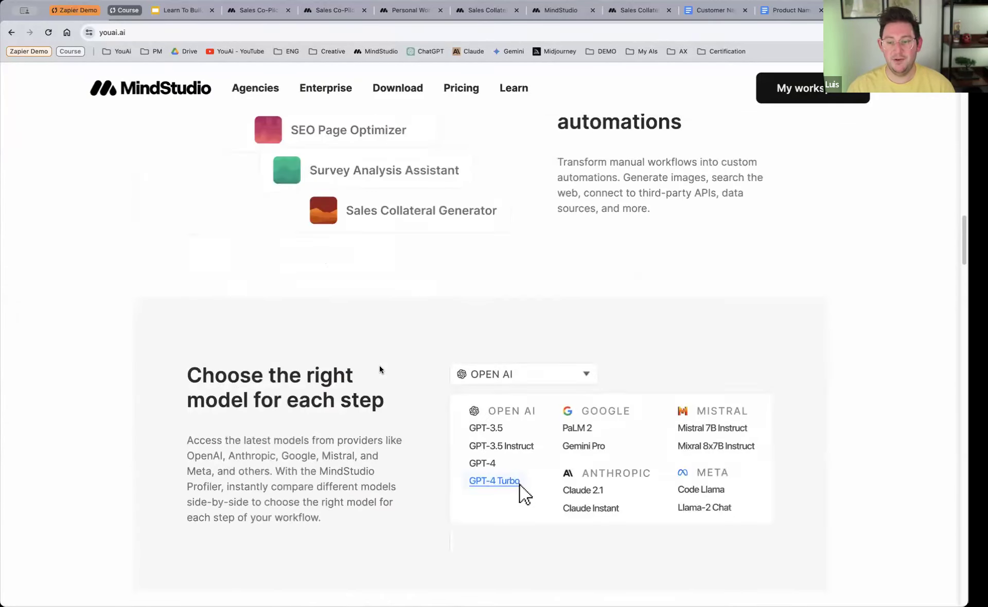
pyautogui.scroll(-20, 377, 365)
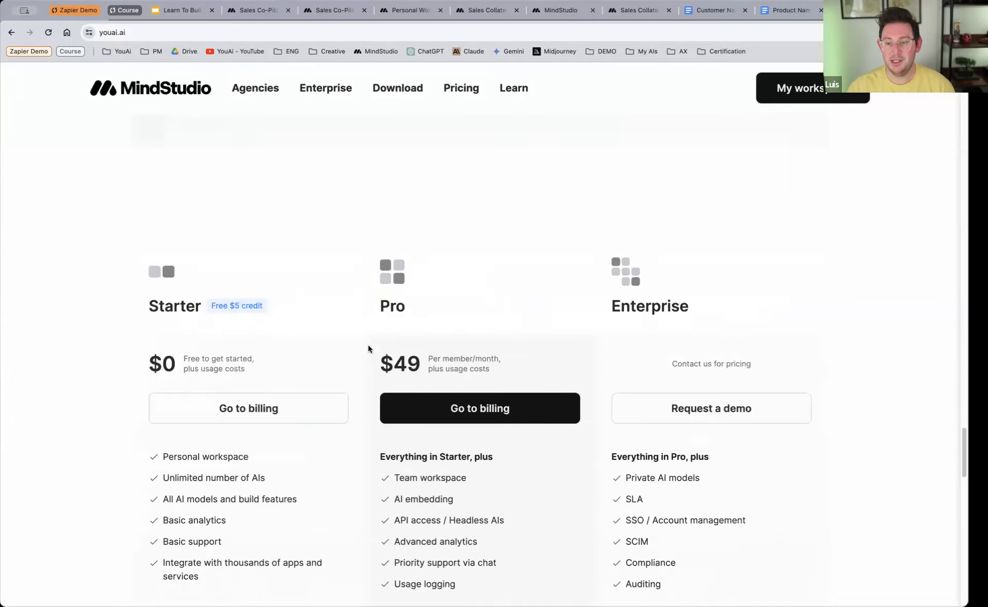
pyautogui.scroll(20, 523, 364)
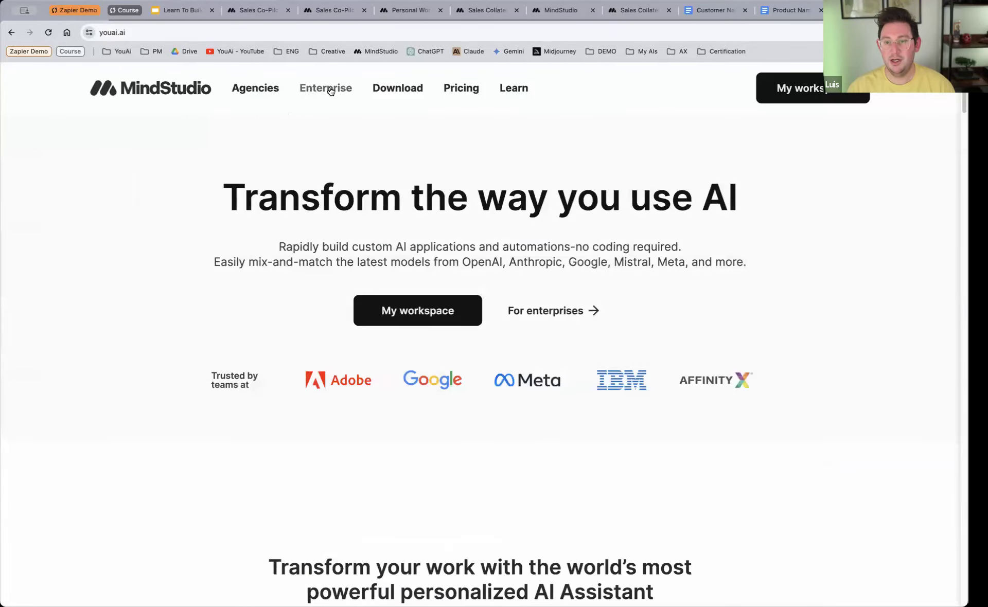
# Step: Open the Enterprise page and examine the AI use cases for HR / Recruiting, Marketing, Finance, IT and Customer service
pyautogui.click(329, 90)
pyautogui.scroll(-3, 469, 250)
pyautogui.scroll(-15, 468, 251)
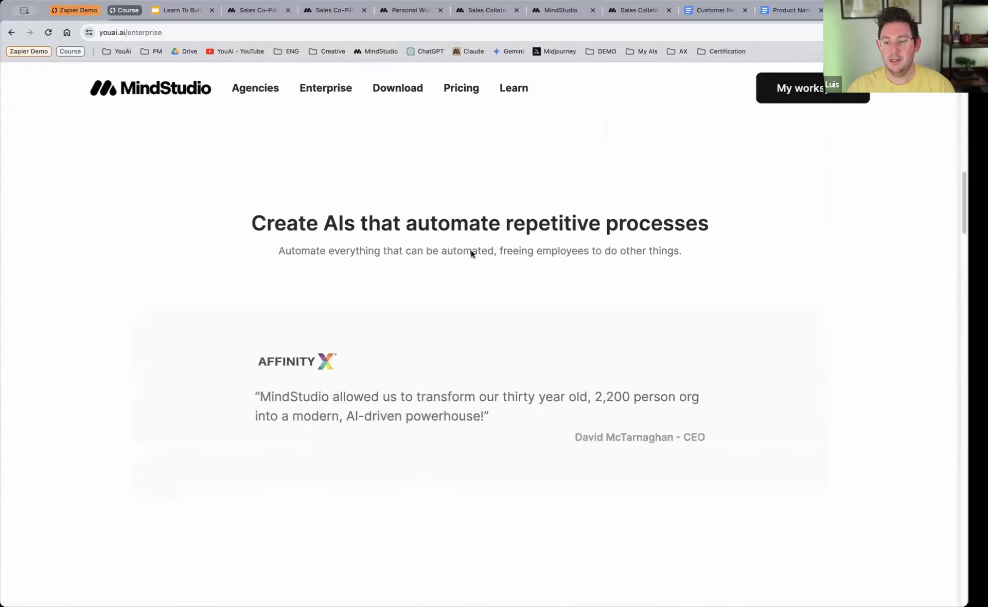
pyautogui.scroll(4, 415, 218)
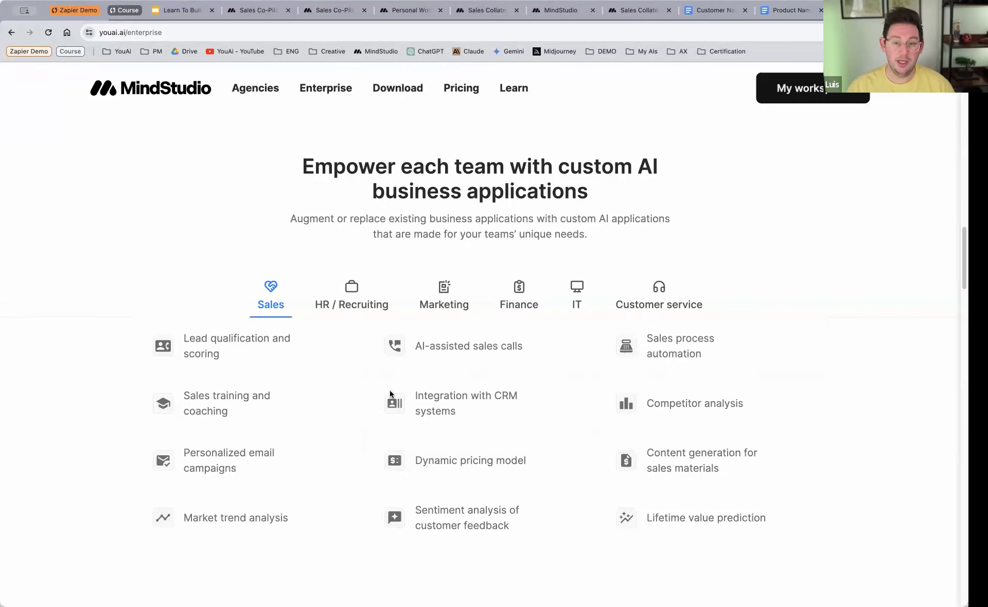
pyautogui.click(359, 300)
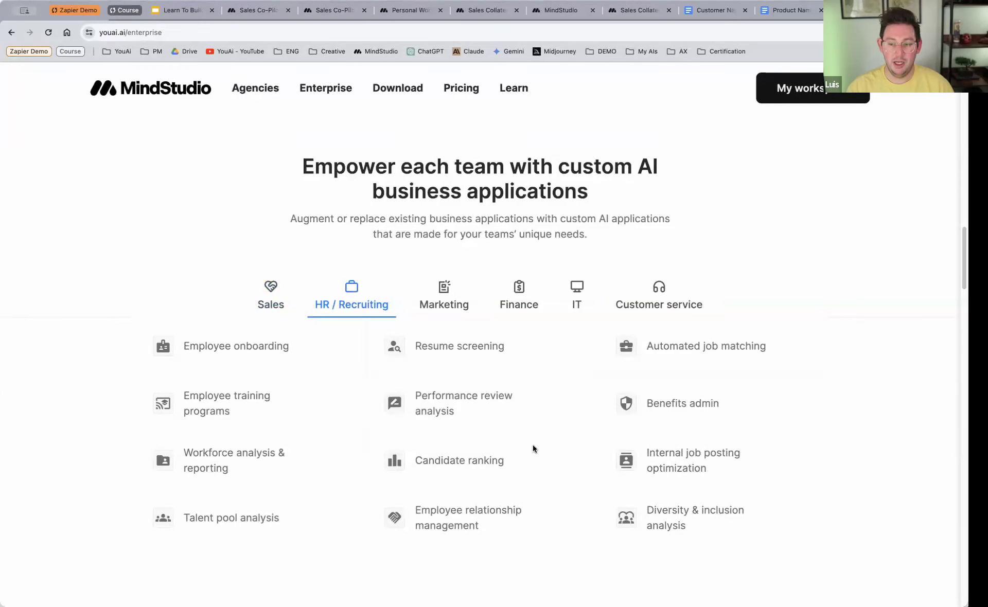
pyautogui.click(446, 296)
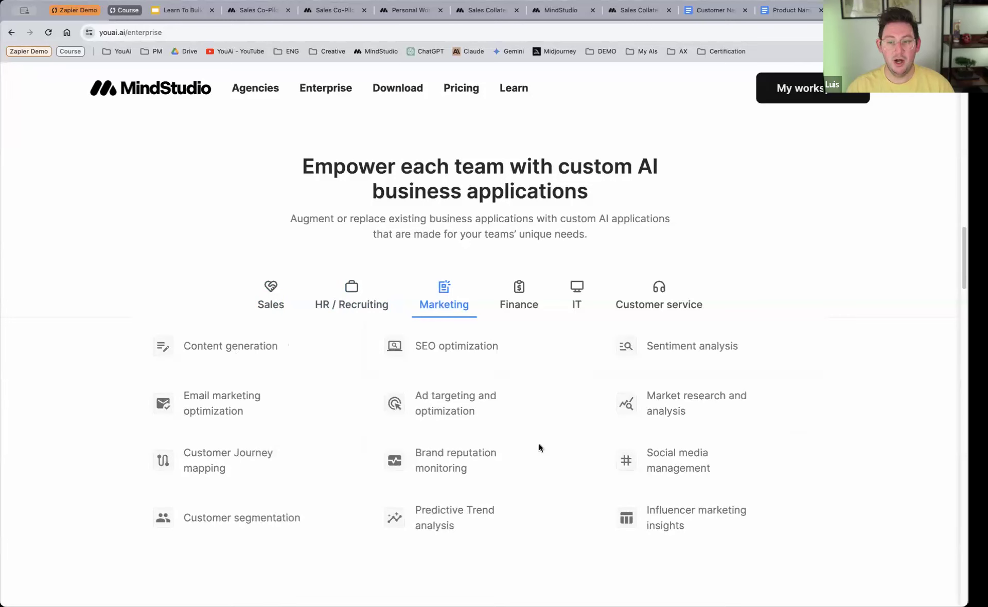
pyautogui.click(530, 303)
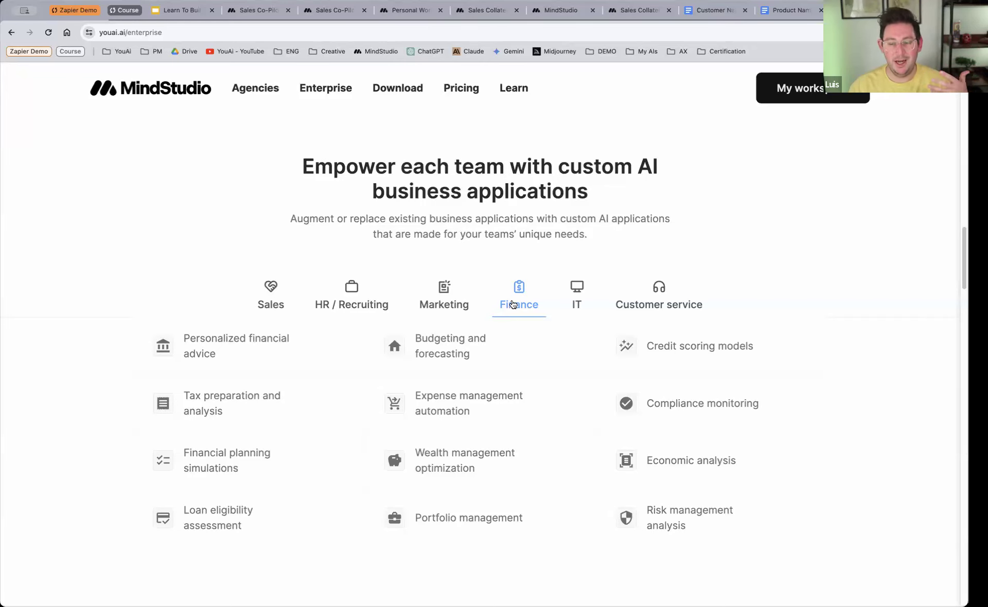
pyautogui.click(578, 299)
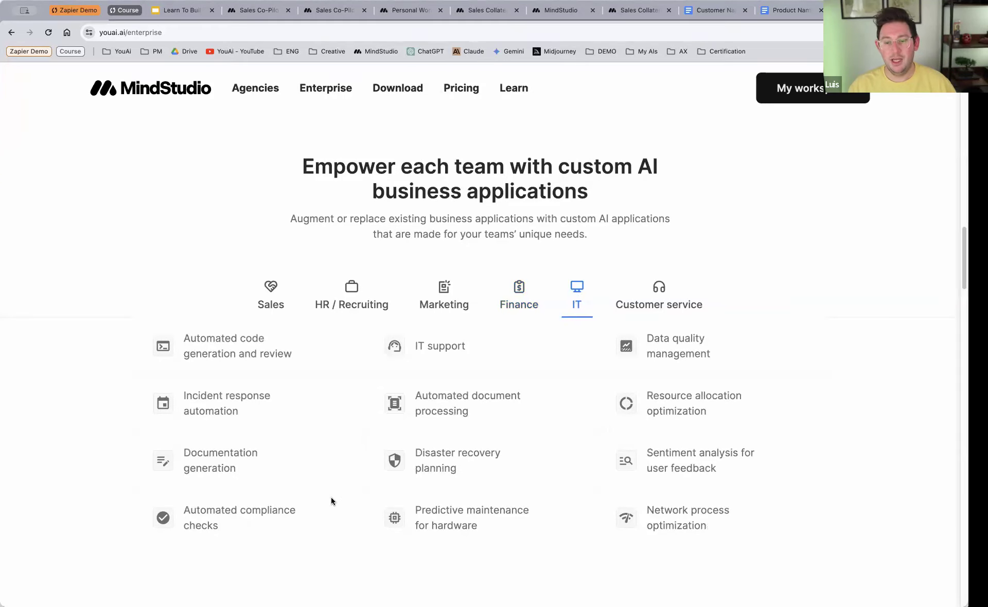
pyautogui.click(628, 309)
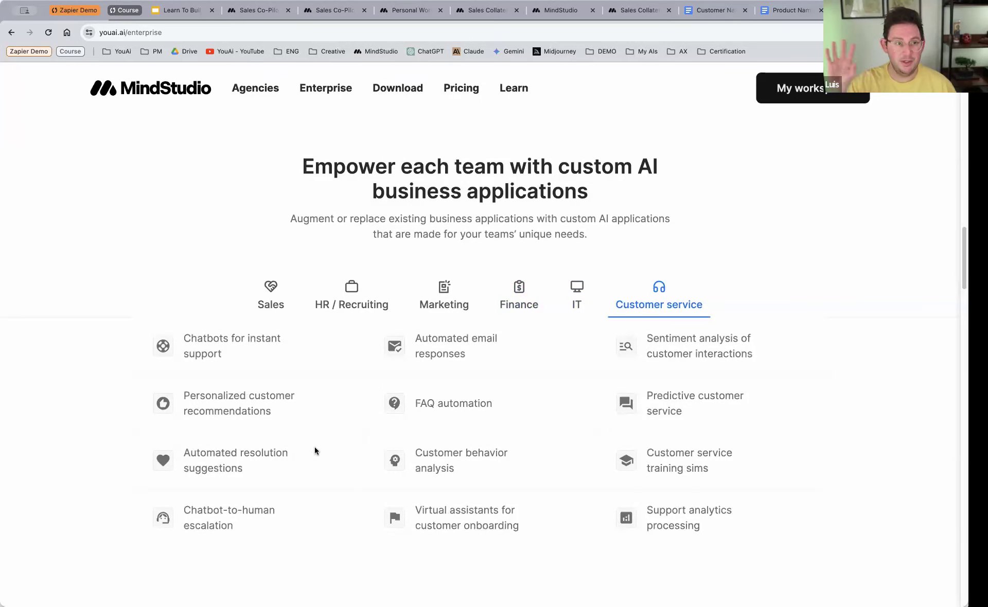
pyautogui.scroll(15, 462, 289)
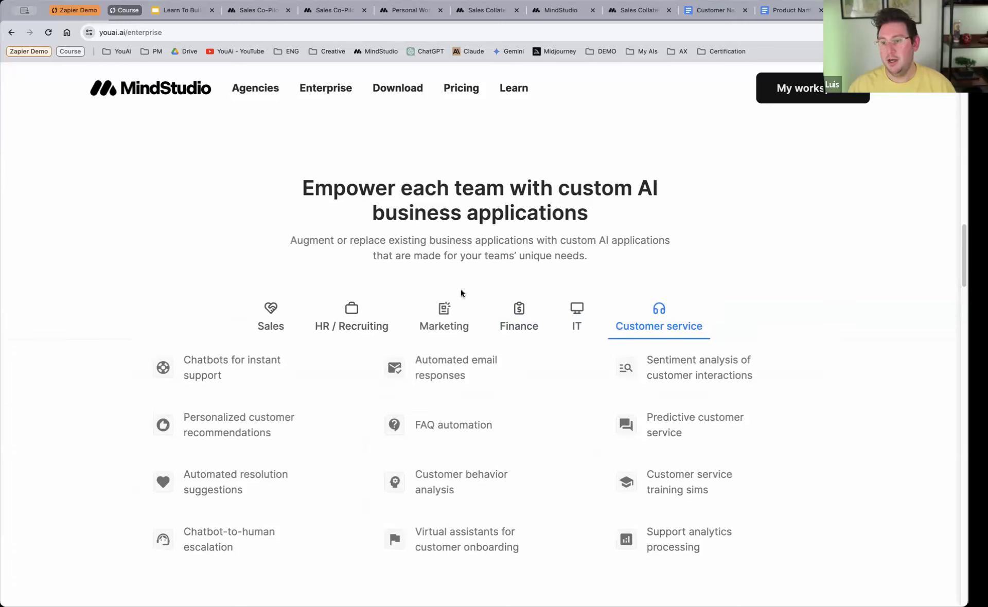
pyautogui.scroll(10, 459, 299)
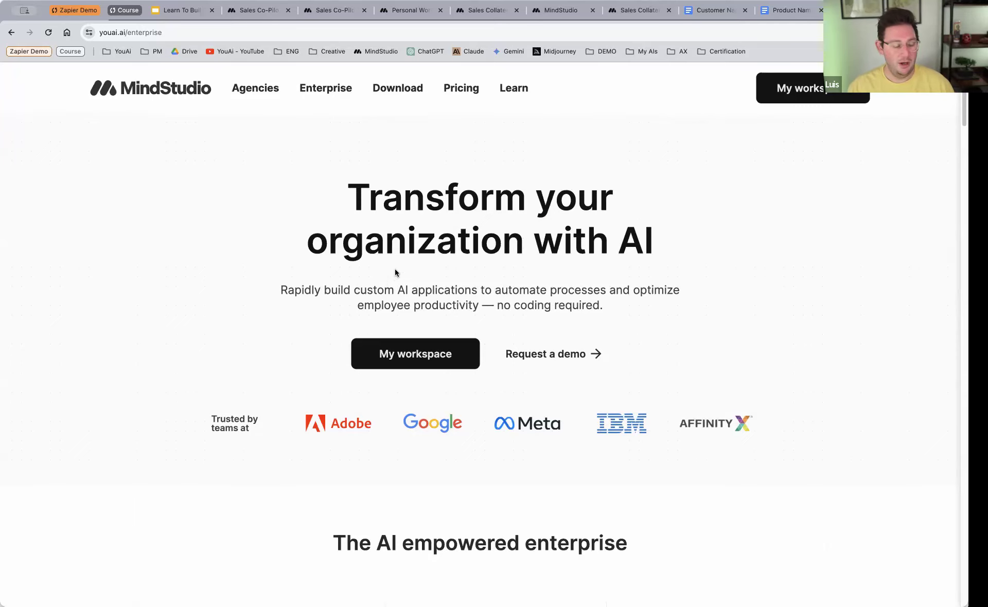
pyautogui.scroll(-5, 483, 282)
pyautogui.scroll(5, 483, 282)
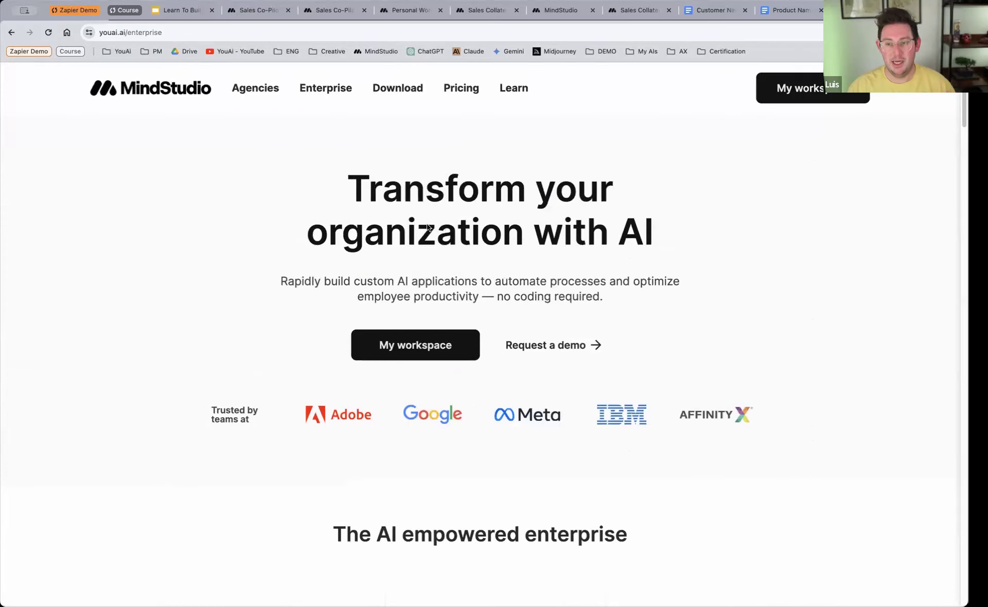
pyautogui.scroll(1, 427, 227)
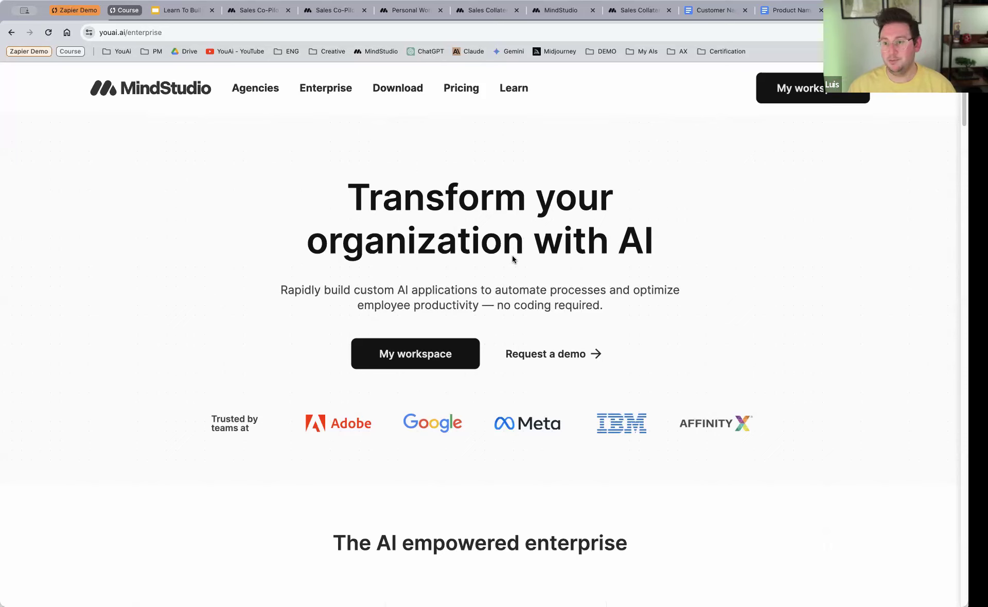
# Step: Look at the MindStudio Models page, and return to the Sales Collateral Generator's Main.flow automation with no block selected
pyautogui.click(559, 12)
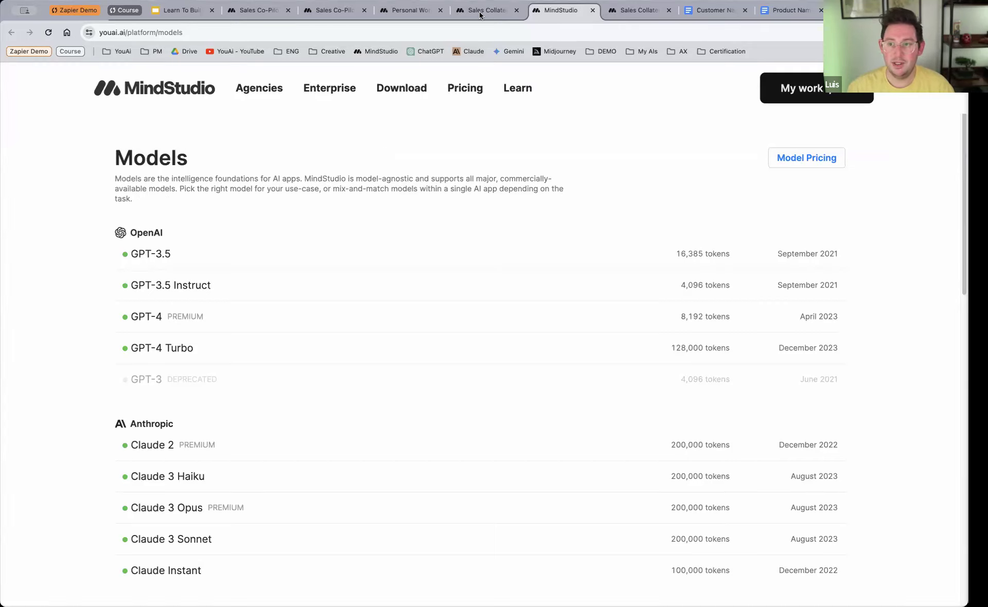
pyautogui.hotkey('ctrl', 'shift', 'Tab')
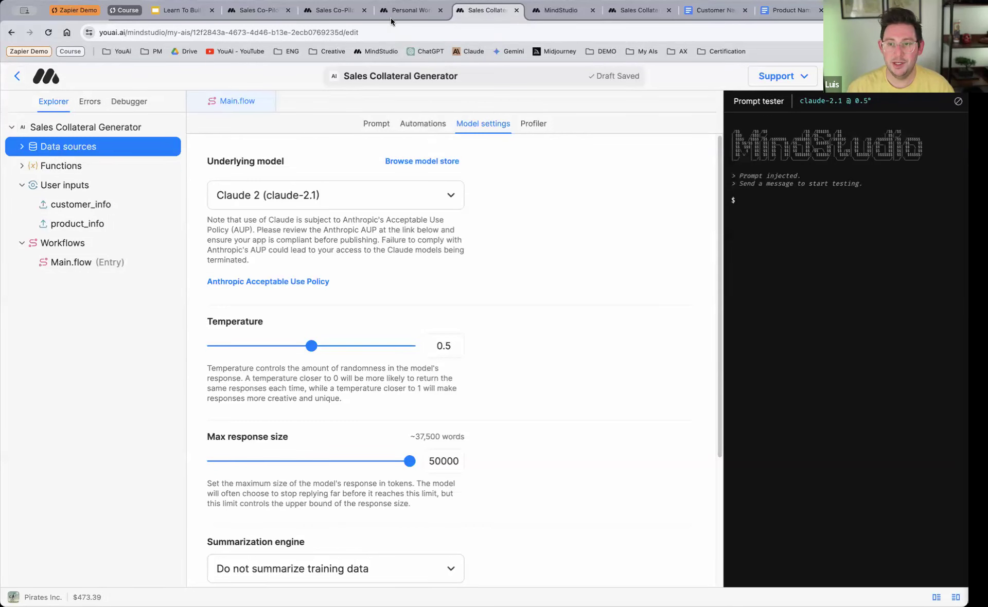
pyautogui.click(407, 11)
pyautogui.click(486, 10)
pyautogui.click(406, 125)
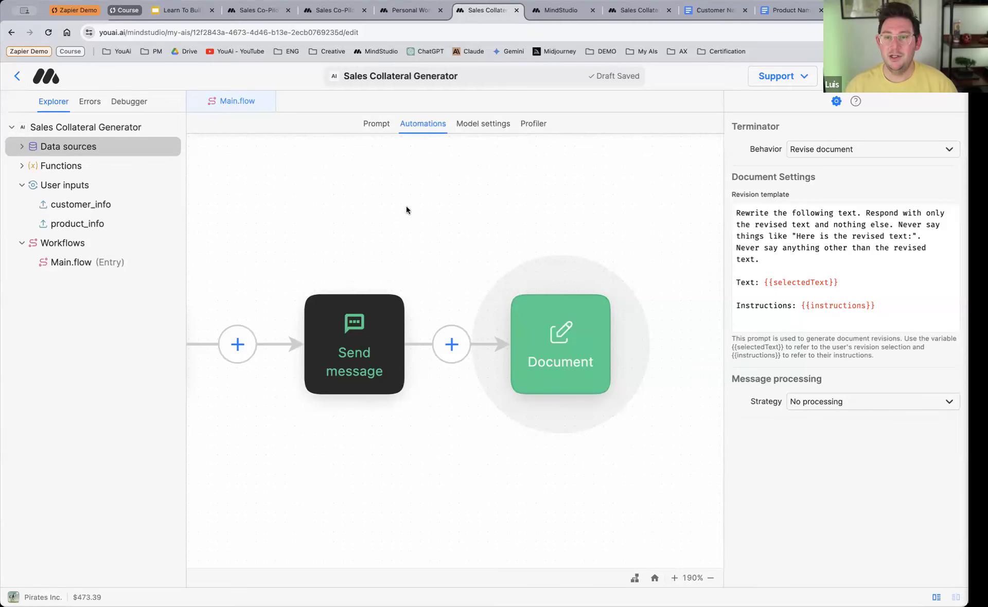
pyautogui.click(434, 219)
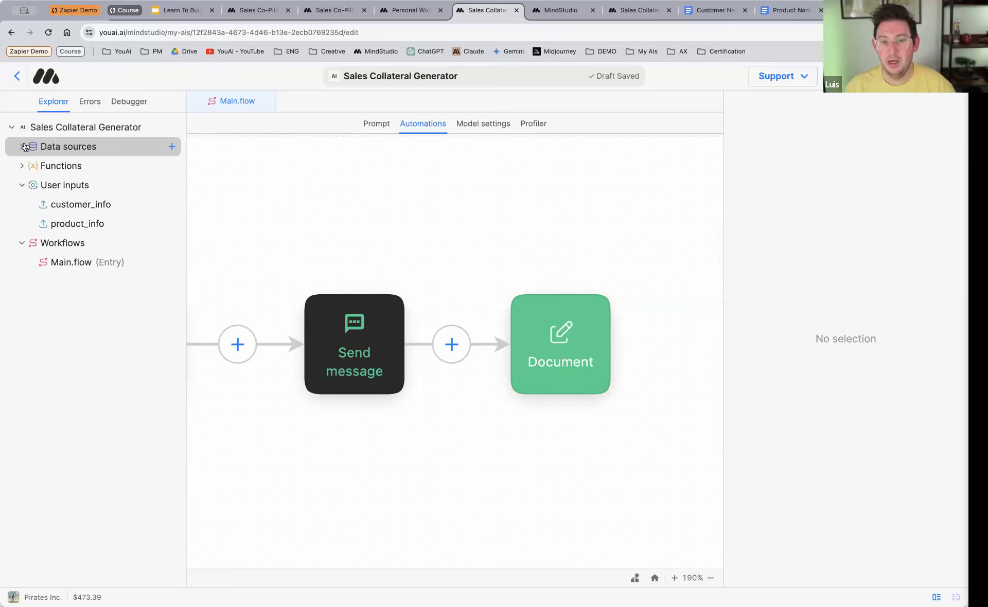
# Step: Create a new data source and upload all five sales files from the Sales Copilot project's Data Sources folder
pyautogui.click(172, 147)
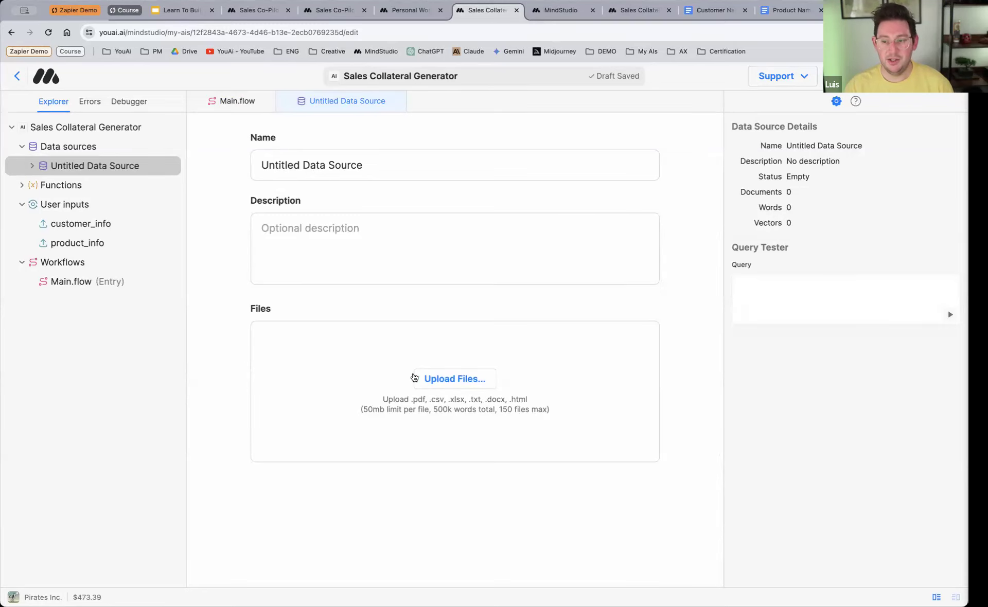
pyautogui.click(451, 380)
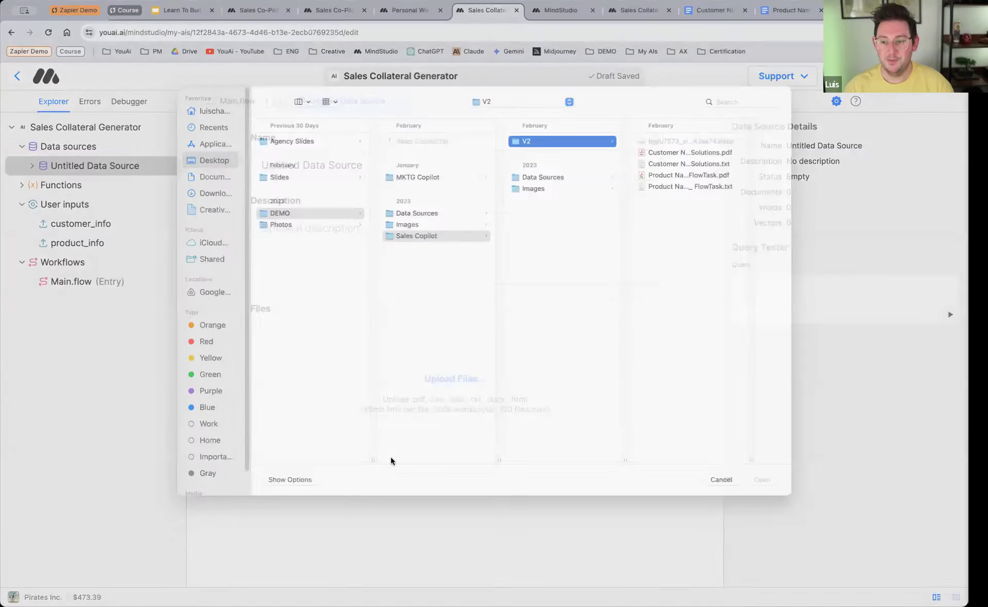
pyautogui.click(529, 190)
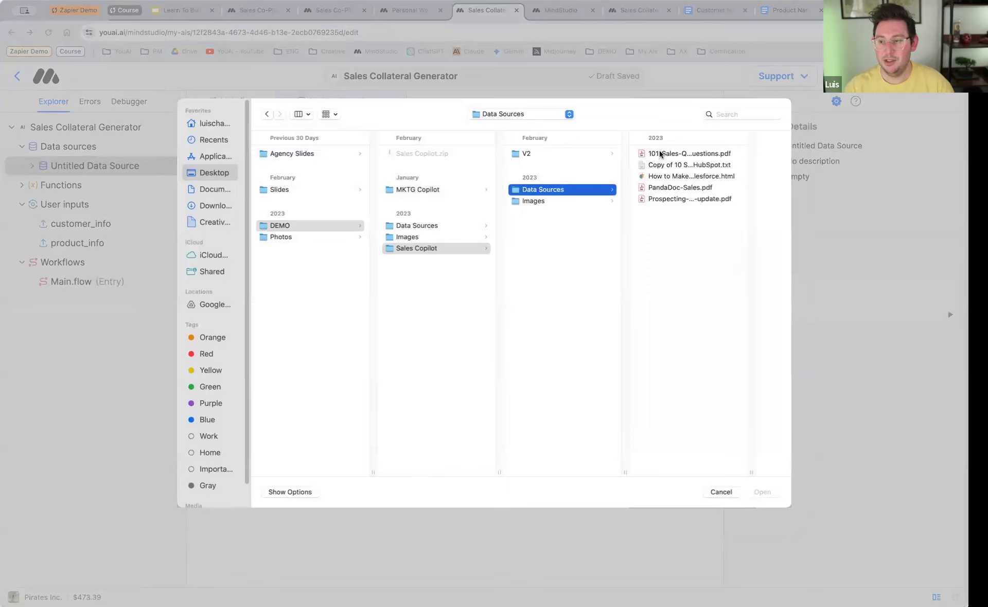
pyautogui.click(663, 153)
pyautogui.keyDown('shift'); pyautogui.click(628, 199); pyautogui.keyUp('shift')
pyautogui.click(749, 495)
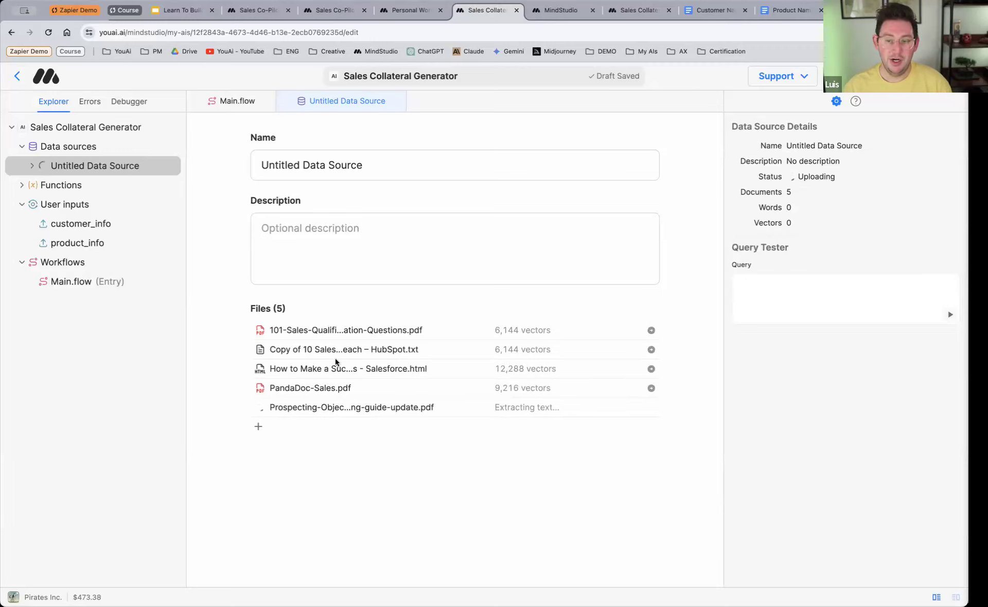
# Step: Open 101-Sales-Qualification-Questions.pdf from the data source's files and read through its preview pages around the Introduction
pyautogui.click(318, 330)
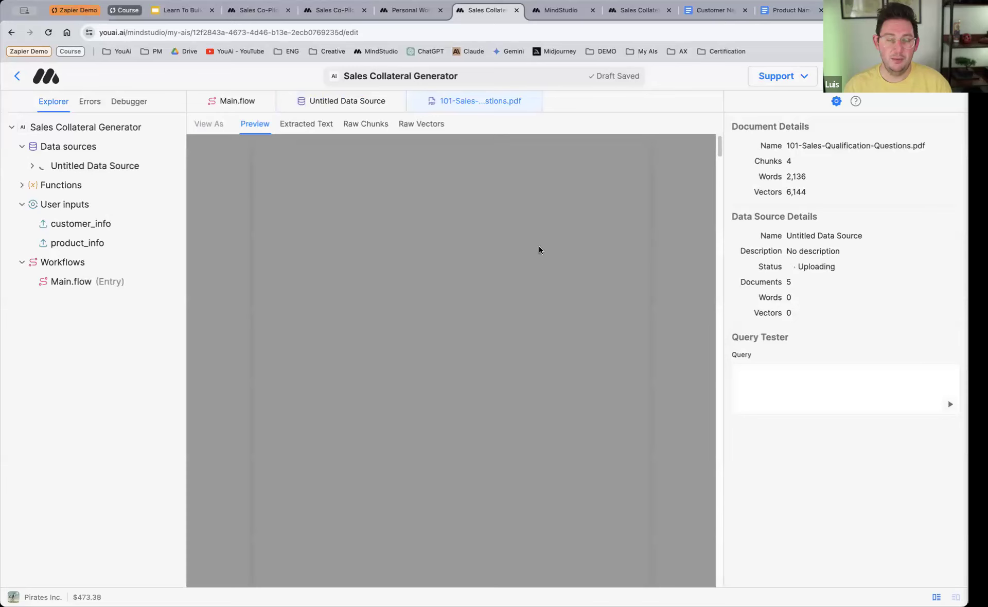
pyautogui.scroll(-10, 441, 407)
pyautogui.scroll(-10, 441, 407)
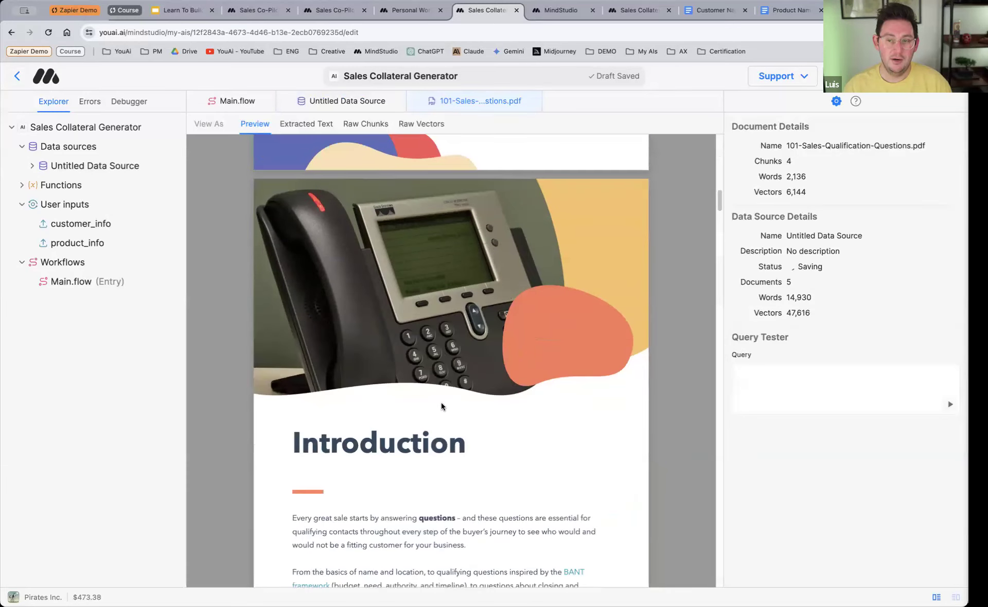
pyautogui.scroll(-10, 441, 402)
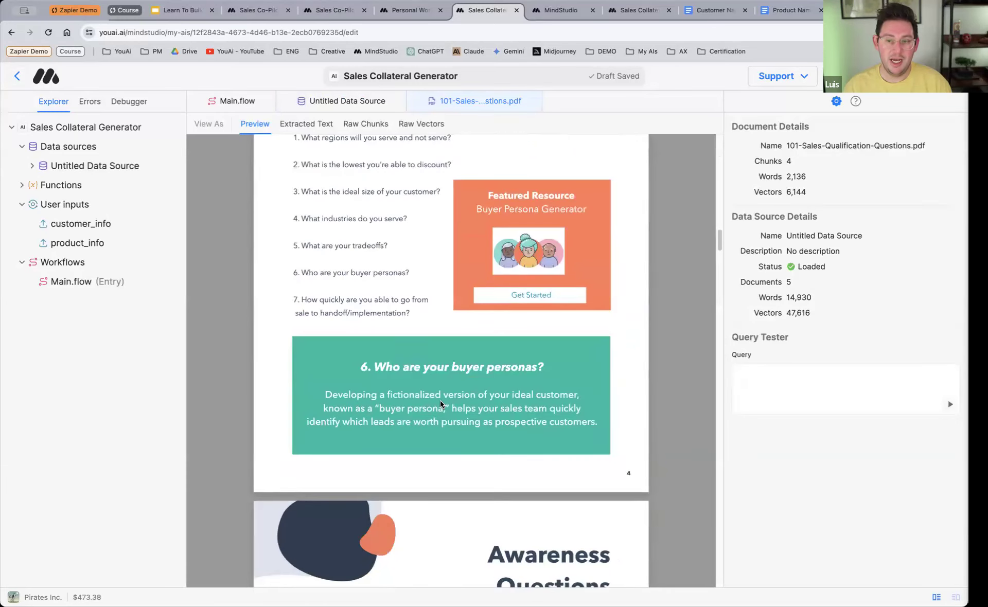
pyautogui.scroll(5, 440, 405)
pyautogui.scroll(5, 440, 404)
pyautogui.scroll(-7, 440, 404)
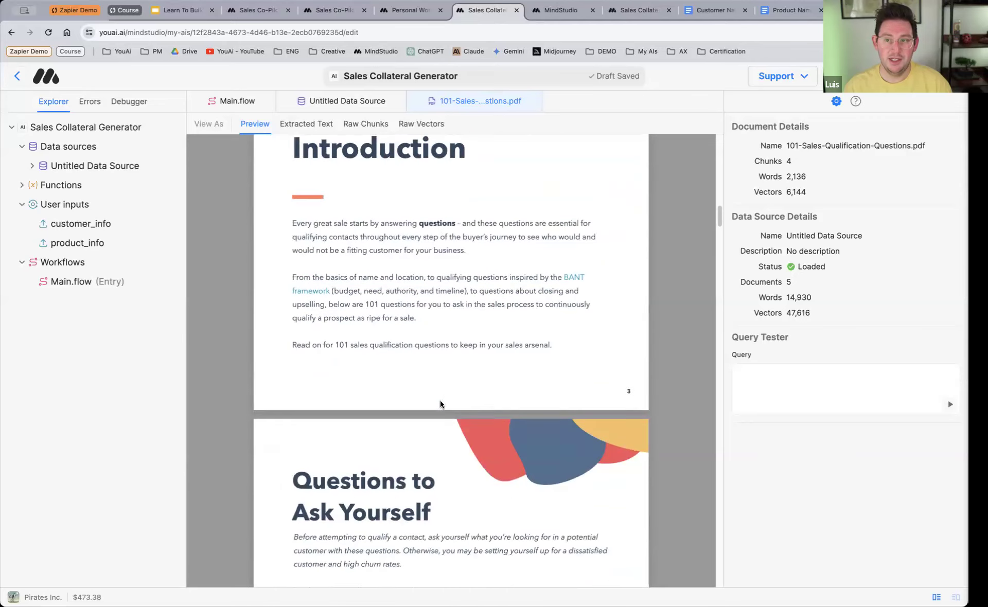
pyautogui.scroll(5, 441, 404)
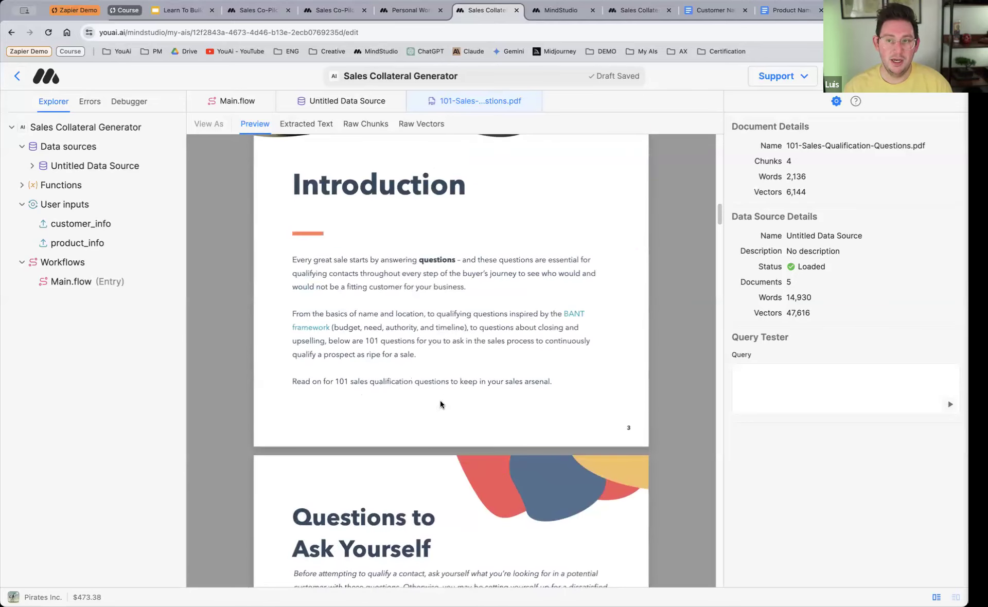
pyautogui.scroll(5, 440, 401)
pyautogui.scroll(-5, 392, 311)
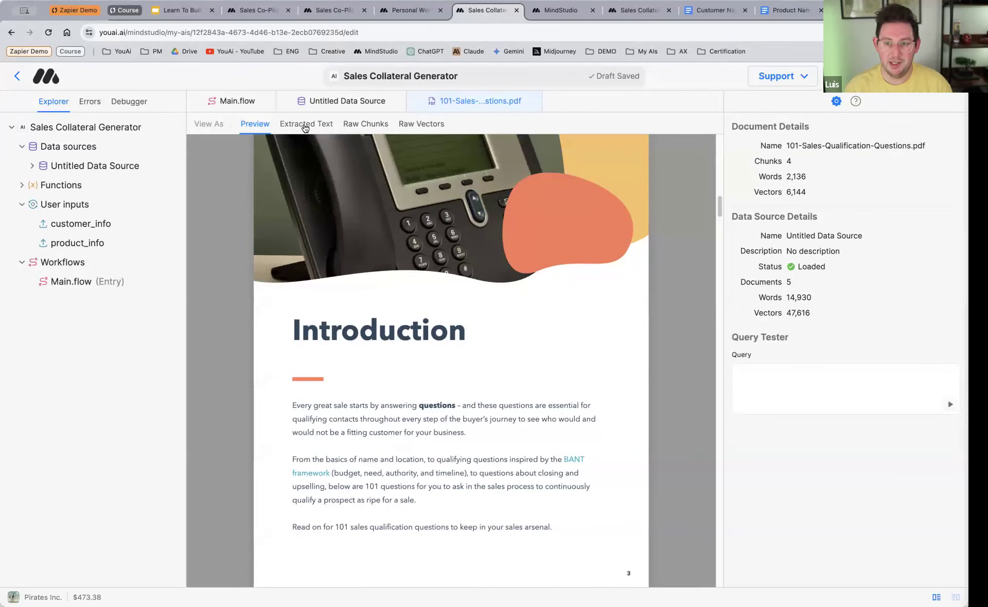
# Step: View the extracted text of 101-Sales-Qualification-Questions.pdf and highlight its opening passage
pyautogui.click(305, 125)
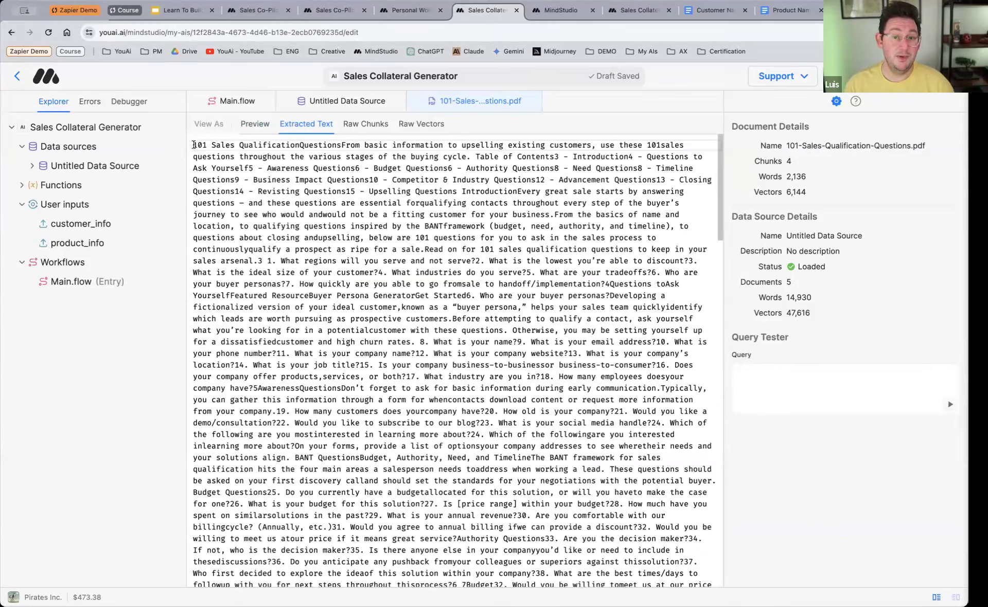
pyautogui.moveTo(193, 145); pyautogui.dragTo(607, 506)
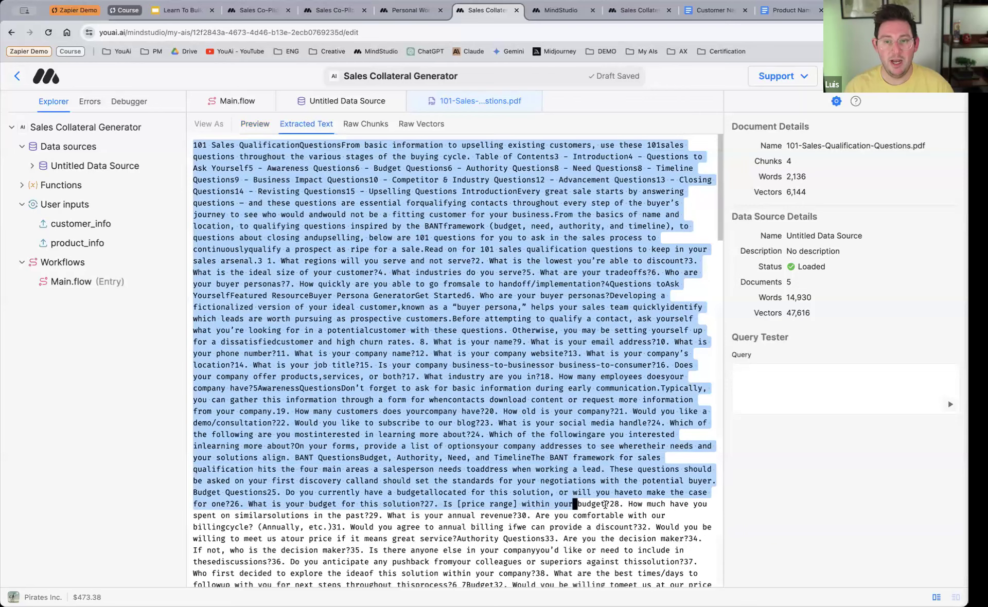
pyautogui.click(375, 254)
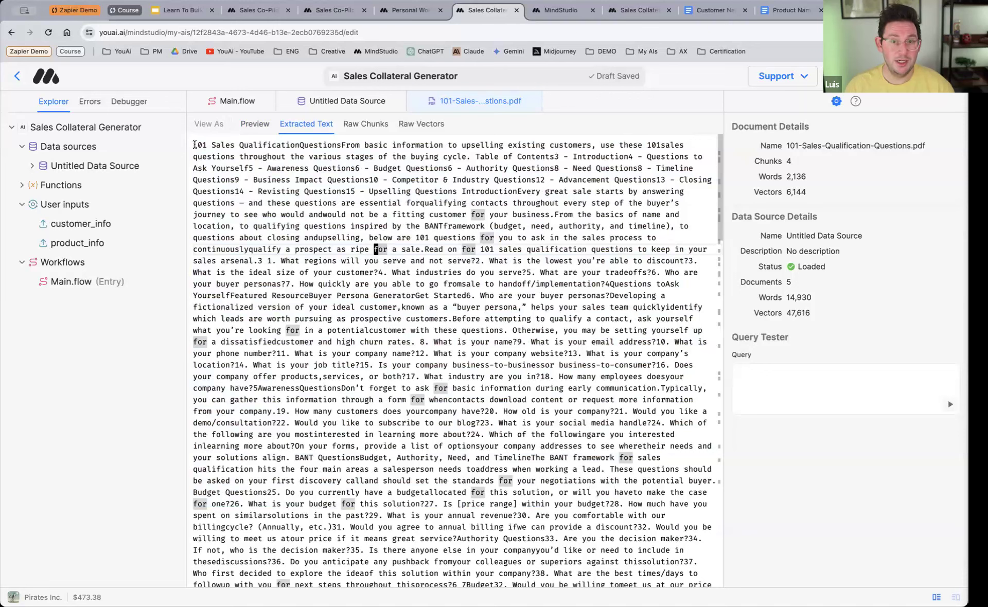
pyautogui.moveTo(193, 146); pyautogui.dragTo(404, 365)
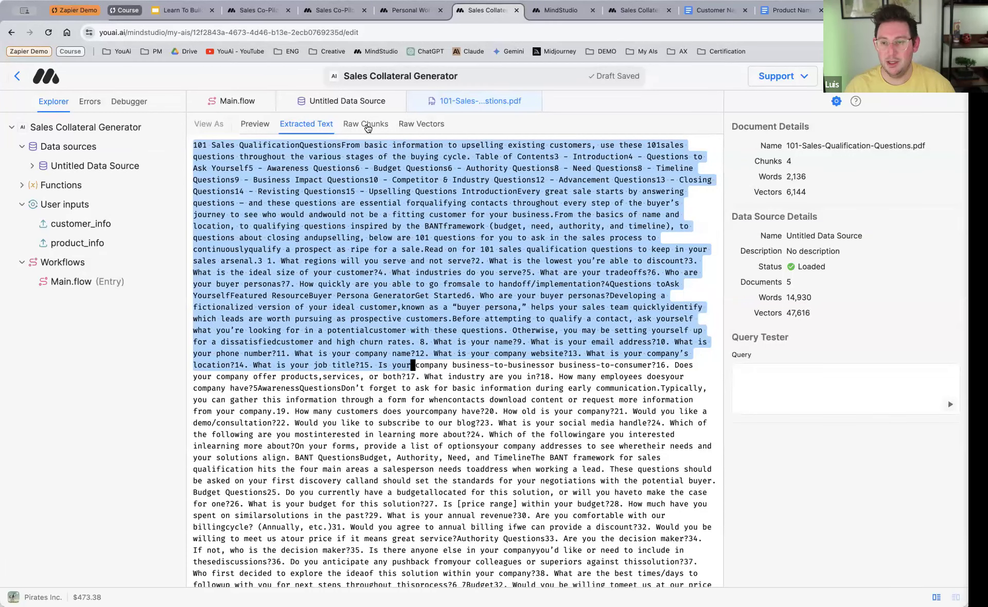
# Step: Examine the raw chunks of 101-Sales-Qualification-Questions.pdf, including the contents of Chunk 2
pyautogui.click(384, 132)
pyautogui.scroll(-5, 394, 263)
pyautogui.scroll(5, 360, 257)
pyautogui.click(209, 159)
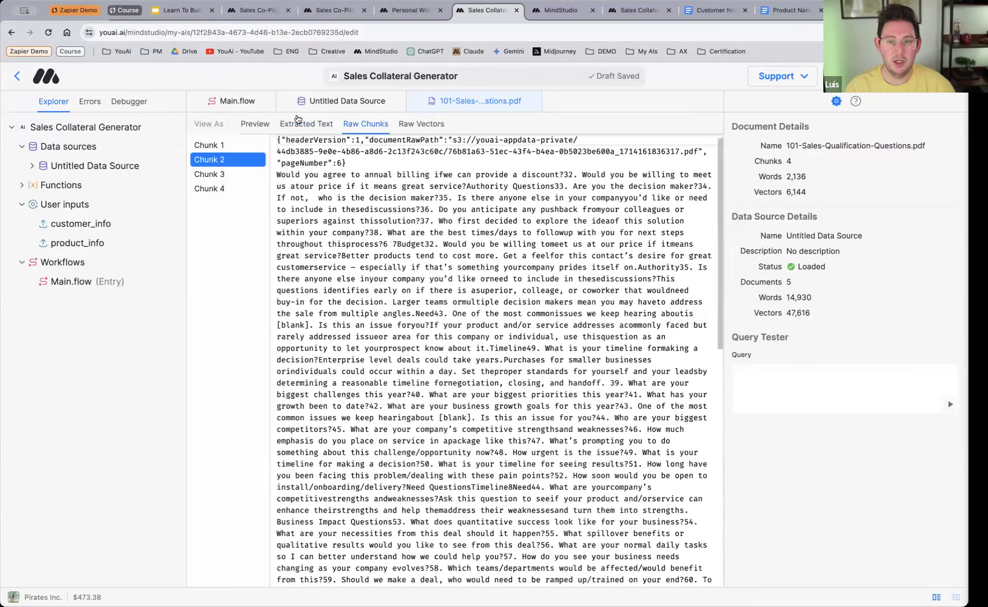
# Step: Inspect the raw vectors of Chunk 1 in the sales questions PDF, and go back to its extracted text
pyautogui.click(429, 126)
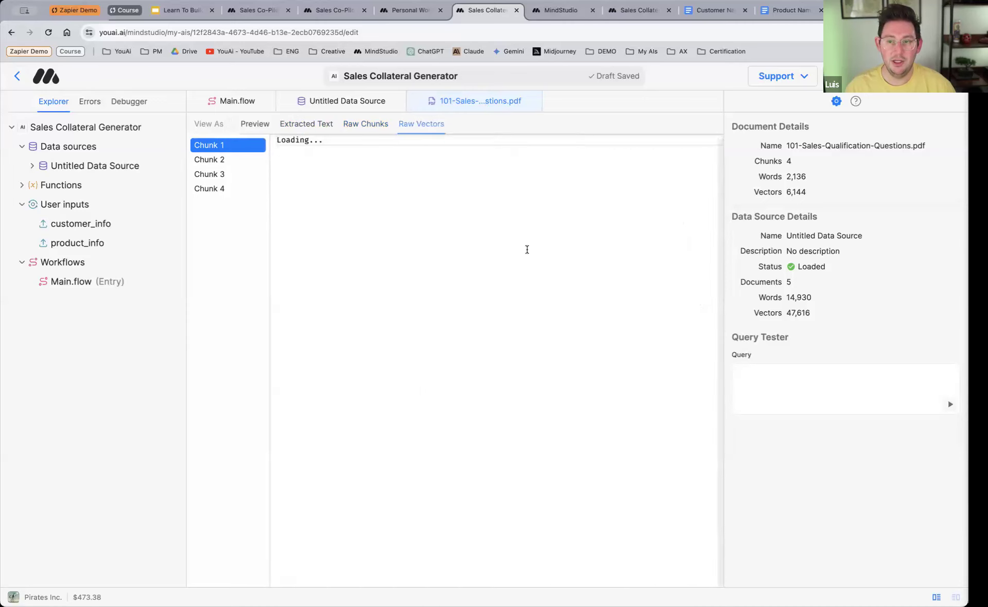
pyautogui.moveTo(294, 140); pyautogui.dragTo(537, 380)
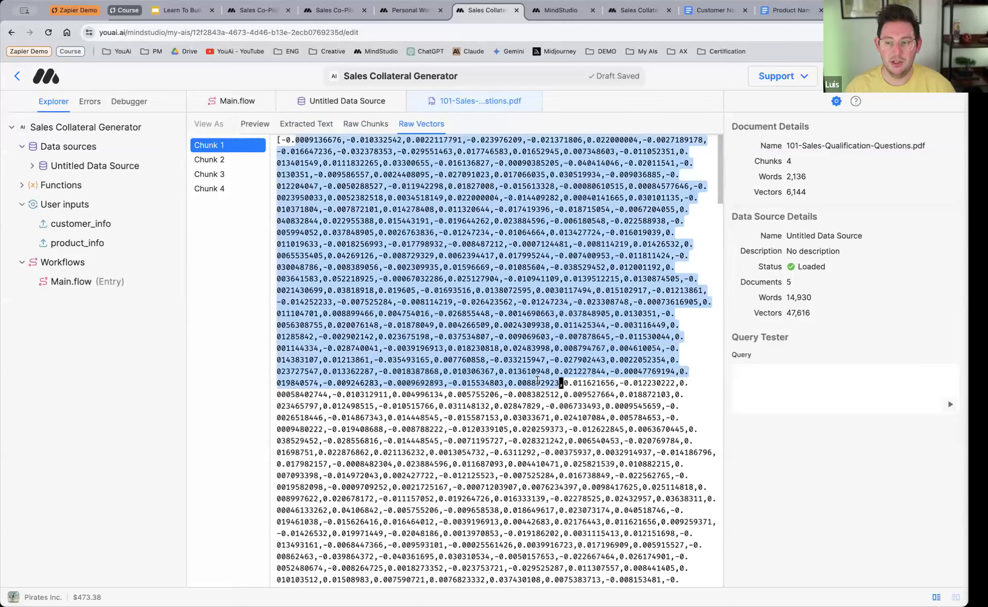
pyautogui.click(535, 382)
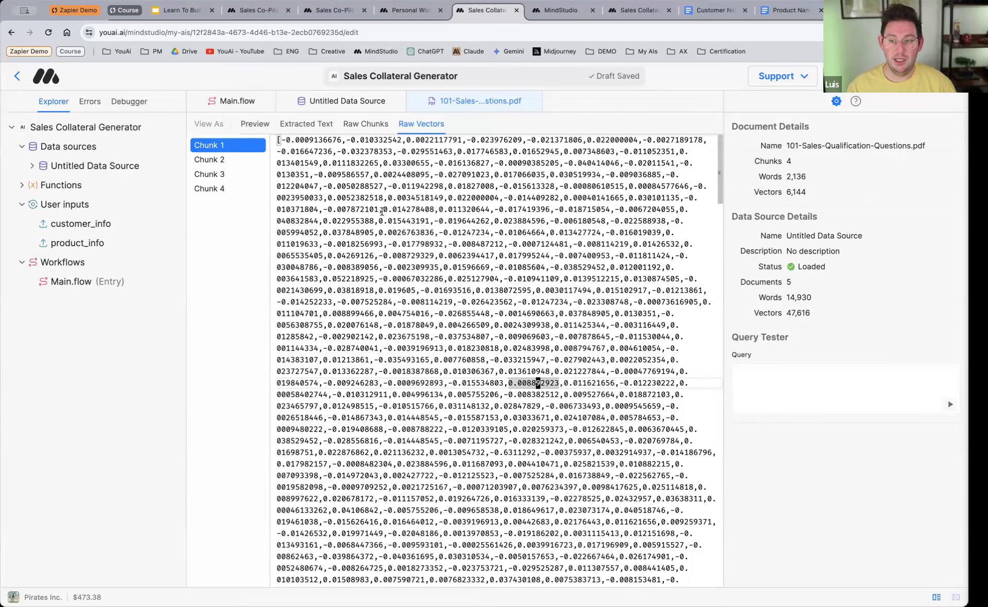
pyautogui.click(382, 209)
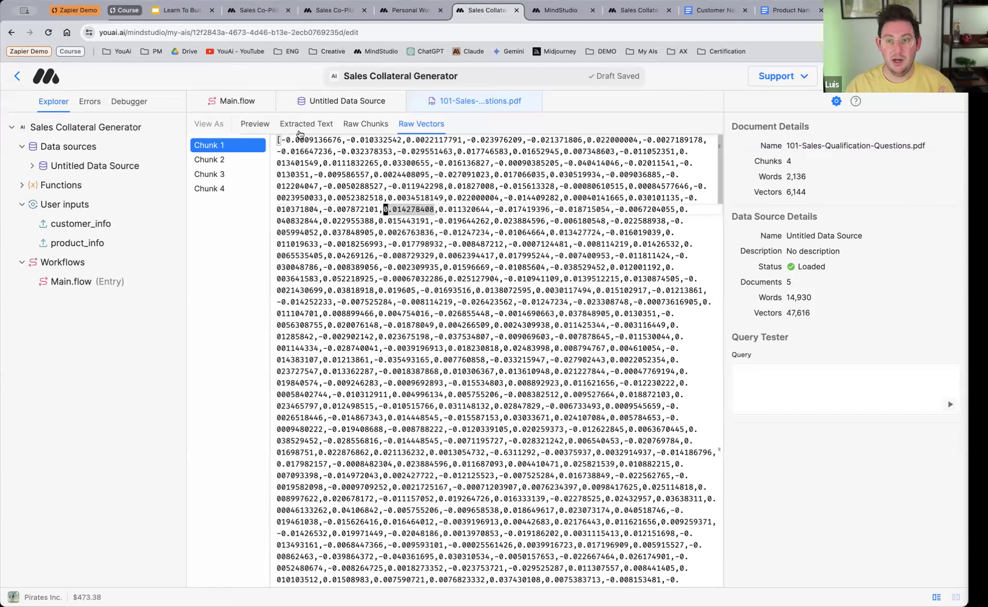
pyautogui.click(301, 125)
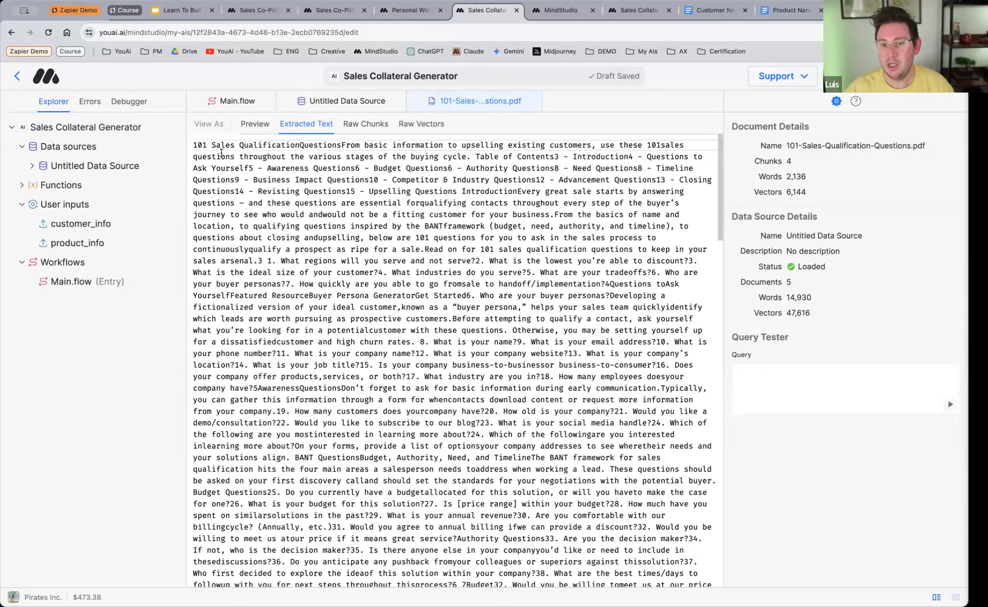
# Step: Rename the untitled data source as Sales Knowledge Base
pyautogui.click(72, 169)
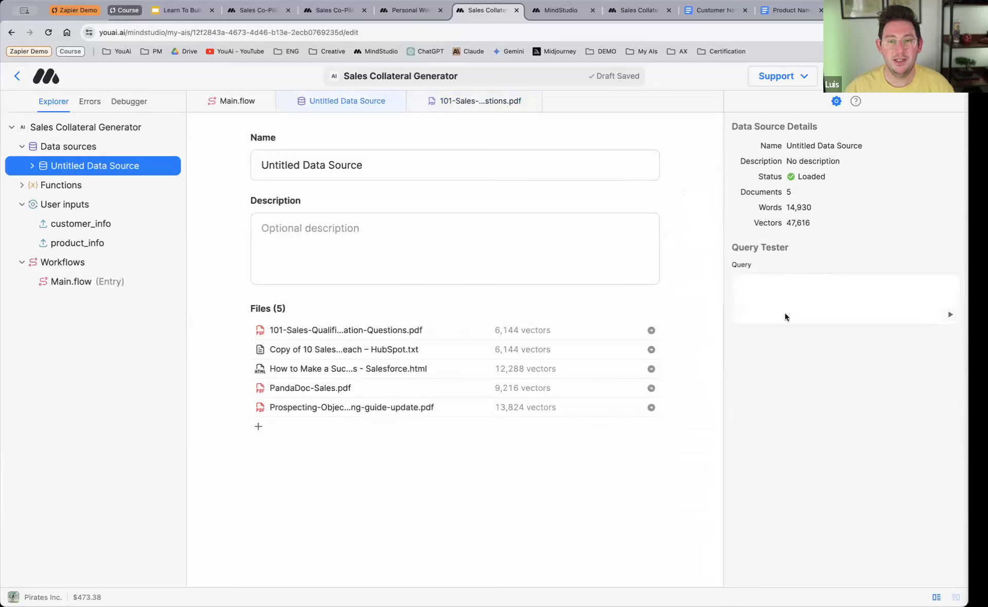
pyautogui.doubleClick(346, 163)
pyautogui.moveTo(347, 163); pyautogui.dragTo(253, 166)
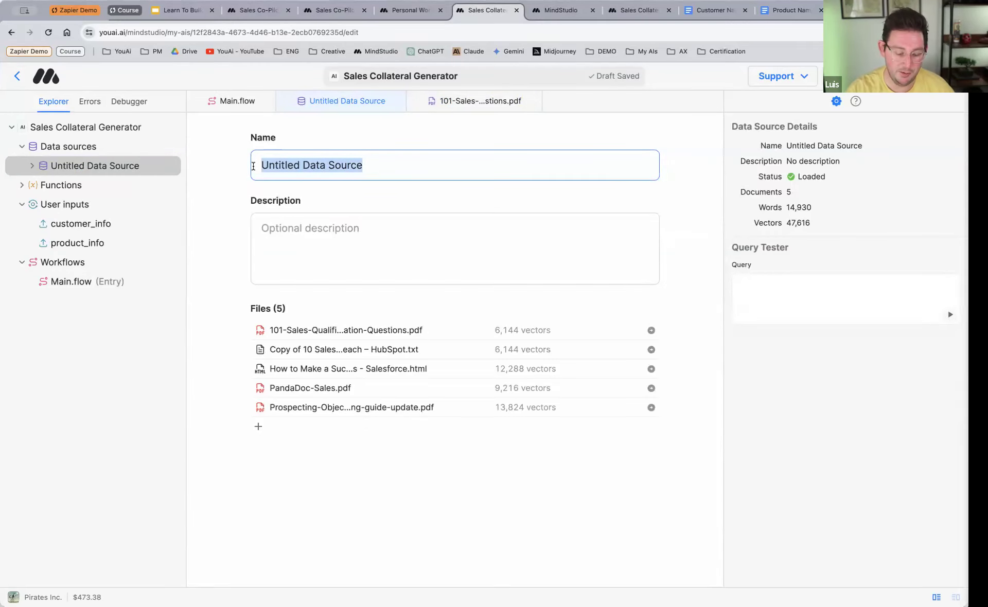
pyautogui.write('Sales Kno')
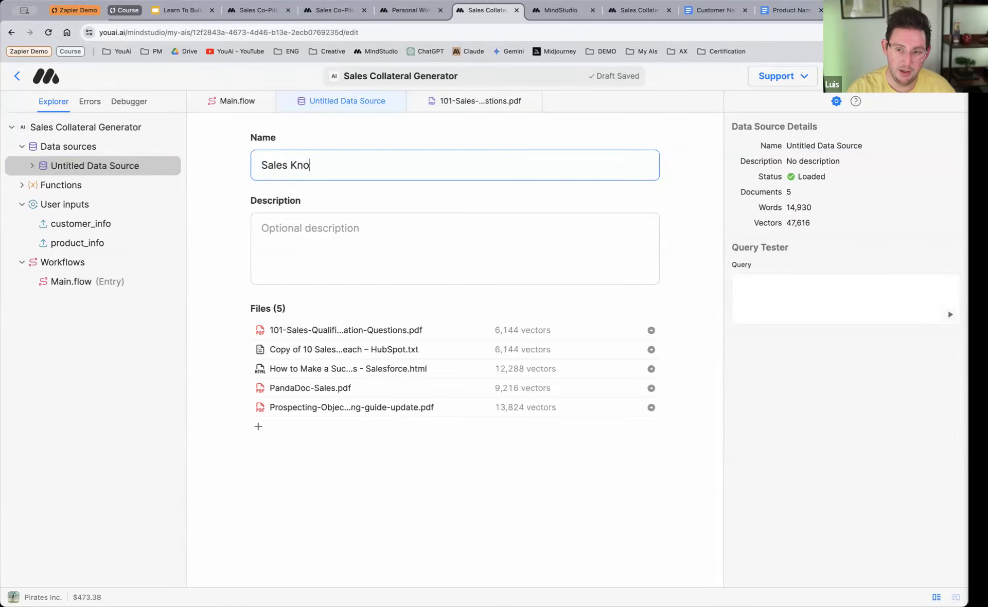
pyautogui.write('wledge Base')
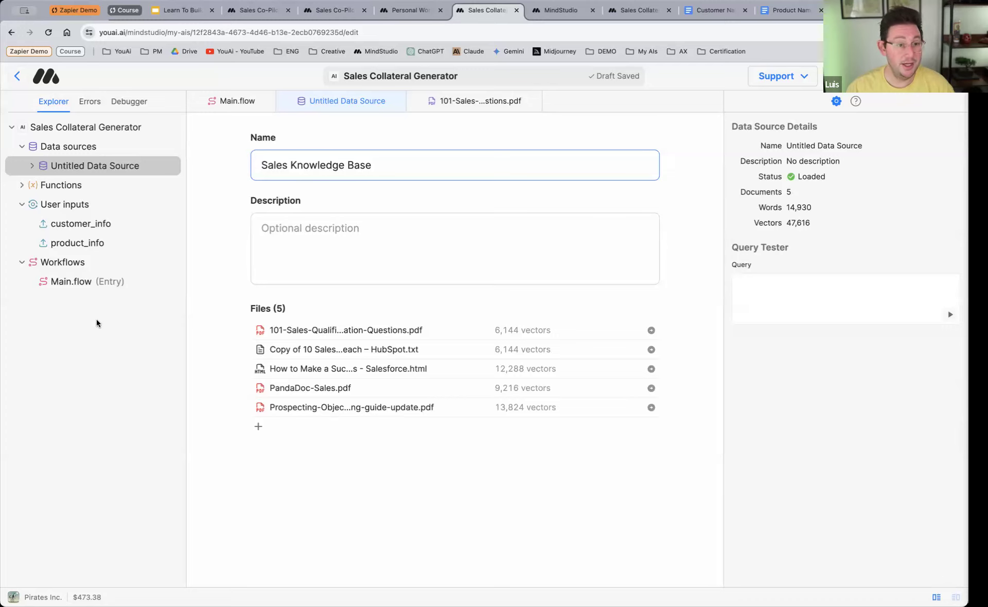
pyautogui.click(125, 322)
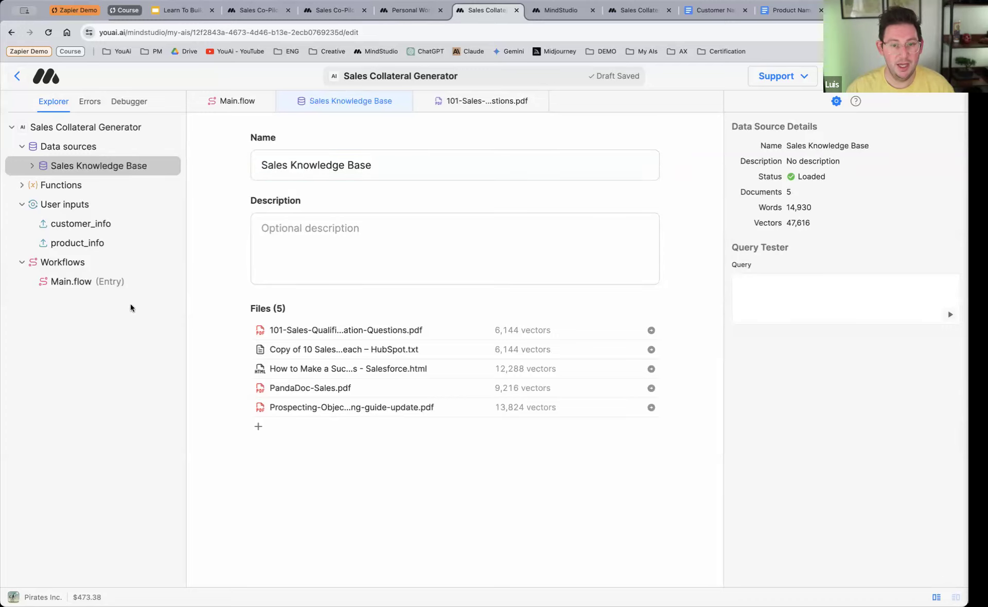
# Step: Add a second workflow and set its Chat block's message processing strategy to Retrieval Augmented Generation (RAG)
pyautogui.click(173, 264)
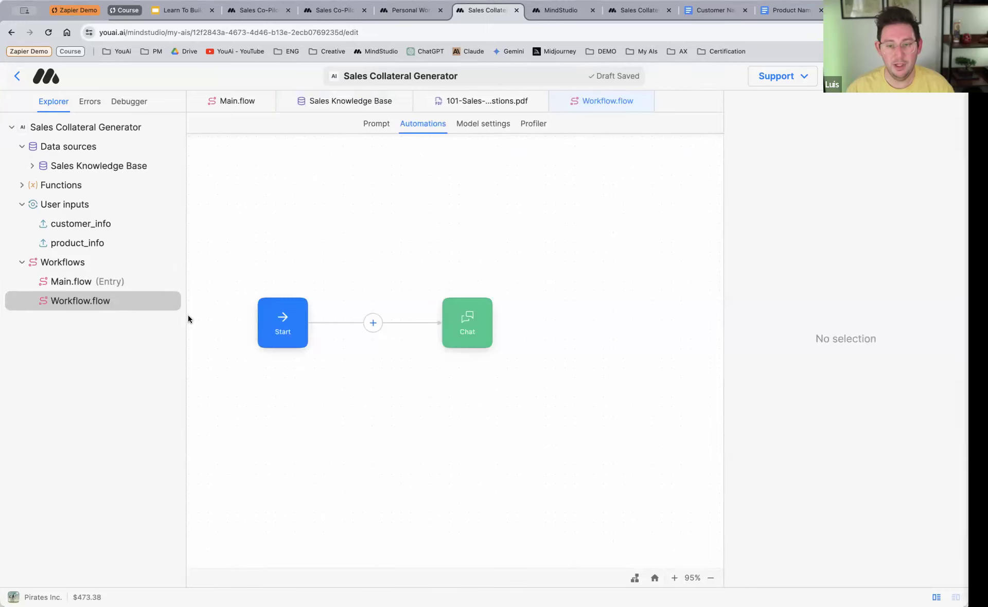
pyautogui.click(468, 323)
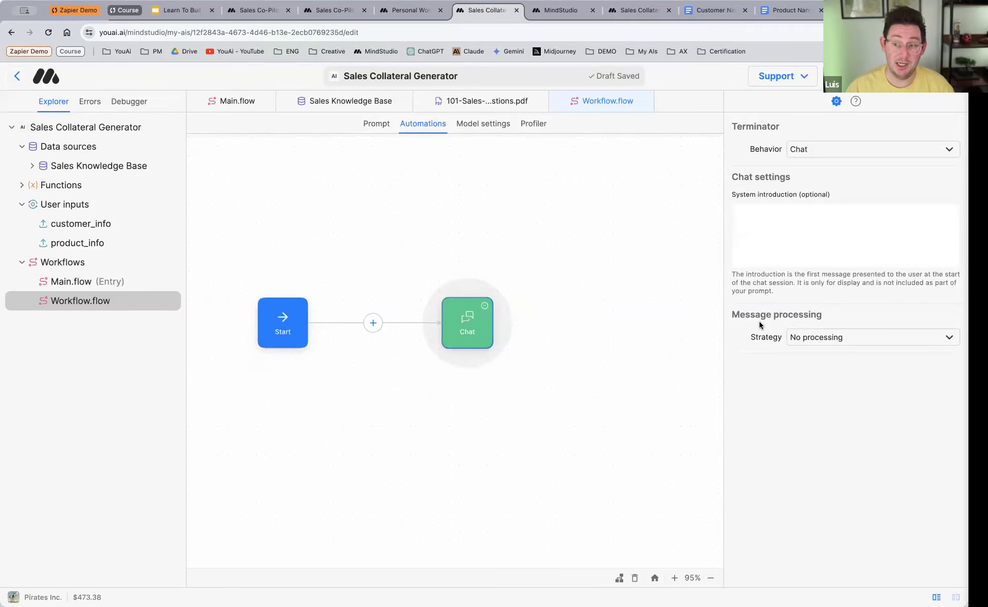
pyautogui.click(854, 341)
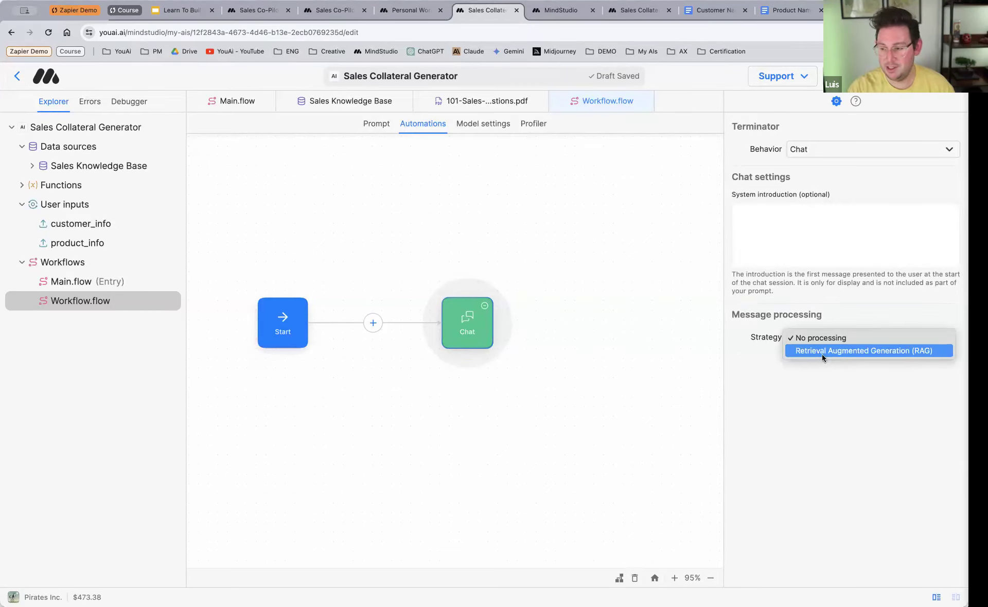
pyautogui.press('super+plus')
pyautogui.click(729, 410)
pyautogui.click(782, 399)
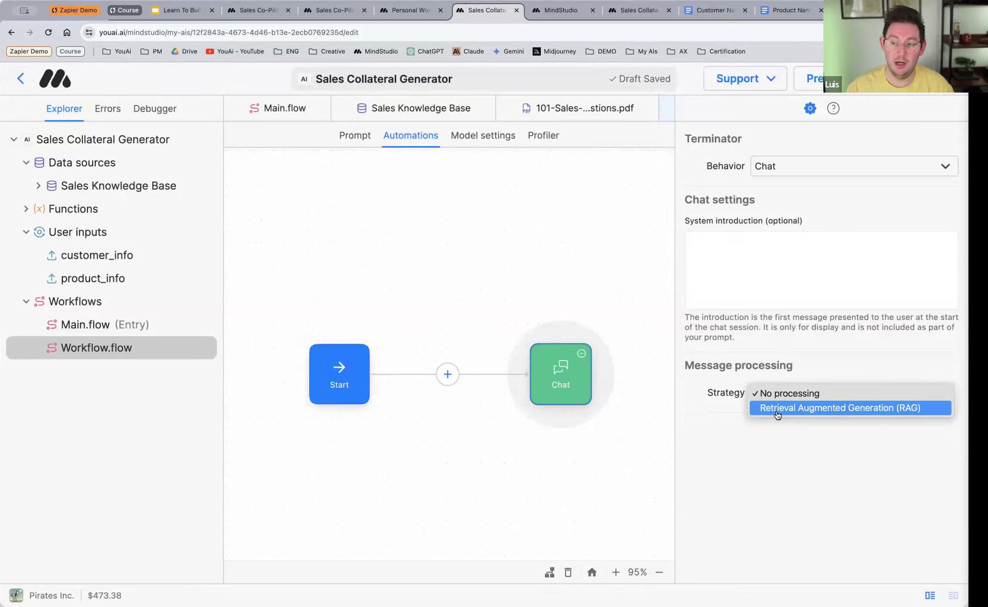
pyautogui.click(777, 408)
# Step: Set the Chat block's RAG data source to Sales Knowledge Base with a maximum of 3 results
pyautogui.scroll(-1, 718, 375)
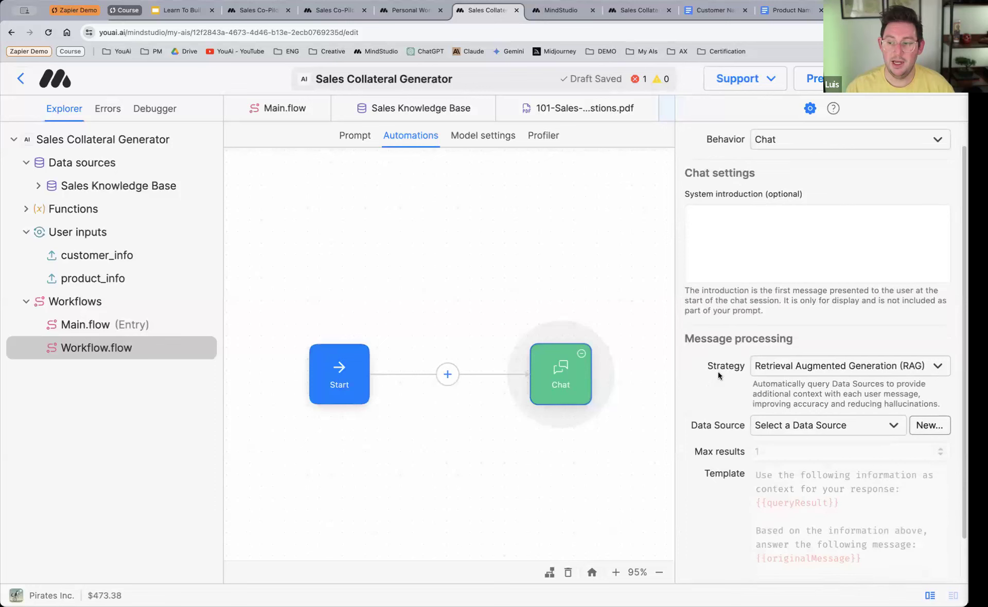
pyautogui.scroll(-2, 719, 375)
pyautogui.click(787, 374)
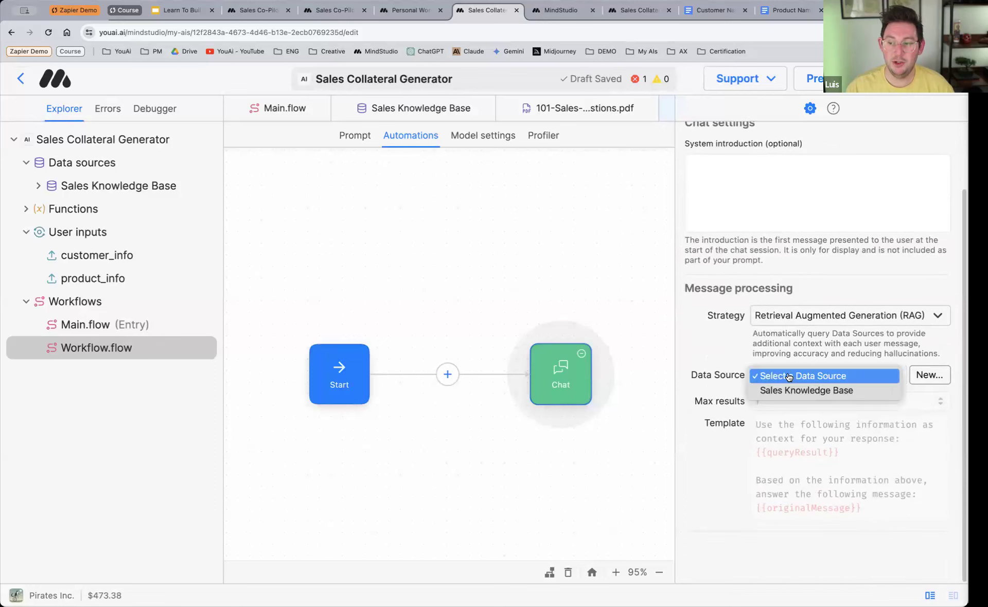
pyautogui.click(810, 394)
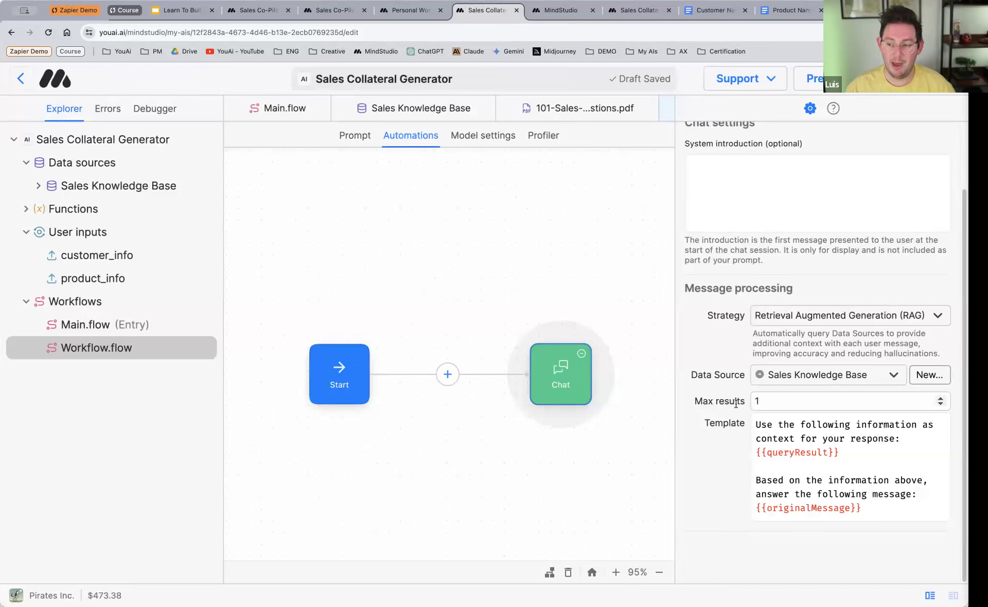
pyautogui.click(939, 400)
pyautogui.click(940, 400)
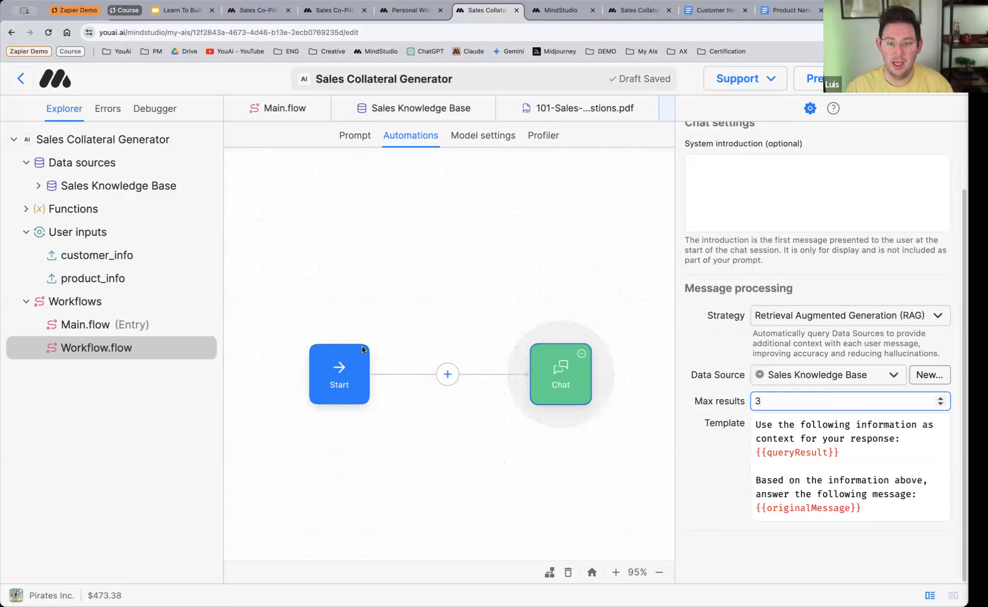
# Step: Rename the RAG chat workflow as Sales_Qs
pyautogui.rightClick(95, 353)
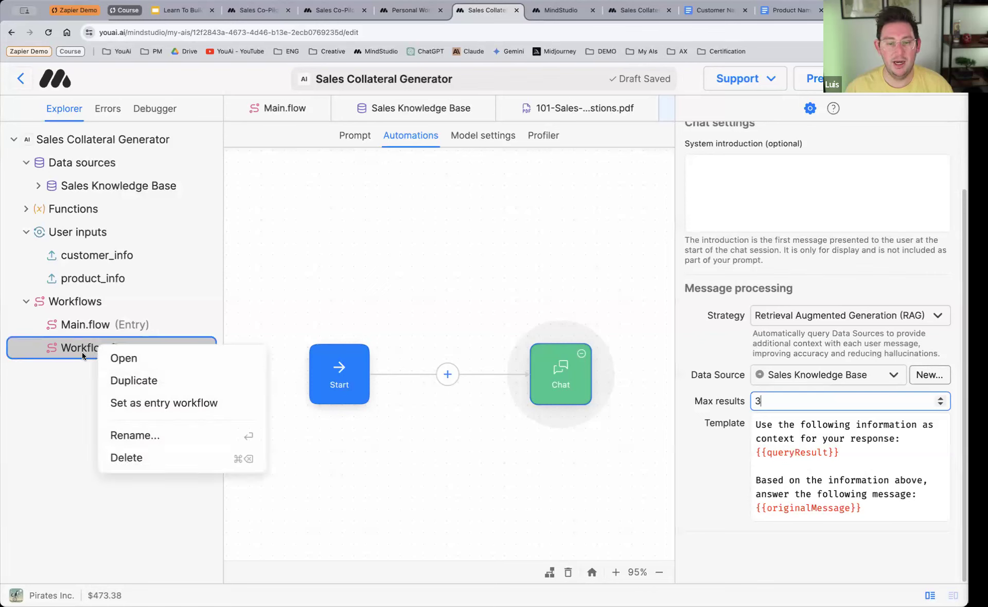
pyautogui.click(193, 432)
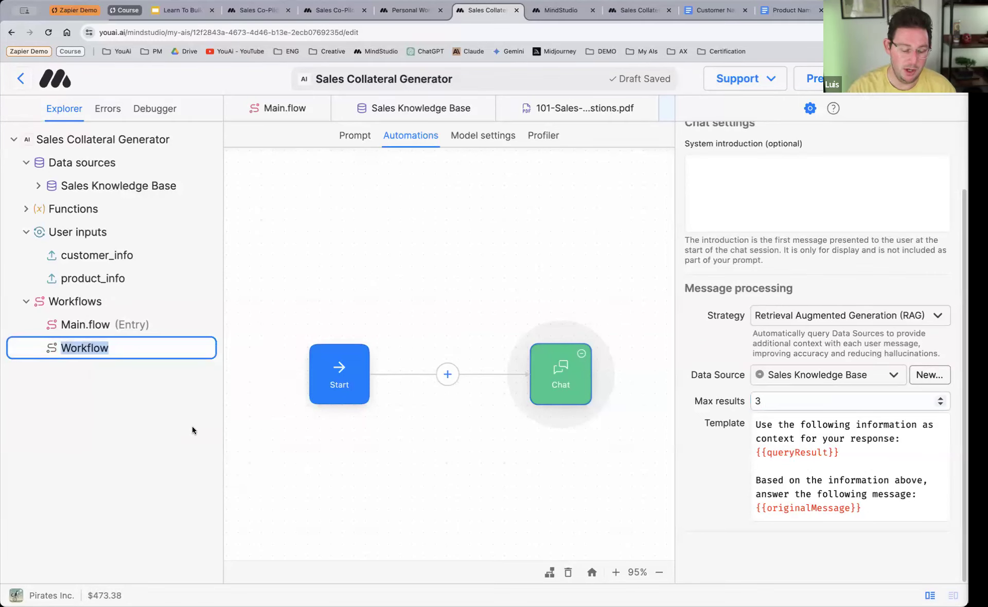
pyautogui.write('Sales')
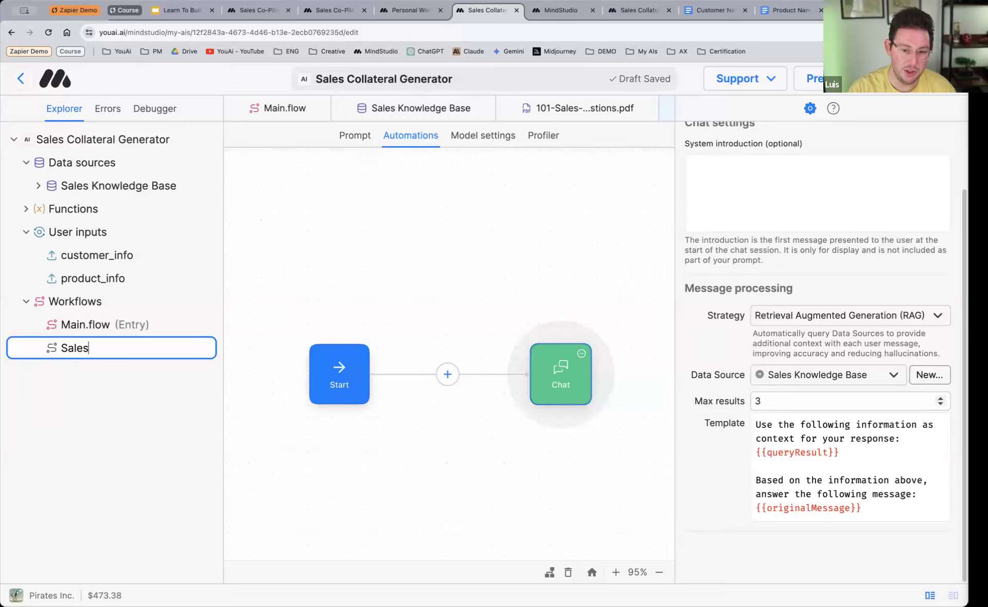
pyautogui.write('_Qs')
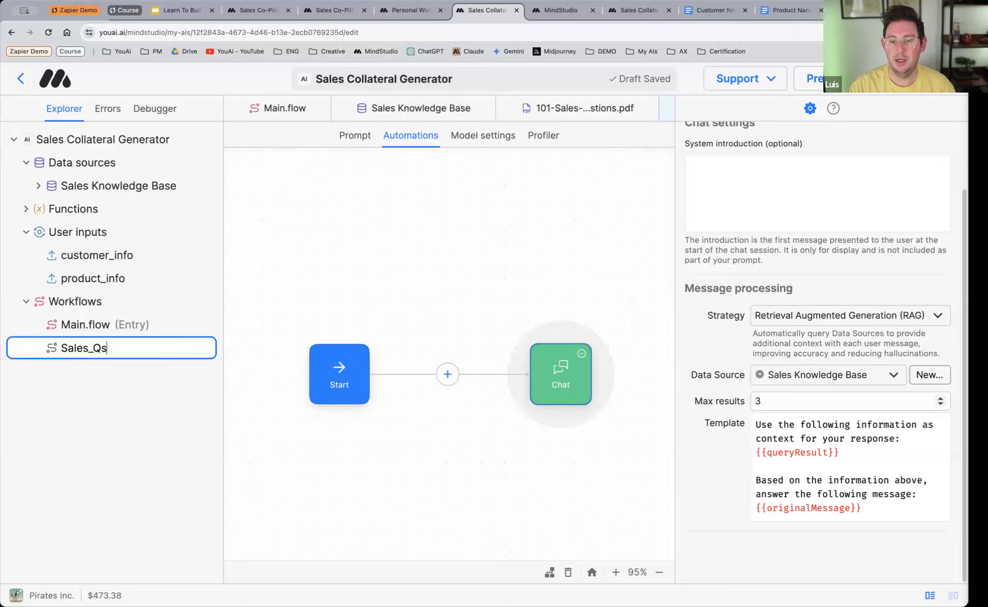
pyautogui.press('Return')
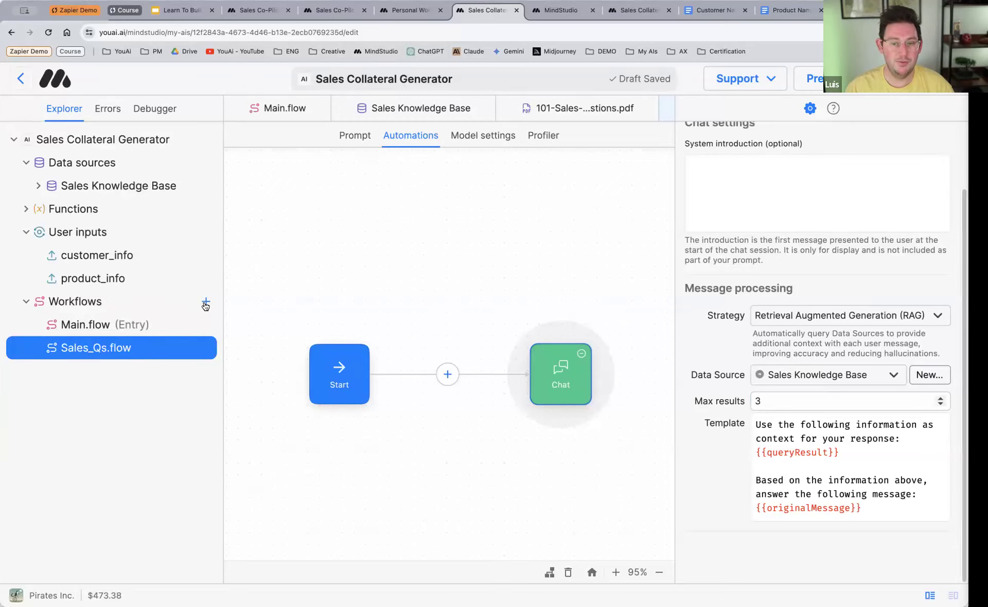
# Step: Add a third workflow and replace its Chat block with a Menu block after Start
pyautogui.click(206, 301)
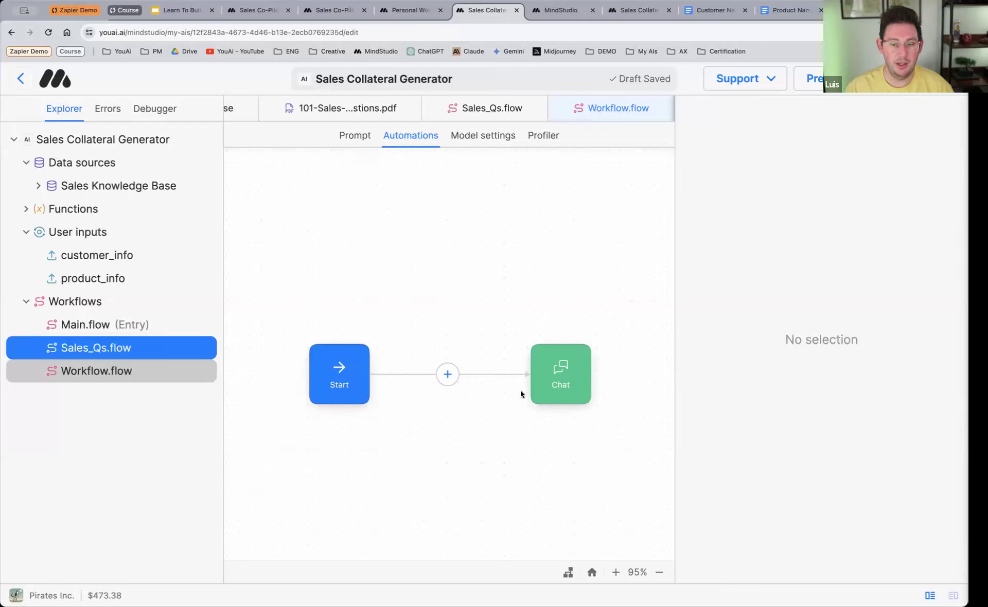
pyautogui.moveTo(555, 374); pyautogui.dragTo(610, 374)
pyautogui.moveTo(304, 379); pyautogui.dragTo(272, 380)
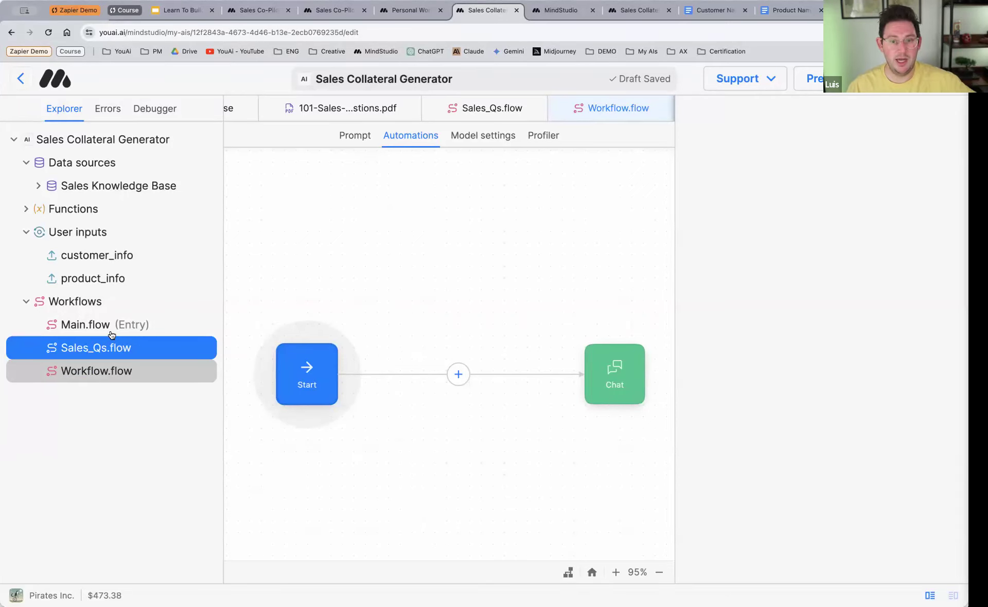
pyautogui.click(458, 374)
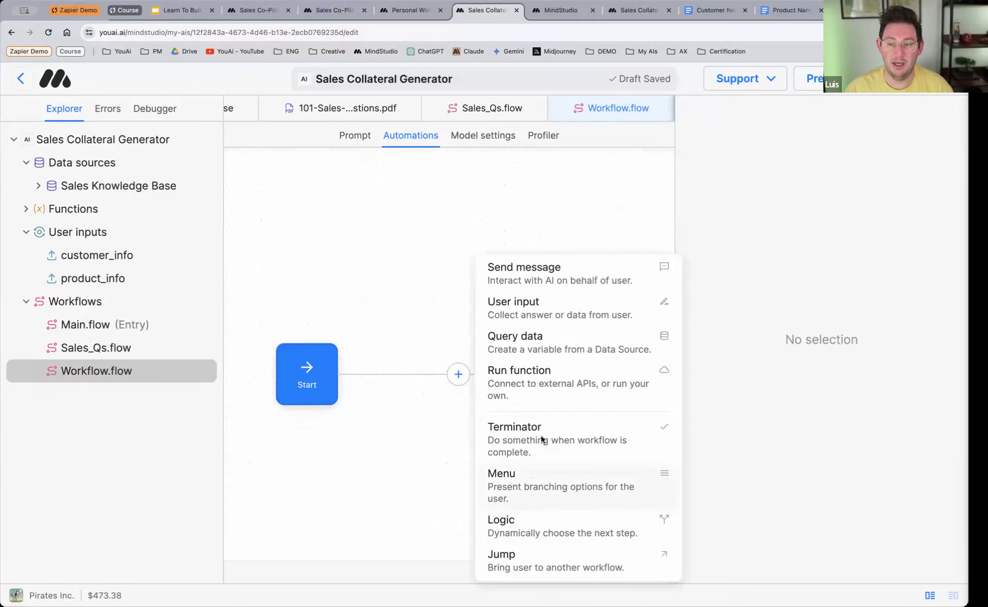
pyautogui.click(523, 480)
pyautogui.click(623, 360)
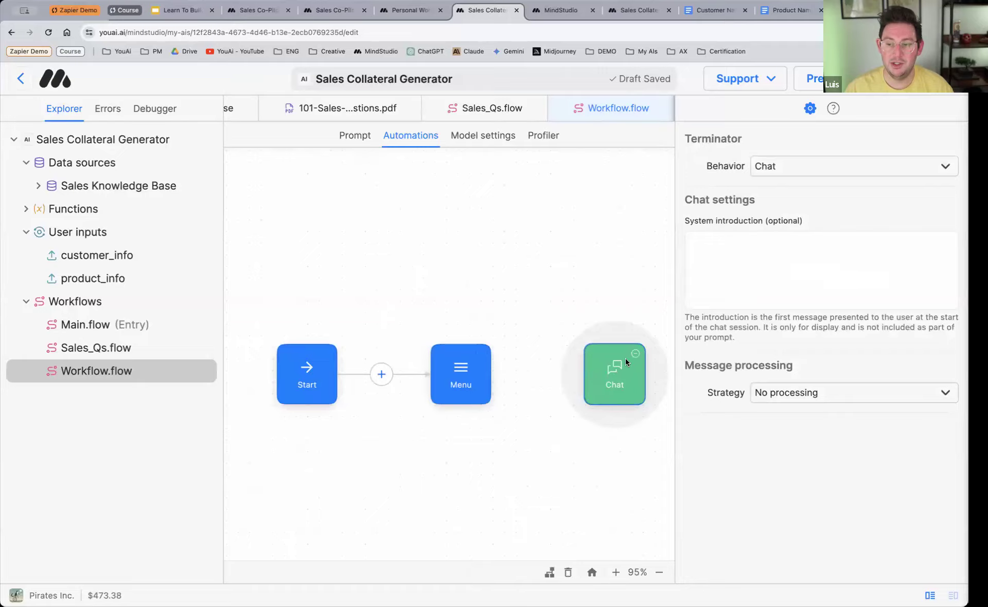
pyautogui.click(635, 353)
# Step: Set the Menu block's prompt to "What do you want to do?"
pyautogui.click(484, 353)
pyautogui.click(462, 373)
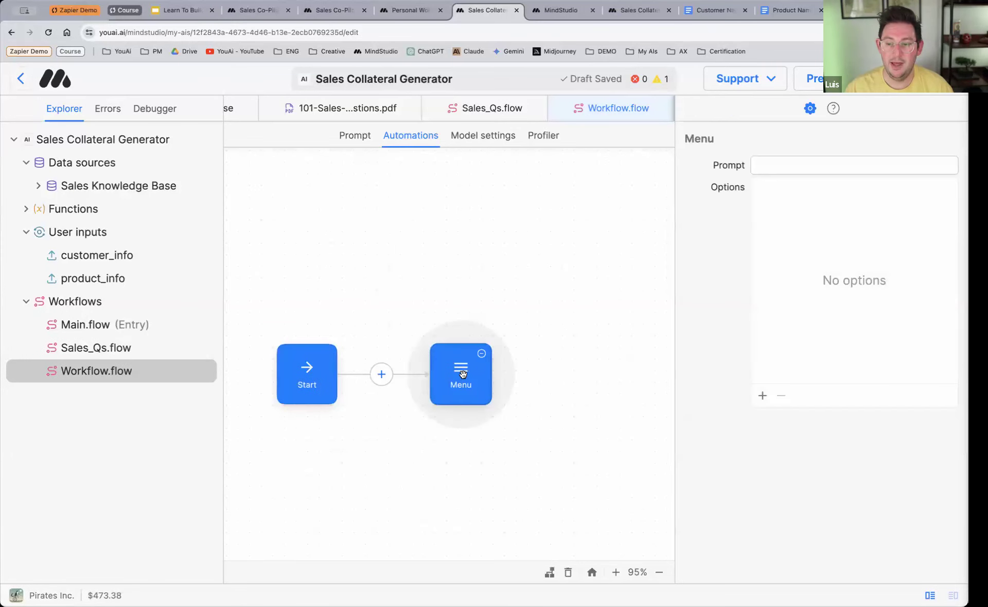
pyautogui.click(840, 165)
pyautogui.write('Wh')
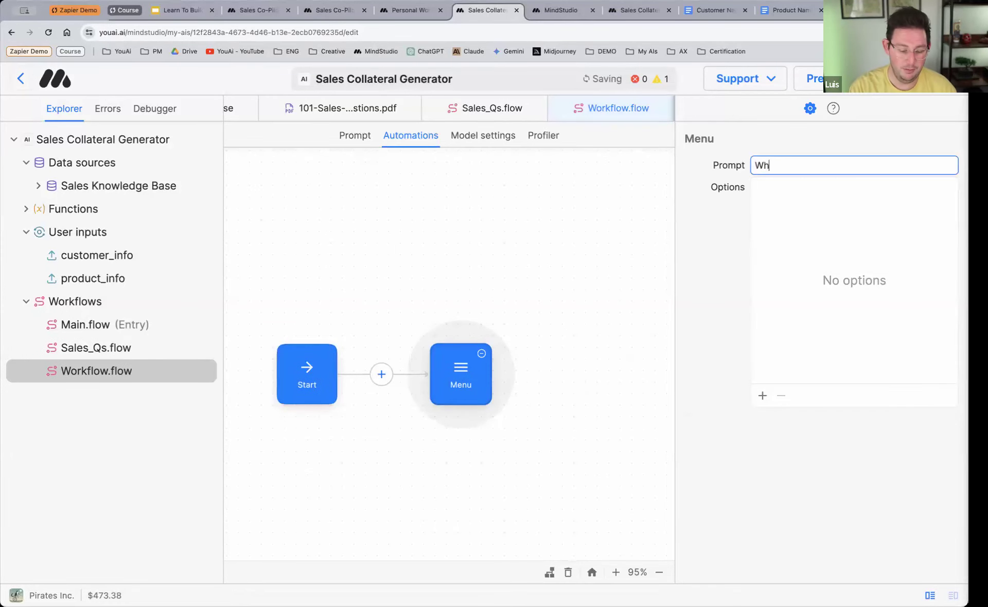
pyautogui.write('at do you')
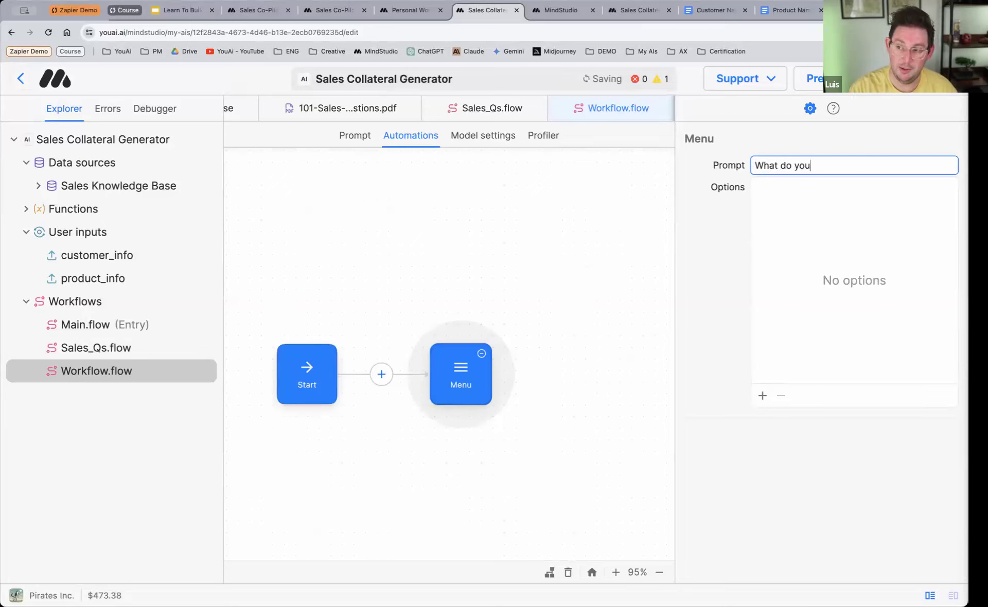
pyautogui.write(' want to do?')
# Step: Add a first option named Collaterals to the Menu block
pyautogui.click(762, 395)
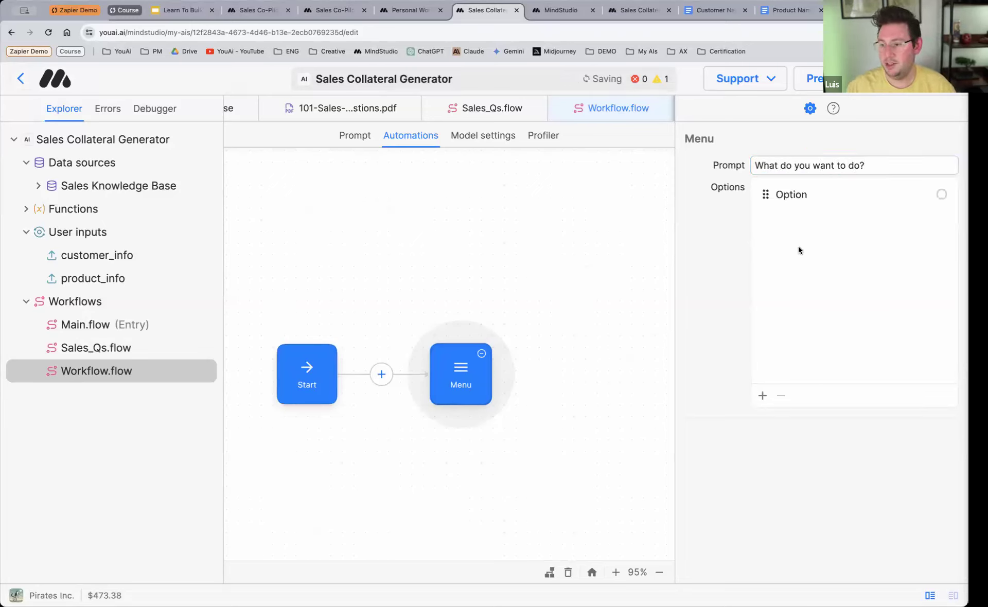
pyautogui.click(801, 196)
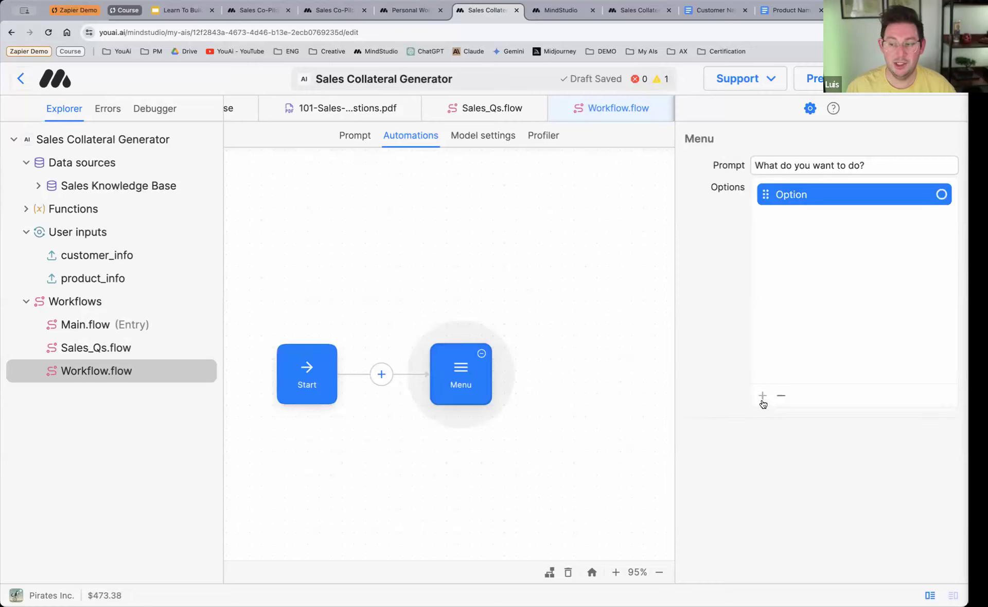
pyautogui.doubleClick(797, 196)
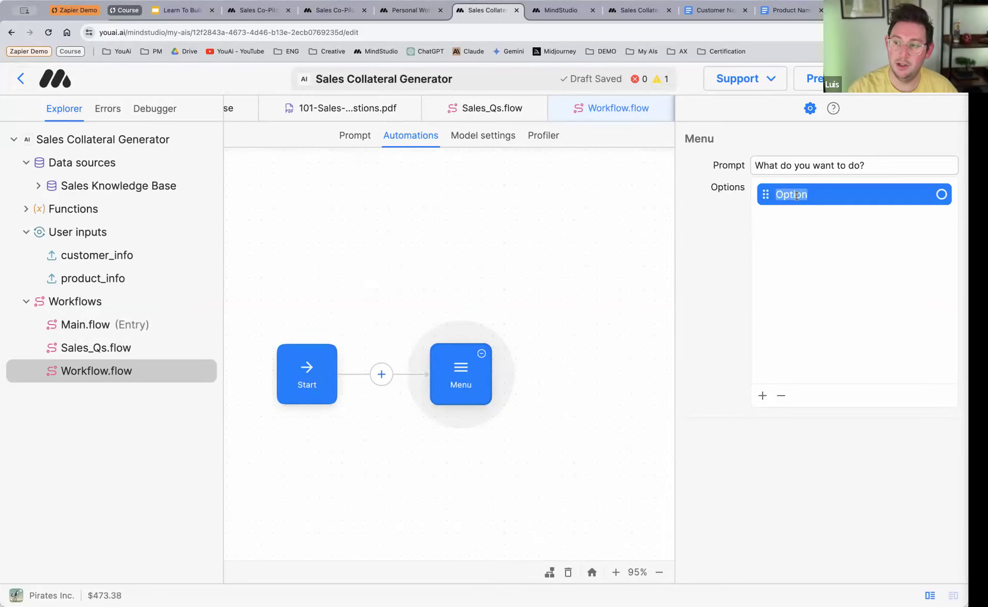
pyautogui.write('Coll')
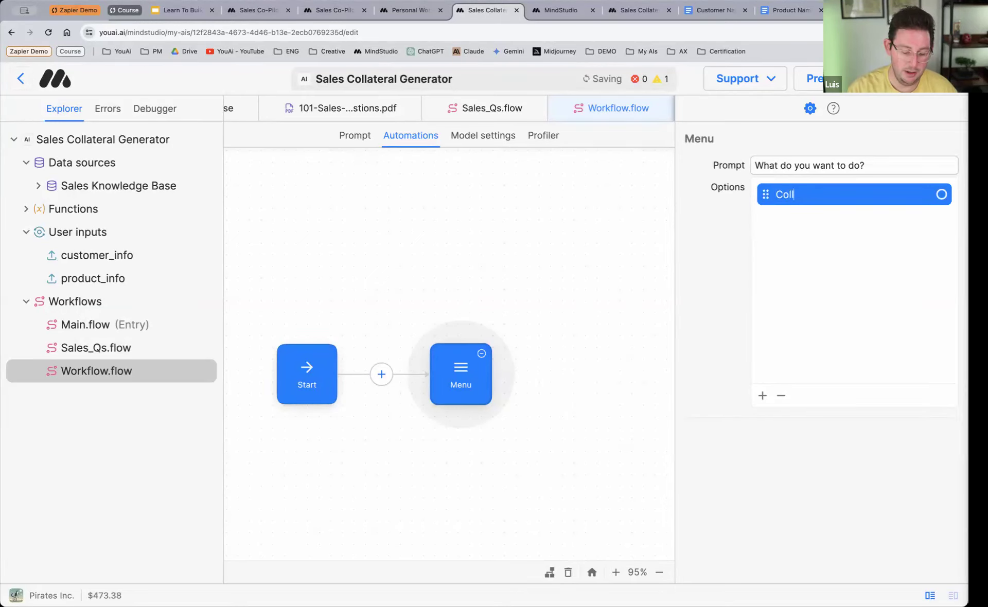
pyautogui.write('Collaterals')
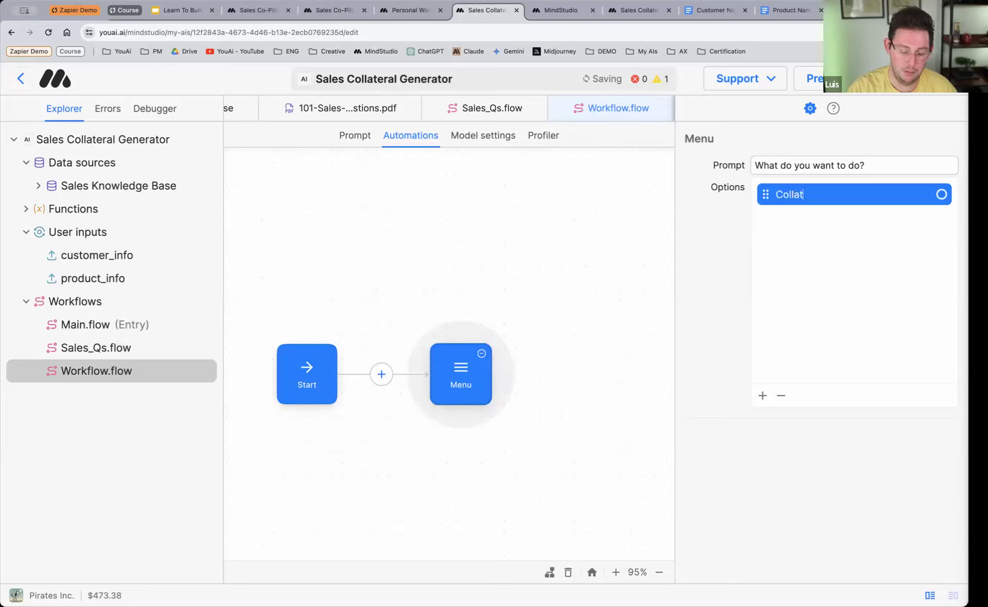
# Step: Add a second option named Ask Knowledge Base to the Menu block
pyautogui.click(762, 395)
pyautogui.click(799, 216)
pyautogui.click(799, 217)
pyautogui.write('As')
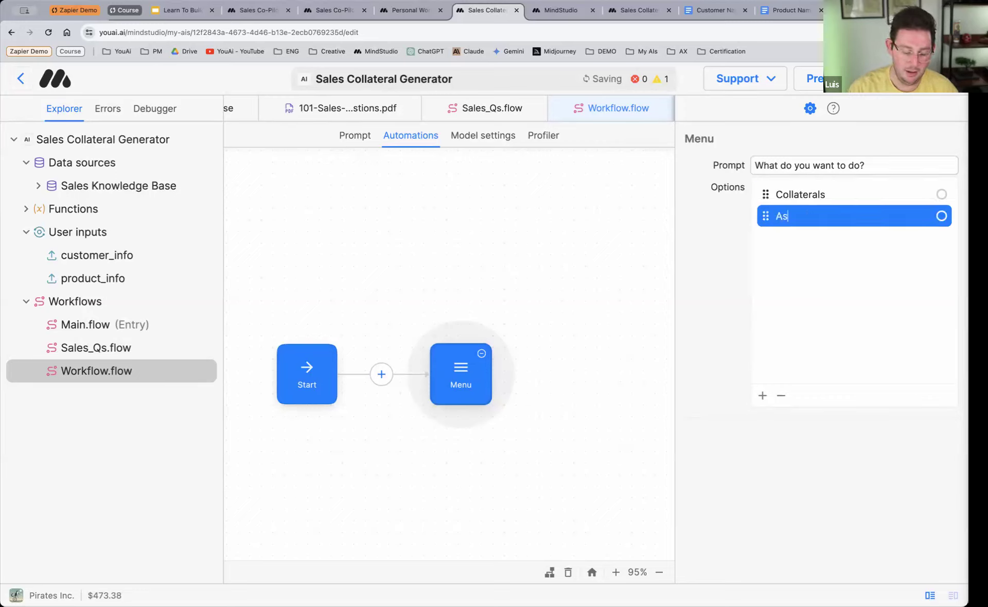
pyautogui.write('k Knowledge Base')
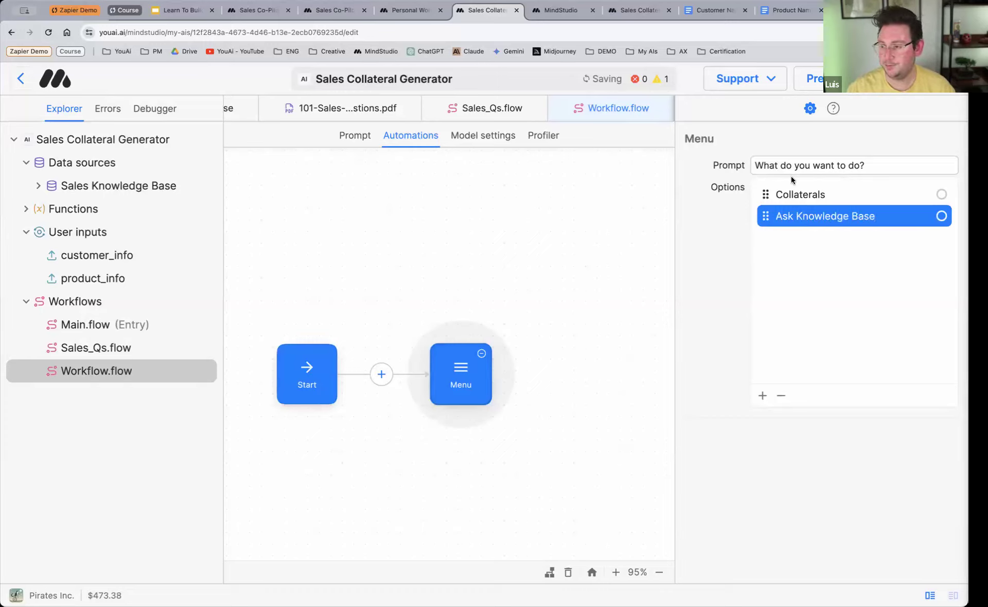
# Step: Rename the Menu block's first option as Create Collaterals, and deselect the block
pyautogui.click(779, 196)
pyautogui.click(779, 196)
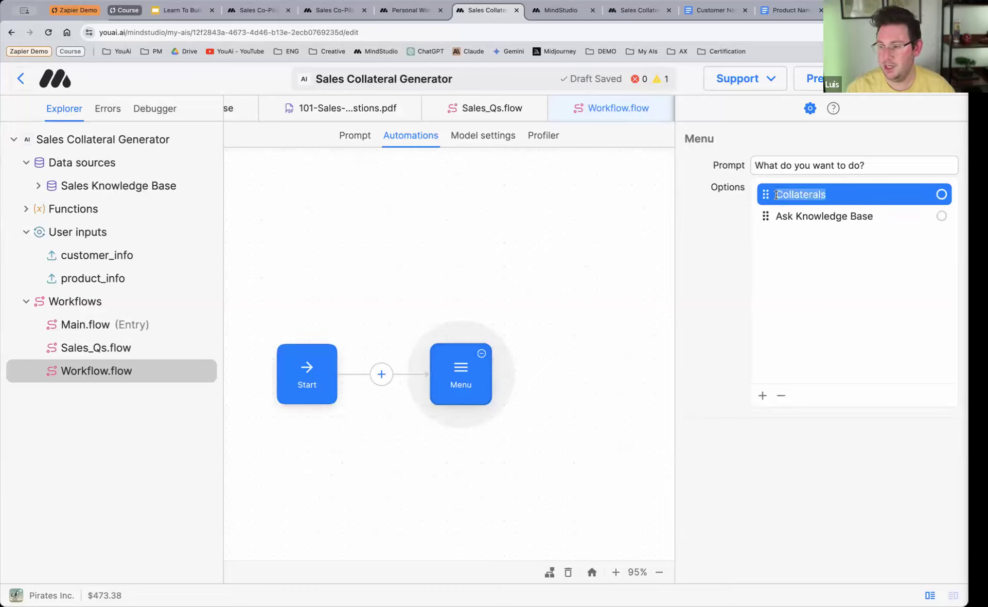
pyautogui.click(776, 195)
pyautogui.write('Create')
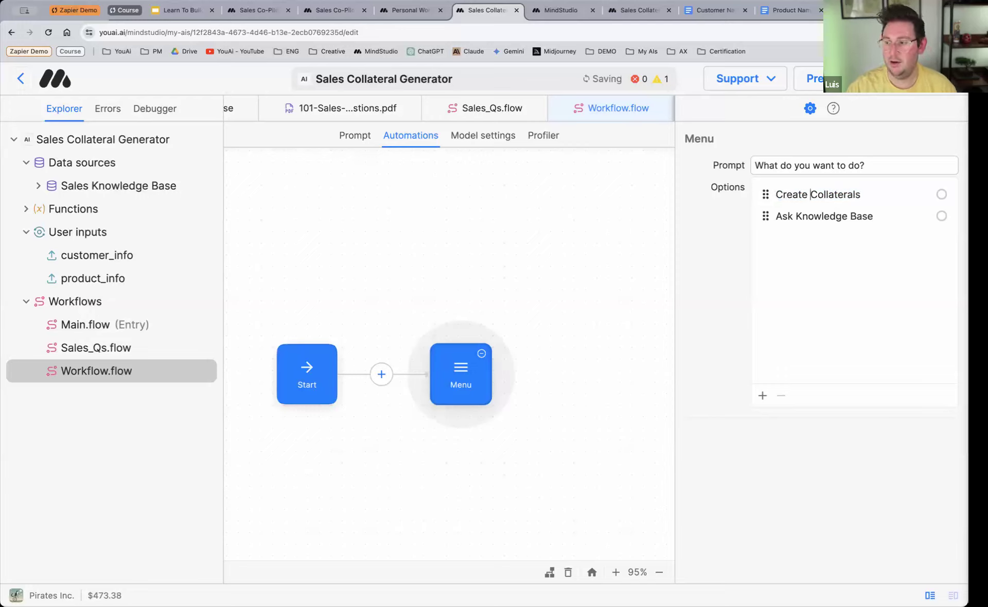
pyautogui.click(456, 476)
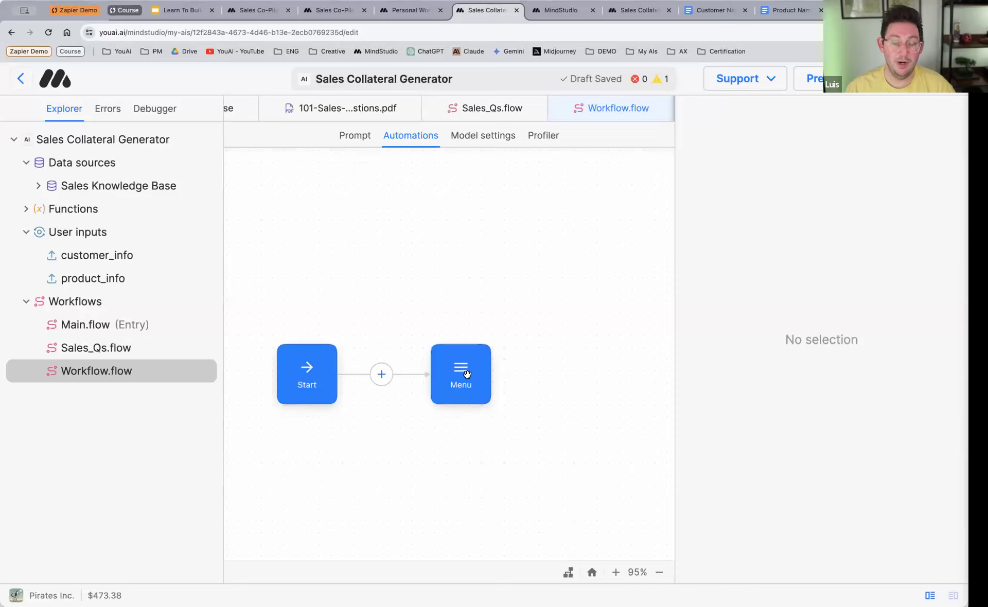
pyautogui.click(482, 394)
pyautogui.click(505, 354)
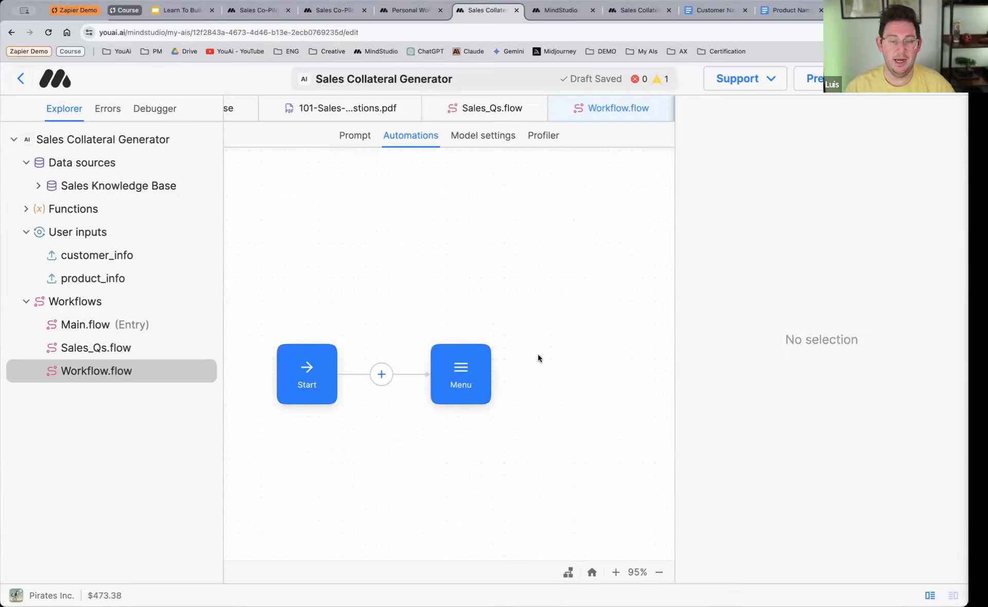
# Step: Rename the workflow containing the Menu block as _Menu
pyautogui.rightClick(90, 373)
pyautogui.click(122, 452)
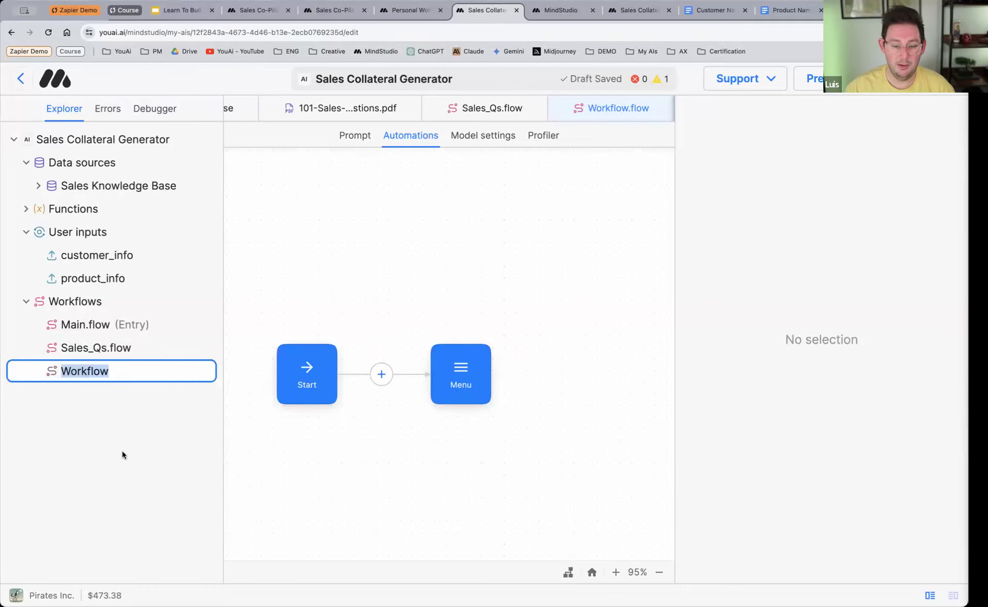
pyautogui.write('_Menu')
pyautogui.press('Return')
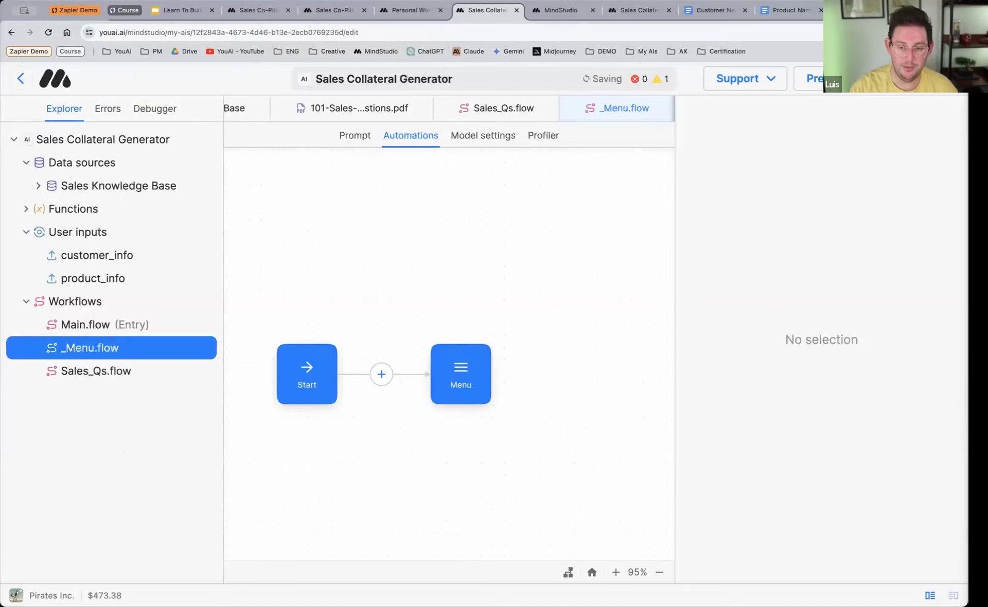
# Step: Place two Jump blocks one above the other, beyond the Menu block in the _Menu workflow
pyautogui.rightClick(556, 285)
pyautogui.click(607, 555)
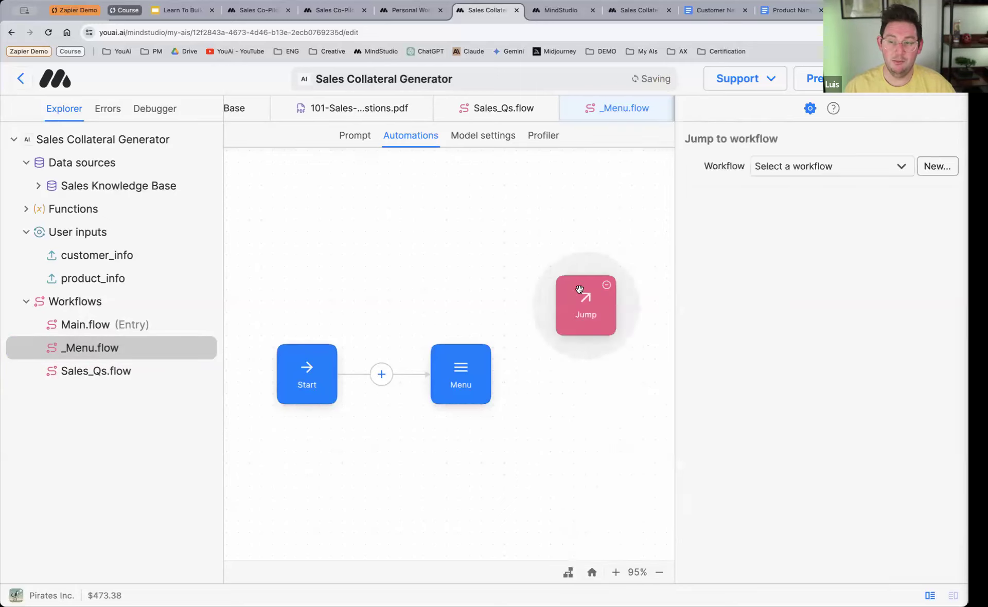
pyautogui.rightClick(575, 406)
pyautogui.click(600, 558)
pyautogui.moveTo(600, 442); pyautogui.dragTo(579, 445)
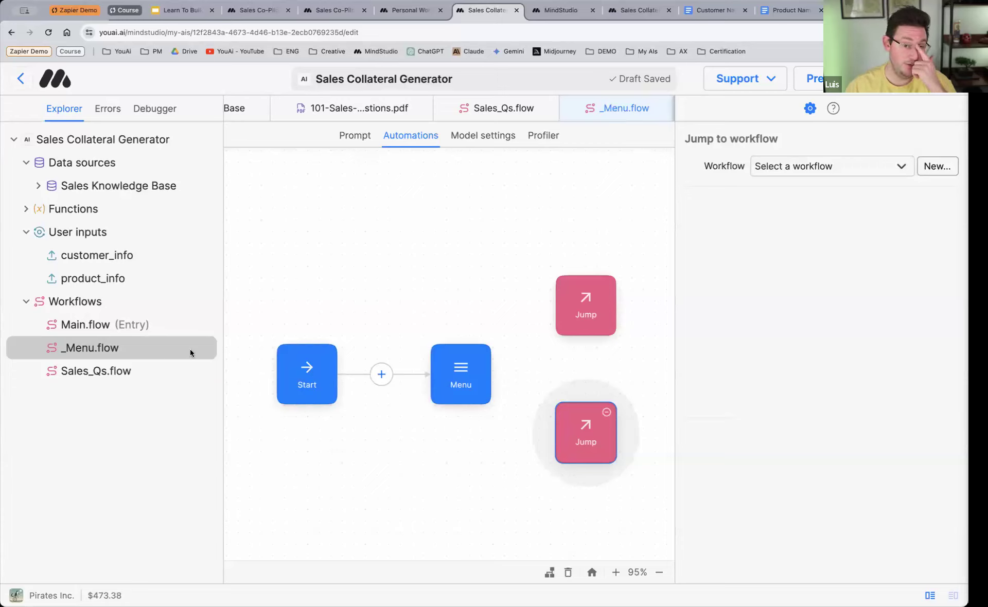
# Step: Set the upper Jump block's target workflow to Main.flow
pyautogui.click(615, 312)
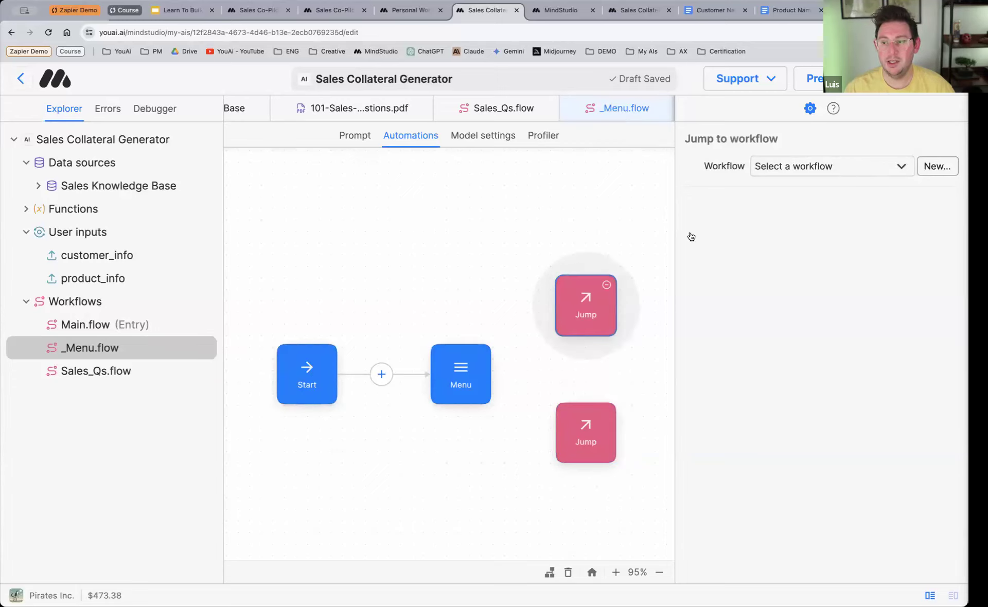
pyautogui.click(859, 170)
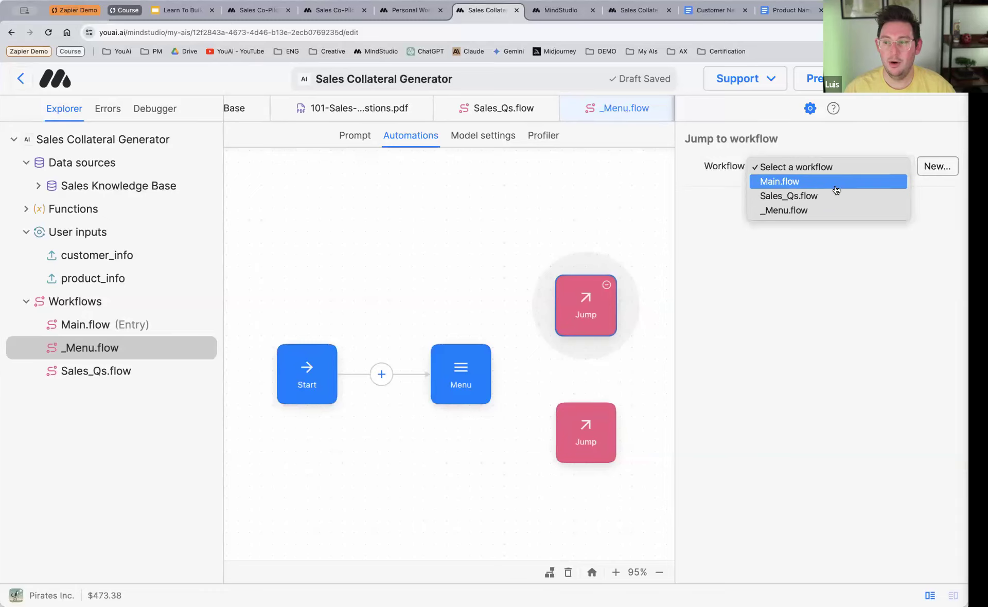
pyautogui.click(835, 185)
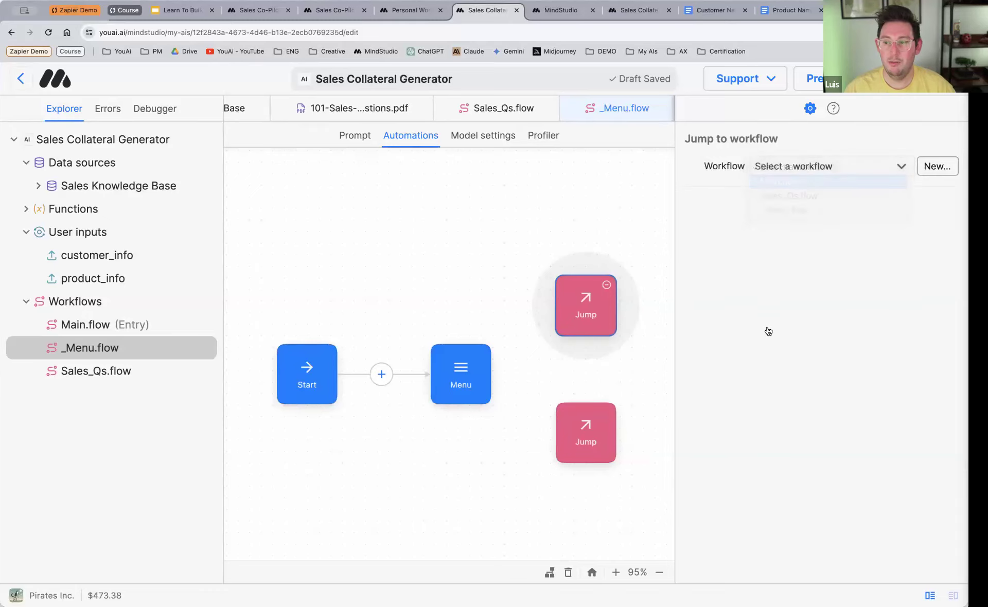
# Step: Rename the Main workflow as Collaterals
pyautogui.rightClick(85, 326)
pyautogui.click(129, 386)
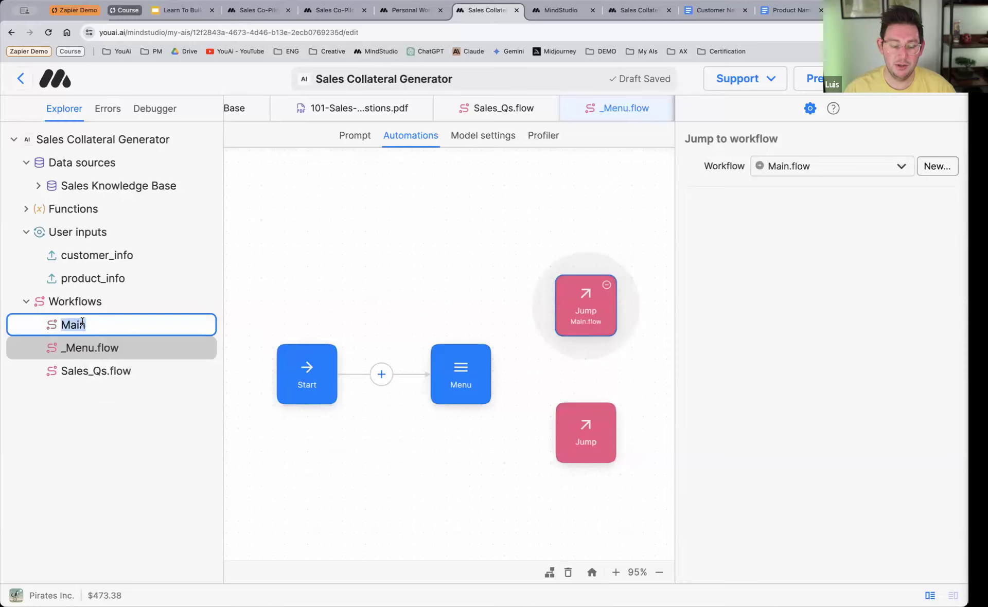
pyautogui.write('Collaterals')
pyautogui.press('Return')
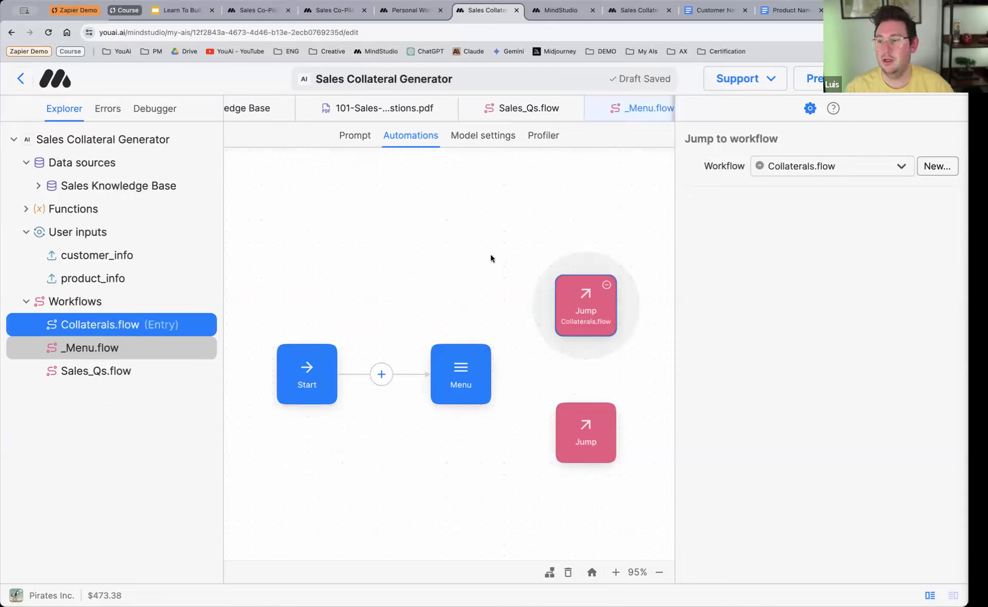
# Step: Set the lower Jump block's target workflow to Sales_Qs.flow
pyautogui.click(586, 448)
pyautogui.click(782, 172)
pyautogui.click(778, 197)
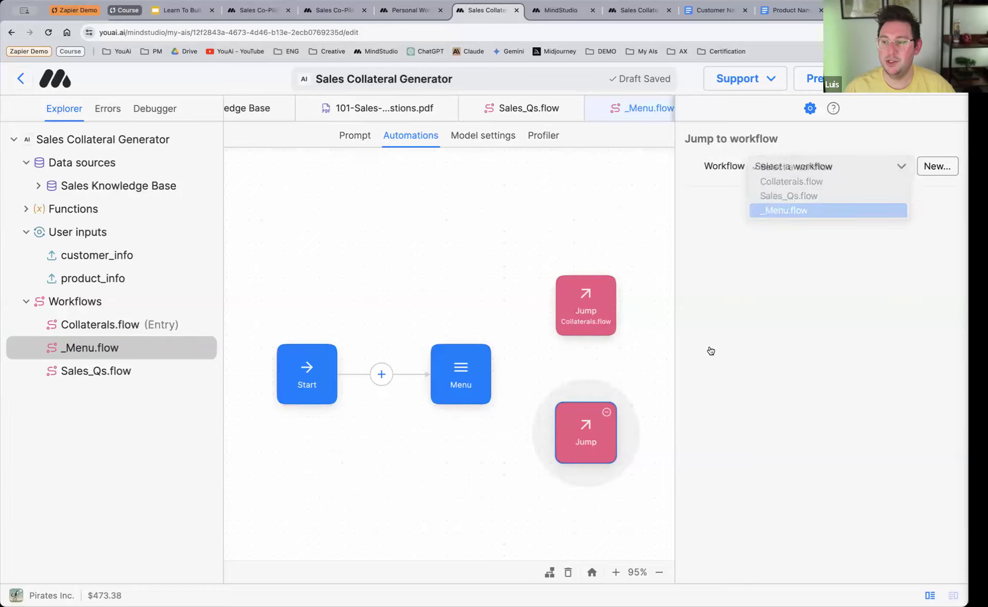
# Step: Link the Menu block's Create Collaterals option to the Collaterals.flow Jump and its Ask Knowledge Base option to the Sales_Qs.flow Jump
pyautogui.click(463, 371)
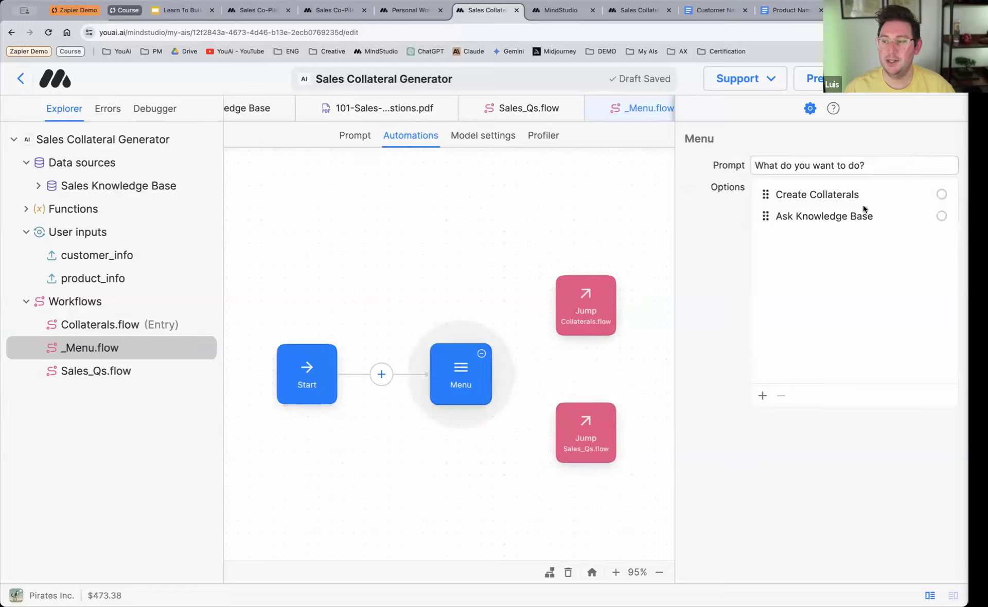
pyautogui.click(854, 195)
pyautogui.click(941, 195)
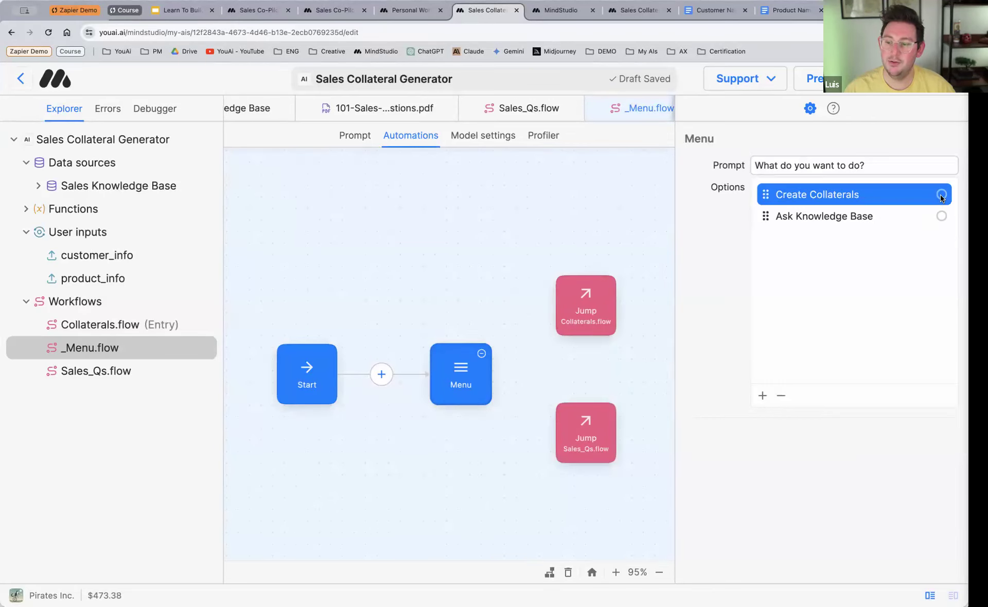
pyautogui.click(575, 303)
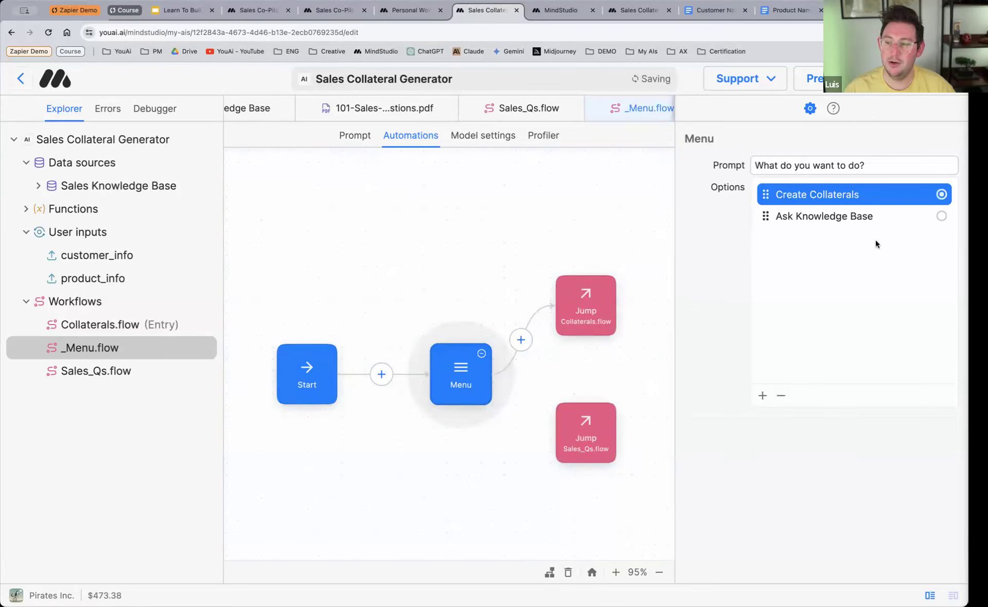
pyautogui.click(941, 216)
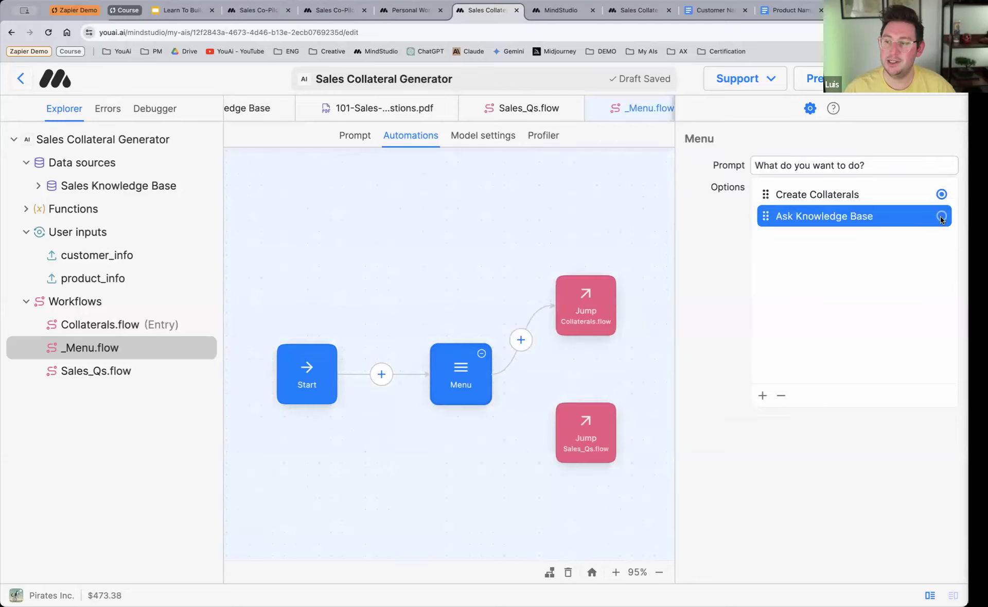
pyautogui.click(580, 432)
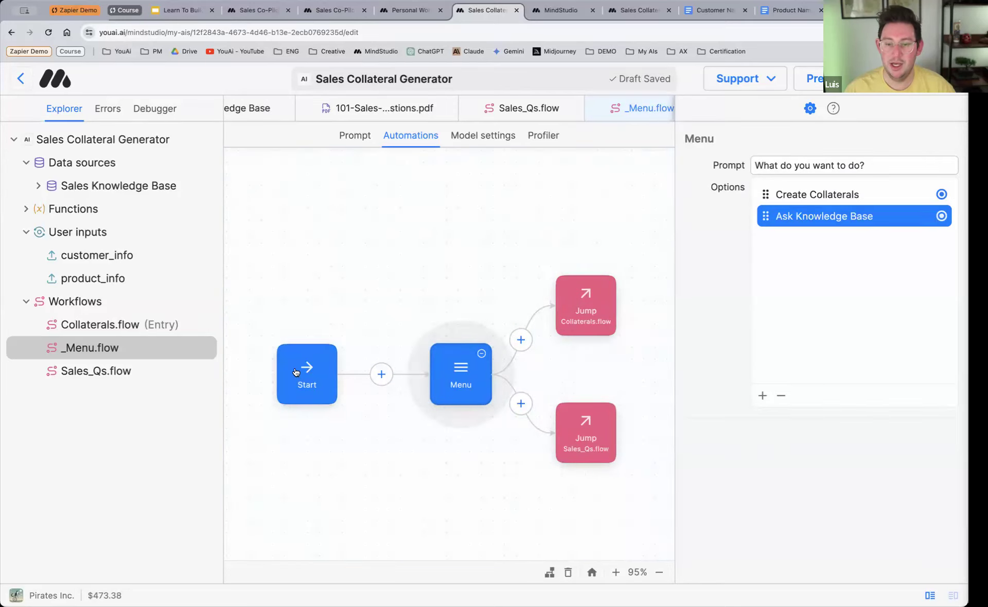
# Step: Make _Menu.flow the entry workflow, and move the Menu block slightly closer to the Start block
pyautogui.rightClick(107, 346)
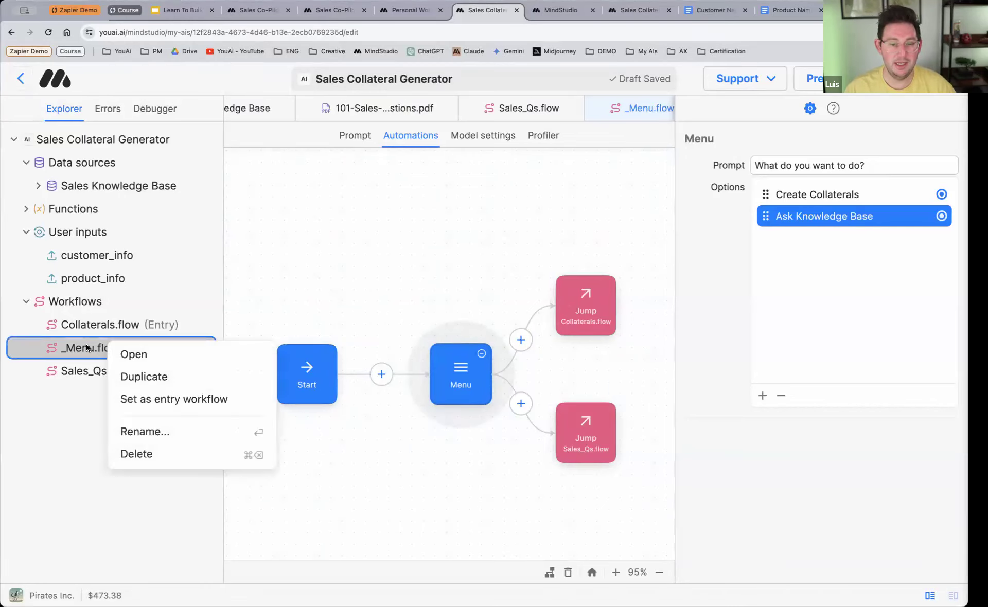
pyautogui.click(203, 401)
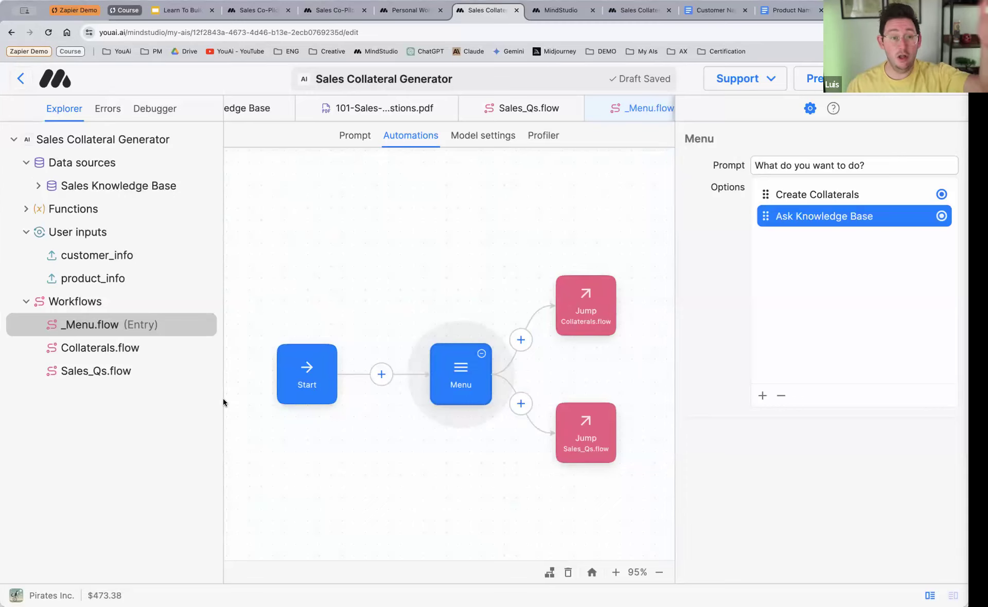
pyautogui.moveTo(470, 384); pyautogui.dragTo(452, 384)
pyautogui.click(547, 268)
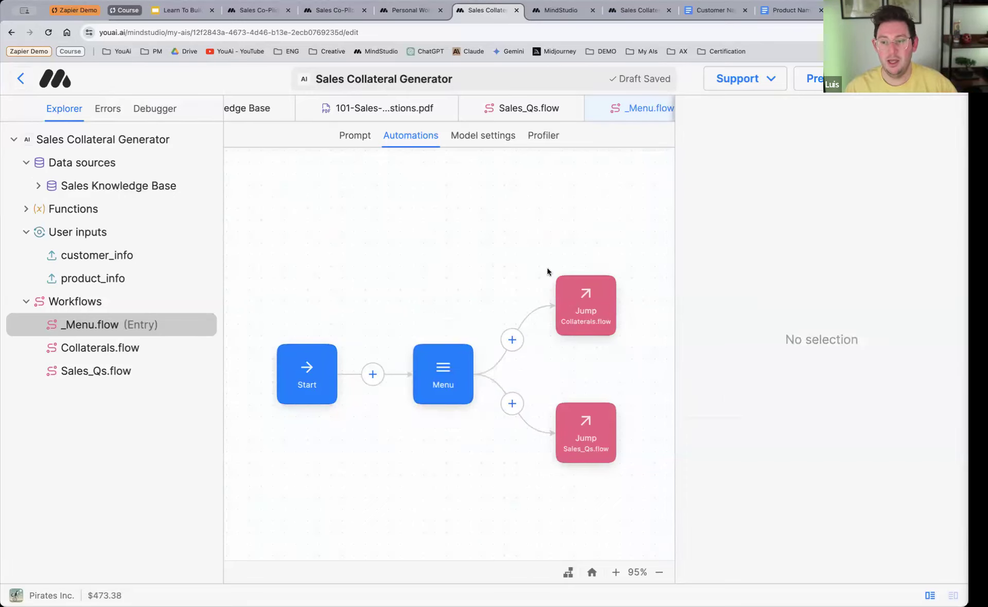
# Step: Preview the draft AI and choose Ask Knowledge Base in a new thread
pyautogui.click(815, 79)
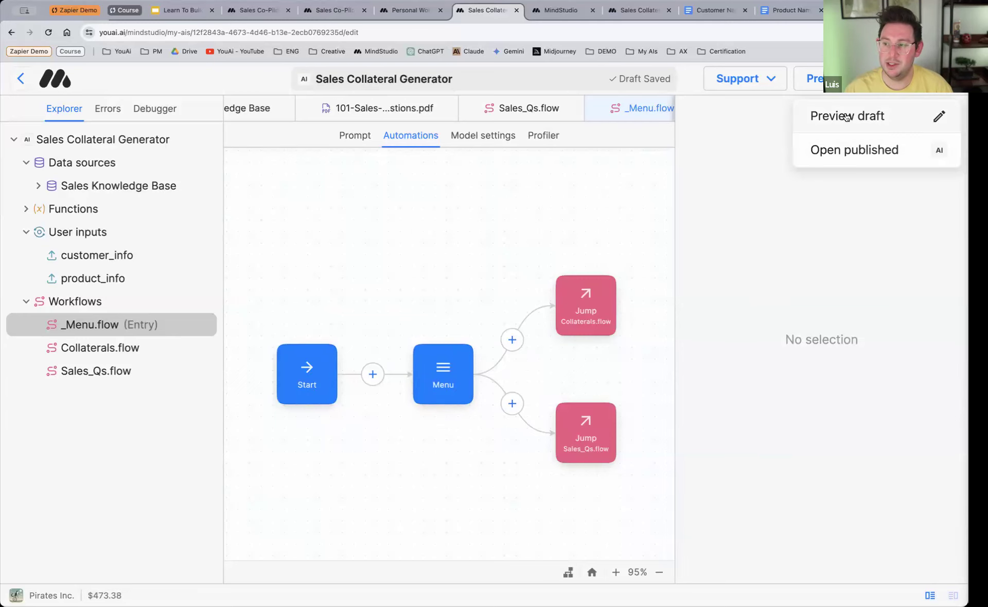
pyautogui.click(849, 115)
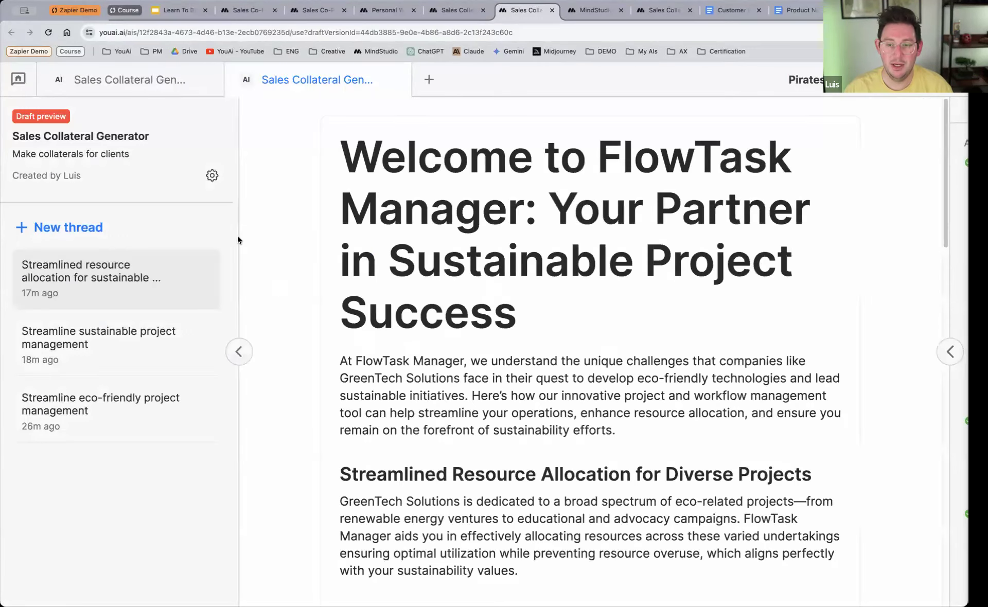
pyautogui.click(101, 230)
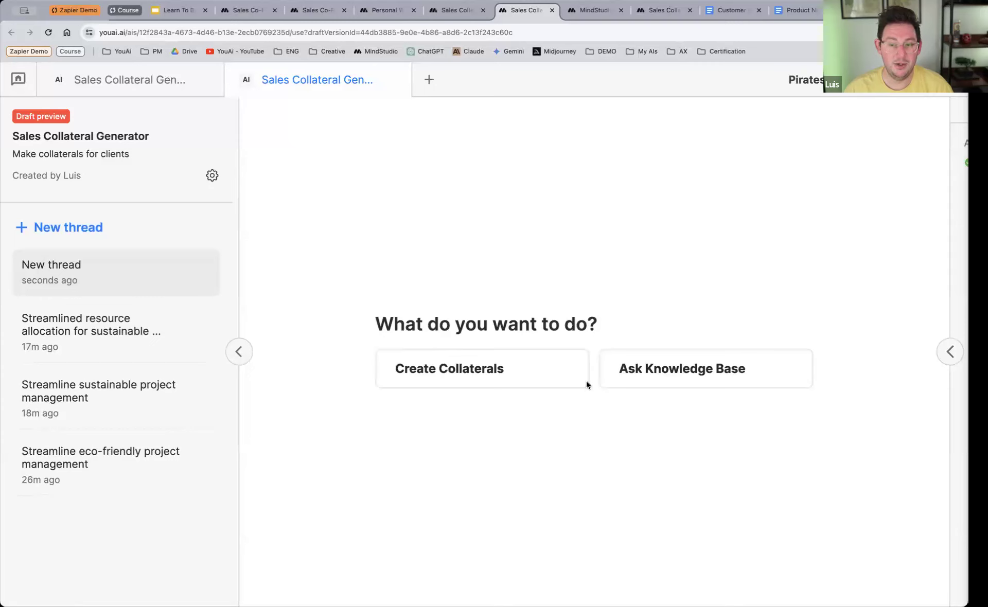
pyautogui.click(674, 381)
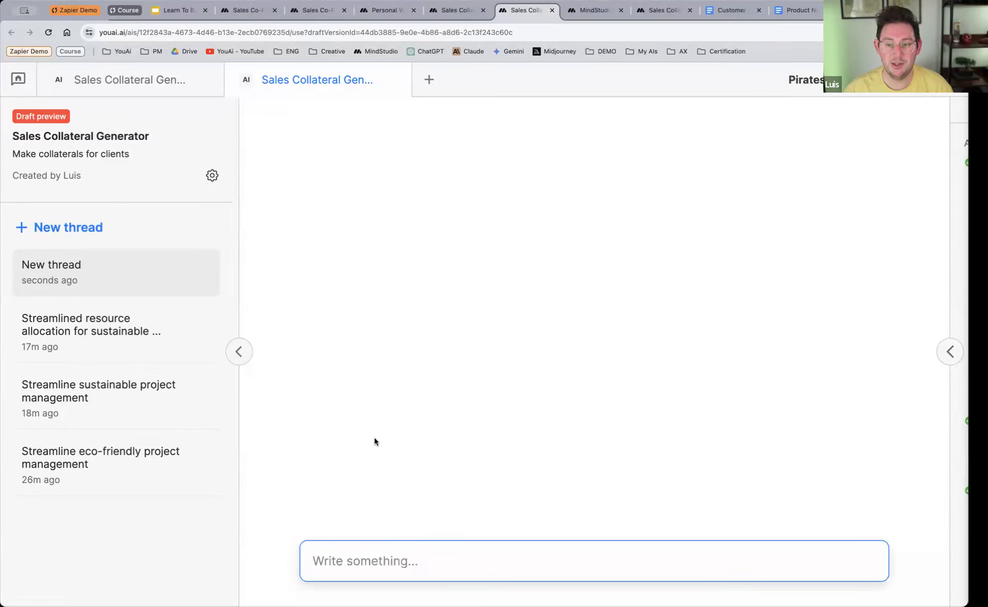
# Step: Return to the editor and set the Sales_Qs Chat block's system introduction to "What do you want to know?"
pyautogui.click(456, 10)
pyautogui.click(69, 374)
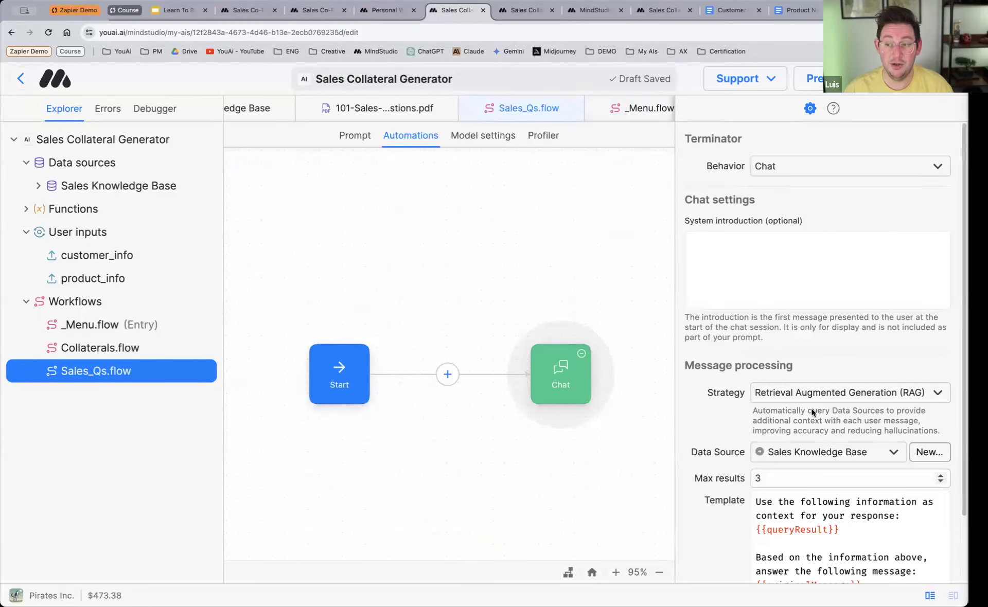
pyautogui.scroll(-3, 723, 478)
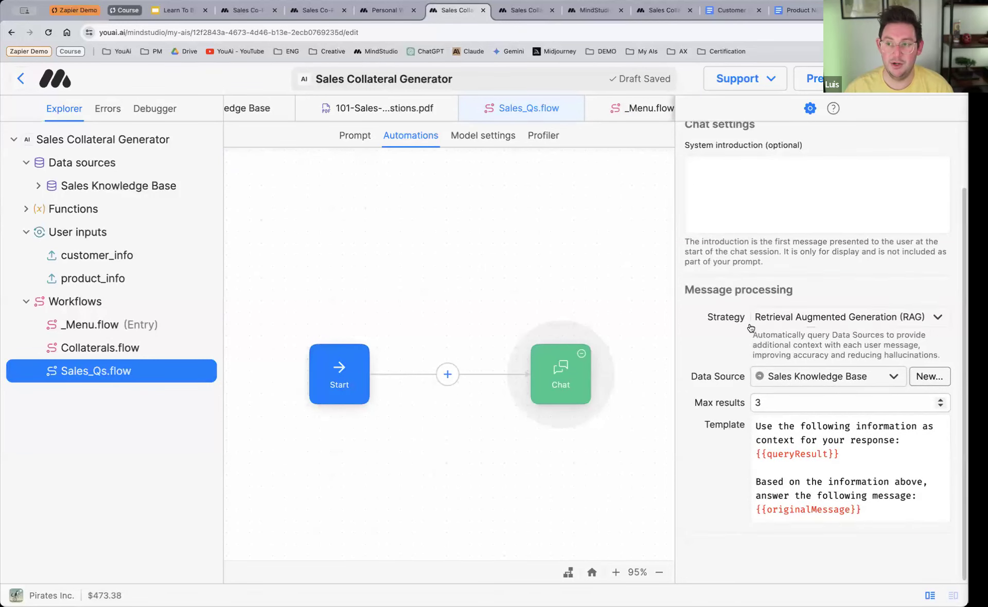
pyautogui.scroll(3, 725, 464)
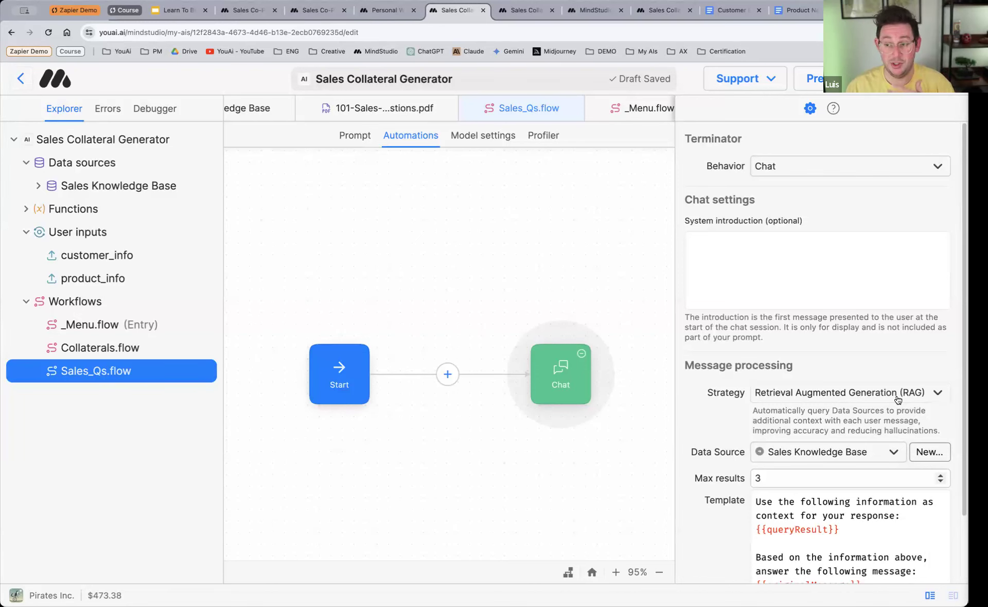
pyautogui.click(769, 266)
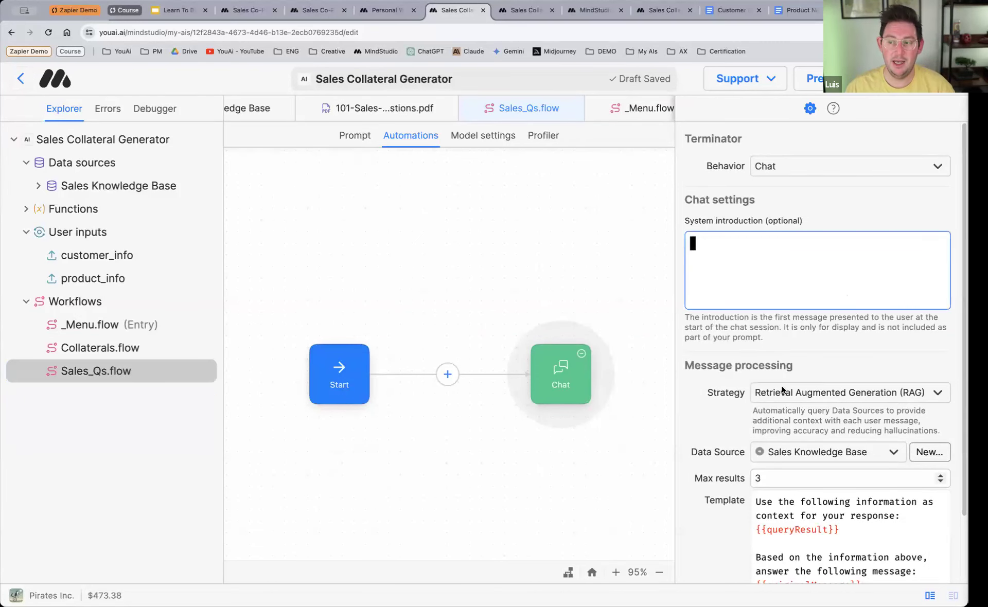
pyautogui.scroll(-1, 801, 416)
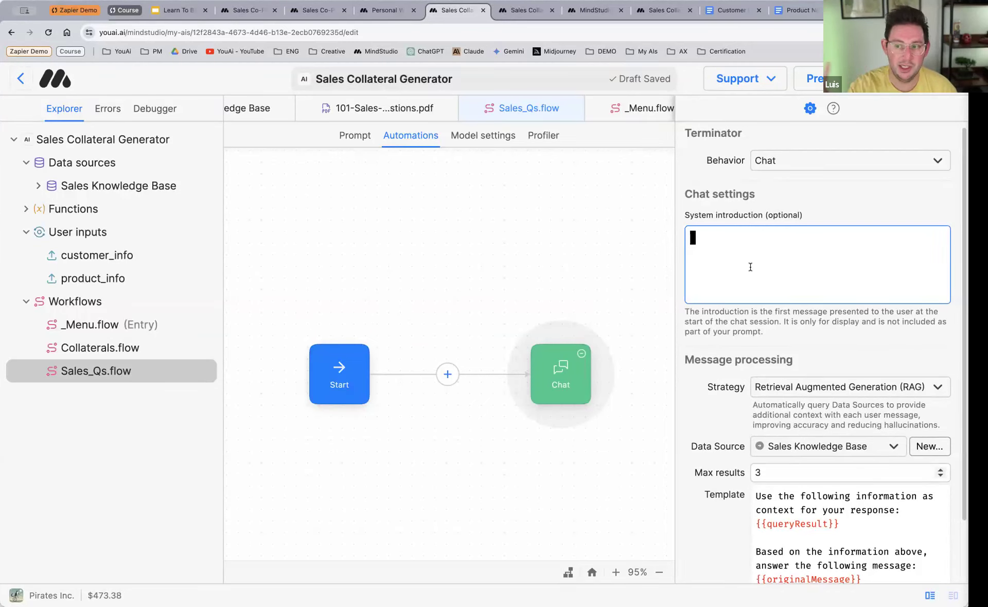
pyautogui.write('Wha')
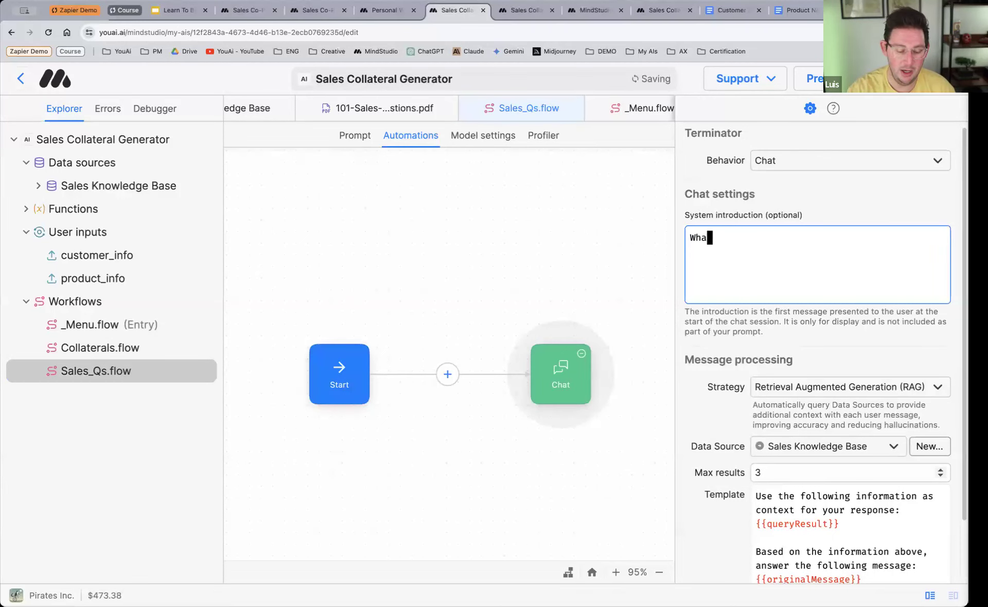
pyautogui.write('t do you want')
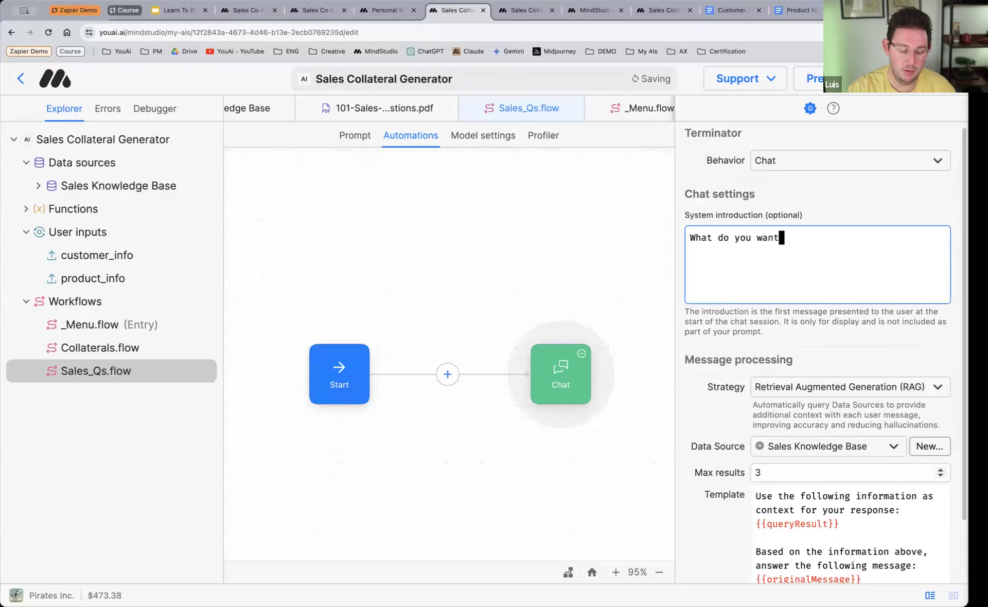
pyautogui.write(' to know?')
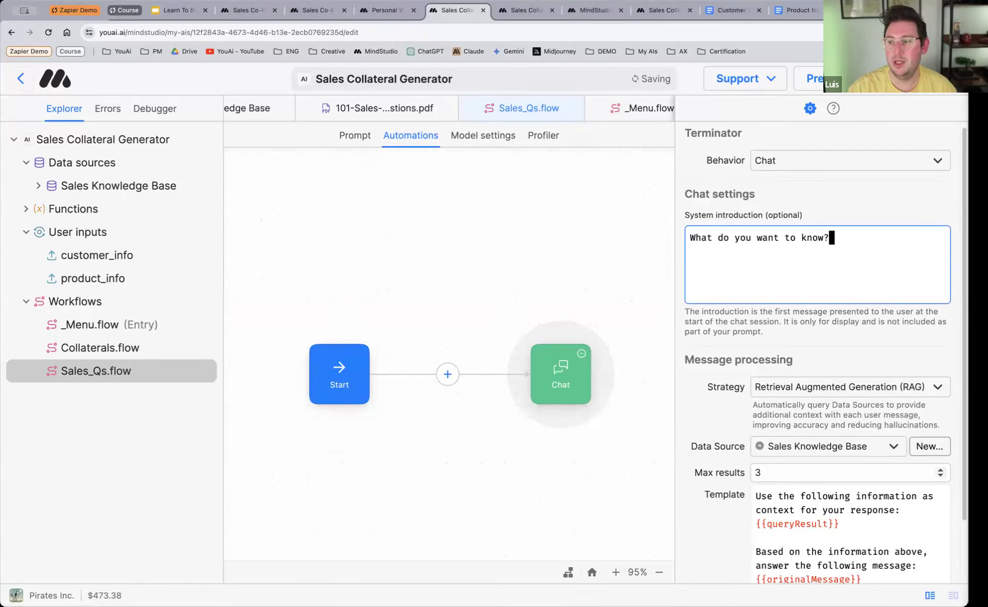
# Step: Close the browser pages for the MindStudio models list, the published Sales Collateral Generator and the Personal Workspace
pyautogui.click(620, 16)
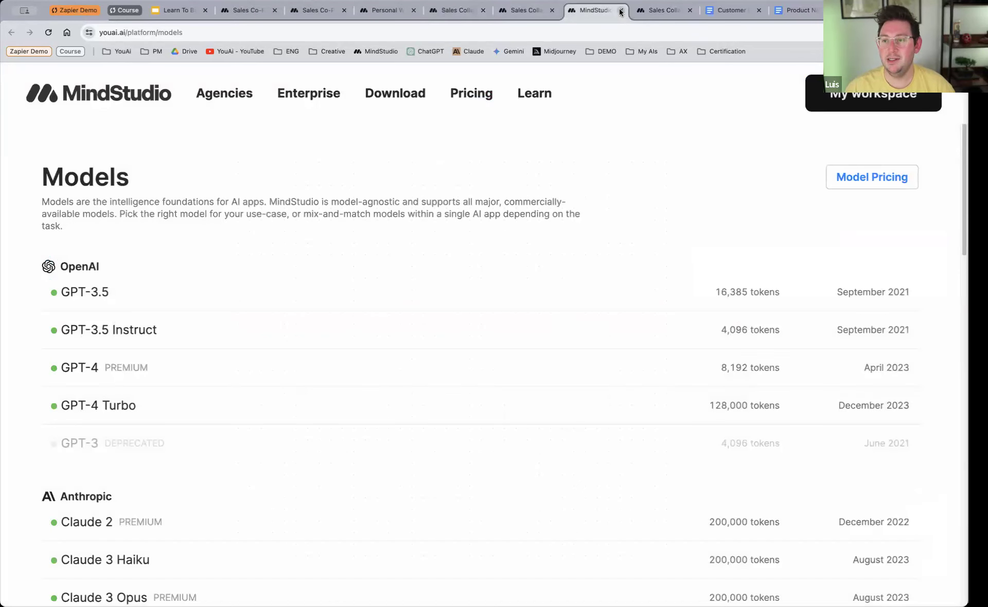
pyautogui.click(621, 14)
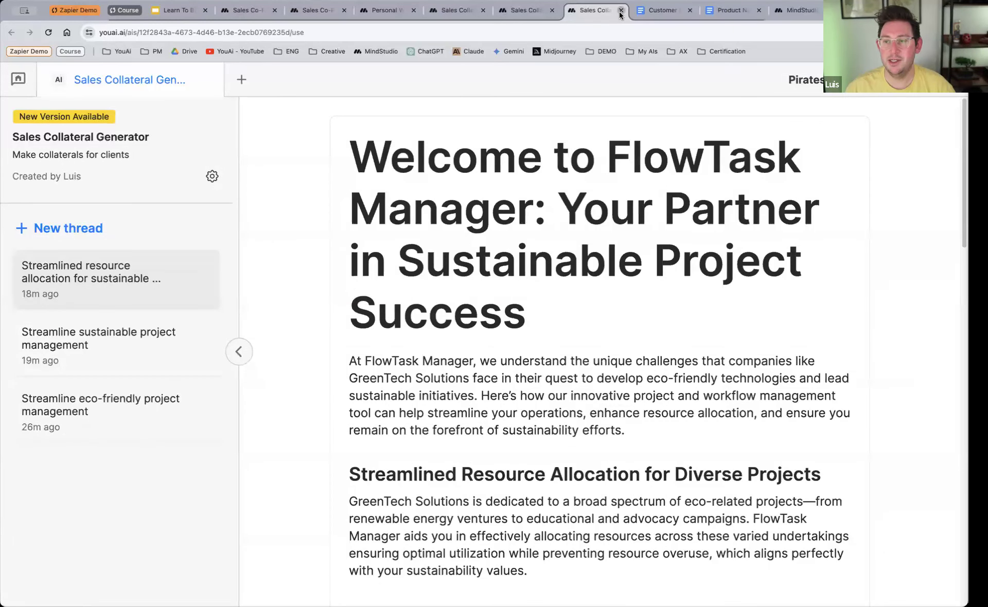
pyautogui.click(620, 10)
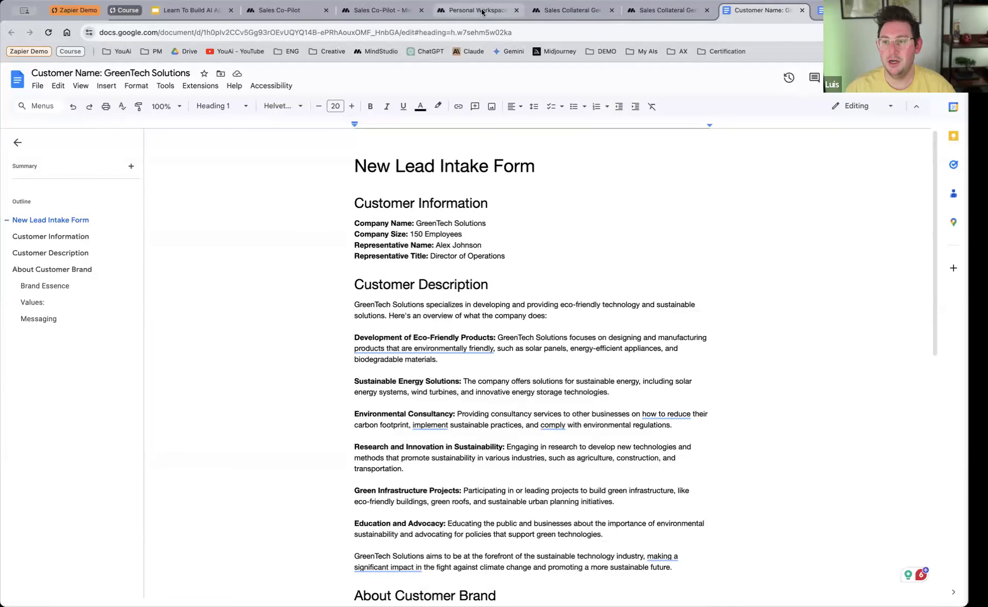
pyautogui.click(517, 10)
# Step: Update the draft preview to the new version, and choose Ask Knowledge Base in a new thread
pyautogui.click(560, 10)
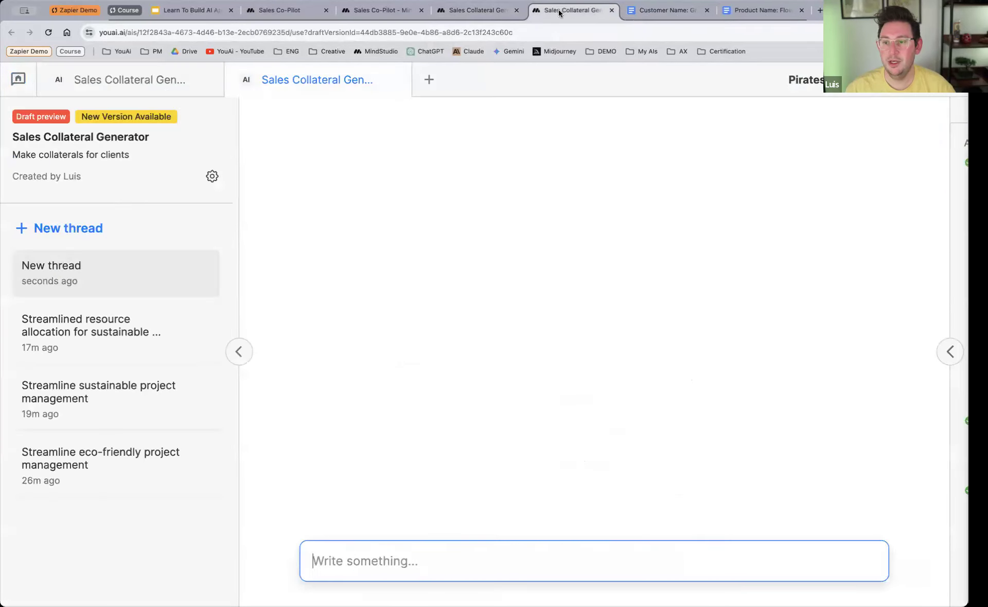
pyautogui.click(142, 118)
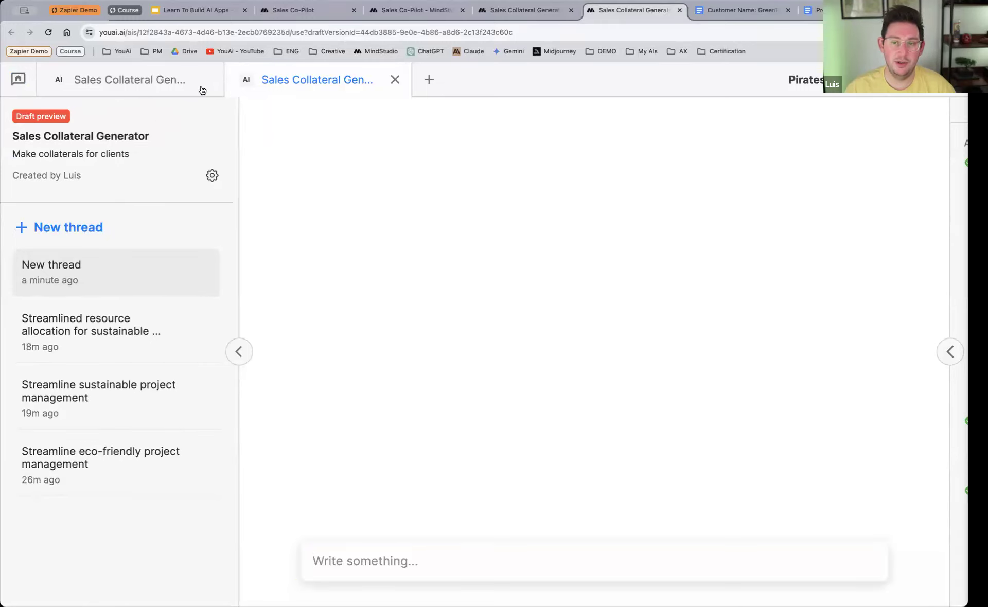
pyautogui.click(207, 265)
pyautogui.click(495, 359)
pyautogui.click(62, 227)
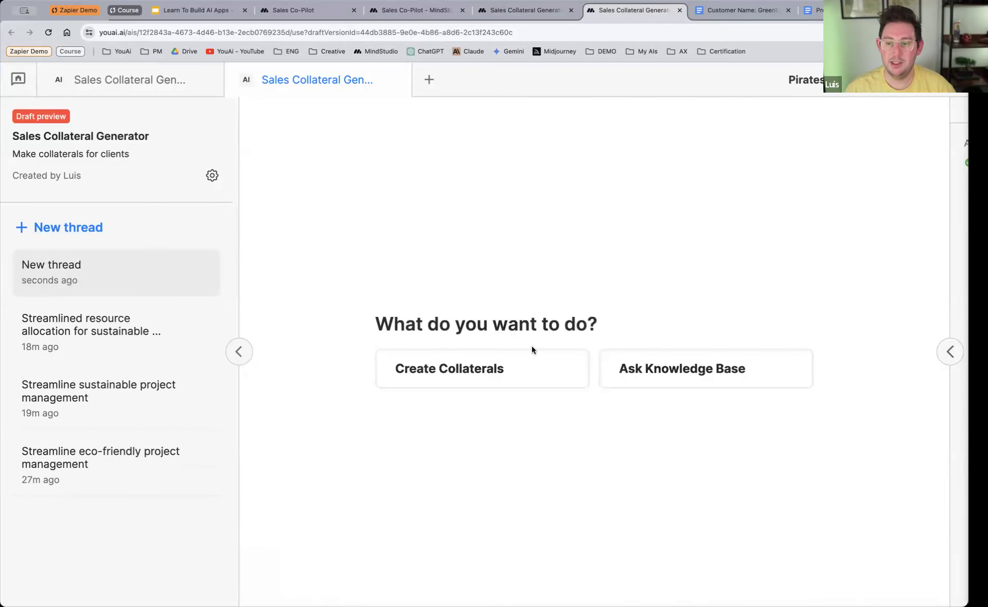
pyautogui.click(680, 379)
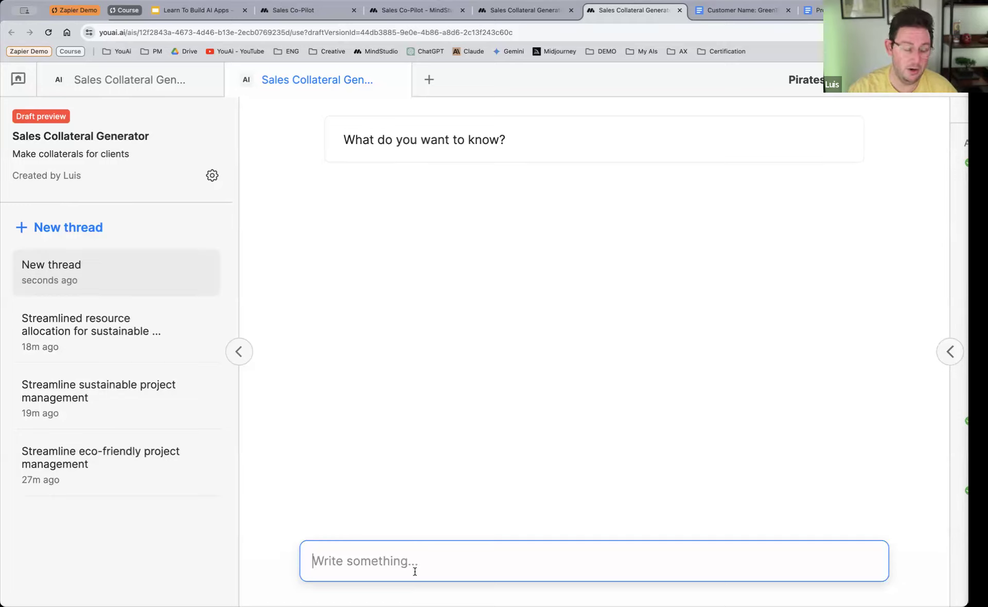
# Step: Ask the knowledge base chat for "Qualifying questions for budget" and review the answer
pyautogui.write('Q')
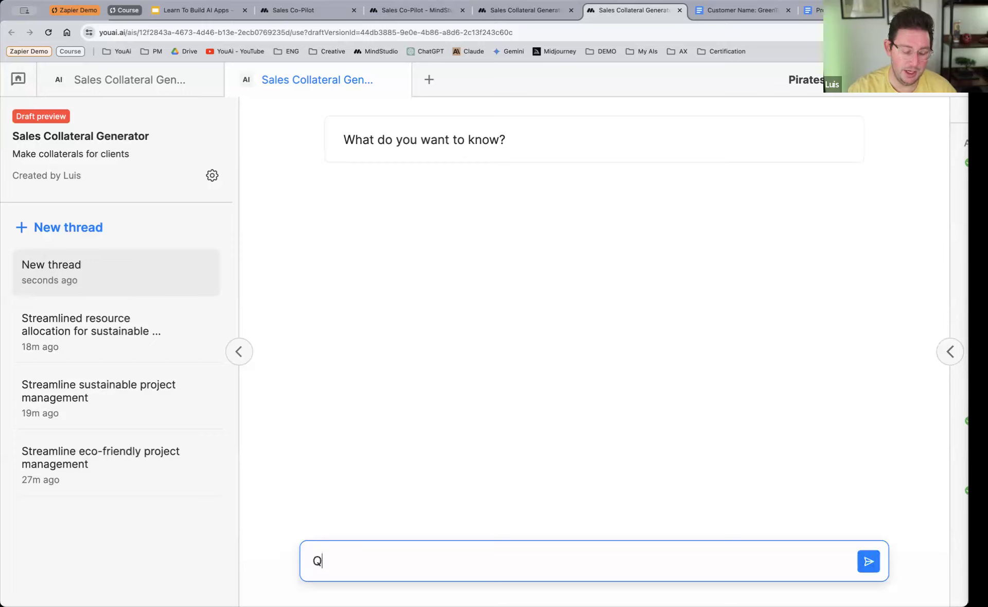
pyautogui.write('ualifying que')
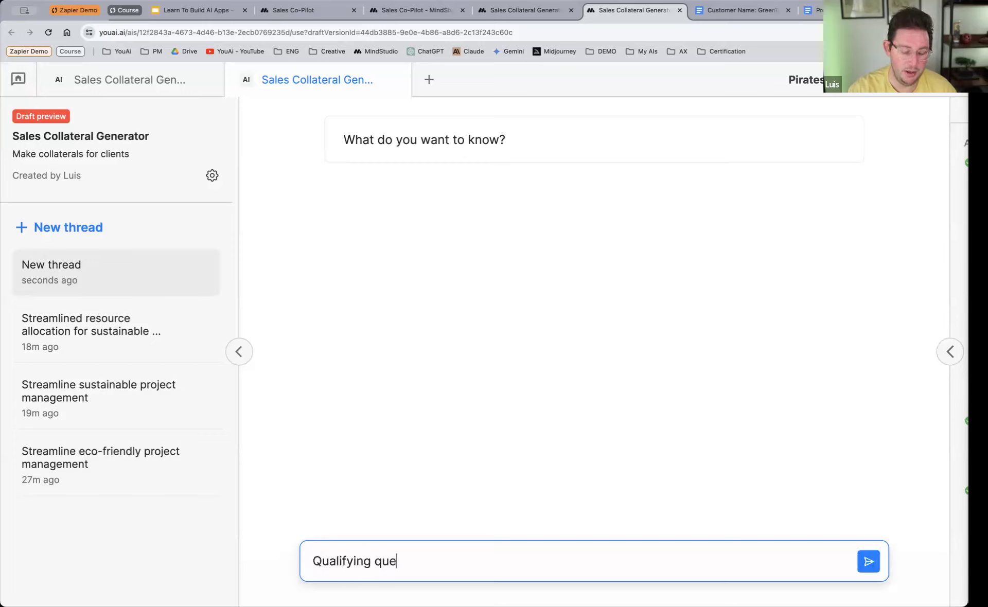
pyautogui.write('stions for budget')
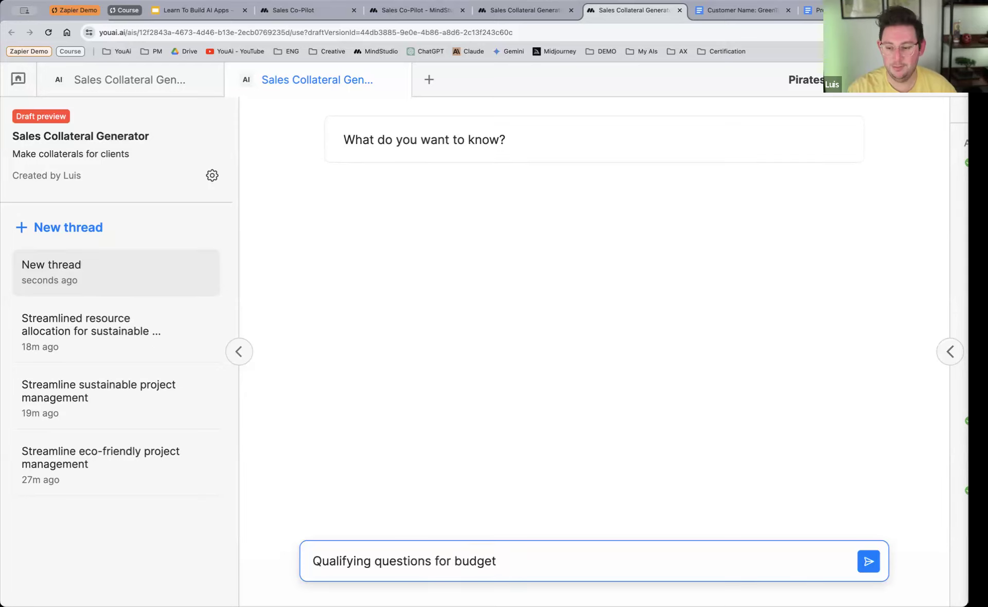
pyautogui.press('Return')
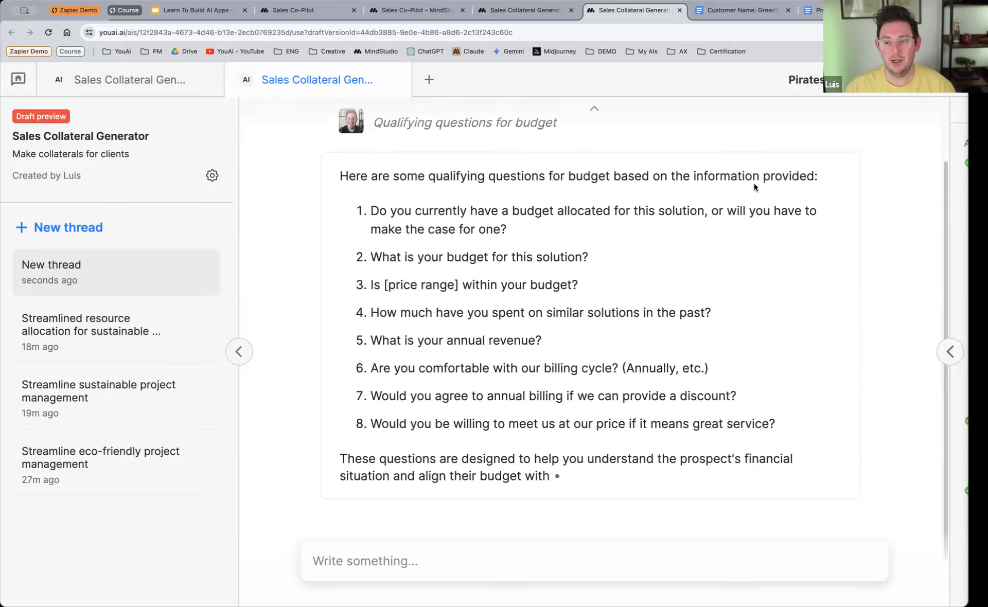
pyautogui.scroll(2, 606, 366)
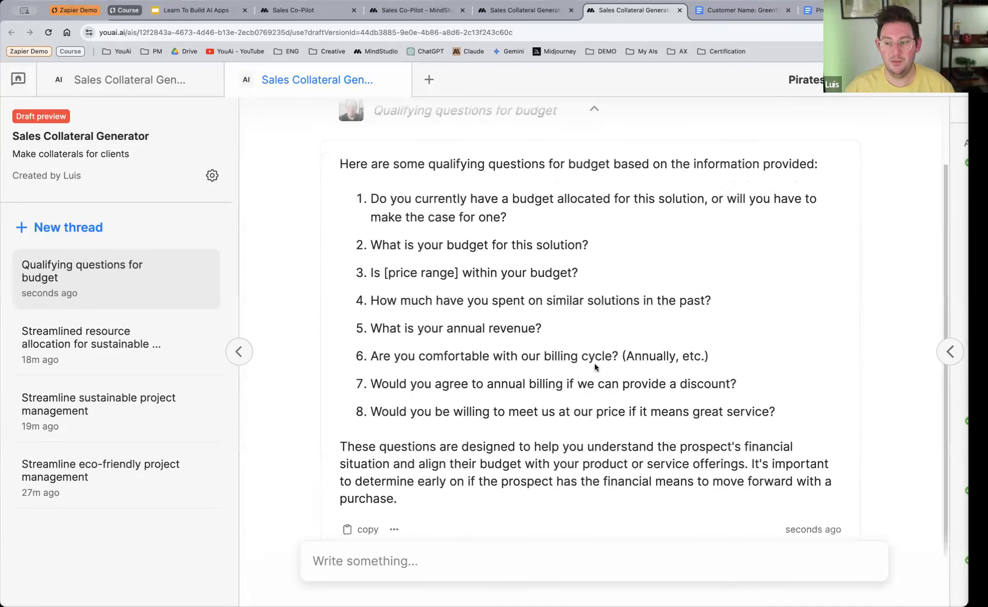
# Step: Return to the Sales_Qs workflow editor, space out its two blocks and insert a Query data block between Start and Chat
pyautogui.scroll(1, 594, 278)
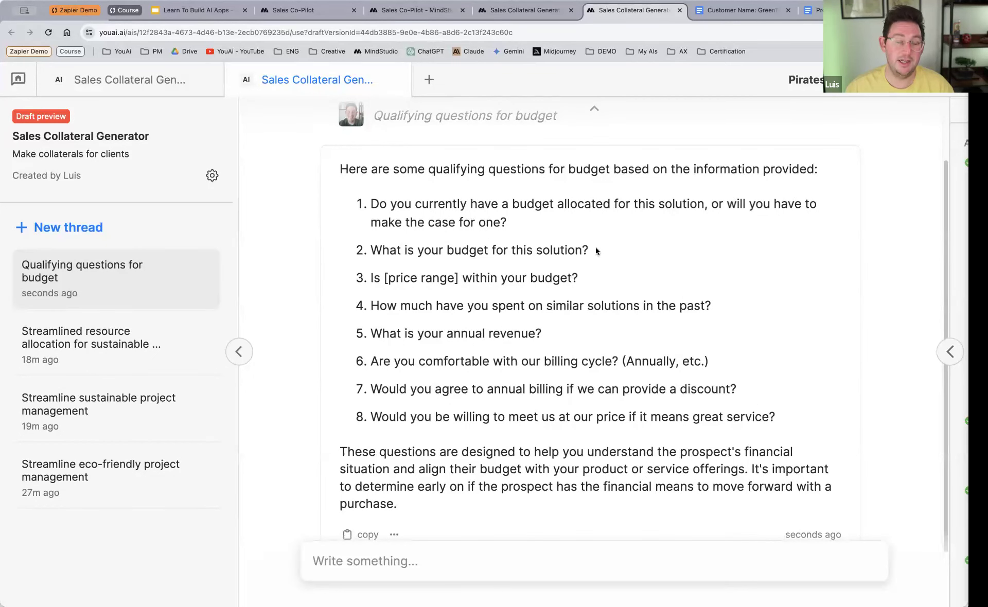
pyautogui.click(526, 12)
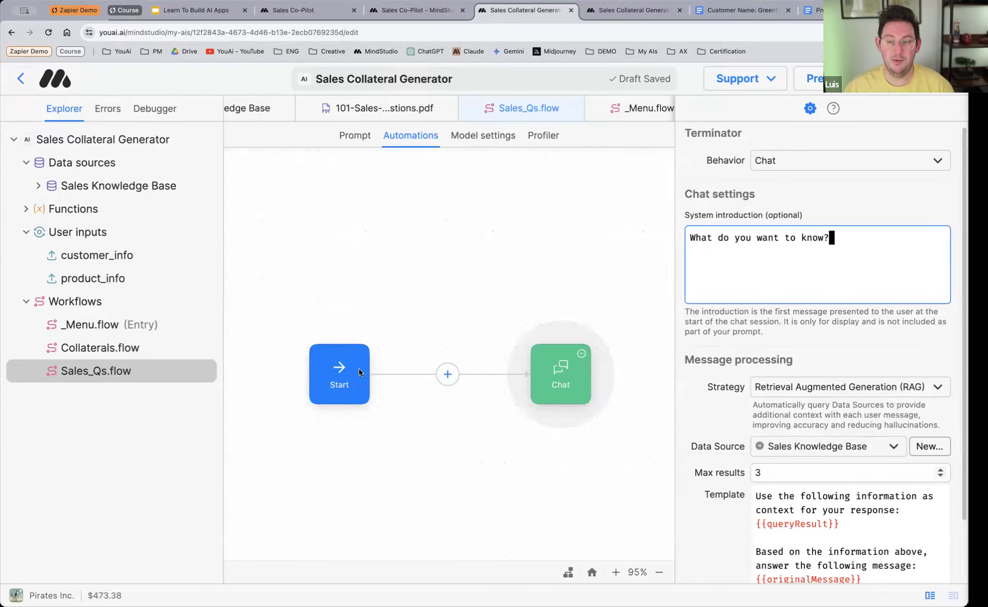
pyautogui.moveTo(359, 368); pyautogui.dragTo(319, 368)
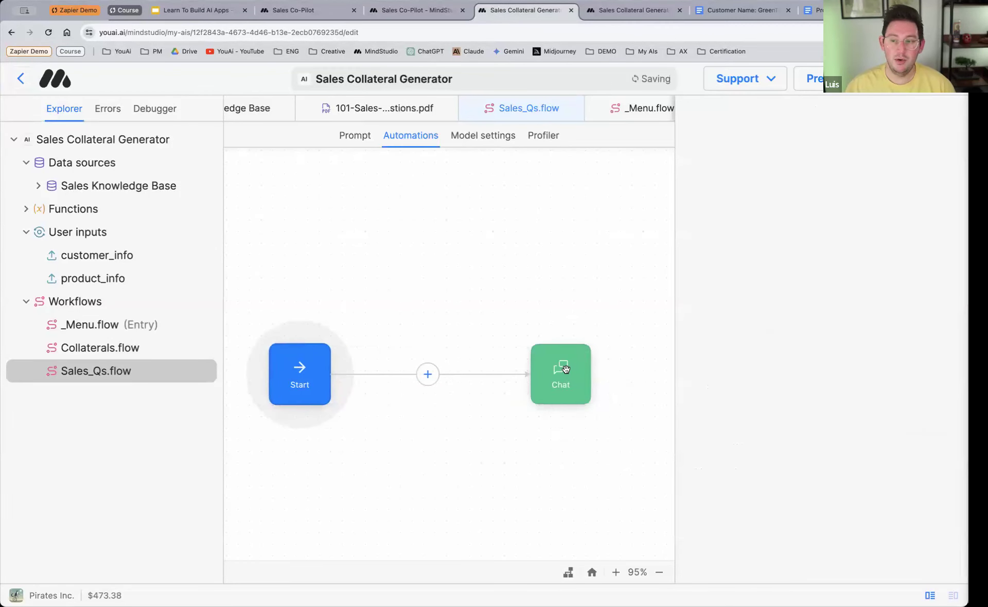
pyautogui.moveTo(565, 368); pyautogui.dragTo(593, 369)
pyautogui.click(442, 374)
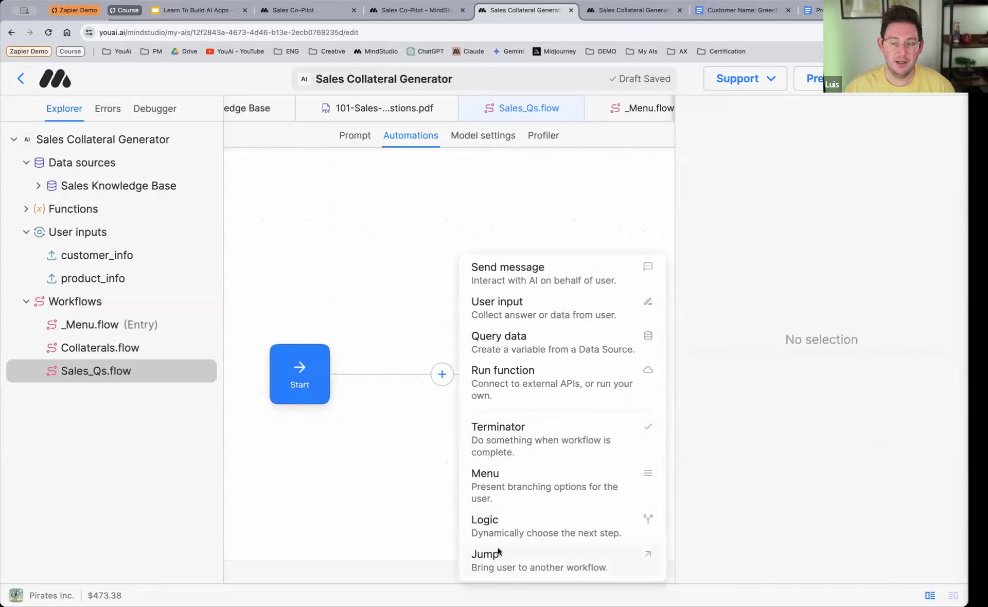
pyautogui.click(528, 343)
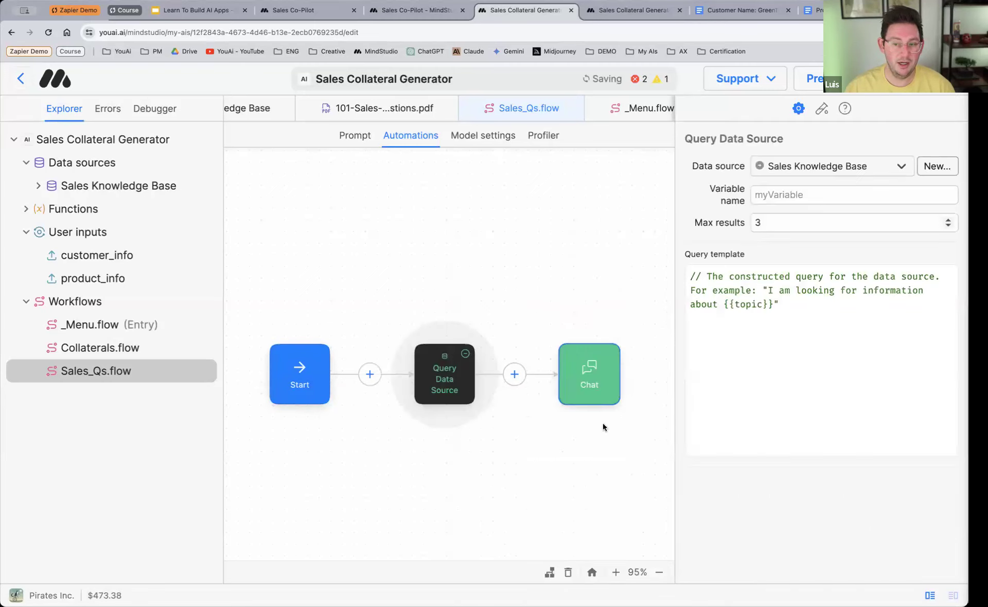
pyautogui.click(794, 308)
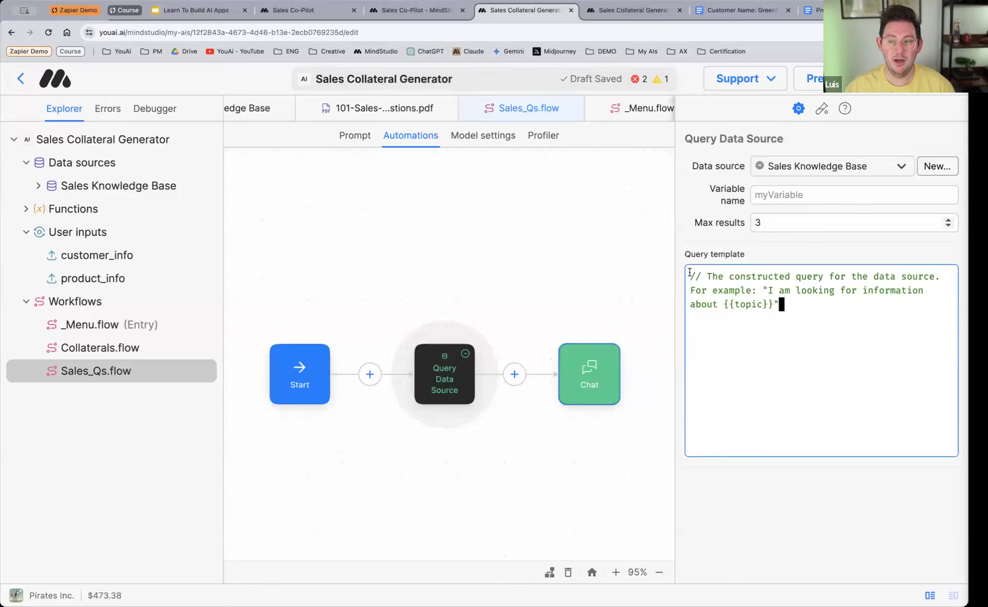
pyautogui.press('super+a')
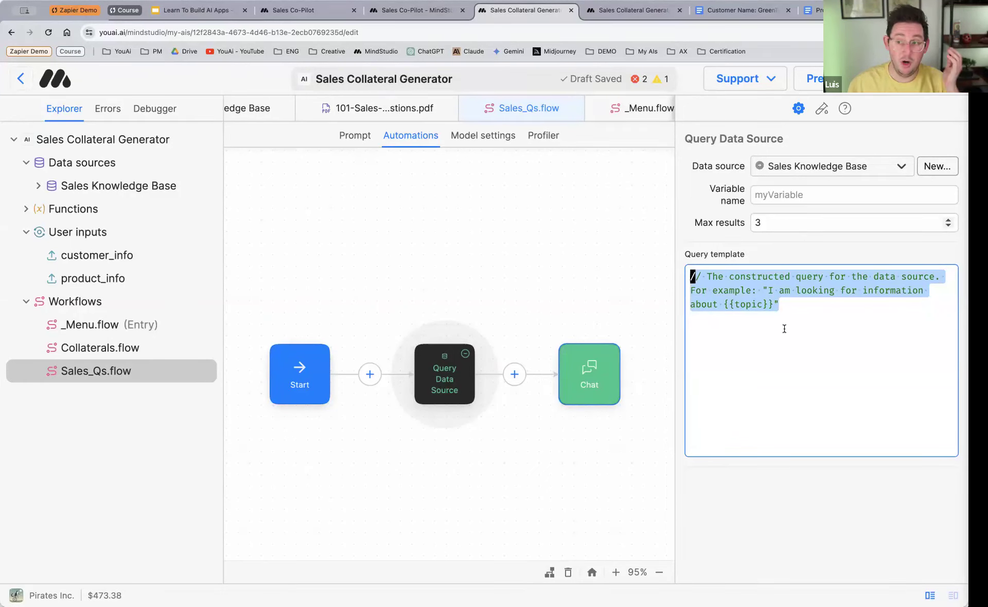
# Step: Delete the Query Data Source block from Sales_Qs.flow and select the Chat block
pyautogui.click(469, 356)
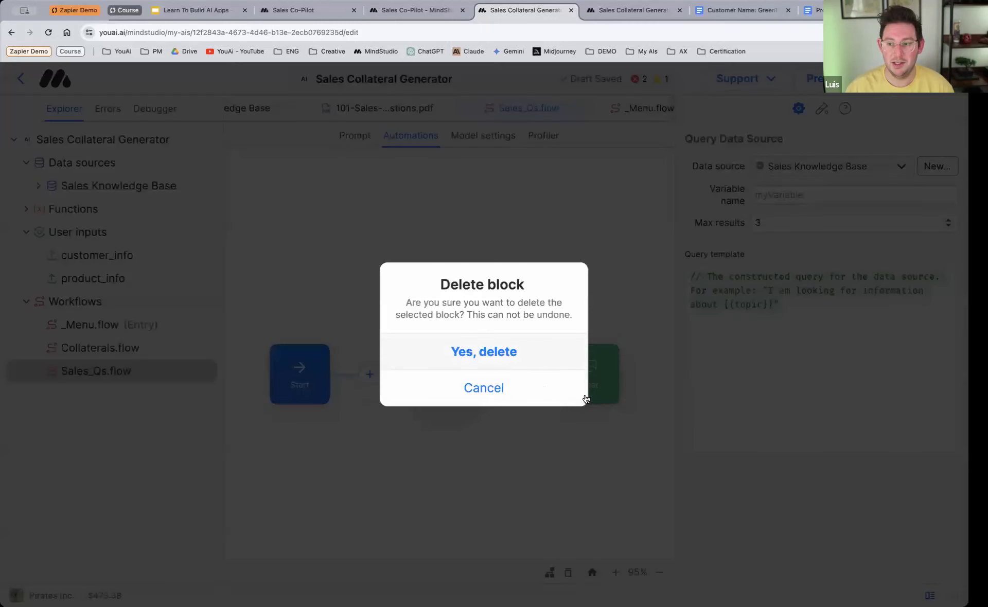
pyautogui.click(508, 355)
pyautogui.click(550, 373)
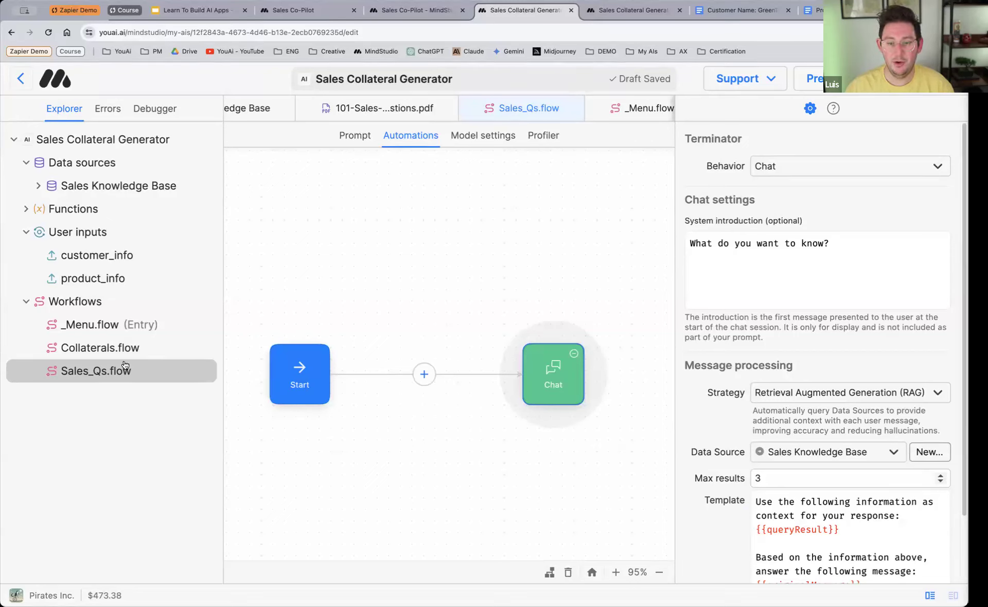
# Step: In Collaterals.flow, make room between the two Send message blocks and insert a Run function block there
pyautogui.click(106, 351)
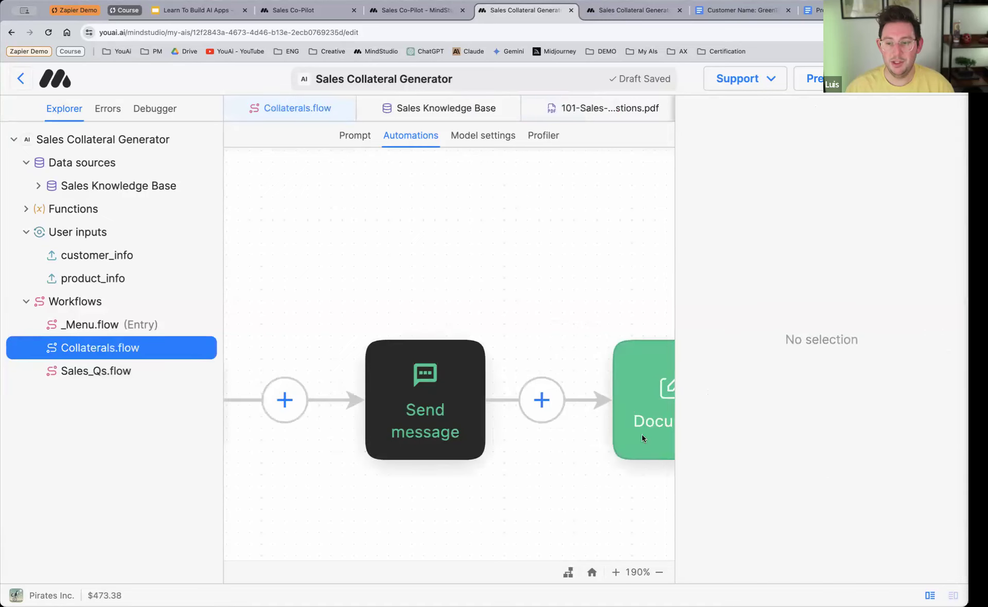
pyautogui.scroll(-5, 510, 429)
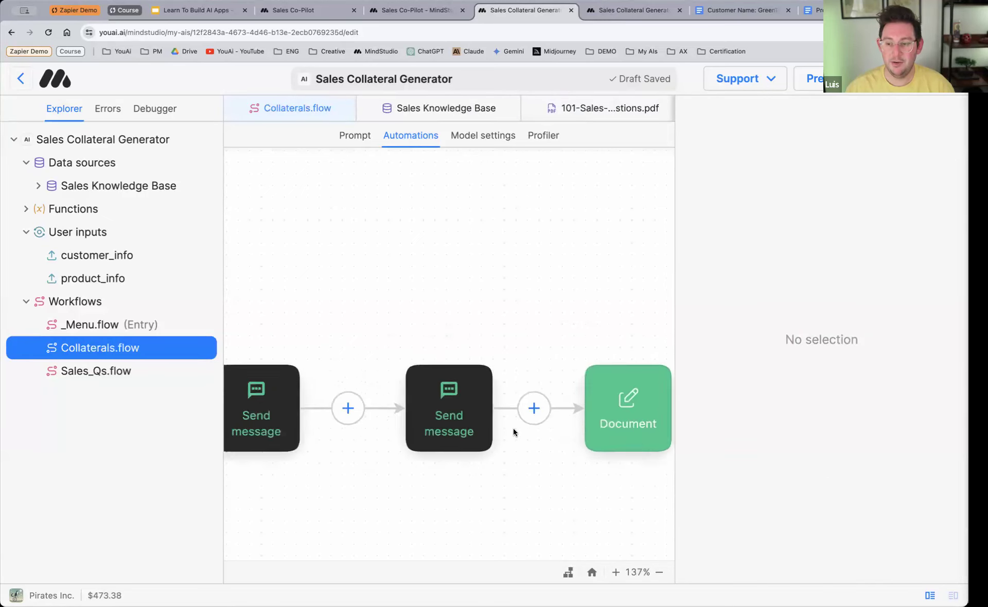
pyautogui.click(576, 418)
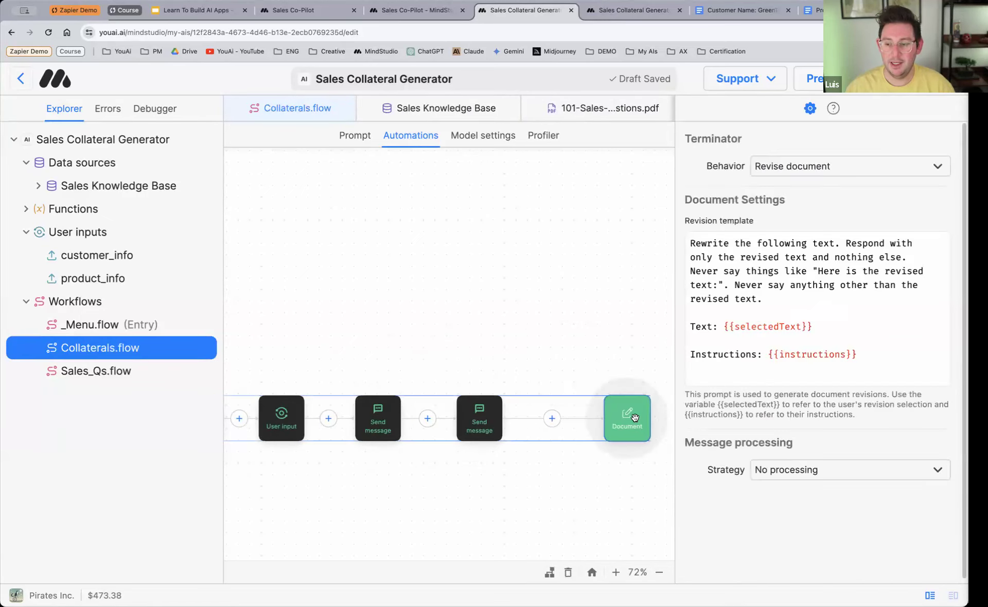
pyautogui.click(495, 420)
pyautogui.moveTo(525, 419); pyautogui.dragTo(538, 418)
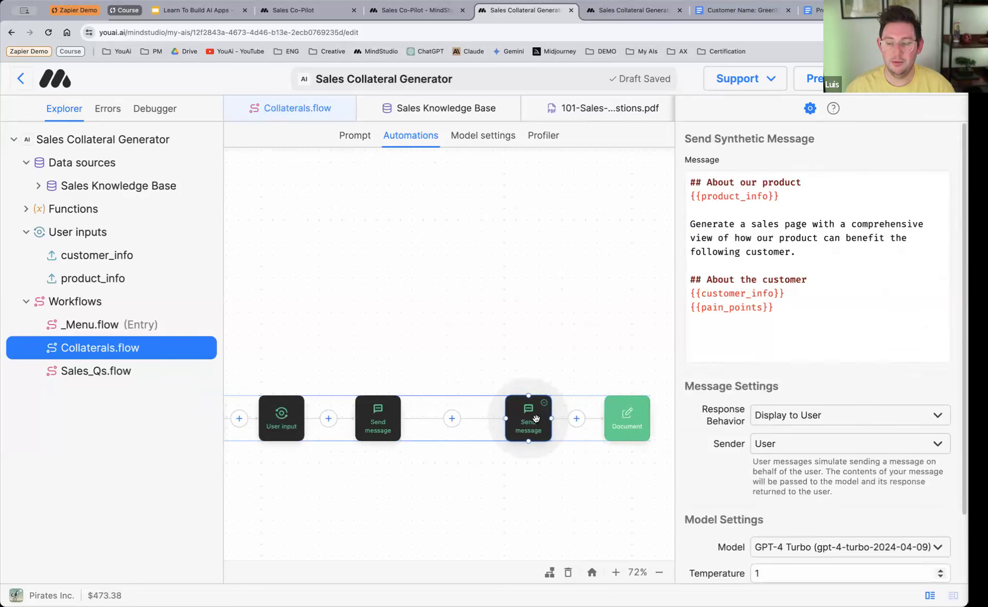
pyautogui.click(452, 419)
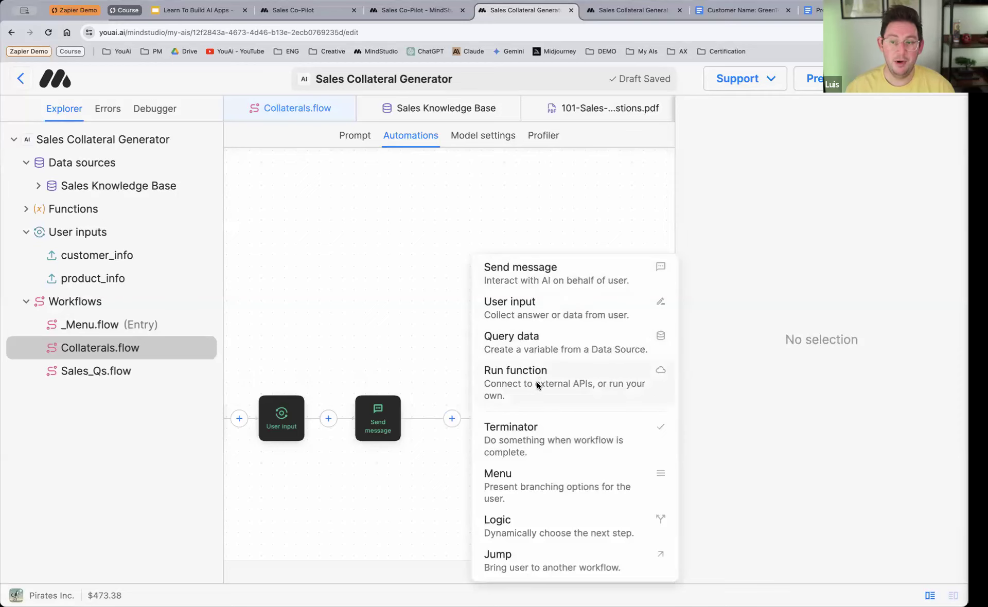
pyautogui.click(523, 396)
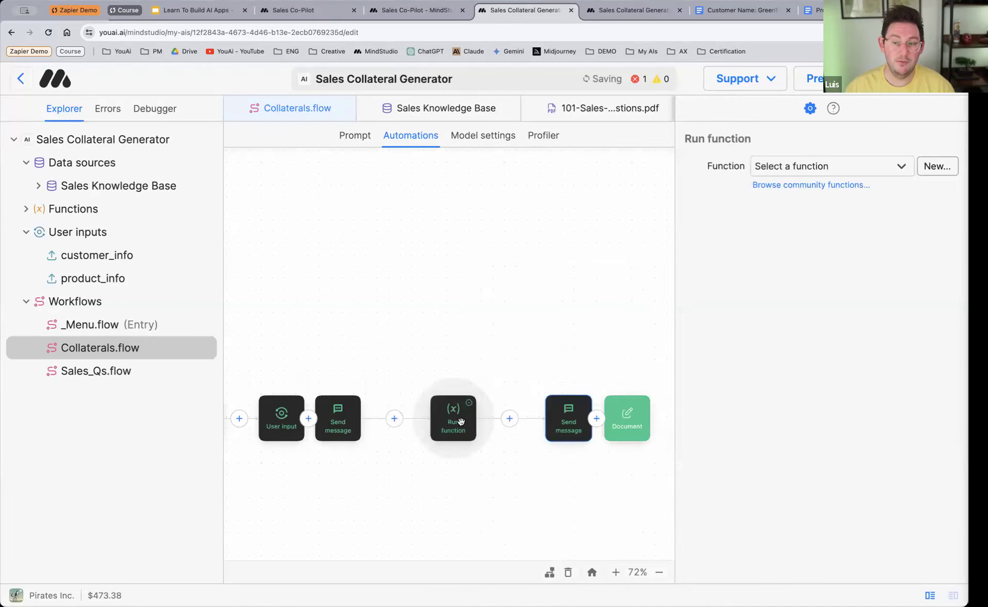
pyautogui.click(286, 426)
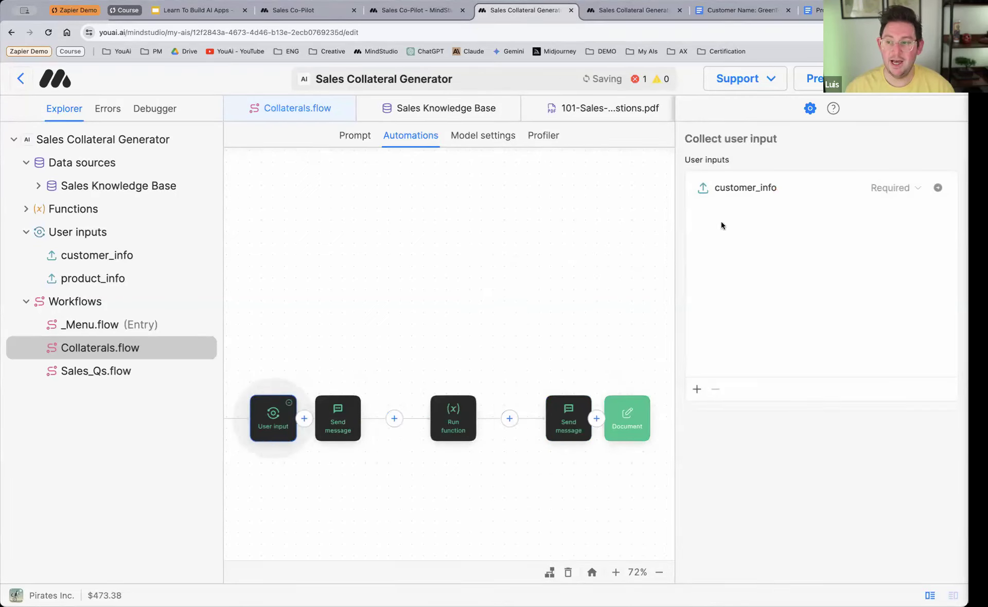
pyautogui.click(455, 425)
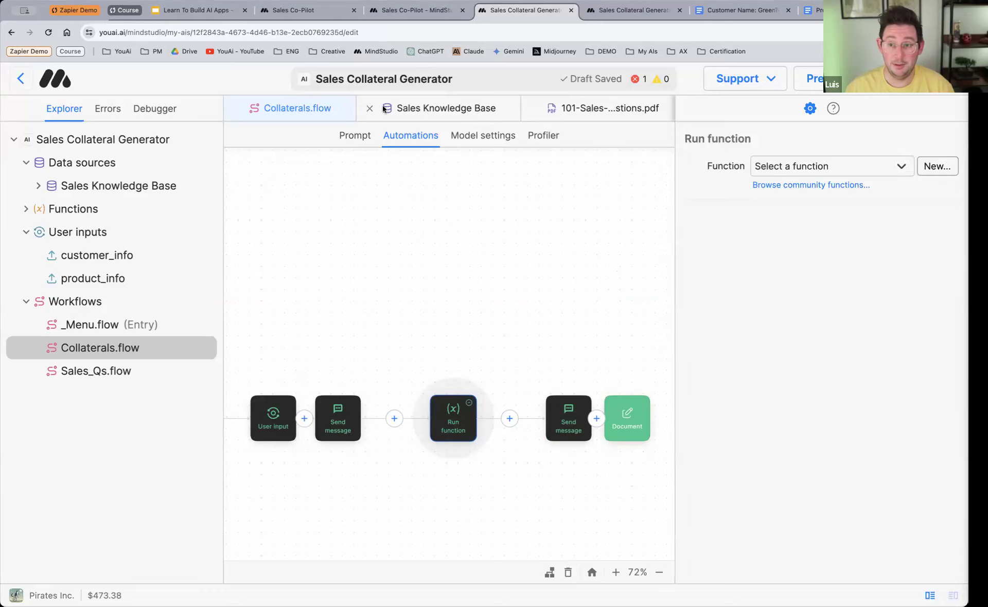
# Step: Close the other open editor files, keeping only Collaterals.flow
pyautogui.click(370, 108)
pyautogui.click(369, 108)
pyautogui.click(370, 108)
pyautogui.click(369, 108)
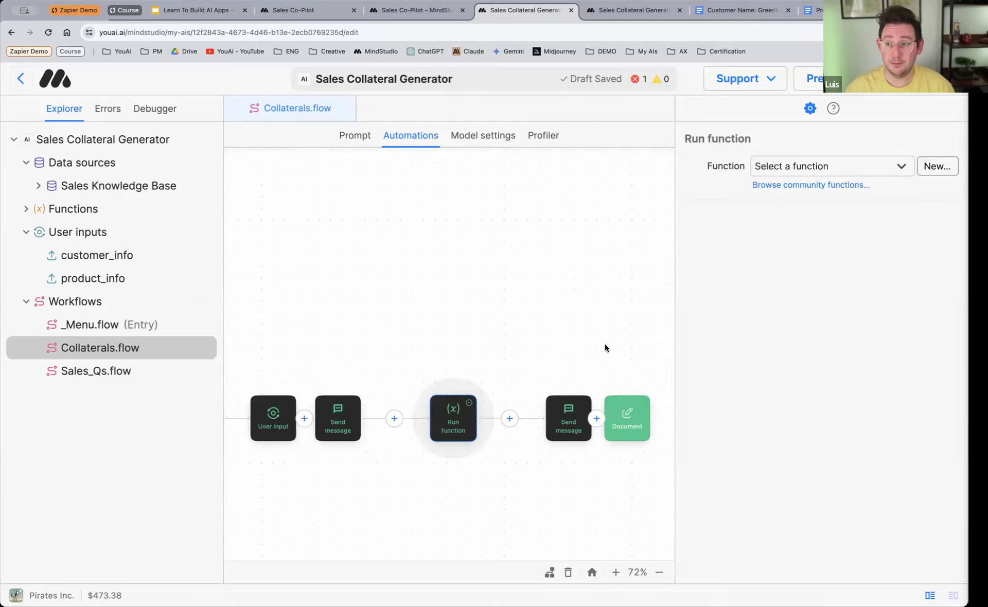
# Step: Import the community function Generate Image (DALL·E) into the Run function block
pyautogui.click(779, 185)
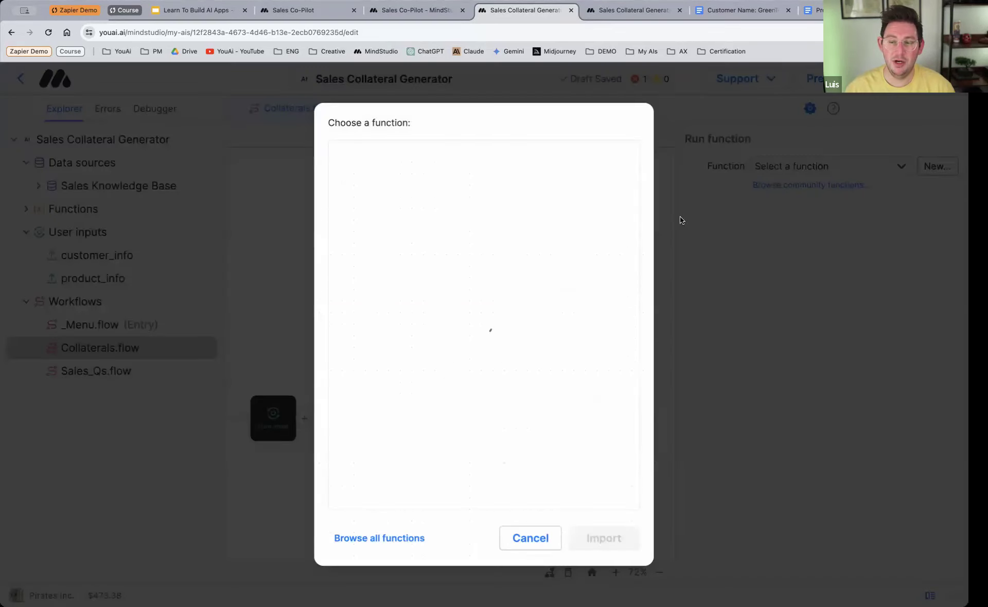
pyautogui.scroll(-3, 437, 327)
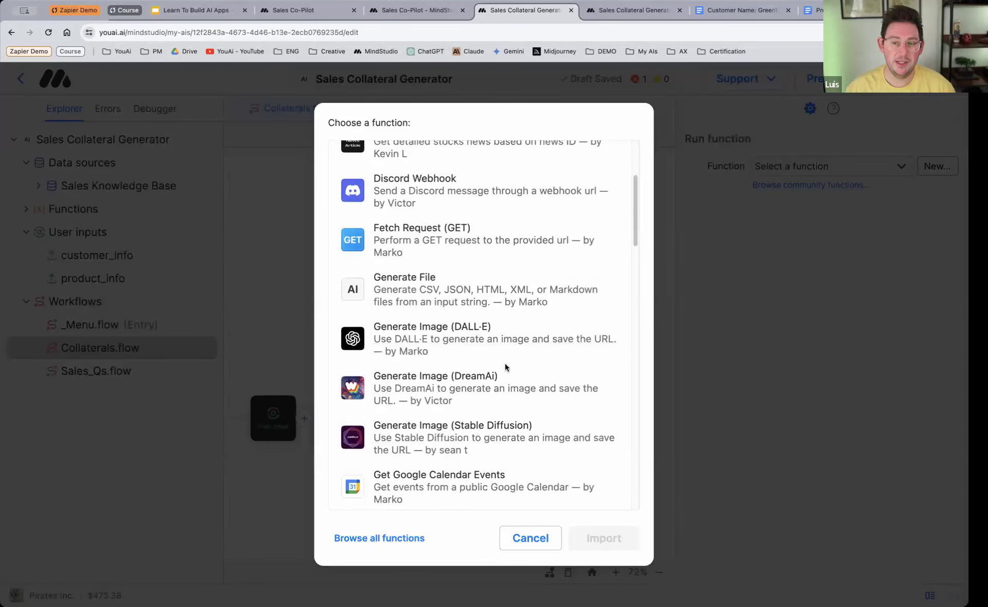
pyautogui.click(419, 342)
pyautogui.click(604, 549)
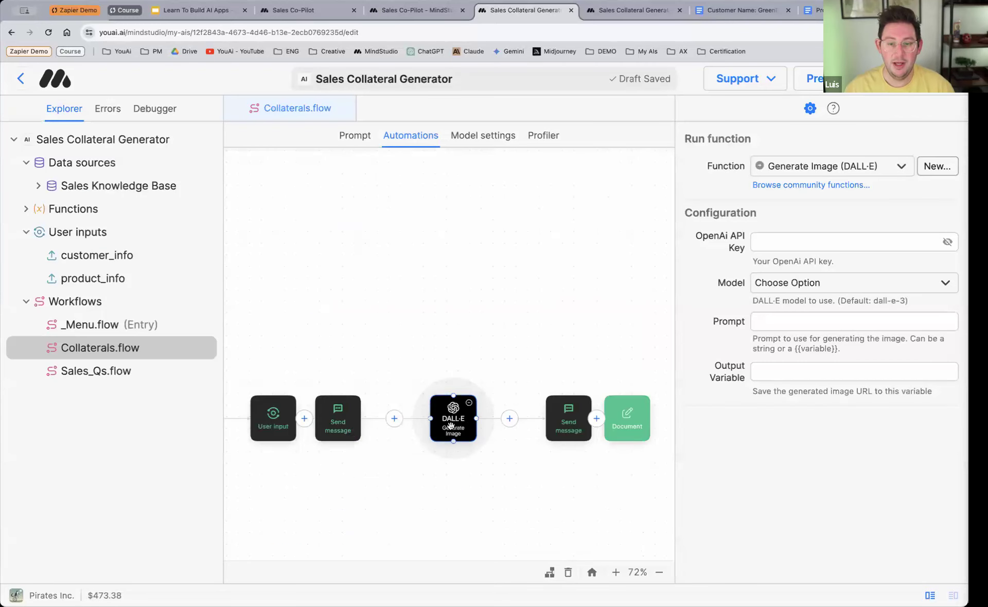
# Step: Expand Functions in the project tree and collapse Data sources, User inputs and Workflows
pyautogui.click(25, 209)
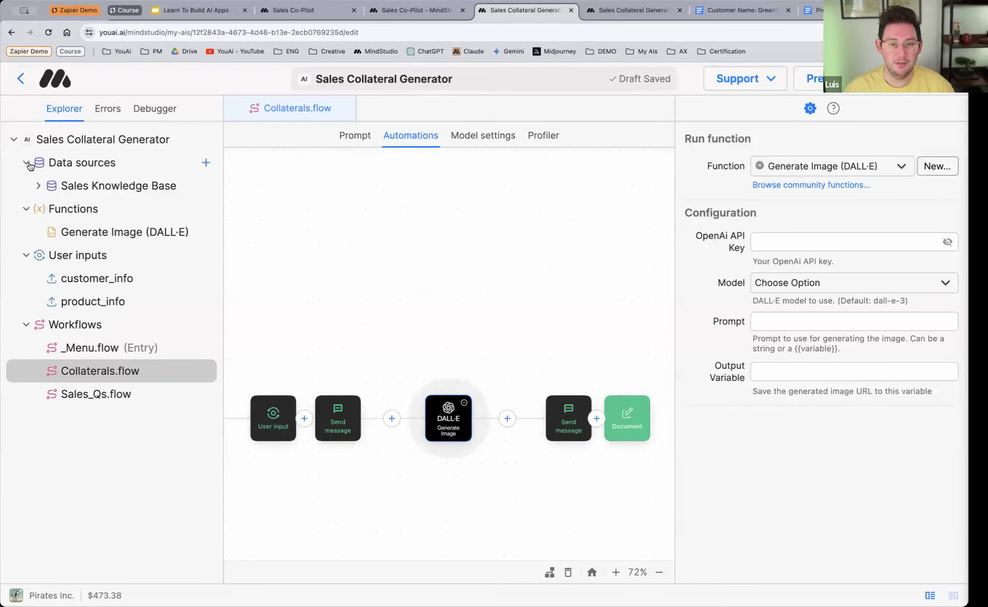
pyautogui.click(26, 162)
pyautogui.click(26, 232)
pyautogui.click(26, 255)
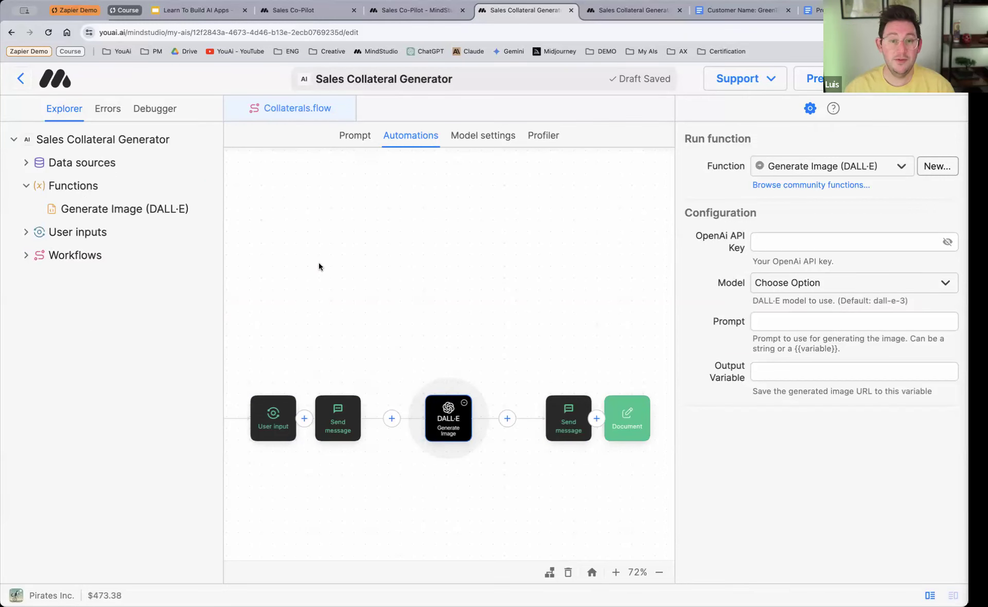
# Step: Examine the code and configuration of the Generate Image (DALL·E) function, including its OpenAI API key setting, and close it
pyautogui.click(126, 211)
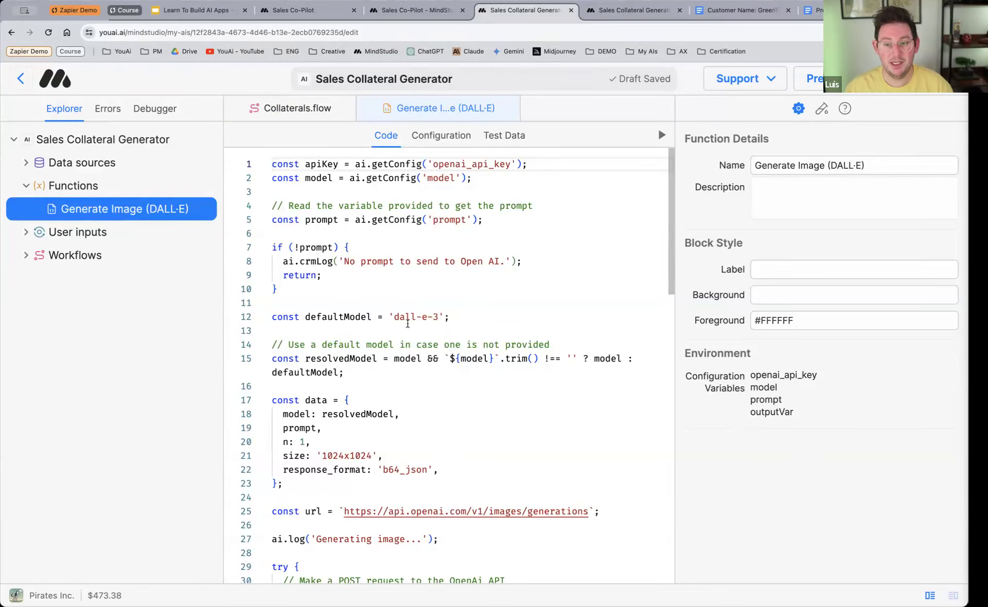
pyautogui.scroll(-10, 407, 332)
pyautogui.scroll(-5, 408, 332)
pyautogui.scroll(15, 407, 332)
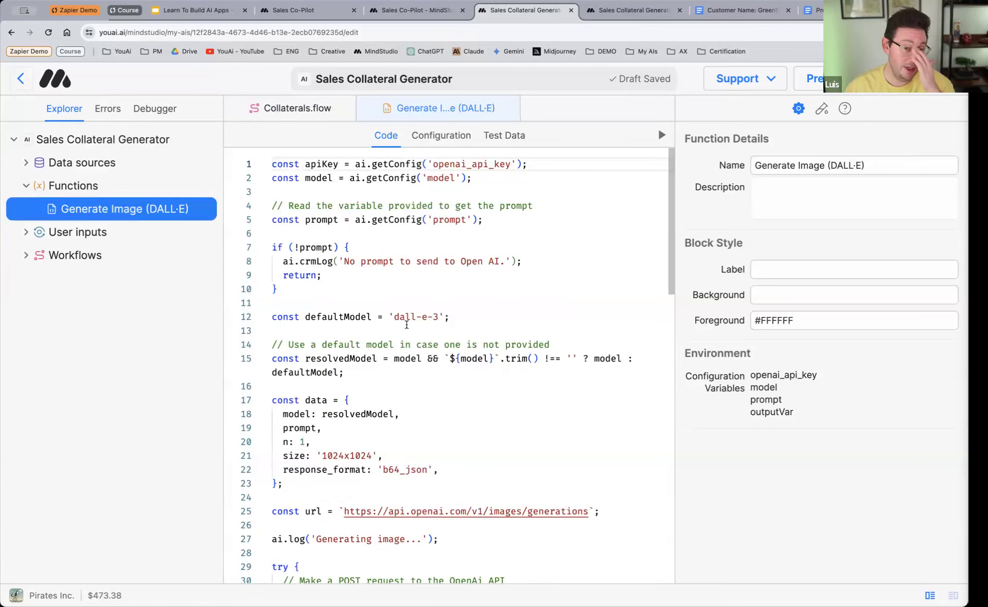
pyautogui.click(445, 142)
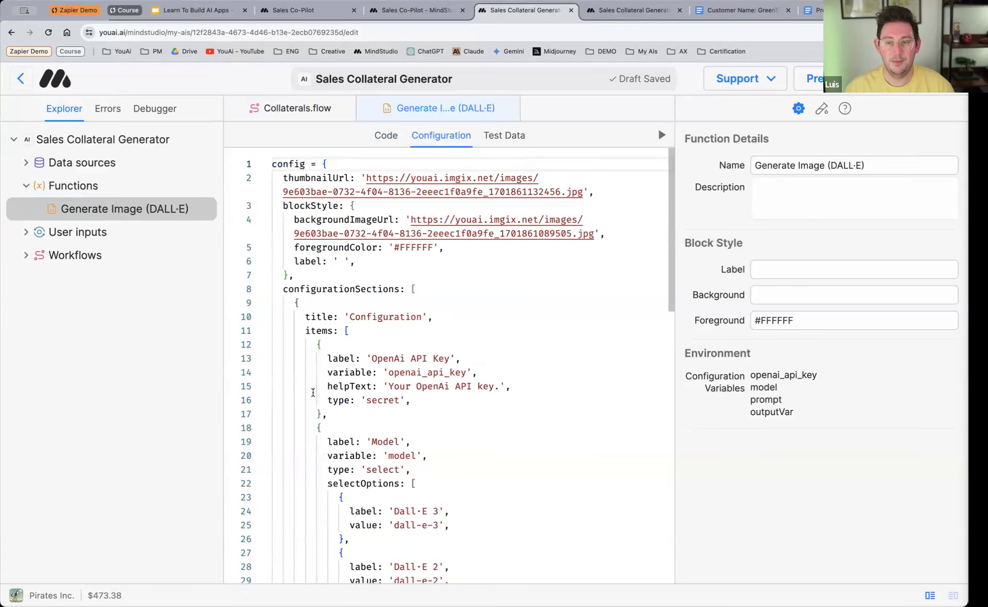
pyautogui.moveTo(372, 359); pyautogui.dragTo(450, 359)
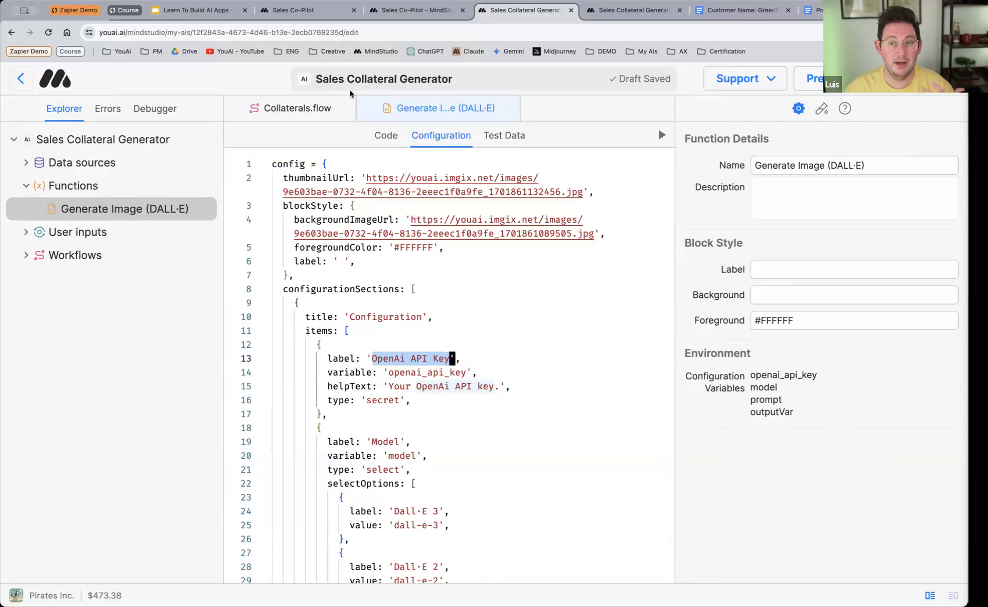
pyautogui.click(368, 110)
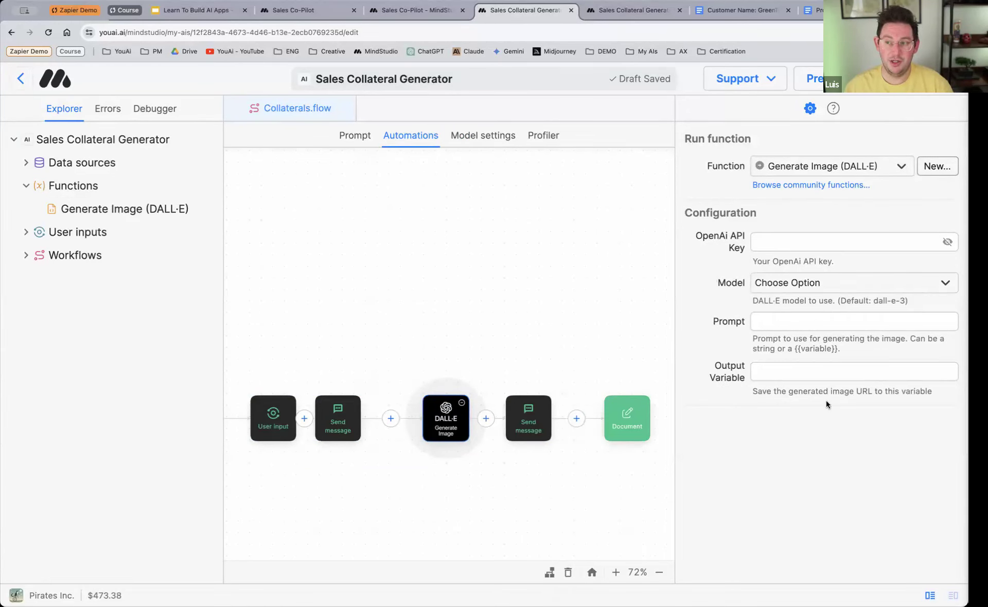
# Step: Set the DALL·E block's model to Dall·E 3 and move the block closer to the preceding Send message block
pyautogui.click(756, 245)
pyautogui.click(790, 290)
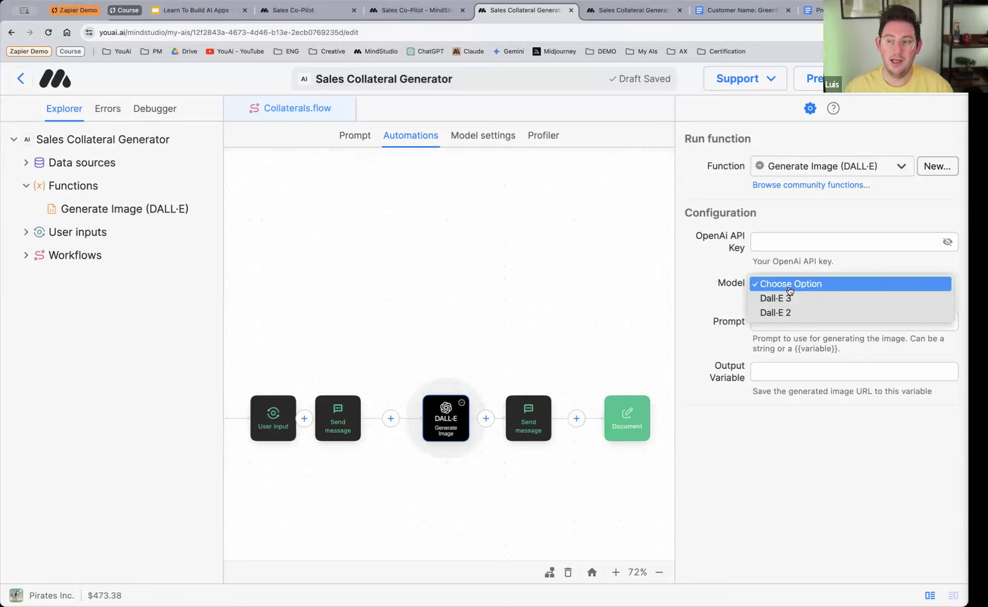
pyautogui.click(779, 298)
pyautogui.click(780, 325)
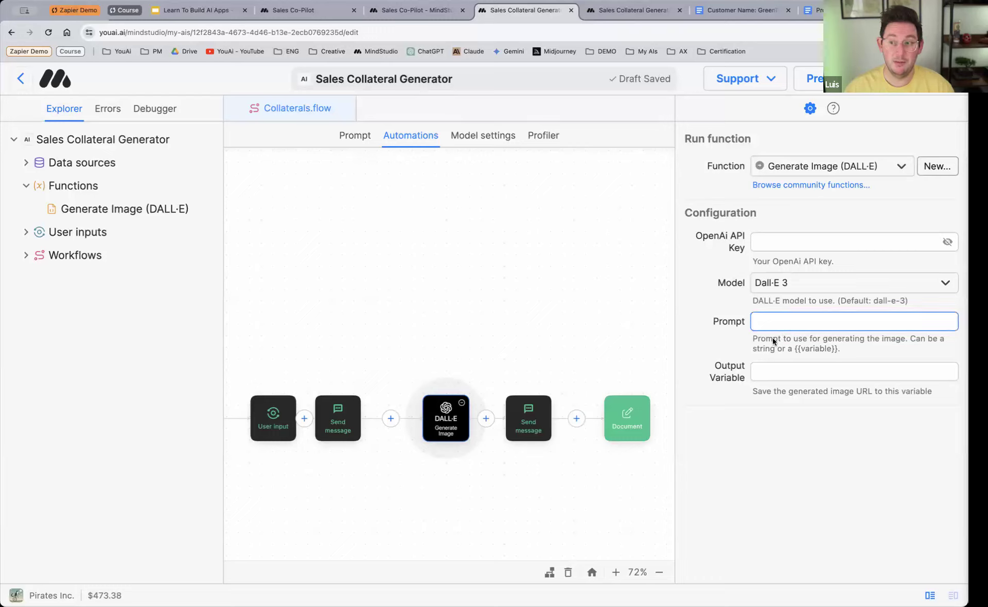
pyautogui.click(771, 373)
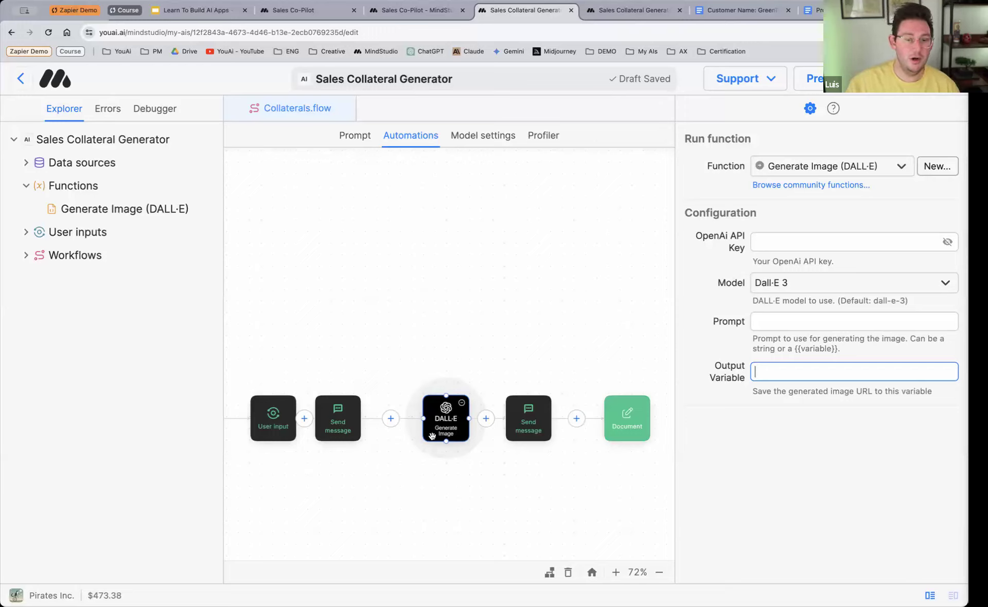
pyautogui.moveTo(443, 416); pyautogui.dragTo(427, 421)
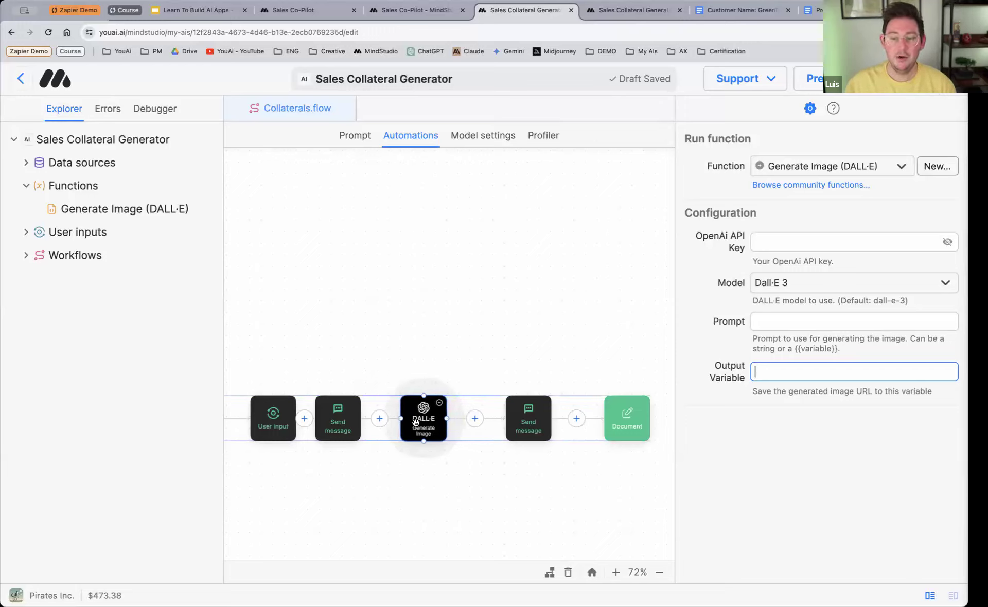
# Step: Open the community function library from the DALL·E block and look through the available functions
pyautogui.click(474, 419)
pyautogui.click(421, 418)
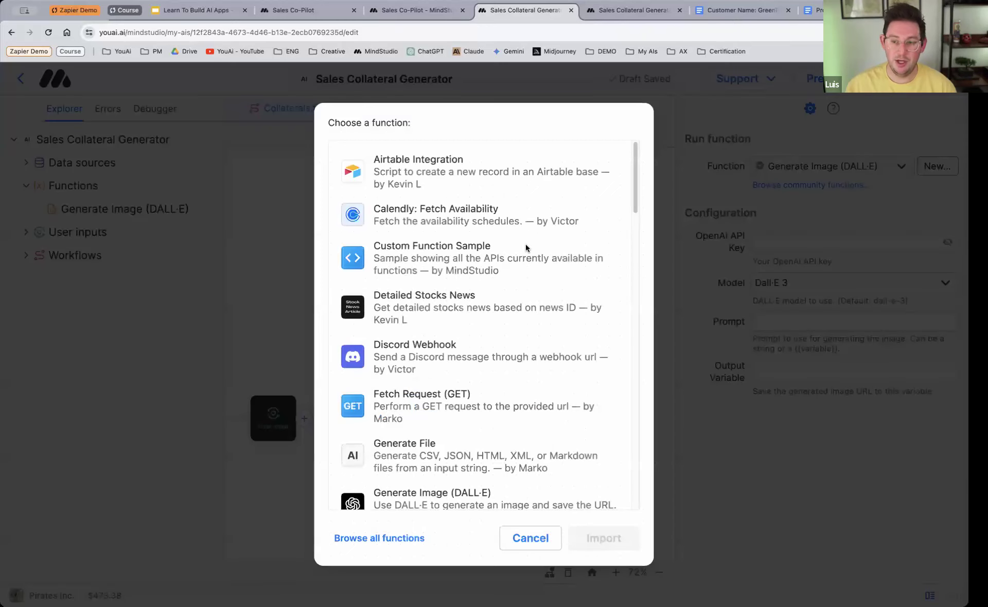
pyautogui.scroll(-2, 447, 283)
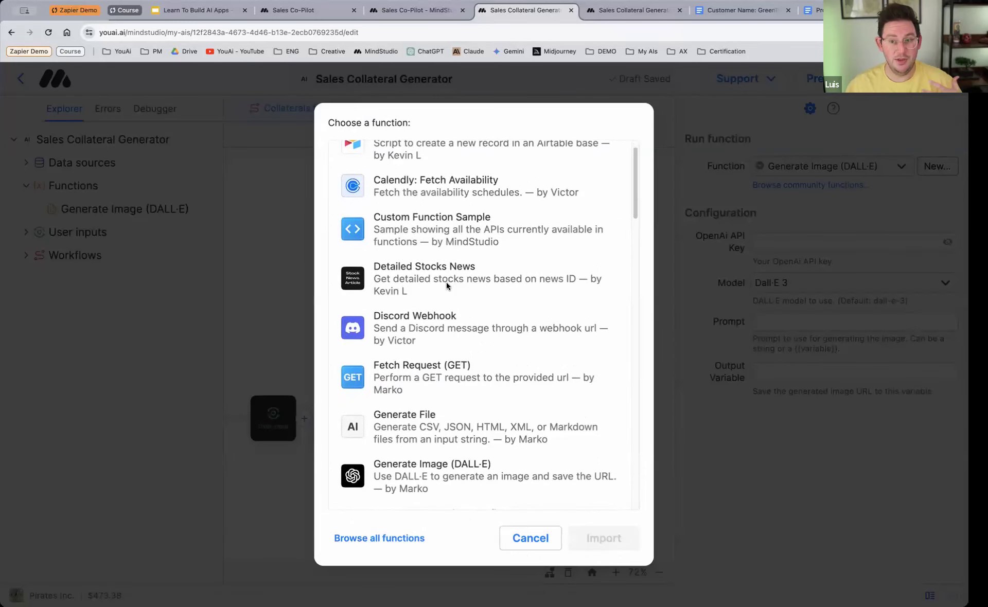
pyautogui.scroll(1, 442, 284)
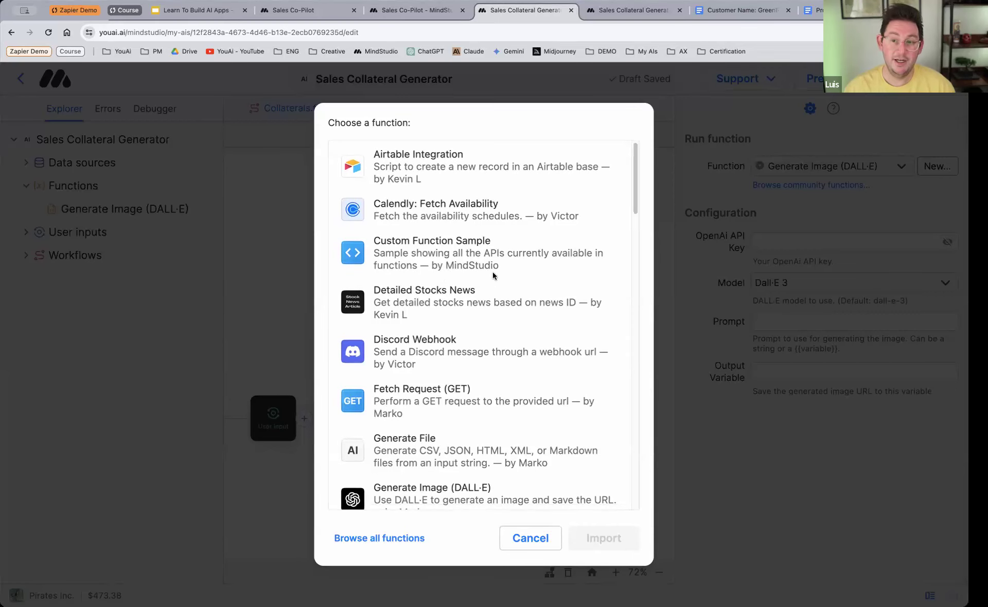
# Step: Look through the community function list from Airtable Integration down to Zapier Webhook and close it without importing anything
pyautogui.scroll(-3, 476, 274)
pyautogui.scroll(3, 476, 274)
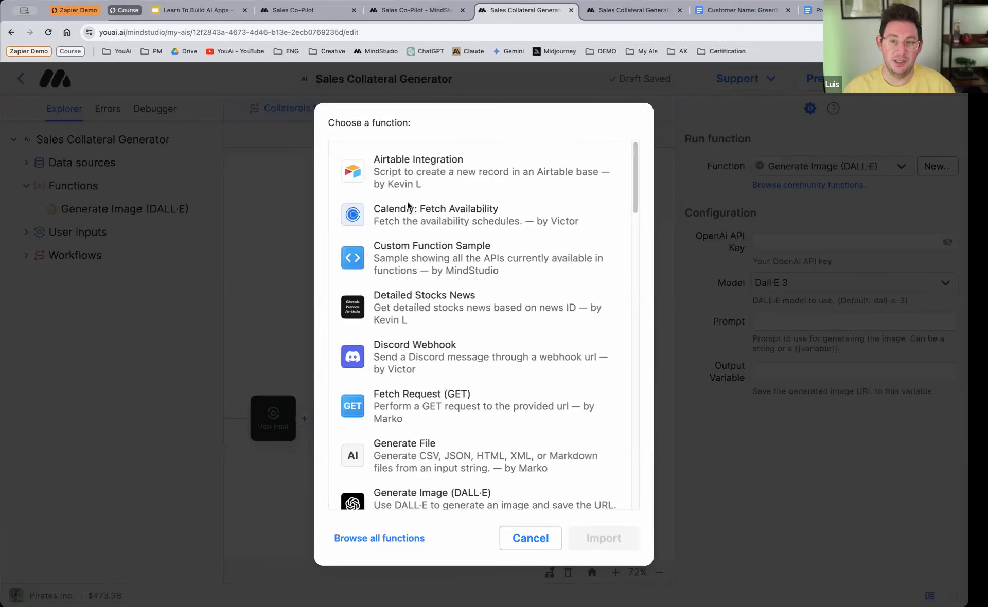
pyautogui.scroll(-3, 452, 230)
pyautogui.scroll(-3, 452, 231)
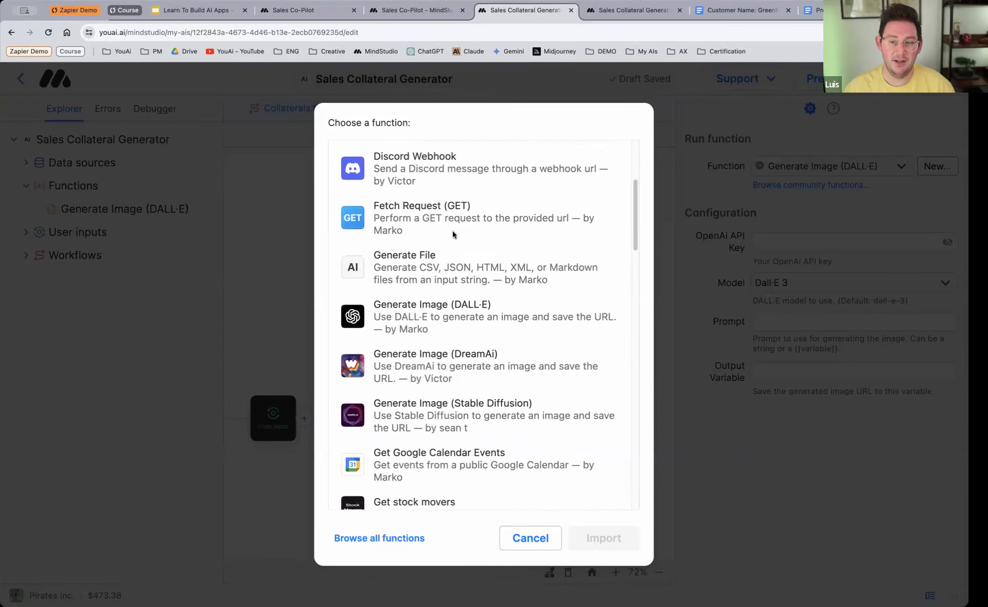
pyautogui.scroll(-3, 406, 374)
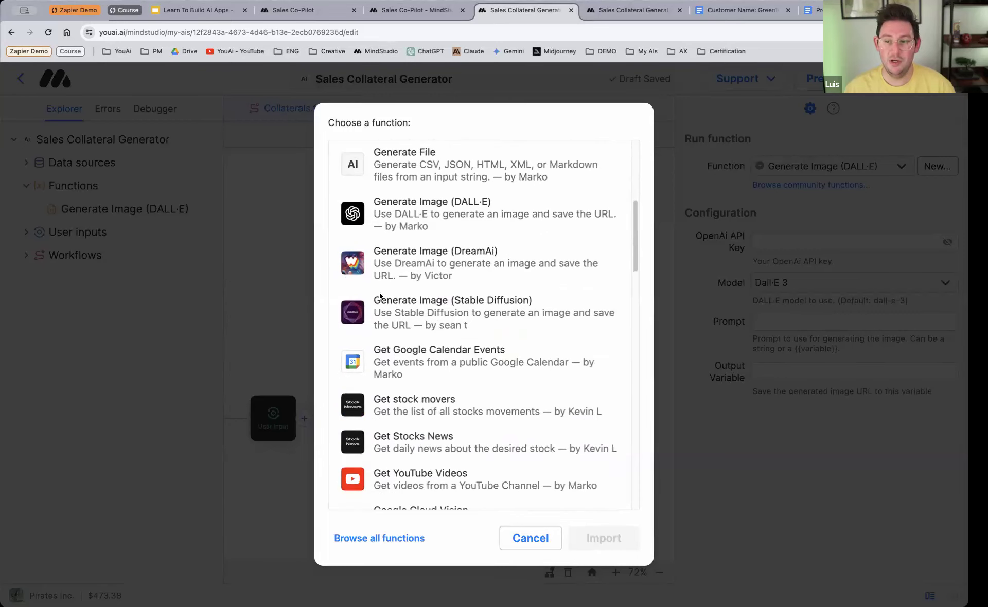
pyautogui.scroll(-3, 472, 300)
pyautogui.scroll(-3, 471, 299)
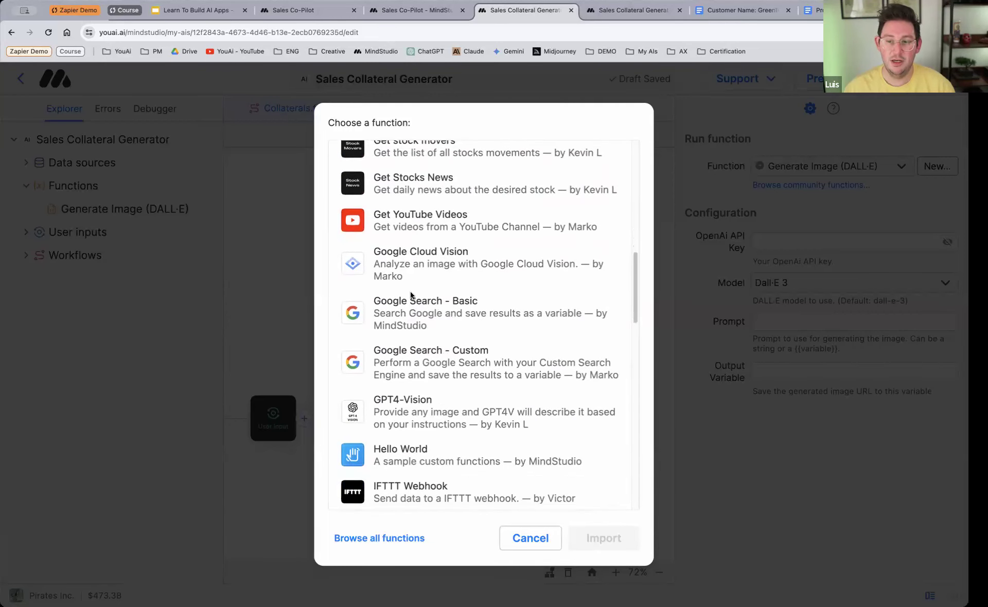
pyautogui.scroll(-3, 528, 292)
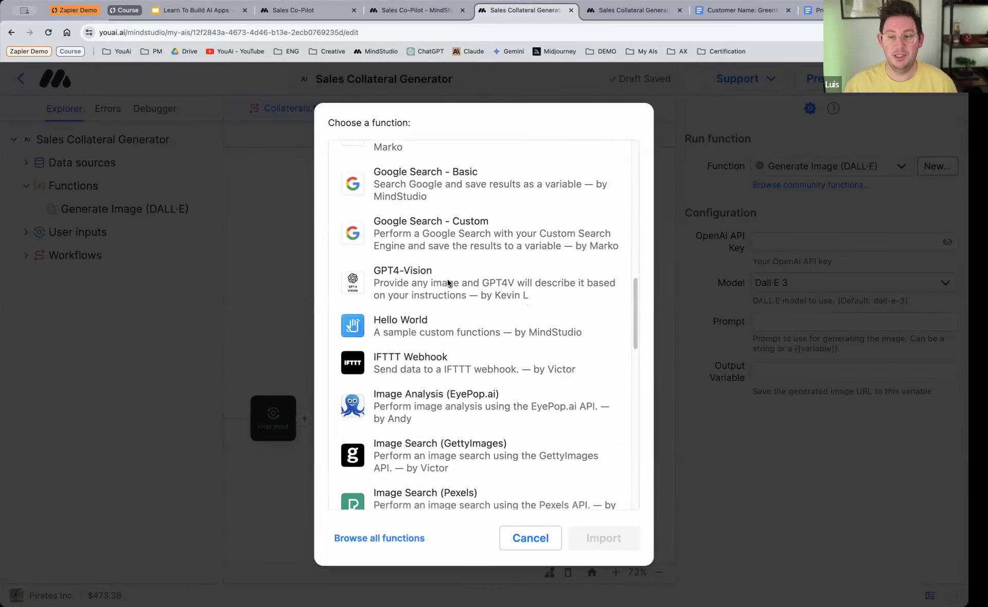
pyautogui.scroll(-4, 447, 280)
pyautogui.scroll(-10, 452, 215)
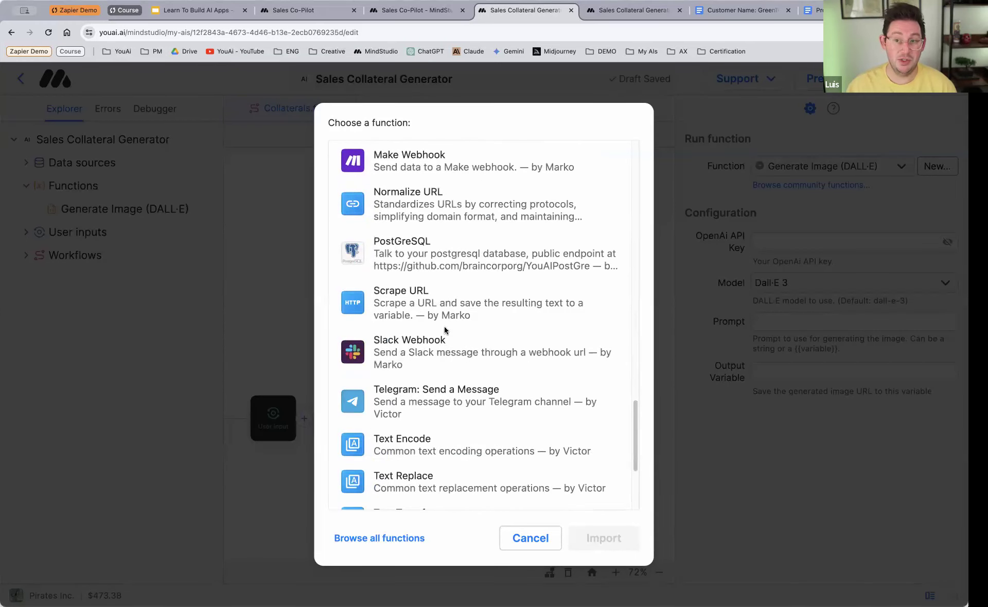
pyautogui.scroll(2, 445, 330)
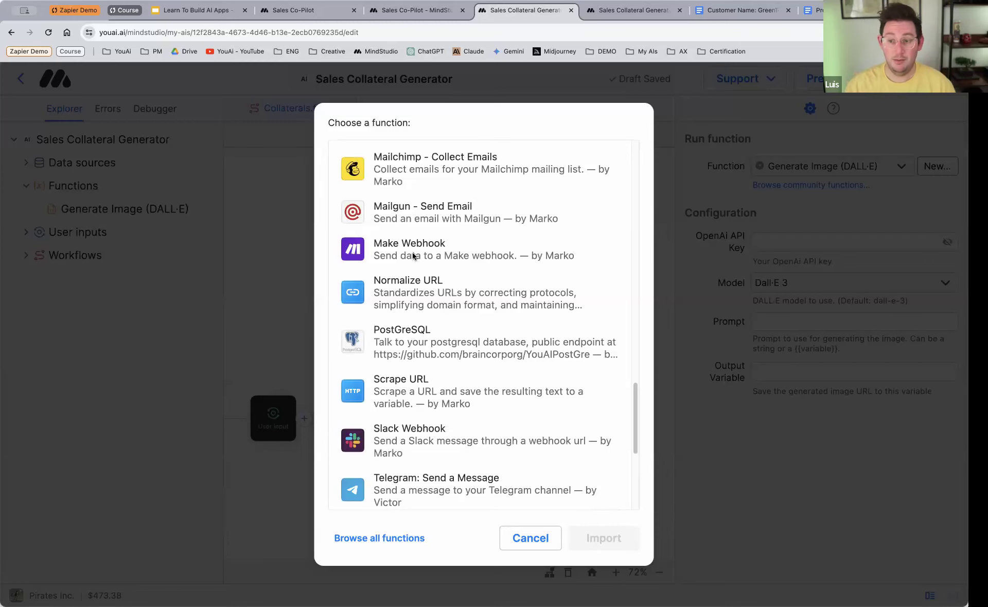
pyautogui.scroll(-4, 449, 248)
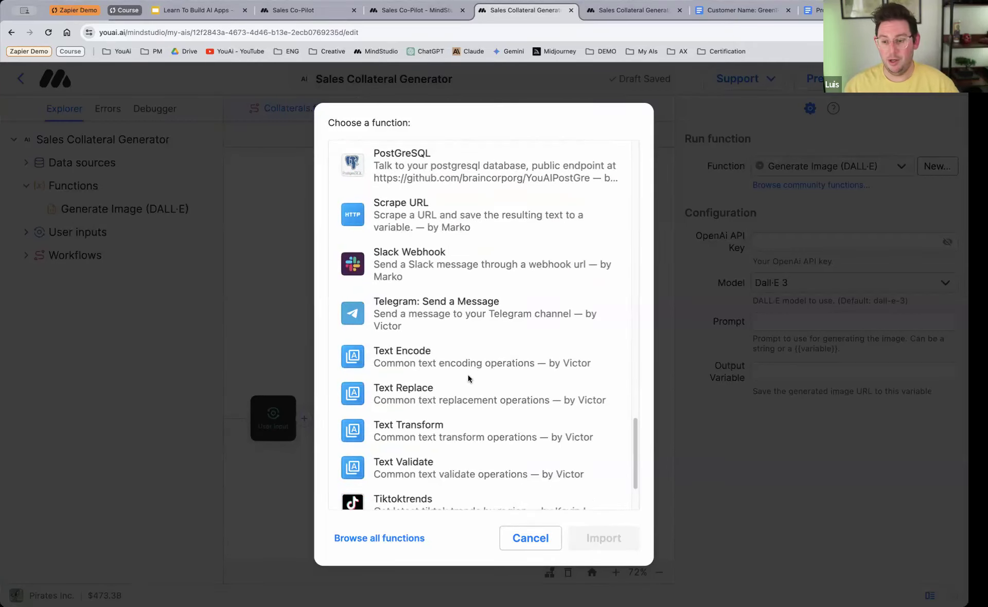
pyautogui.scroll(-2, 467, 374)
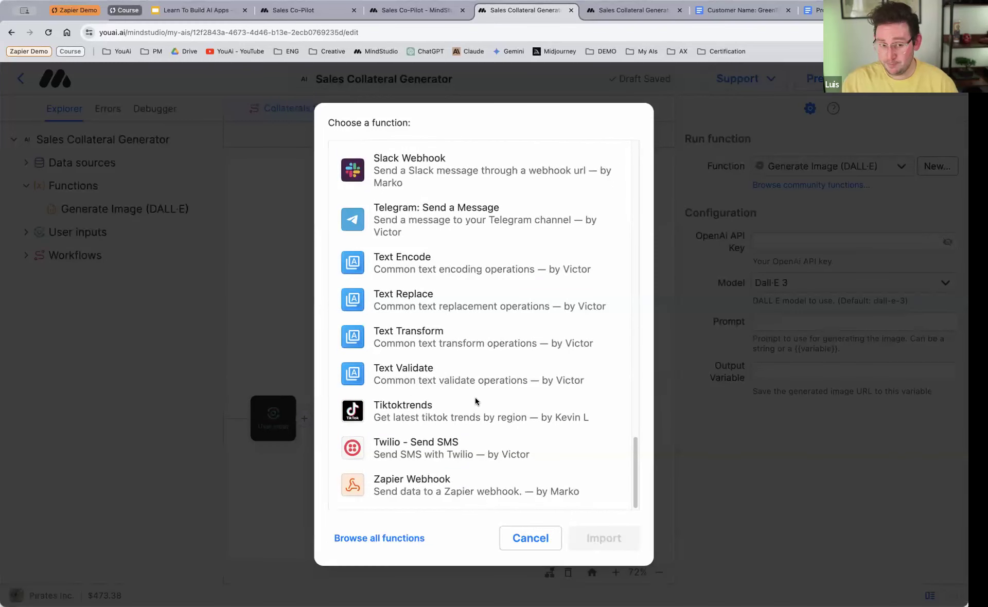
pyautogui.click(525, 538)
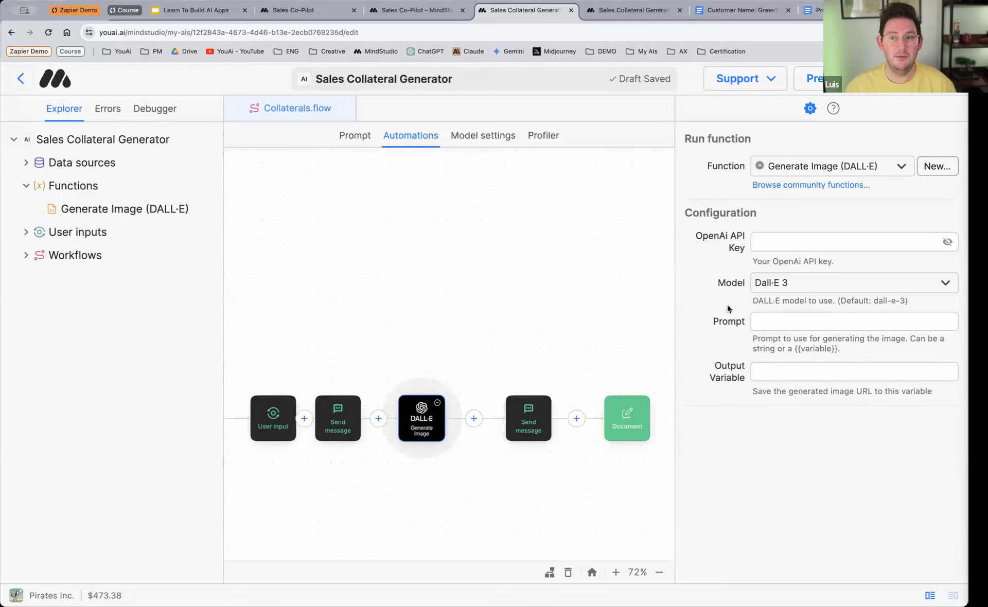
# Step: Review the community function list for the DALL·E block once more, close it, and view the block types that can be added after DALL·E
pyautogui.click(819, 186)
pyautogui.scroll(-6, 402, 347)
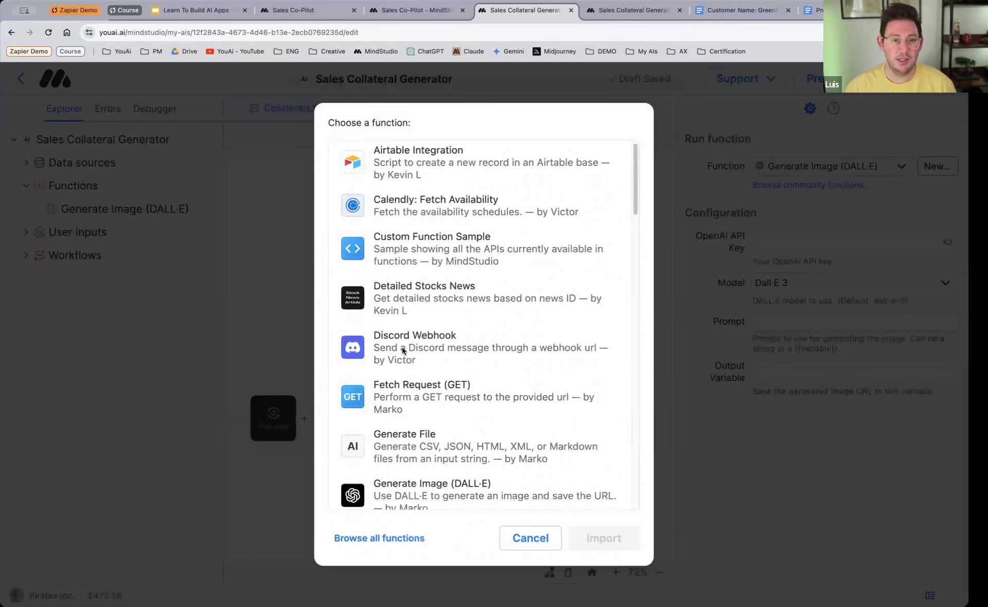
pyautogui.scroll(-15, 409, 359)
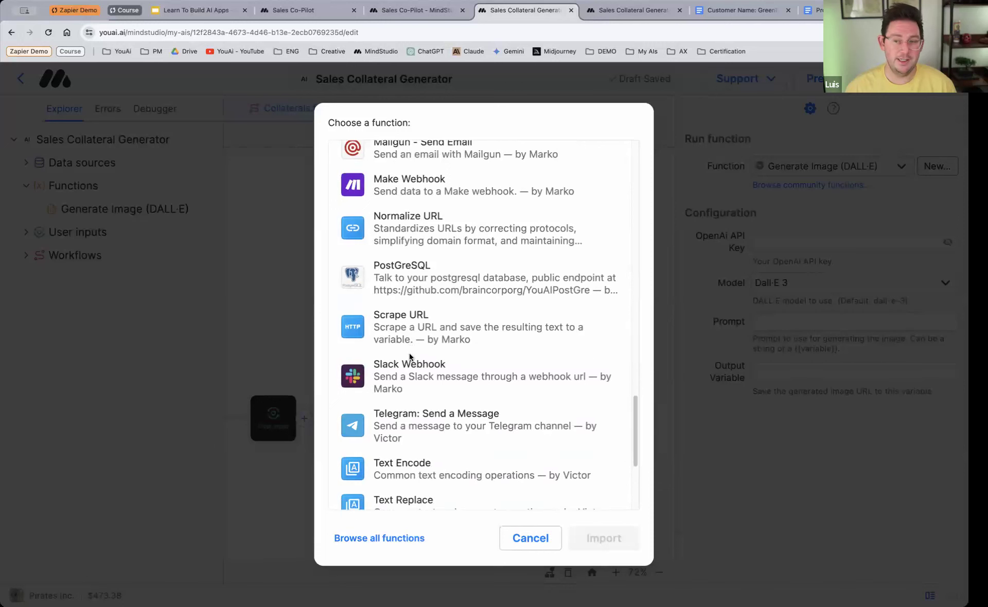
pyautogui.click(539, 538)
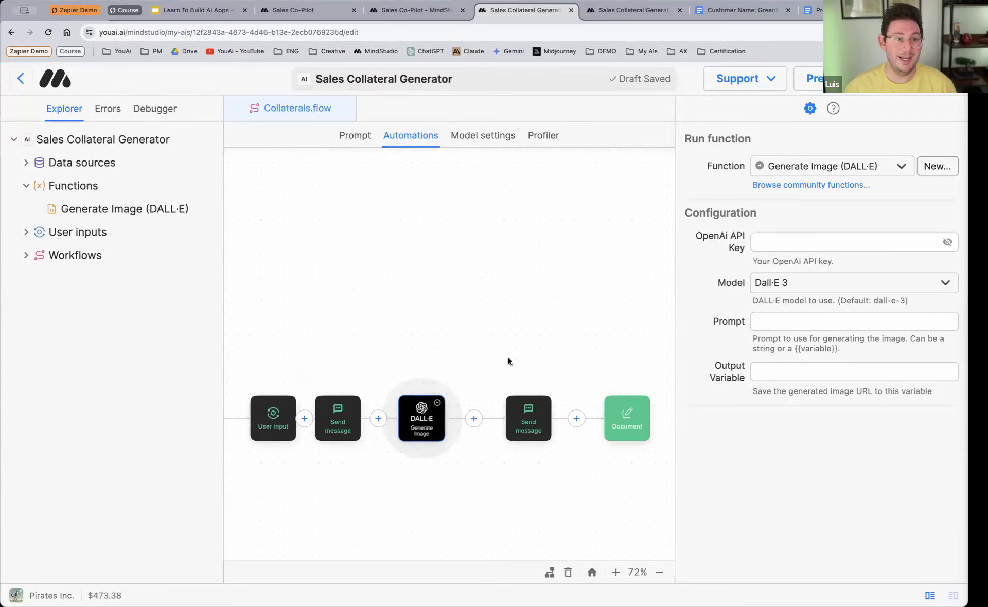
pyautogui.click(474, 419)
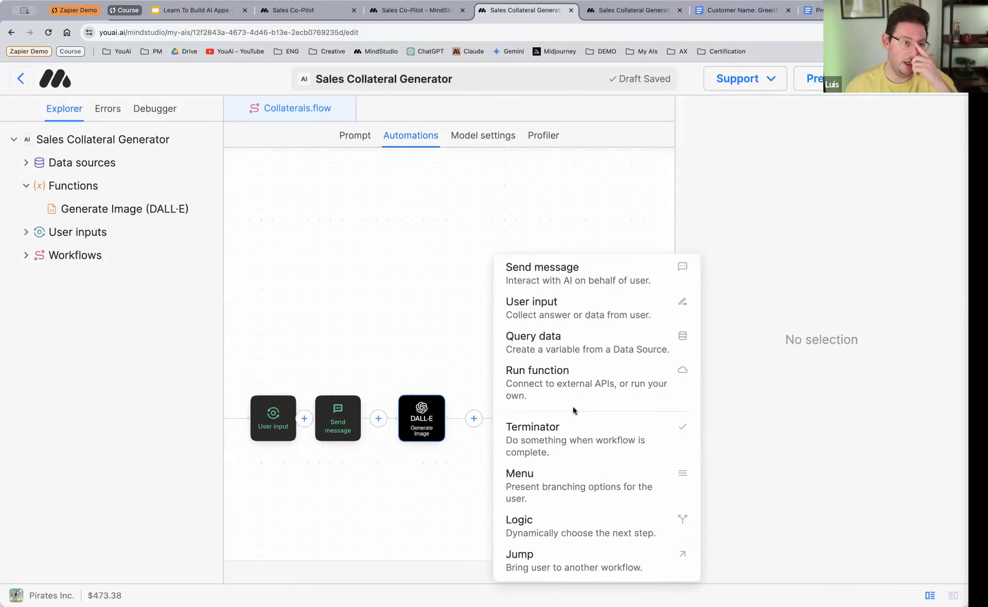
pyautogui.click(456, 341)
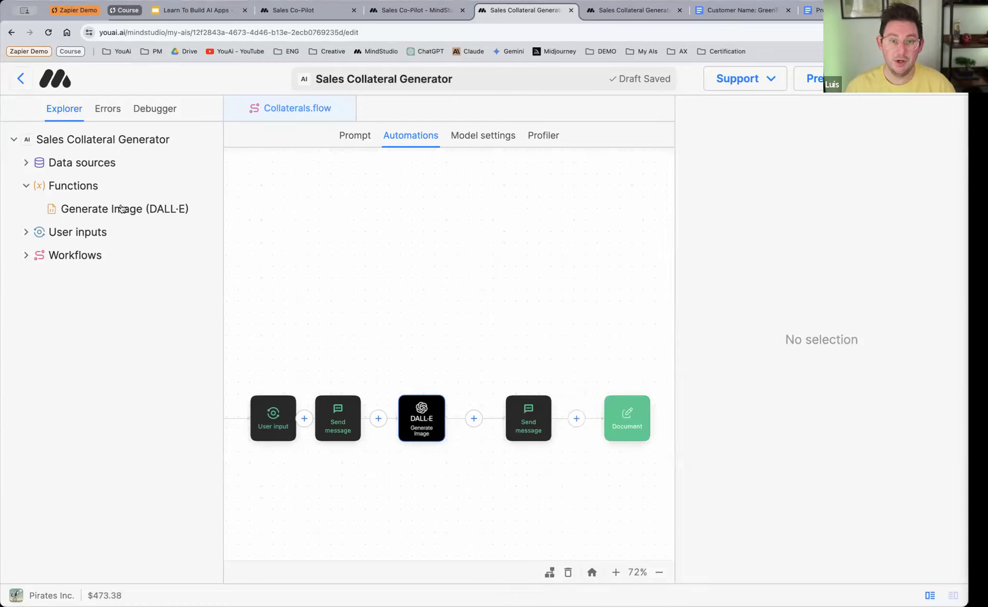
# Step: Collapse Functions, expand Workflows and Data sources in the project tree, and view the _Menu.flow workflow
pyautogui.click(26, 187)
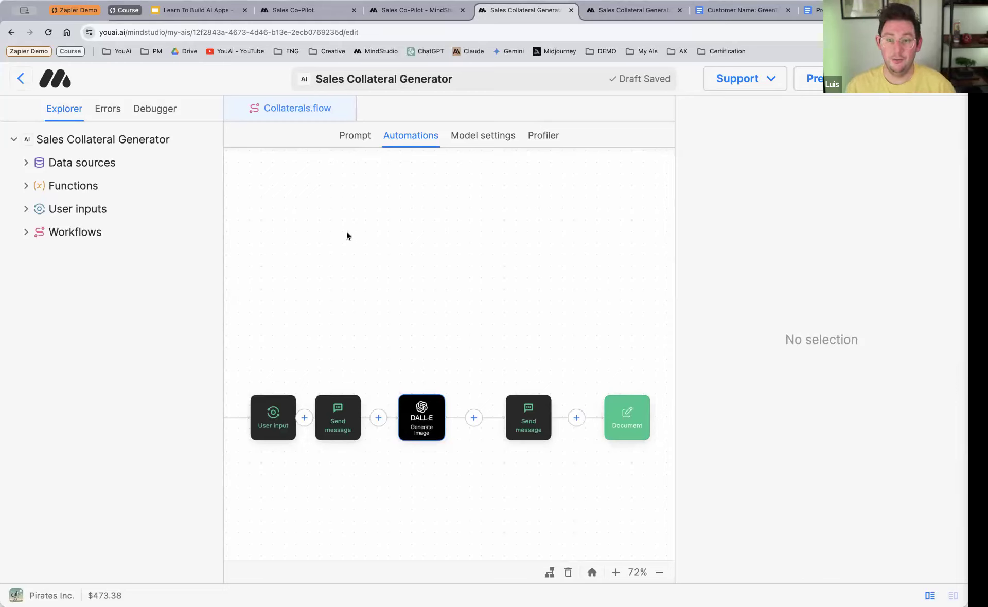
pyautogui.click(26, 232)
pyautogui.click(94, 256)
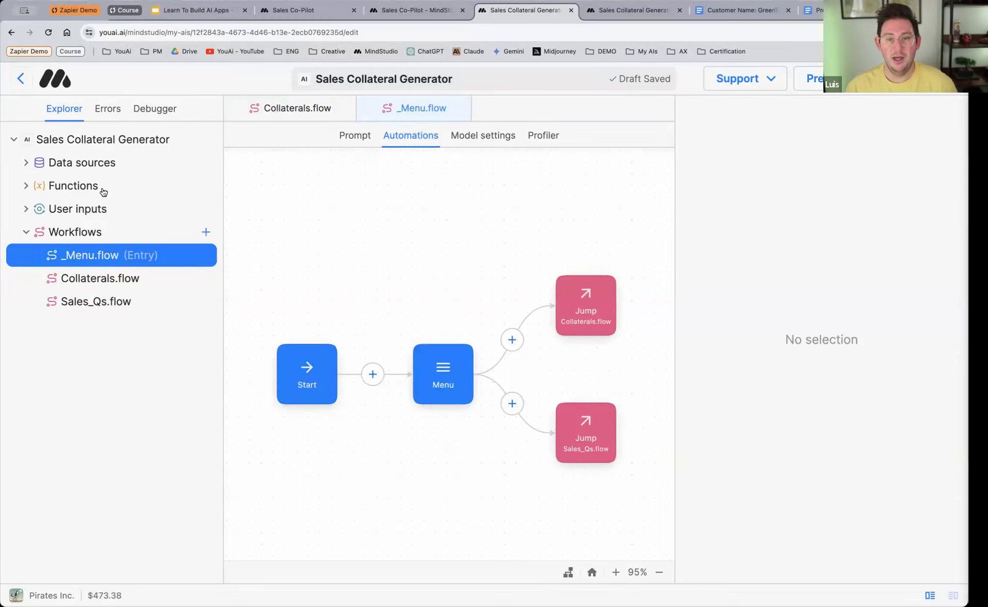
pyautogui.click(37, 164)
pyautogui.click(70, 167)
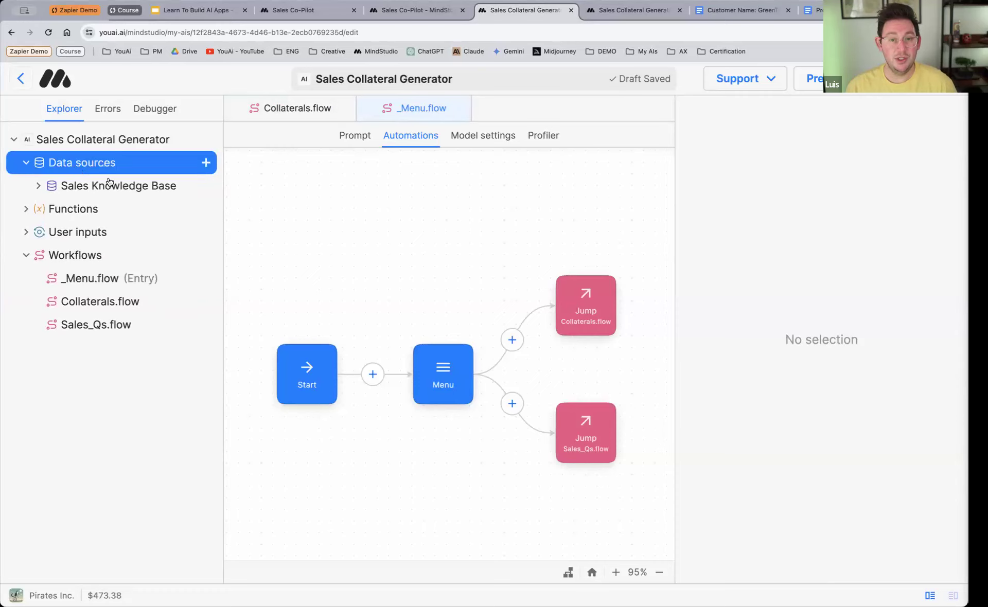
# Step: Delete the DALL·E block from Collaterals.flow and move the pain points Send message block closer to the next Send message block
pyautogui.click(344, 103)
pyautogui.click(439, 403)
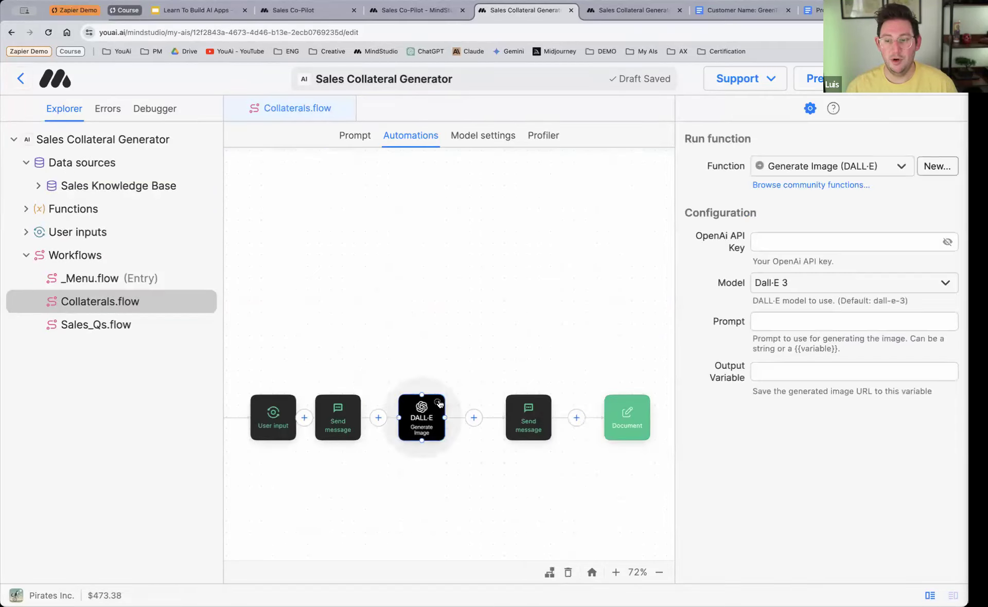
pyautogui.press('BackSpace')
pyautogui.click(473, 355)
pyautogui.moveTo(332, 406); pyautogui.dragTo(370, 405)
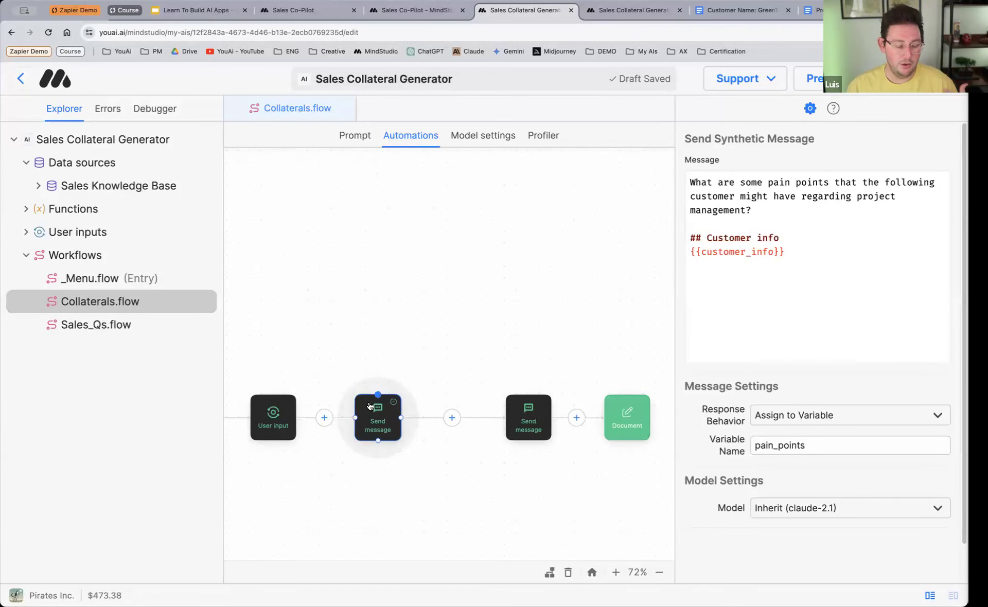
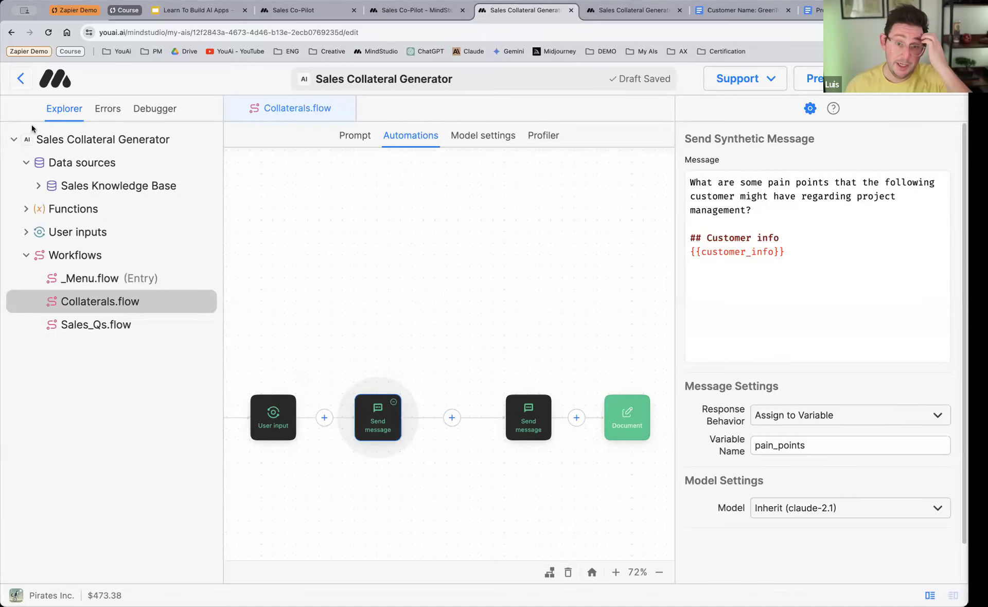
# Step: View the Embedding settings of Sales Collateral Generator, and open the DEMO site in the Webflow Designer in a new tab
pyautogui.click(60, 139)
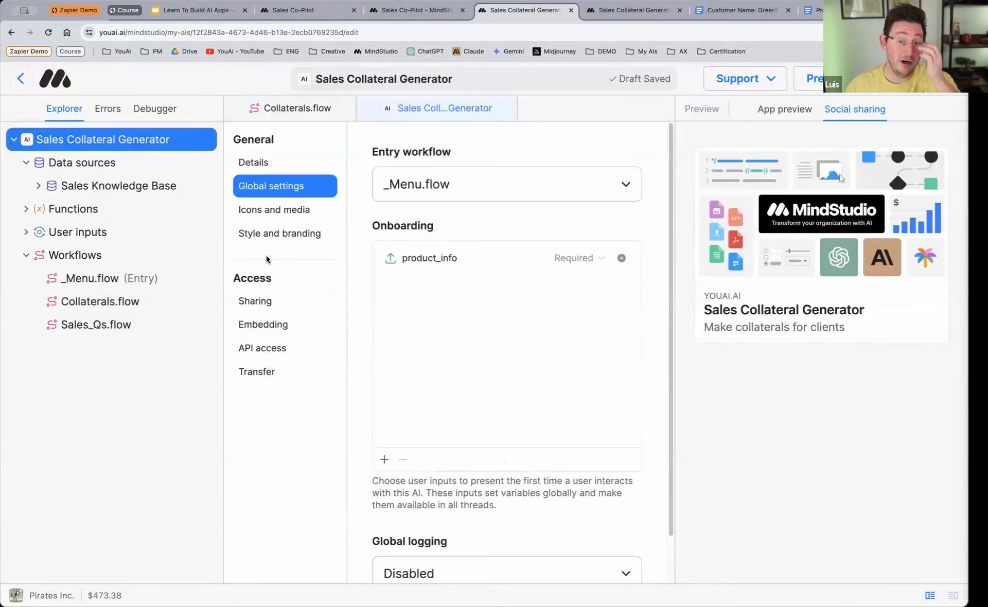
pyautogui.click(267, 330)
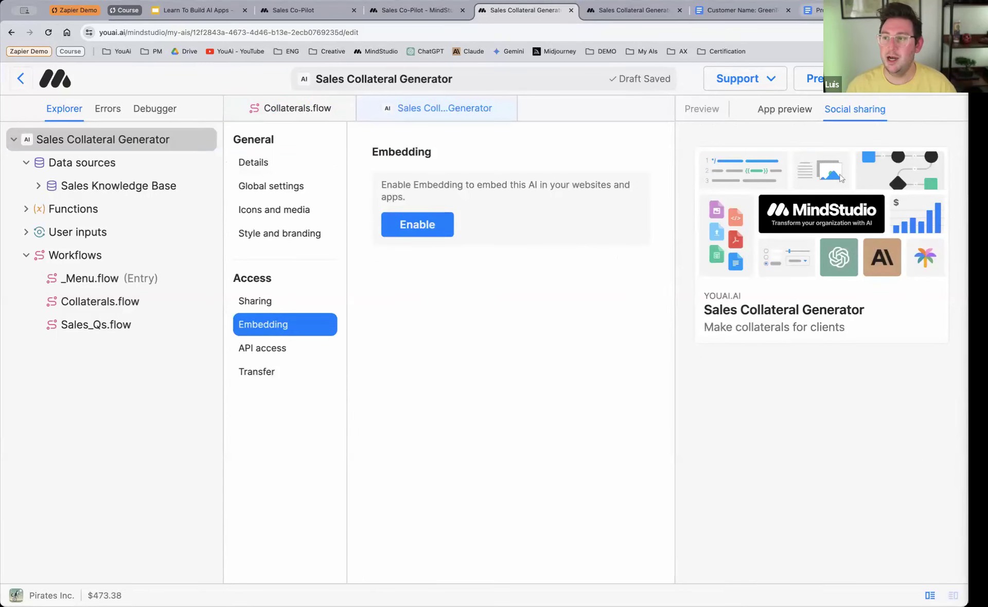
pyautogui.hotkey('ctrl', 't')
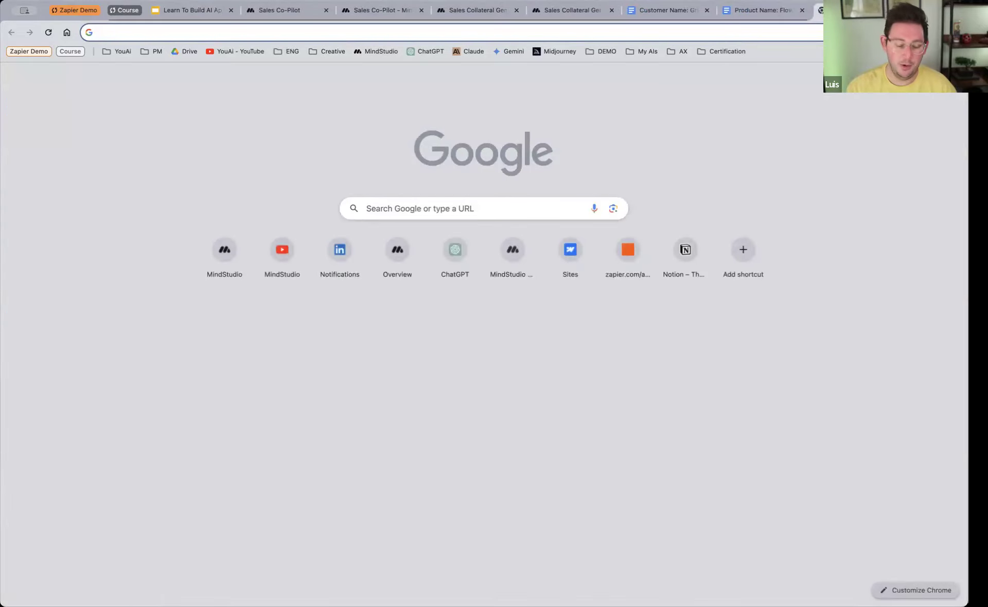
pyautogui.write('webl')
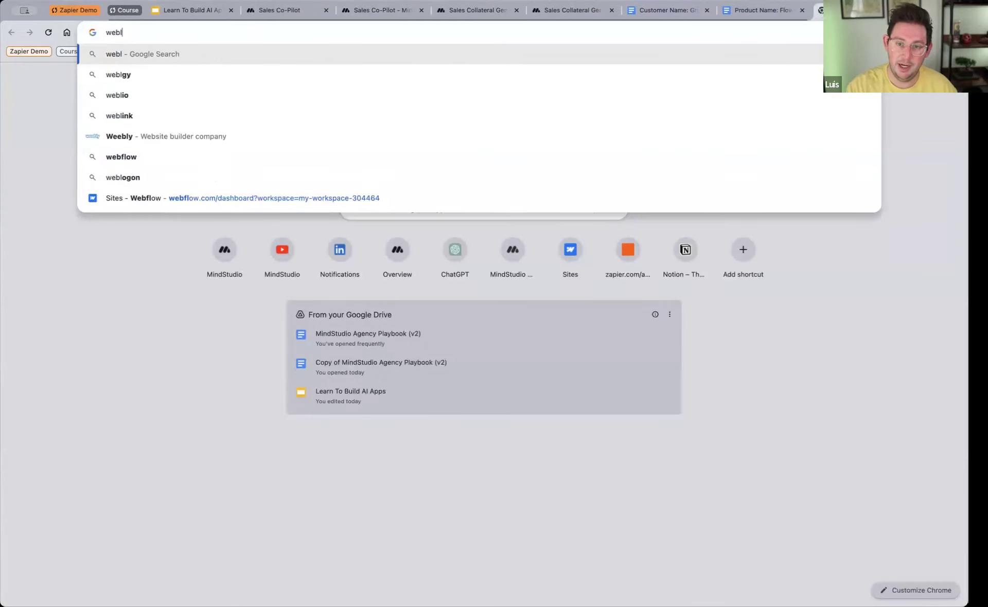
pyautogui.press('Down')
pyautogui.press('Down')
pyautogui.press('Down')
pyautogui.press('Down')
pyautogui.press('Down')
pyautogui.press('Down')
pyautogui.press('Down')
pyautogui.press('Down')
pyautogui.press('Return')
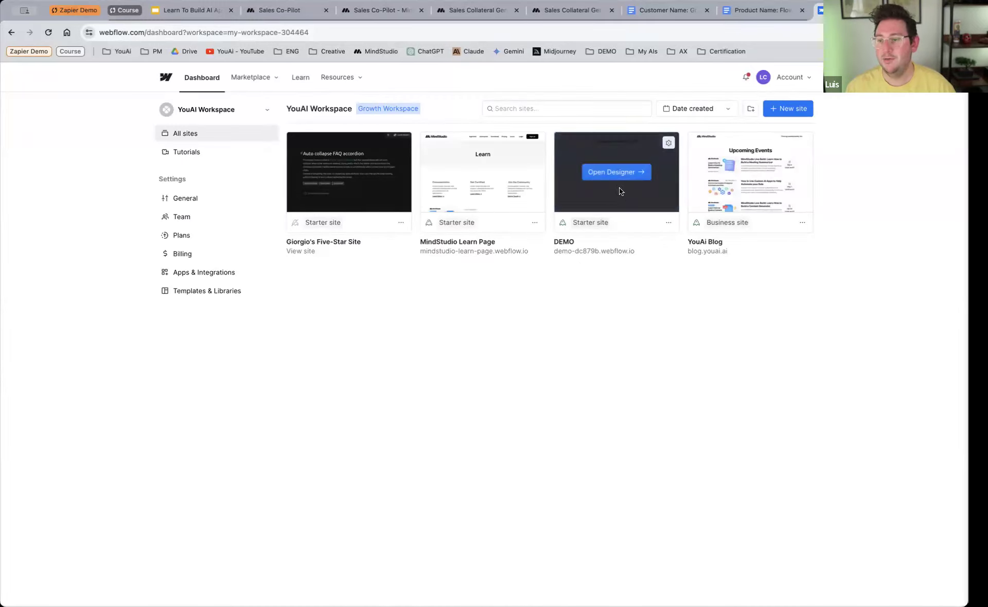
pyautogui.click(618, 174)
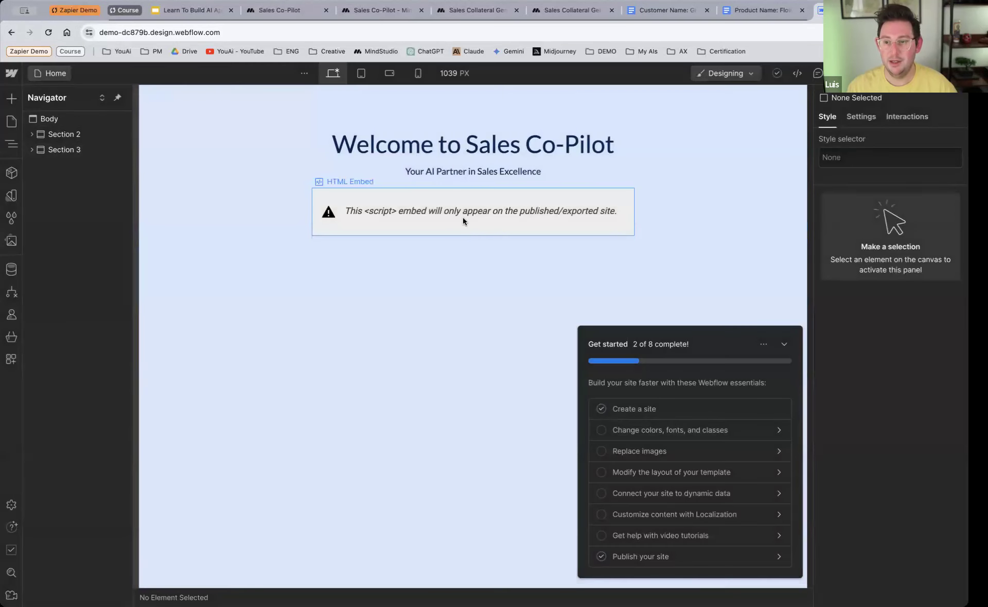
# Step: Hide the Get started tutorial checklist, dismiss the Apps notice, and delete the existing HTML Embed from Section 3
pyautogui.click(462, 217)
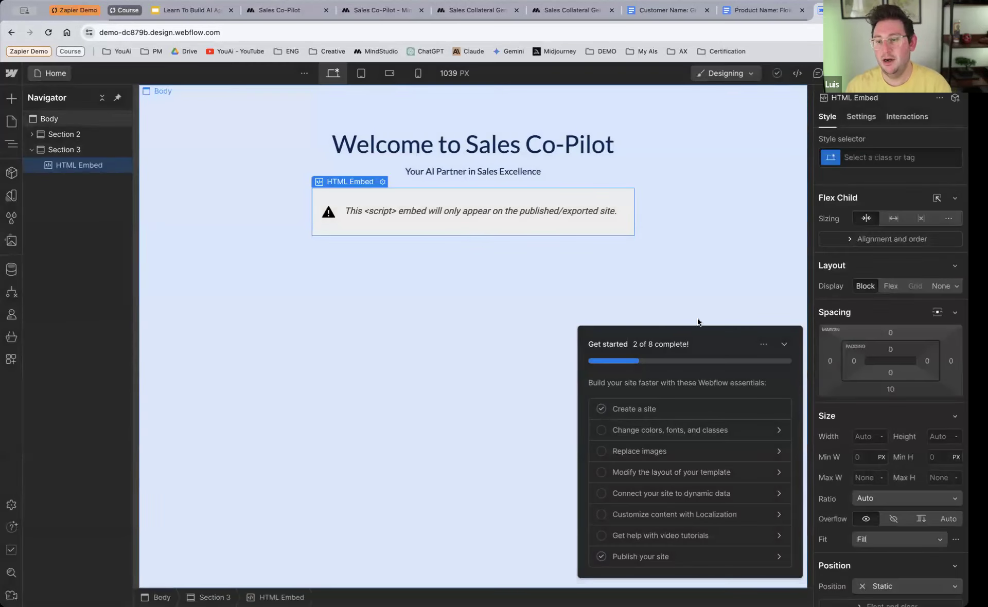
pyautogui.click(784, 343)
pyautogui.click(764, 549)
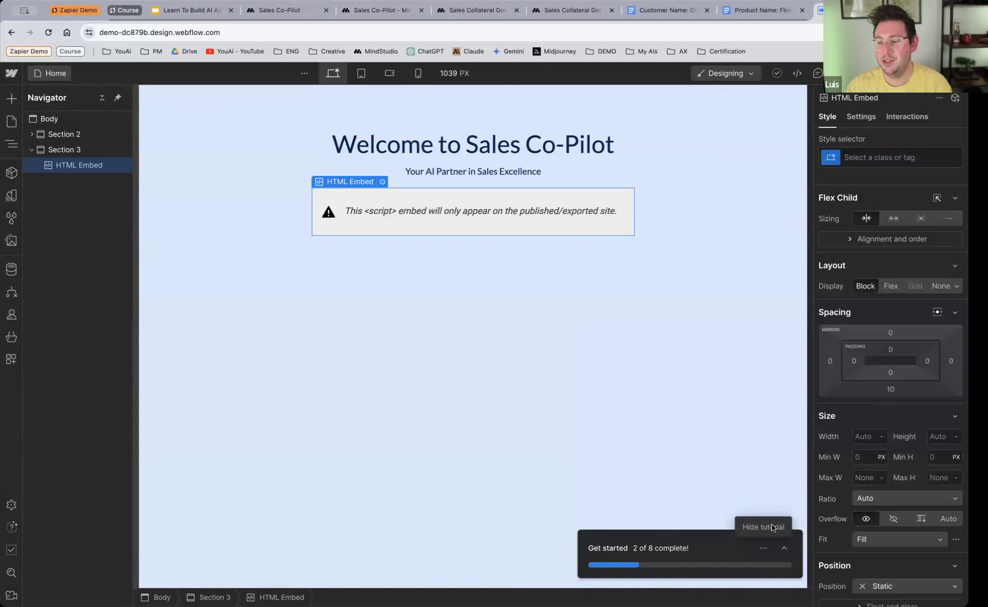
pyautogui.click(770, 523)
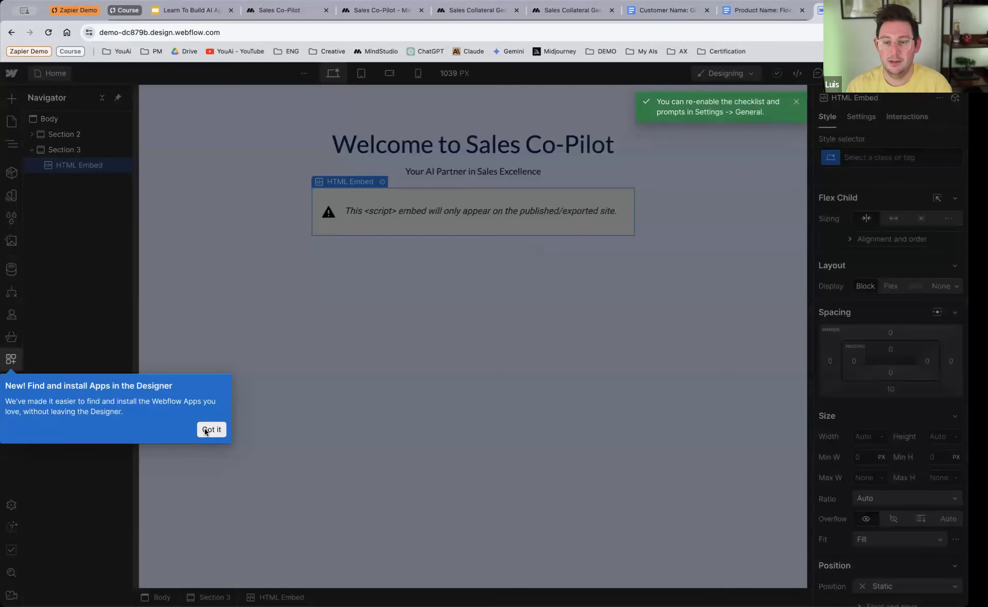
pyautogui.click(205, 431)
pyautogui.press('Delete')
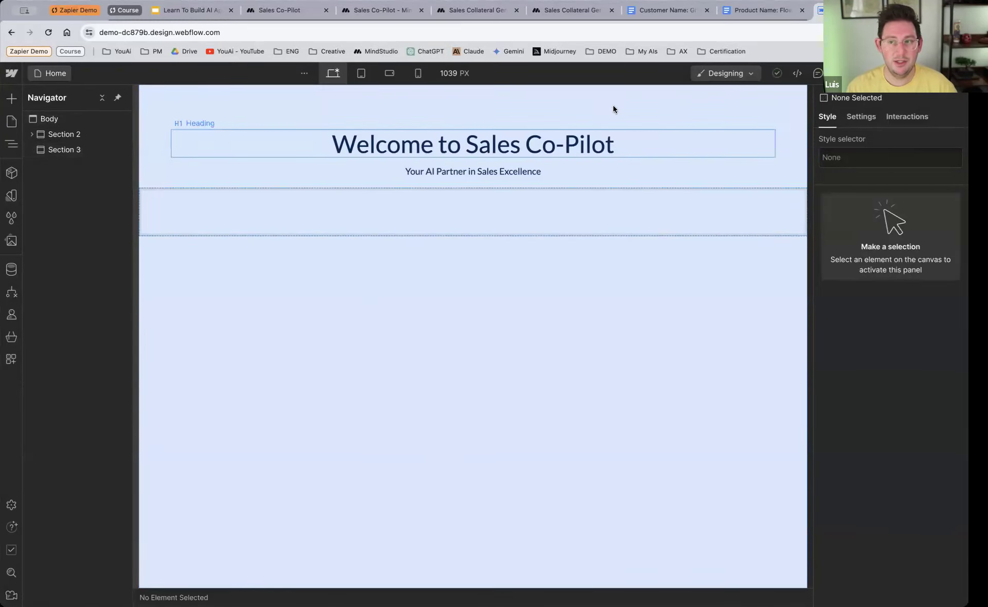
# Step: Close the Sales Collateral Generator draft preview tab and enable Embedding for the AI in MindStudio
pyautogui.click(559, 13)
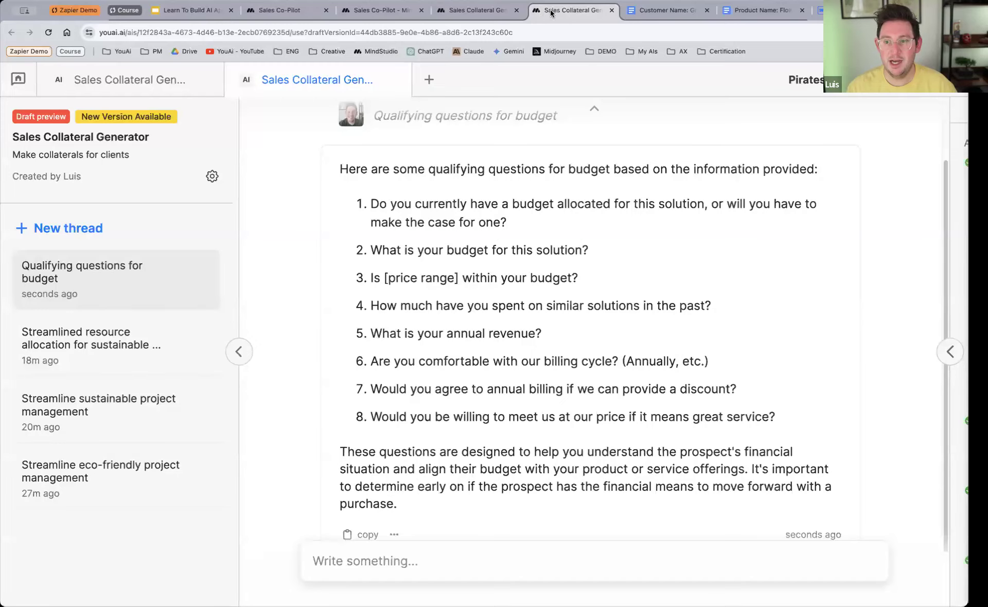
pyautogui.click(611, 11)
pyautogui.click(478, 11)
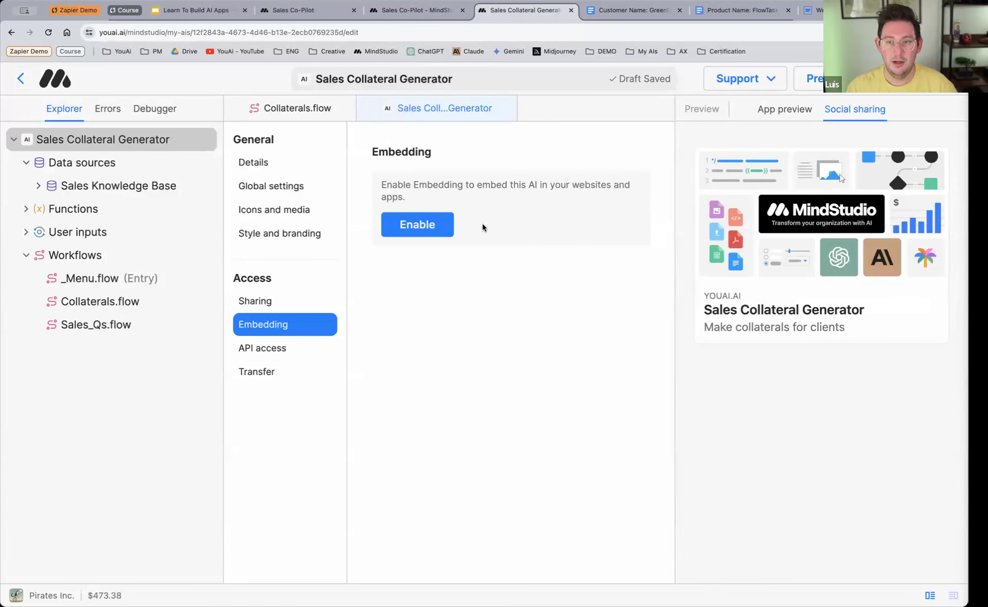
pyautogui.click(419, 229)
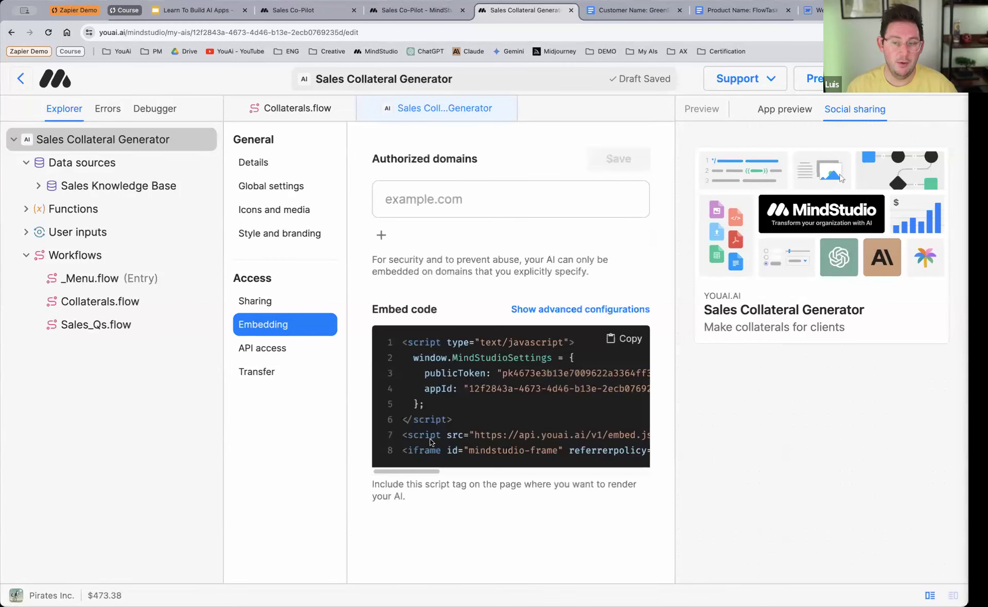
# Step: Enable public access in the AI's Sharing settings and copy its embed code from the Embedding settings
pyautogui.click(278, 303)
pyautogui.click(387, 178)
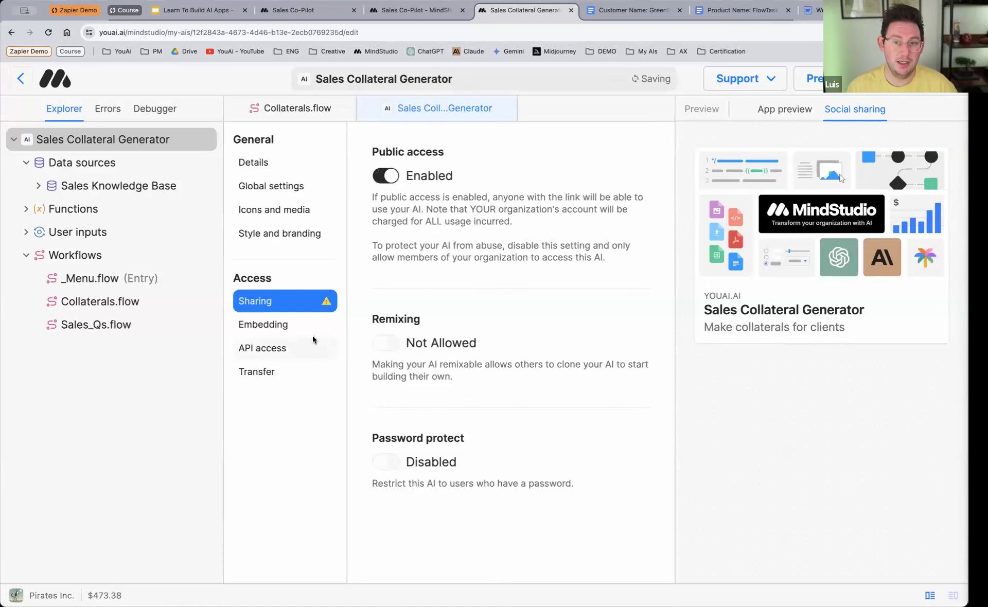
pyautogui.click(282, 330)
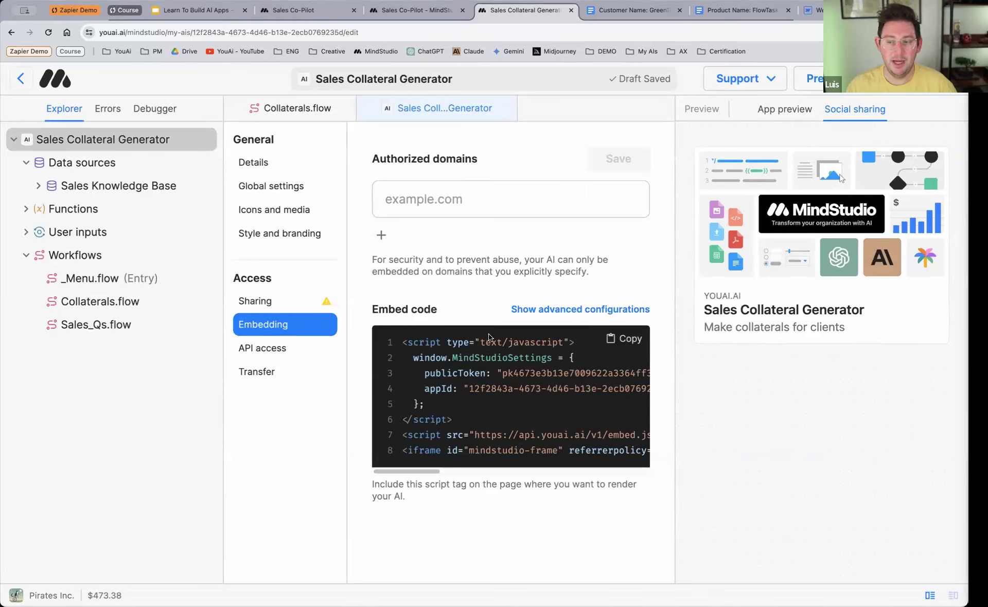
pyautogui.click(619, 345)
# Step: In the Webflow DEMO site, add an Embed element to the empty Section 3 with the copied MindStudio code, including its public token, and save it
pyautogui.click(810, 9)
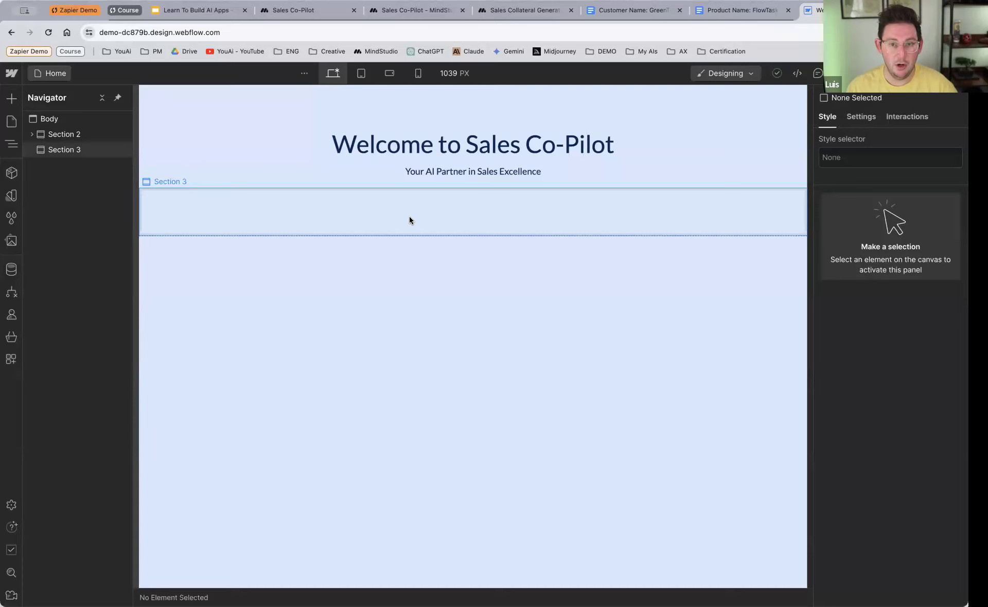
pyautogui.click(16, 98)
pyautogui.scroll(-10, 103, 347)
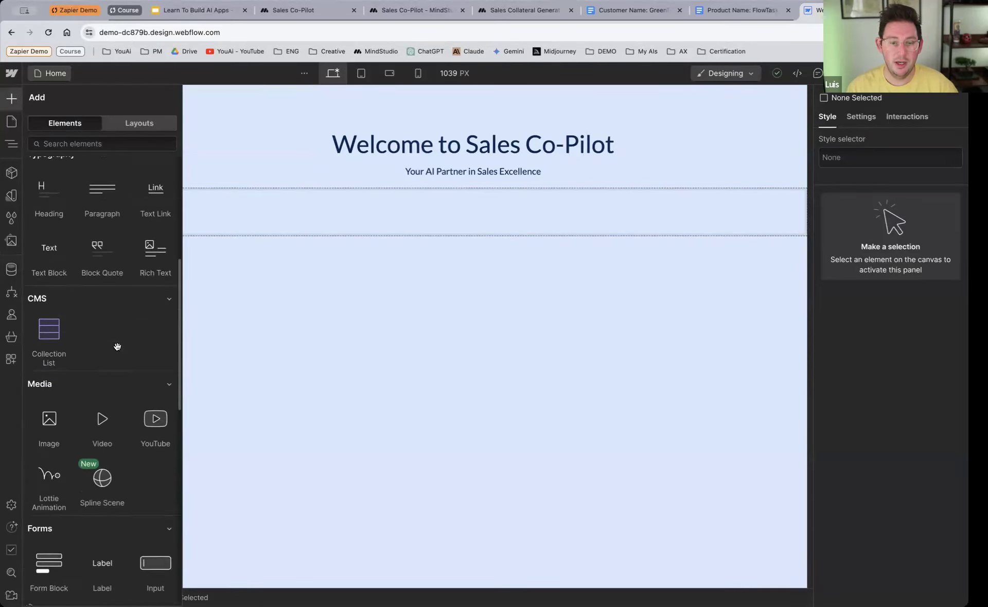
pyautogui.scroll(-6, 118, 346)
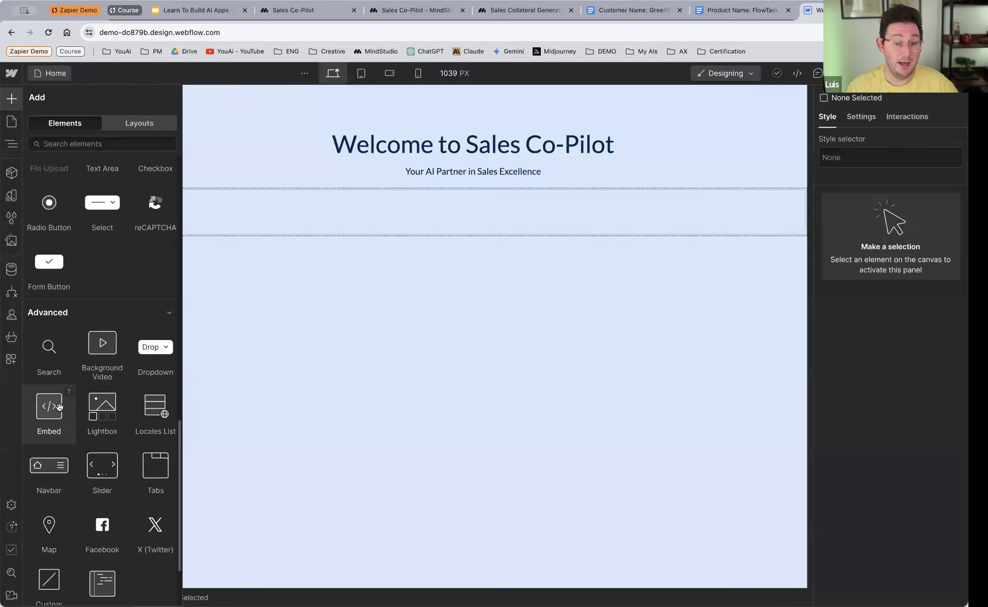
pyautogui.moveTo(45, 410); pyautogui.dragTo(435, 207)
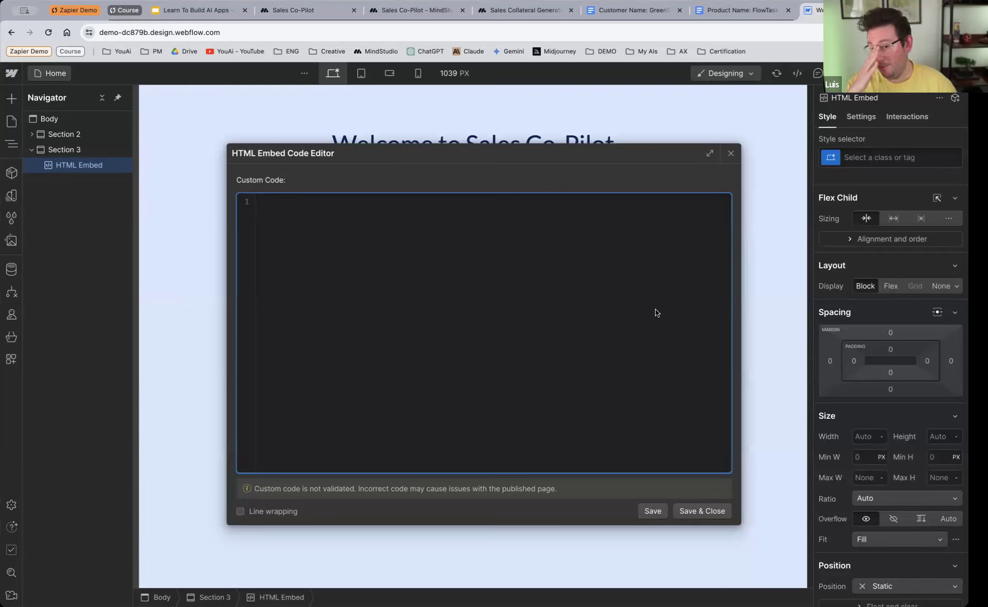
pyautogui.press('super+v')
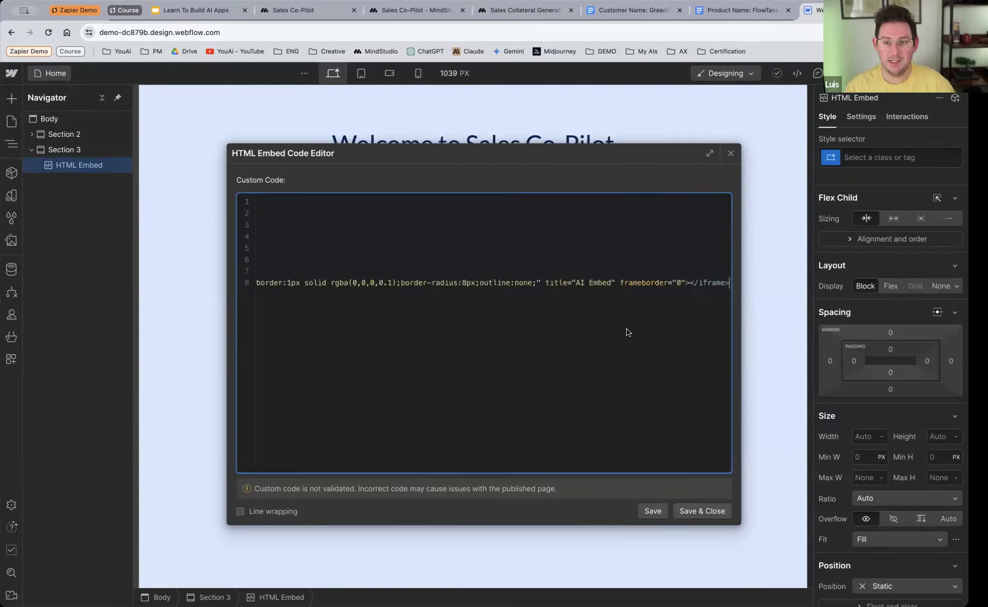
pyautogui.hscroll(-10, 497, 303)
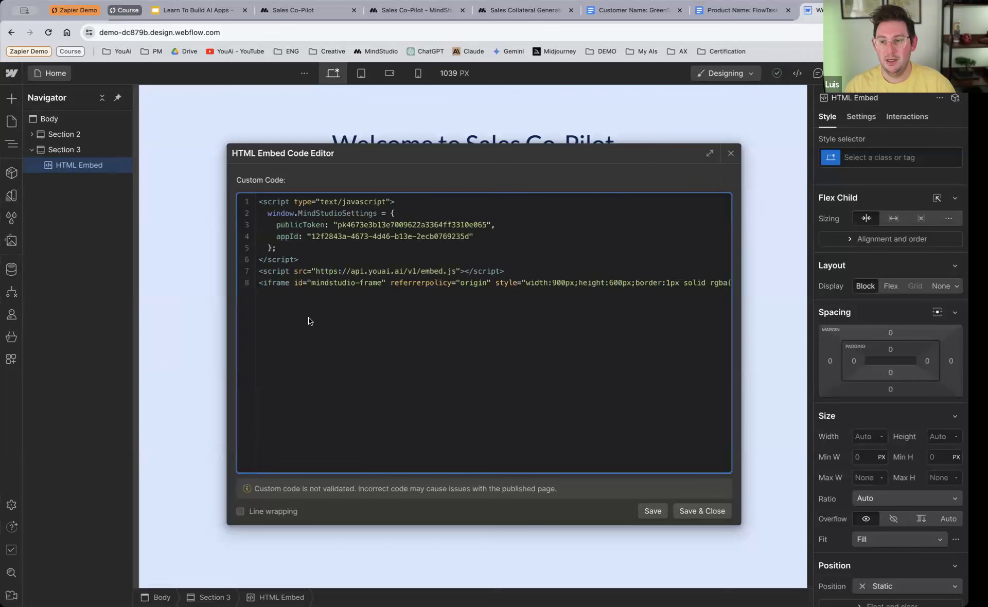
pyautogui.click(705, 511)
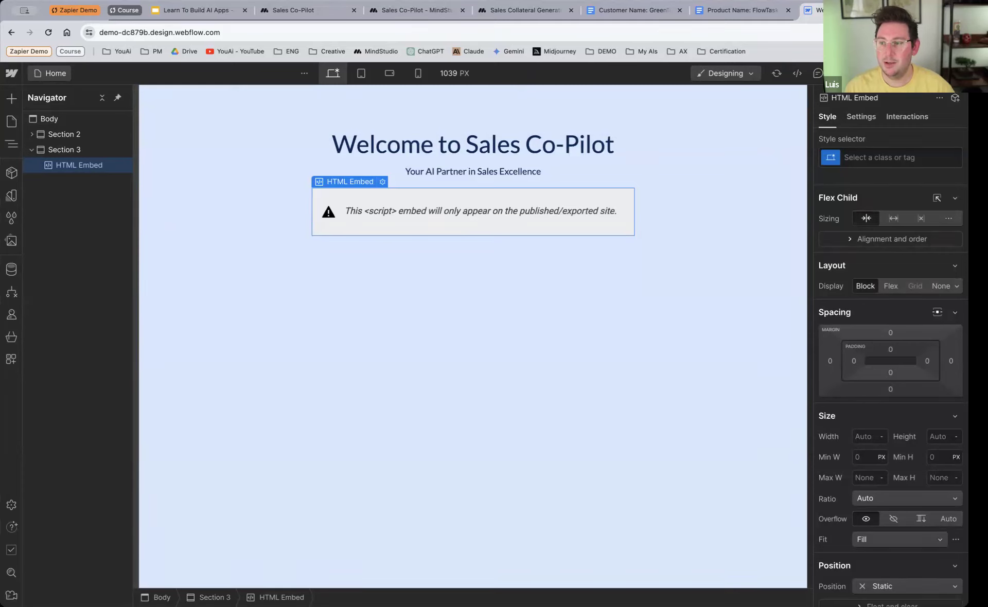
# Step: Publish the site to the demo-dc879b.webflow.io staging domain and open the live page
pyautogui.click(934, 73)
pyautogui.click(909, 259)
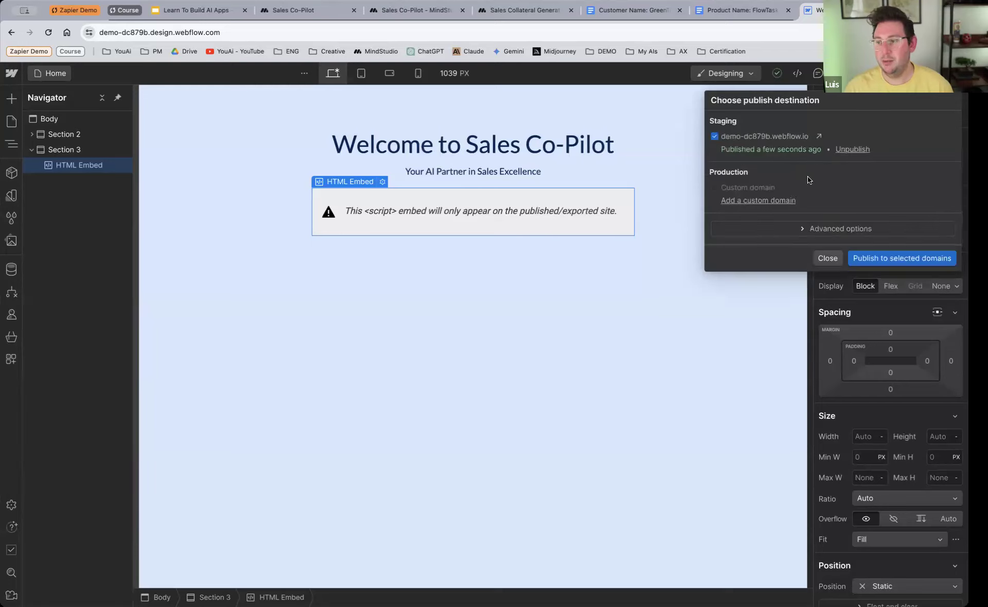
pyautogui.click(816, 137)
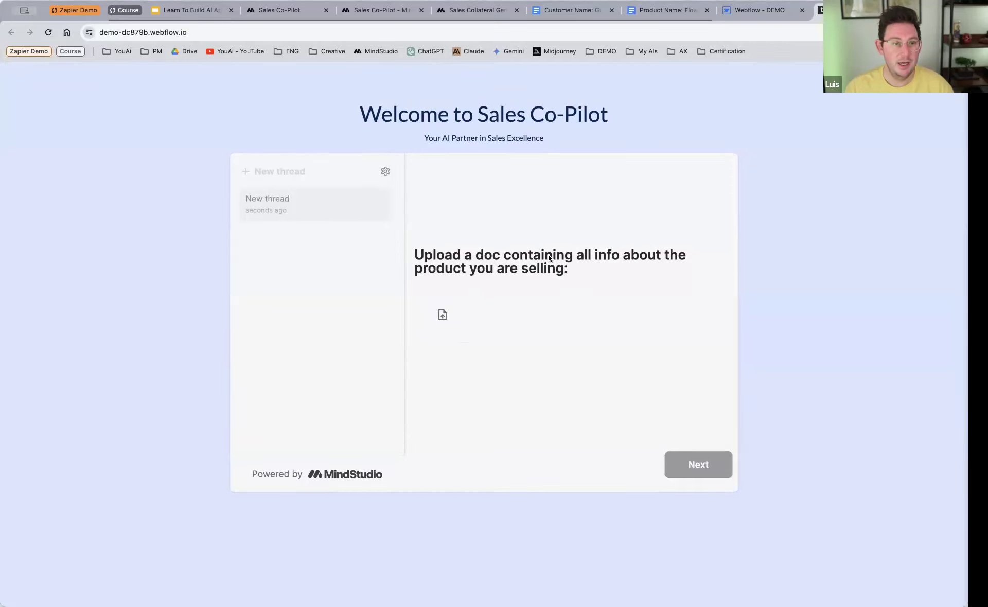
# Step: Reopen the HTML Embed code in Webflow, turn on line wrapping, examine the iframe's width and height values, and save and close the editor
pyautogui.click(748, 10)
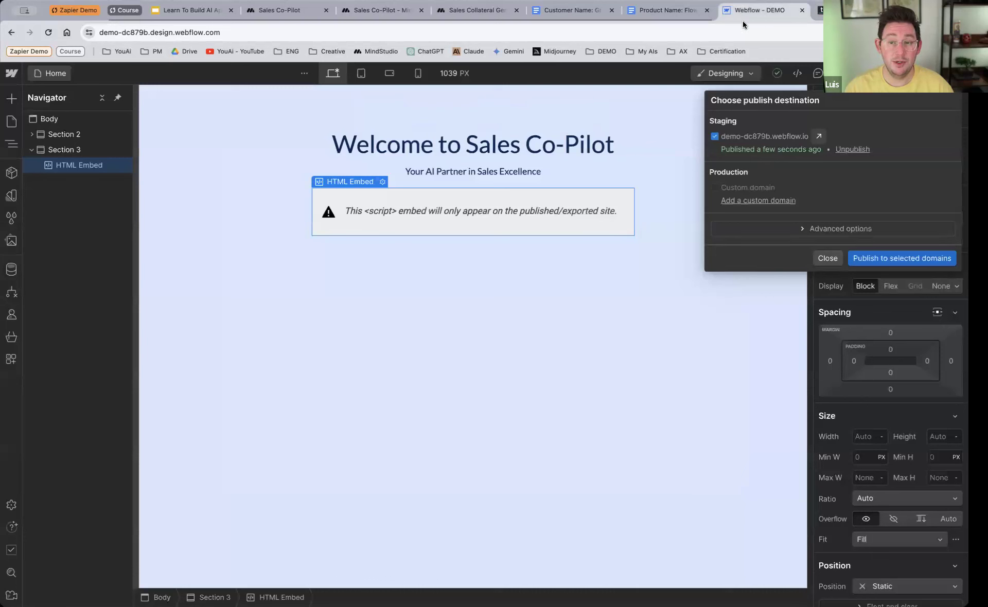
pyautogui.doubleClick(477, 217)
pyautogui.hscroll(-5, 469, 314)
pyautogui.hscroll(-5, 469, 314)
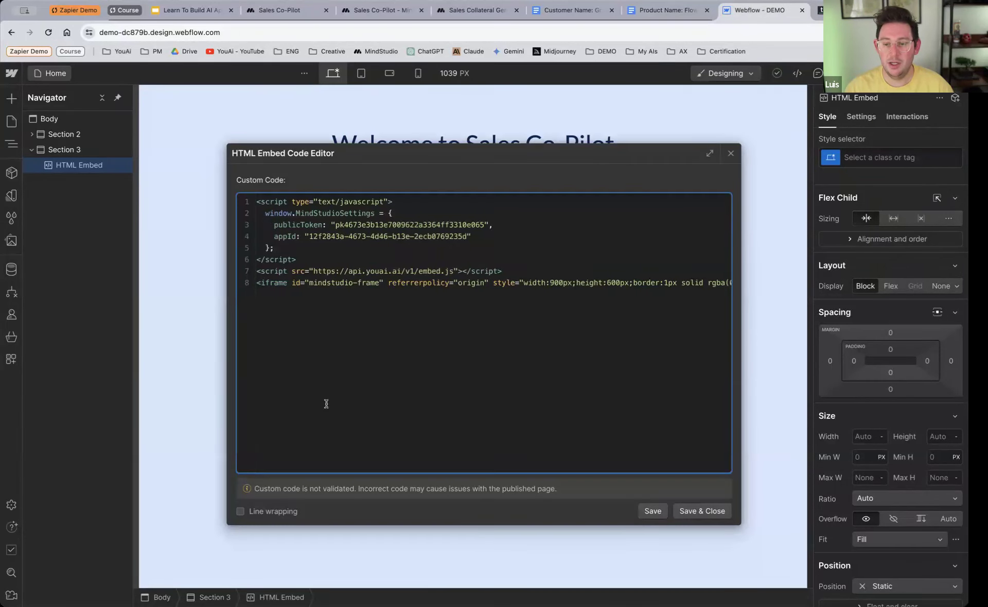
pyautogui.click(240, 512)
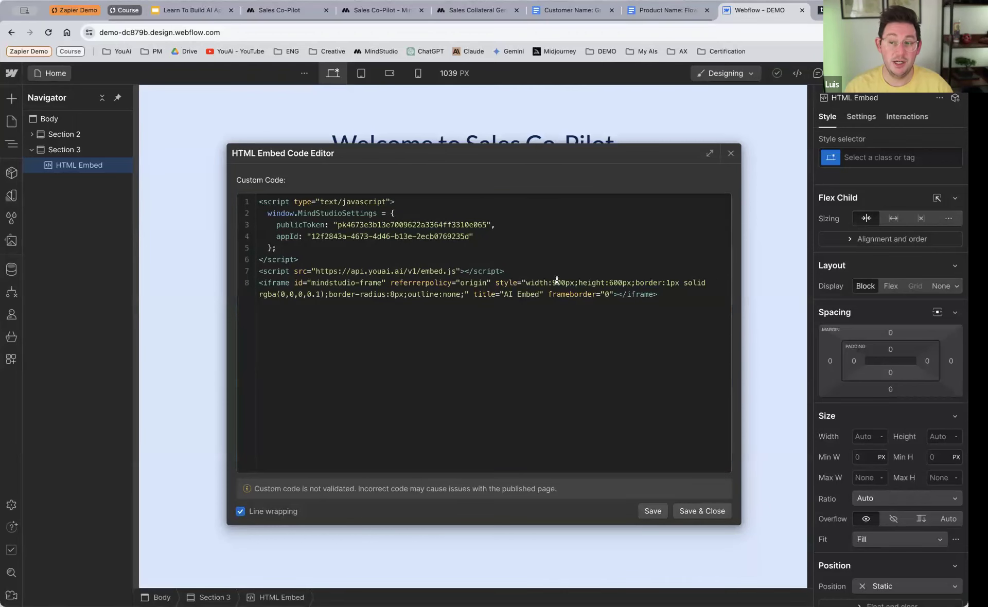
pyautogui.moveTo(553, 282); pyautogui.dragTo(629, 281)
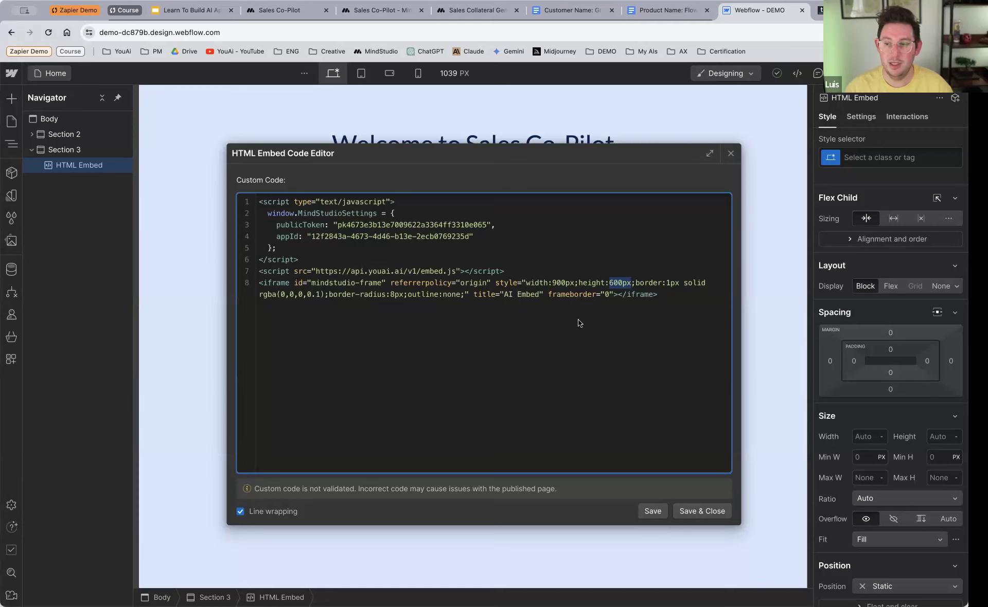
pyautogui.click(684, 510)
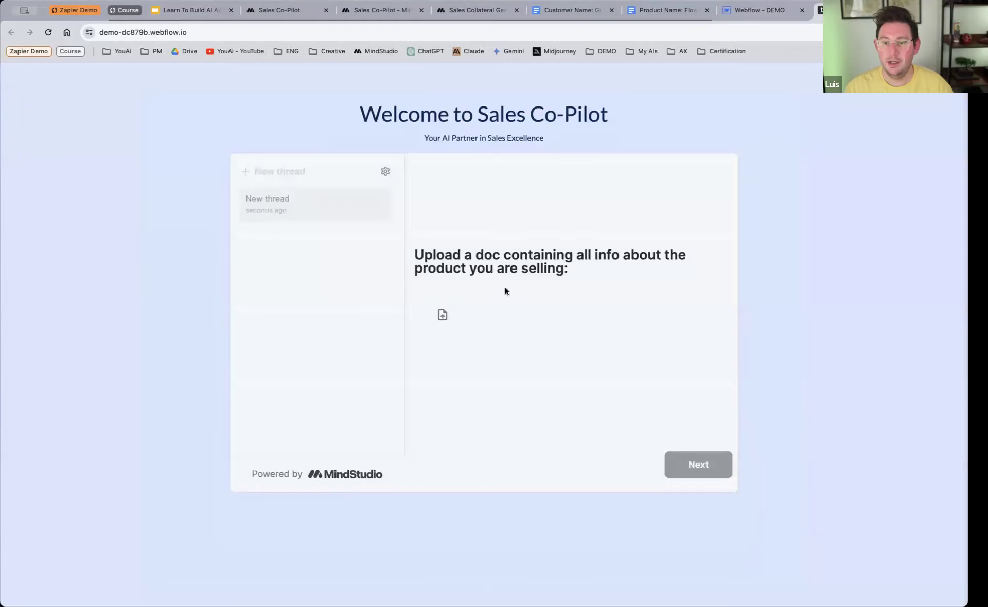
# Step: For the embedded AI's product document, choose PandaDoc-Sales.pdf, and instead select Customer Name_ GreenTech Solutions.pdf from the Sales Copilot V2 folder
pyautogui.click(444, 322)
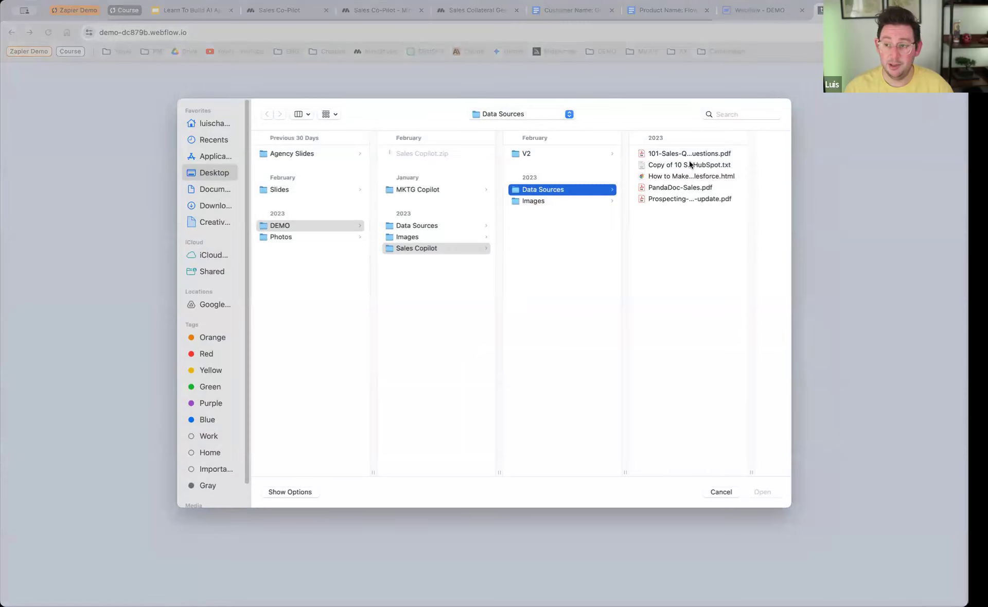
pyautogui.doubleClick(674, 188)
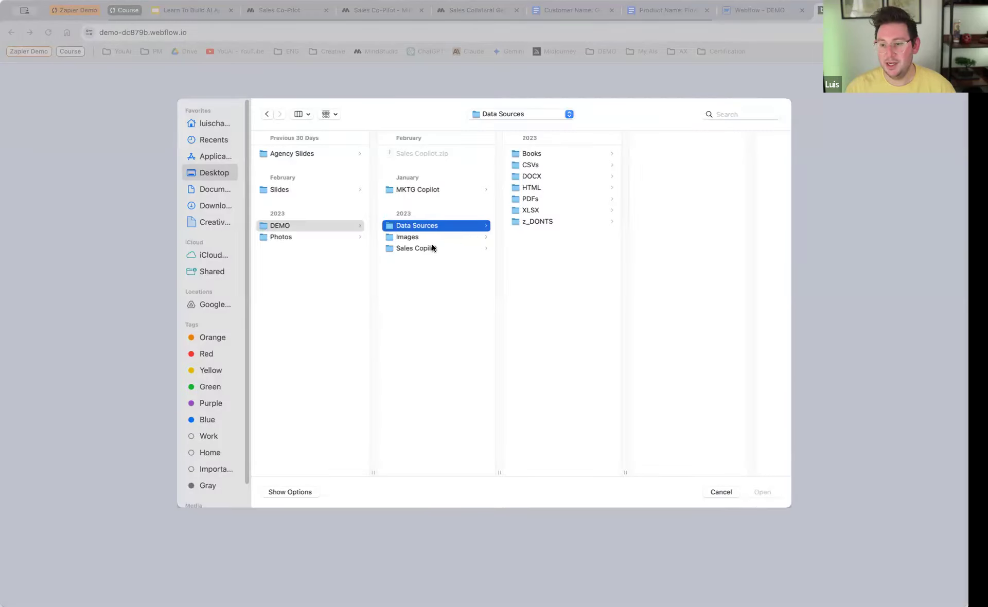
pyautogui.click(432, 246)
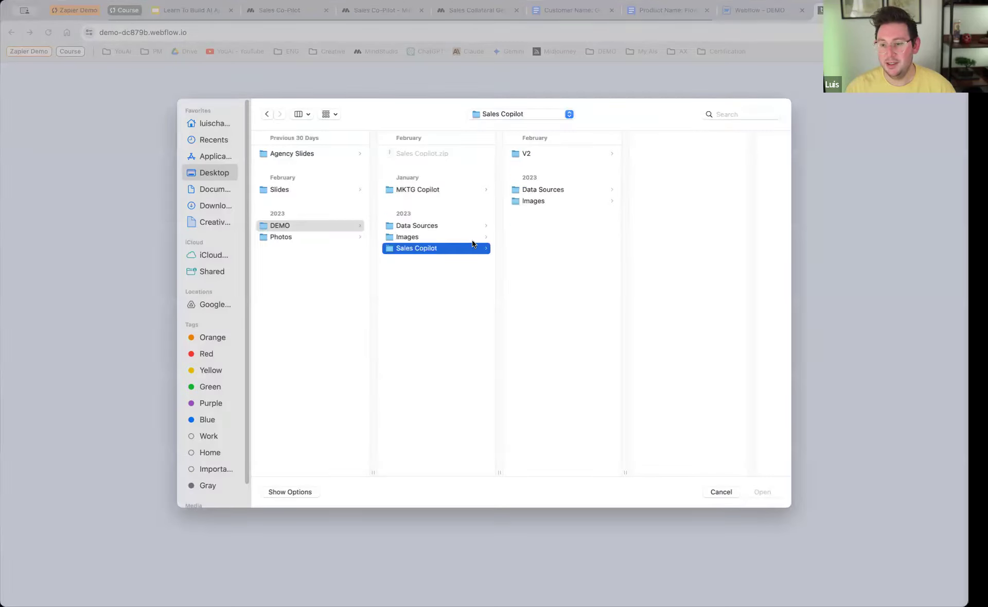
pyautogui.click(527, 153)
pyautogui.click(685, 164)
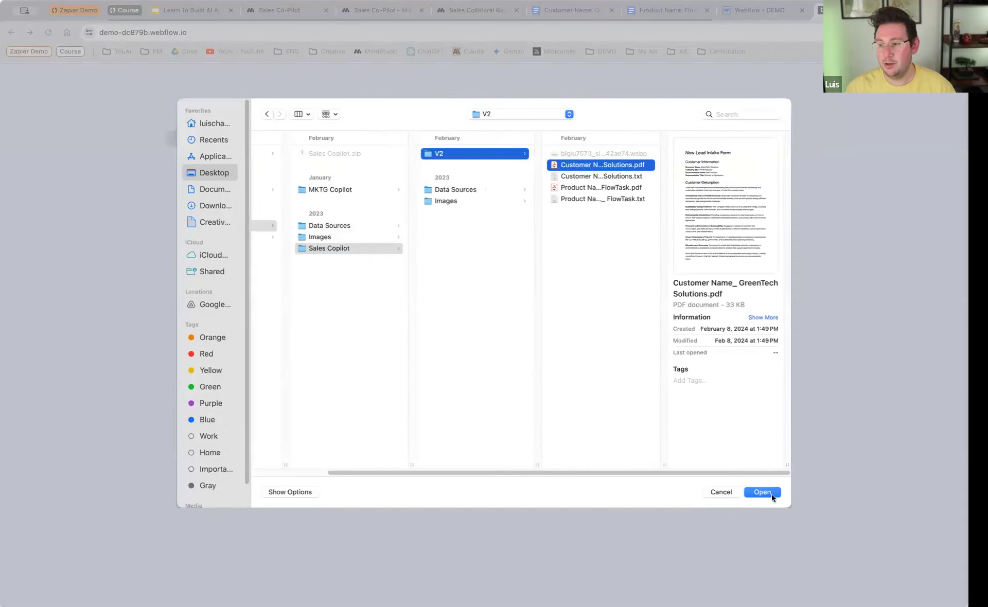
pyautogui.click(762, 491)
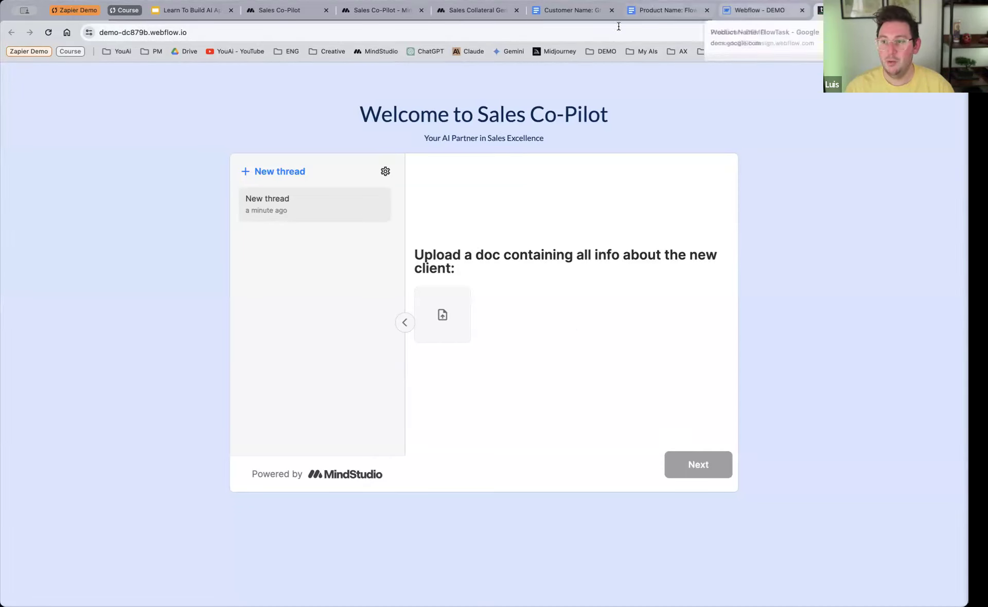
# Step: Return to the Sales Collateral Generator in MindStudio, show the advanced embed configurations, and examine the userId and launchVariables settings in the code
pyautogui.click(459, 21)
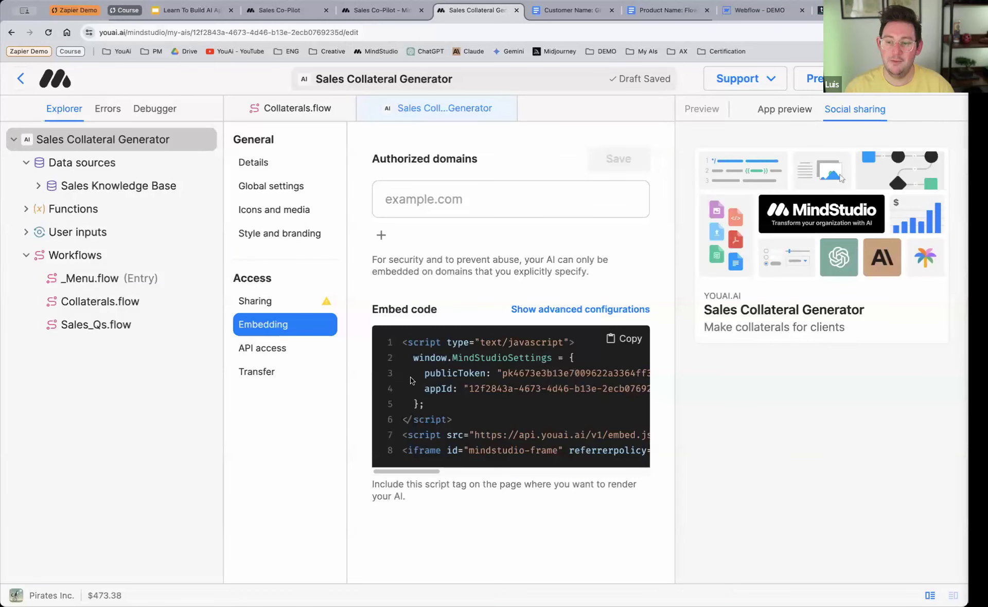
pyautogui.click(547, 311)
pyautogui.scroll(-6, 494, 352)
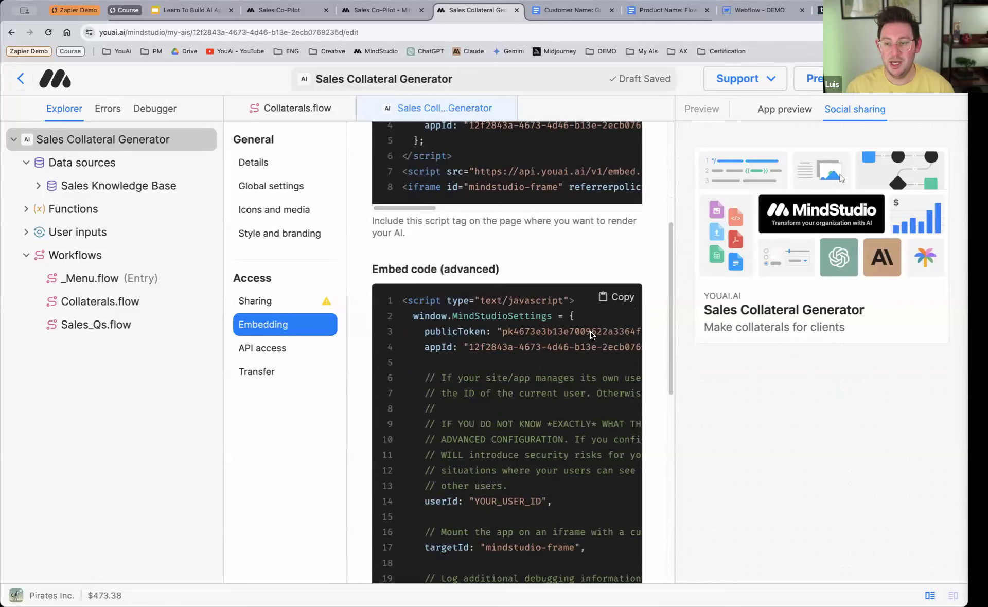
pyautogui.scroll(-1, 569, 319)
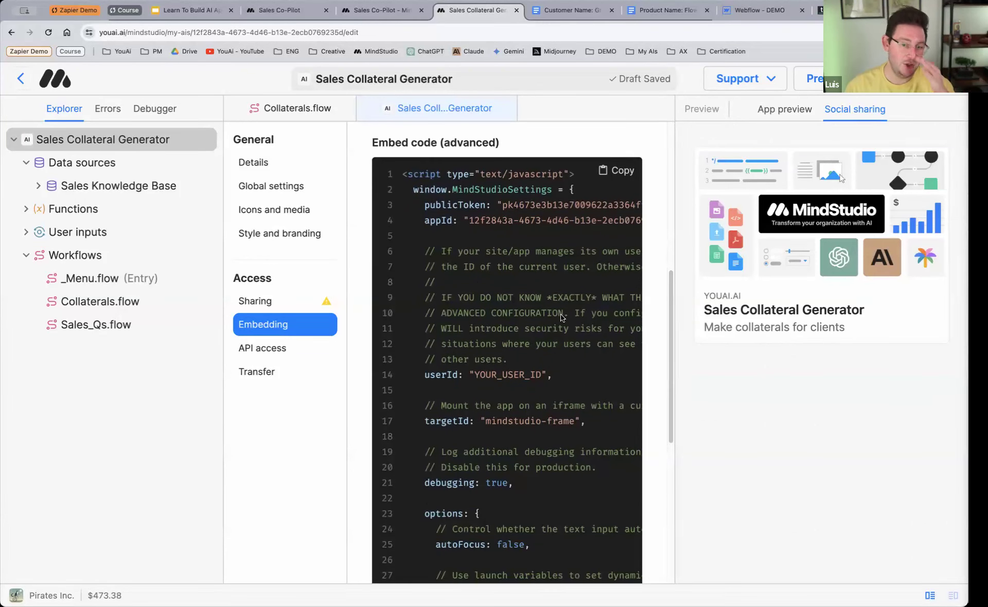
pyautogui.doubleClick(507, 379)
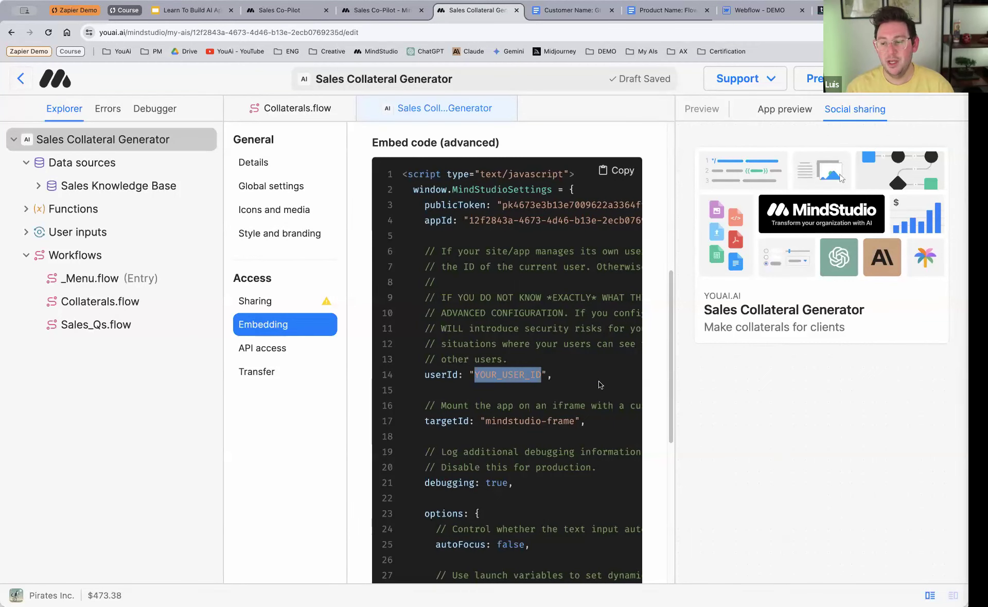
pyautogui.scroll(-5, 598, 385)
pyautogui.scroll(-1, 599, 385)
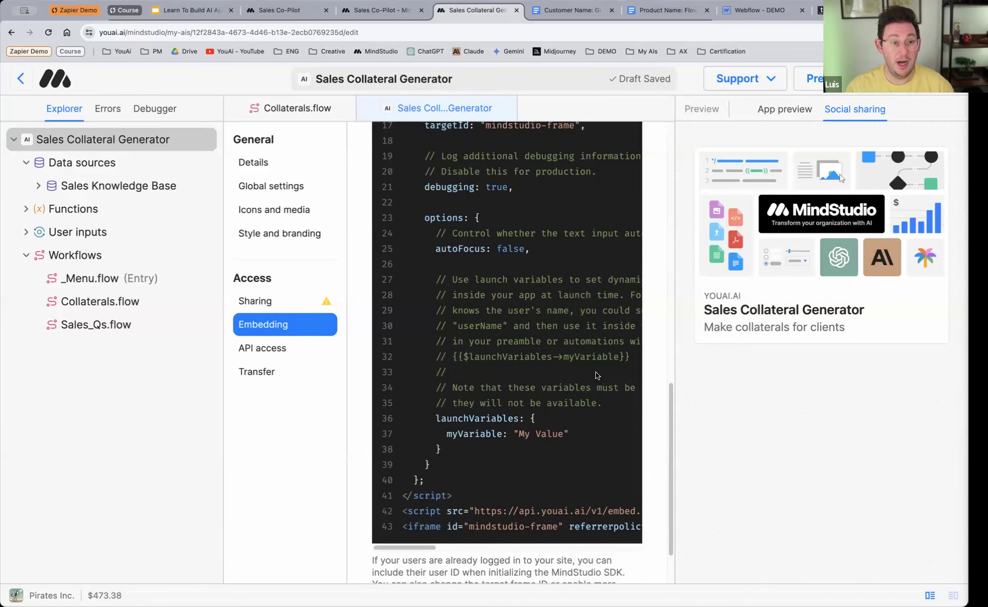
pyautogui.scroll(6, 538, 364)
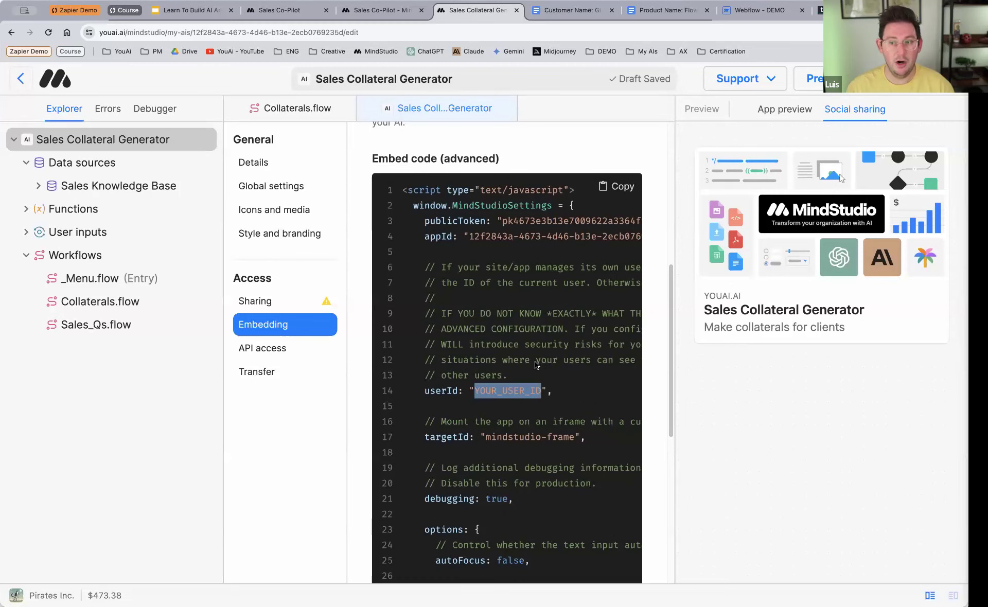
pyautogui.scroll(5, 538, 363)
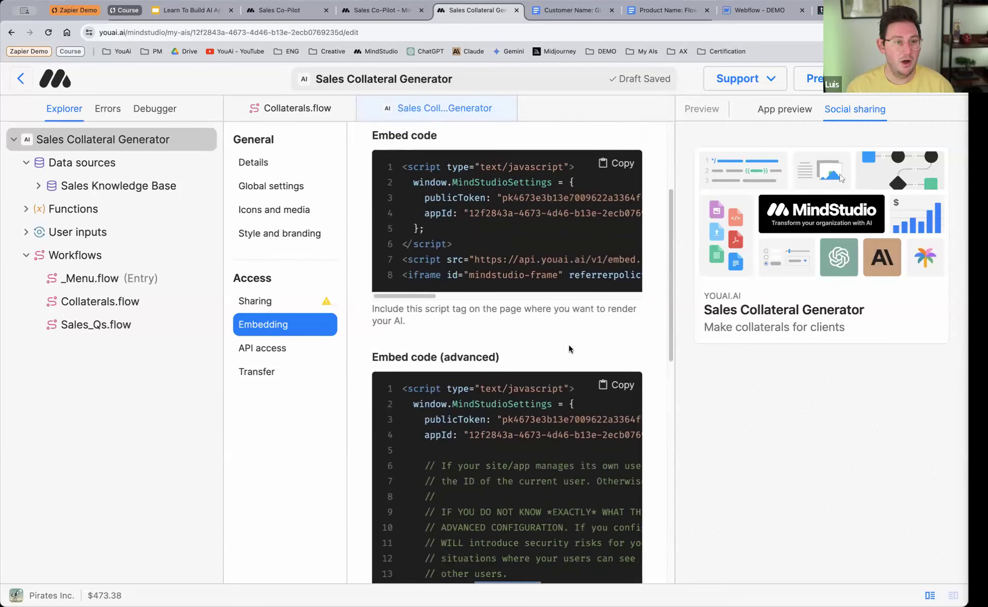
pyautogui.scroll(-3, 644, 355)
pyautogui.scroll(-1, 643, 355)
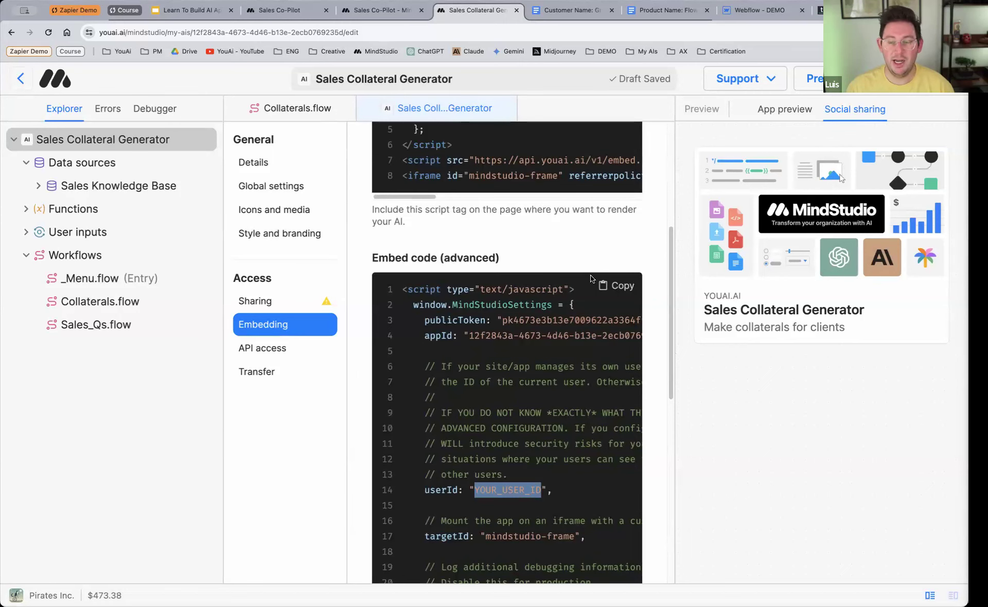
pyautogui.scroll(6, 597, 309)
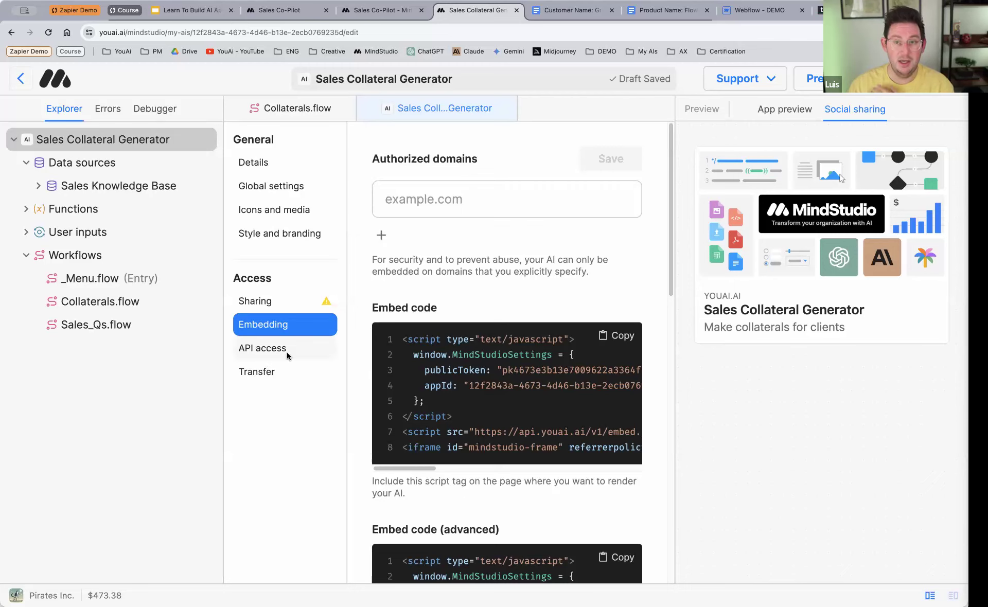
# Step: Examine the Basic.flow and Logic.flow automations in Sales Collateral Generator (Zapier), and switch to Zapier to view the Pt.2 Add Sales Collaterals To Trello Zap
pyautogui.click(125, 10)
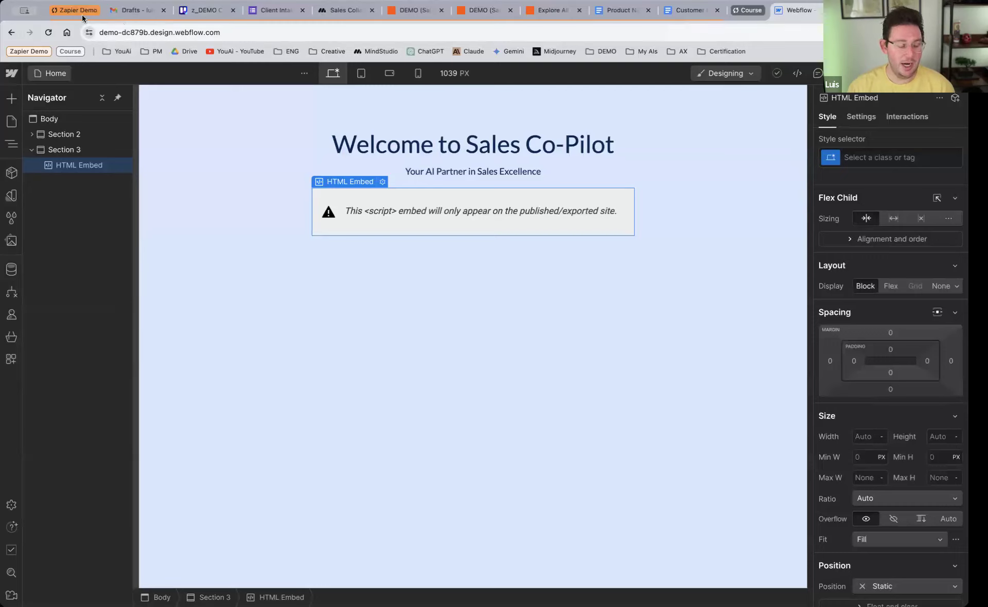
pyautogui.click(340, 10)
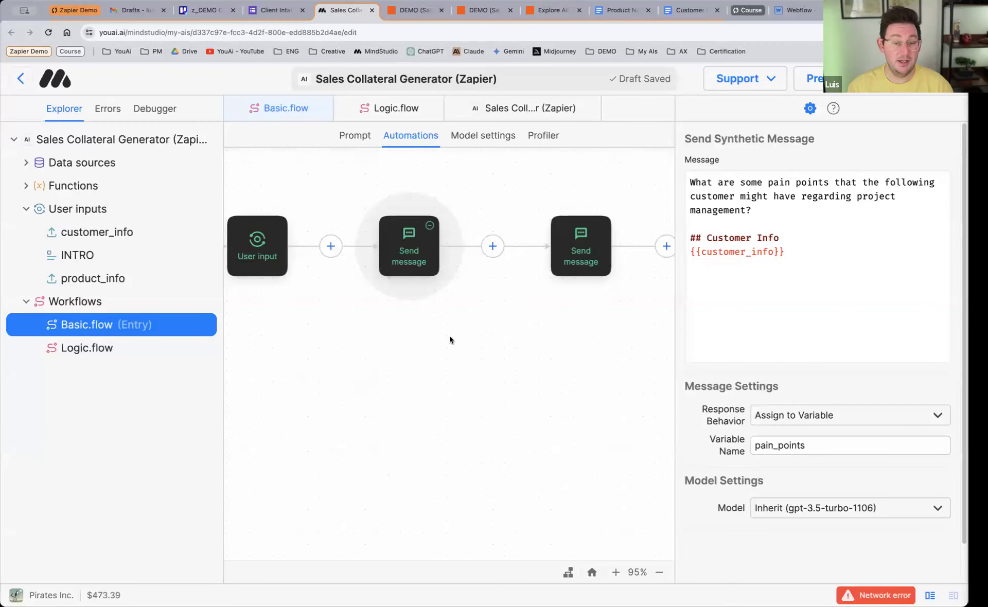
pyautogui.scroll(2, 451, 336)
pyautogui.scroll(2, 457, 341)
pyautogui.hscroll(4, 457, 342)
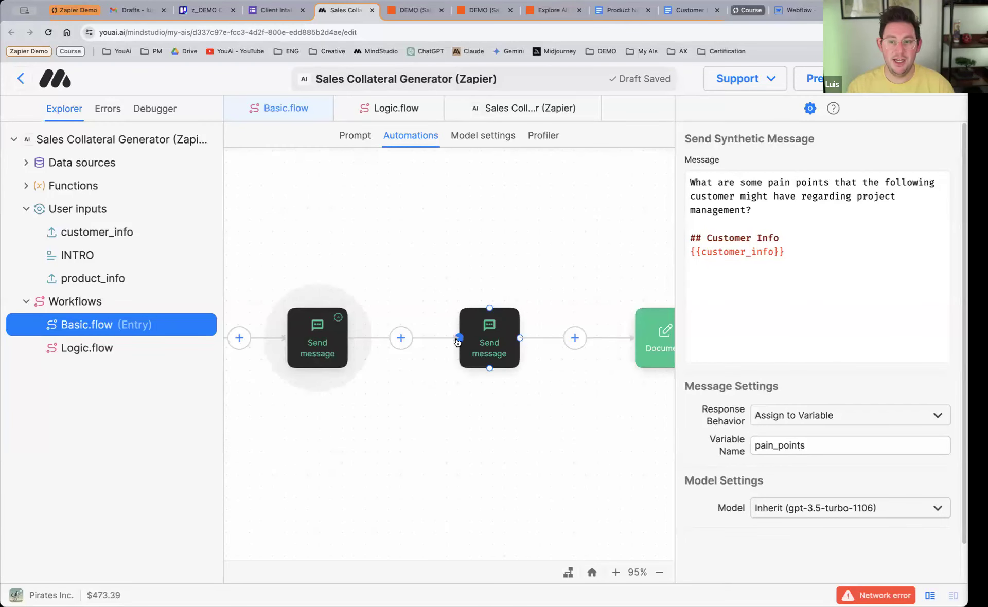
pyautogui.click(100, 354)
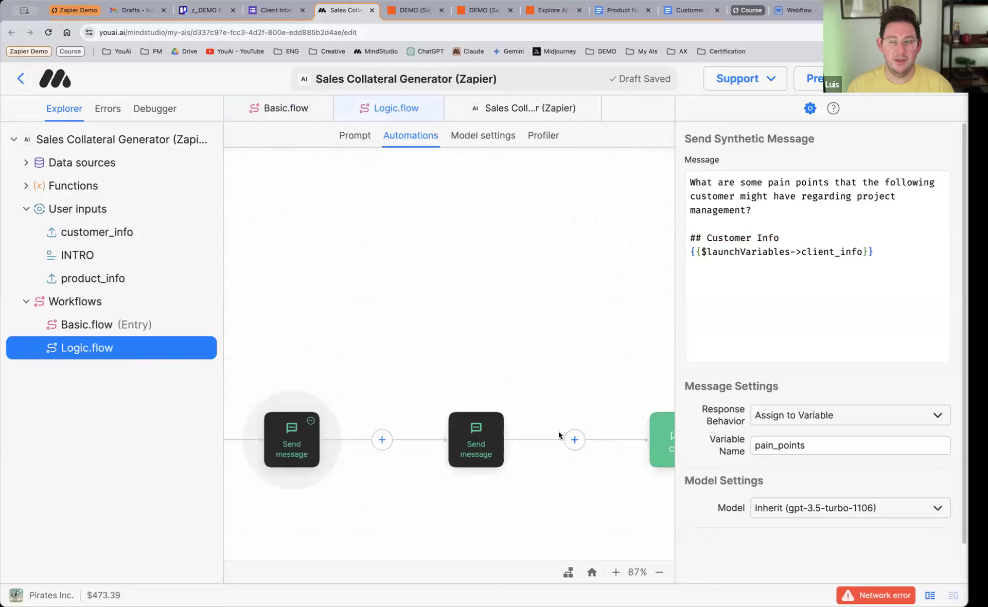
pyautogui.hscroll(-6, 560, 431)
pyautogui.scroll(-2, 560, 432)
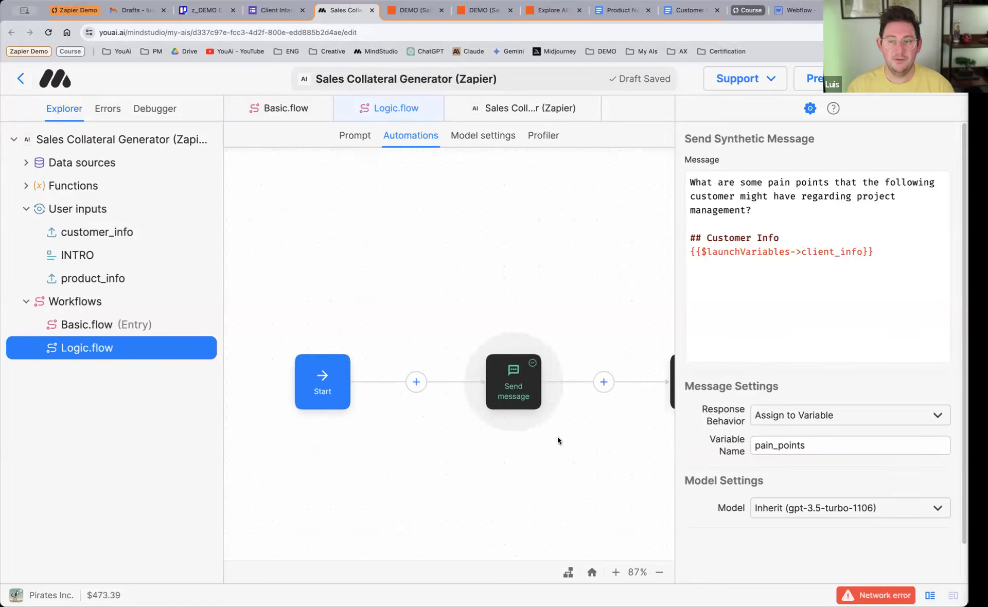
pyautogui.scroll(-1, 558, 443)
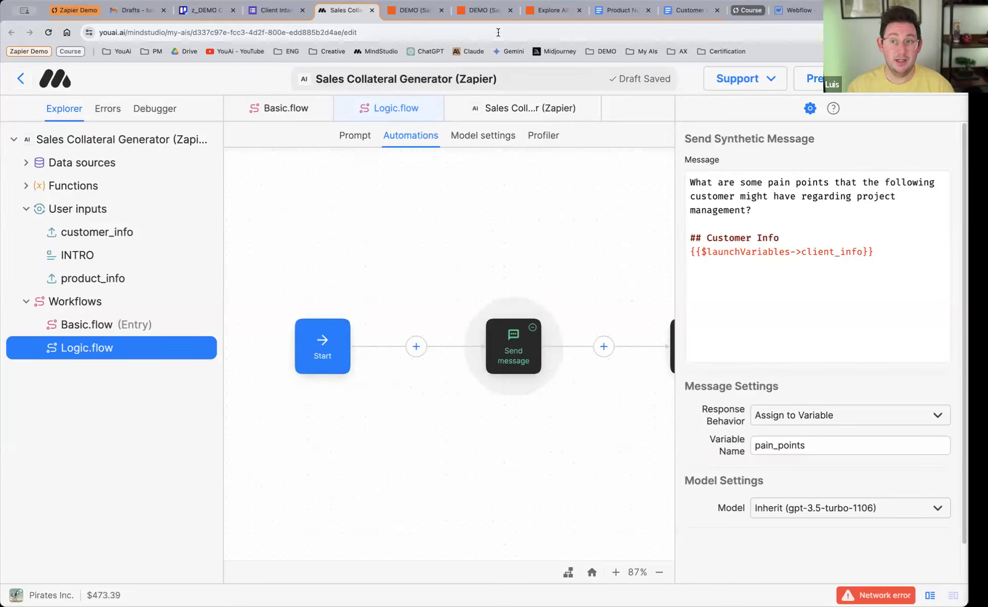
pyautogui.click(484, 11)
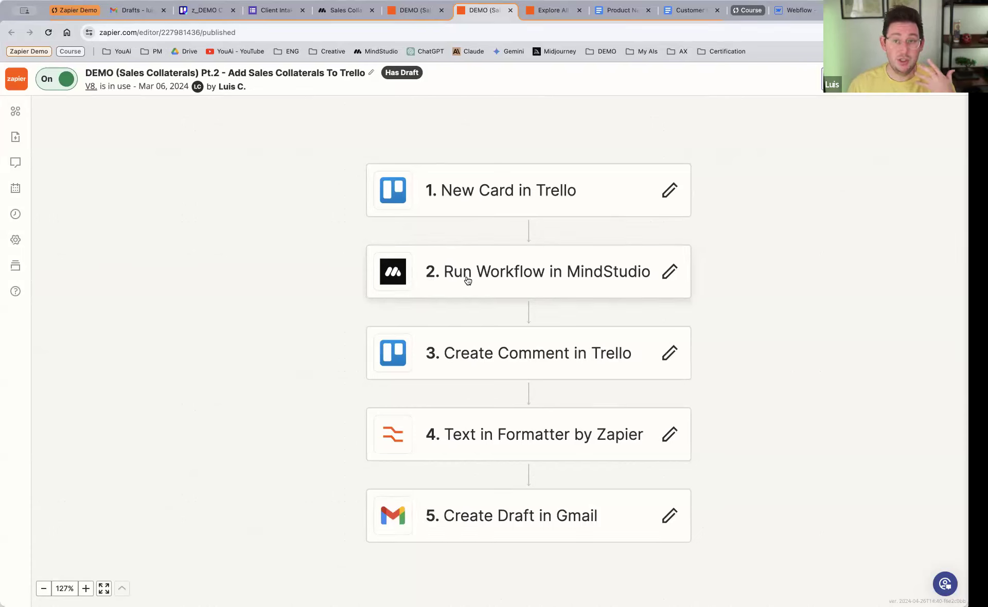
# Step: Switch to the Client Intake Form in Google Forms, enter Greentech solutions as the company name, and fill in the point of contact's full name
pyautogui.click(271, 15)
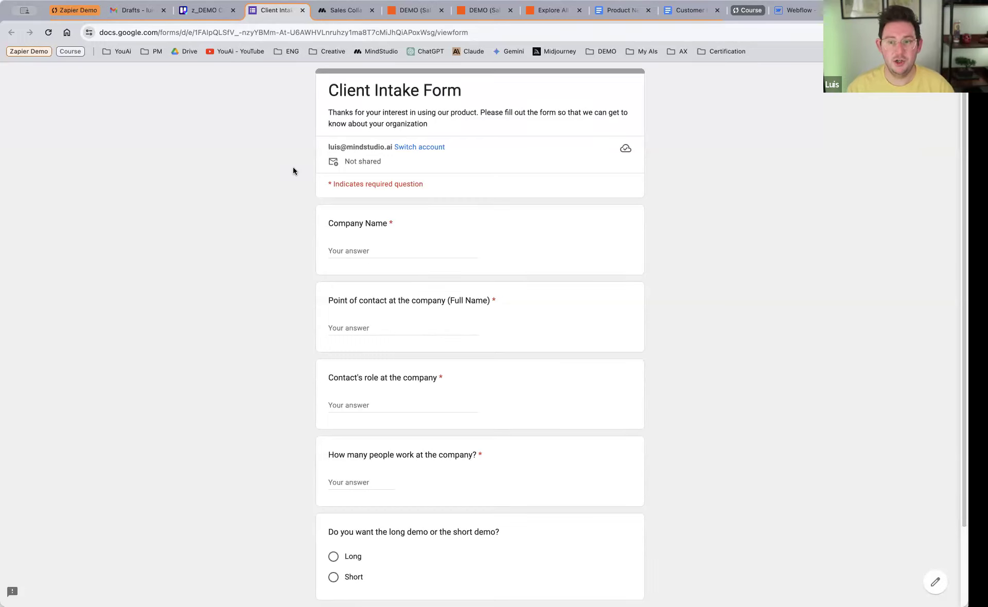
pyautogui.click(372, 250)
pyautogui.write('GR')
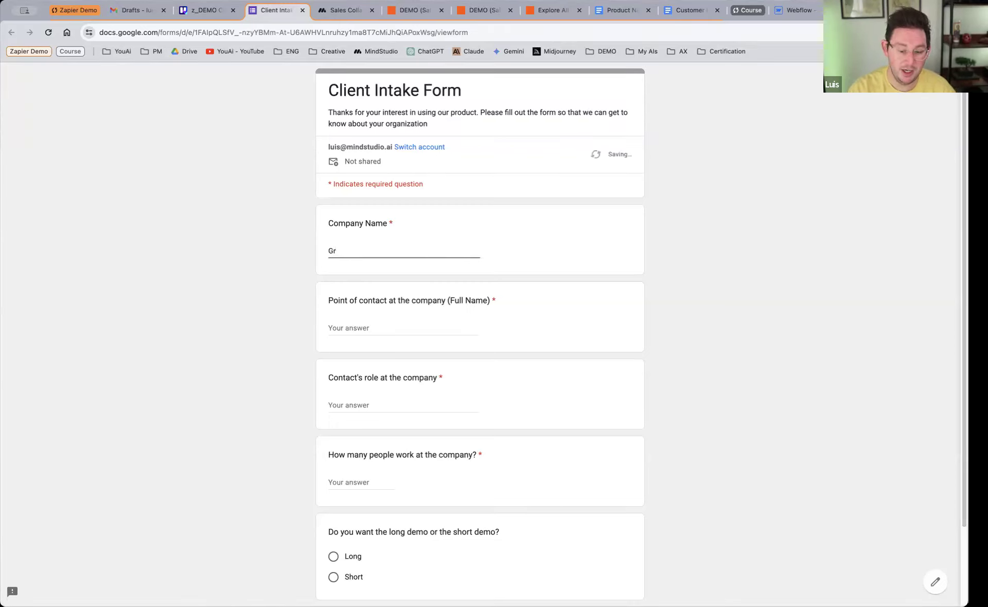
pyautogui.write('eentech solutions')
pyautogui.press('Tab')
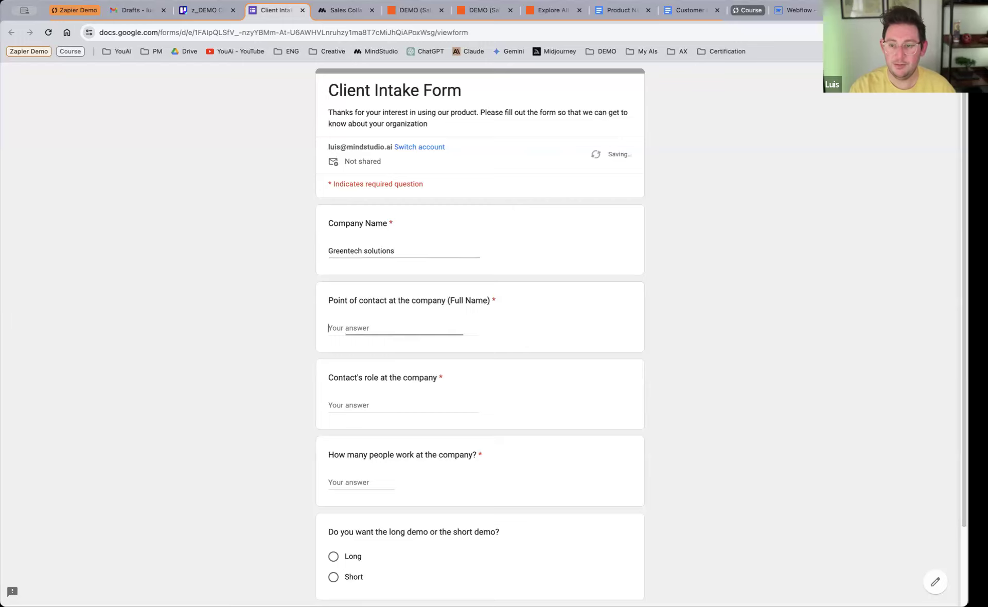
pyautogui.write('Alex joh')
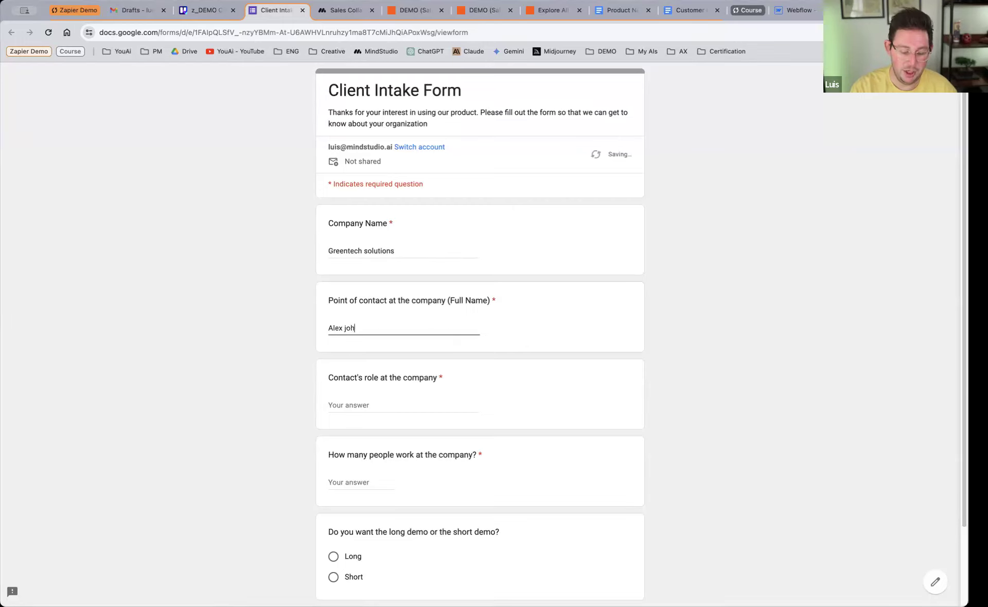
pyautogui.write('hnson')
# Step: Enter Director of Operations as the contact's role and 150 as the number of people, choose the Short demo, and continue to the form's second page
pyautogui.click(369, 405)
pyautogui.write('Director of Operations')
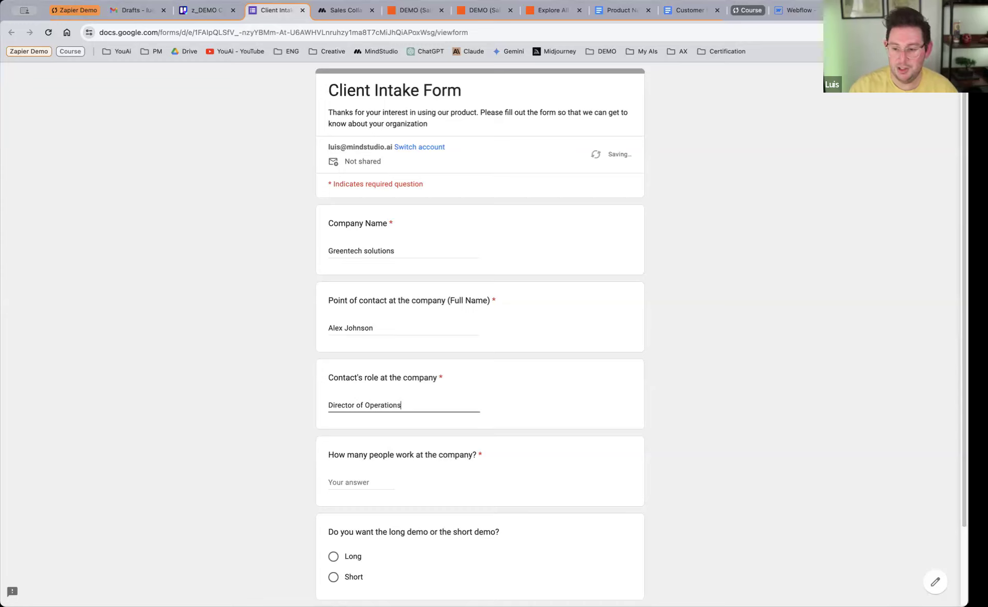
pyautogui.click(345, 475)
pyautogui.write('150')
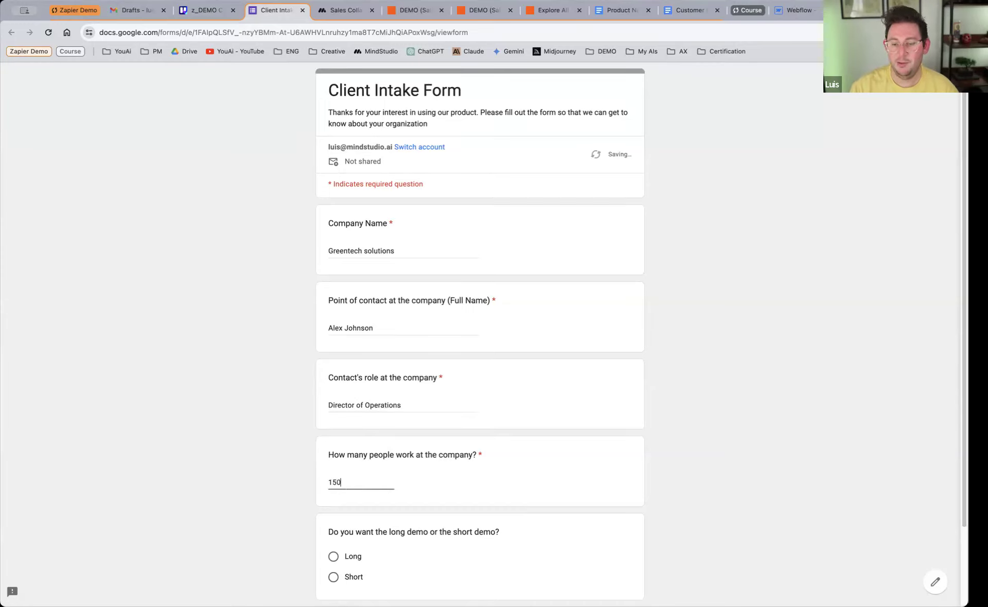
pyautogui.scroll(-2, 391, 365)
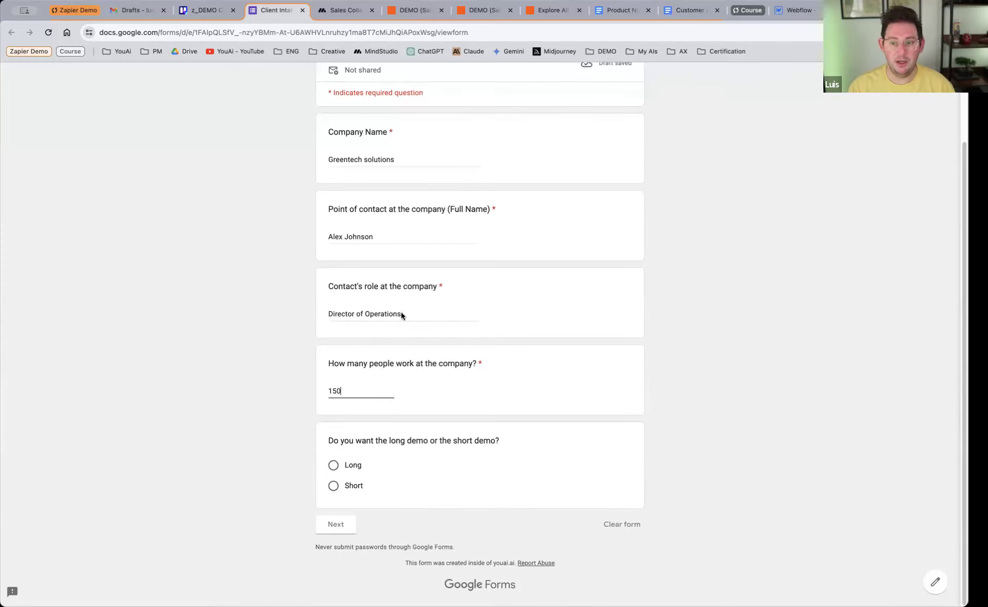
pyautogui.click(361, 487)
pyautogui.click(336, 544)
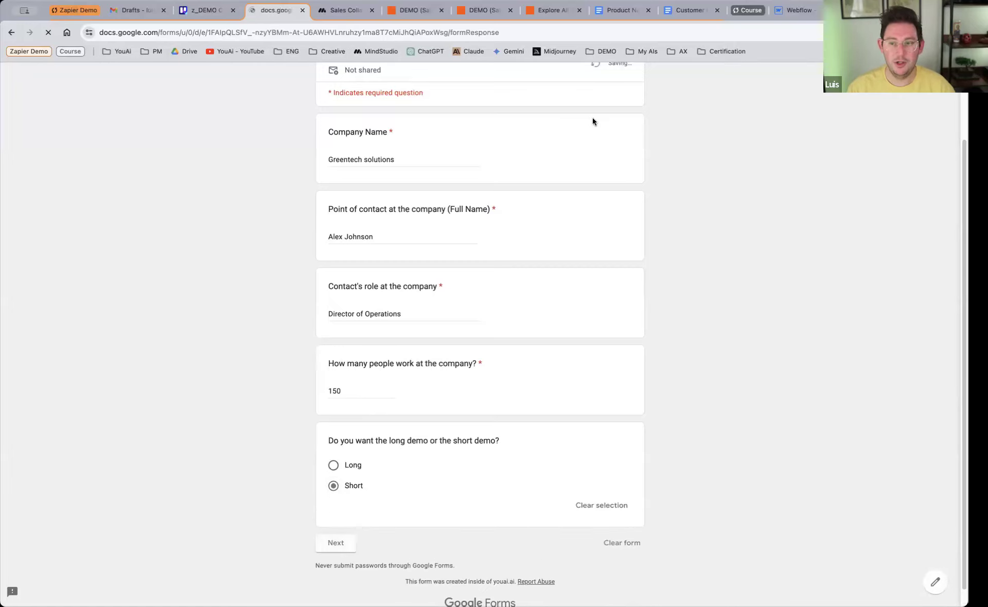
# Step: Copy the full text of the GreenTech Solutions customer document into the form's company information answer and submit the form
pyautogui.click(672, 9)
pyautogui.press('super+a')
pyautogui.press('super+c')
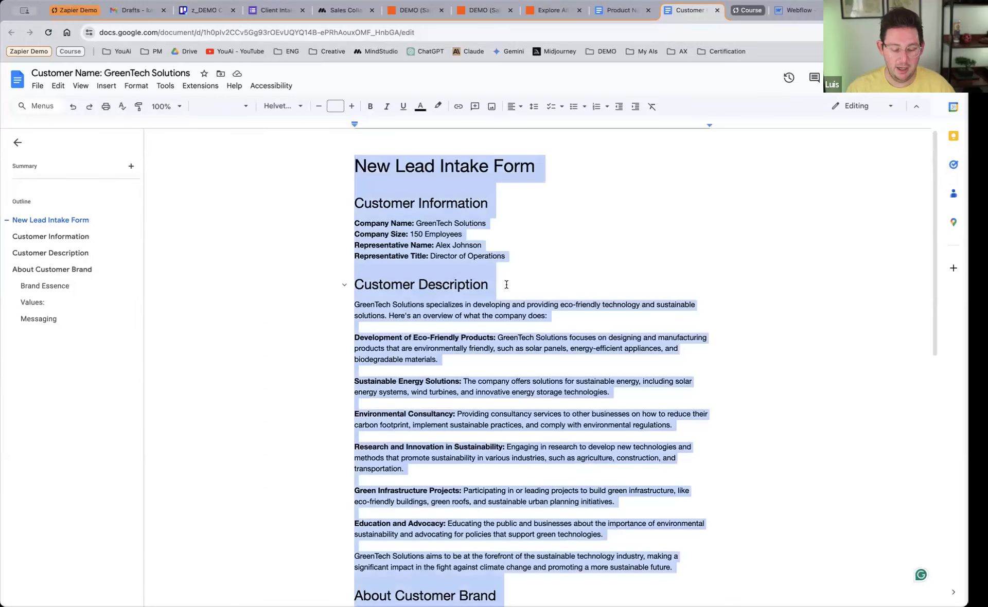
pyautogui.click(274, 10)
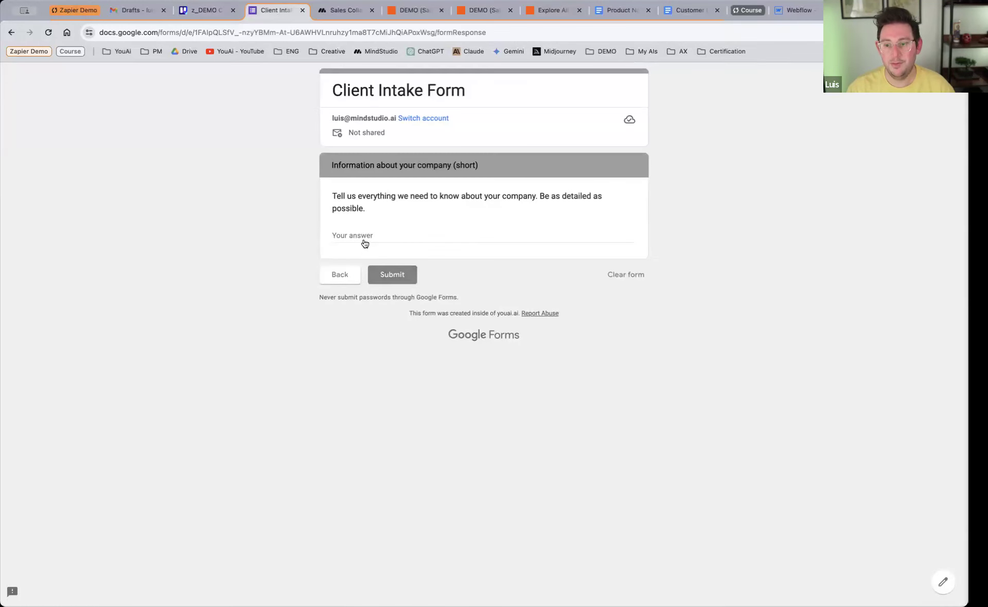
pyautogui.click(363, 232)
pyautogui.press('super+v')
pyautogui.scroll(5, 425, 252)
pyautogui.scroll(-4, 418, 277)
pyautogui.scroll(-2, 417, 286)
pyautogui.scroll(3, 418, 286)
pyautogui.scroll(-6, 418, 286)
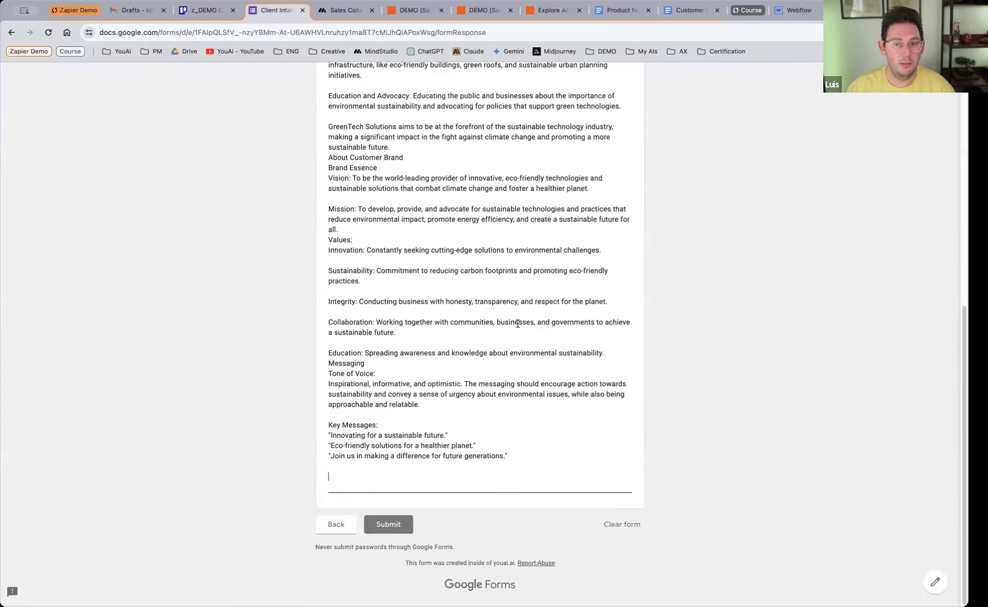
pyautogui.click(394, 526)
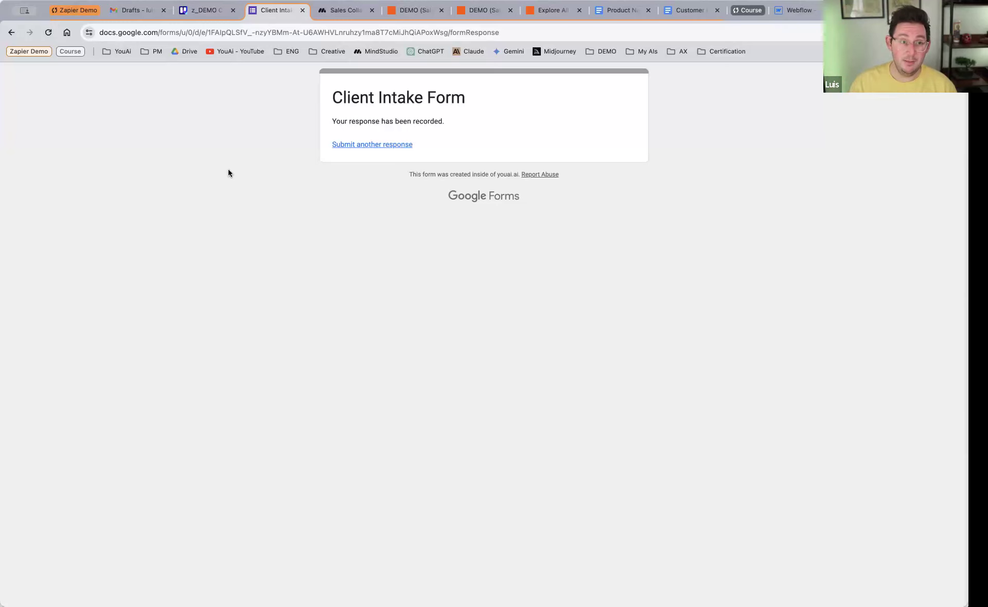
# Step: View the z_DEMO CRM board in Trello, and review the steps of the Pt.2 and Pt. 1 Sales Collaterals Zaps in Zapier
pyautogui.click(209, 11)
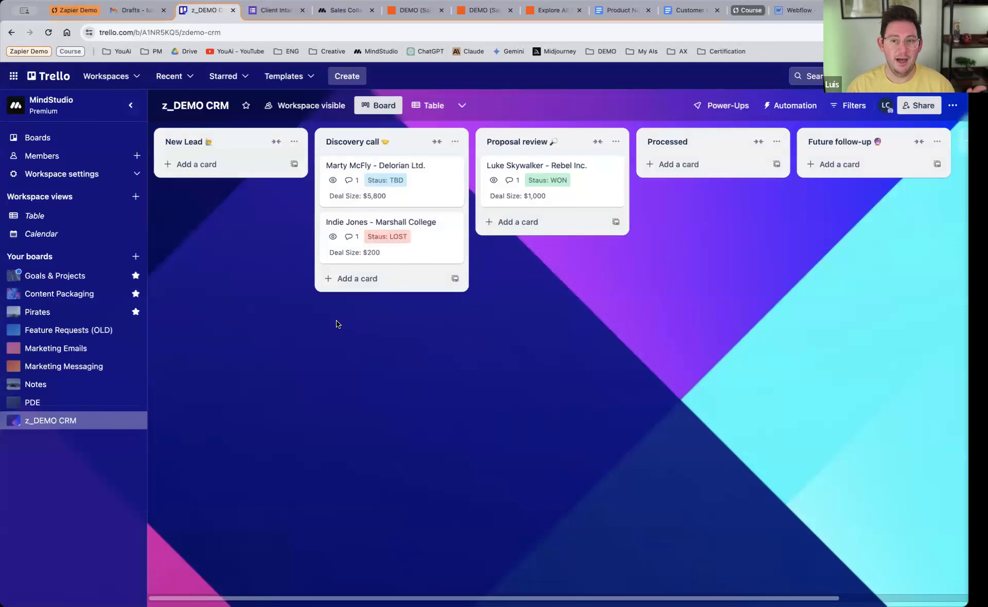
pyautogui.click(484, 14)
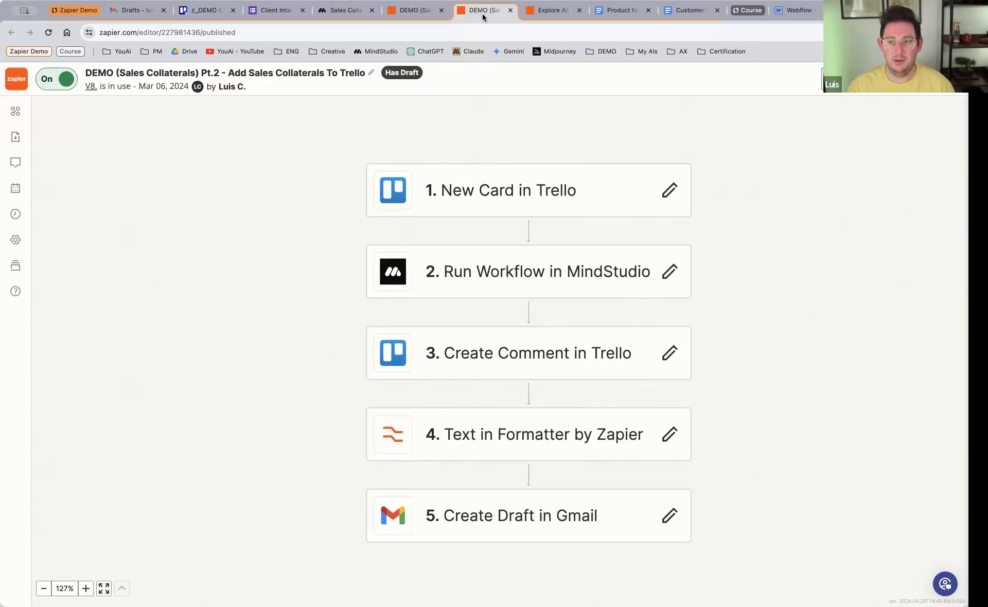
pyautogui.click(417, 11)
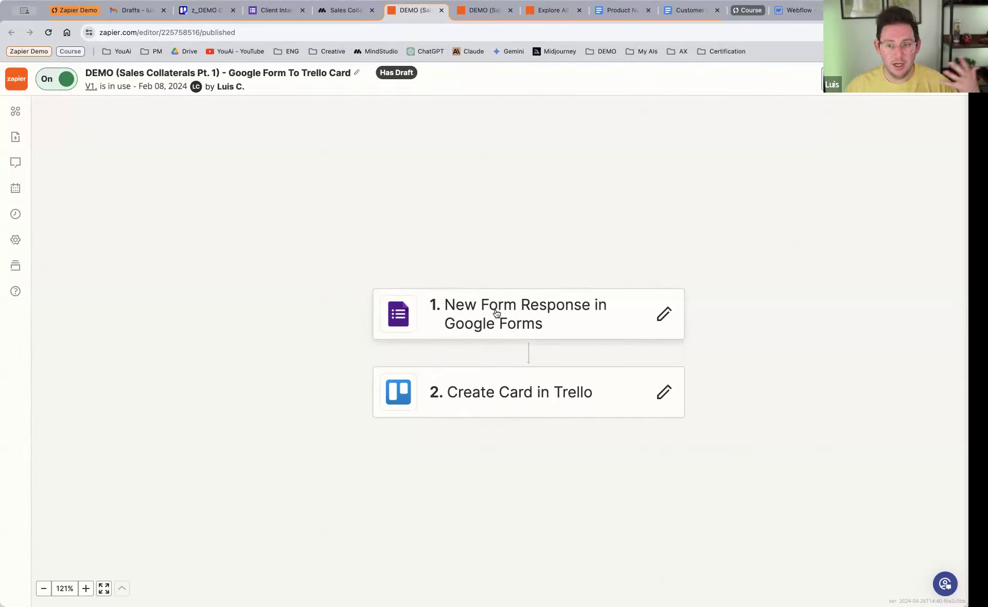
# Step: Return to the z_DEMO CRM board in Trello, open the Greentech solutions card in the New Lead list, and read through its description
pyautogui.click(212, 16)
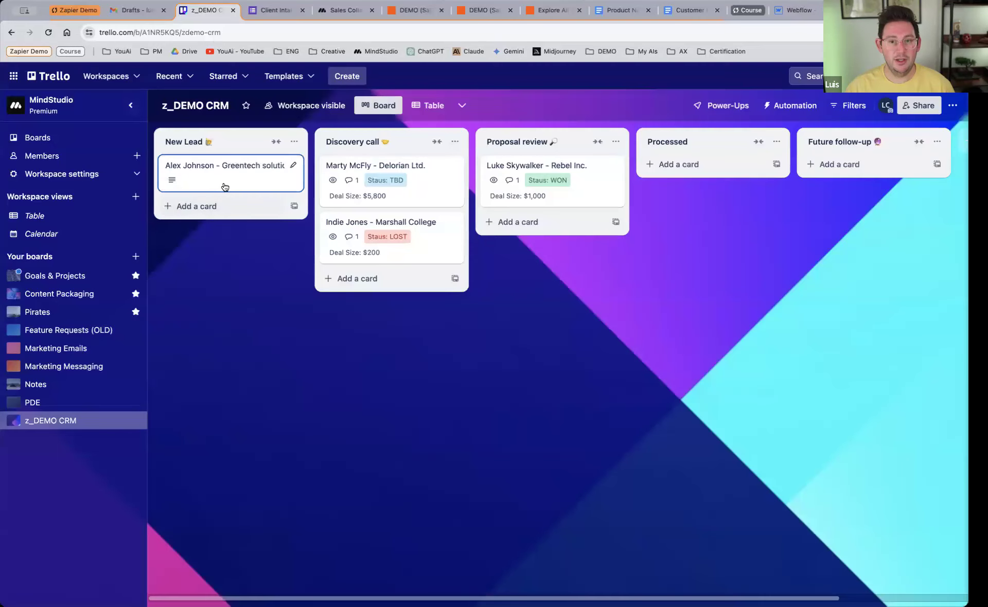
pyautogui.click(220, 184)
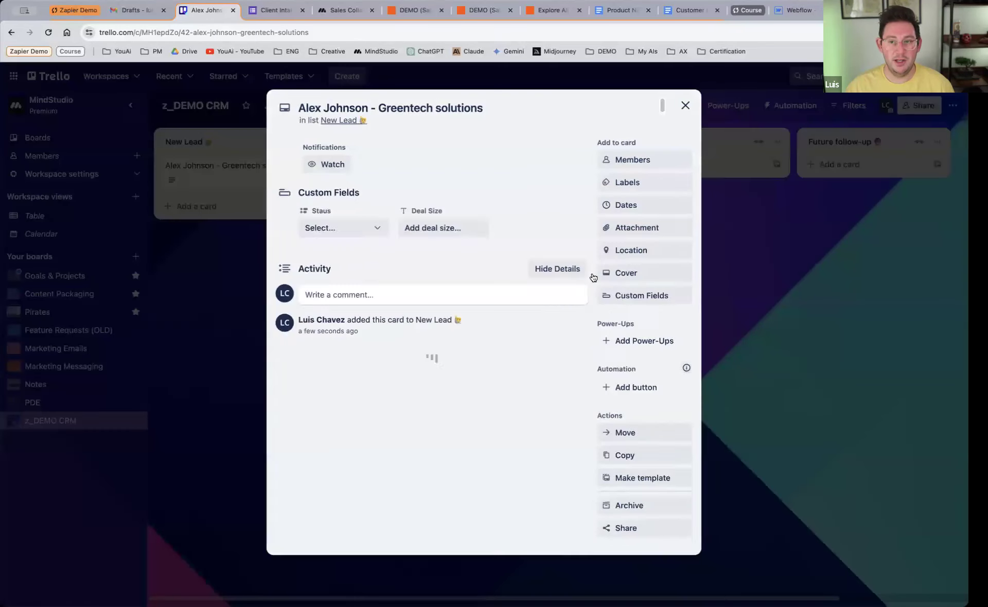
pyautogui.click(389, 449)
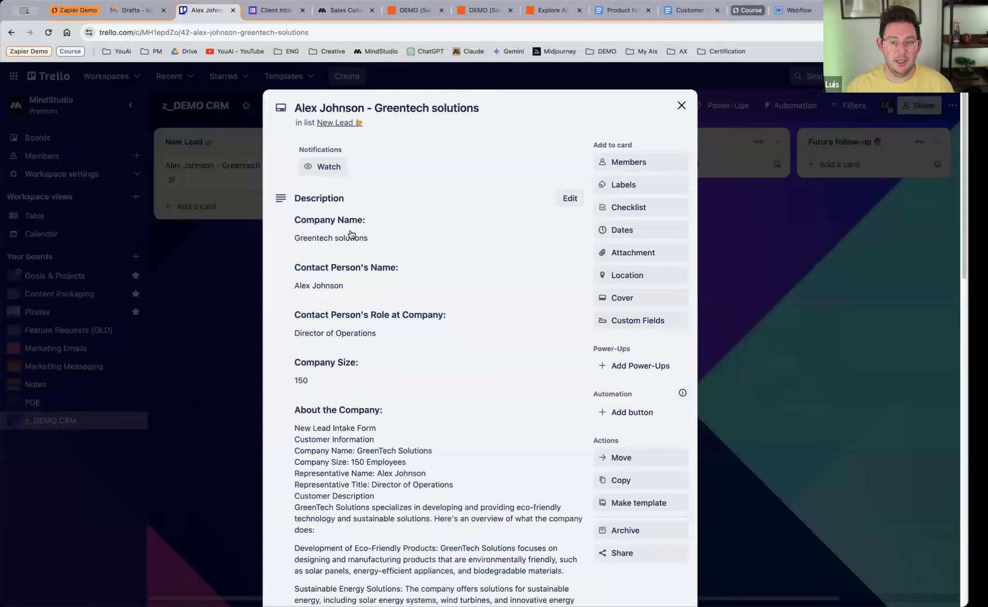
pyautogui.scroll(-5, 393, 286)
pyautogui.scroll(5, 436, 285)
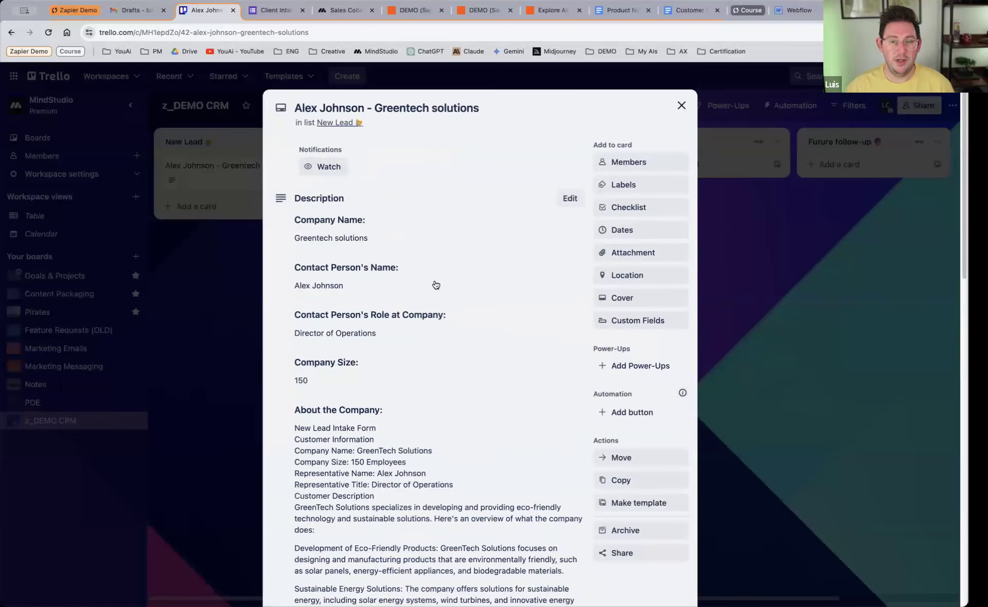
# Step: Close the Greentech solutions card, review the Pt.2 Zap's steps, and check the Gmail drafts and the z_DEMO CRM board for output
pyautogui.click(682, 108)
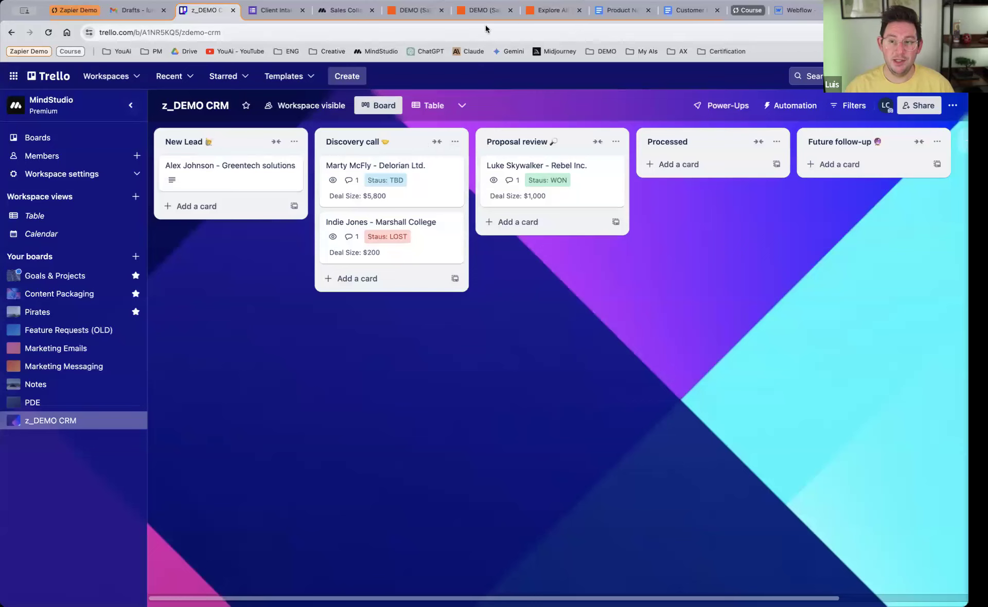
pyautogui.click(483, 11)
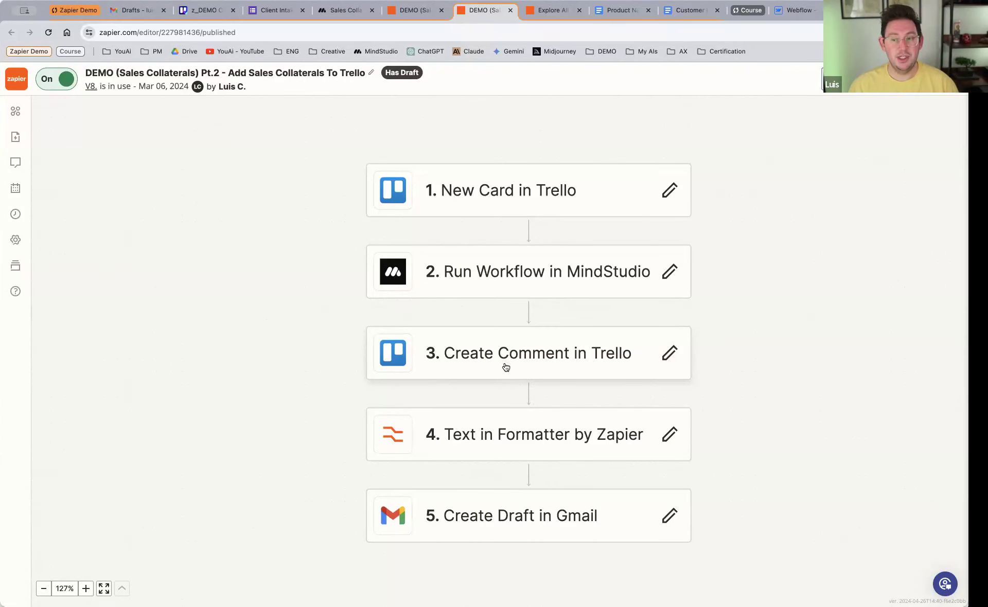
pyautogui.click(140, 12)
pyautogui.click(203, 11)
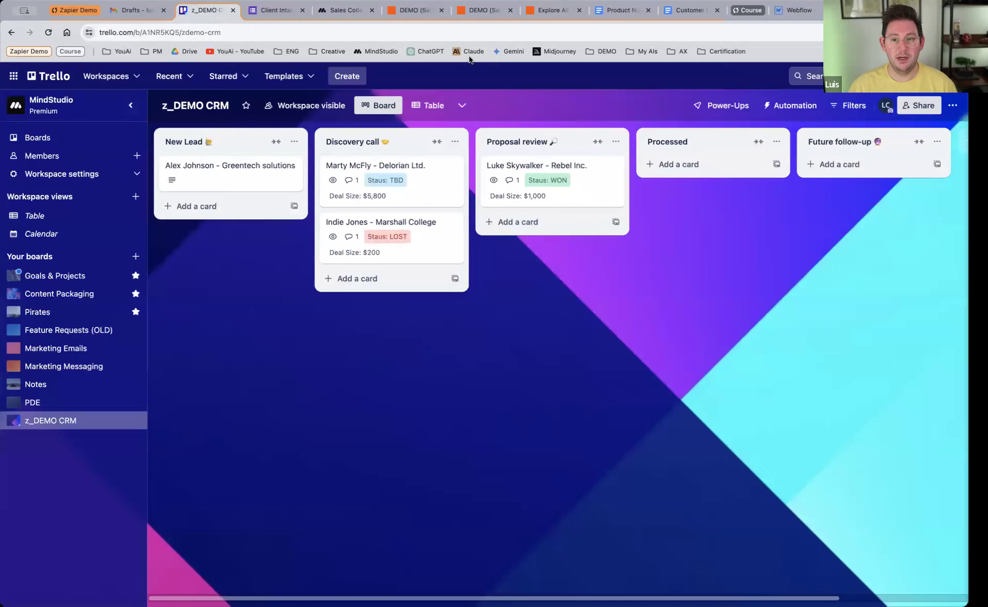
# Step: Reload the Sales Collateral Generator (Zapier) project in MindStudio and inspect the customer info launch variable in Logic.flow's first Send message block
pyautogui.click(353, 14)
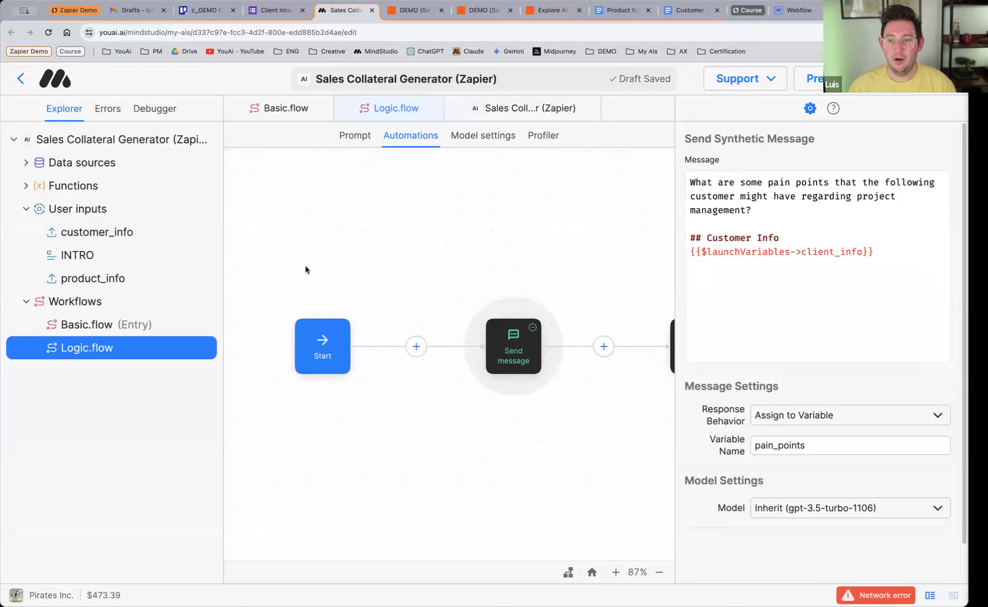
pyautogui.click(446, 252)
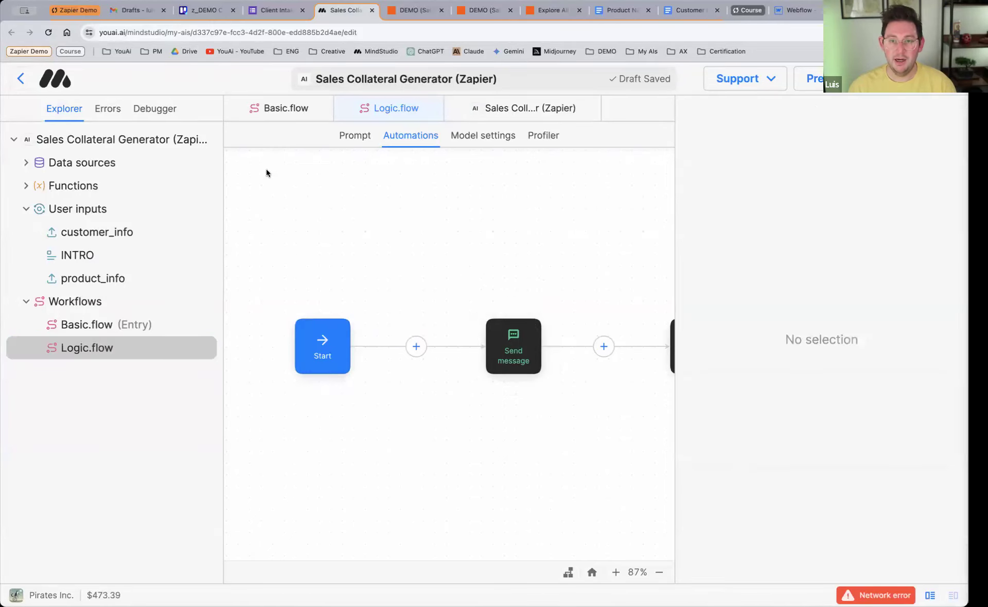
pyautogui.click(48, 32)
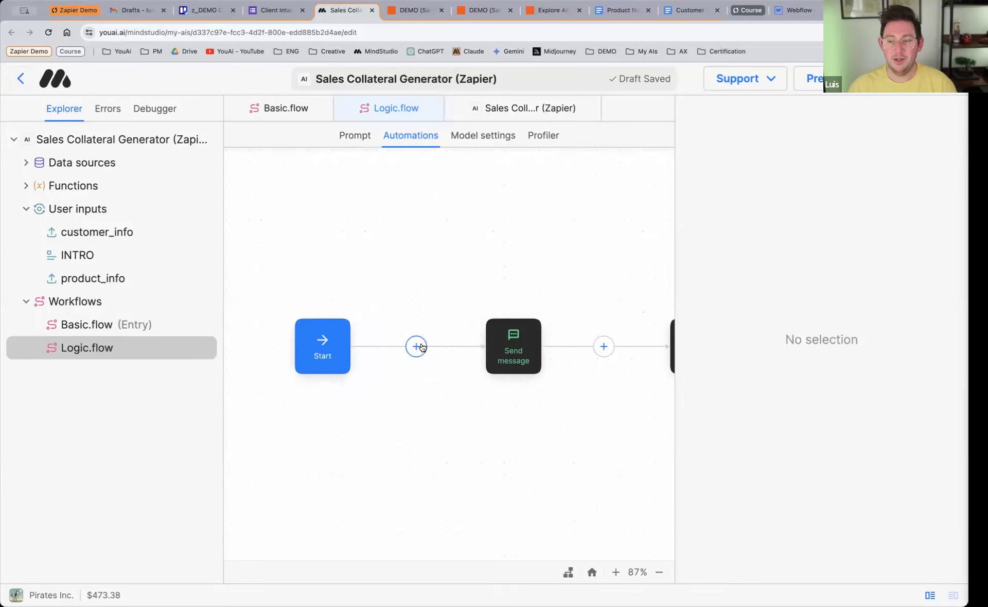
pyautogui.scroll(-1, 384, 380)
pyautogui.hscroll(3, 381, 379)
pyautogui.hscroll(3, 377, 382)
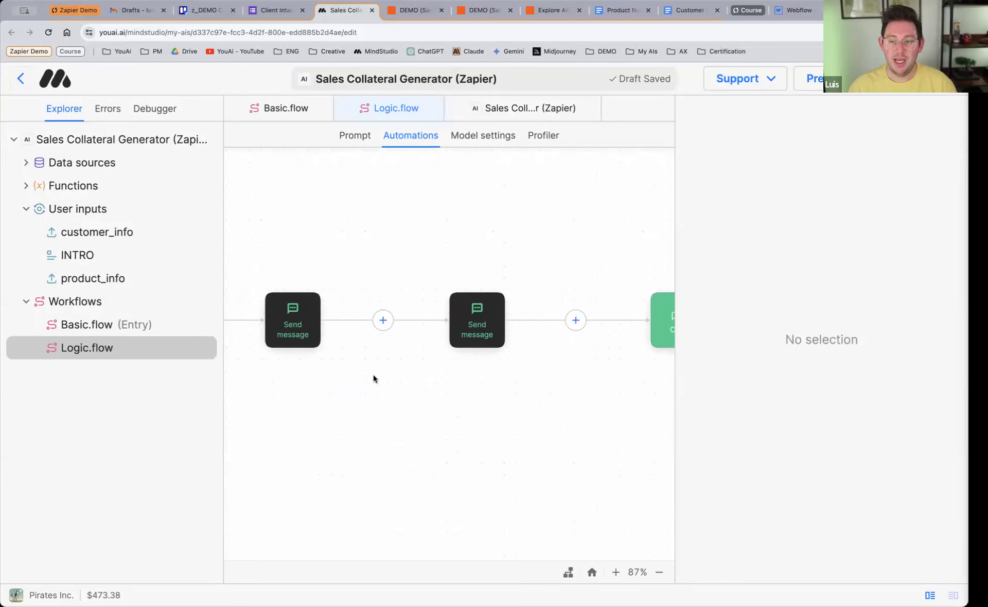
pyautogui.click(282, 321)
pyautogui.moveTo(869, 252); pyautogui.dragTo(689, 252)
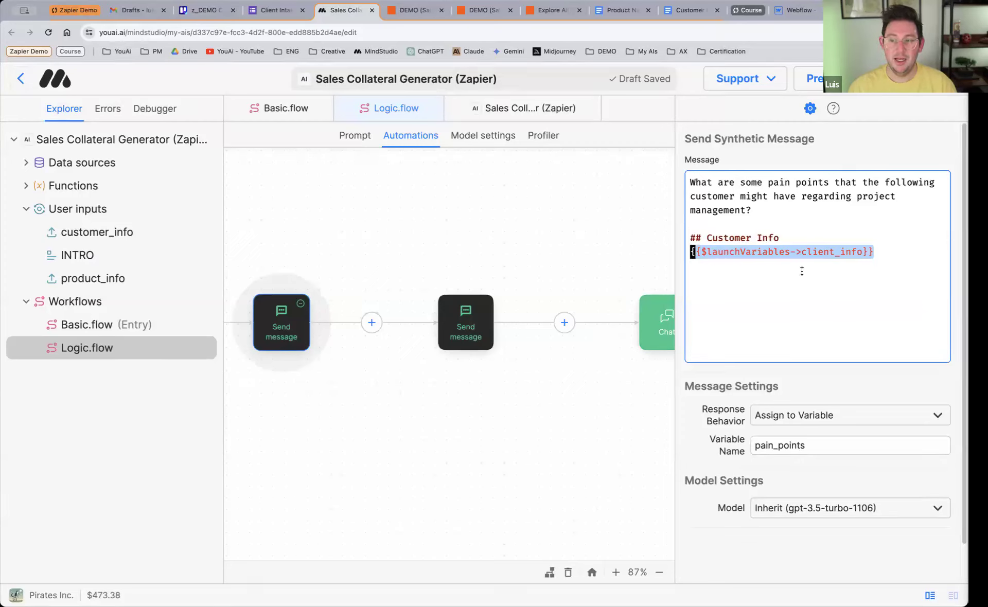
pyautogui.tripleClick(742, 257)
# Step: View the Sales Collateral Generator's API access settings, highlighting its App ID and API key
pyautogui.click(94, 141)
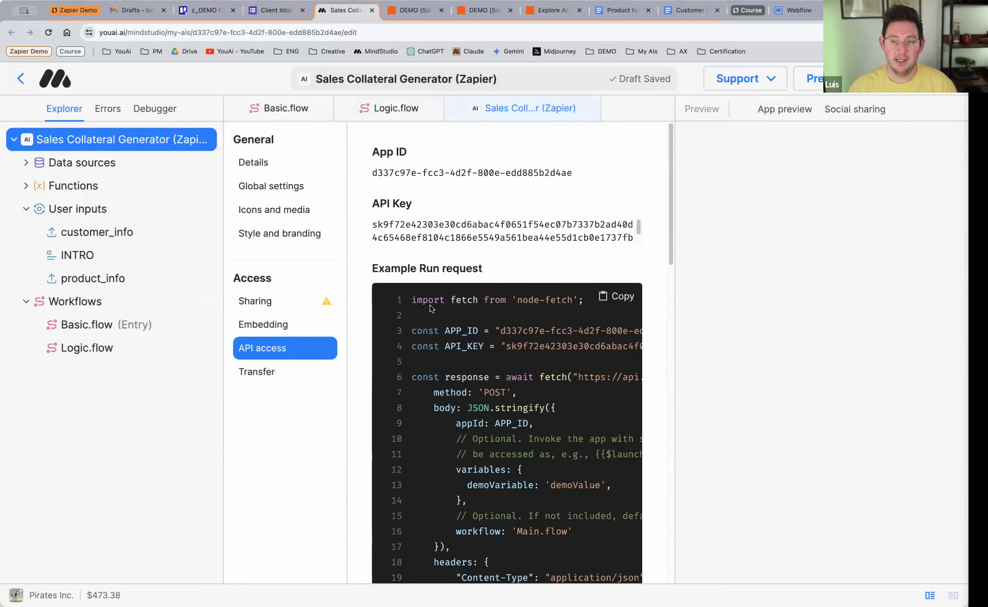
pyautogui.moveTo(383, 178); pyautogui.dragTo(569, 170)
pyautogui.moveTo(373, 225); pyautogui.dragTo(635, 239)
pyautogui.click(454, 224)
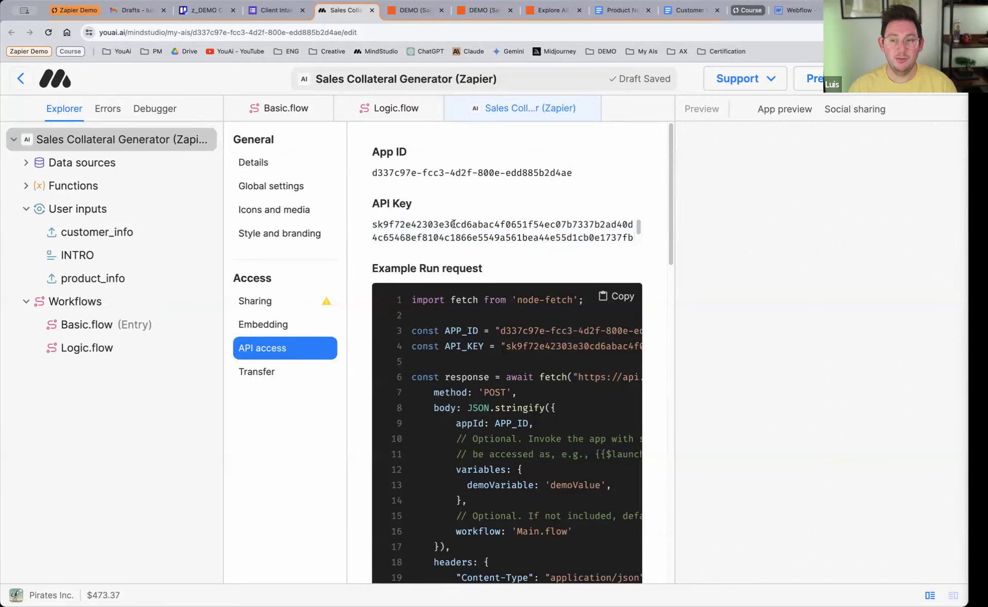
# Step: Review the Pt.2 and Pt. 1 Sales Collaterals Zaps in Zapier alongside the Logic.flow automation in MindStudio
pyautogui.click(478, 12)
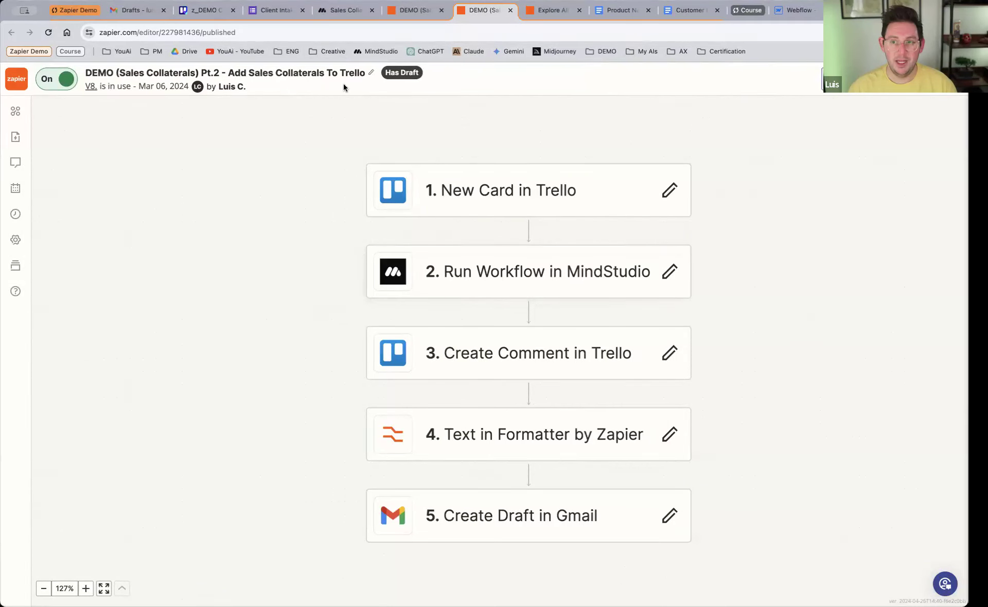
pyautogui.click(341, 13)
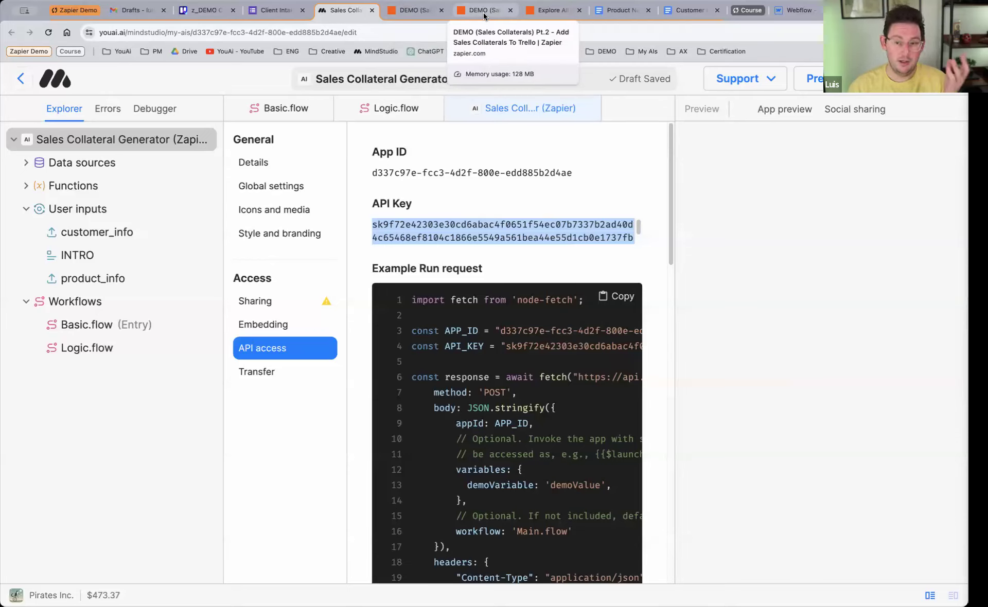
pyautogui.click(369, 108)
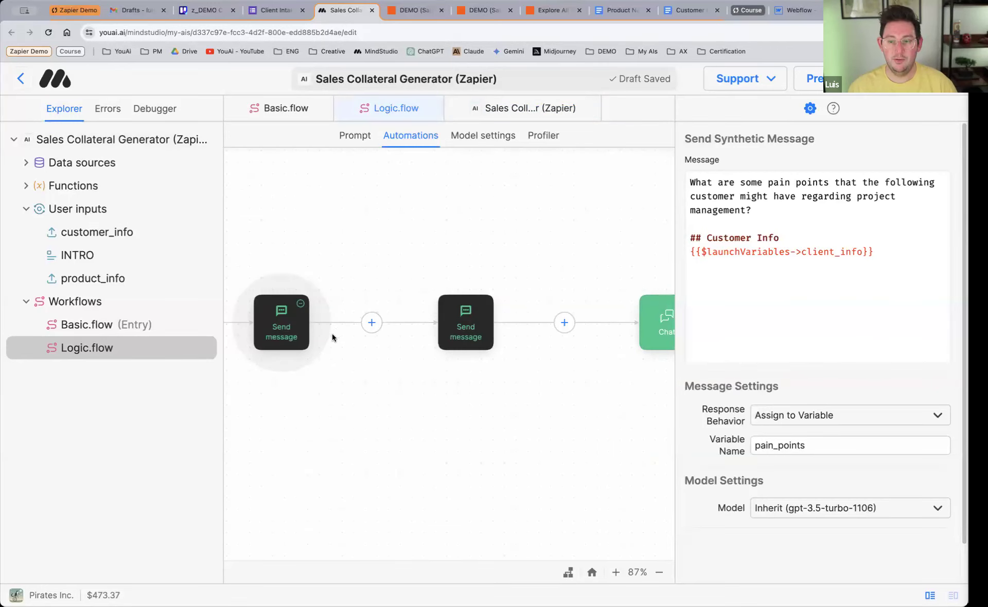
pyautogui.scroll(-1, 361, 352)
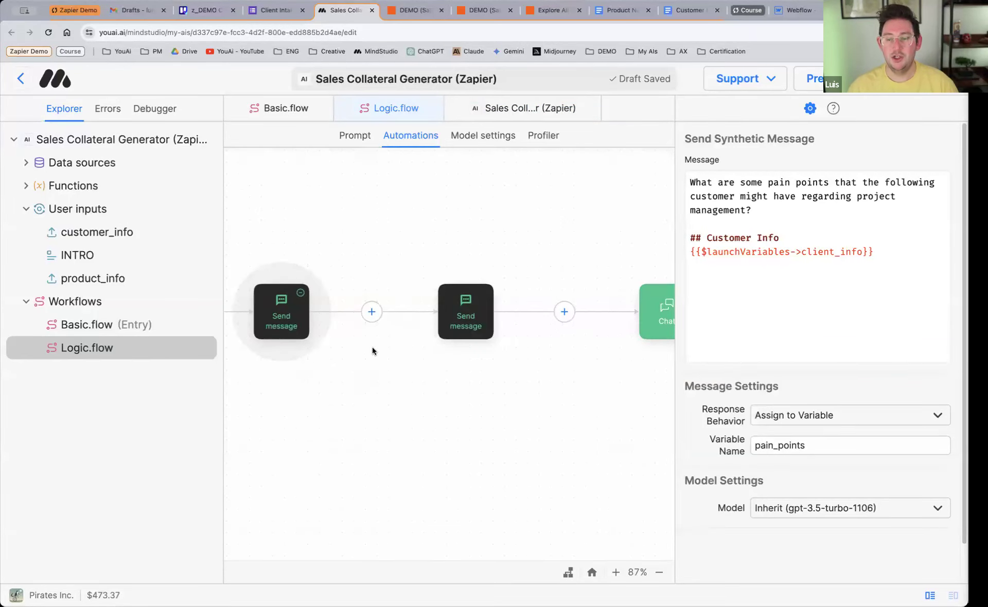
pyautogui.hscroll(3, 416, 303)
pyautogui.hscroll(-3, 417, 303)
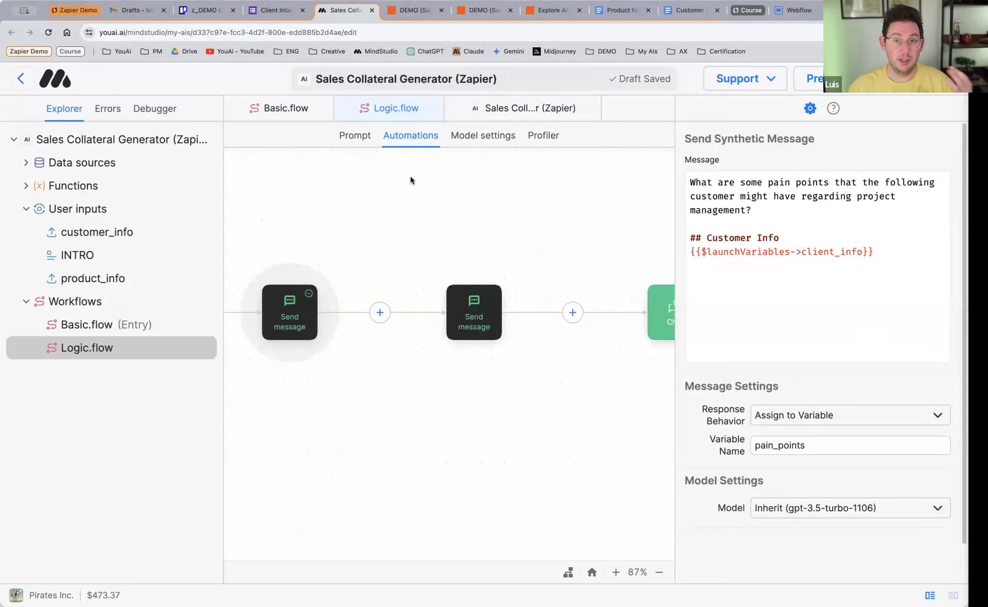
pyautogui.click(421, 17)
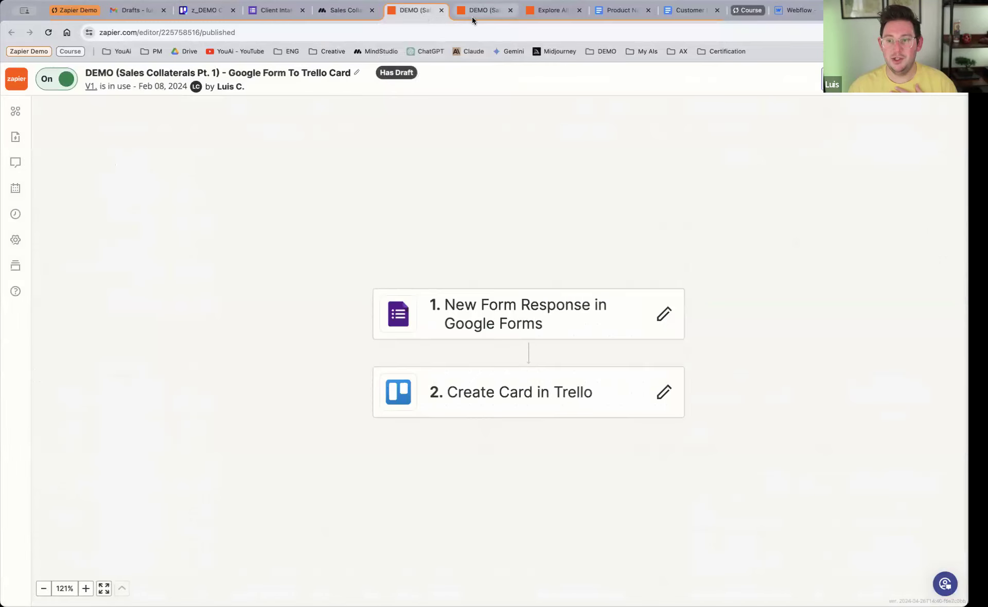
pyautogui.click(474, 15)
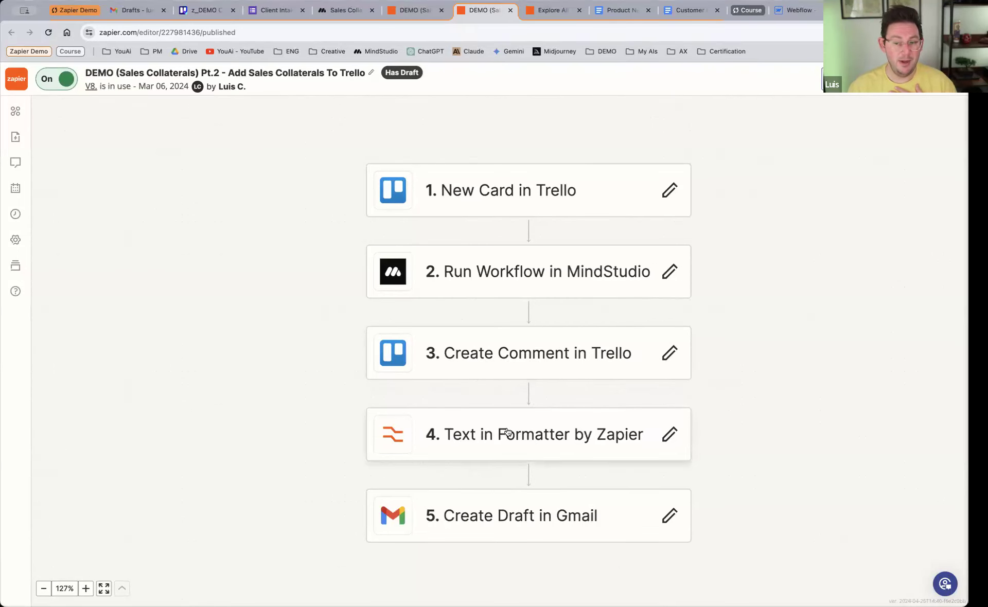
# Step: Reopen the Greentech solutions card in Trello and read through the suggested email draft in its activity comment
pyautogui.click(204, 11)
pyautogui.click(227, 184)
pyautogui.scroll(-3, 426, 319)
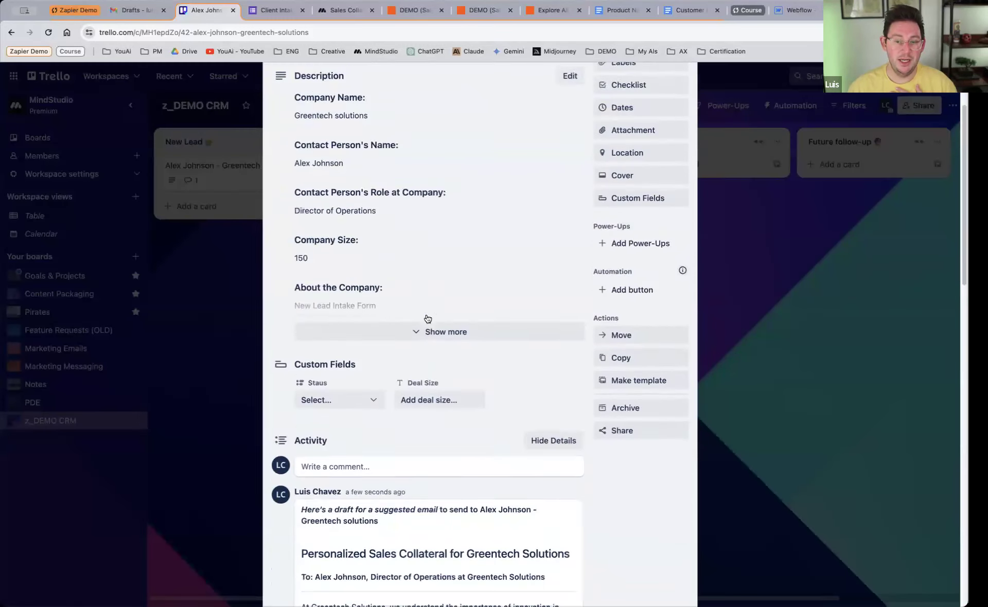
pyautogui.scroll(-5, 426, 318)
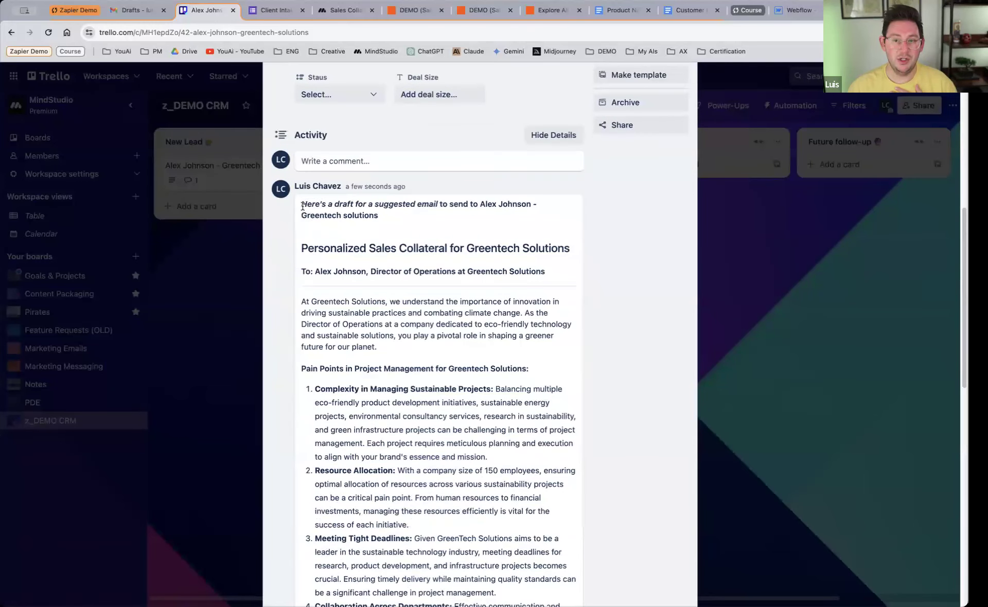
pyautogui.moveTo(303, 206); pyautogui.dragTo(402, 222)
pyautogui.moveTo(310, 239); pyautogui.dragTo(481, 539)
pyautogui.scroll(-5, 535, 445)
pyautogui.scroll(-7, 522, 438)
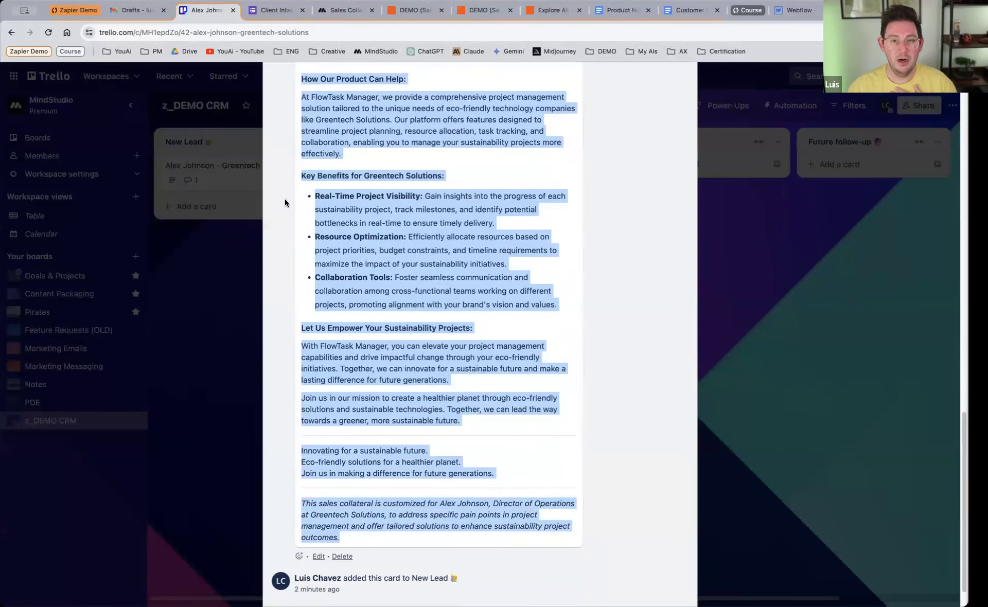
pyautogui.scroll(10, 414, 247)
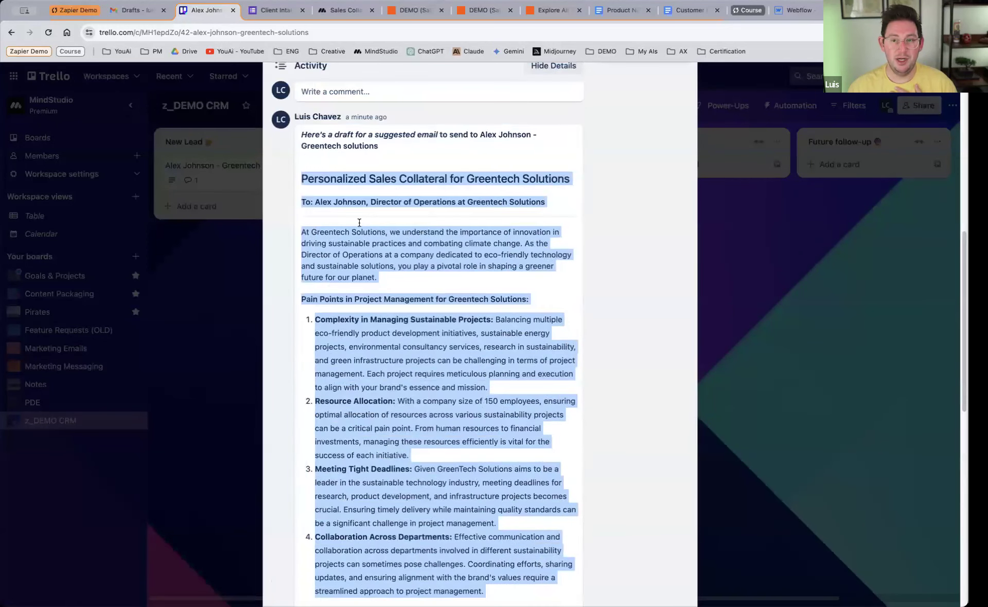
pyautogui.click(327, 178)
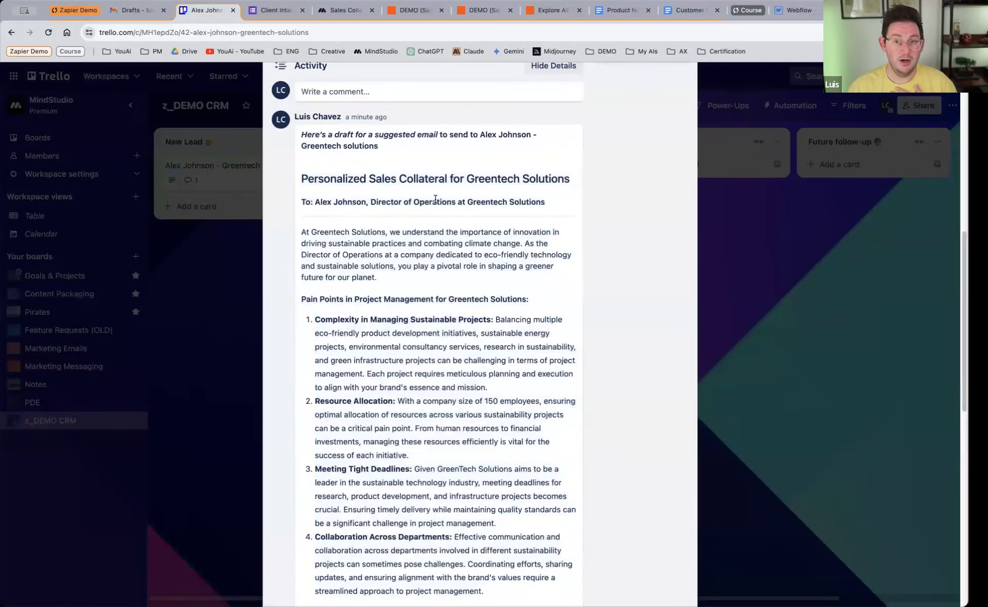
# Step: Switch to Gmail, refresh the drafts list, and open the NEW LEAD EMAIL DRAFT message in full screen
pyautogui.click(136, 11)
pyautogui.click(109, 155)
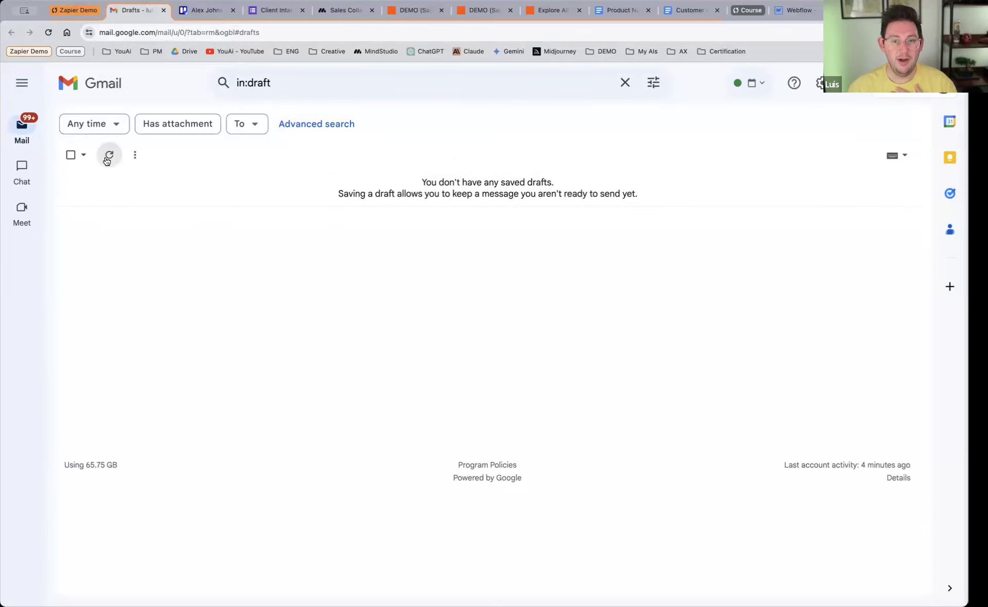
pyautogui.click(188, 186)
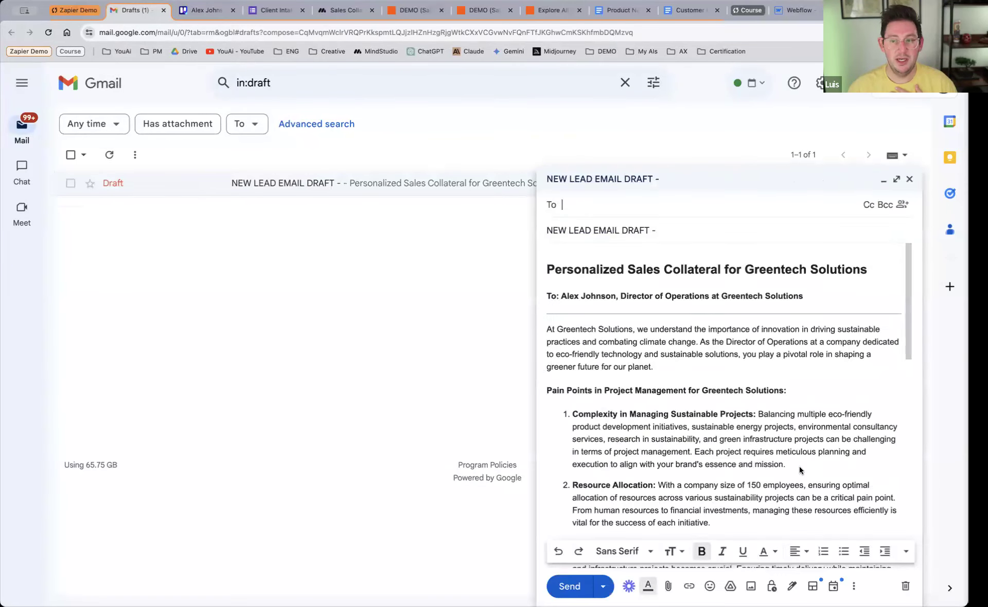
pyautogui.click(897, 182)
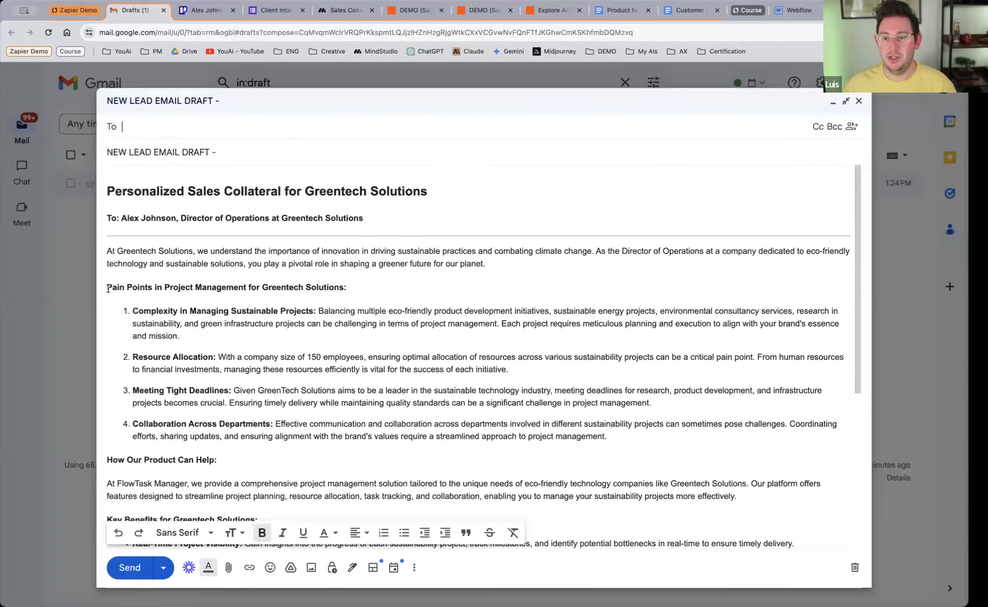
# Step: Review the email draft's body, recipient field and subject, and close the draft
pyautogui.moveTo(108, 189); pyautogui.dragTo(272, 266)
pyautogui.scroll(4, 272, 266)
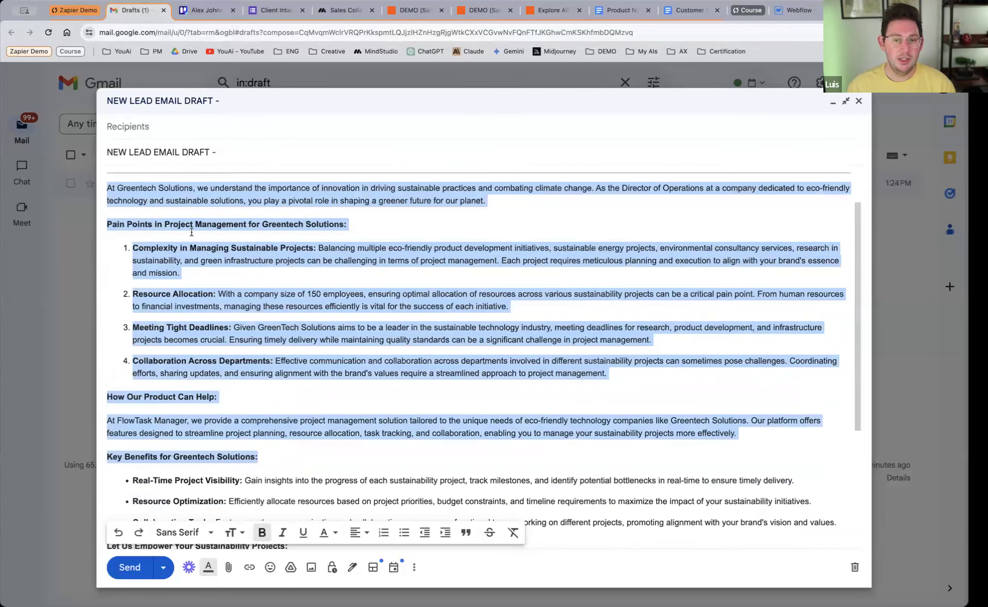
pyautogui.scroll(2, 169, 198)
pyautogui.click(169, 195)
pyautogui.click(155, 129)
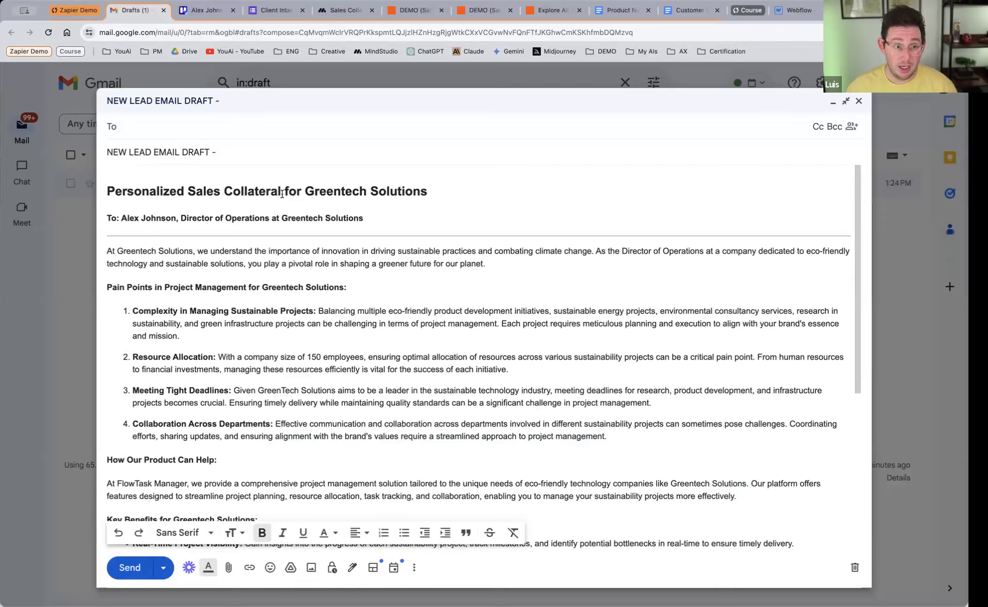
pyautogui.doubleClick(255, 155)
pyautogui.hotkey('ctrl', 'a')
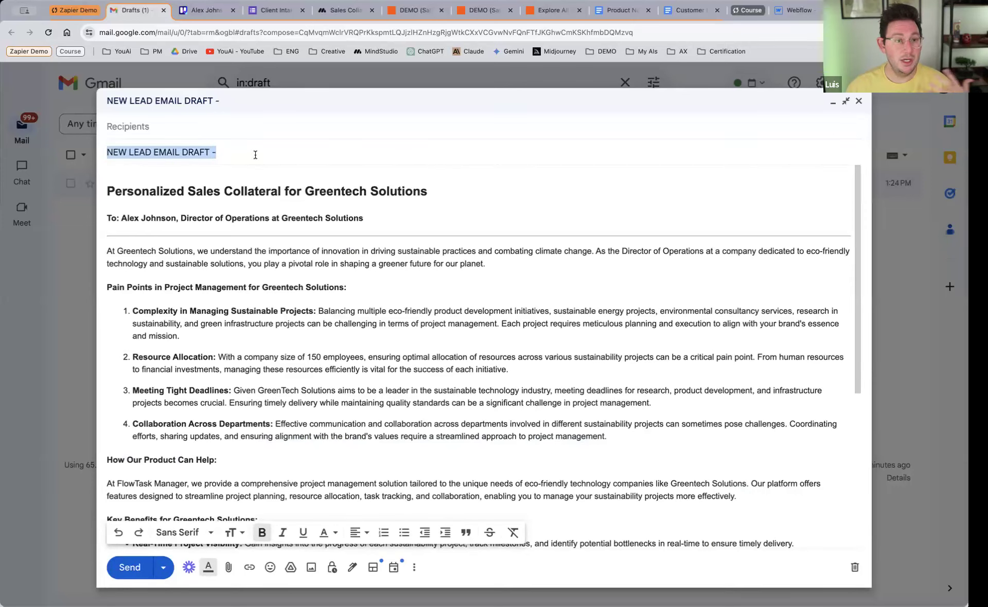
pyautogui.scroll(-5, 264, 205)
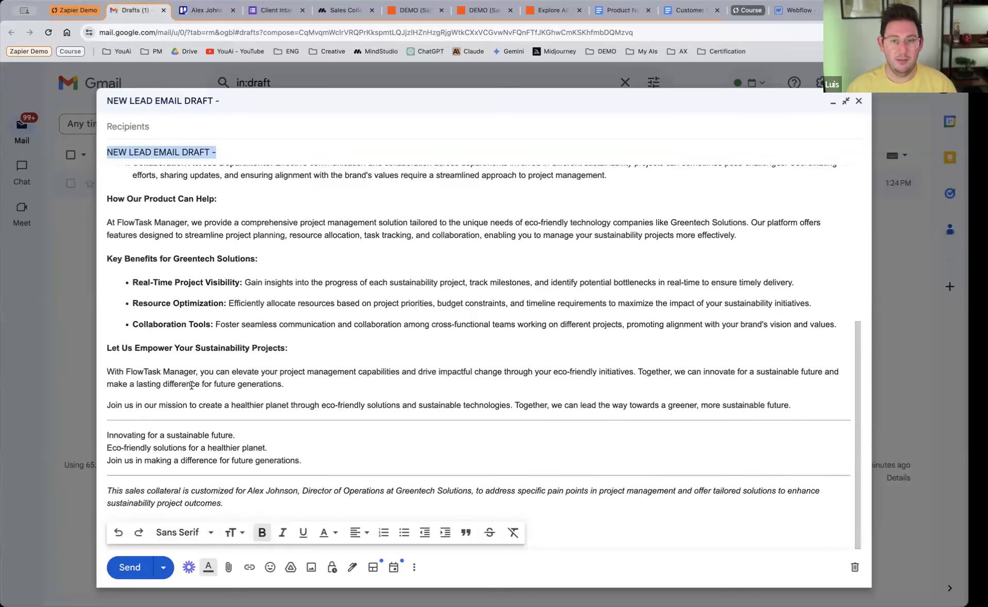
pyautogui.scroll(5, 178, 406)
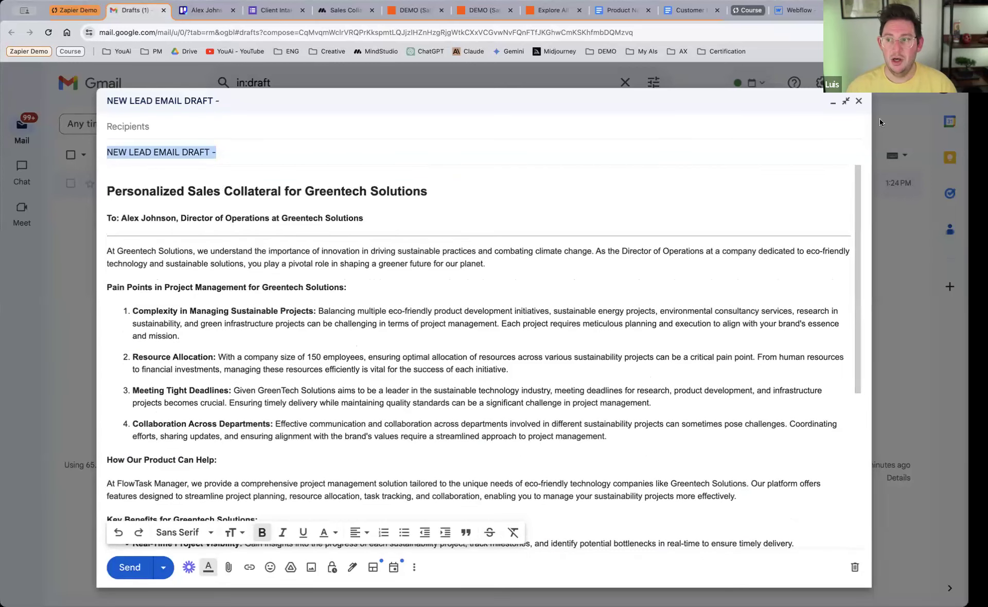
pyautogui.click(858, 102)
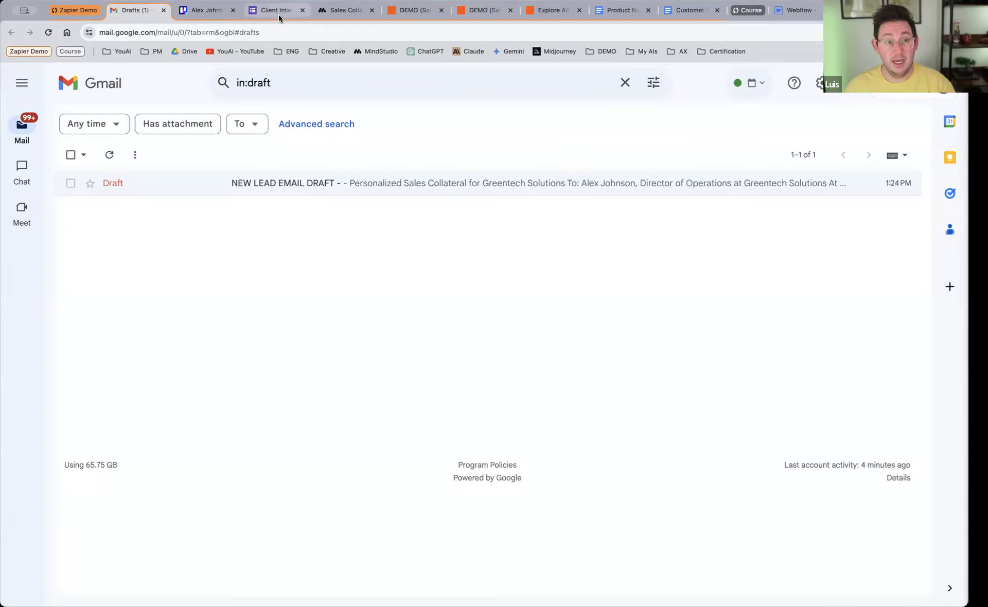
# Step: Revisit Logic.flow in MindStudio, collapse the Zapier Demo tab group, expand the Course group, and view the GreenTech Solutions customer document
pyautogui.click(344, 10)
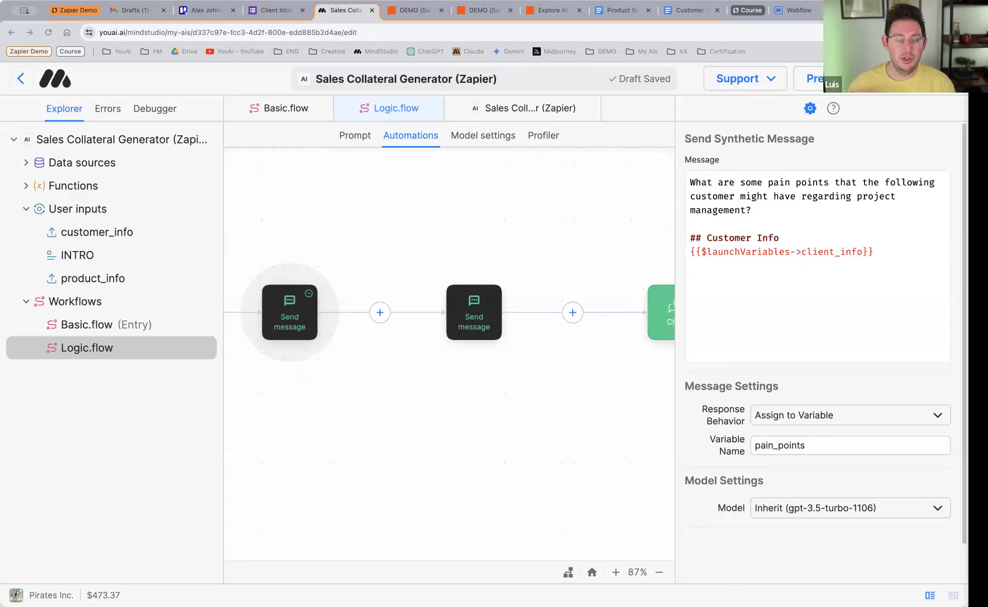
pyautogui.click(81, 12)
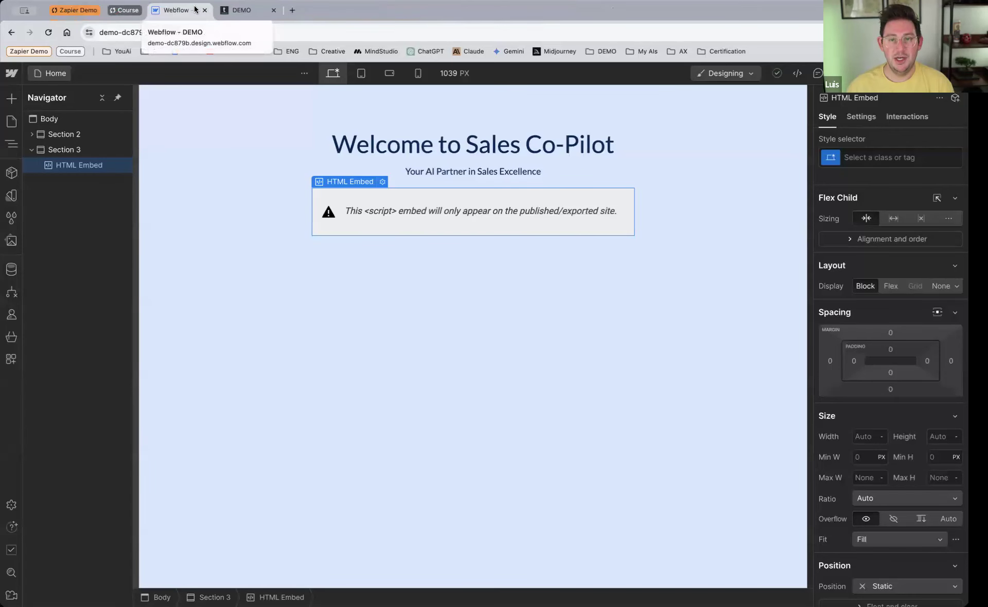
pyautogui.click(125, 10)
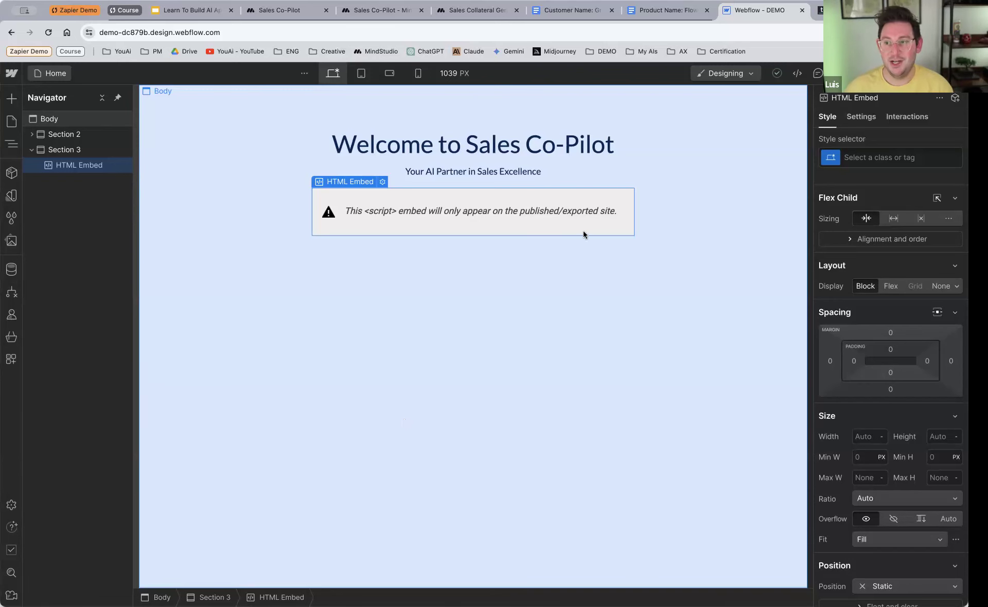
pyautogui.click(572, 9)
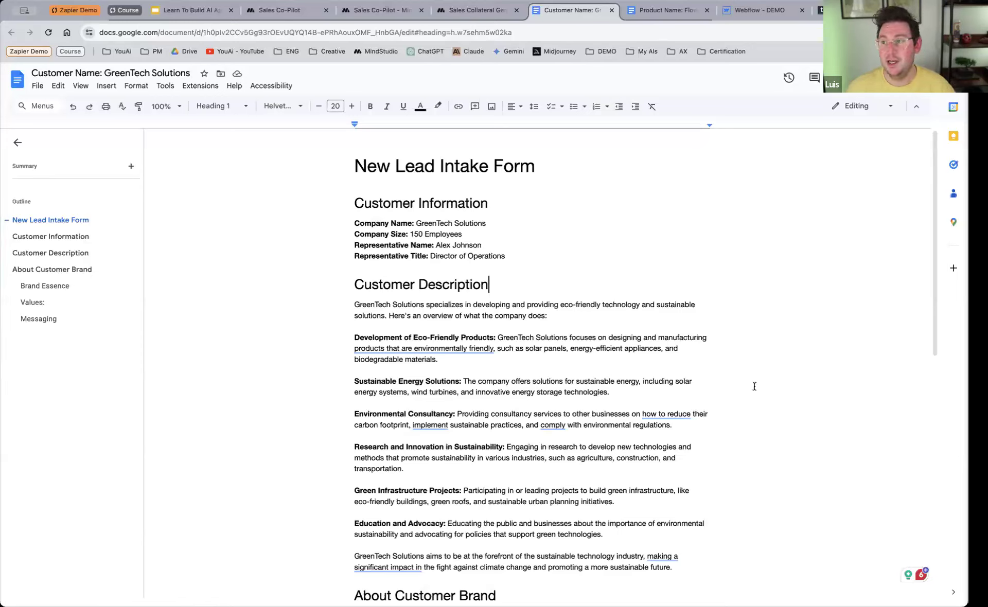
# Step: Open youai.ai in a new browser tab and go to the application form for MindStudio agency partners
pyautogui.press('super+t')
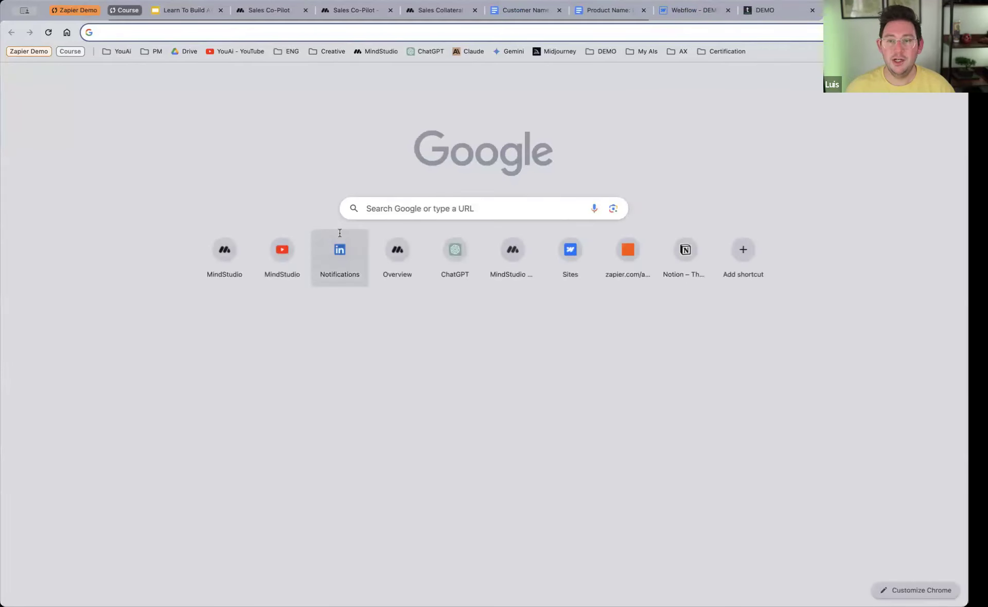
pyautogui.write('mindst')
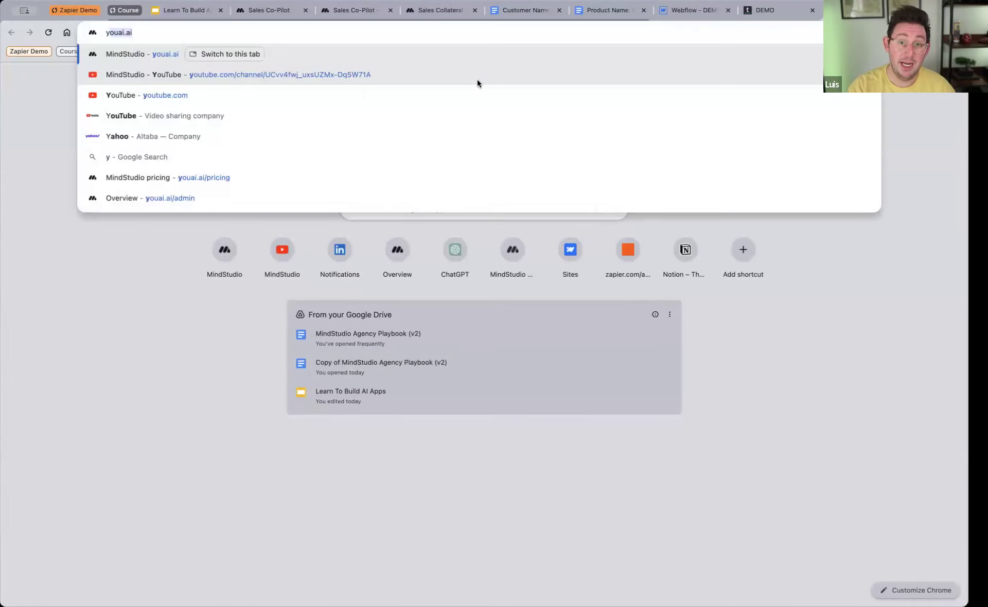
pyautogui.press('Return')
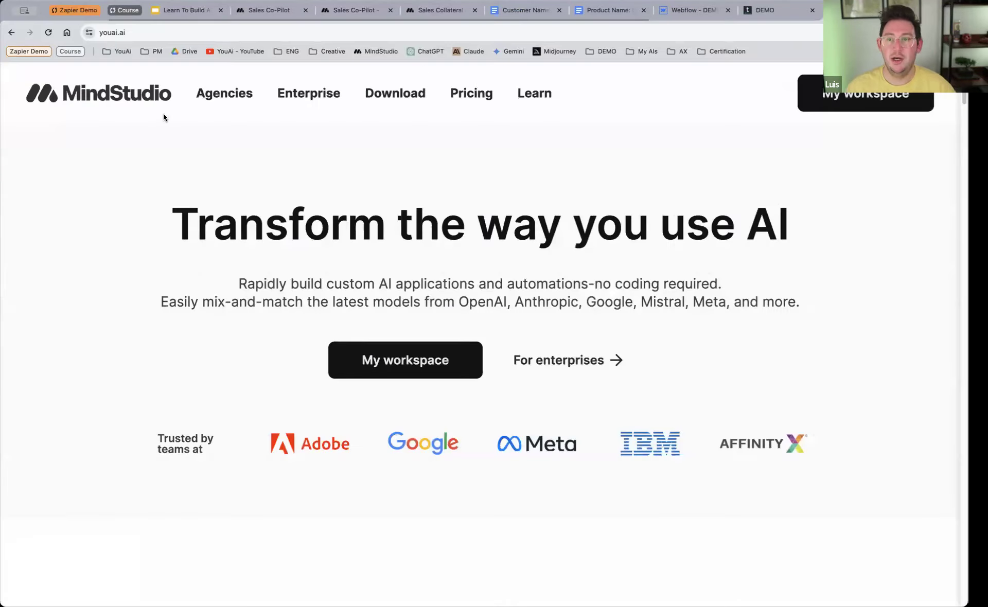
pyautogui.click(225, 94)
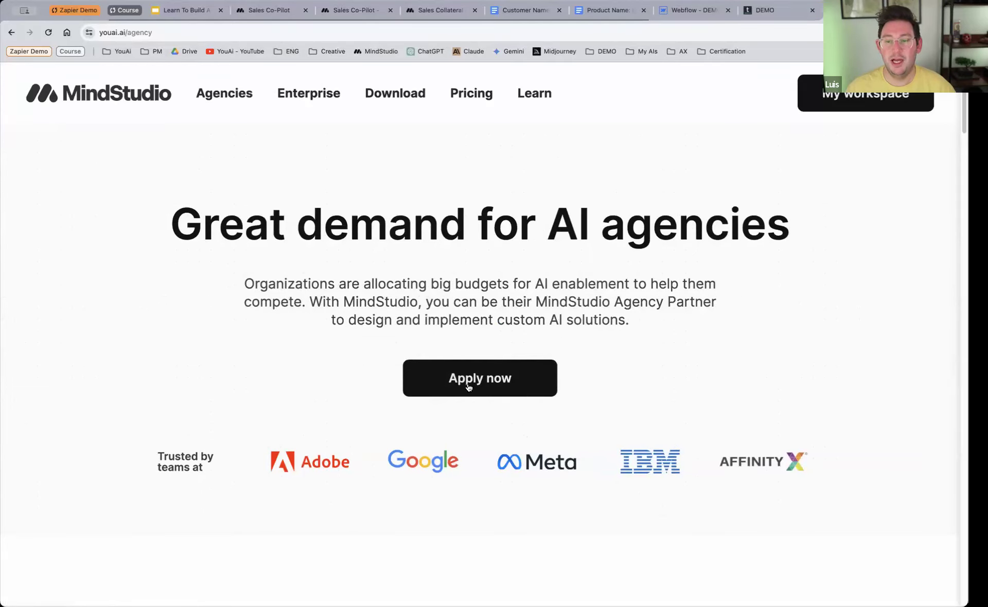
pyautogui.click(452, 385)
# Step: Review the fields of the MindStudio Partner Program application form and select the page's web address
pyautogui.scroll(-5, 216, 288)
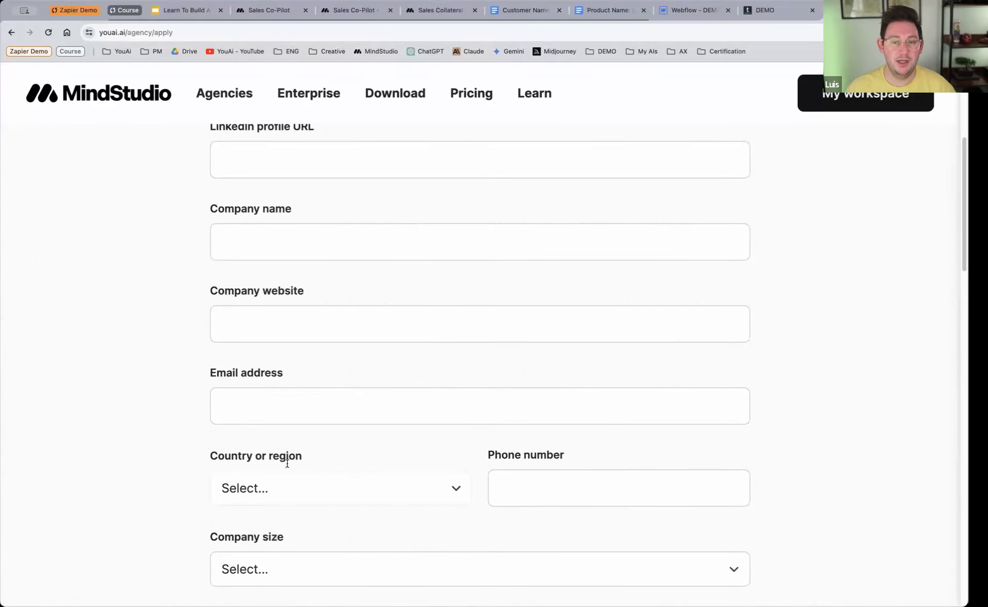
pyautogui.scroll(-3, 212, 262)
pyautogui.scroll(8, 211, 280)
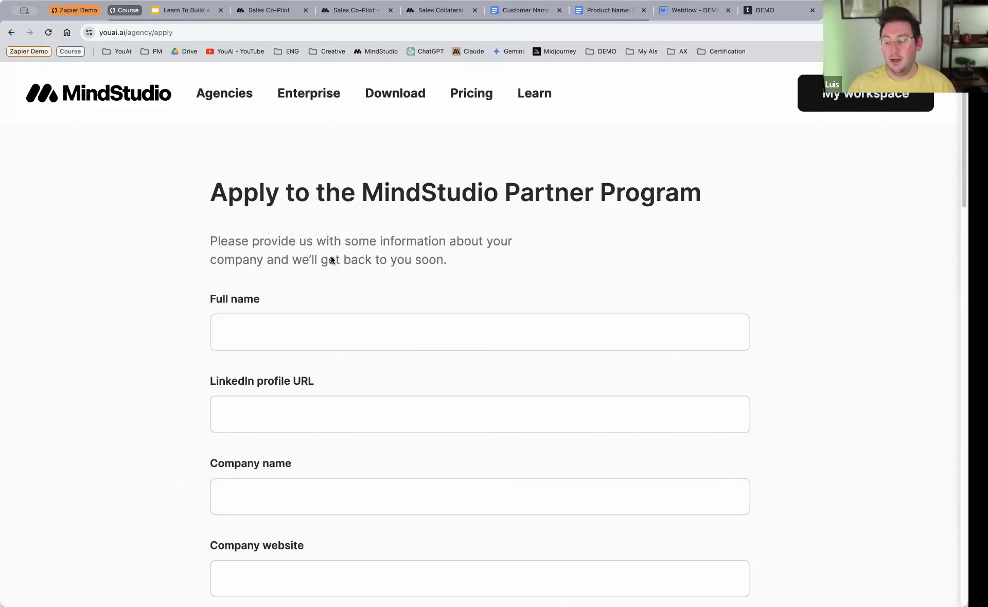
pyautogui.scroll(-15, 258, 327)
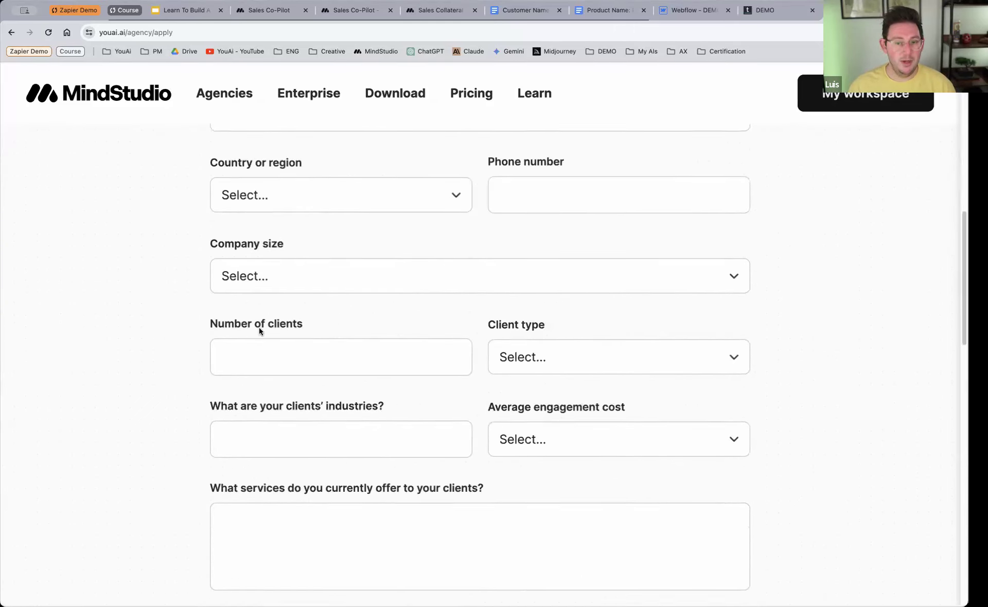
pyautogui.scroll(15, 259, 328)
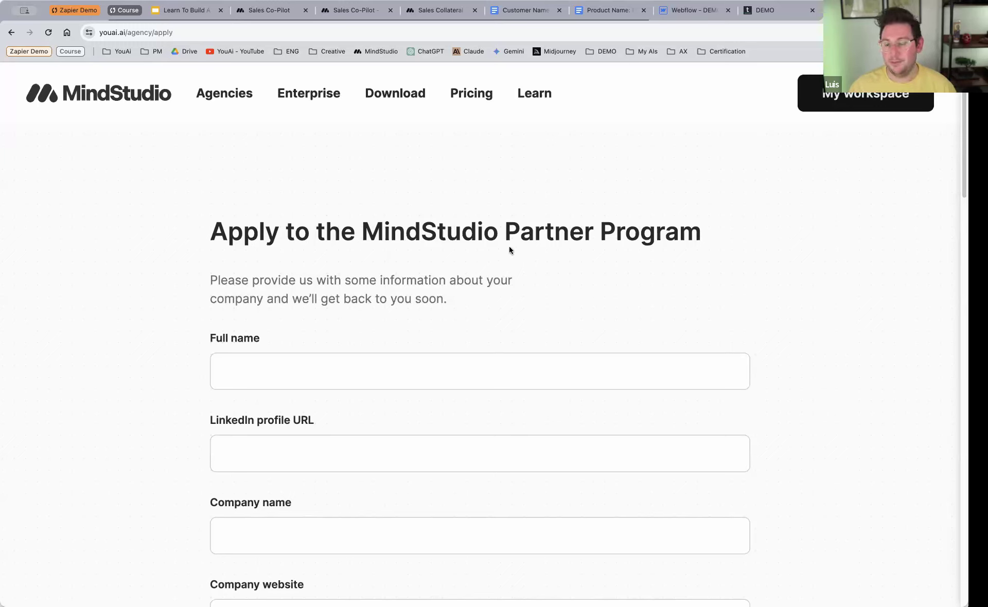
pyautogui.click(211, 36)
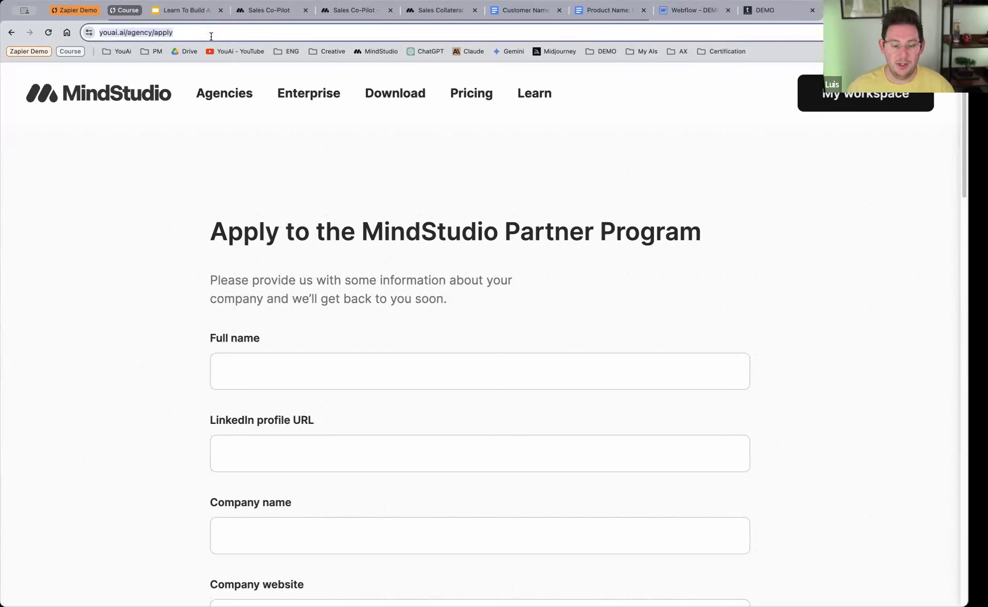